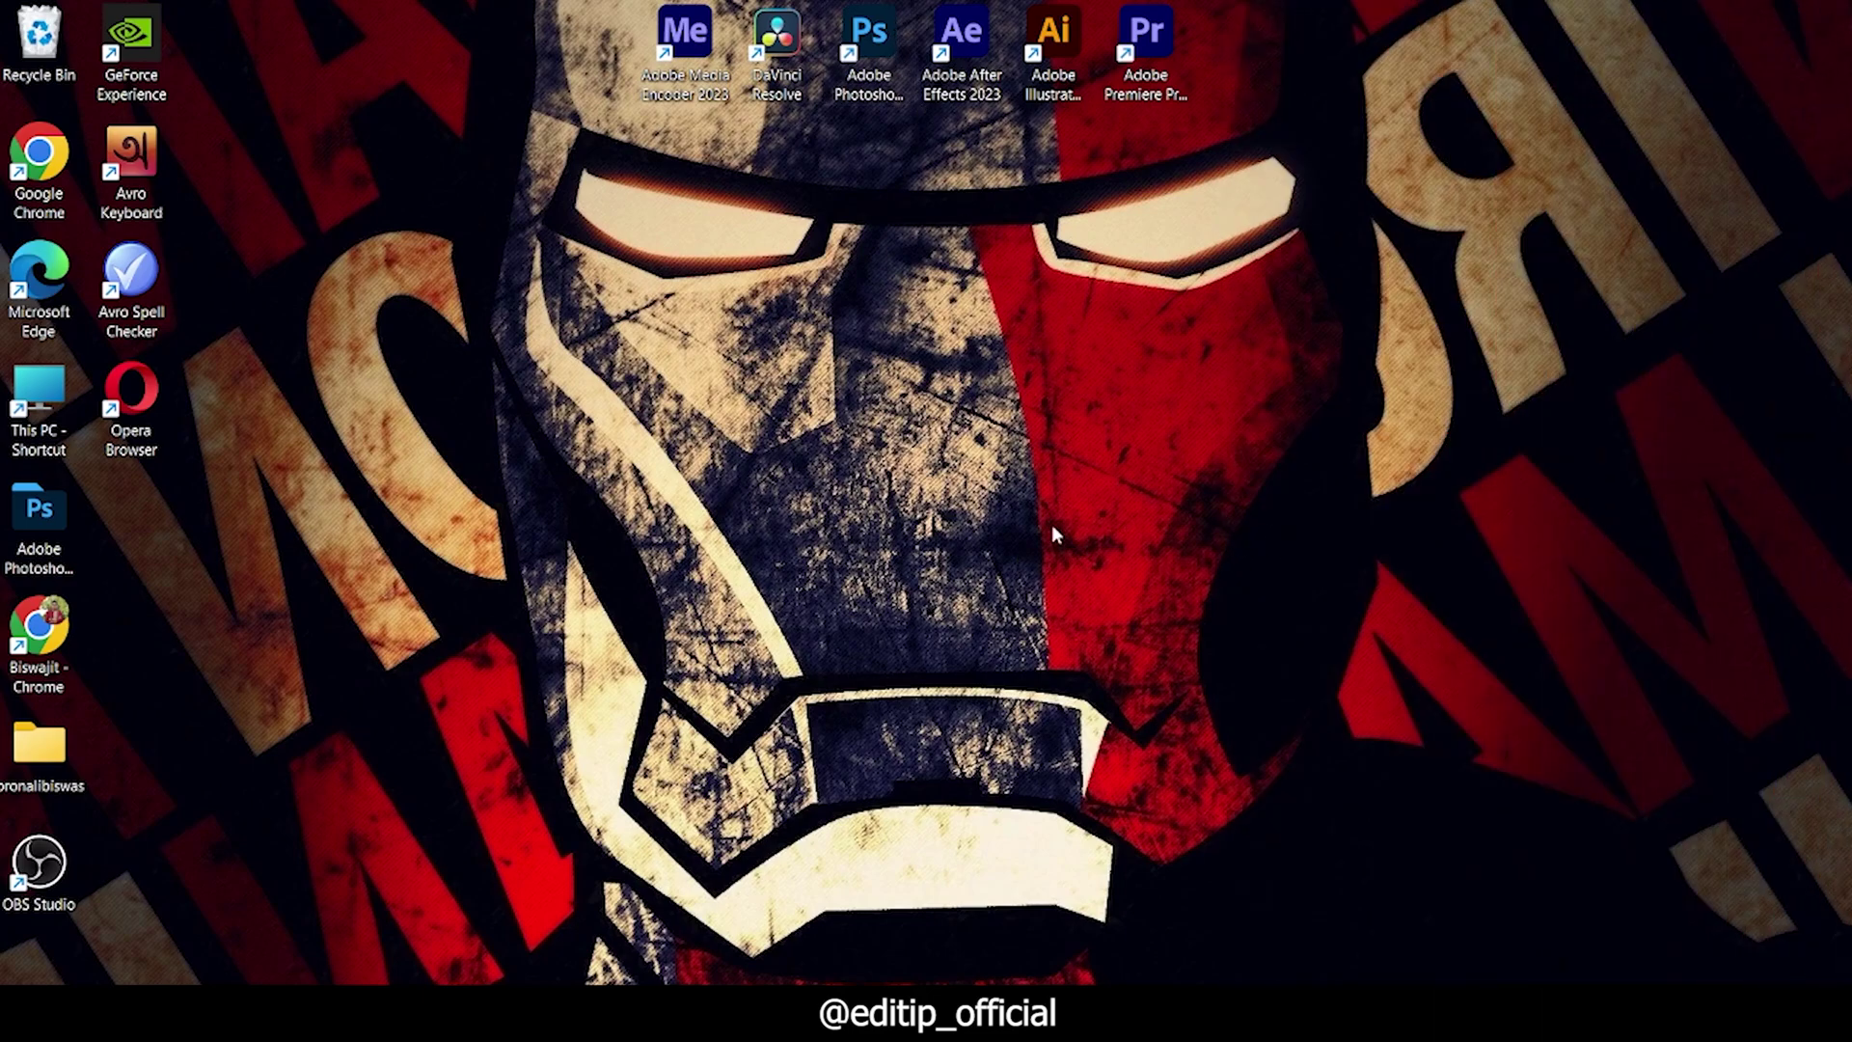
Step: Launch Photoshop, verify Green Poster's canvas is 1000×1000 px unchanged, and go to Home
{"action": "double_click", "coordinate": [884, 37]}
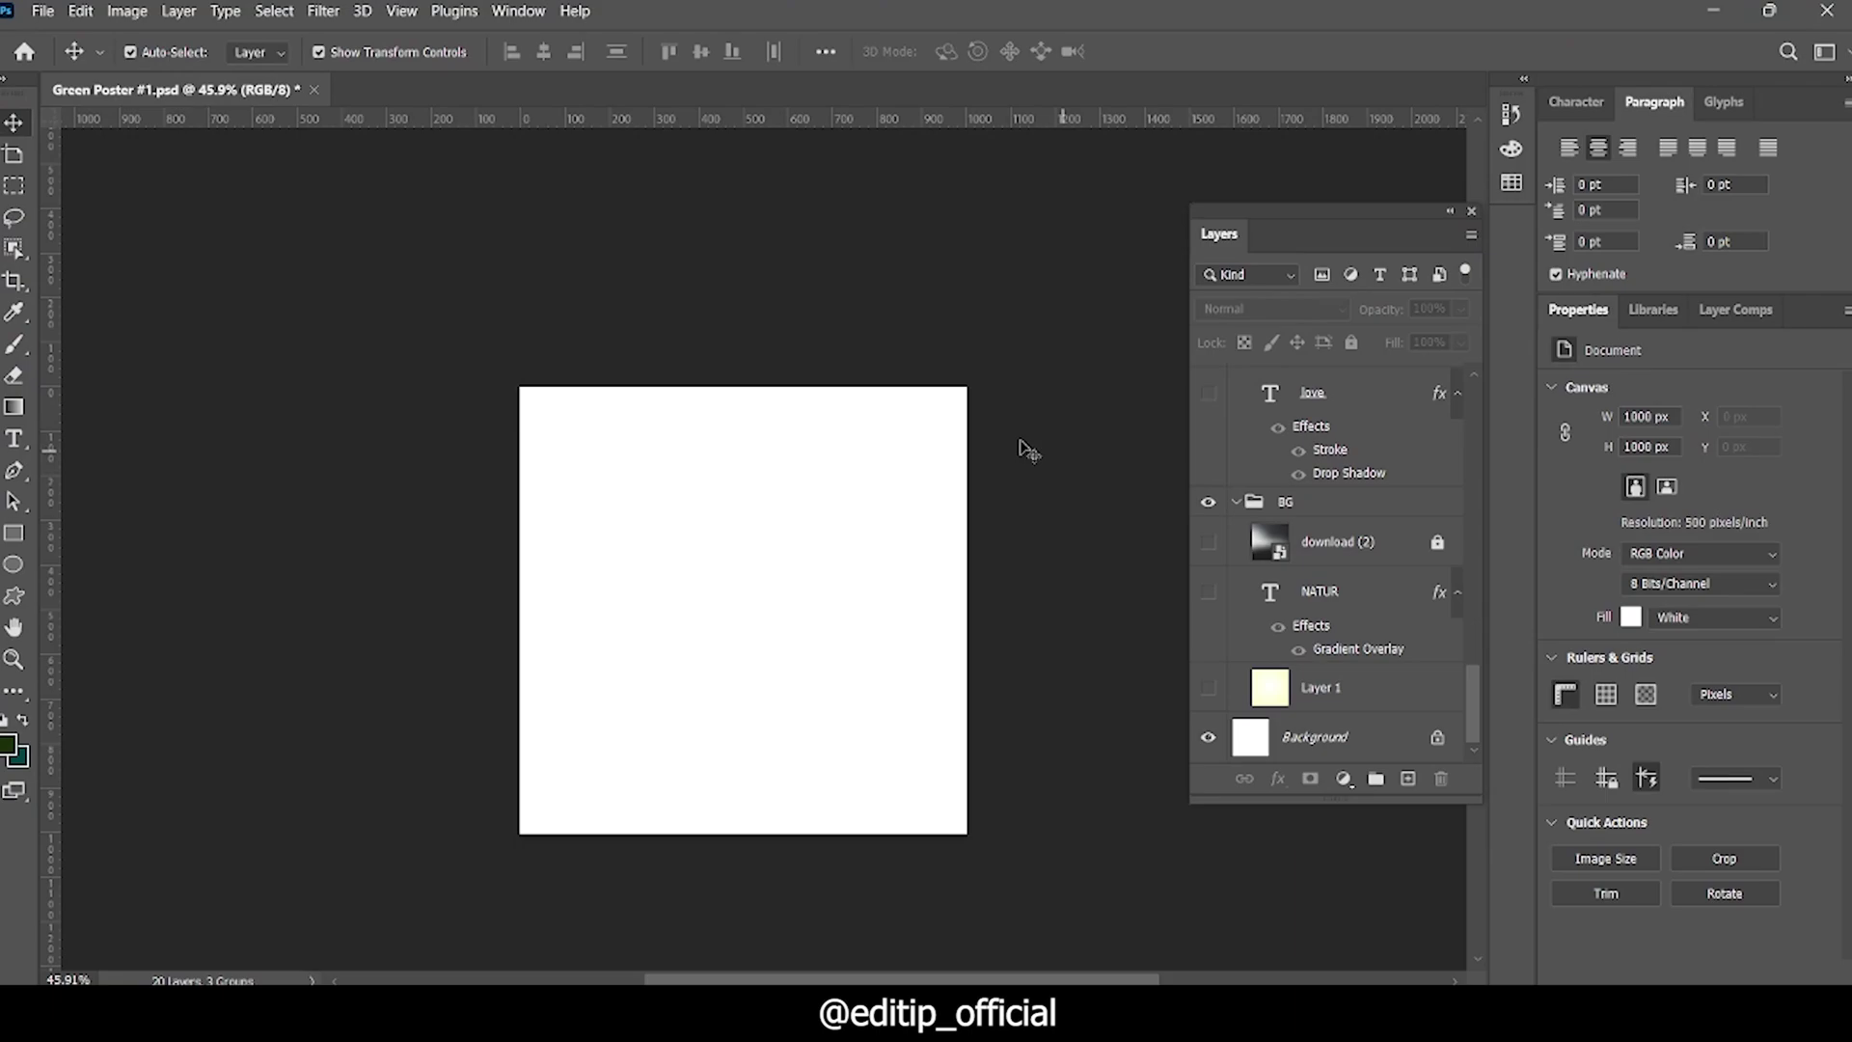
{"action": "scroll", "coordinate": [946, 521], "scroll_direction": "up", "scroll_amount": 3}
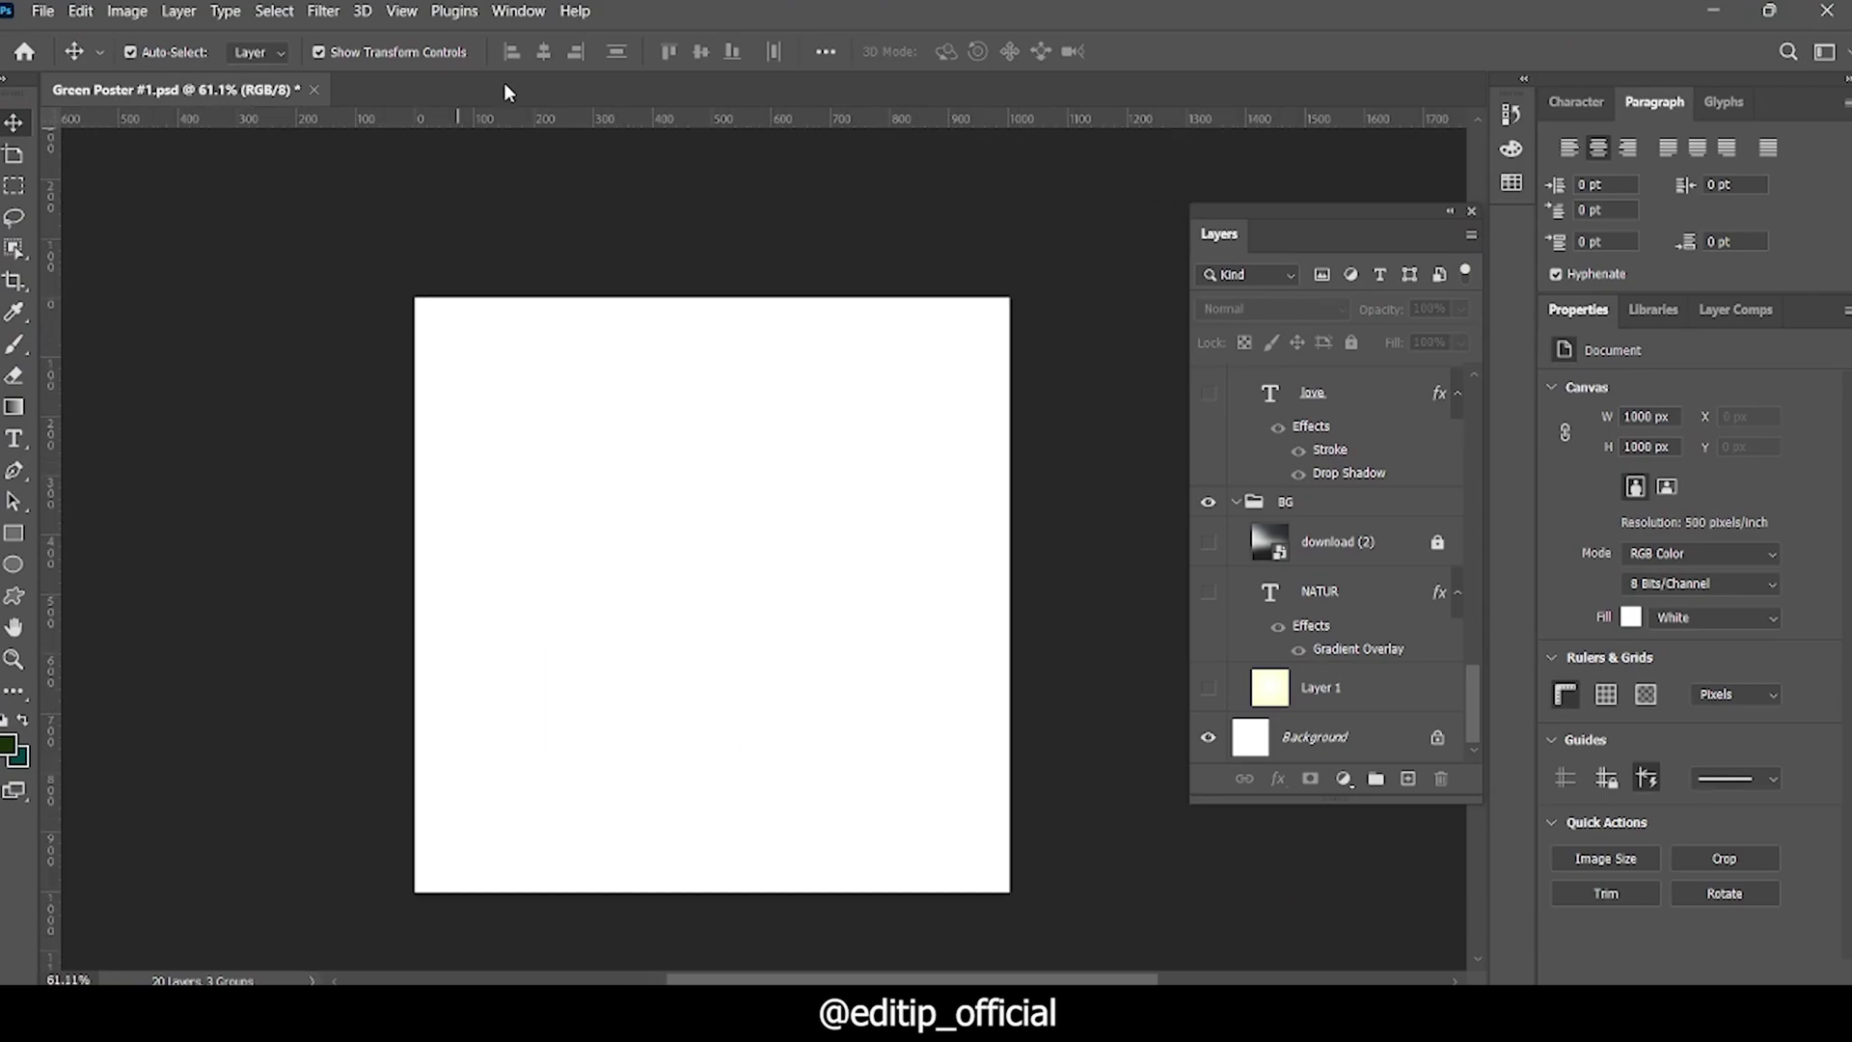
{"action": "left_click", "coordinate": [113, 12]}
{"action": "left_click", "coordinate": [155, 204]}
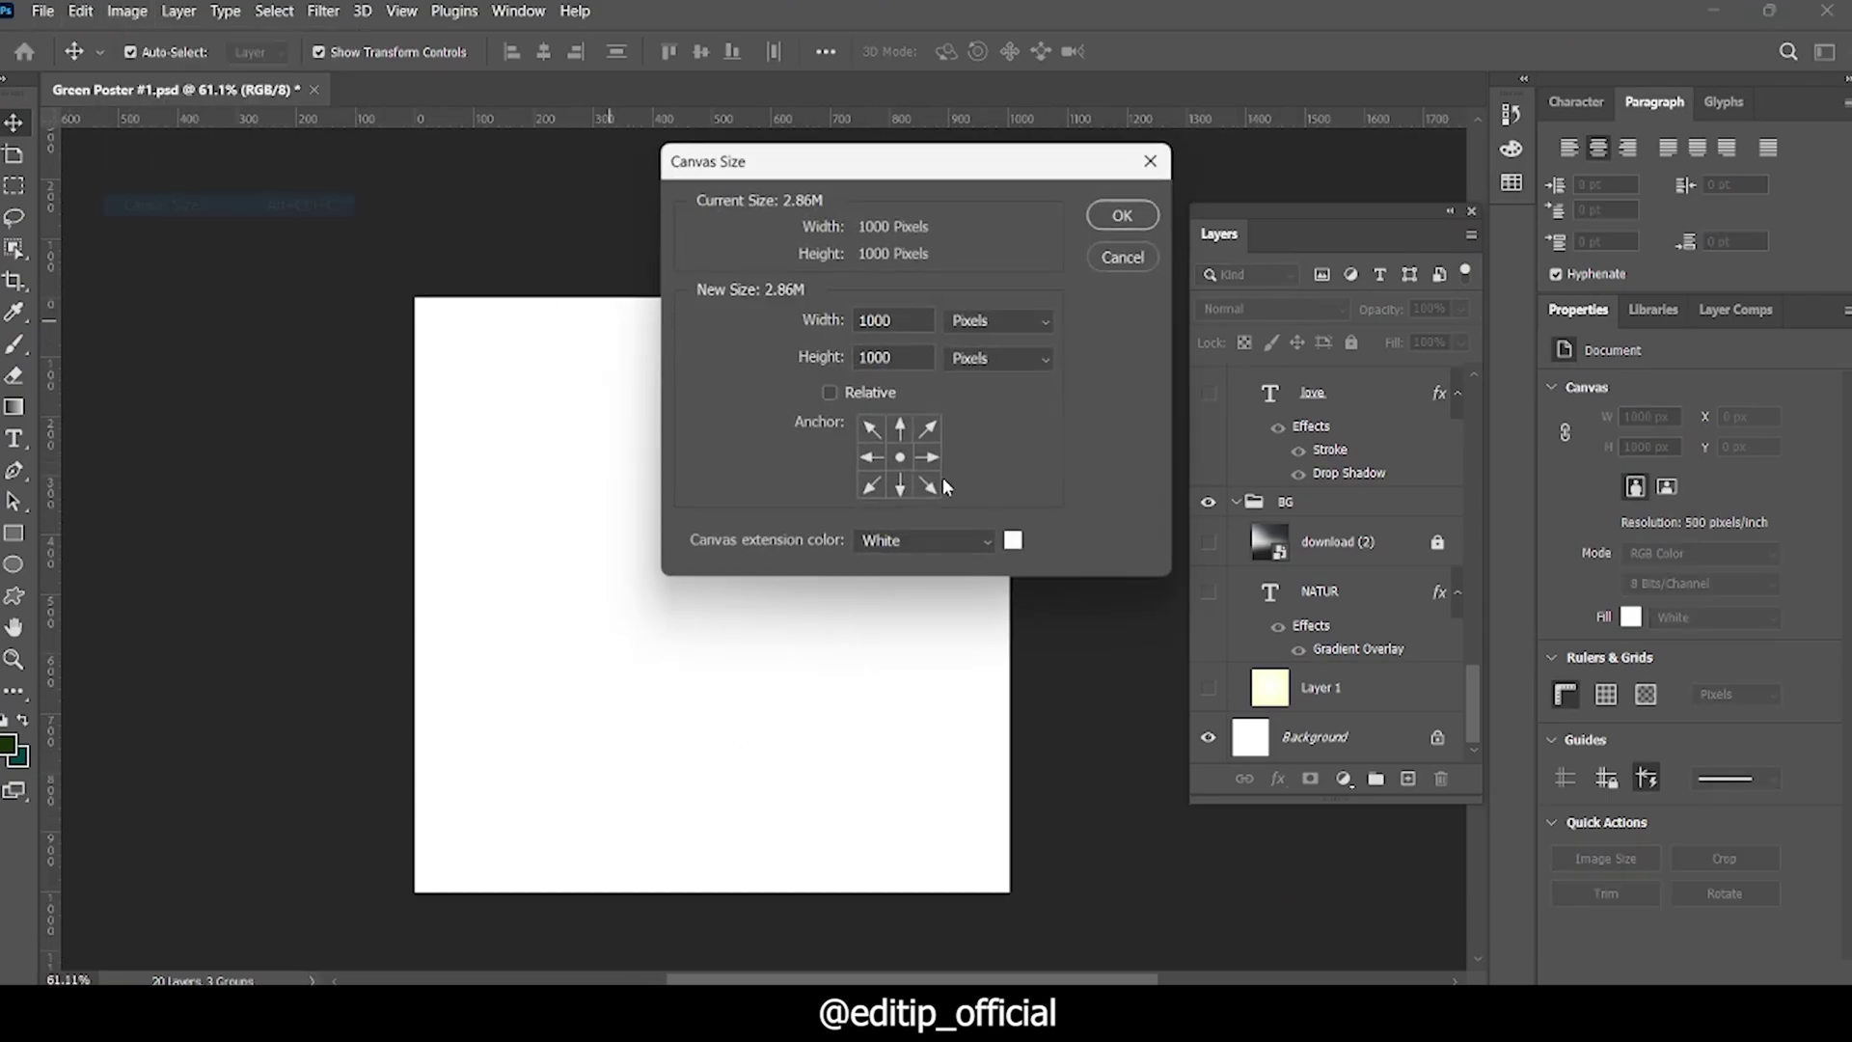
{"action": "left_click_drag", "start_coordinate": [1031, 178], "coordinate": [880, 178]}
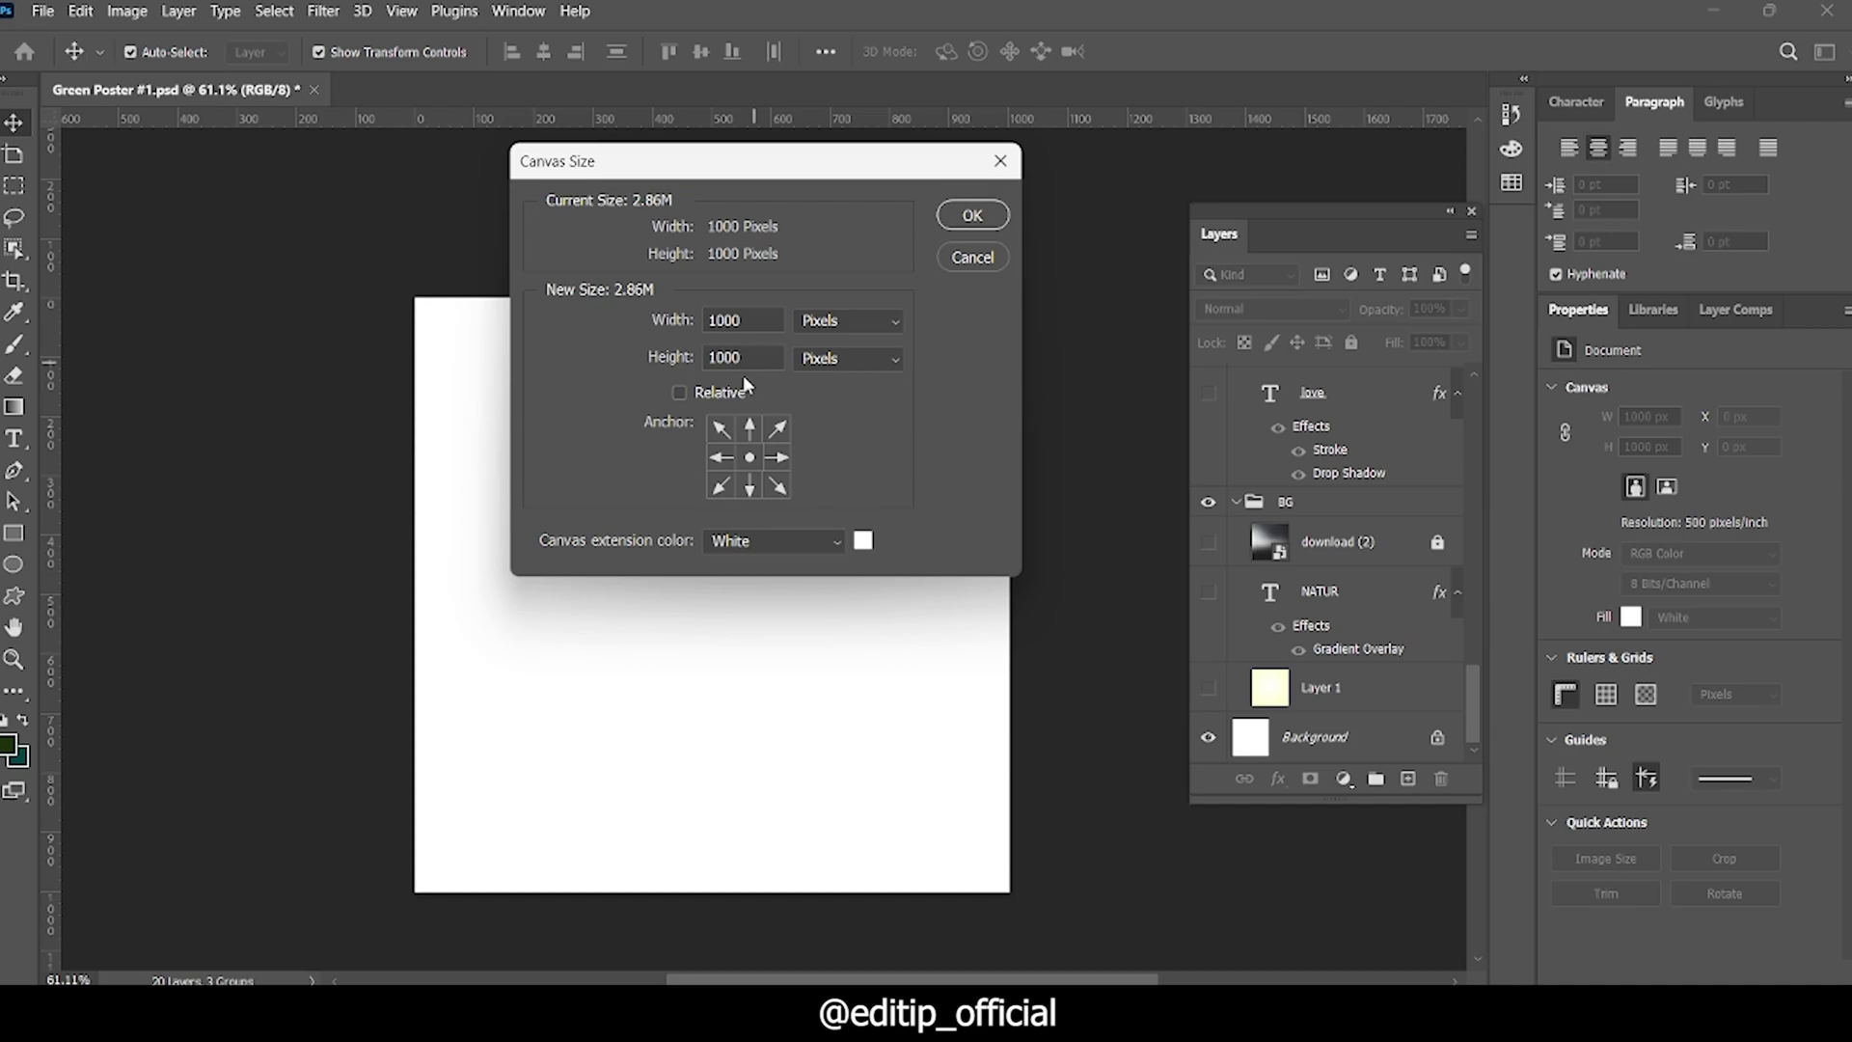
{"action": "left_click", "coordinate": [970, 213]}
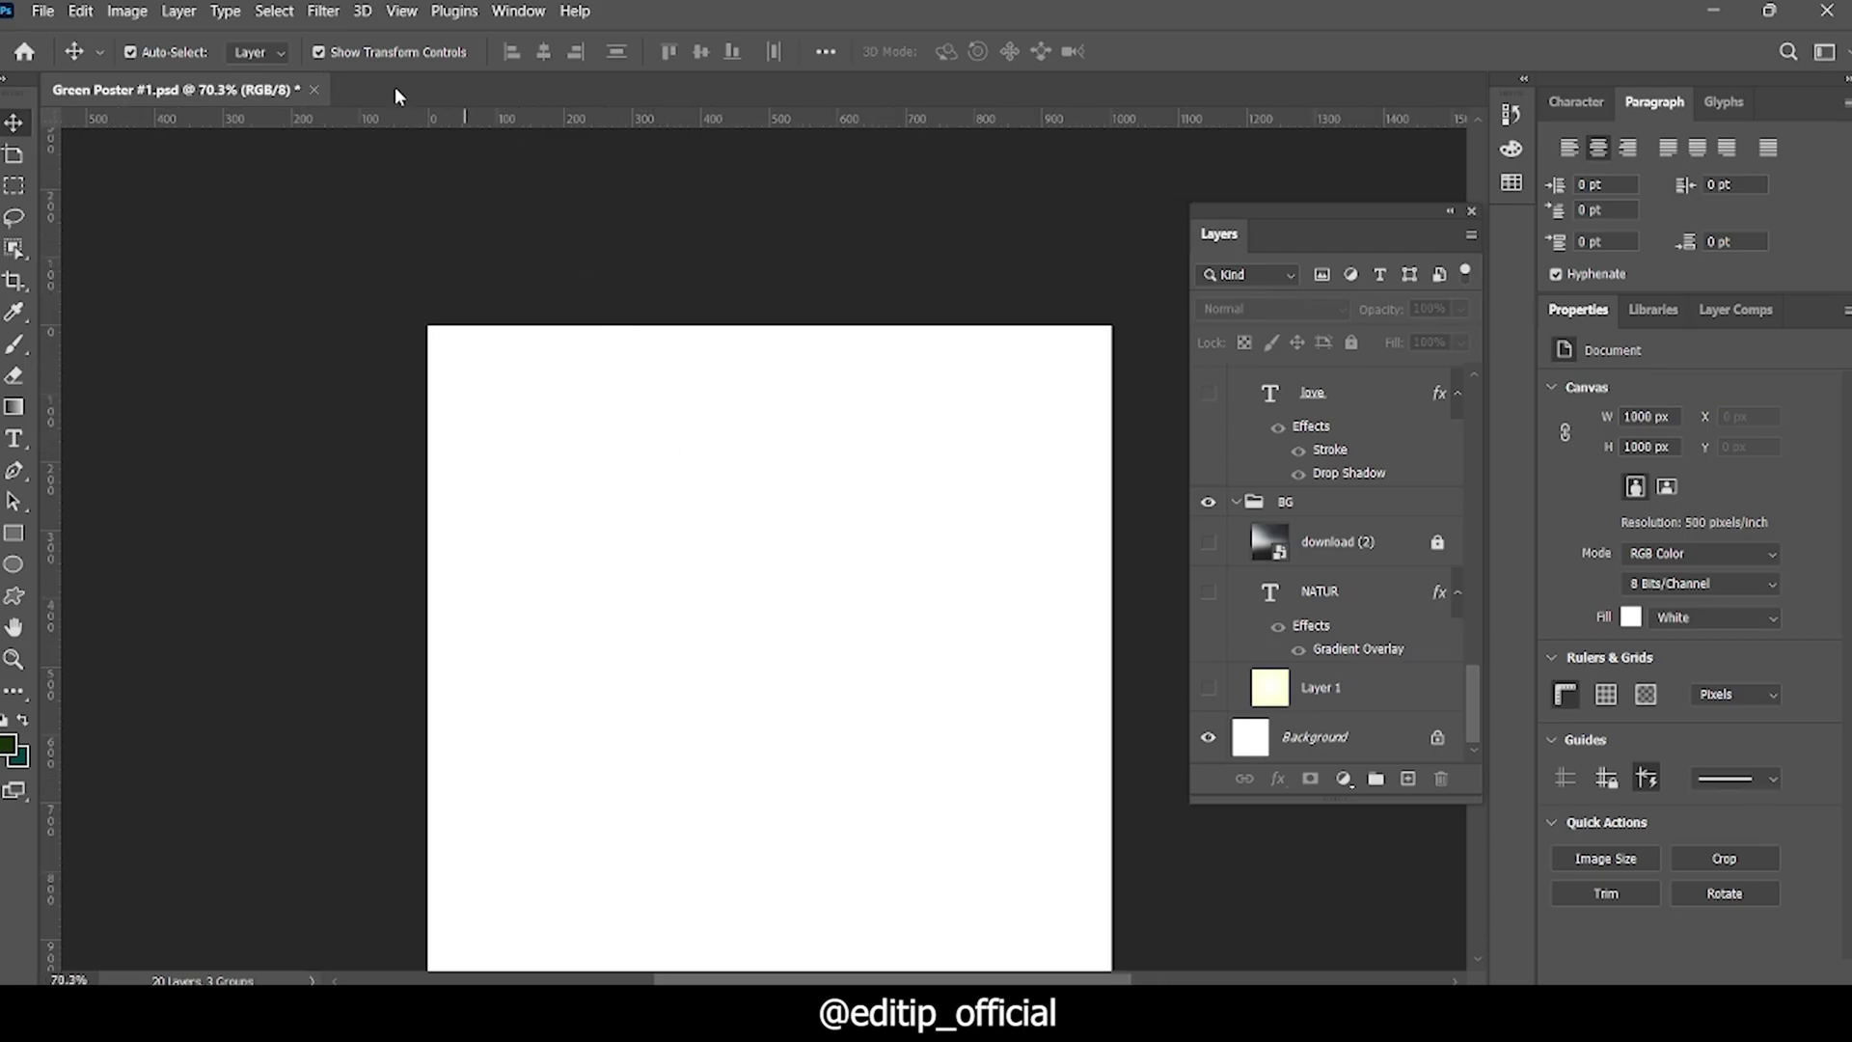
{"action": "left_click", "coordinate": [25, 52]}
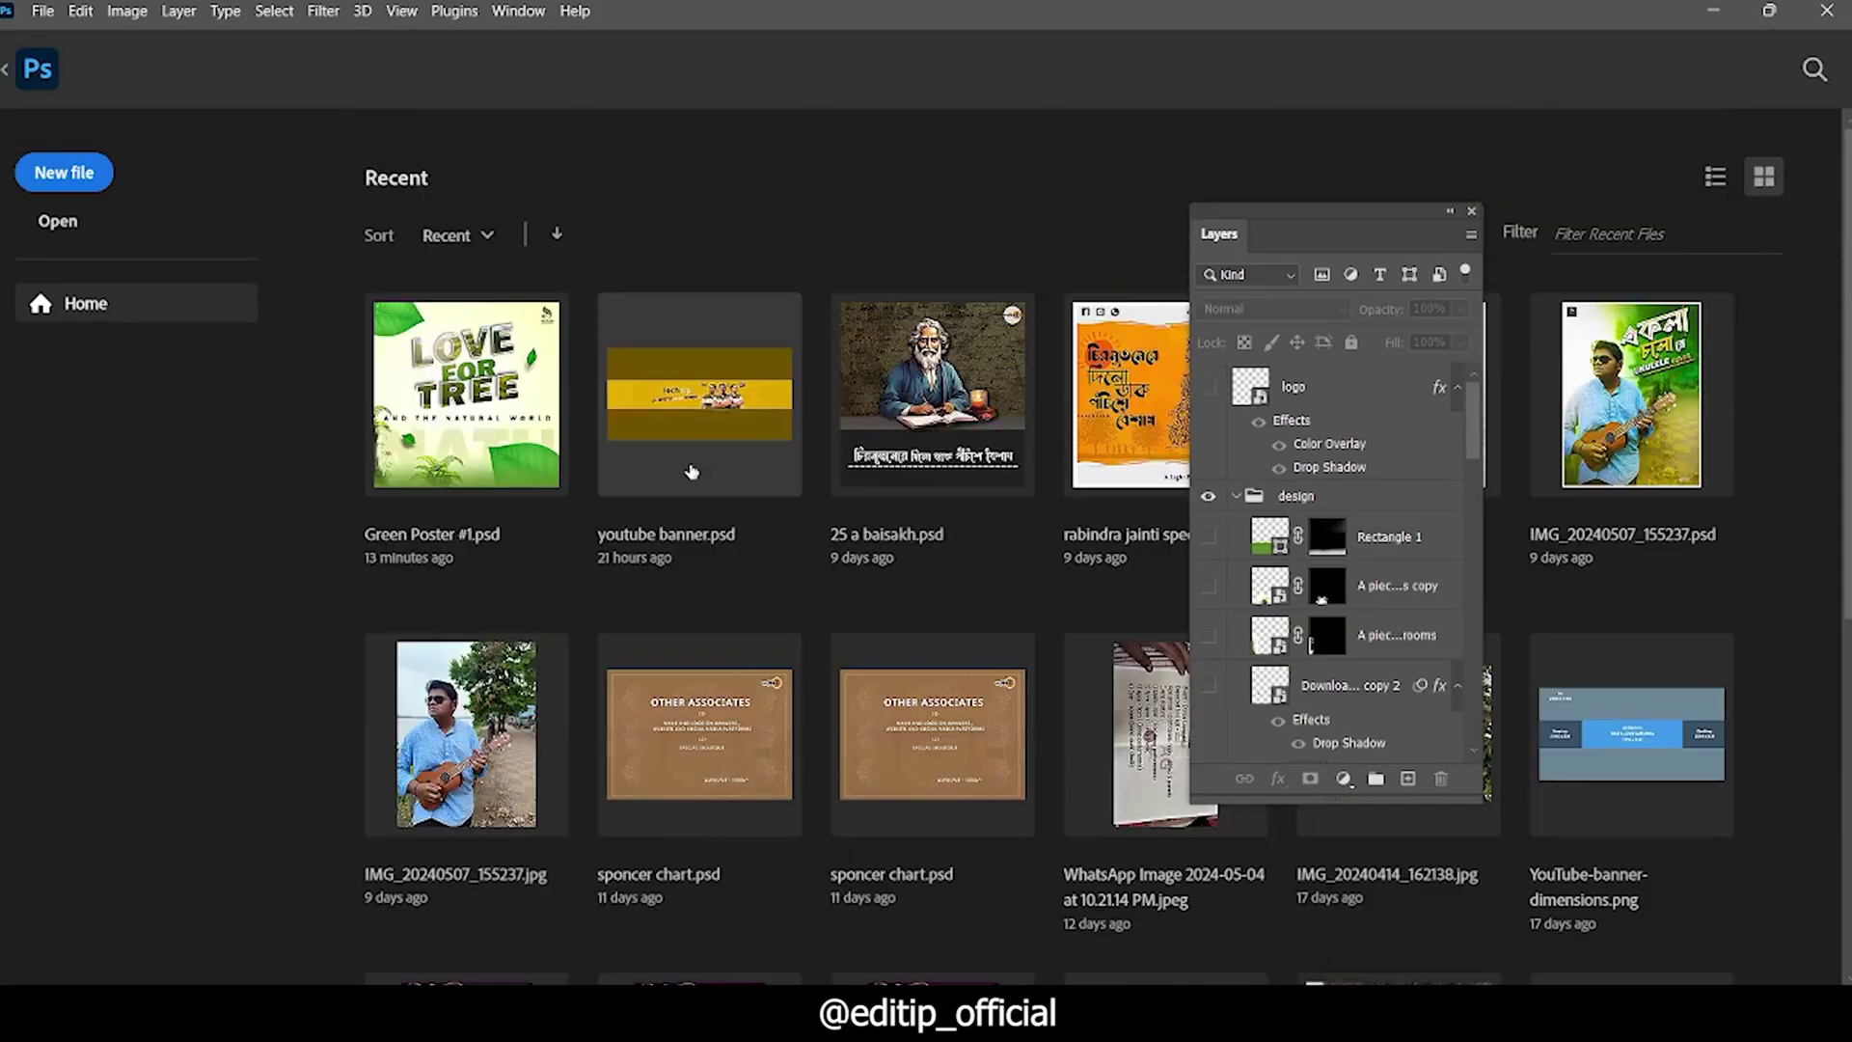
Step: Create Untitled-1: 1000×1000 pixels, 300 ppi resolution, RGB Color, white background
{"action": "key", "text": "ctrl+n"}
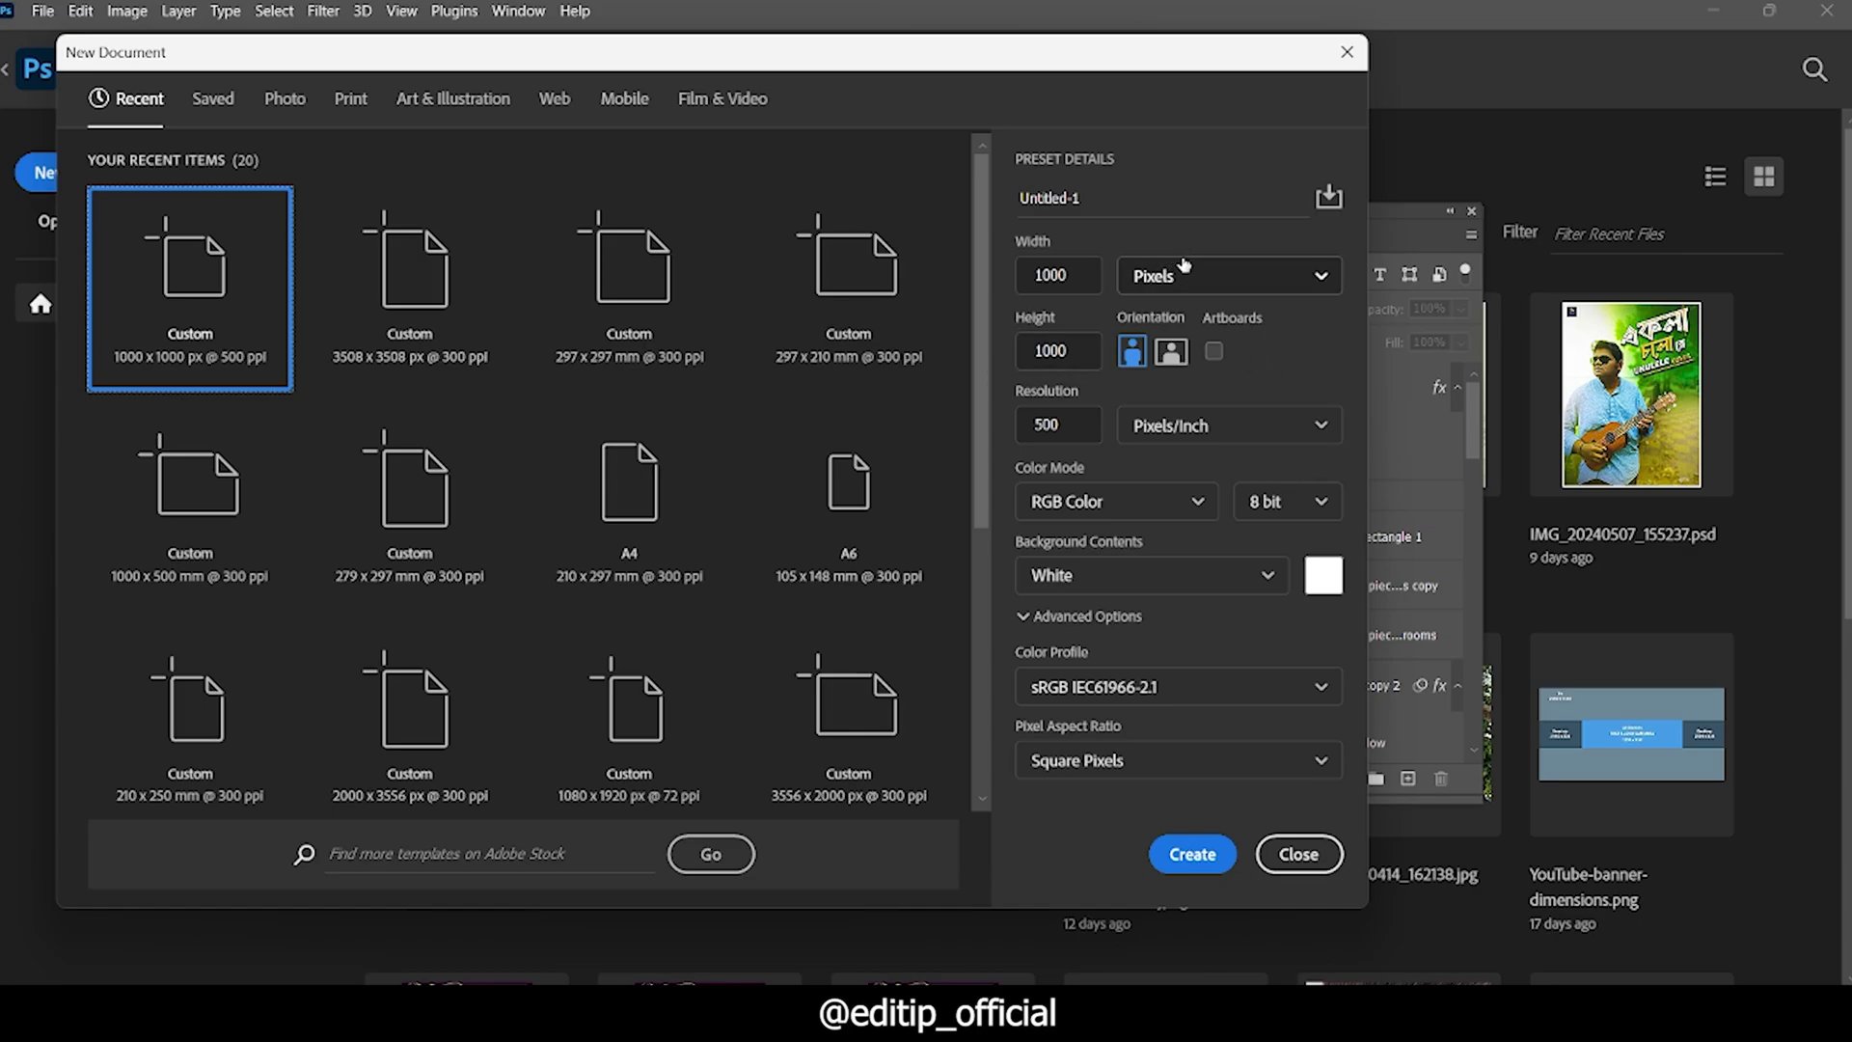
{"action": "left_click", "coordinate": [1245, 288]}
{"action": "left_click", "coordinate": [1184, 324]}
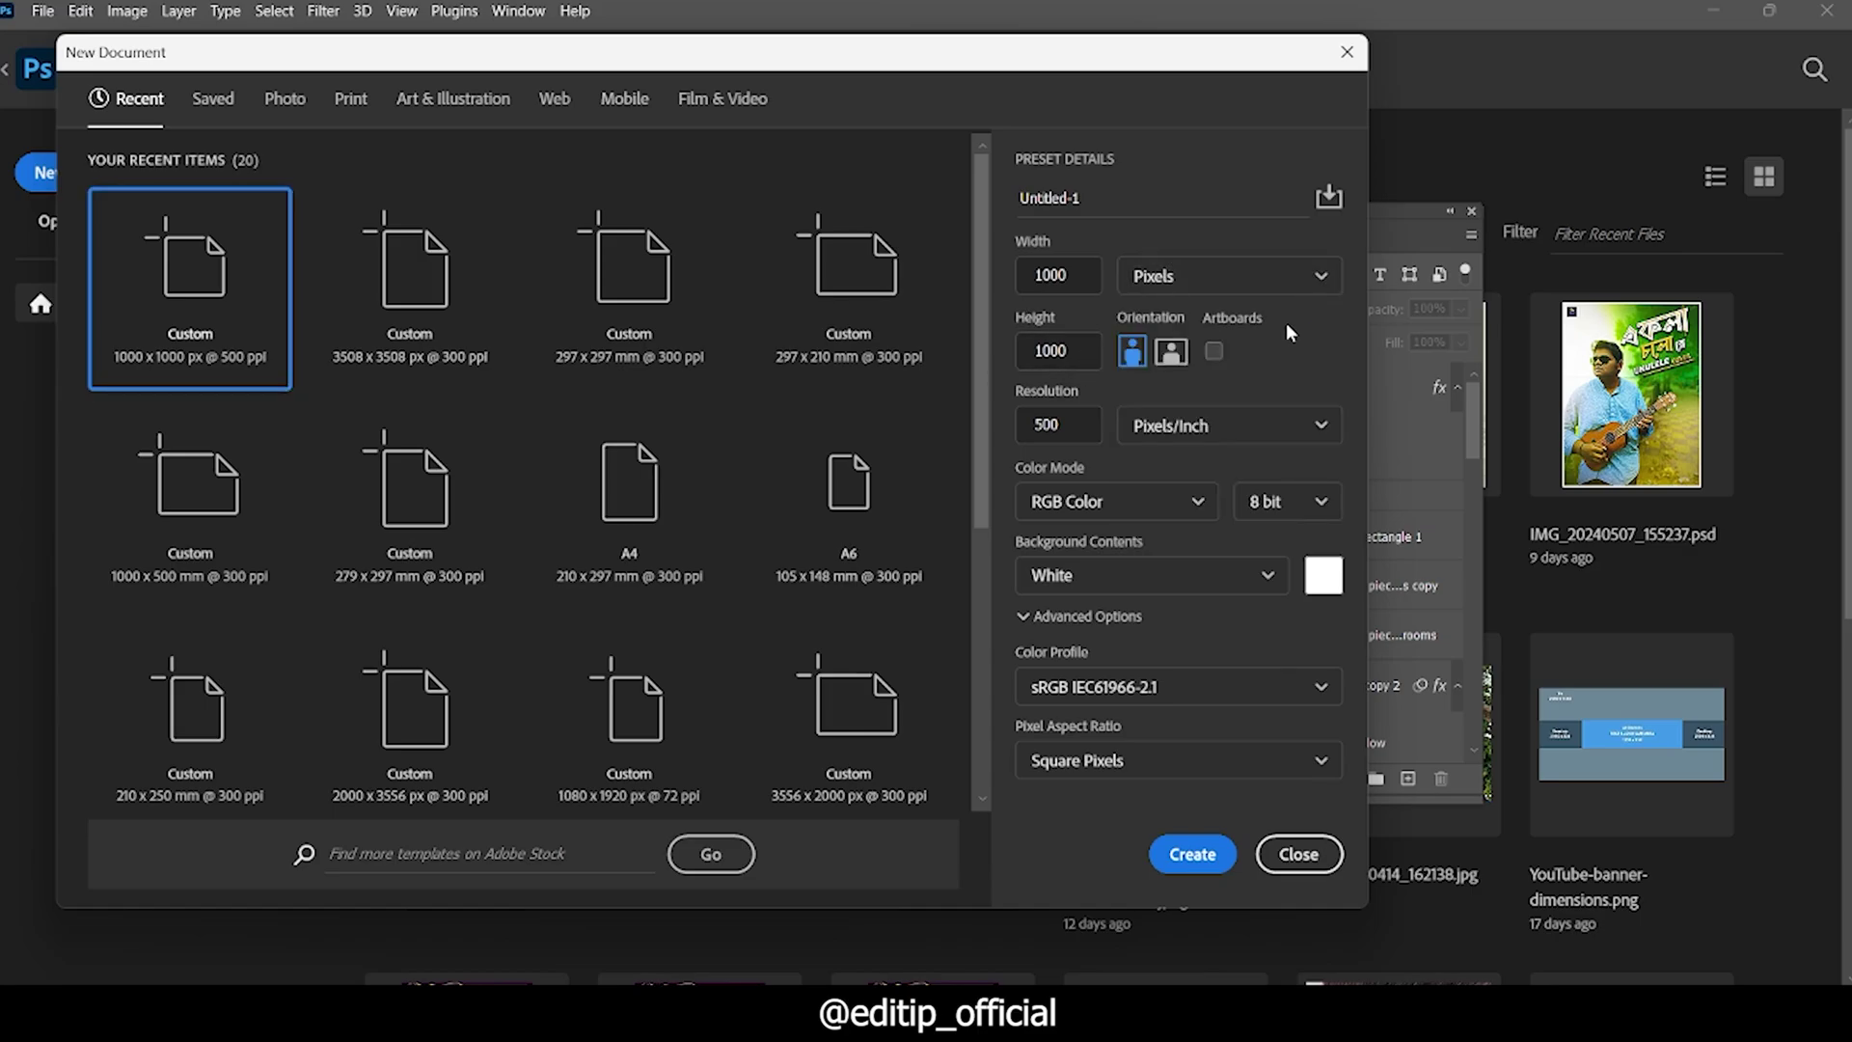
{"action": "double_click", "coordinate": [1063, 431]}
{"action": "type", "text": "3"}
{"action": "left_click", "coordinate": [1129, 512]}
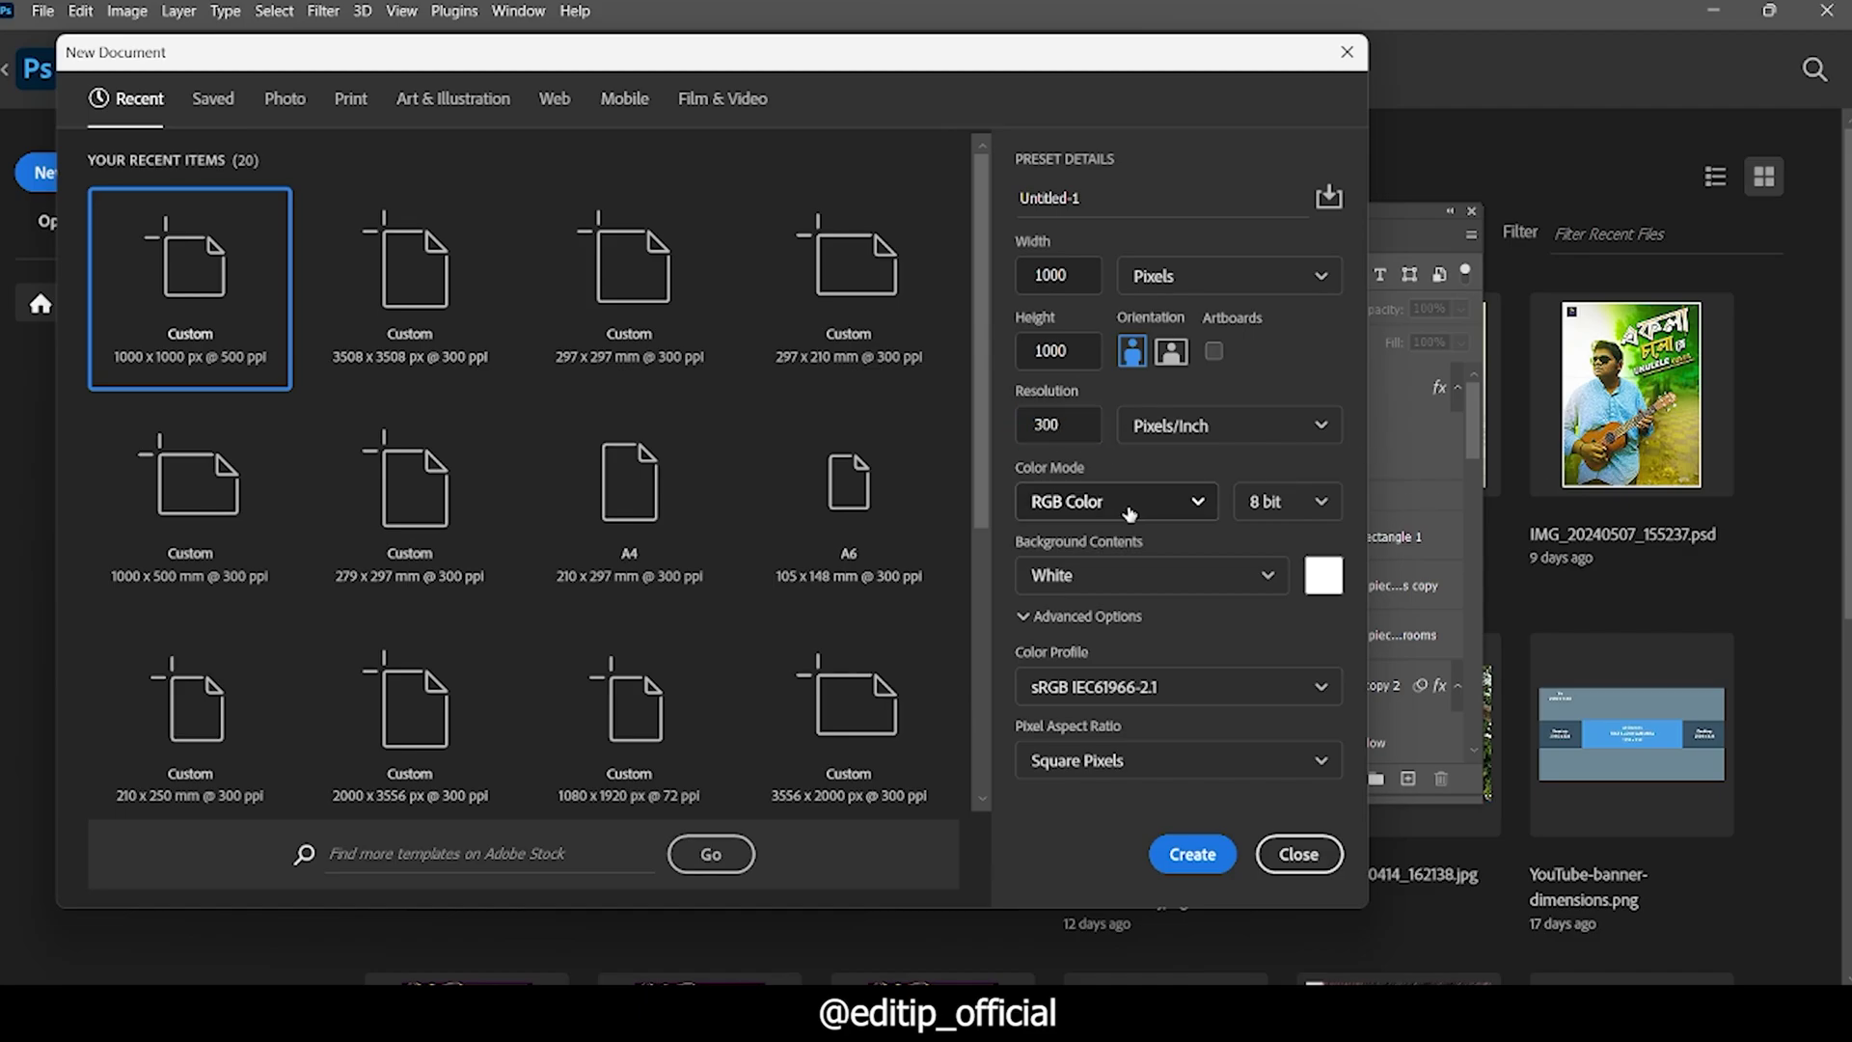
{"action": "left_click", "coordinate": [1180, 516]}
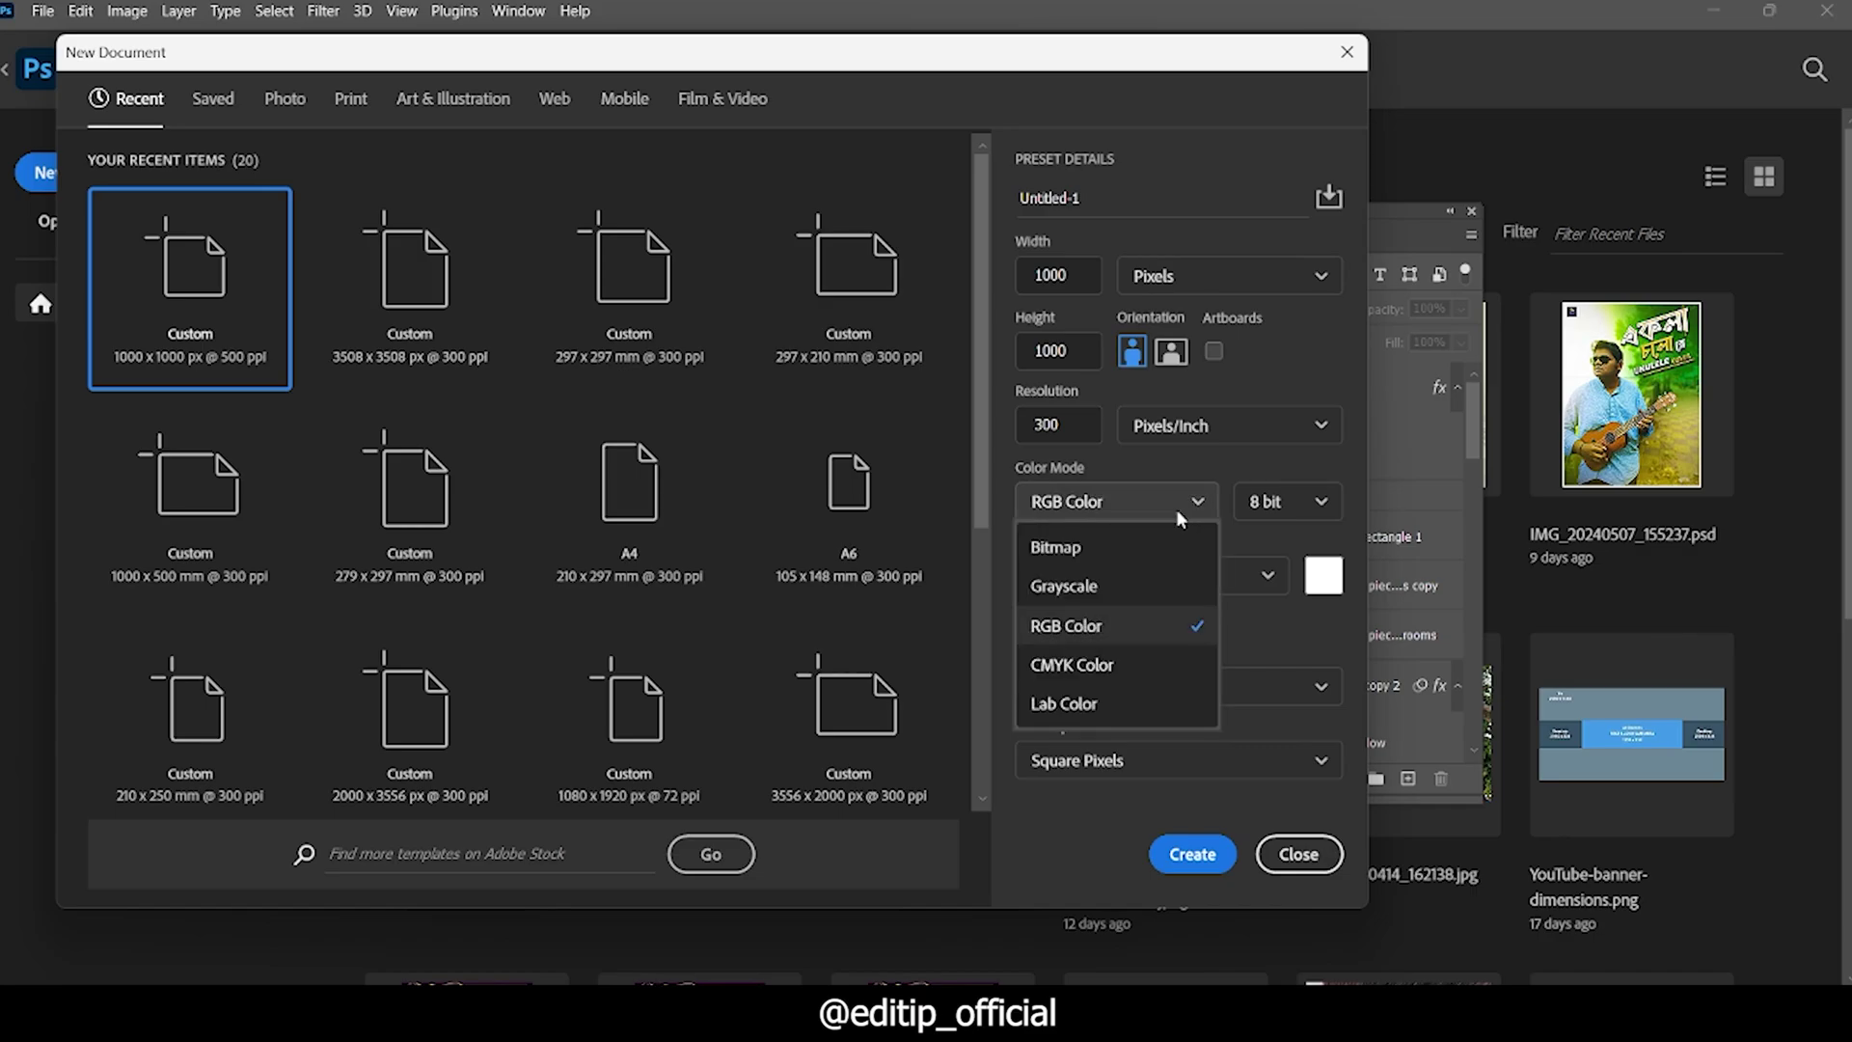
{"action": "left_click", "coordinate": [1091, 637]}
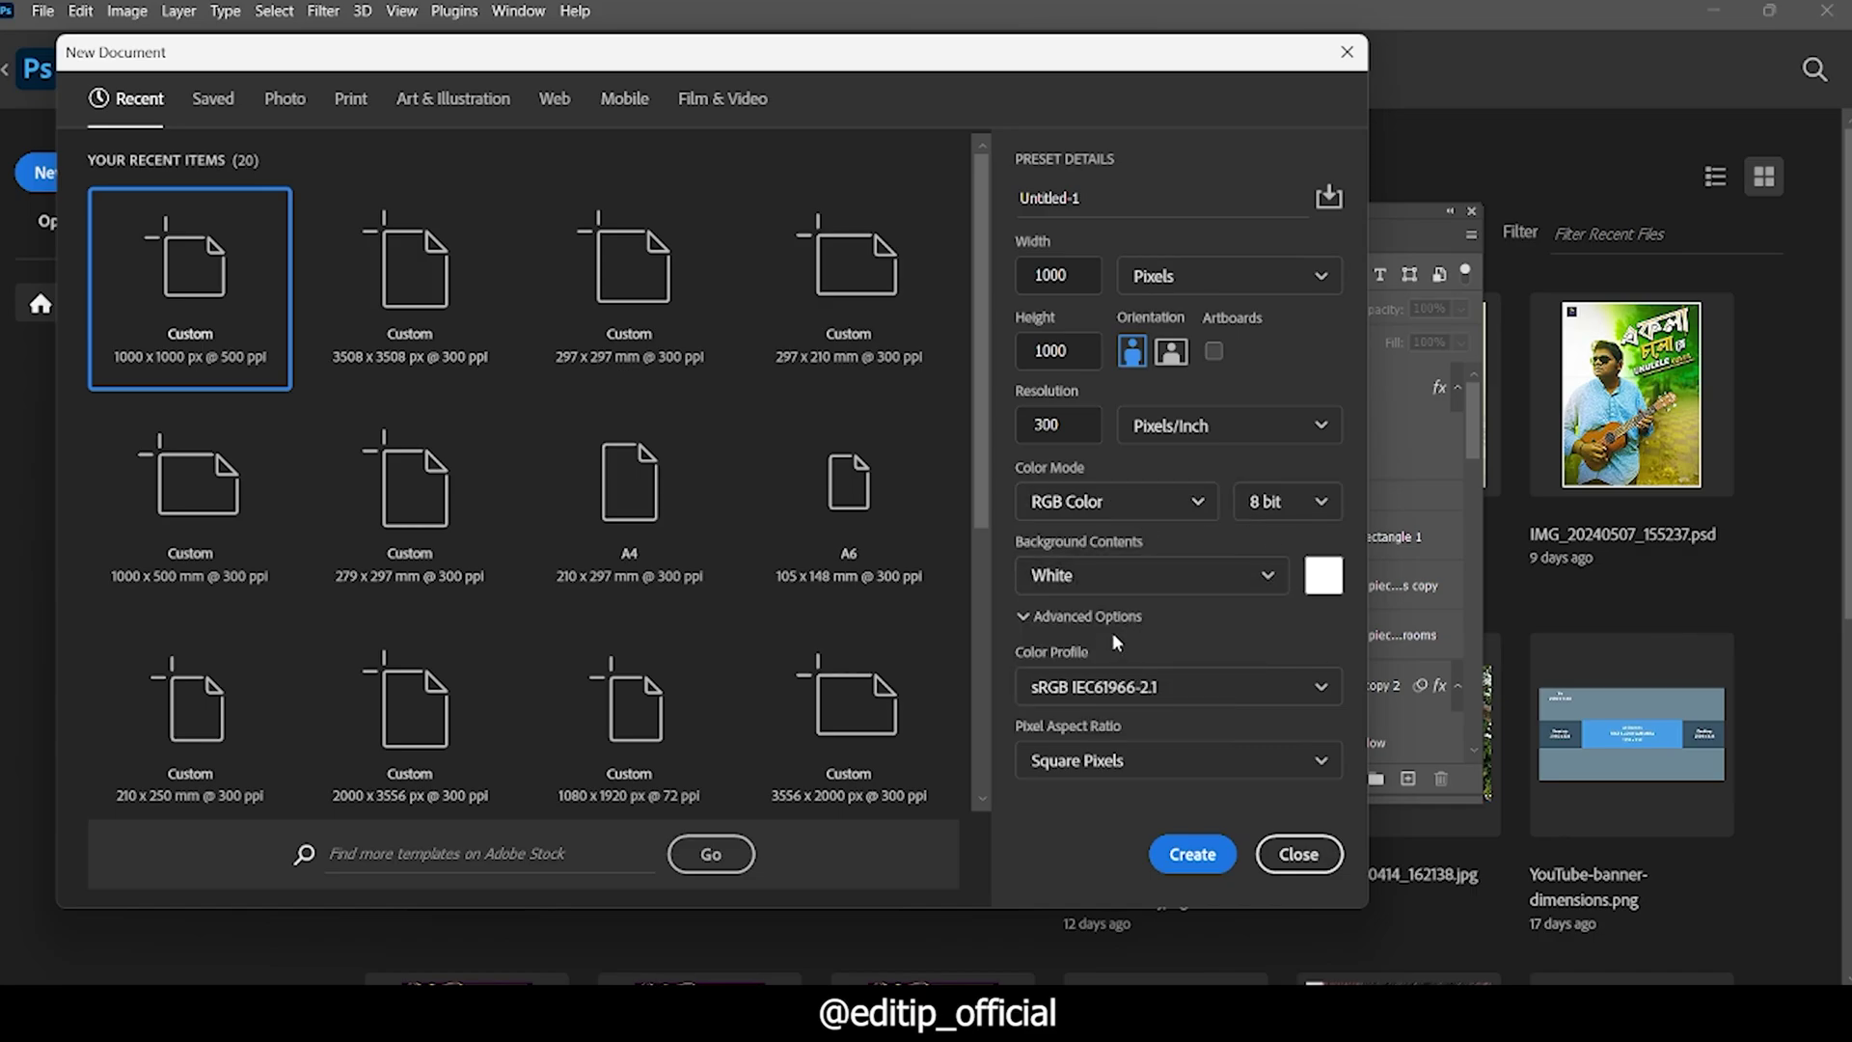
{"action": "left_click", "coordinate": [1177, 518]}
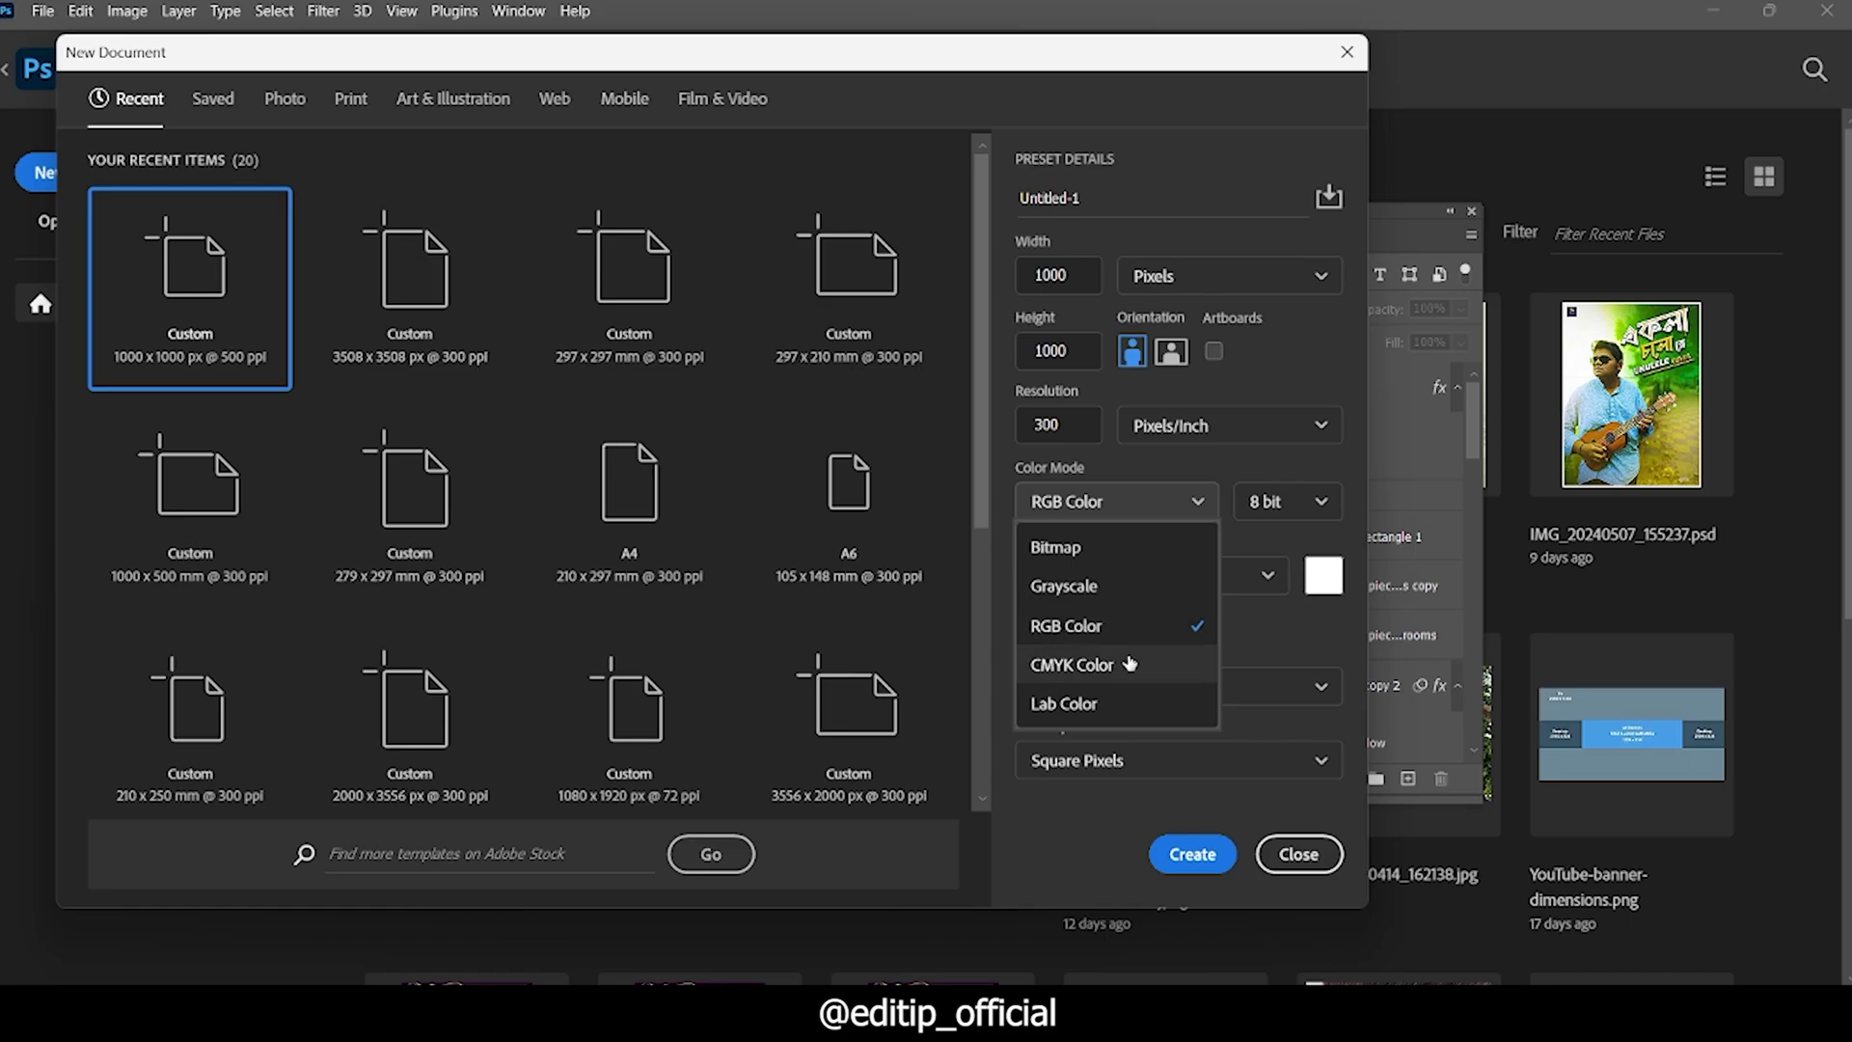
{"action": "left_click", "coordinate": [1080, 627]}
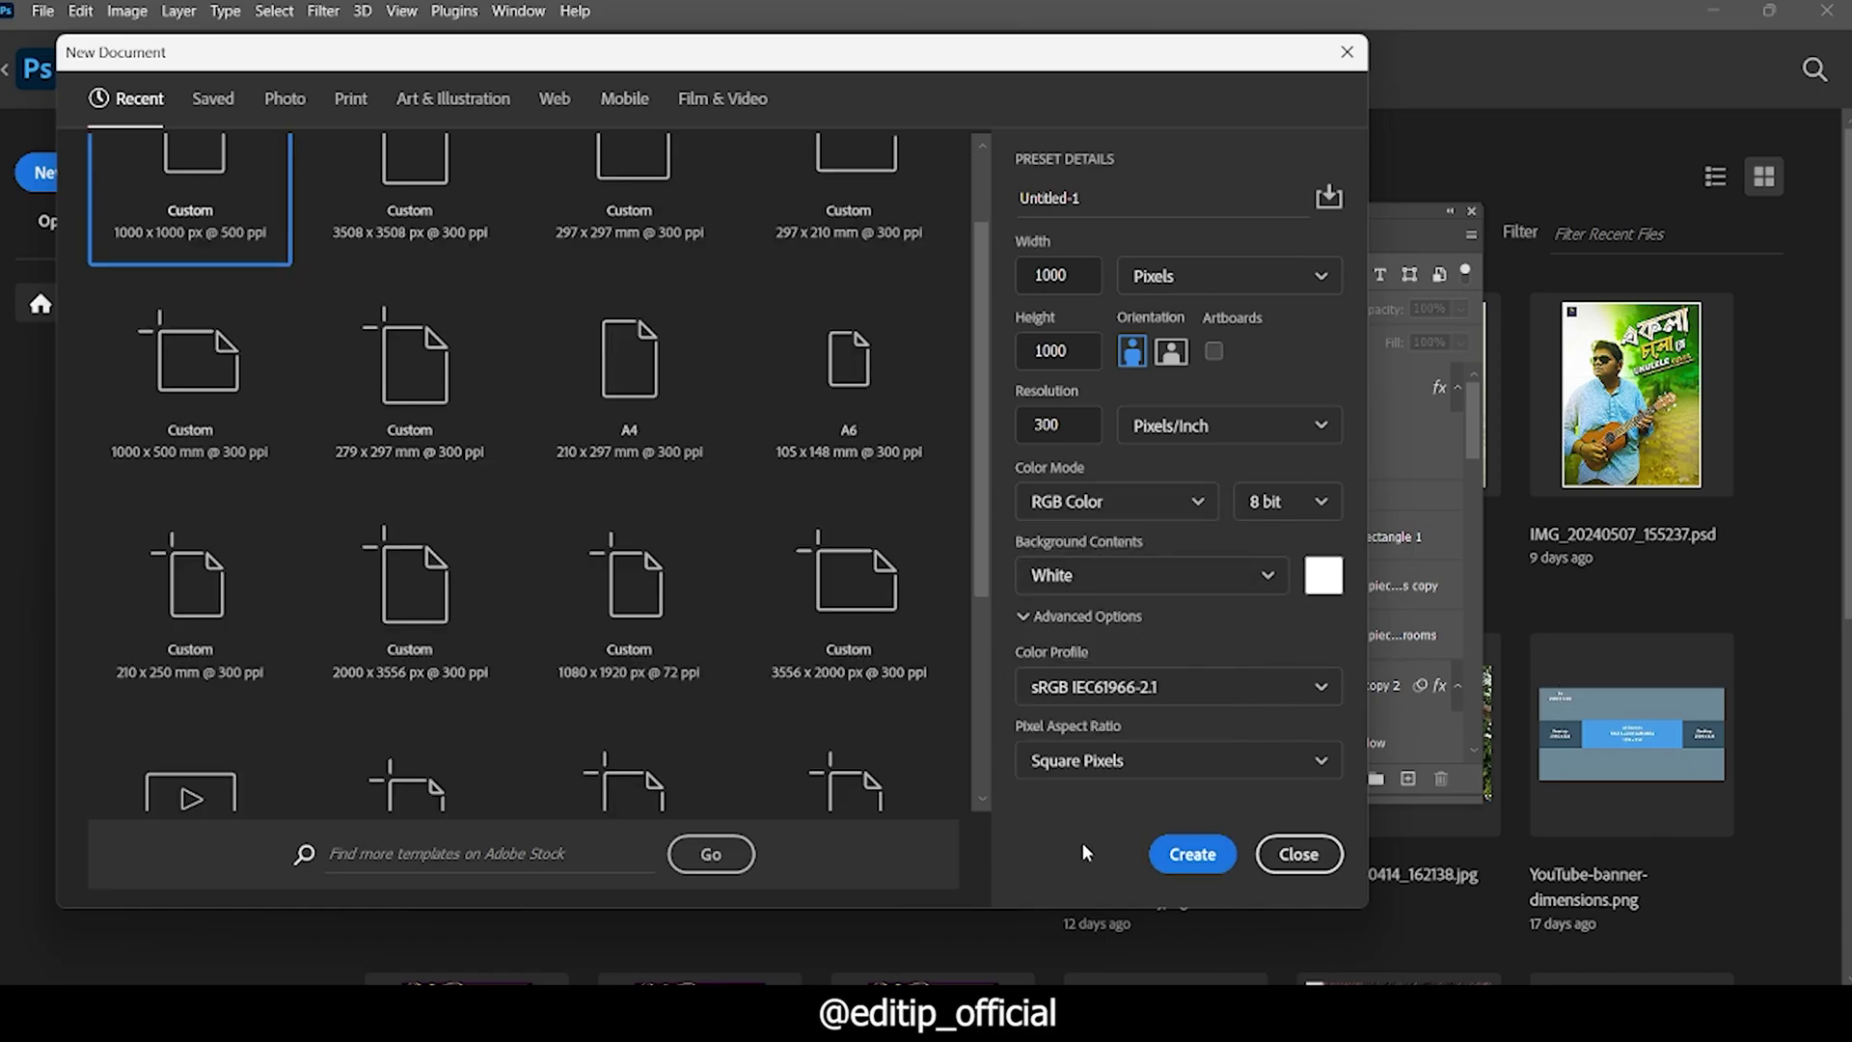
{"action": "left_click", "coordinate": [1188, 856]}
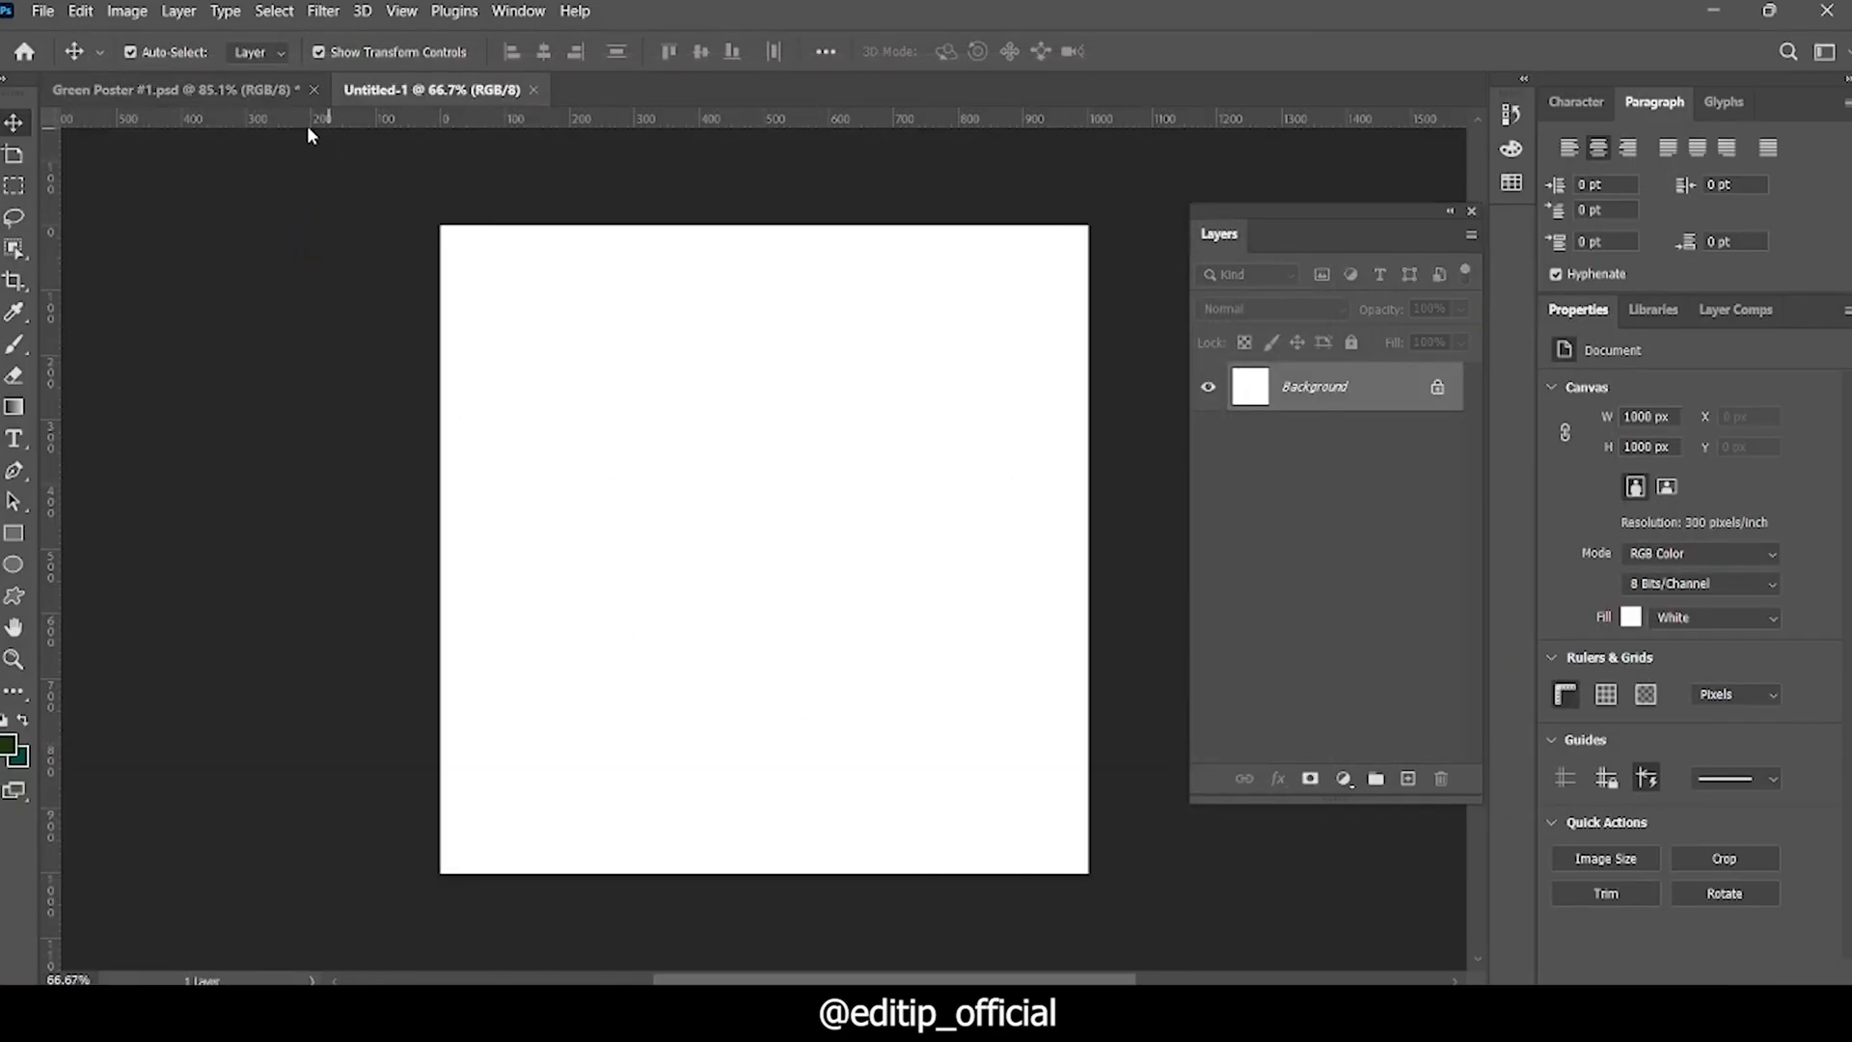
Step: In Green Poster, turn on the pale cream Layer 1 for reference
{"action": "left_click", "coordinate": [173, 89]}
{"action": "scroll", "coordinate": [694, 352], "scroll_direction": "down", "scroll_amount": 2}
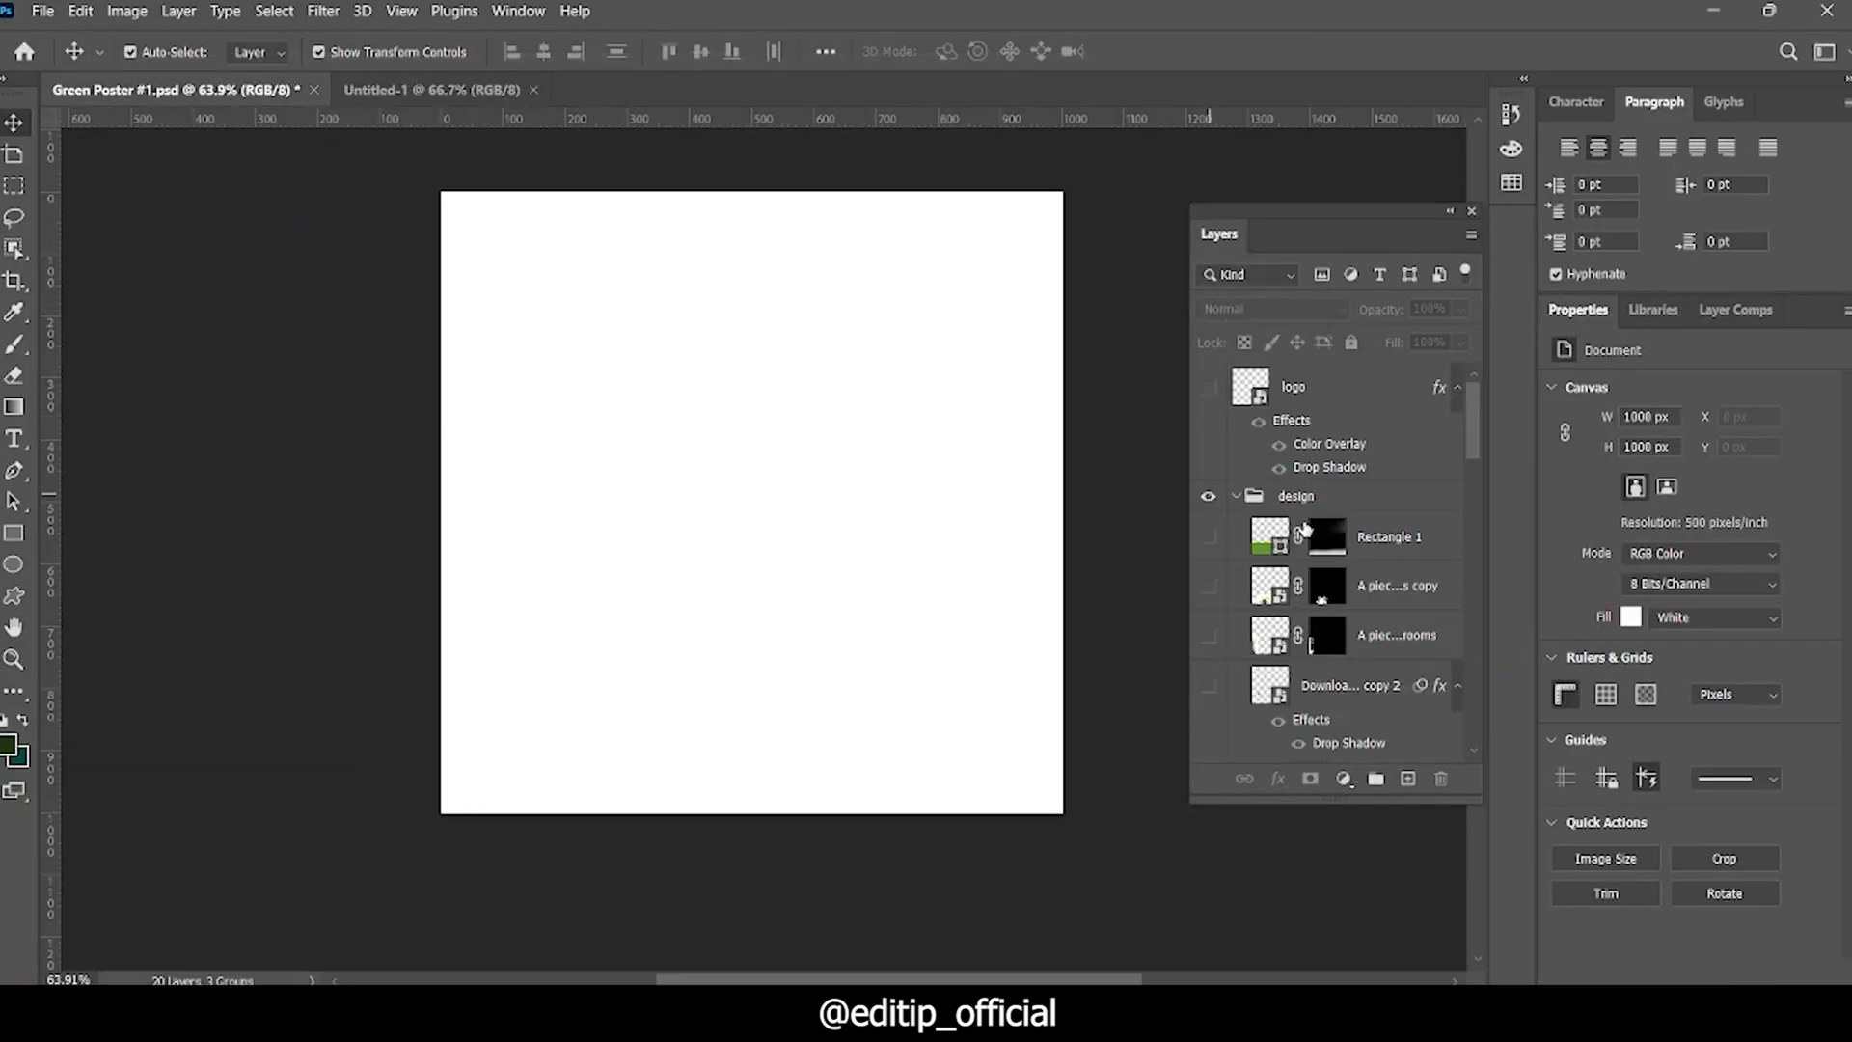
{"action": "scroll", "coordinate": [364, 402], "scroll_direction": "down", "scroll_amount": 1}
{"action": "scroll", "coordinate": [1350, 579], "scroll_direction": "down", "scroll_amount": 5}
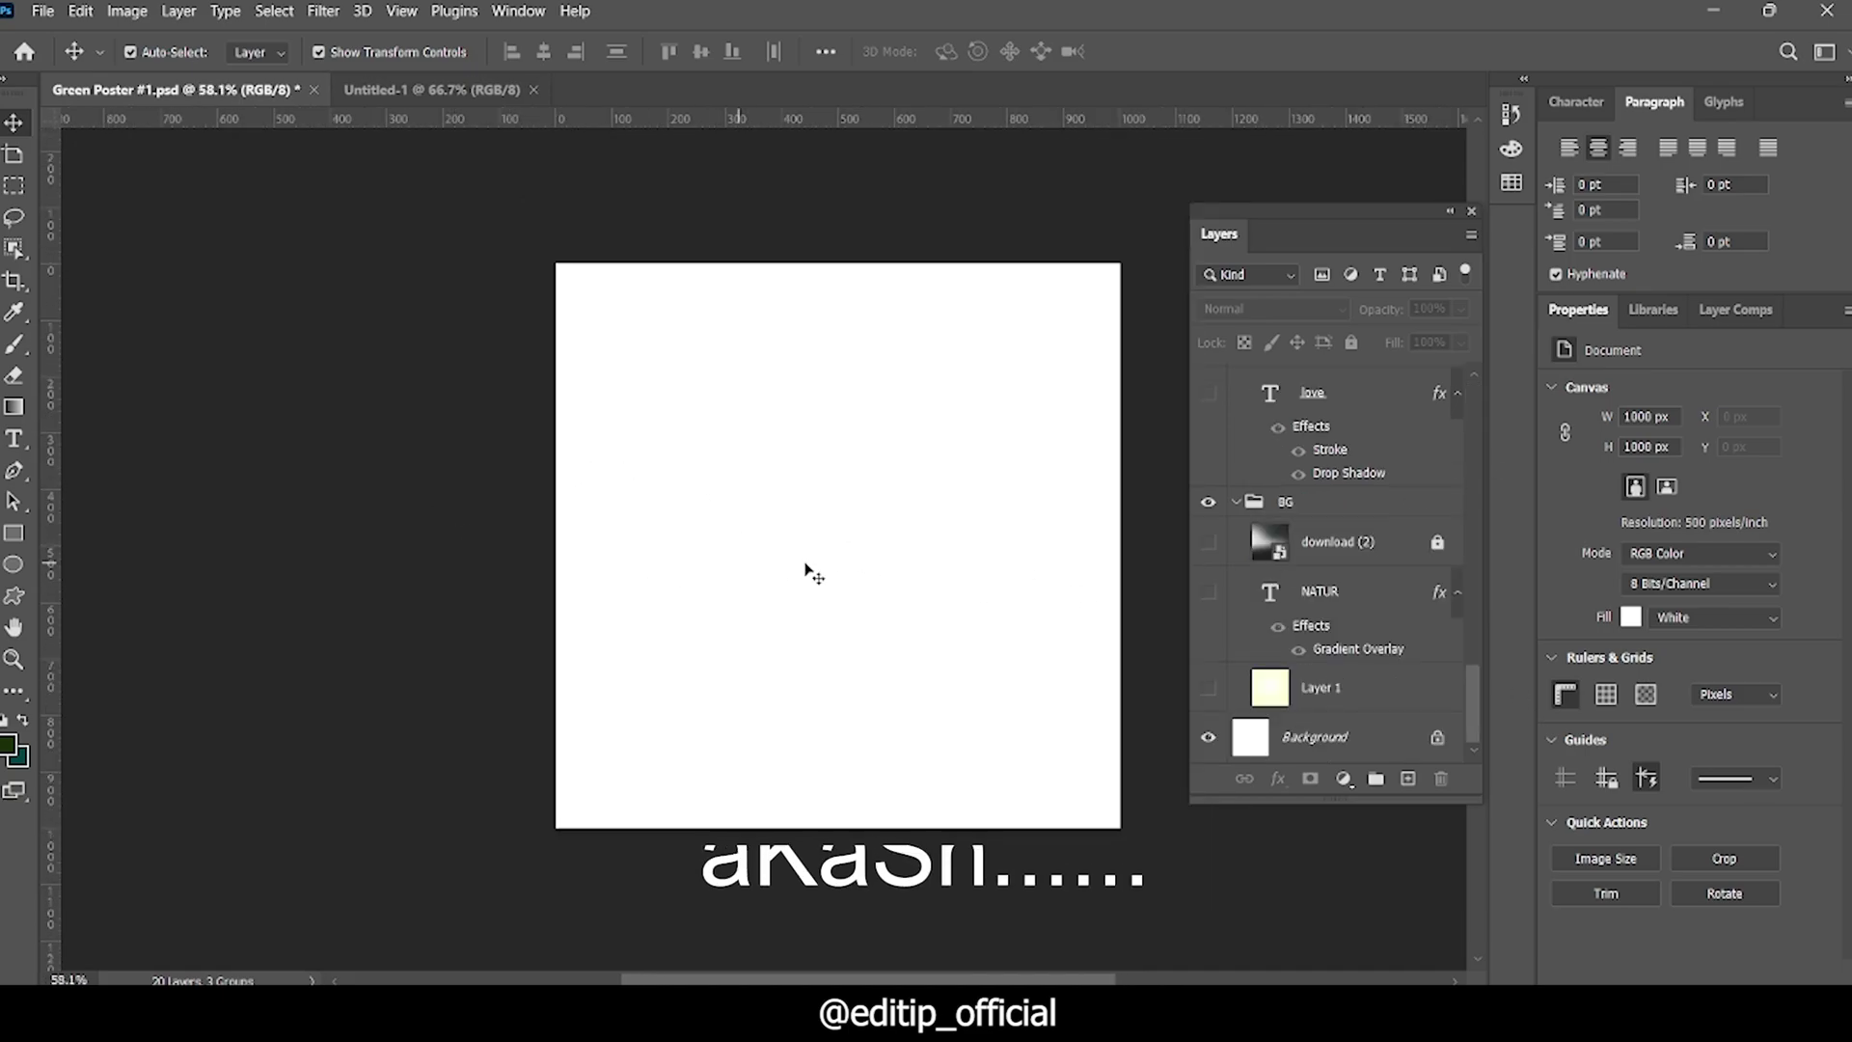
{"action": "scroll", "coordinate": [950, 574], "scroll_direction": "up", "scroll_amount": 2}
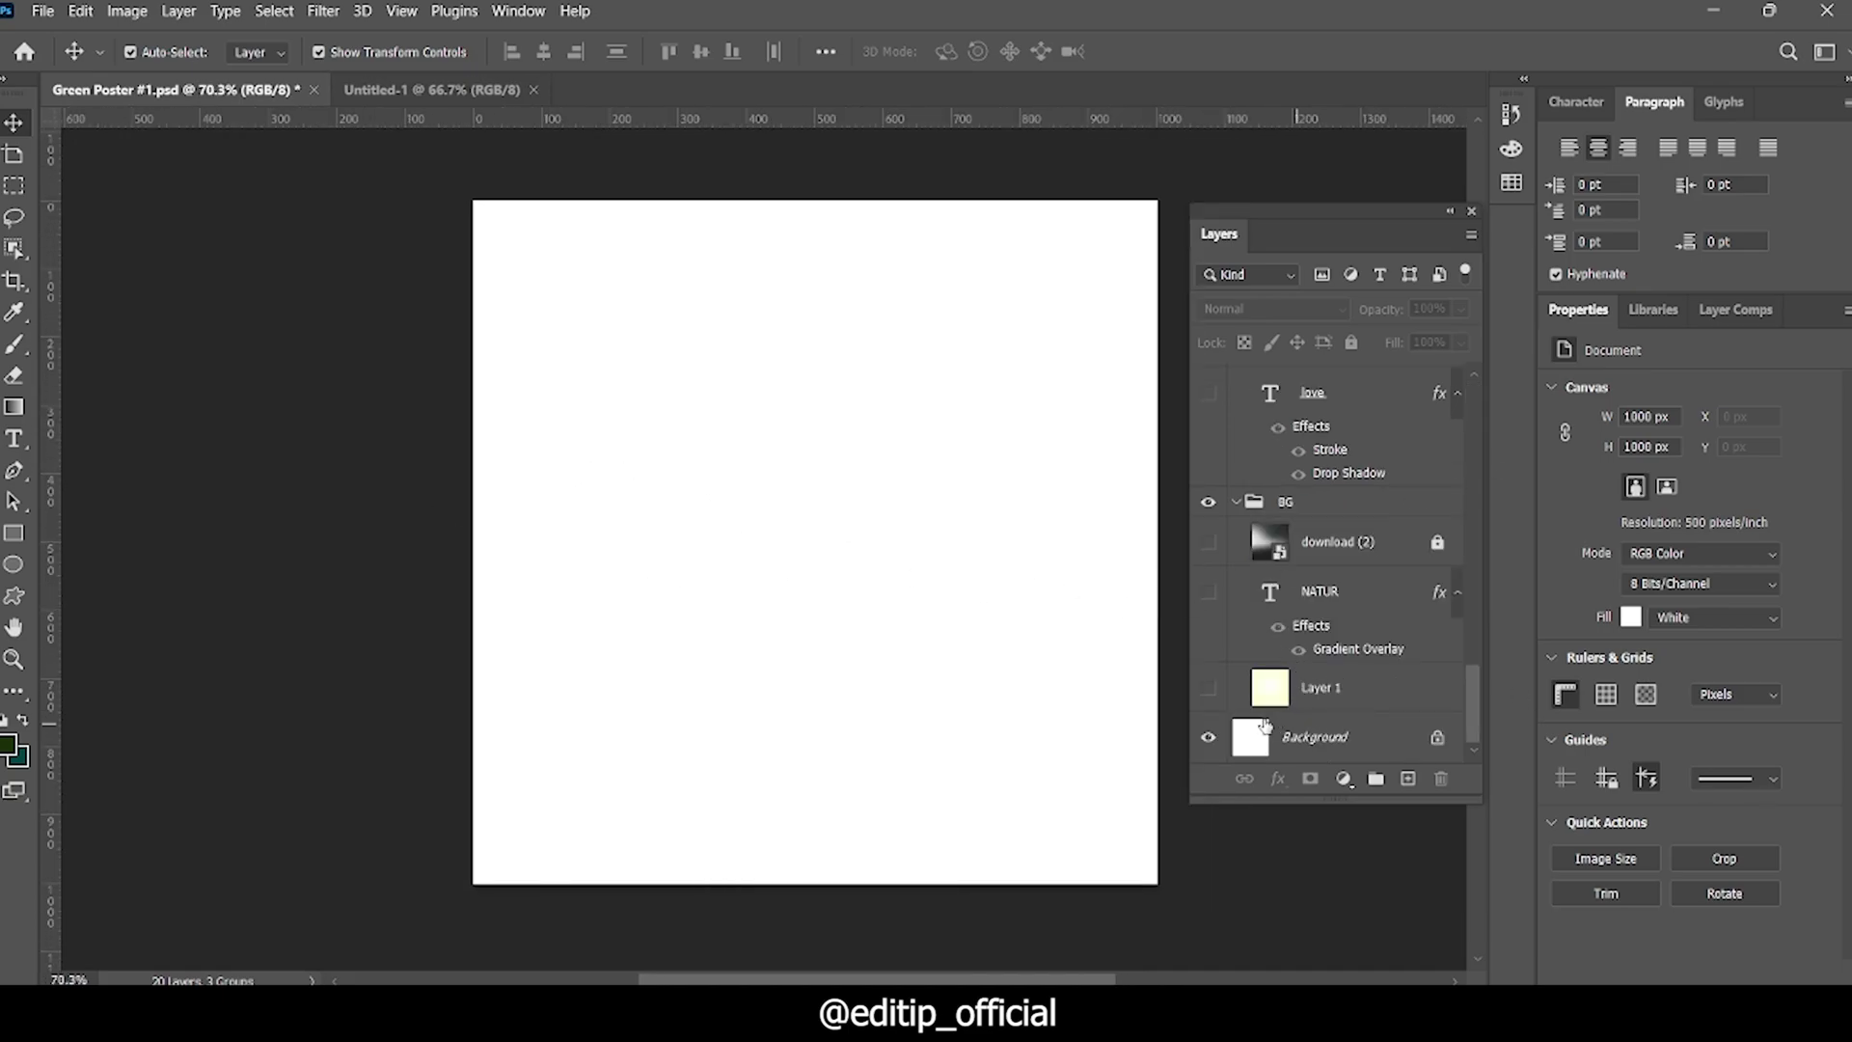
{"action": "left_click", "coordinate": [1206, 693]}
Step: Look over the cream background, then return to the Untitled-1 document
{"action": "scroll", "coordinate": [331, 641], "scroll_direction": "down", "scroll_amount": 1}
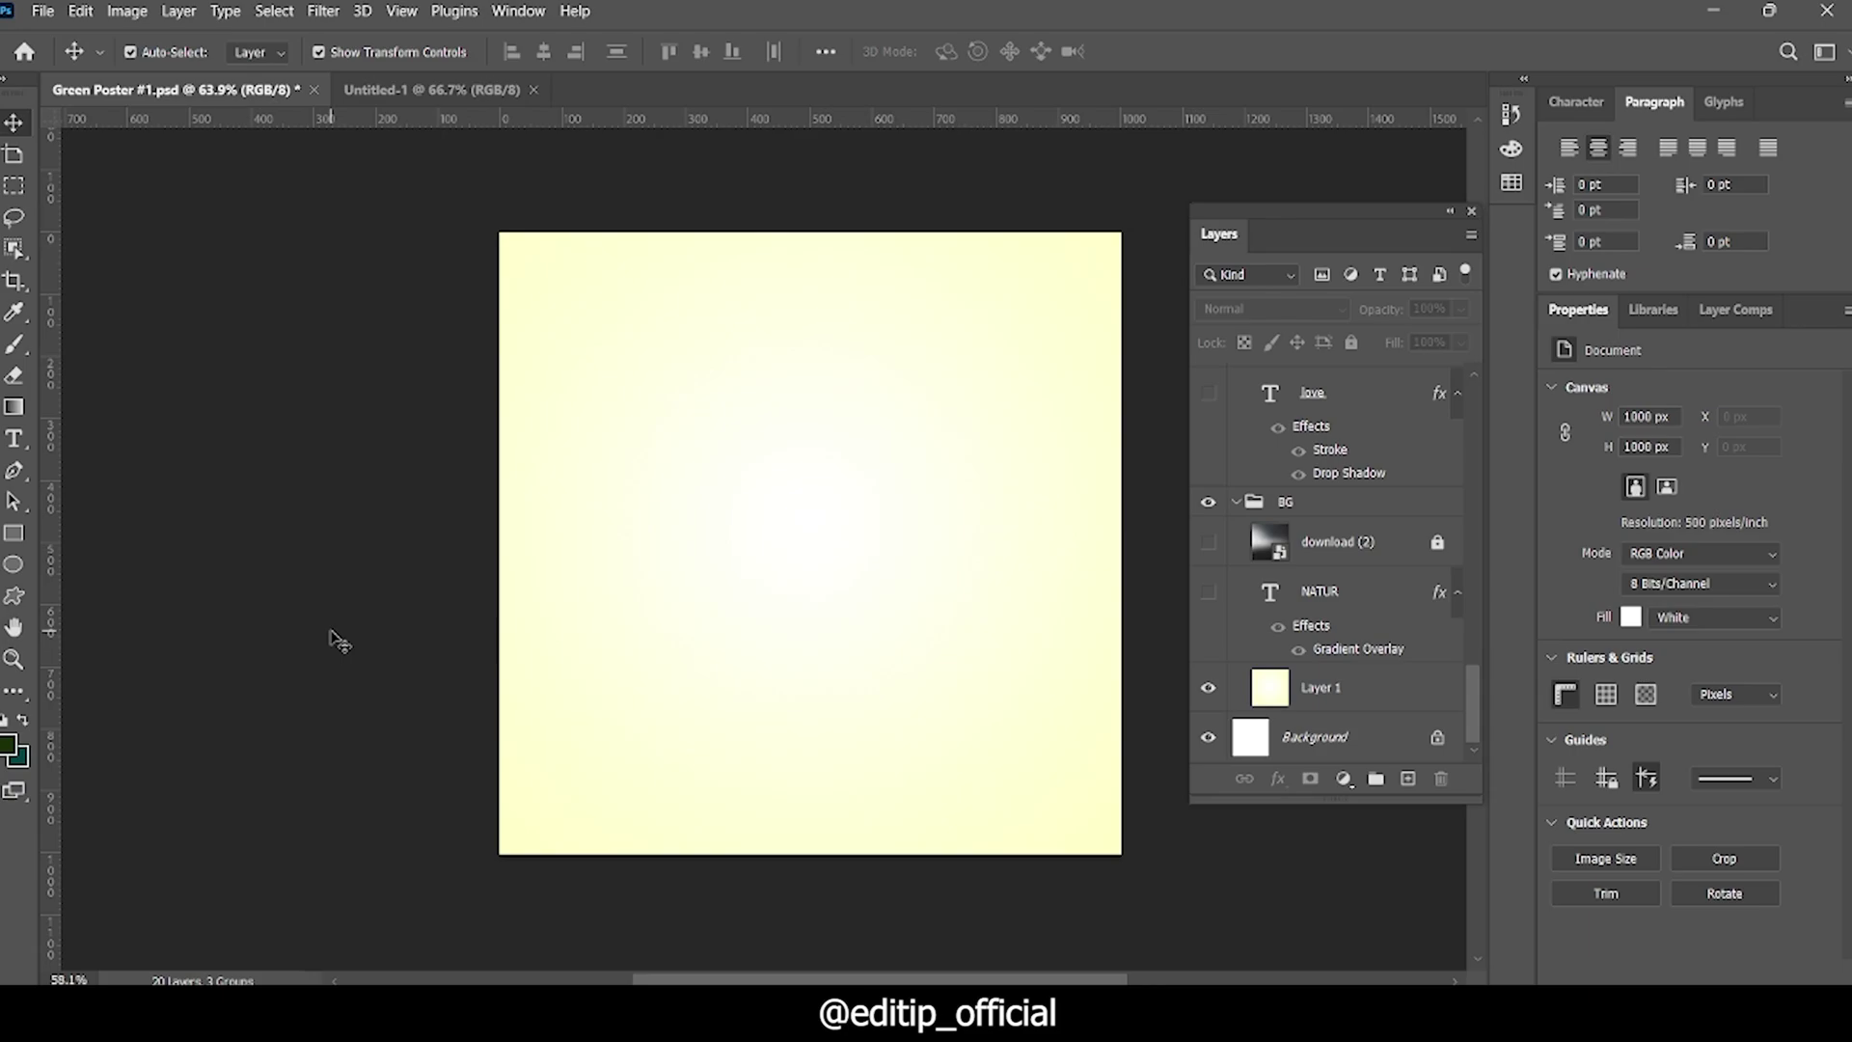
{"action": "scroll", "coordinate": [376, 532], "scroll_direction": "down", "scroll_amount": 2}
{"action": "scroll", "coordinate": [1269, 461], "scroll_direction": "up", "scroll_amount": 3}
{"action": "scroll", "coordinate": [1269, 461], "scroll_direction": "up", "scroll_amount": 2}
{"action": "scroll", "coordinate": [1055, 454], "scroll_direction": "up", "scroll_amount": 1}
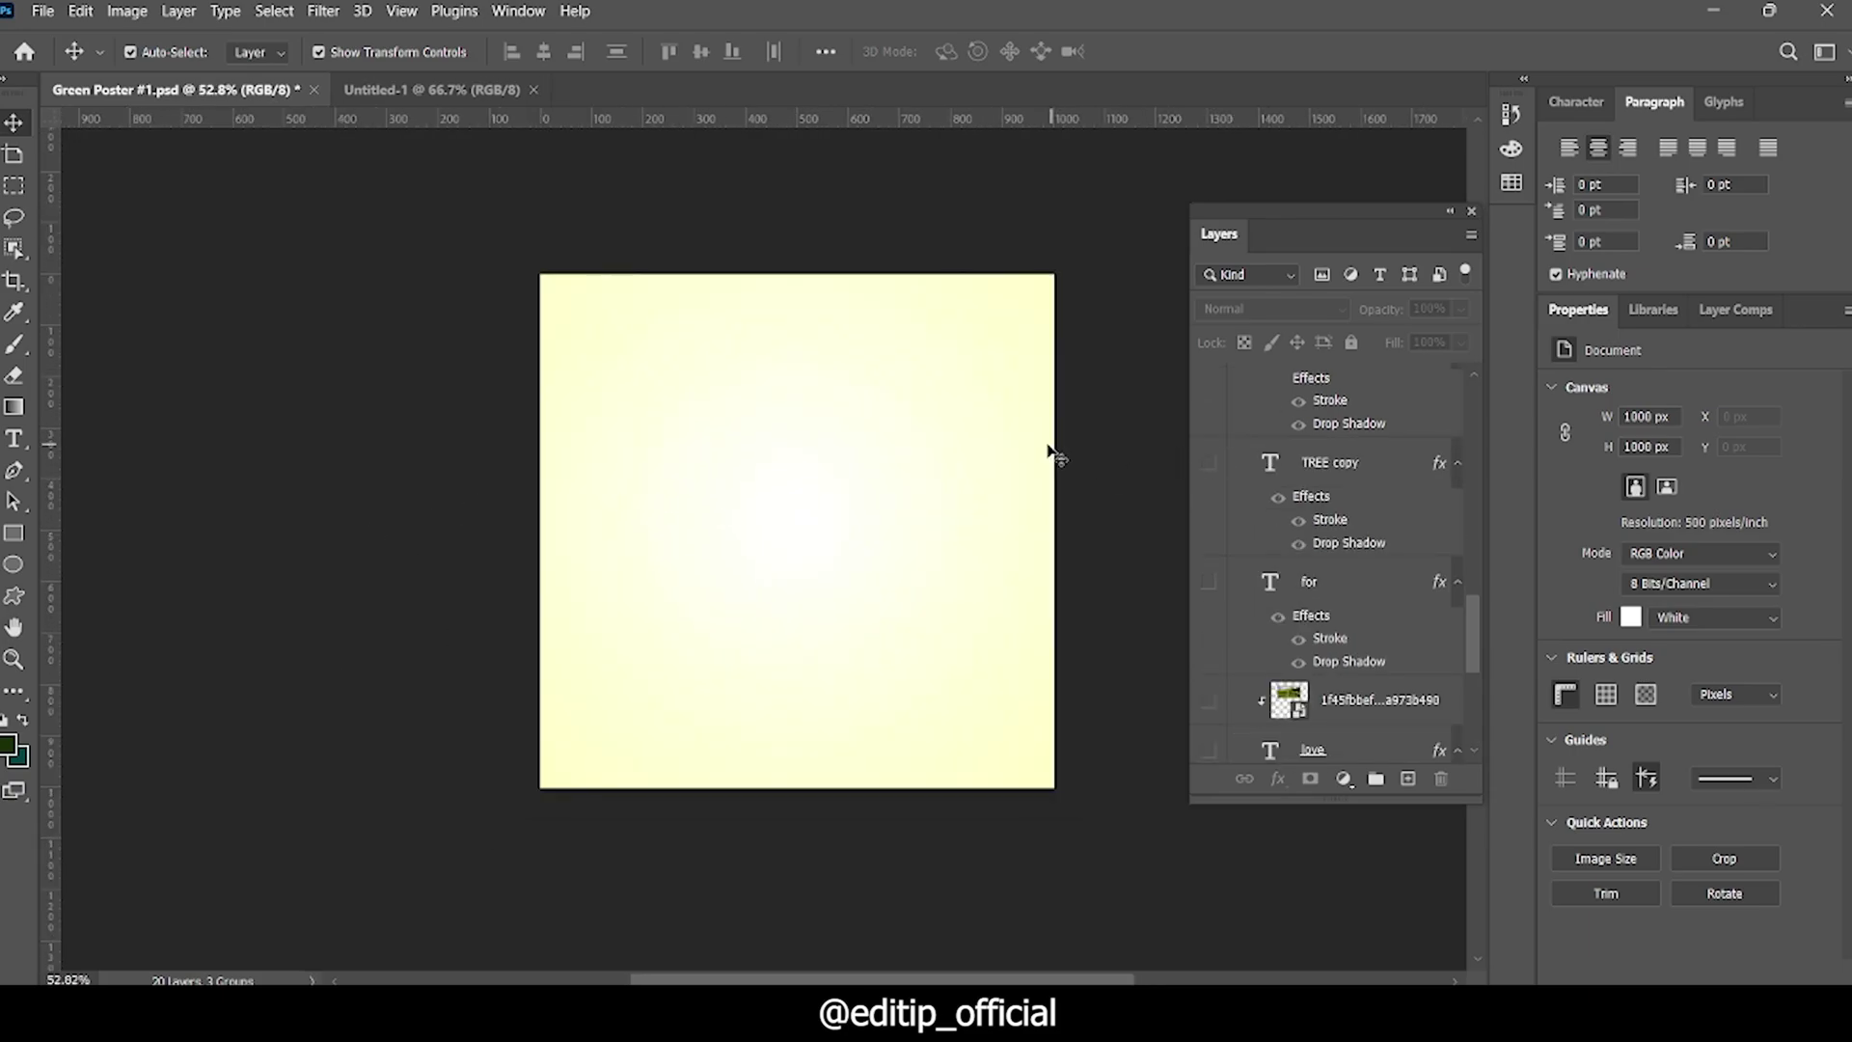
{"action": "scroll", "coordinate": [943, 492], "scroll_direction": "down", "scroll_amount": 1}
{"action": "scroll", "coordinate": [546, 298], "scroll_direction": "up", "scroll_amount": 2}
{"action": "scroll", "coordinate": [1331, 505], "scroll_direction": "down", "scroll_amount": 4}
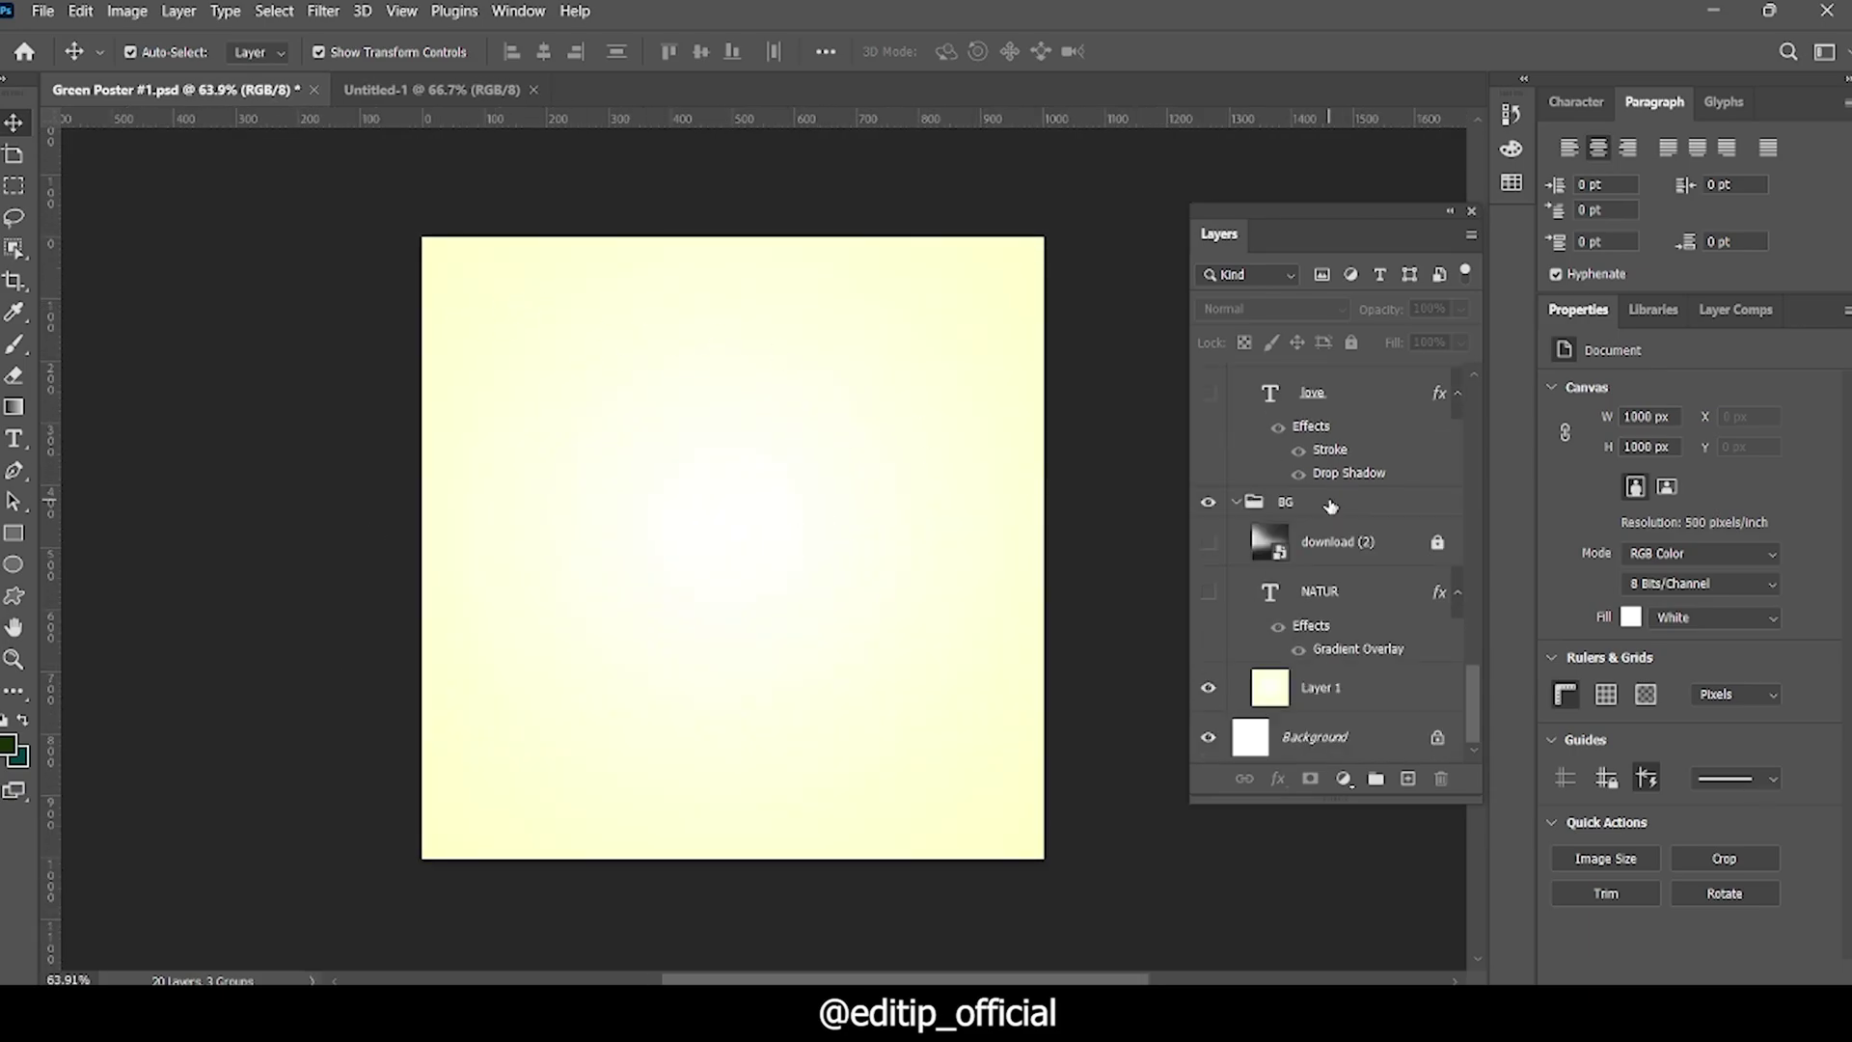
{"action": "left_click", "coordinate": [432, 89]}
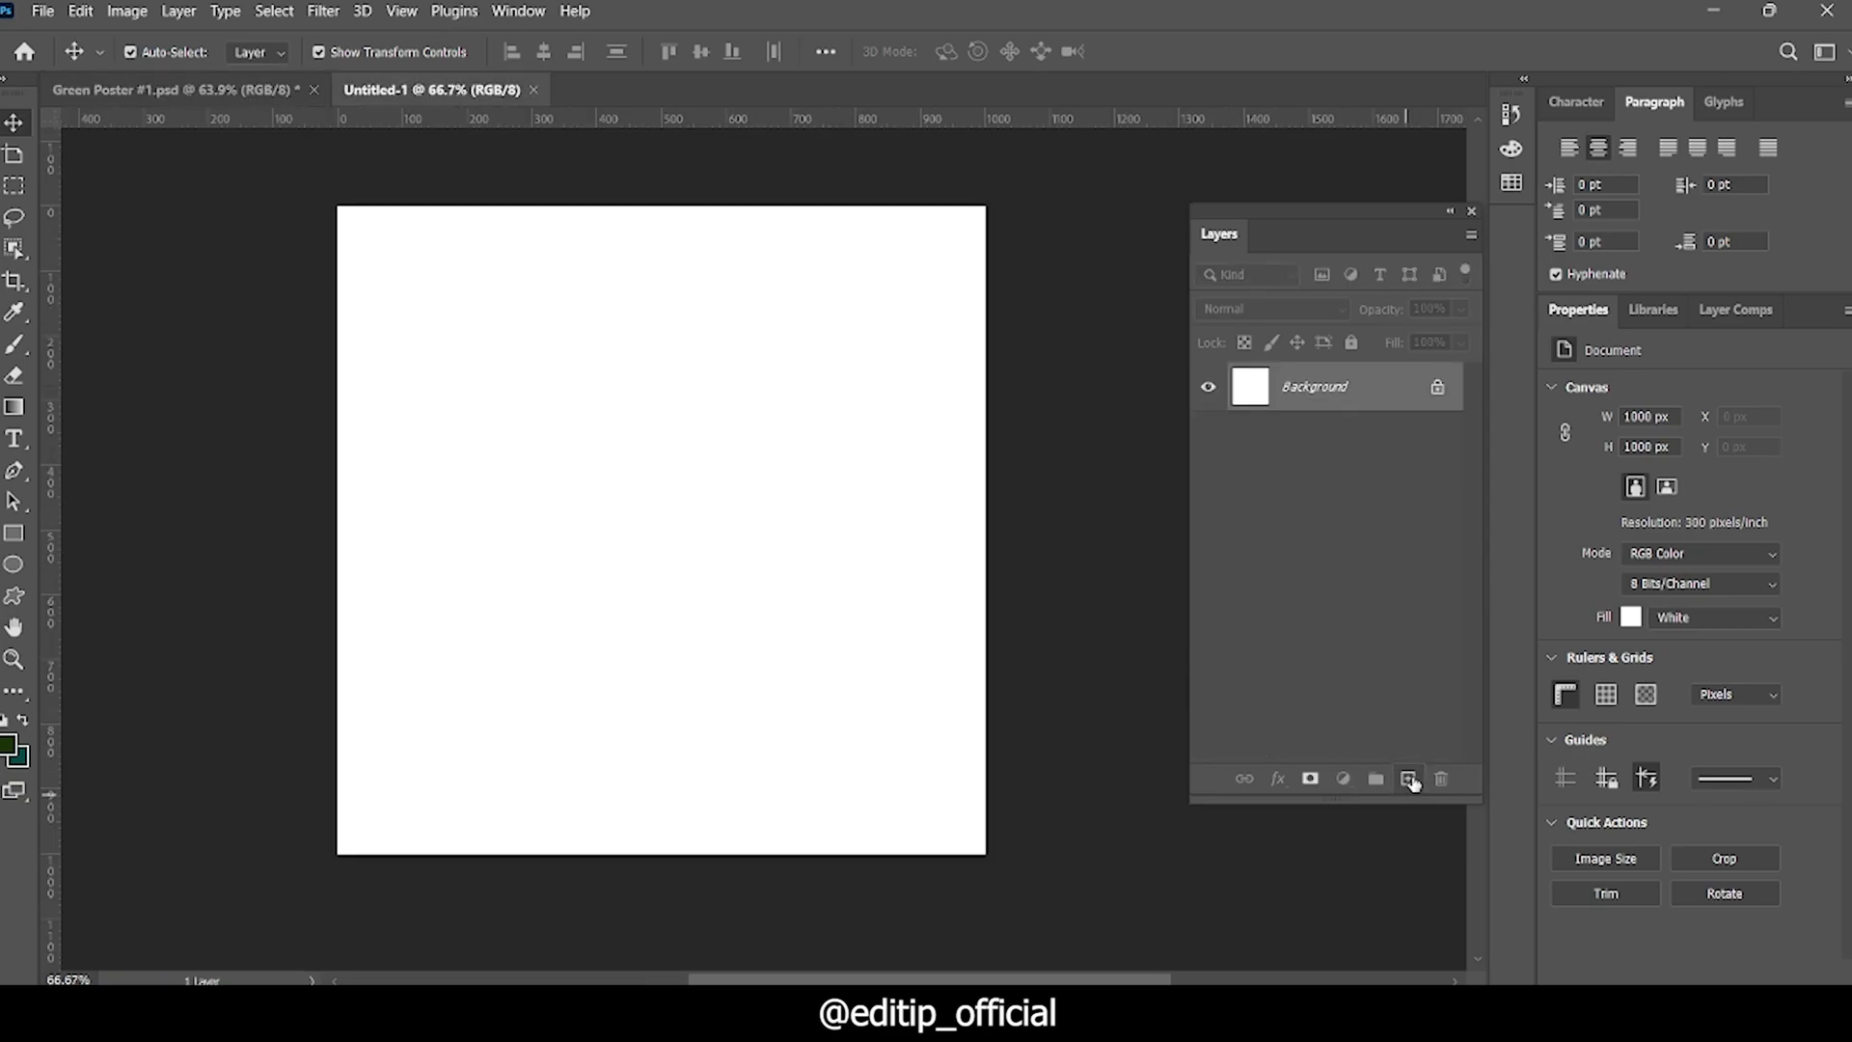
Step: Add an empty Layer 1 above Background and select the Gradient tool
{"action": "left_click", "coordinate": [1407, 777]}
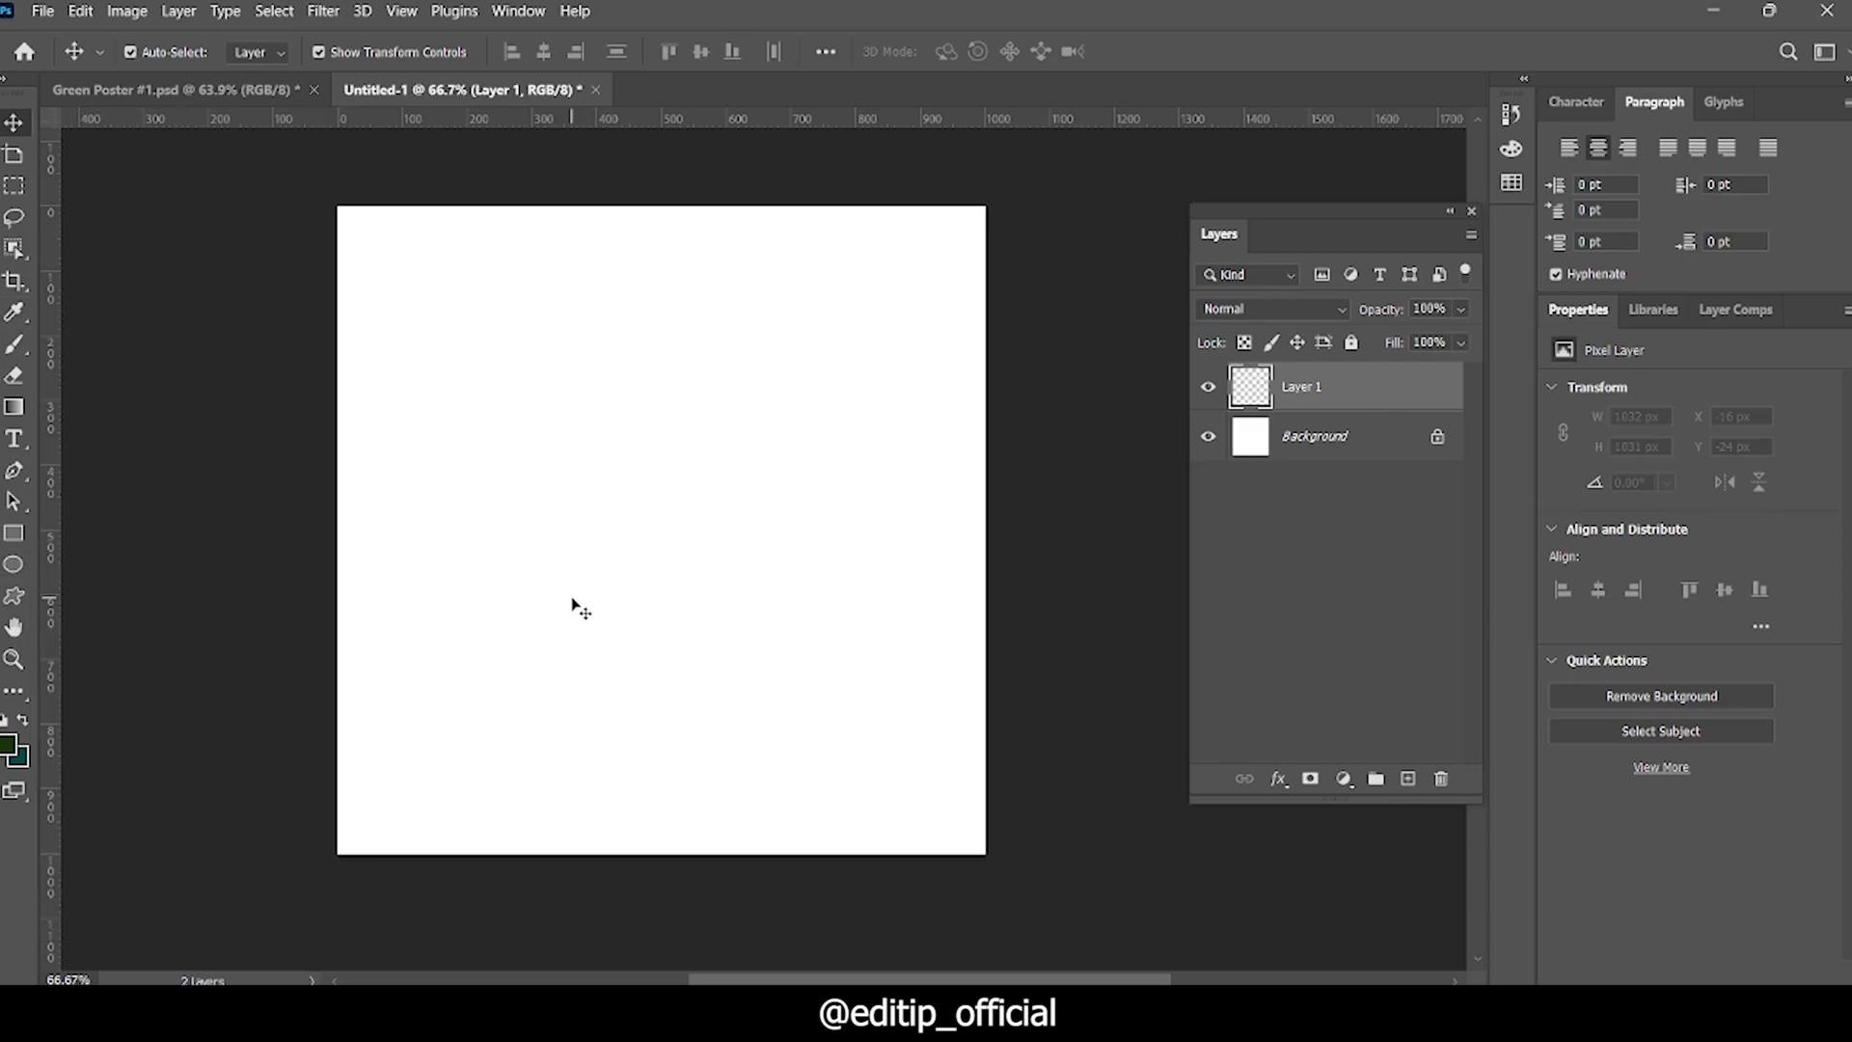
{"action": "key", "text": "g"}
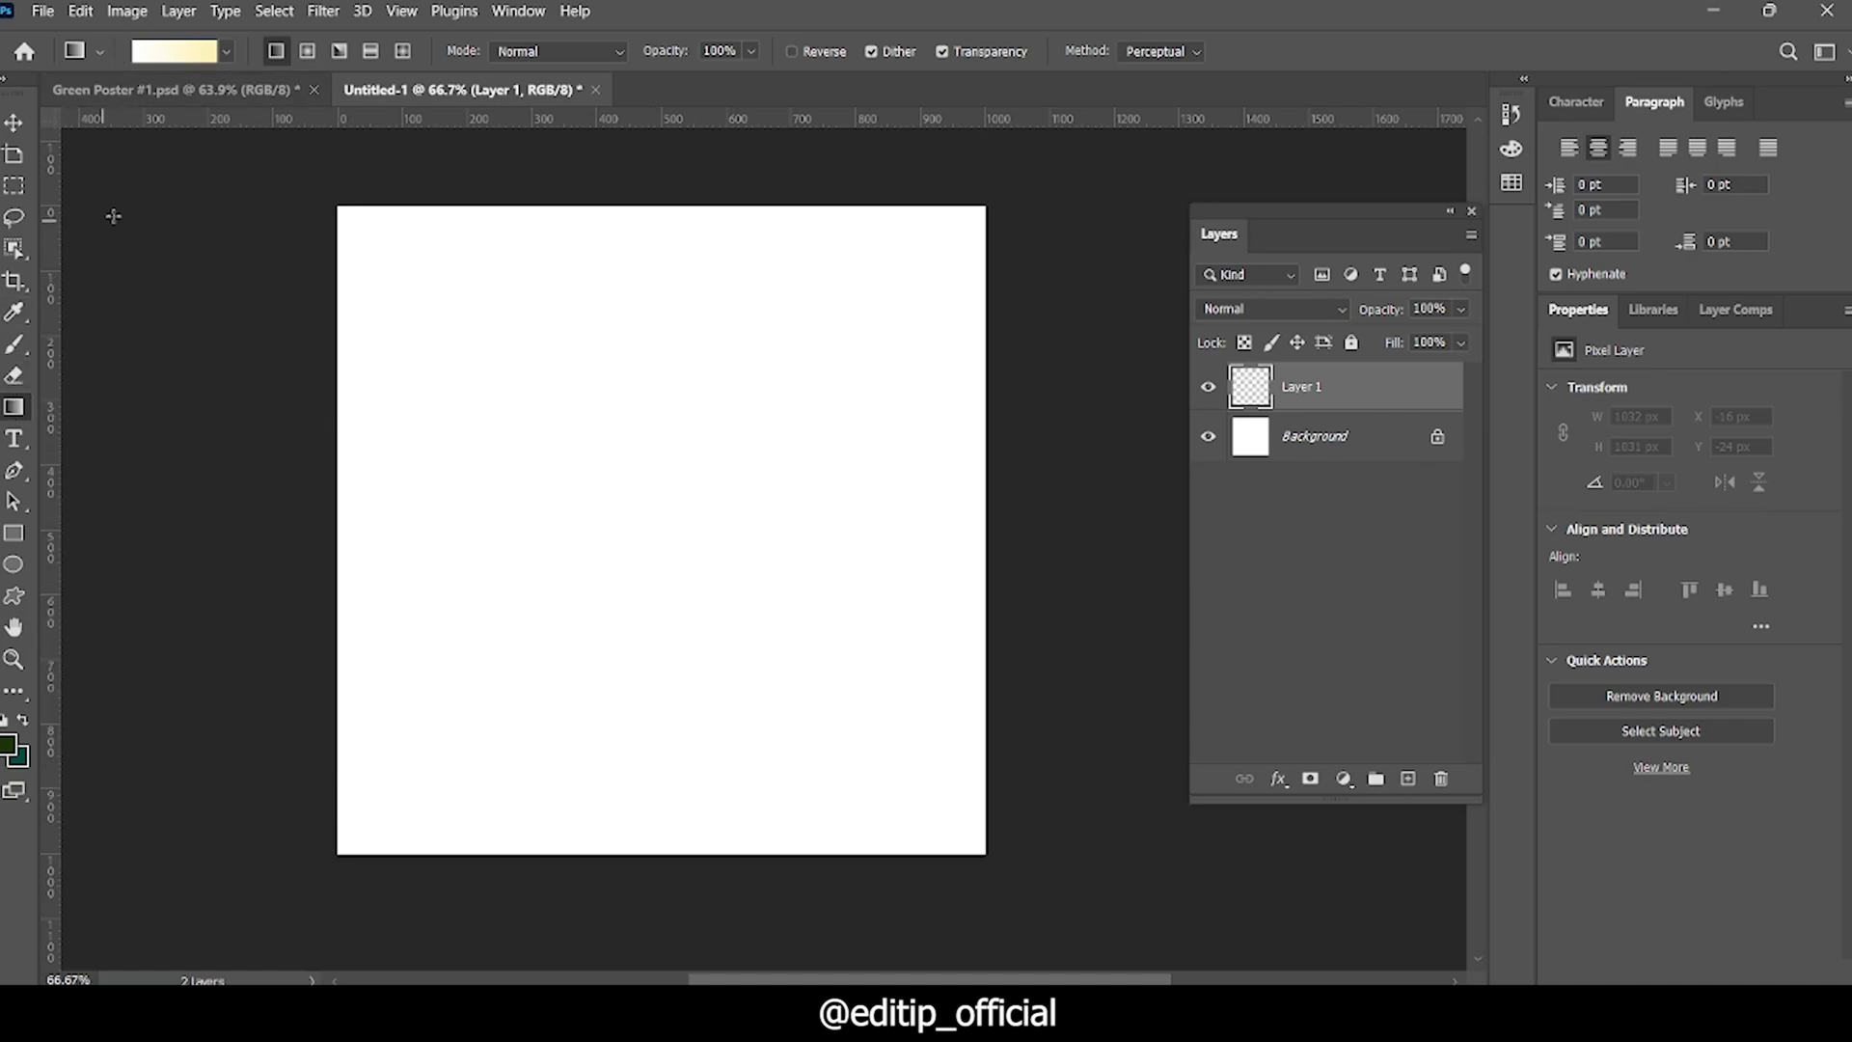
Step: Configure a radial gradient from white to cream #ffefb0 in the Gradient Editor
{"action": "left_click", "coordinate": [306, 49]}
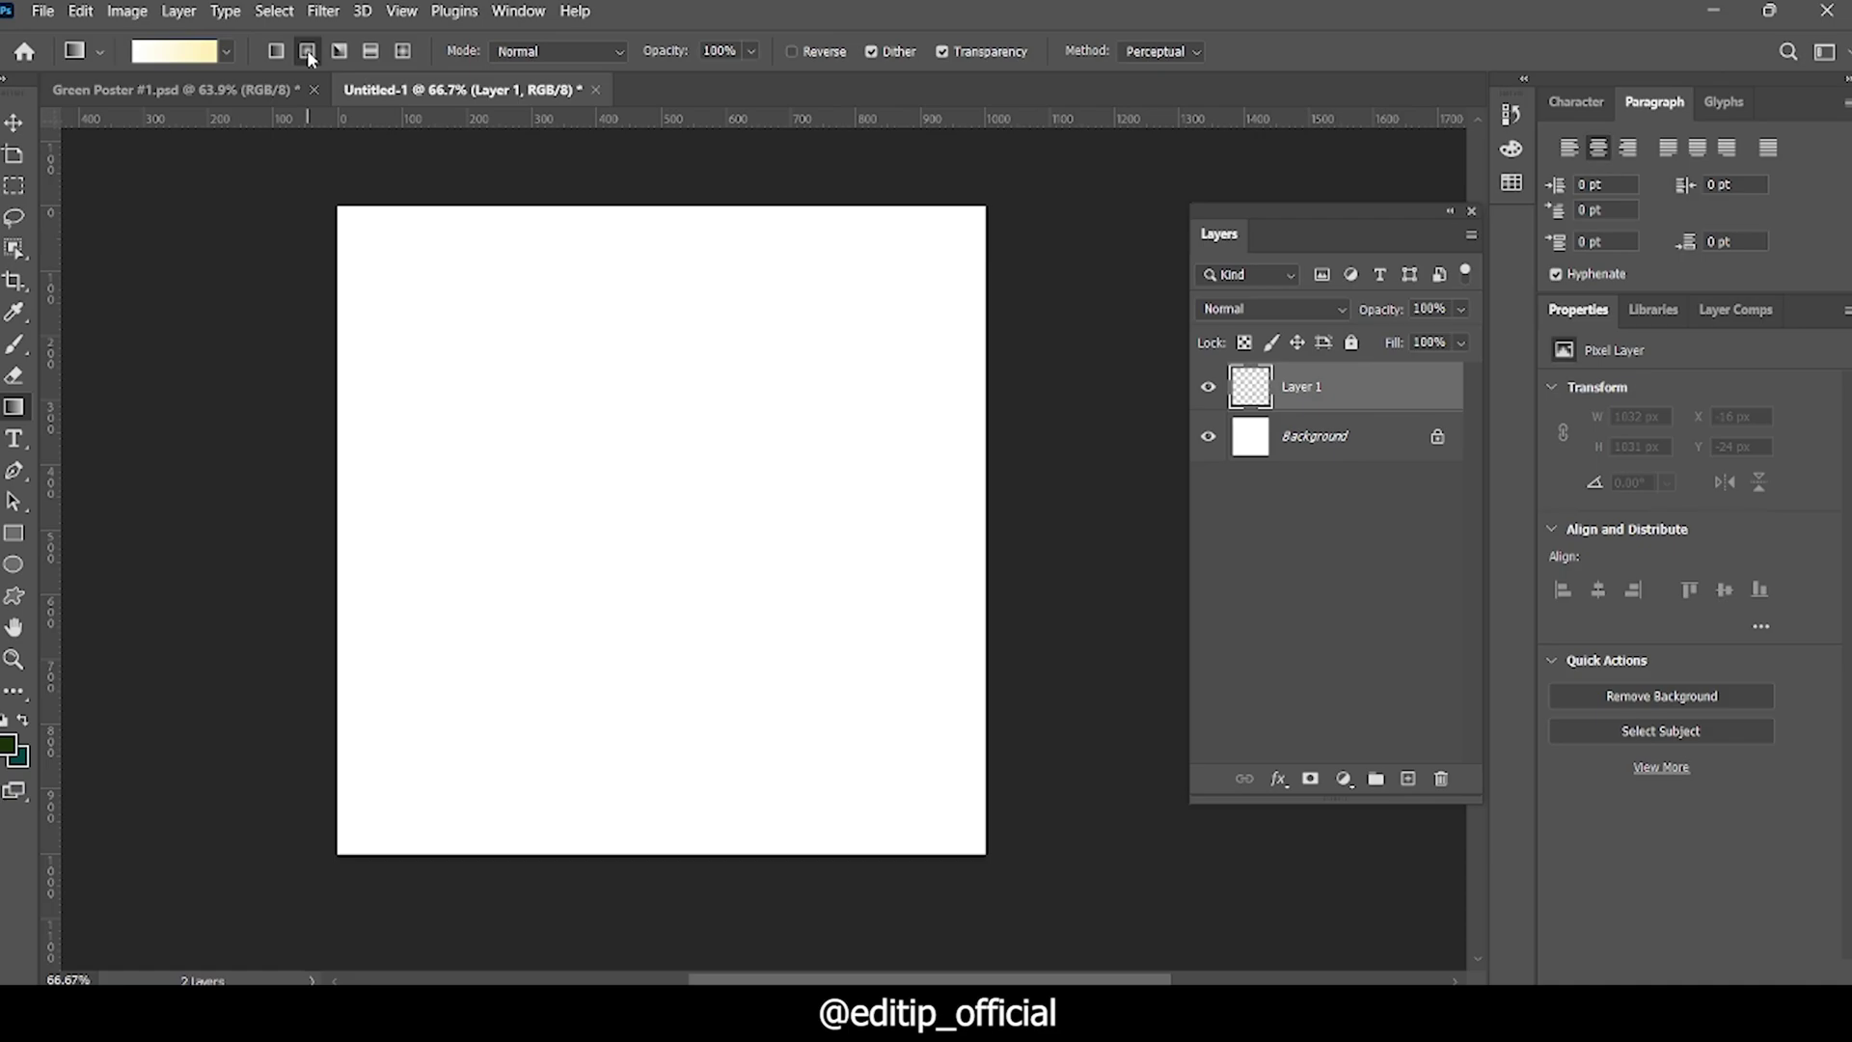
{"action": "left_click", "coordinate": [152, 52]}
{"action": "left_click_drag", "start_coordinate": [1145, 123], "coordinate": [1156, 146]}
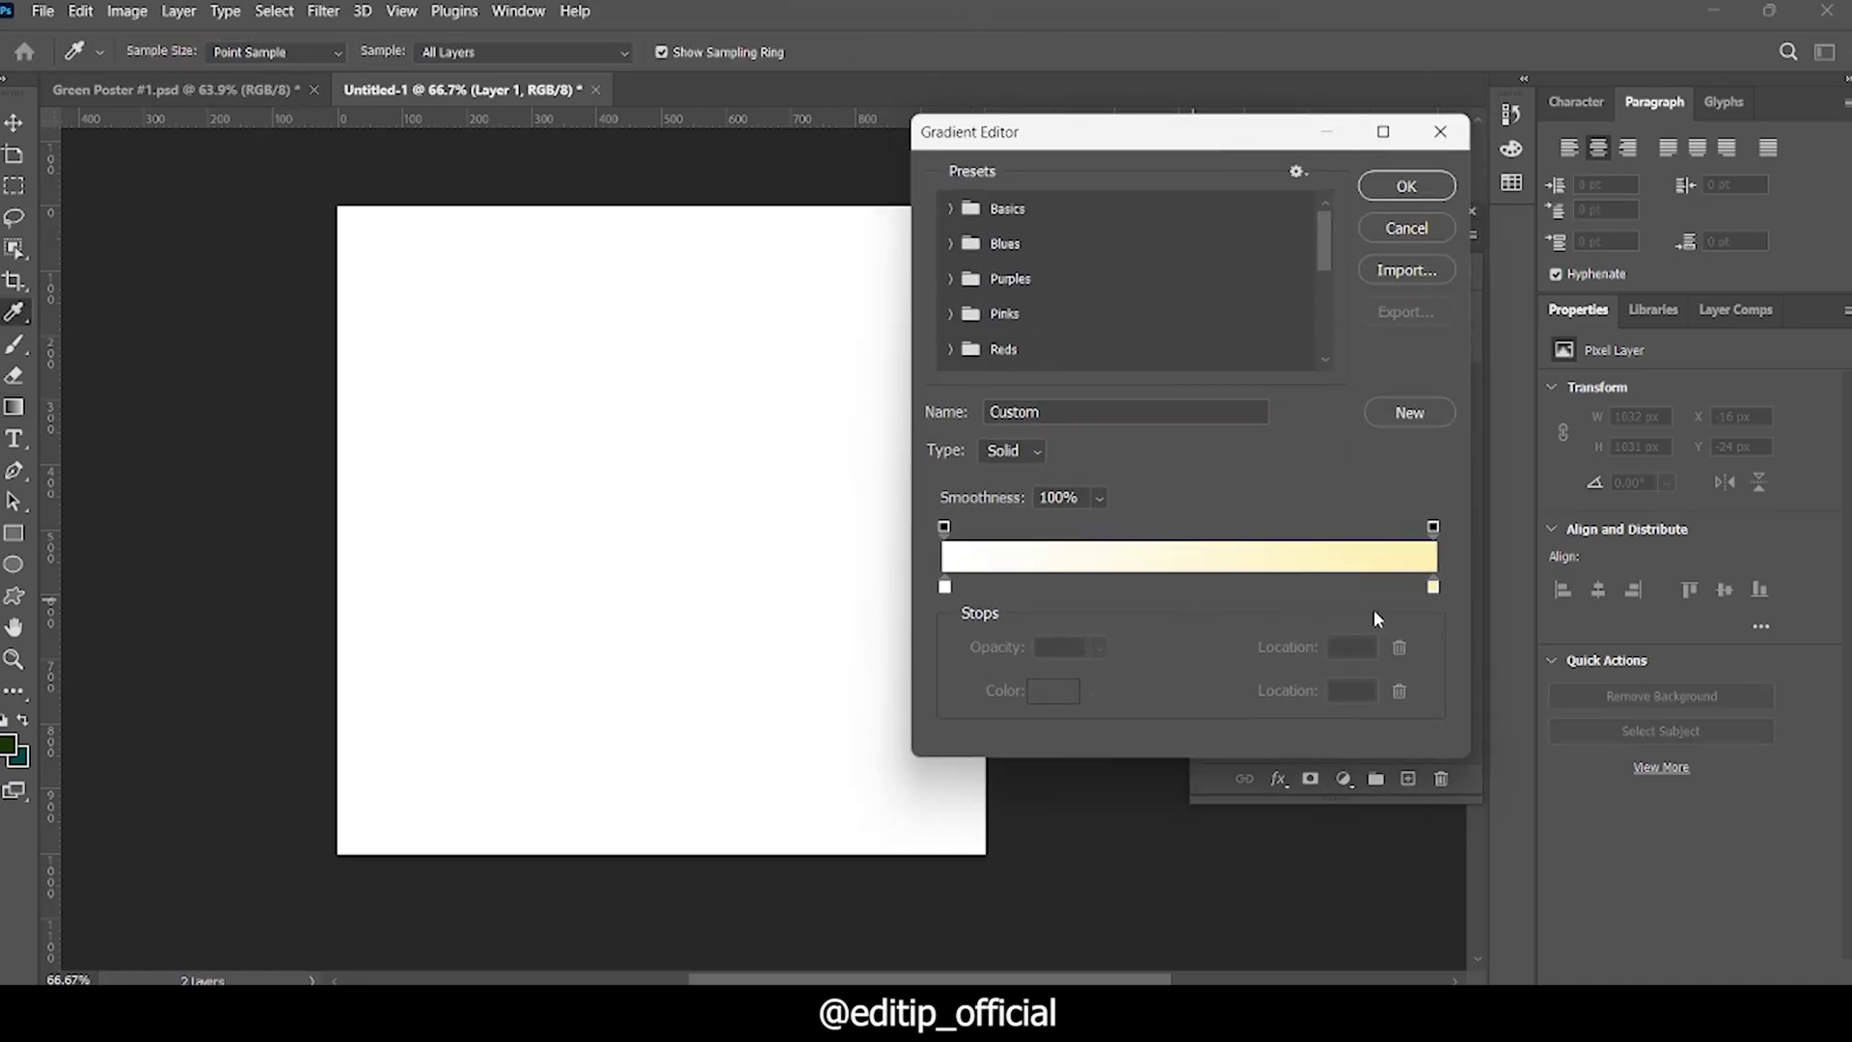
{"action": "left_click", "coordinate": [946, 588]}
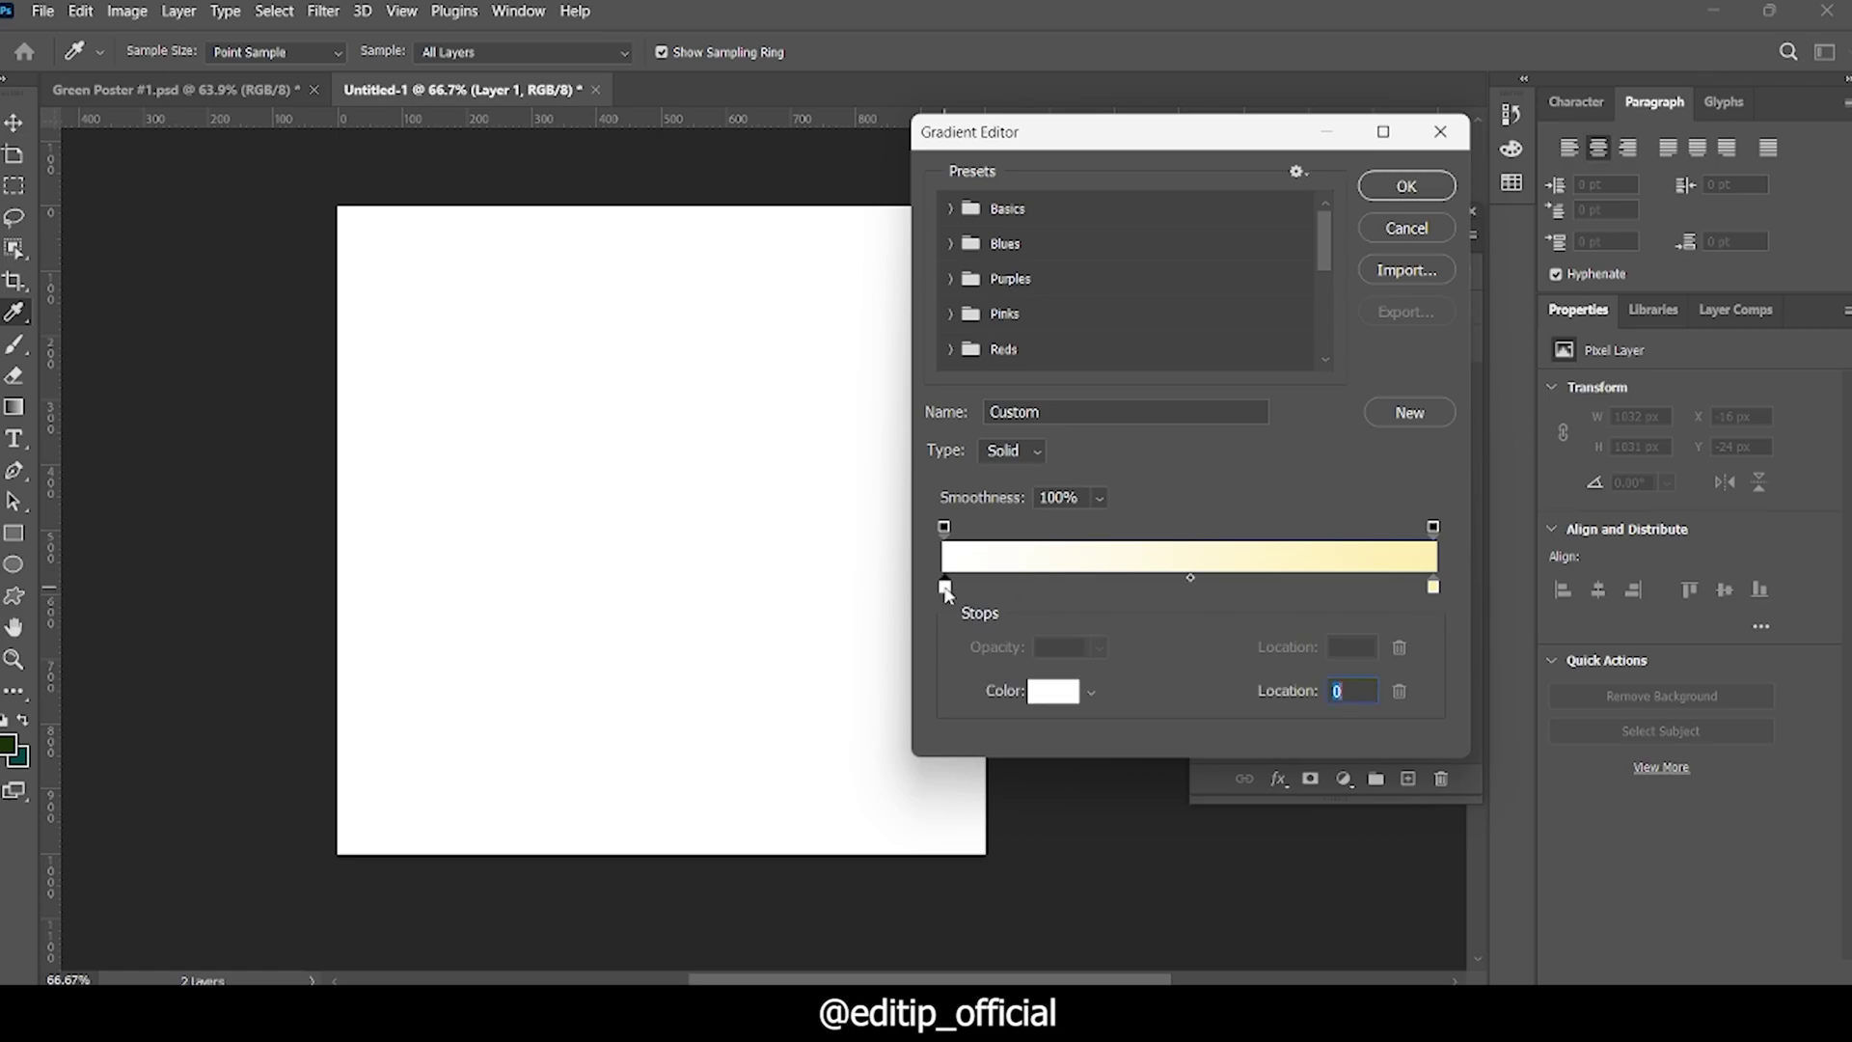
{"action": "double_click", "coordinate": [946, 587]}
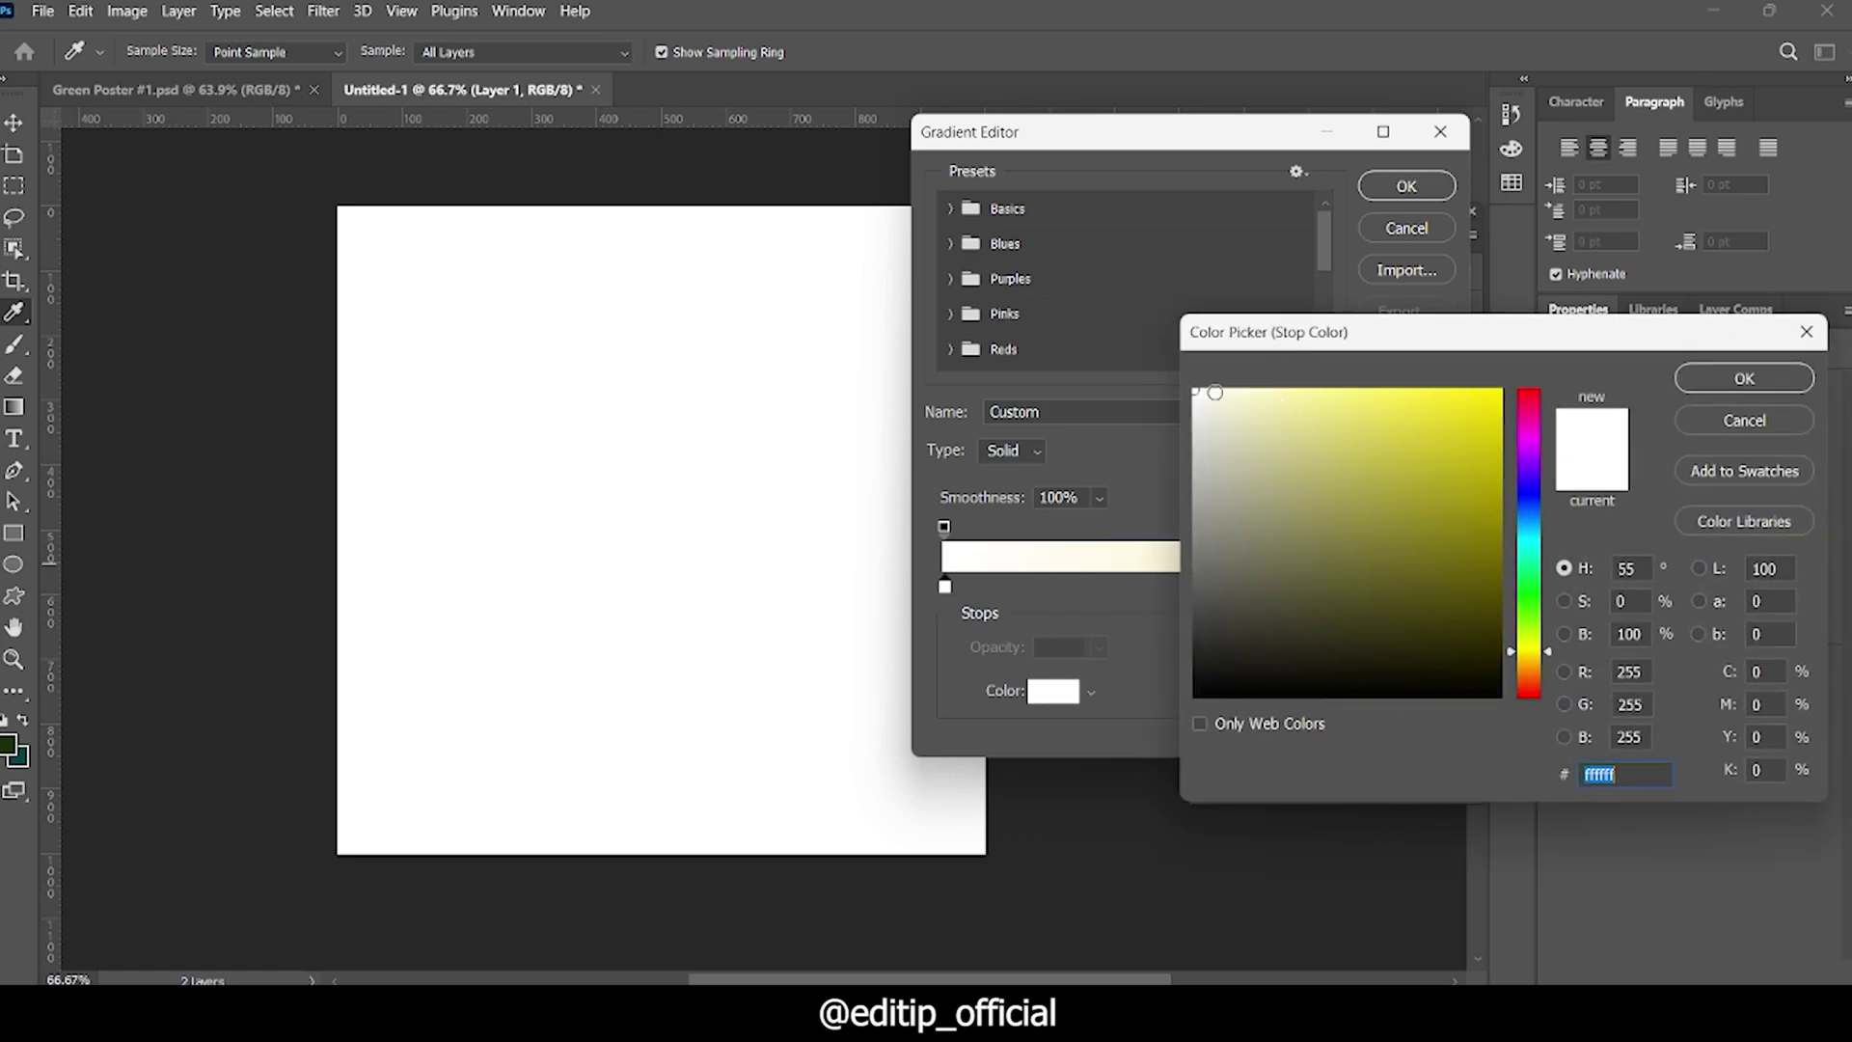
{"action": "left_click", "coordinate": [1751, 424]}
{"action": "double_click", "coordinate": [1434, 588]}
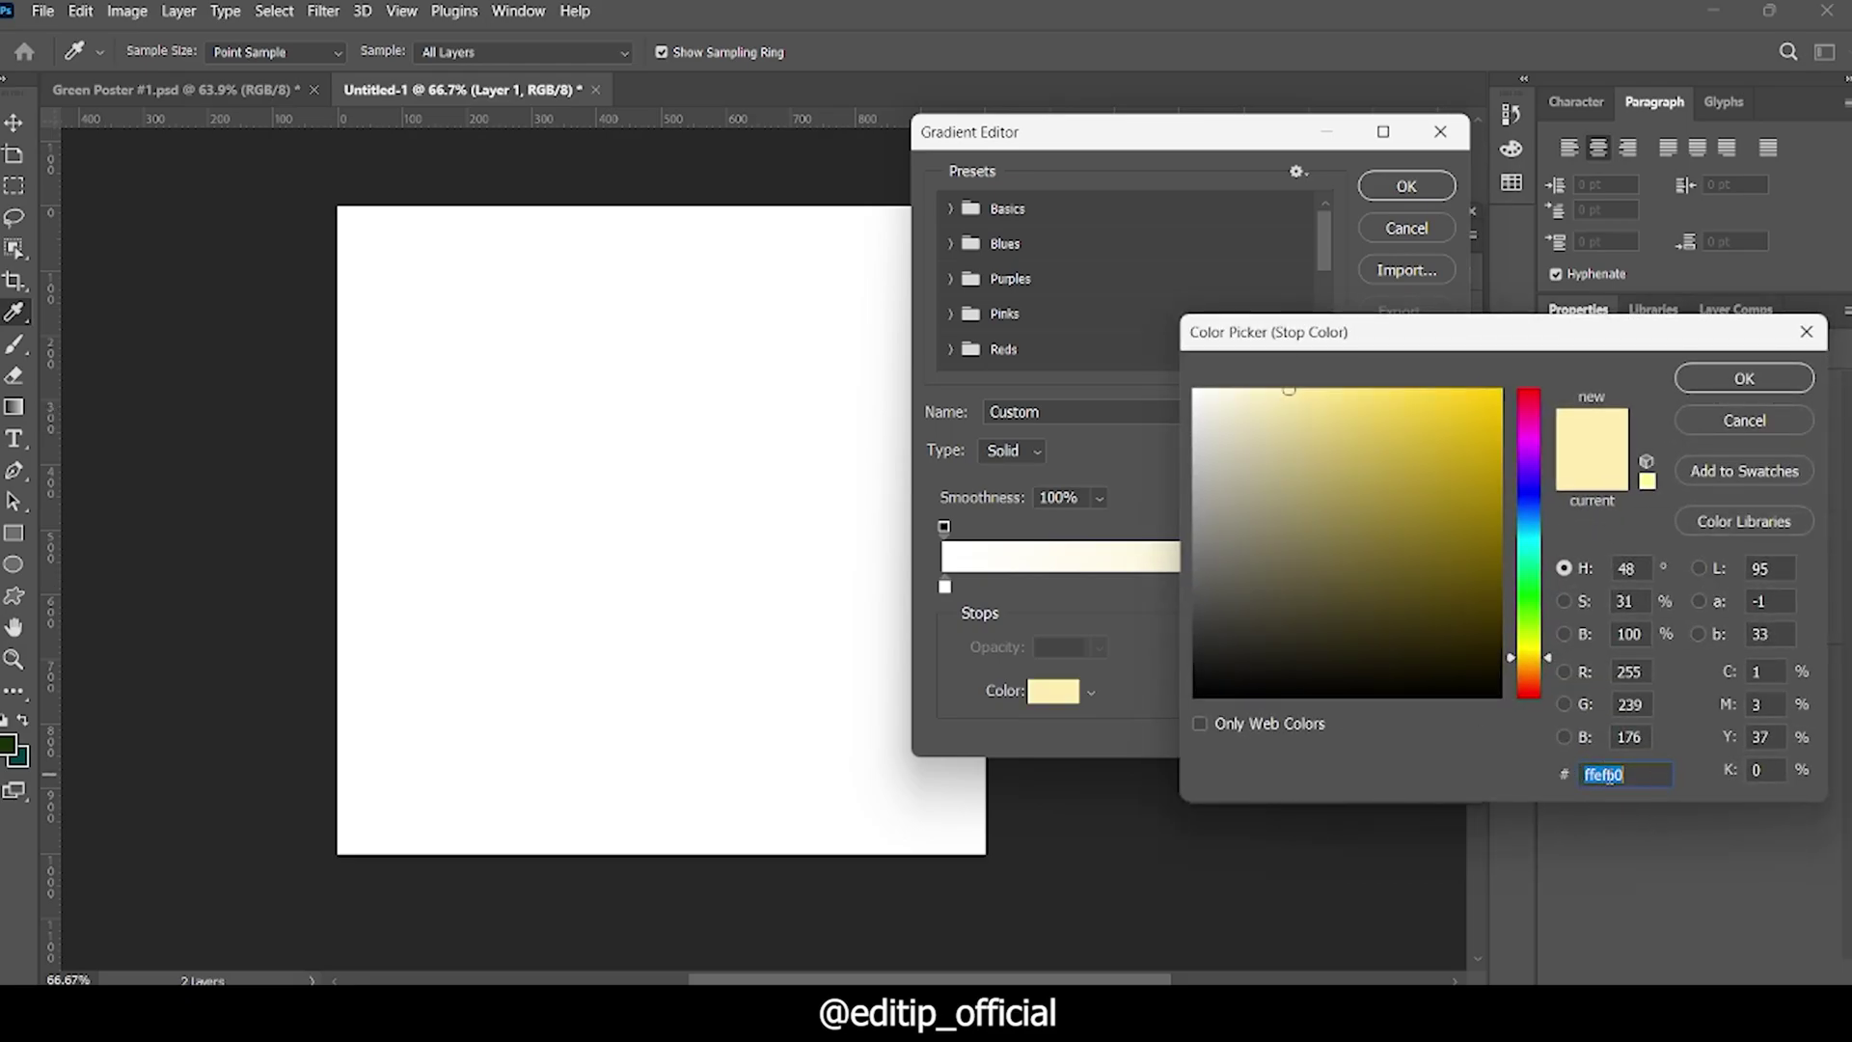
{"action": "left_click", "coordinate": [1751, 381]}
{"action": "left_click", "coordinate": [1407, 185]}
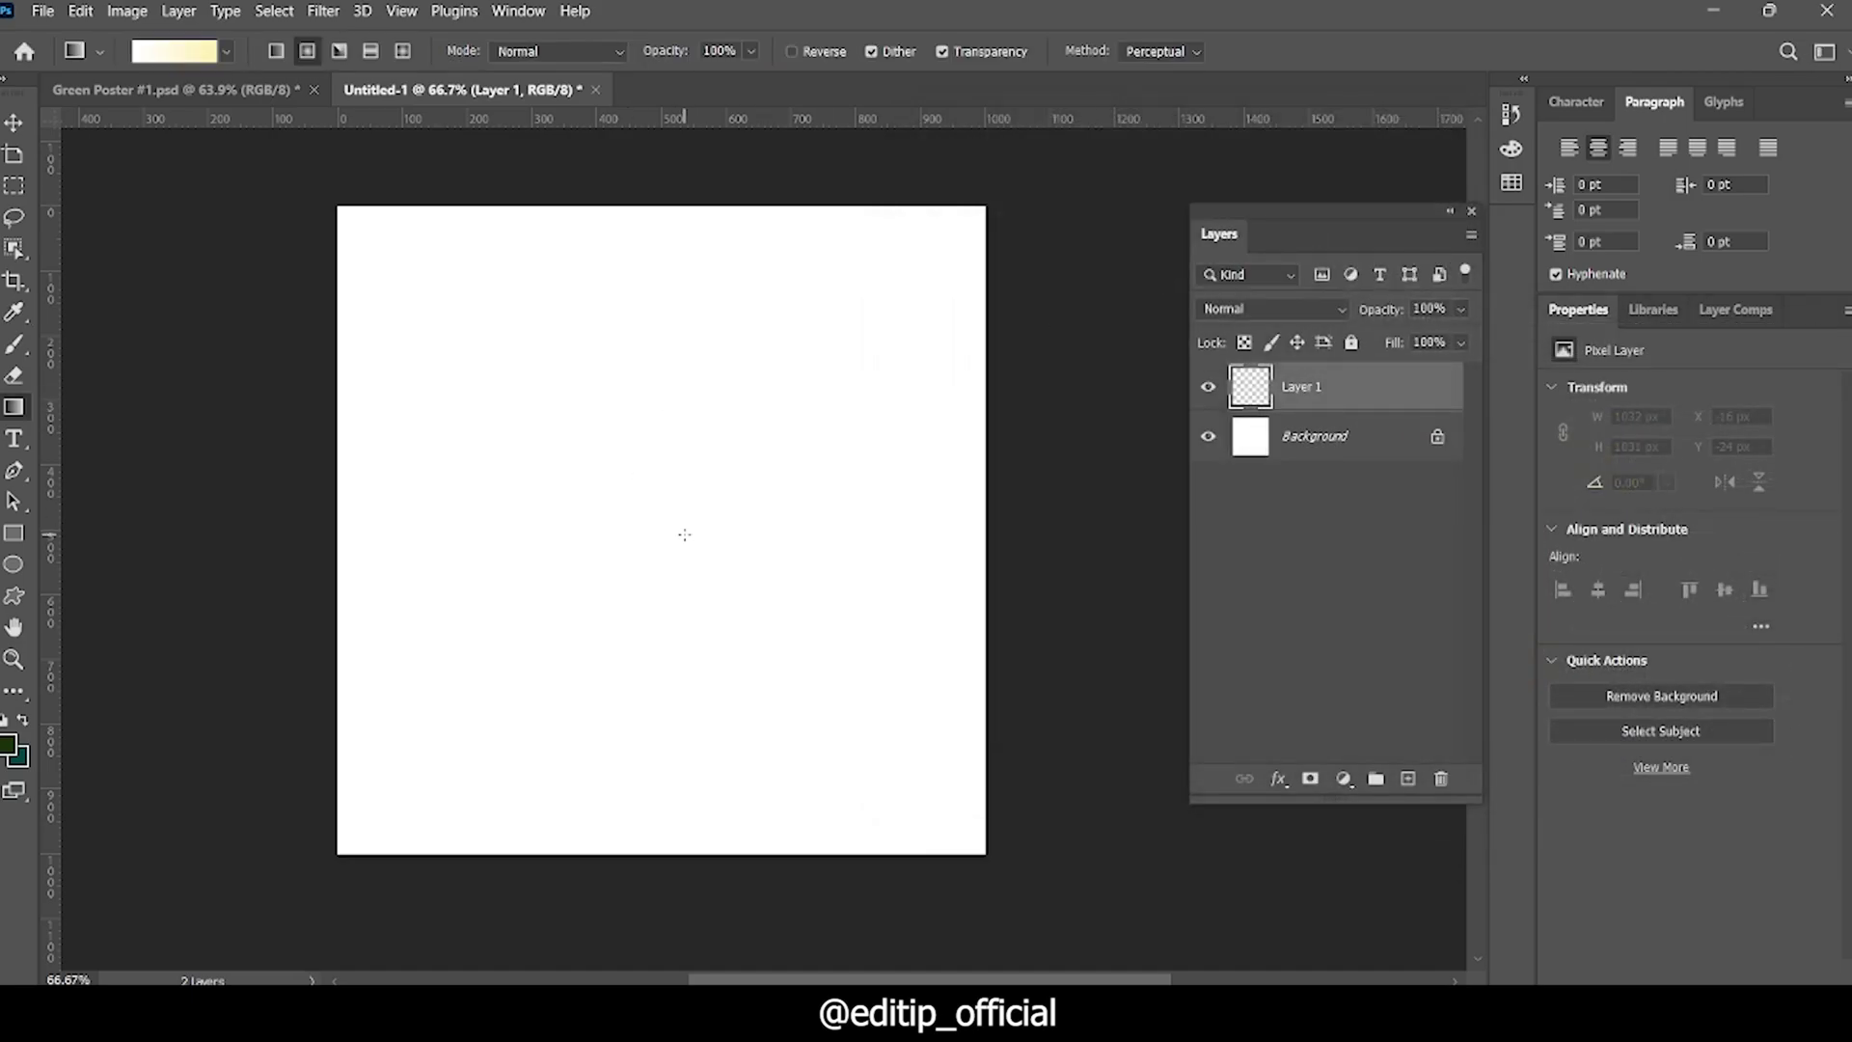
Step: Drag a white-to-cream radial gradient across Layer 1 from the canvas centre
{"action": "scroll", "coordinate": [684, 535], "scroll_direction": "down", "scroll_amount": 2}
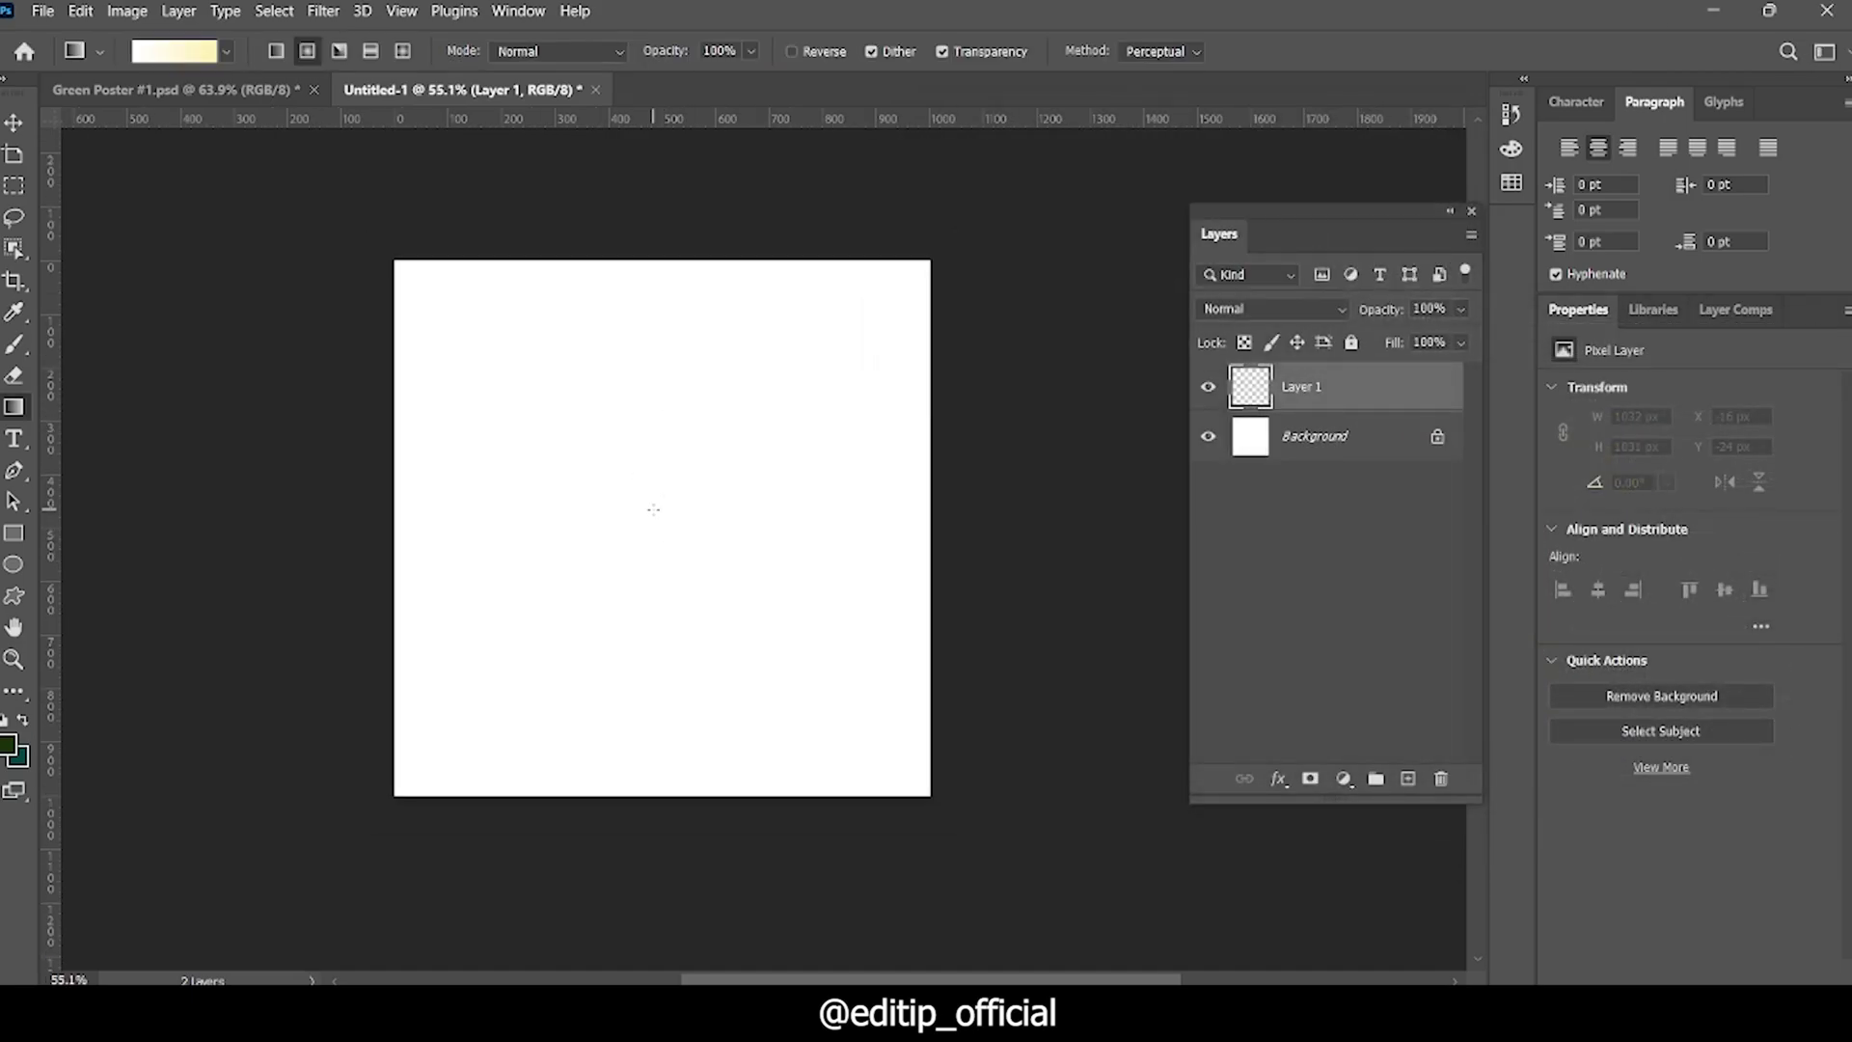
{"action": "left_click_drag", "start_coordinate": [653, 509], "coordinate": [656, 870]}
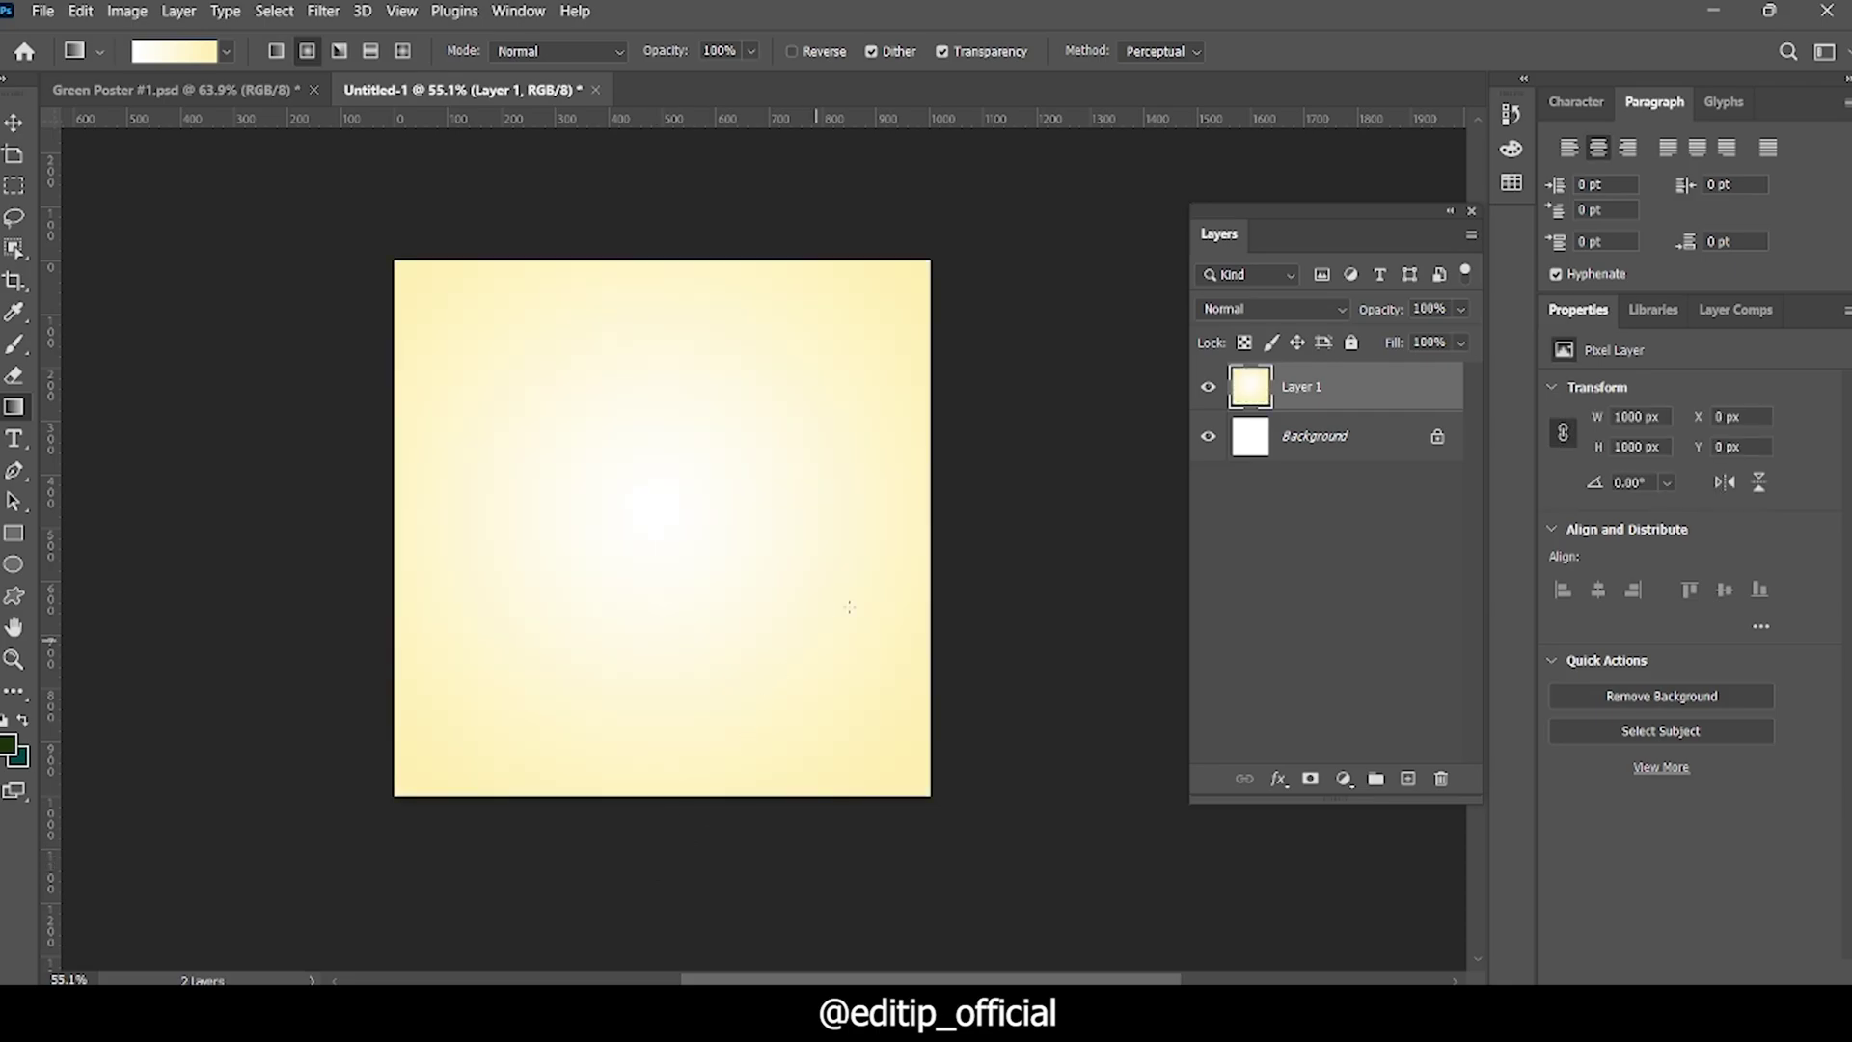
{"action": "left_click", "coordinate": [14, 123]}
{"action": "left_click_drag", "start_coordinate": [709, 479], "coordinate": [714, 468]}
{"action": "key", "text": "ctrl+z"}
{"action": "scroll", "coordinate": [657, 562], "scroll_direction": "down", "scroll_amount": 2}
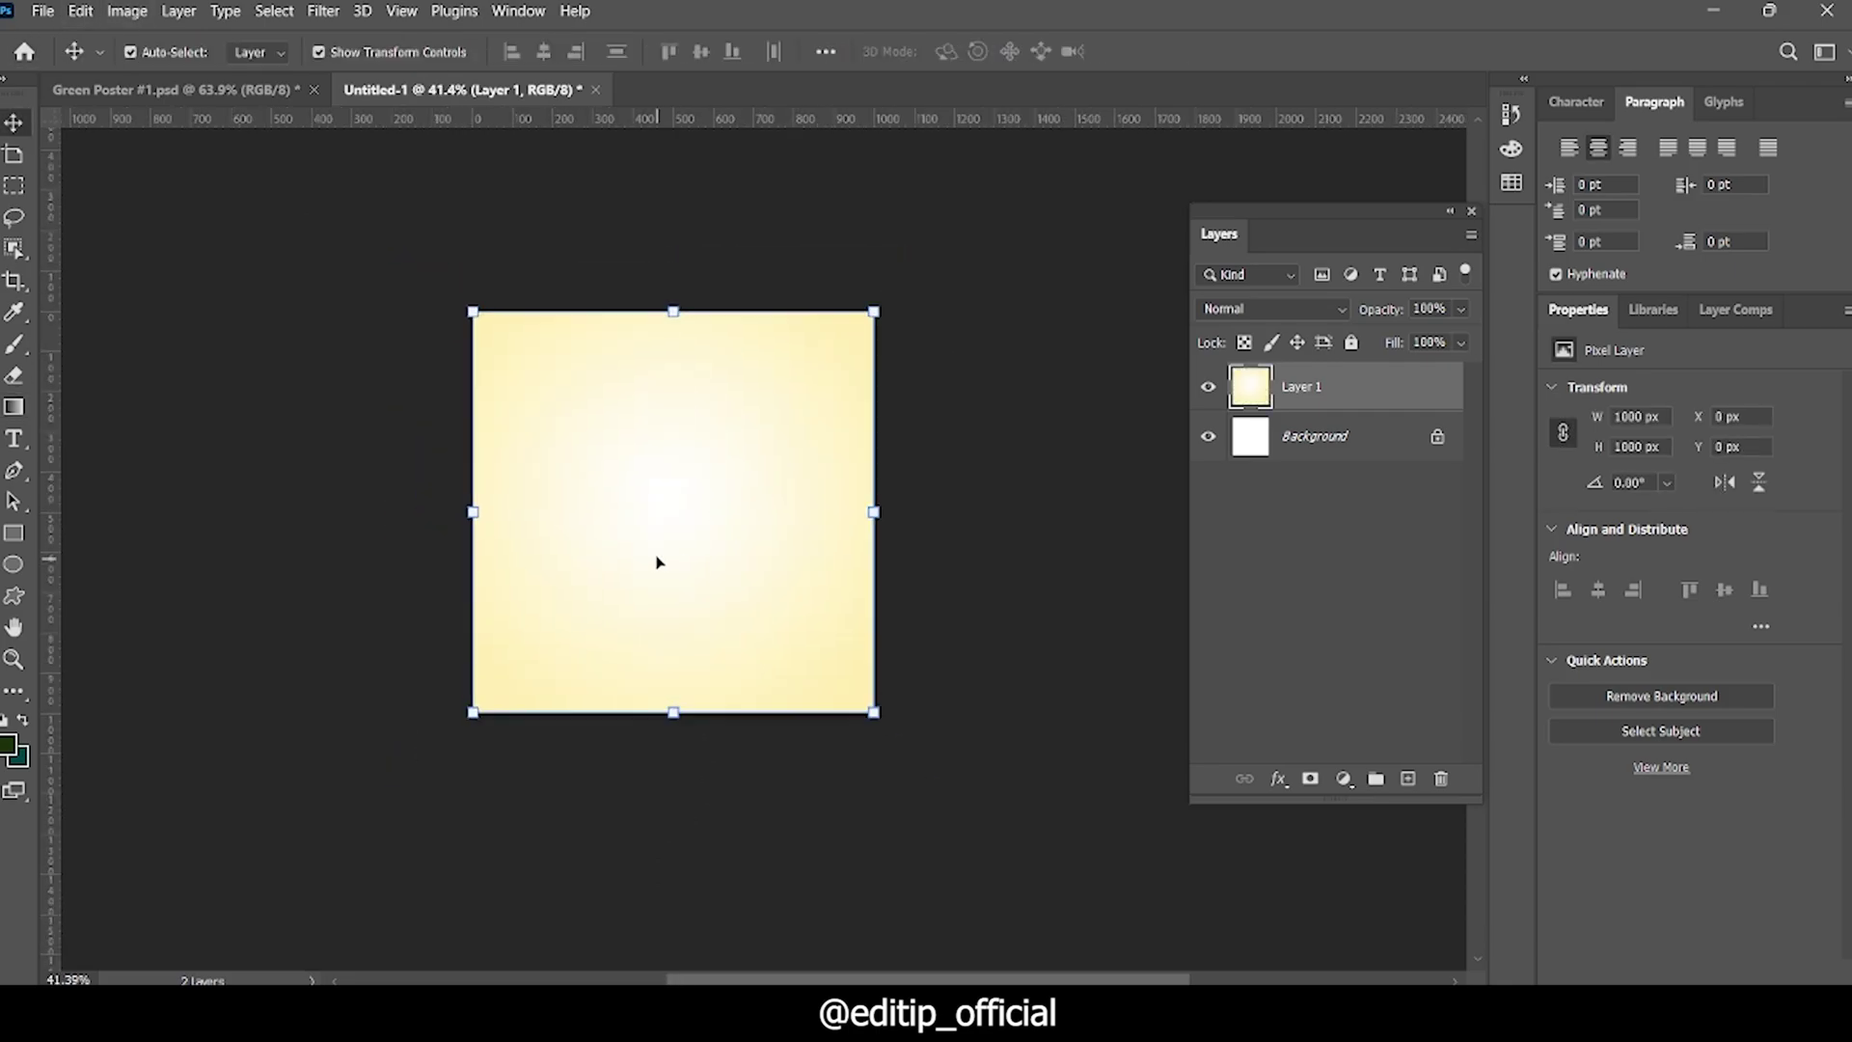
{"action": "scroll", "coordinate": [794, 454], "scroll_direction": "up", "scroll_amount": 2}
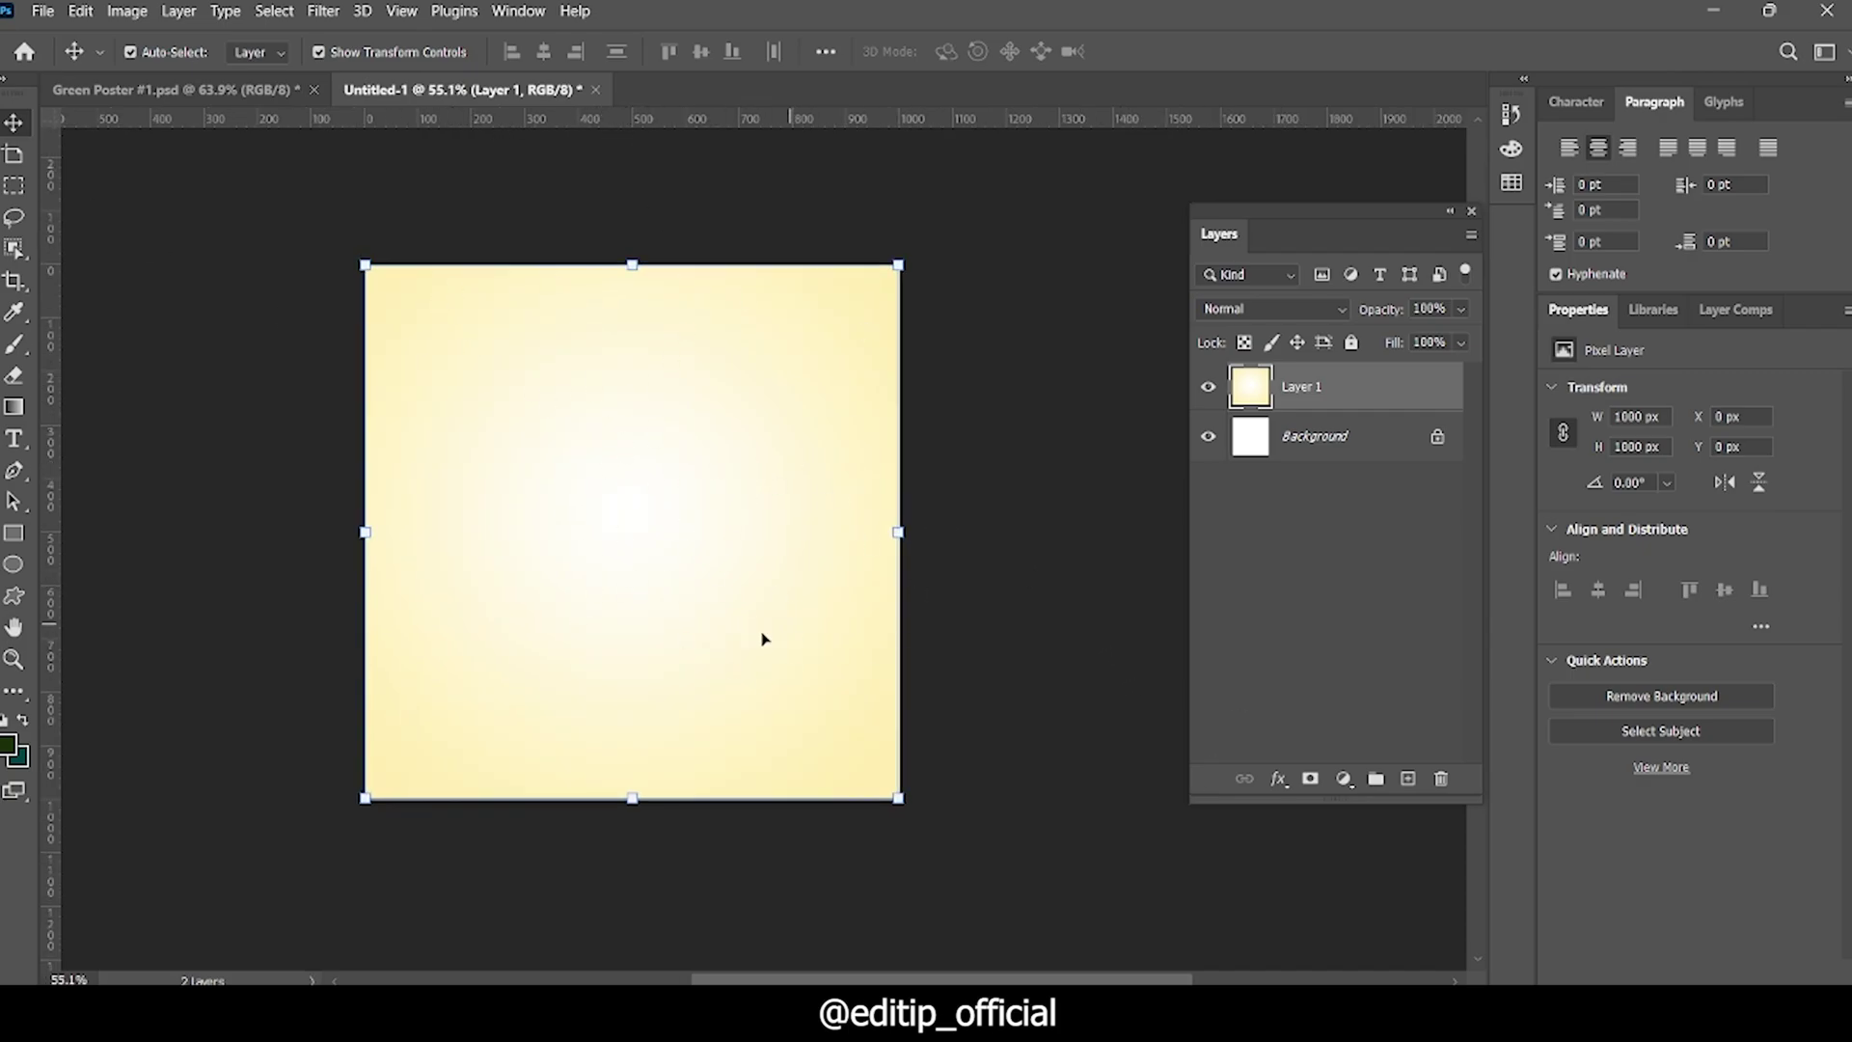
{"action": "scroll", "coordinate": [839, 642], "scroll_direction": "down", "scroll_amount": 1}
Step: In Green Poster #1.psd, make the faded NATUR text layer visible and inspect it
{"action": "left_click", "coordinate": [174, 88]}
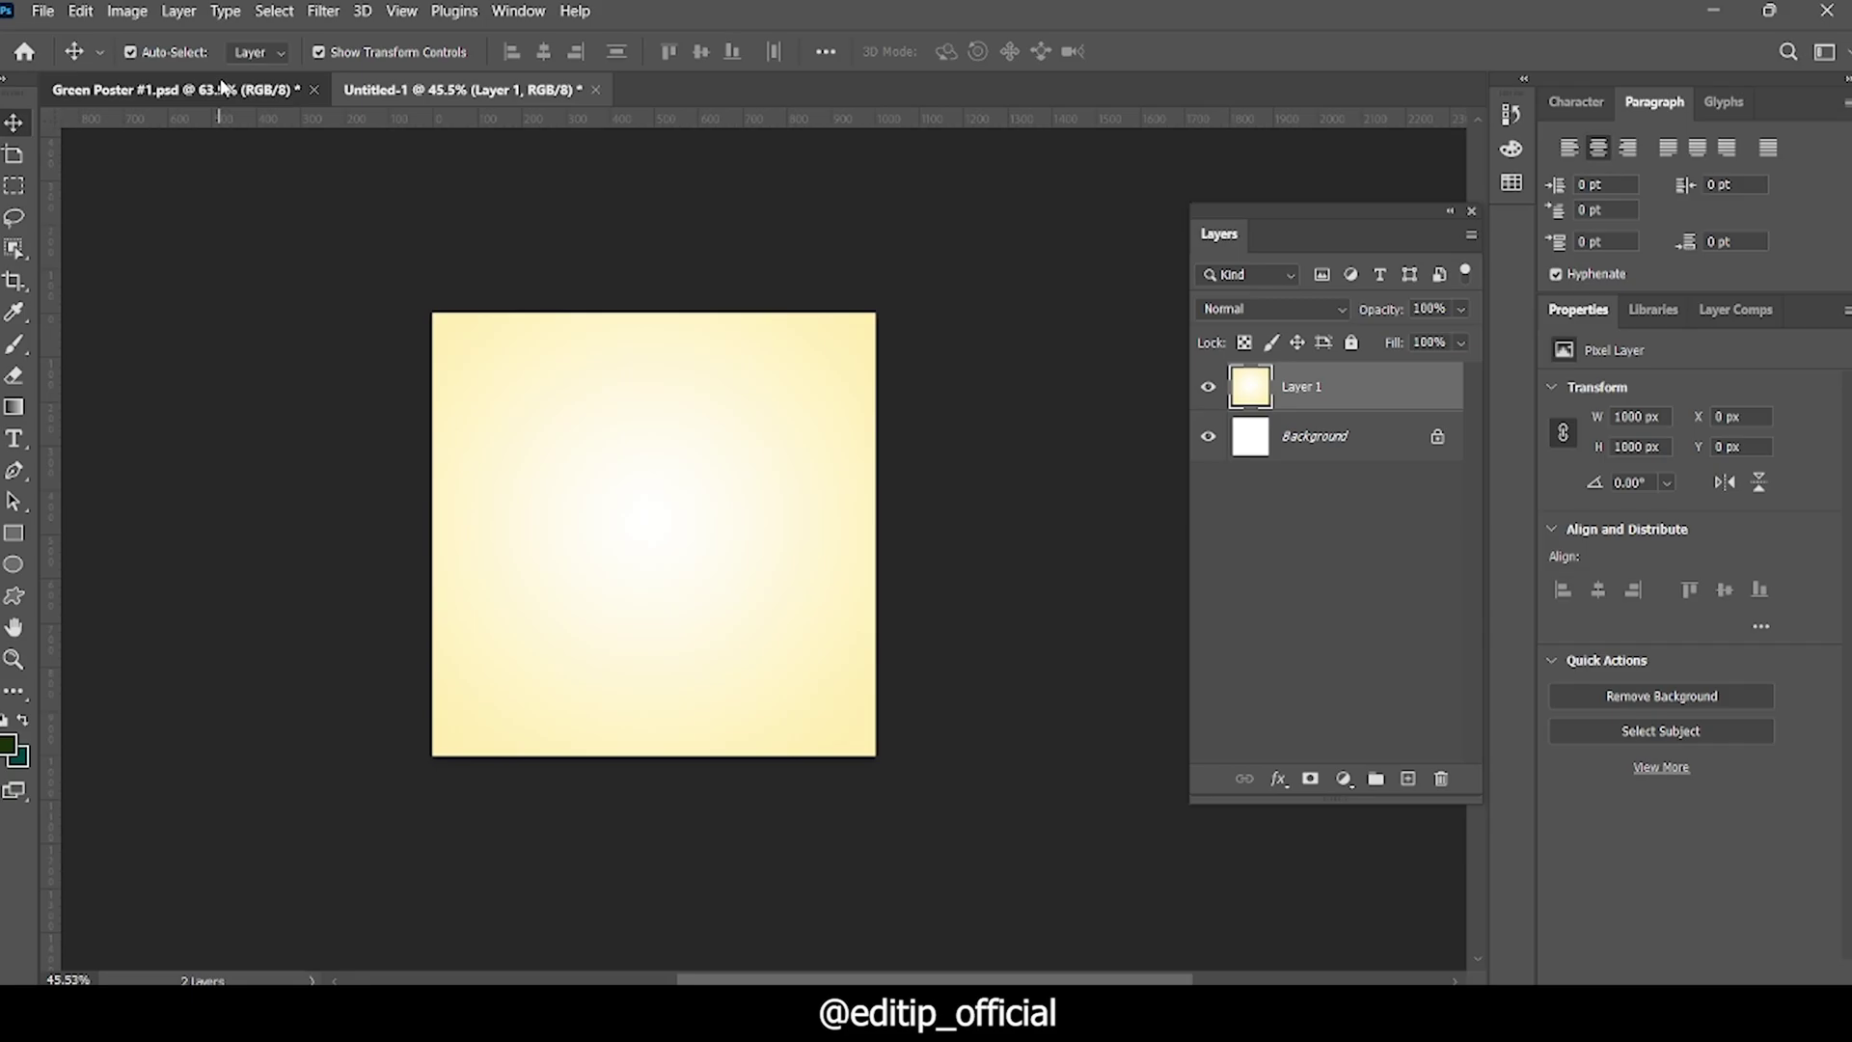
{"action": "scroll", "coordinate": [794, 576], "scroll_direction": "up", "scroll_amount": 2}
{"action": "scroll", "coordinate": [1280, 541], "scroll_direction": "down", "scroll_amount": 3}
{"action": "scroll", "coordinate": [1254, 598], "scroll_direction": "down", "scroll_amount": 3}
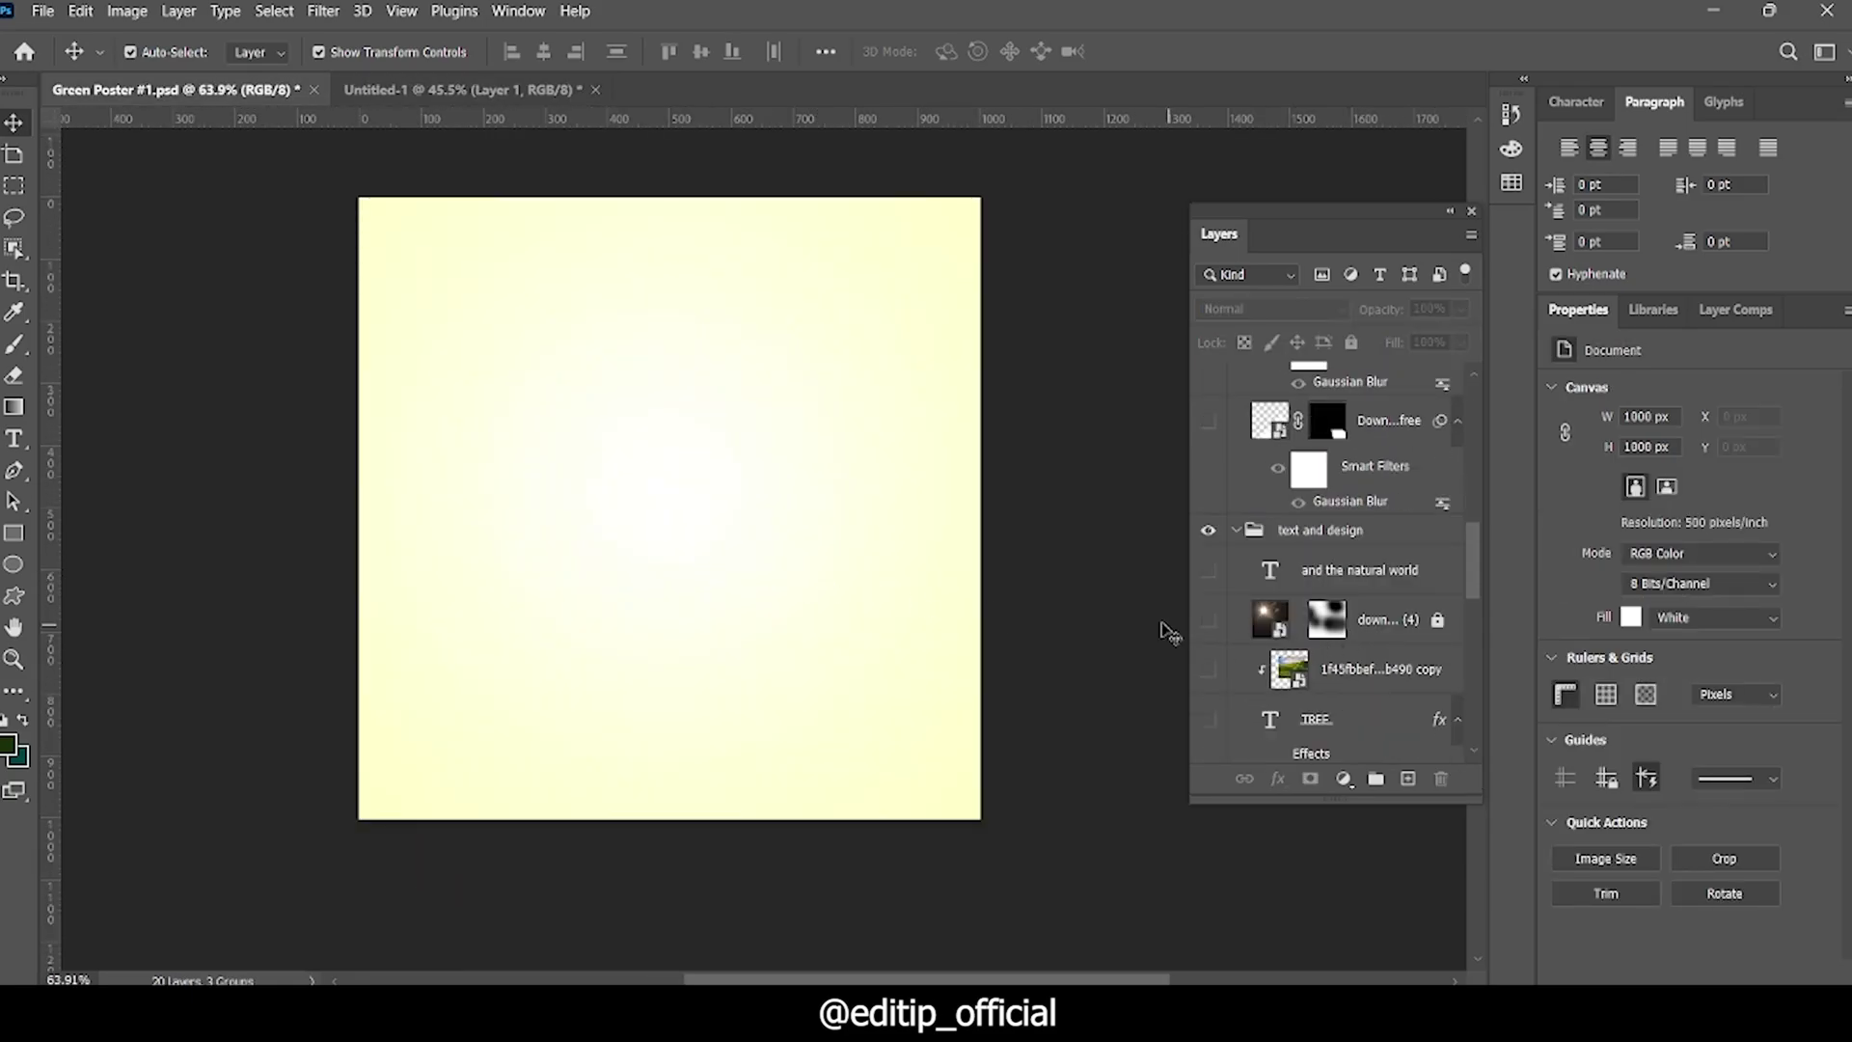
{"action": "scroll", "coordinate": [1358, 634], "scroll_direction": "down", "scroll_amount": 3}
{"action": "scroll", "coordinate": [1355, 656], "scroll_direction": "down", "scroll_amount": 3}
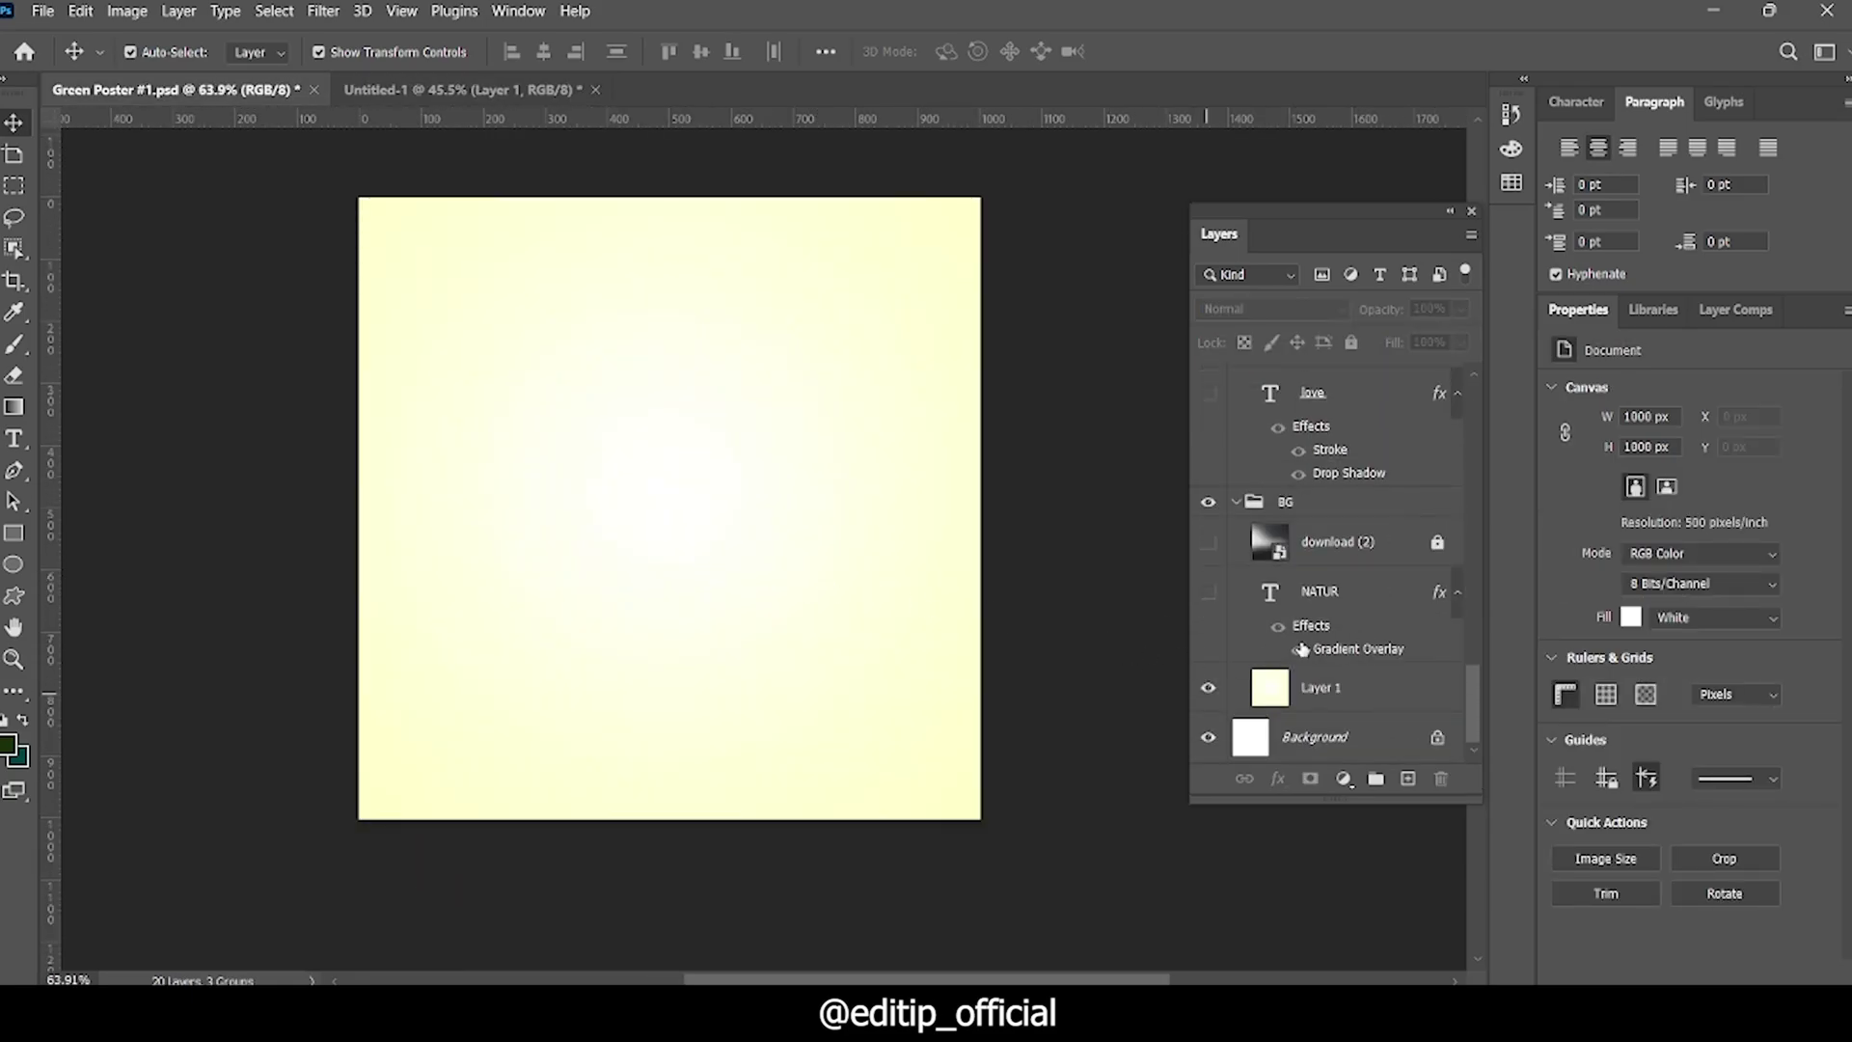
{"action": "left_click", "coordinate": [1214, 601]}
{"action": "scroll", "coordinate": [840, 662], "scroll_direction": "down", "scroll_amount": 2}
{"action": "scroll", "coordinate": [559, 707], "scroll_direction": "up", "scroll_amount": 2}
{"action": "scroll", "coordinate": [960, 685], "scroll_direction": "down", "scroll_amount": 1}
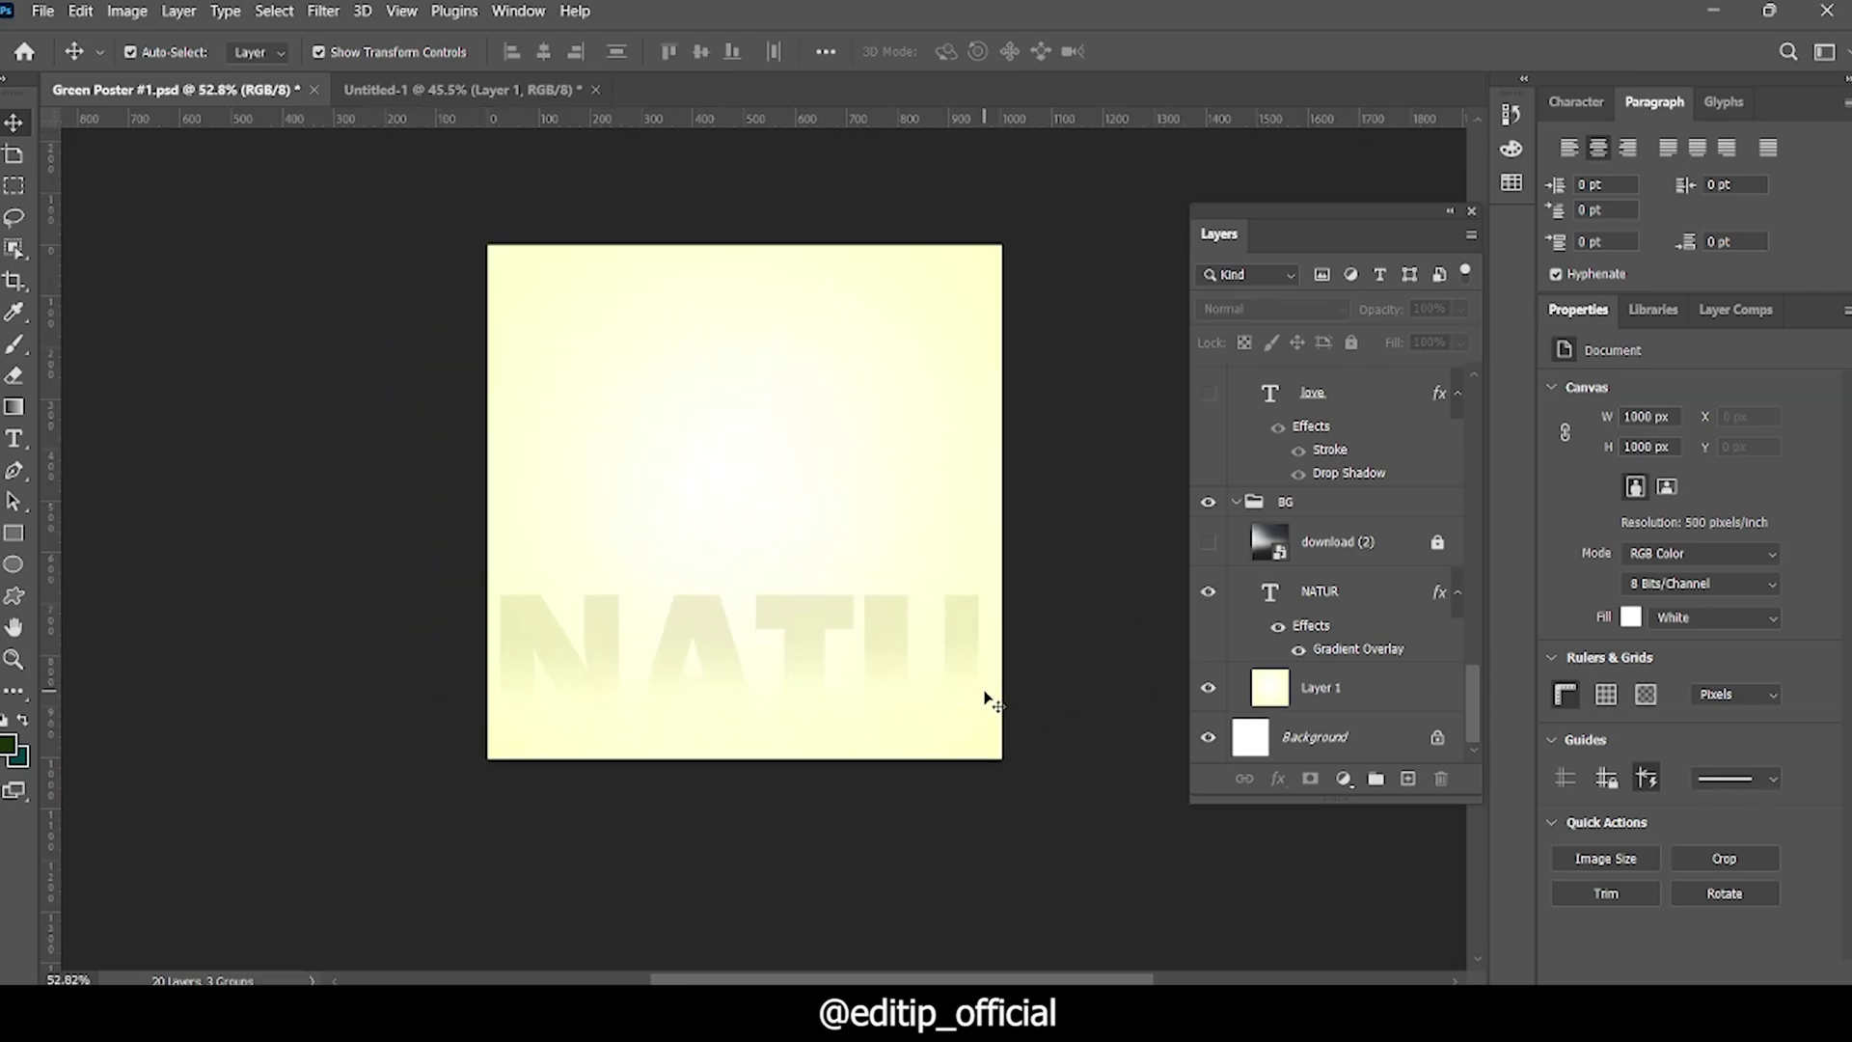
{"action": "scroll", "coordinate": [769, 649], "scroll_direction": "up", "scroll_amount": 1}
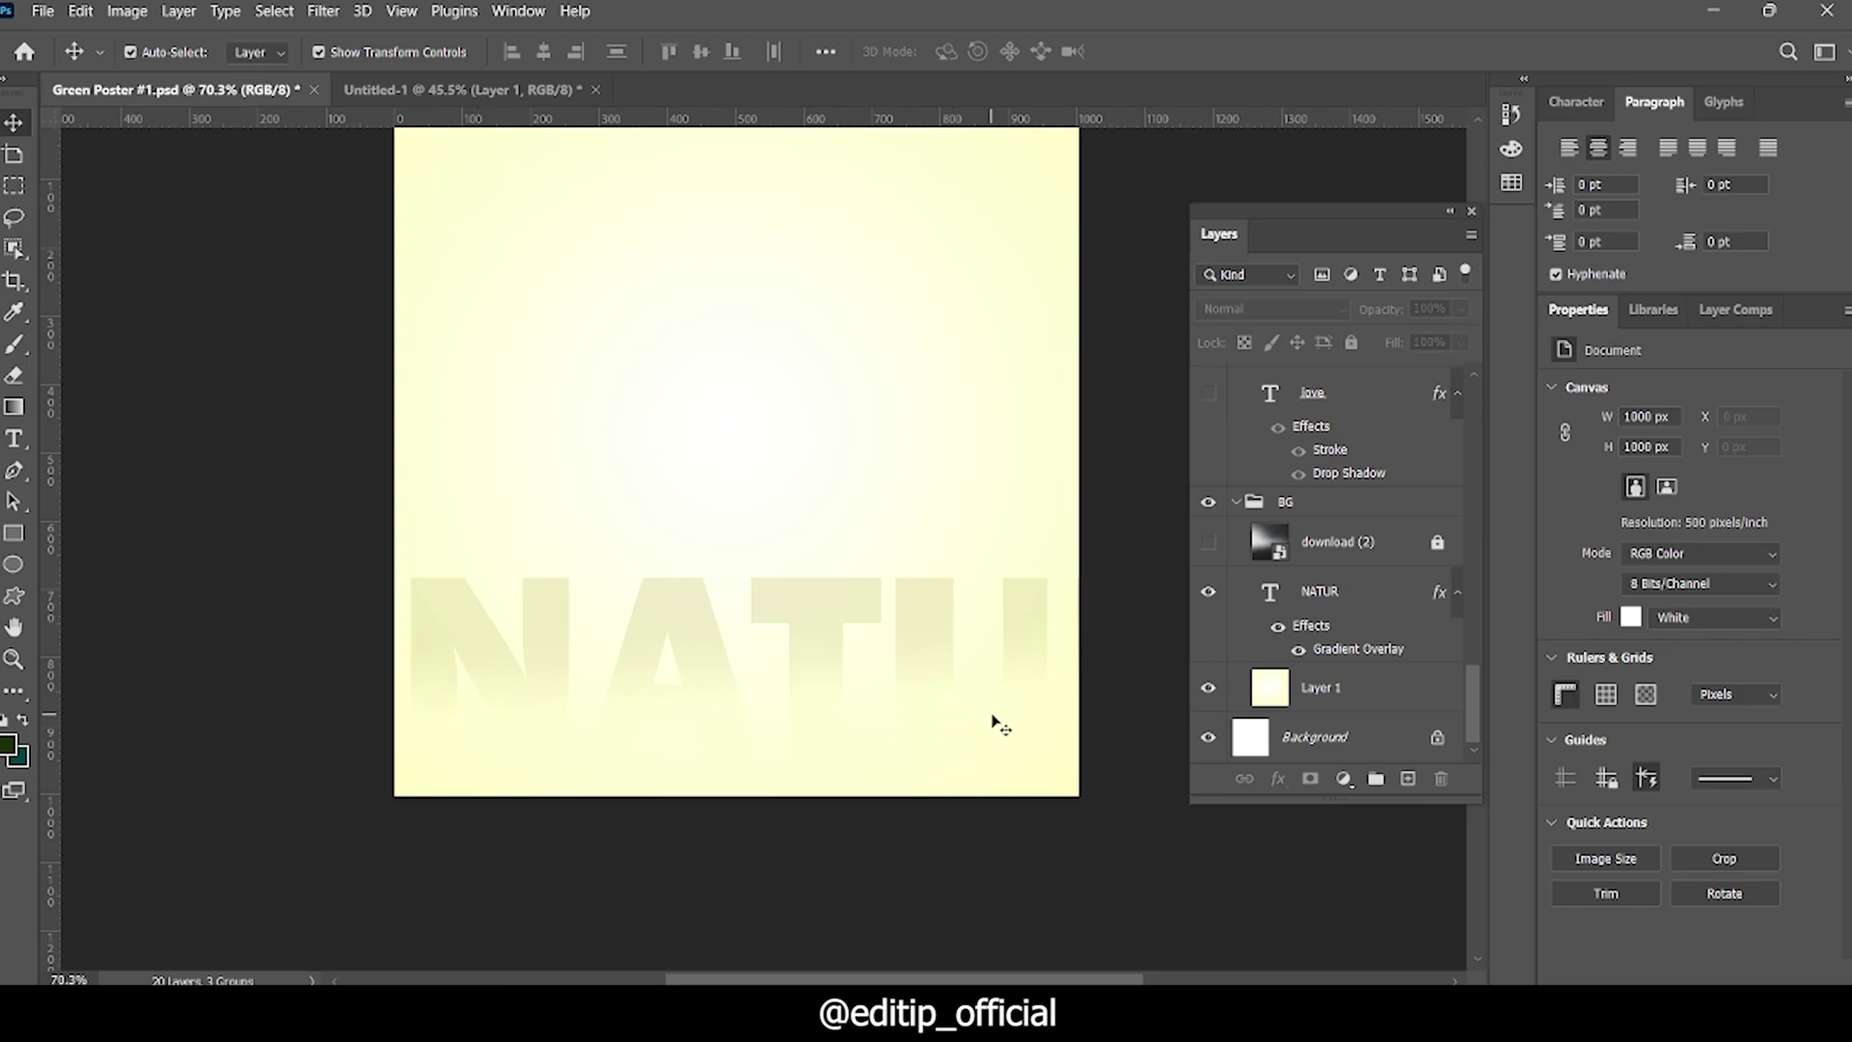
{"action": "scroll", "coordinate": [964, 666], "scroll_direction": "down", "scroll_amount": 2}
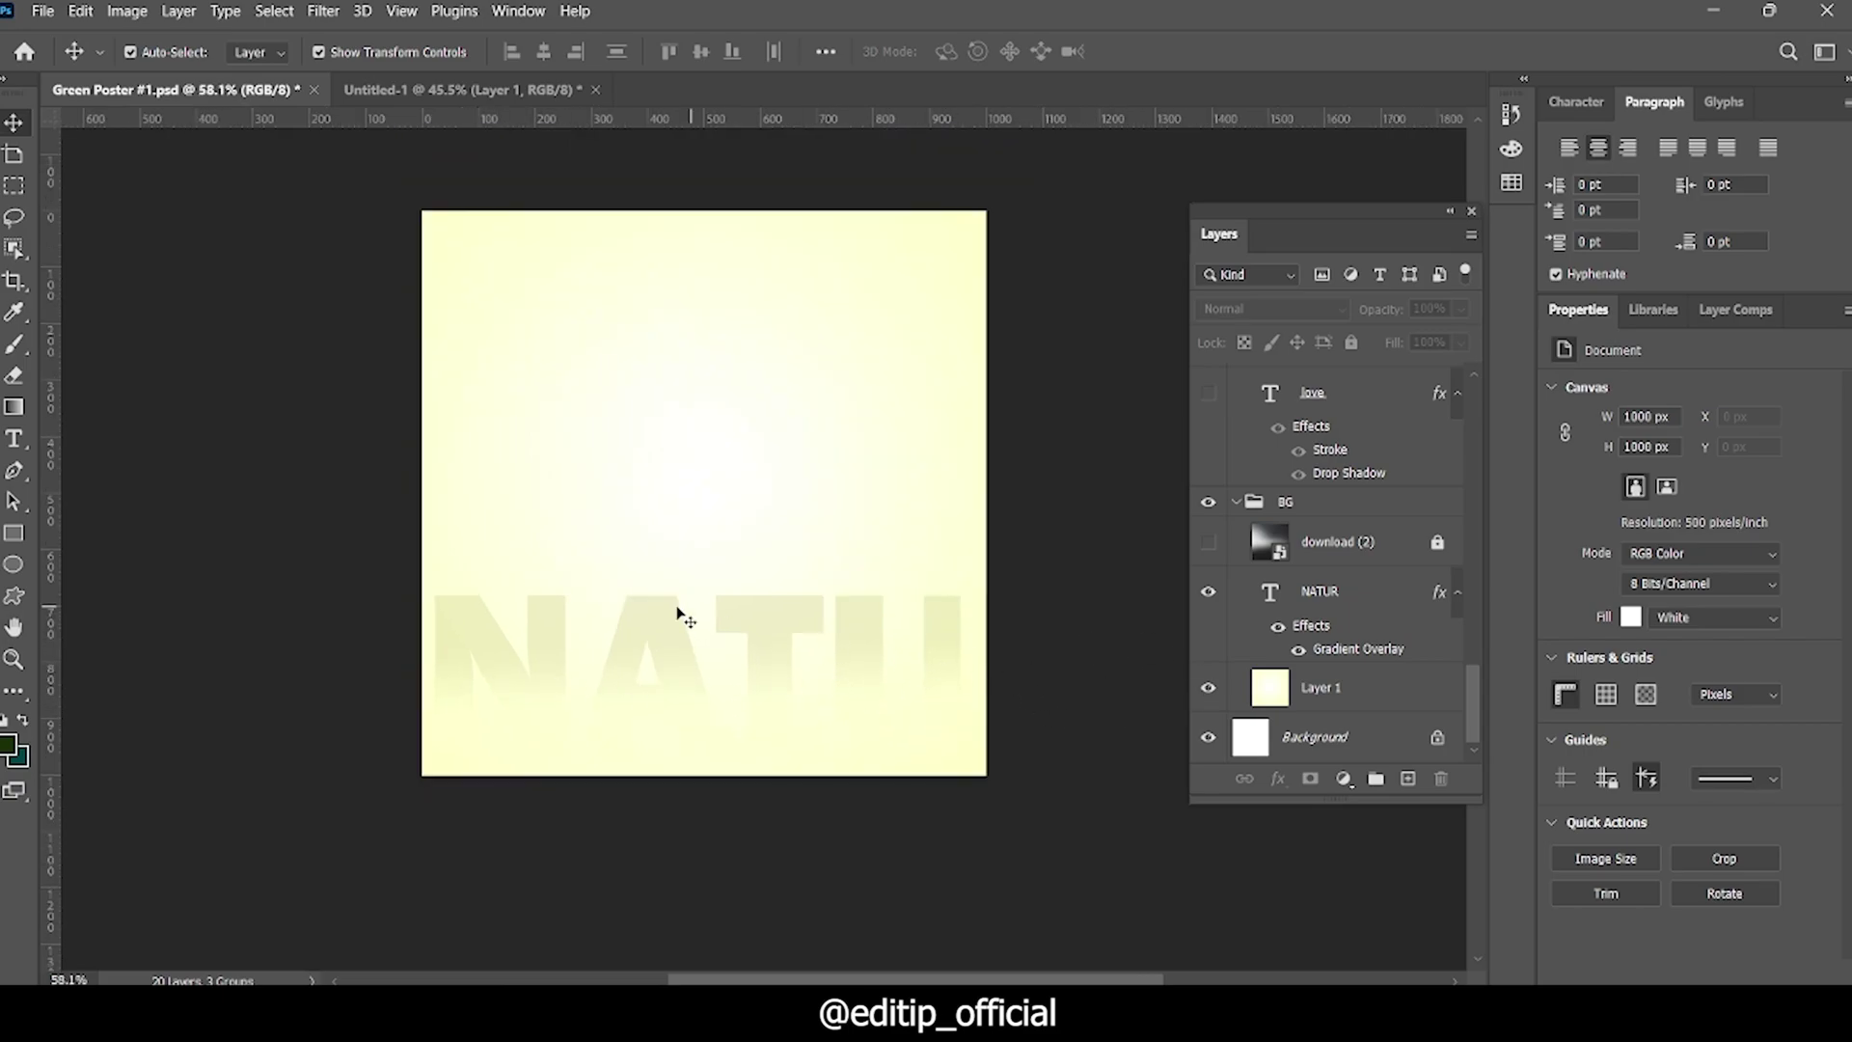
{"action": "scroll", "coordinate": [529, 648], "scroll_direction": "up", "scroll_amount": 2}
{"action": "scroll", "coordinate": [914, 719], "scroll_direction": "down", "scroll_amount": 1}
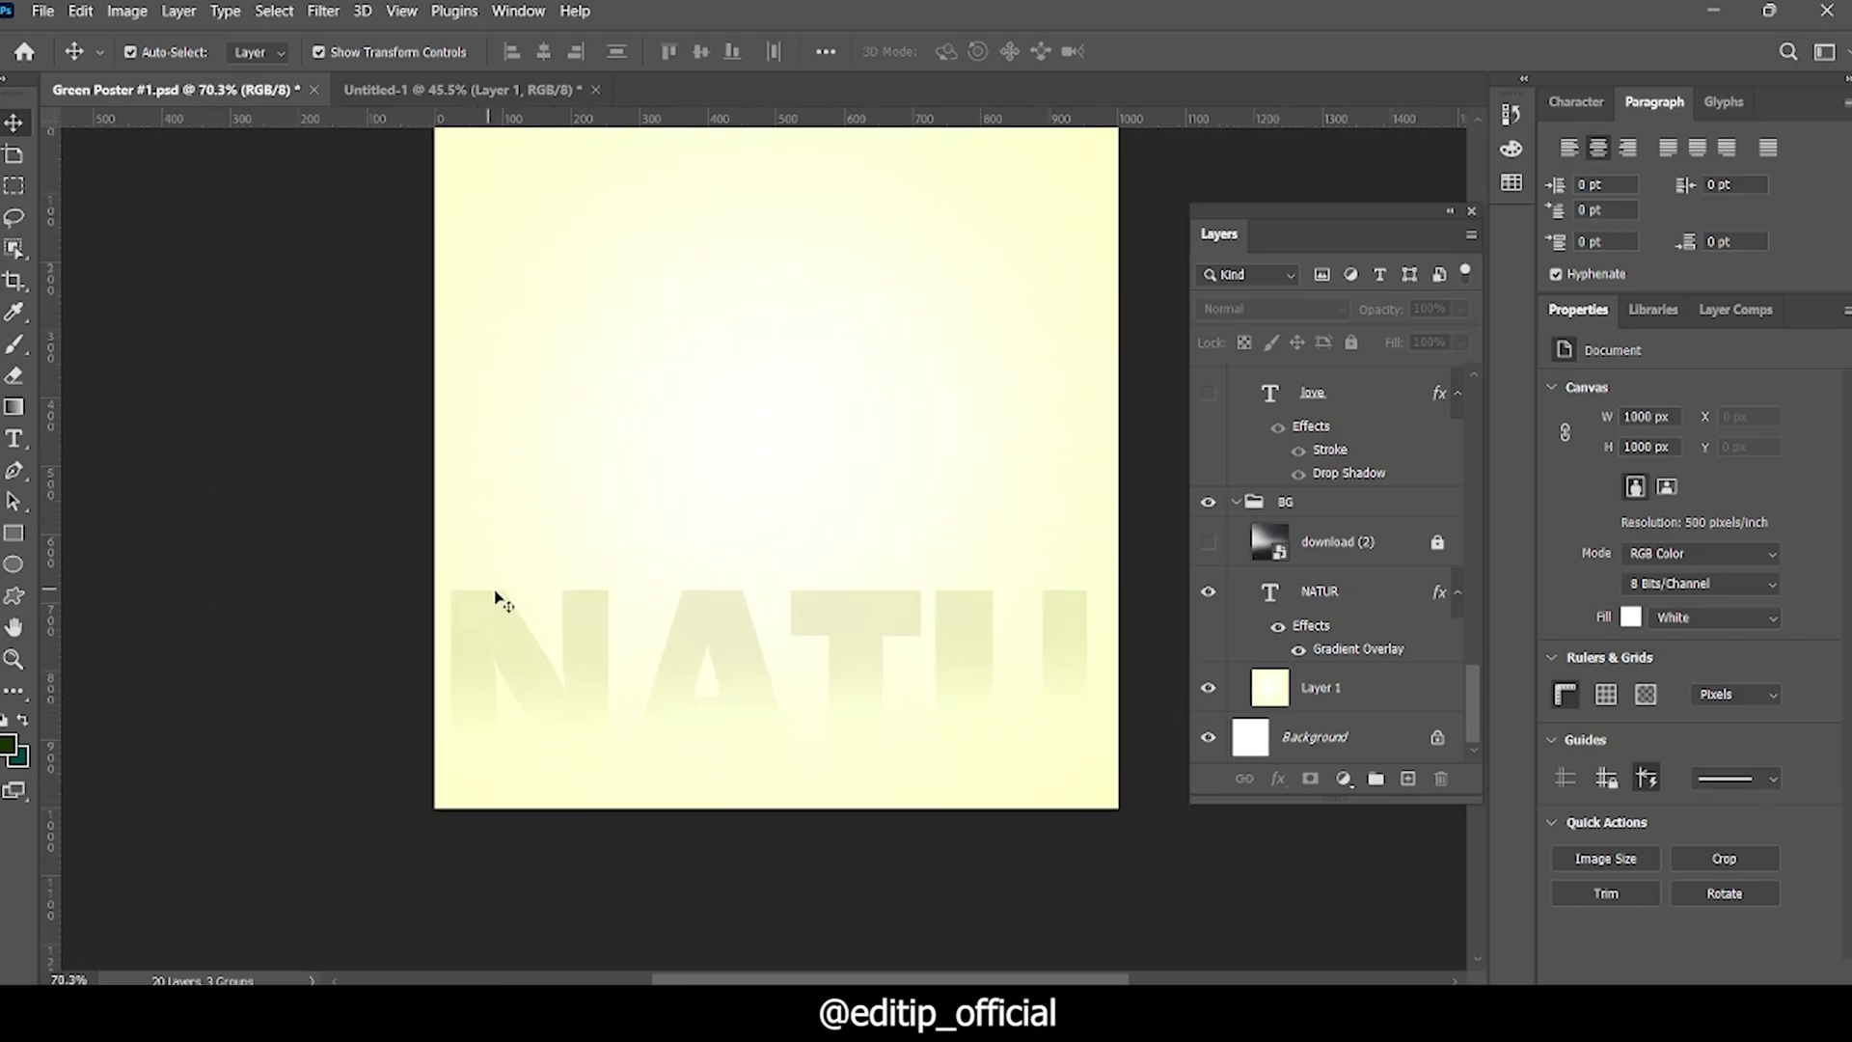
{"action": "scroll", "coordinate": [854, 629], "scroll_direction": "down", "scroll_amount": 1}
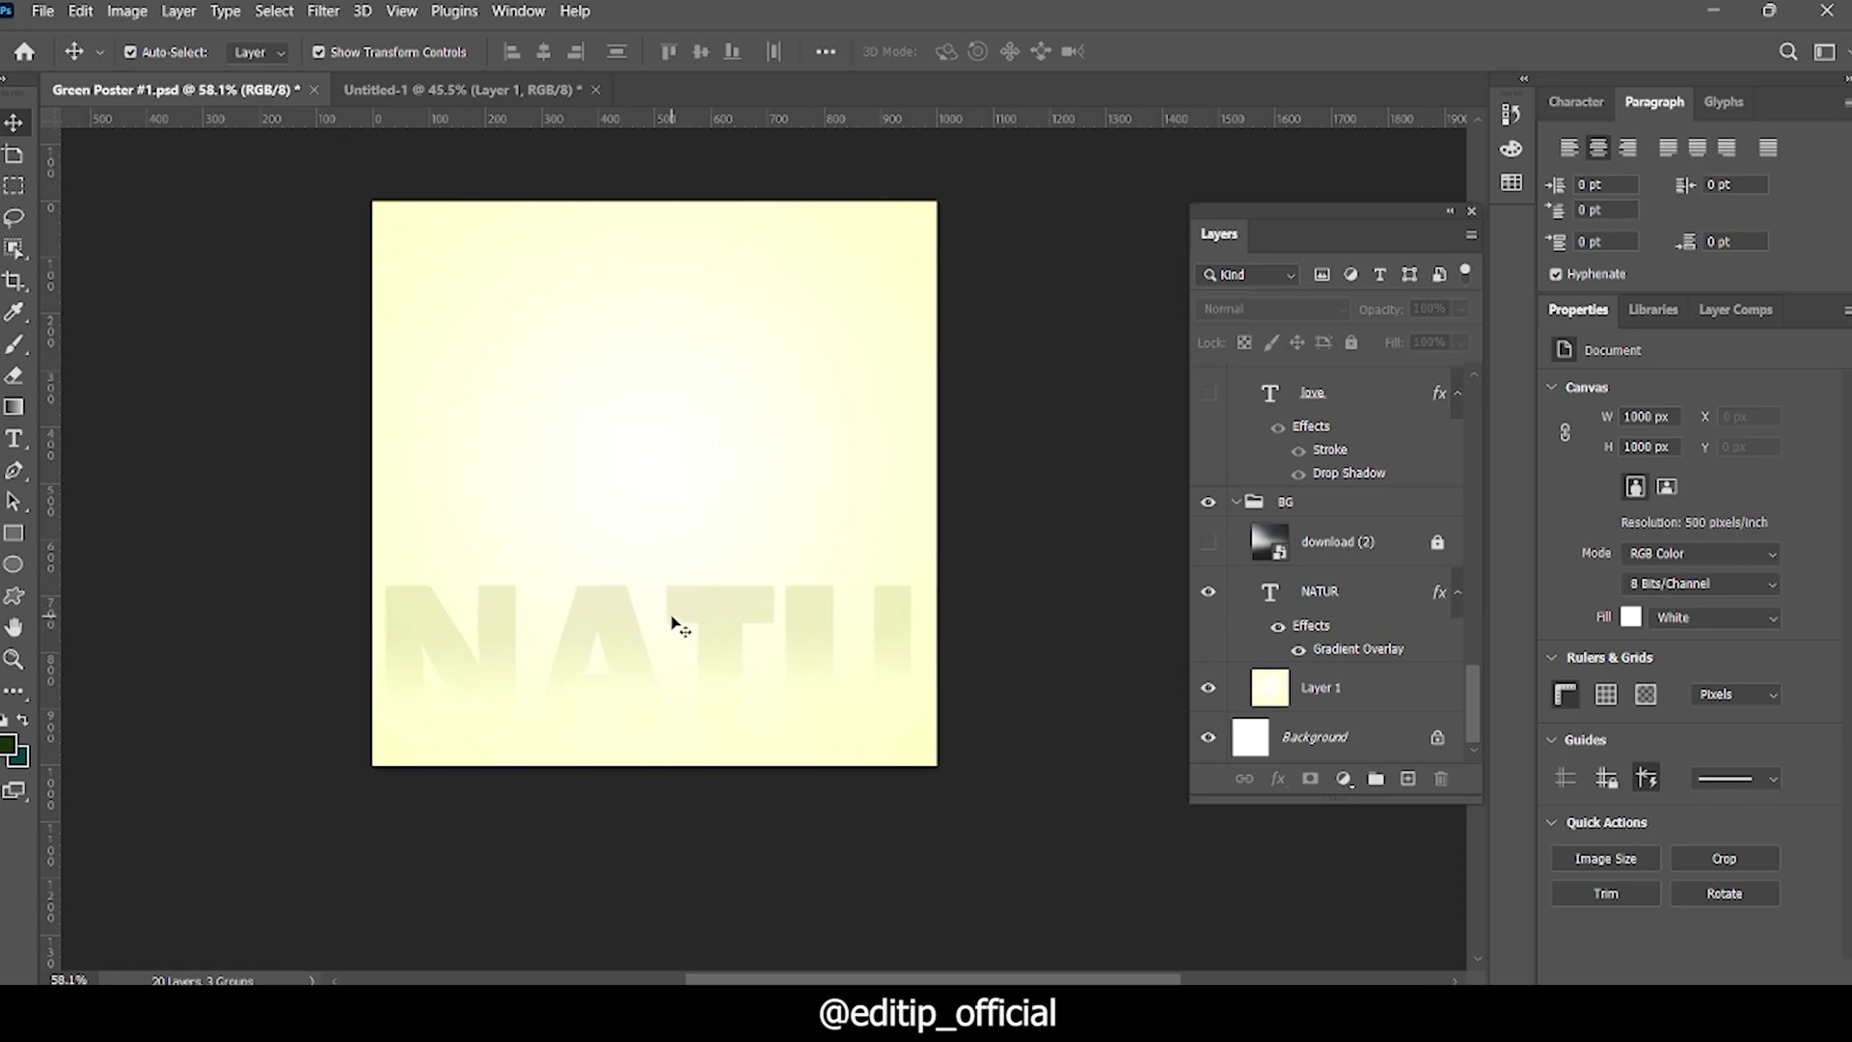
{"action": "scroll", "coordinate": [734, 632], "scroll_direction": "down", "scroll_amount": 1}
{"action": "scroll", "coordinate": [868, 653], "scroll_direction": "up", "scroll_amount": 1}
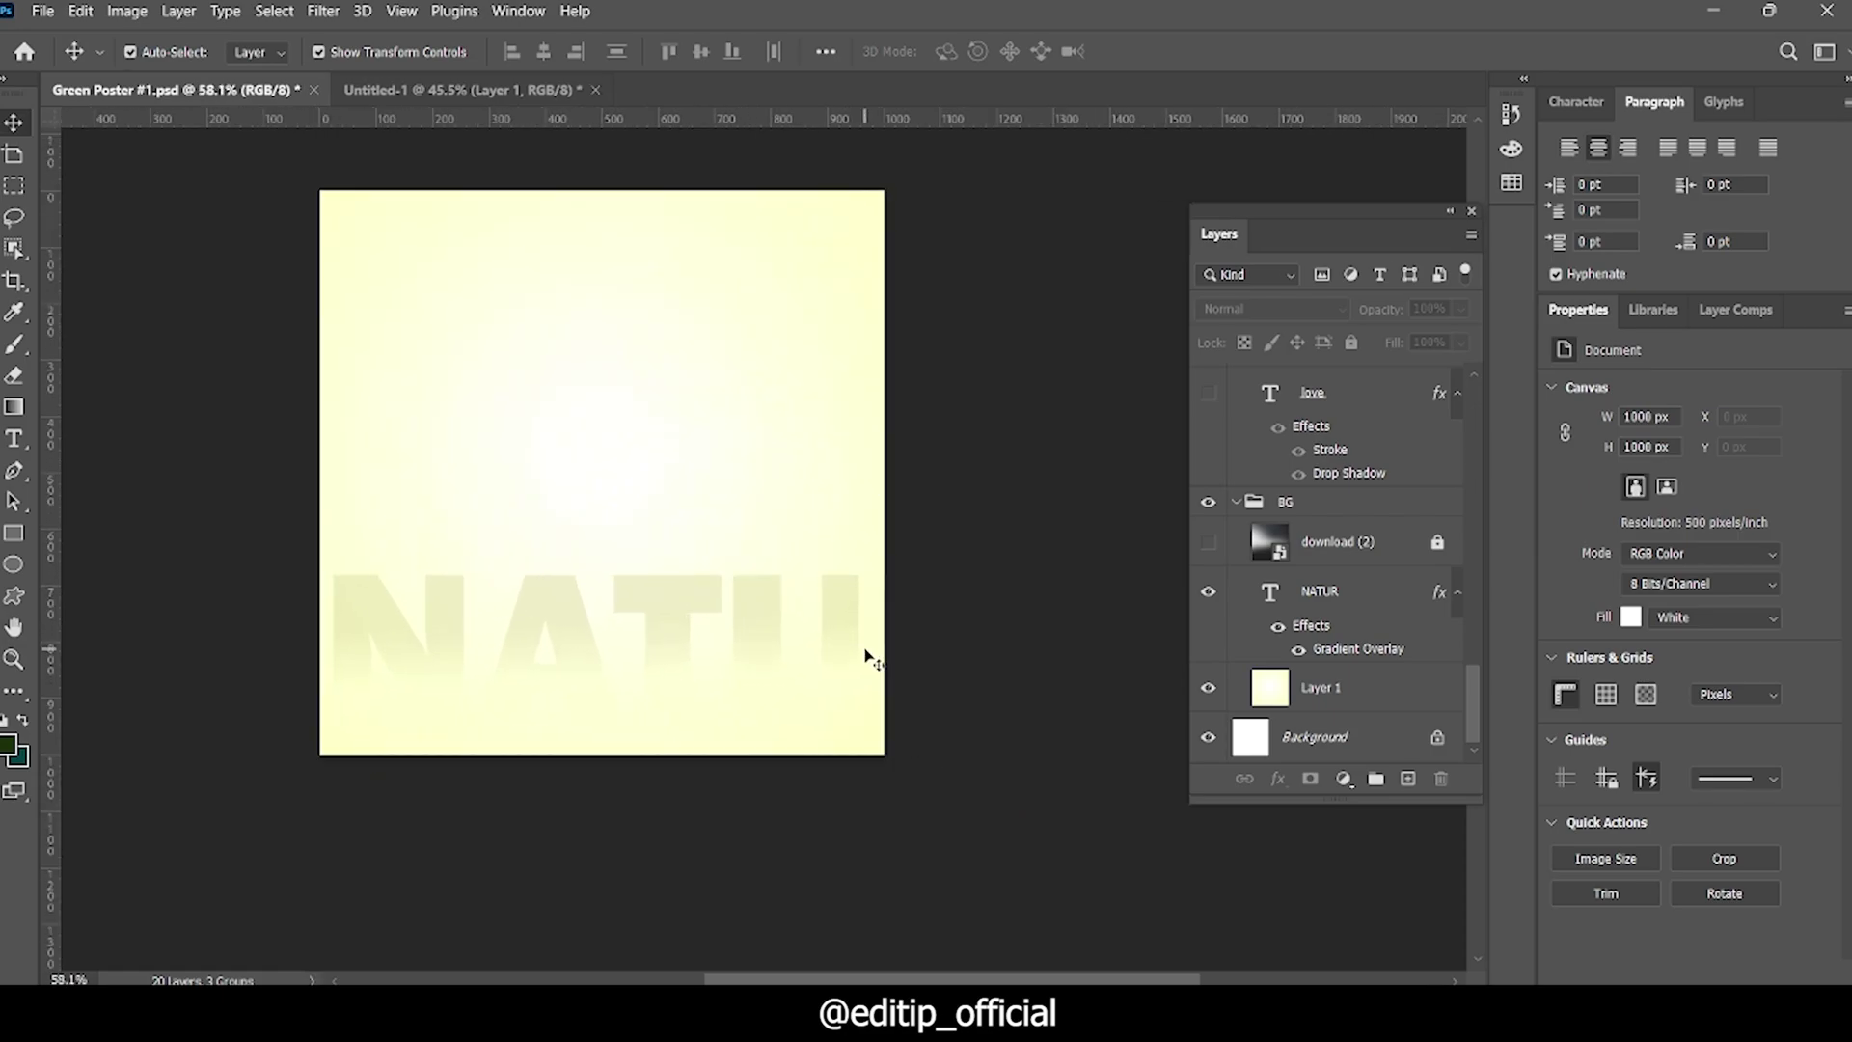
{"action": "scroll", "coordinate": [654, 653], "scroll_direction": "up", "scroll_amount": 1}
Step: Select and examine the NATUR text on canvas, then return to Untitled-1
{"action": "left_click", "coordinate": [646, 622]}
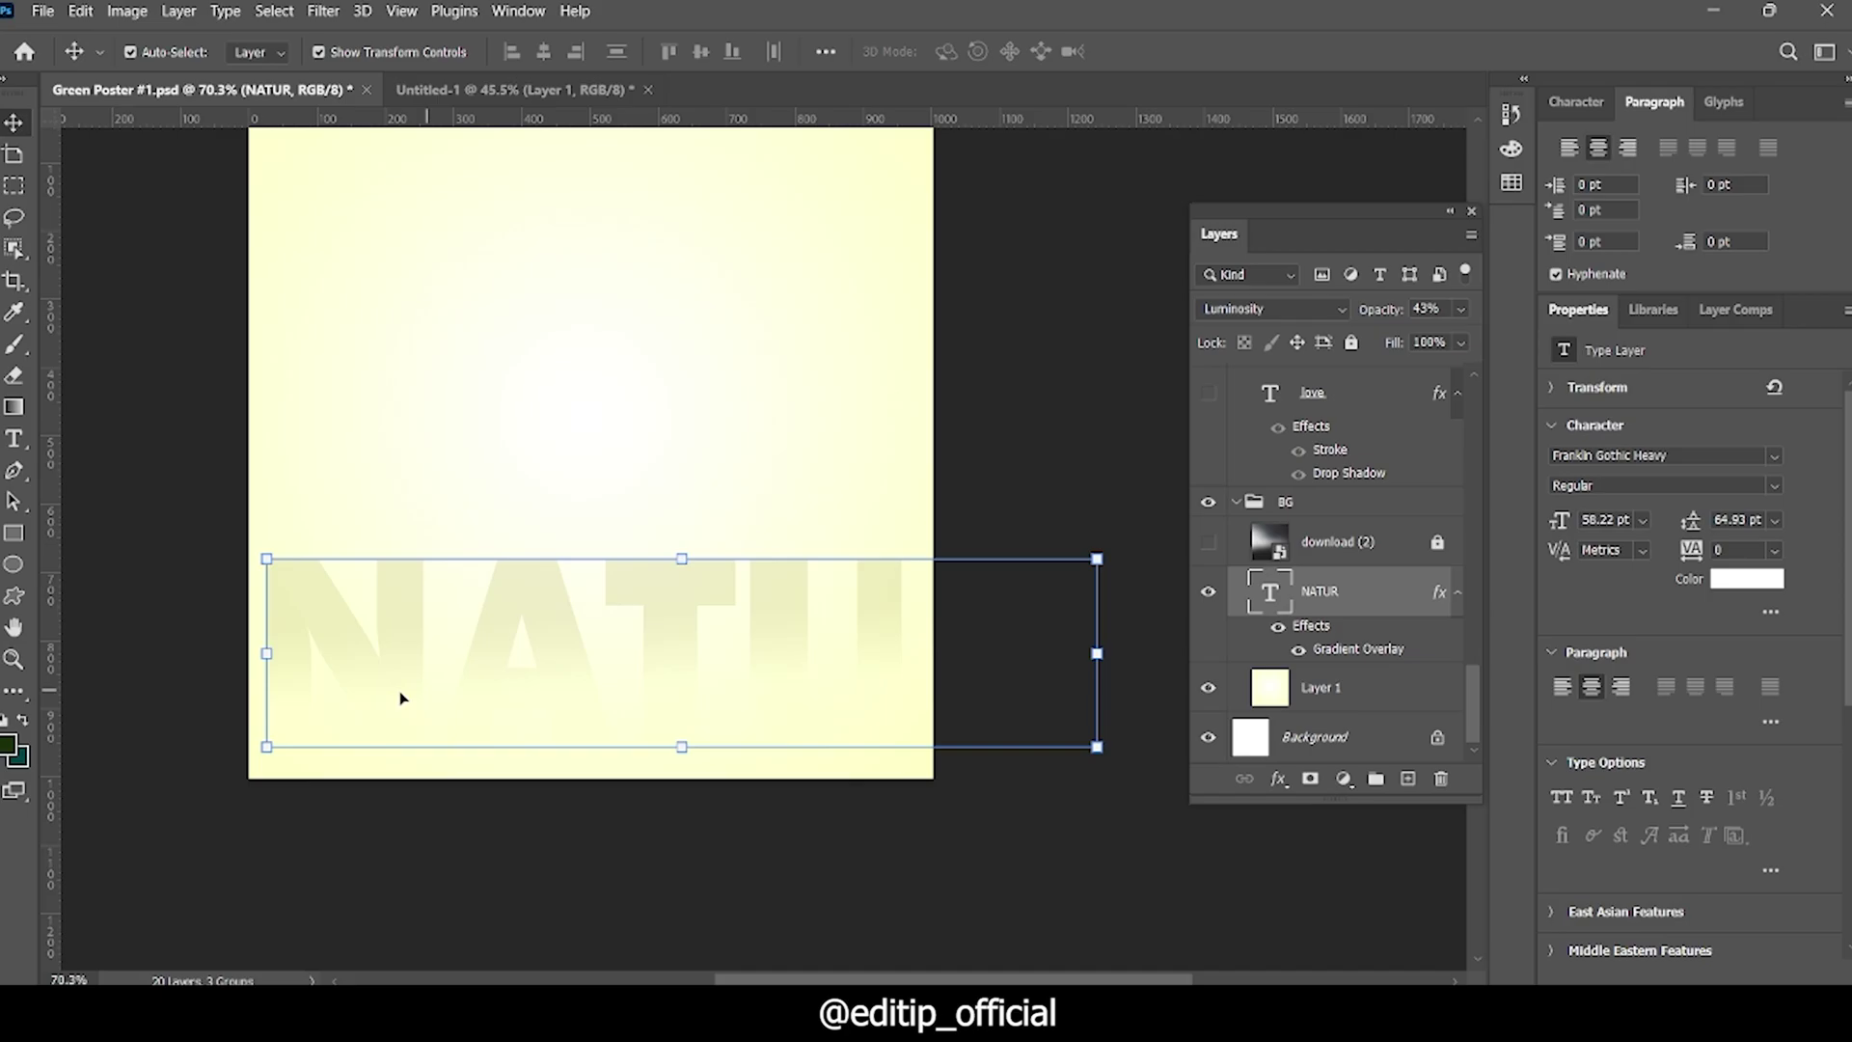
{"action": "left_click", "coordinate": [152, 591]}
{"action": "scroll", "coordinate": [546, 686], "scroll_direction": "up", "scroll_amount": 1}
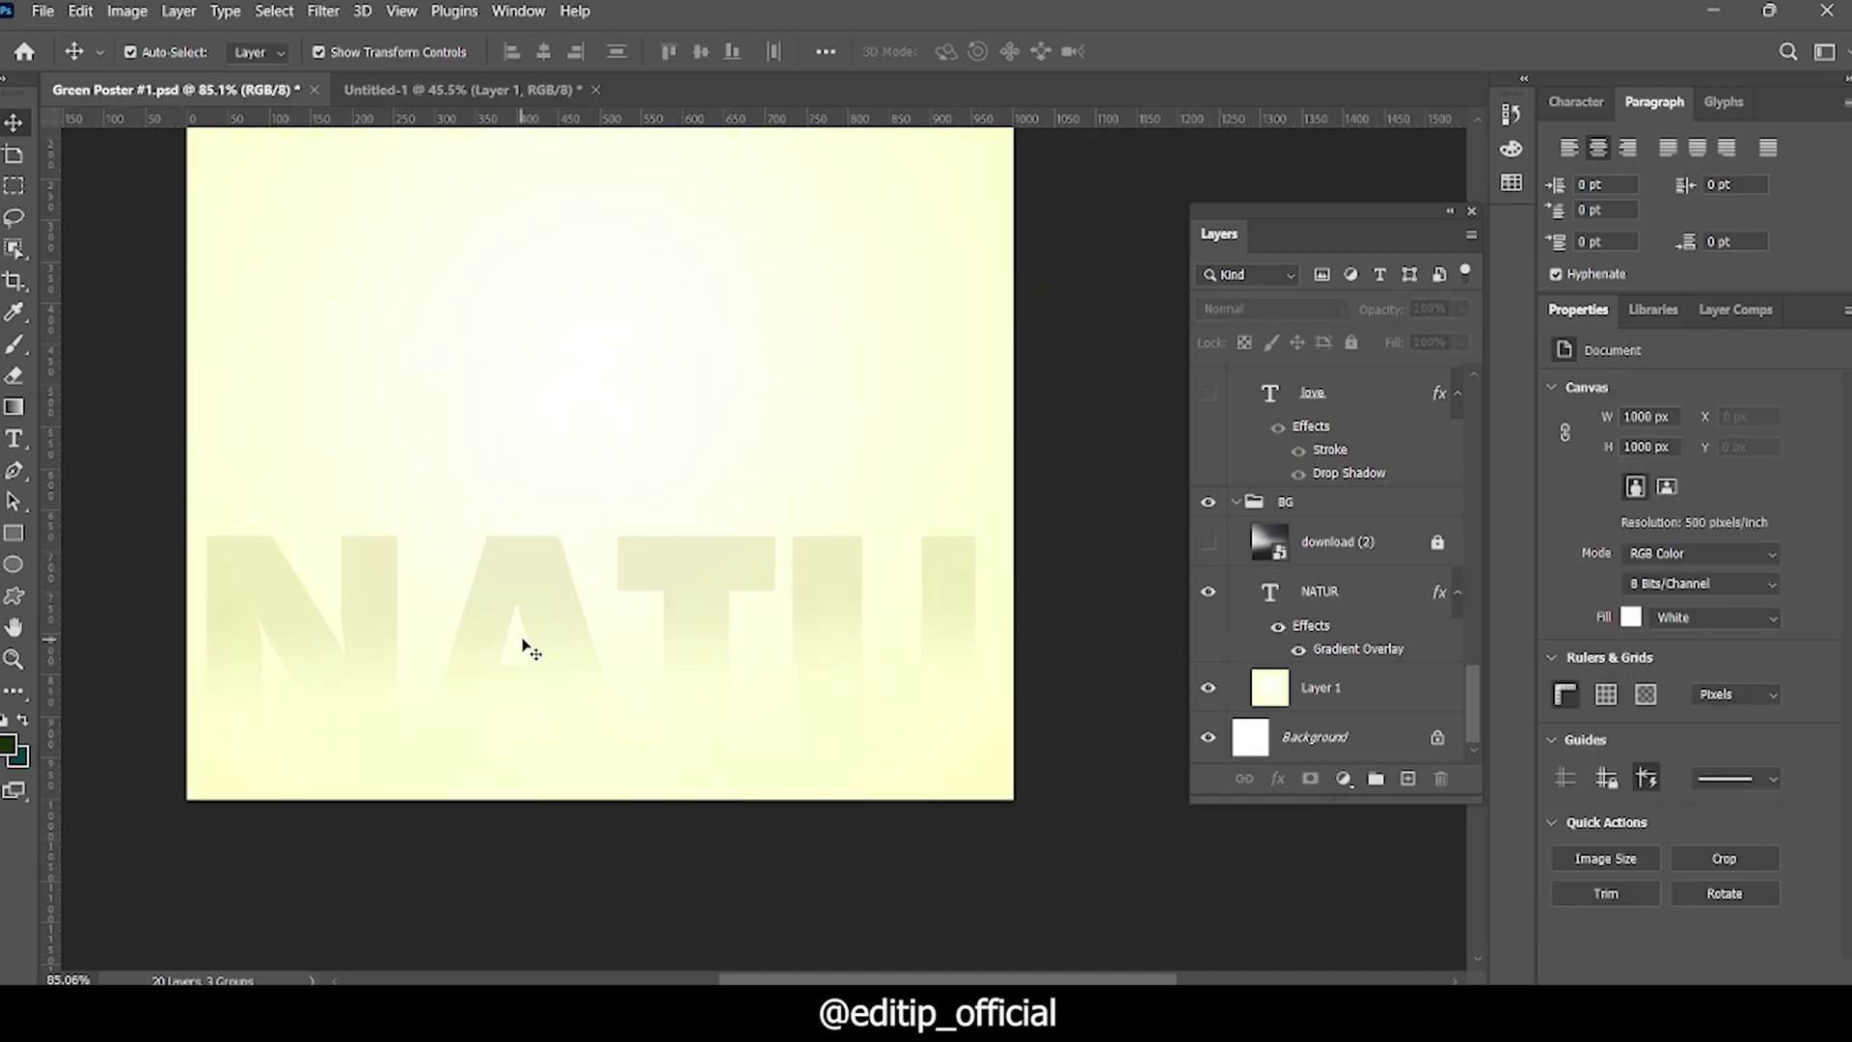
{"action": "left_click", "coordinate": [530, 648]}
{"action": "scroll", "coordinate": [649, 637], "scroll_direction": "down", "scroll_amount": 2}
{"action": "left_click", "coordinate": [711, 616]}
{"action": "left_click", "coordinate": [665, 594]}
{"action": "left_click_drag", "start_coordinate": [664, 591], "coordinate": [667, 594]}
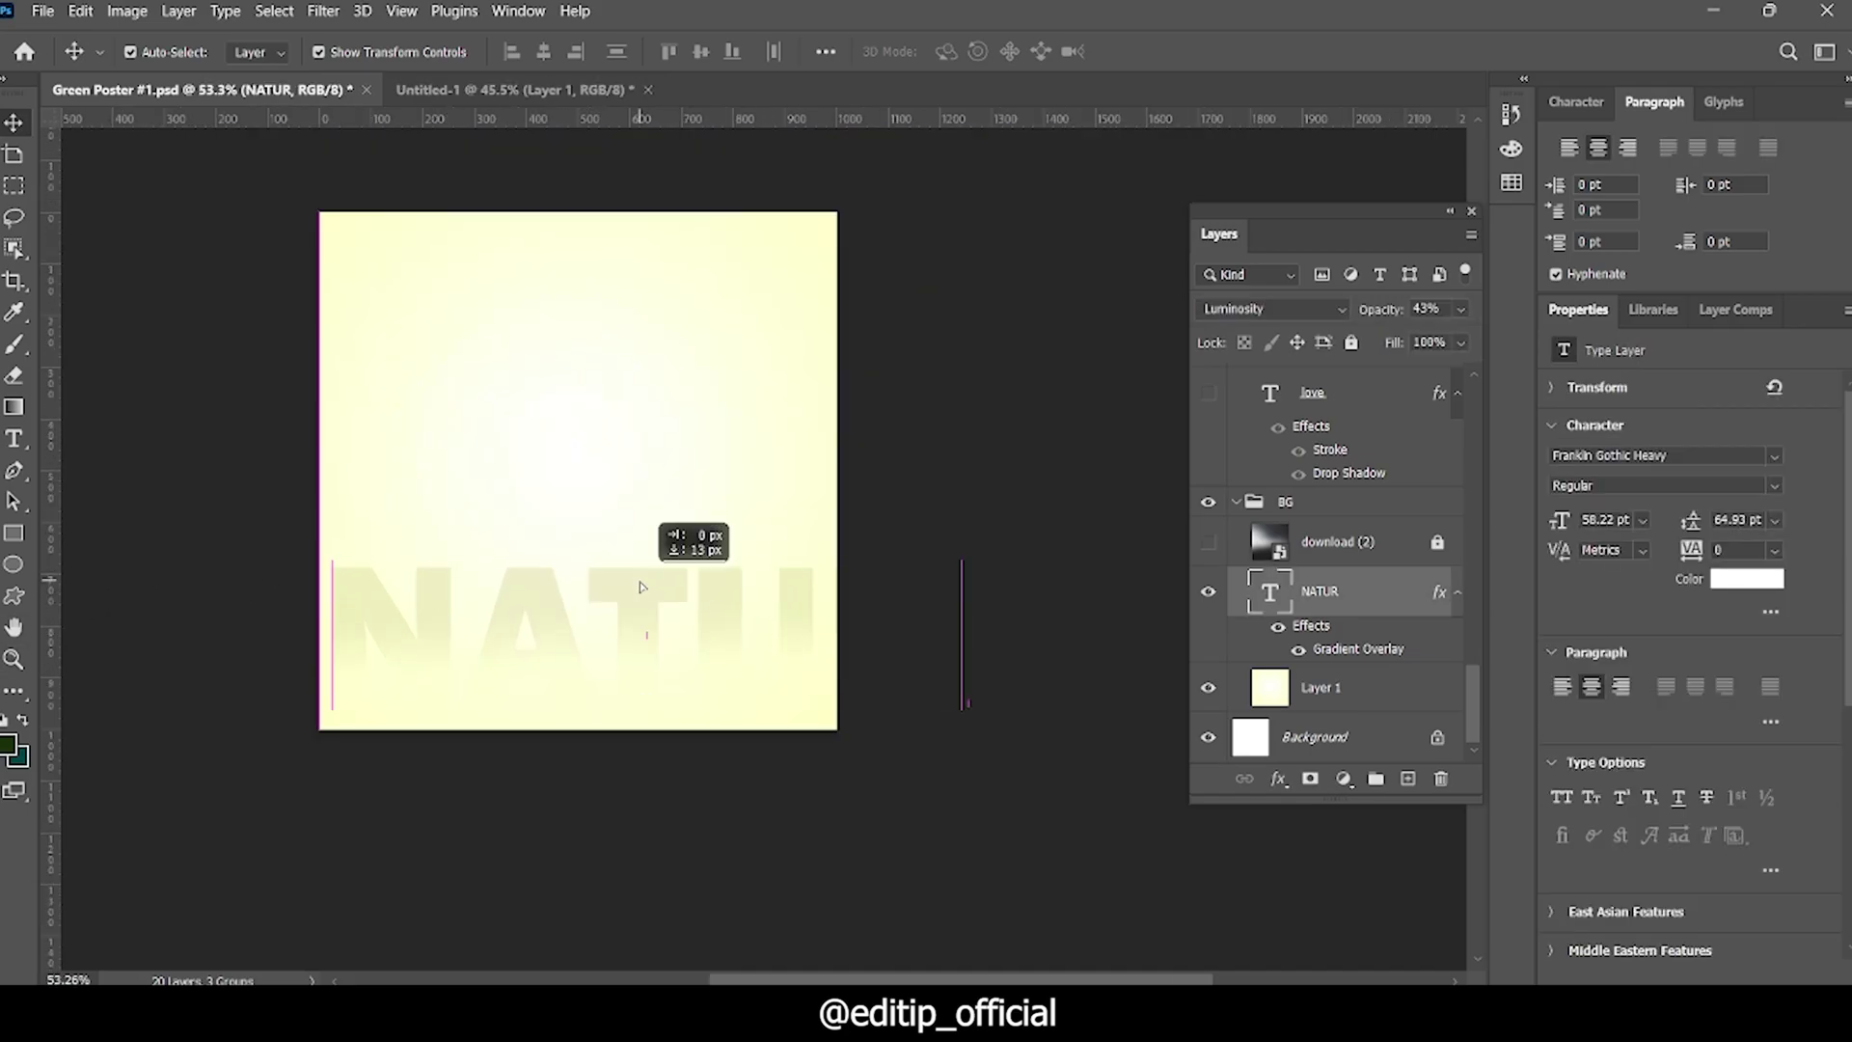
{"action": "left_click", "coordinate": [1050, 444]}
{"action": "left_click", "coordinate": [461, 83]}
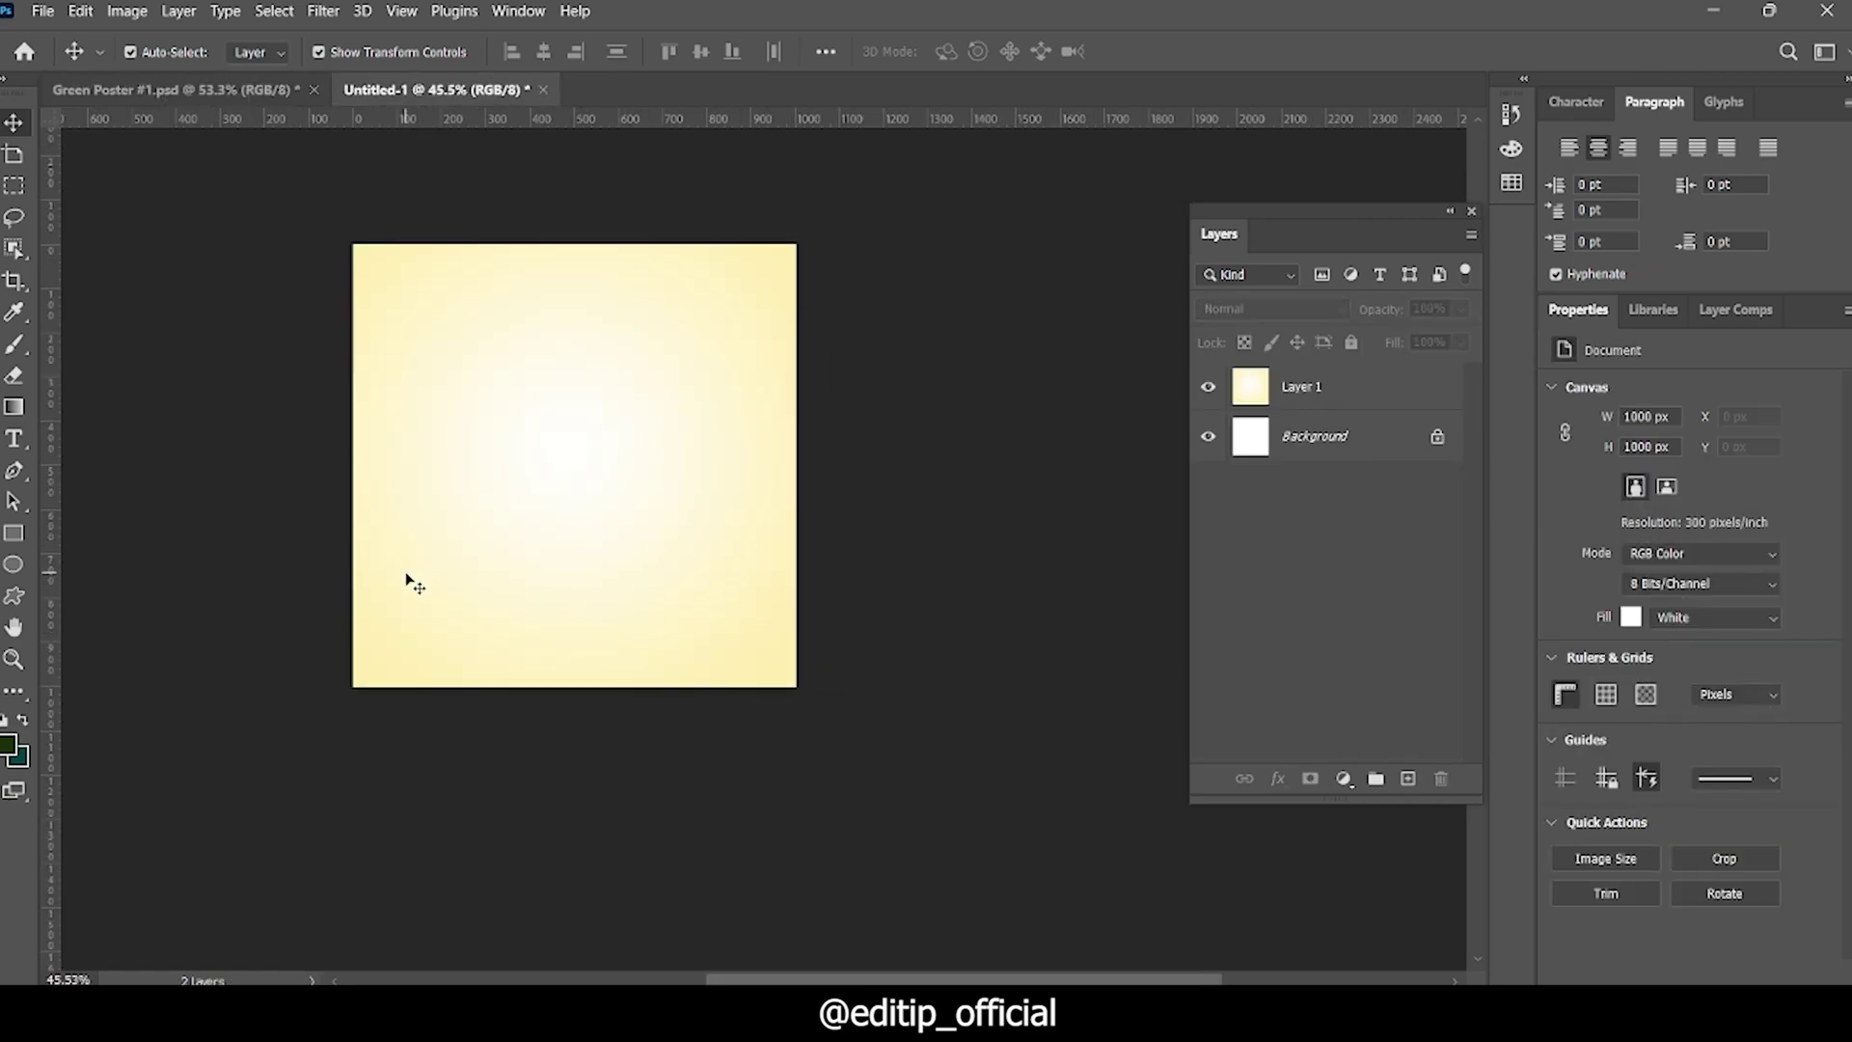
Step: Add a white NATU type layer on the Untitled-1 canvas
{"action": "key", "text": "t"}
{"action": "scroll", "coordinate": [537, 521], "scroll_direction": "up", "scroll_amount": 2}
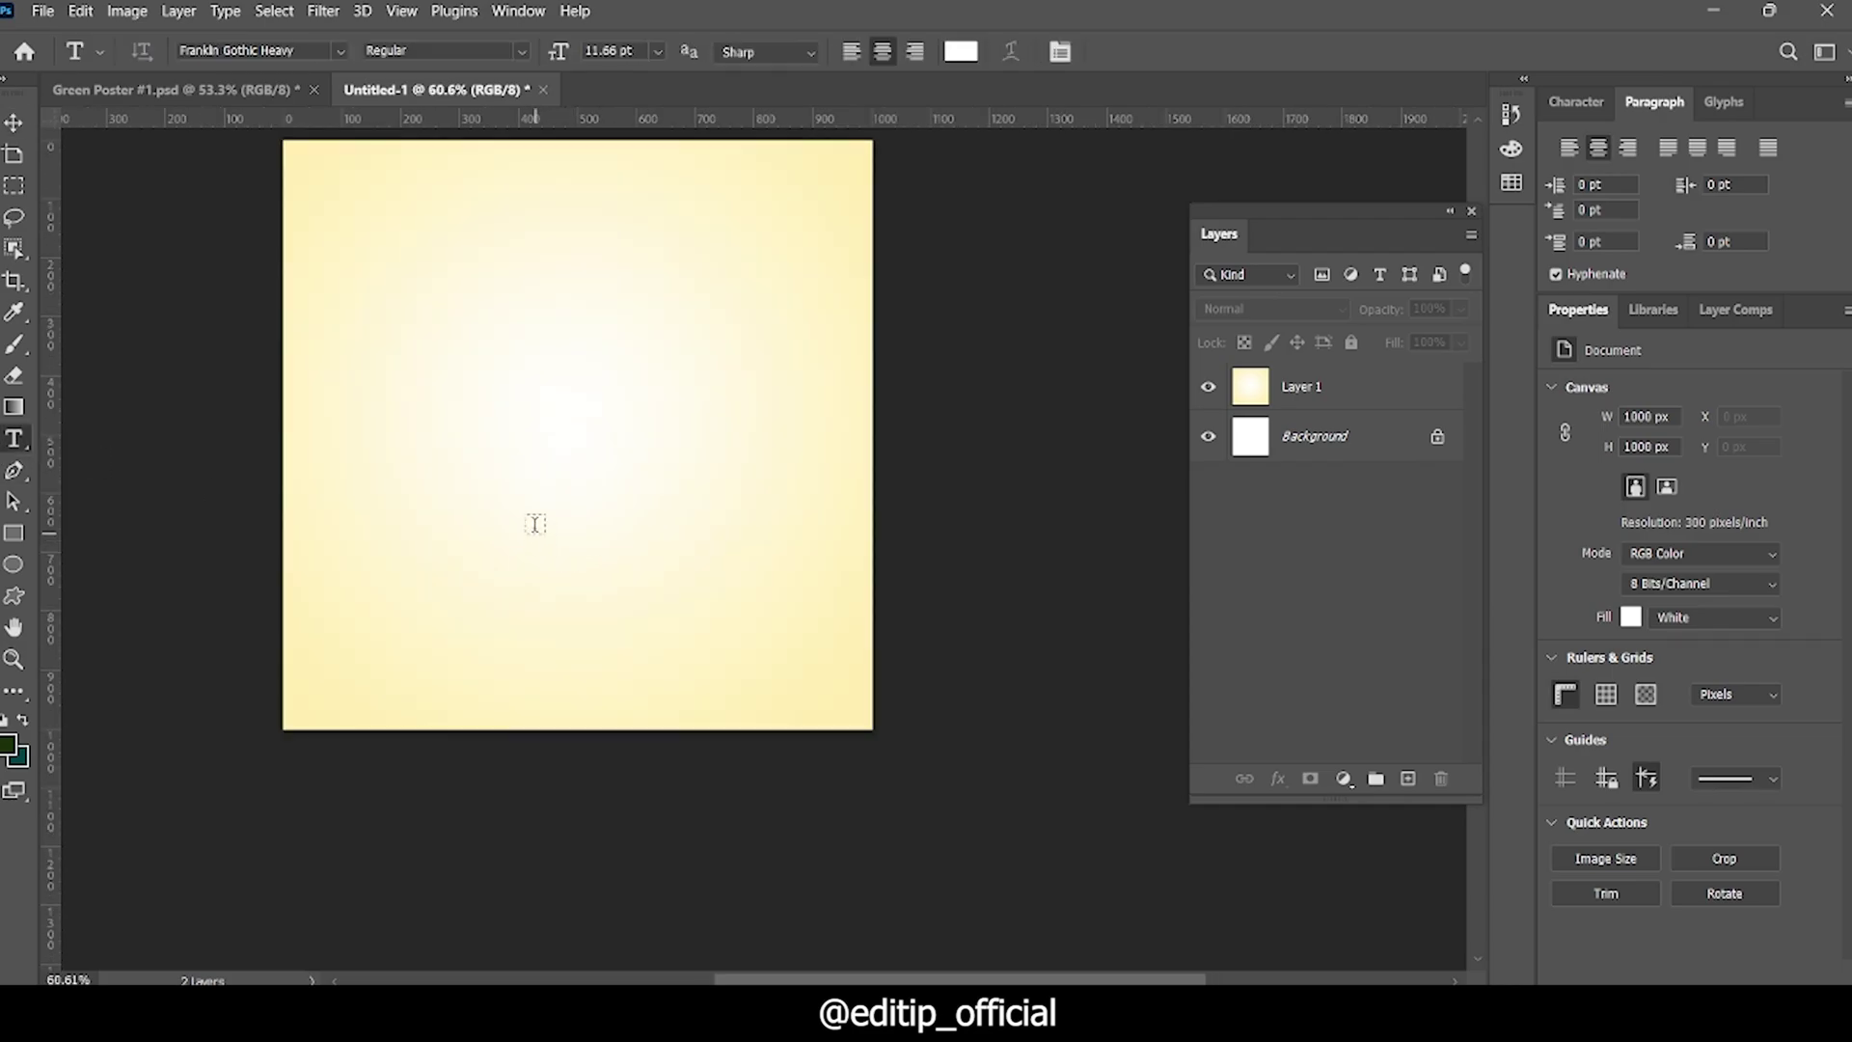
{"action": "left_click", "coordinate": [508, 400]}
{"action": "scroll", "coordinate": [492, 576], "scroll_direction": "up", "scroll_amount": 1}
{"action": "left_click", "coordinate": [467, 352]}
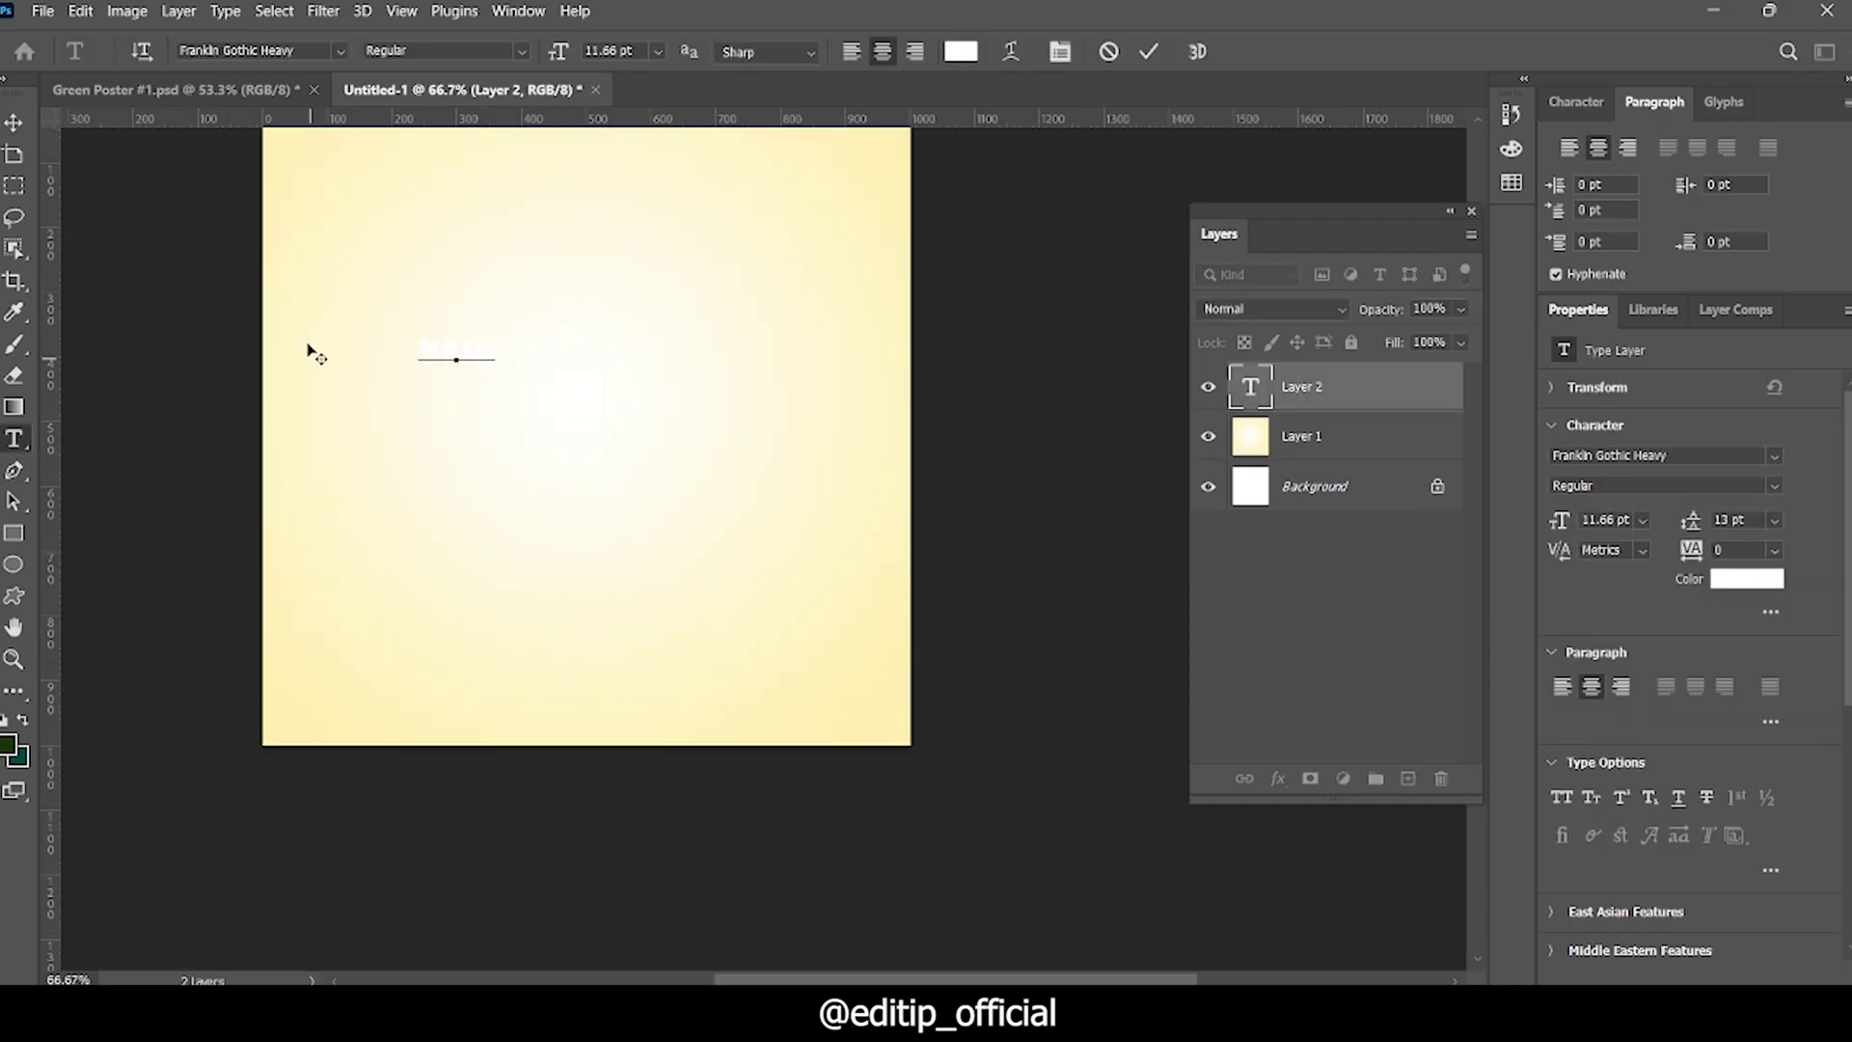
{"action": "key", "text": "ctrl+Return"}
Step: Enlarge the NATU text hugely and position it along the lower canvas
{"action": "key", "text": "v"}
{"action": "scroll", "coordinate": [558, 405], "scroll_direction": "up", "scroll_amount": 3}
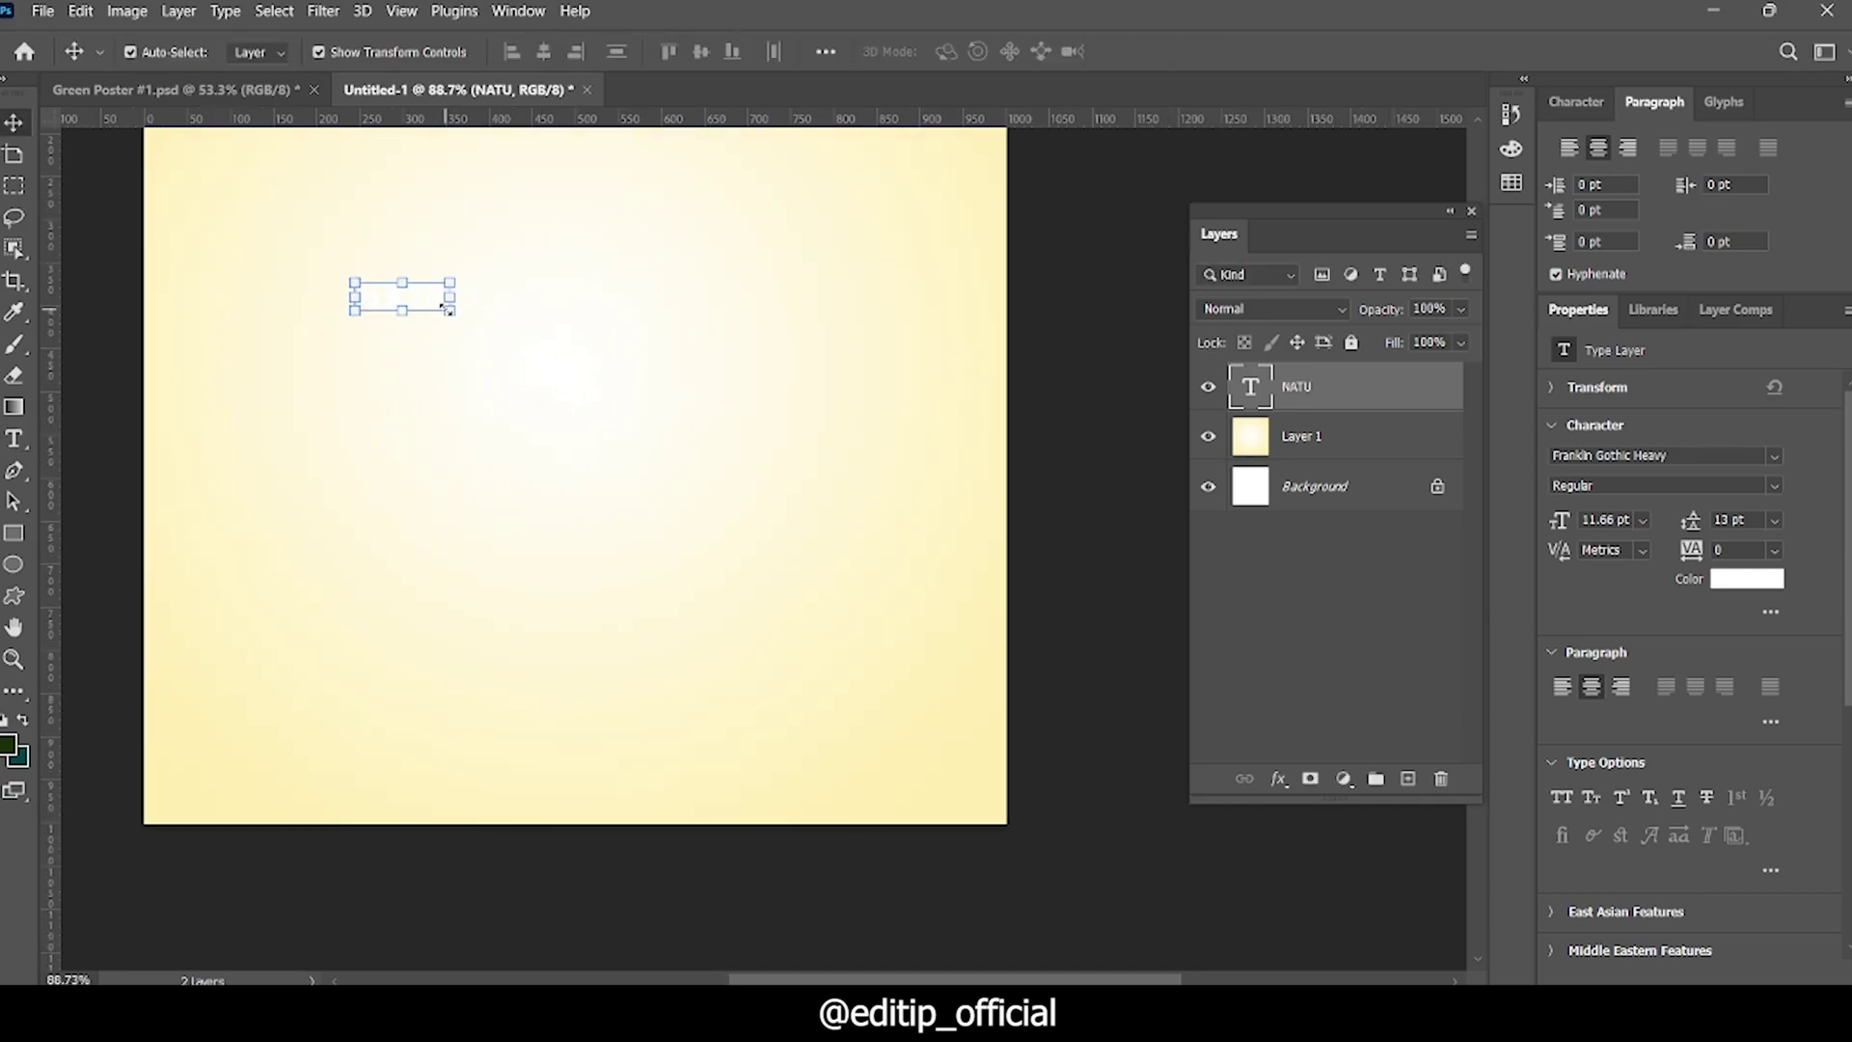
{"action": "left_click_drag", "start_coordinate": [450, 309], "coordinate": [1075, 612]}
{"action": "scroll", "coordinate": [643, 418], "scroll_direction": "down", "scroll_amount": 2}
{"action": "scroll", "coordinate": [843, 414], "scroll_direction": "up", "scroll_amount": 2}
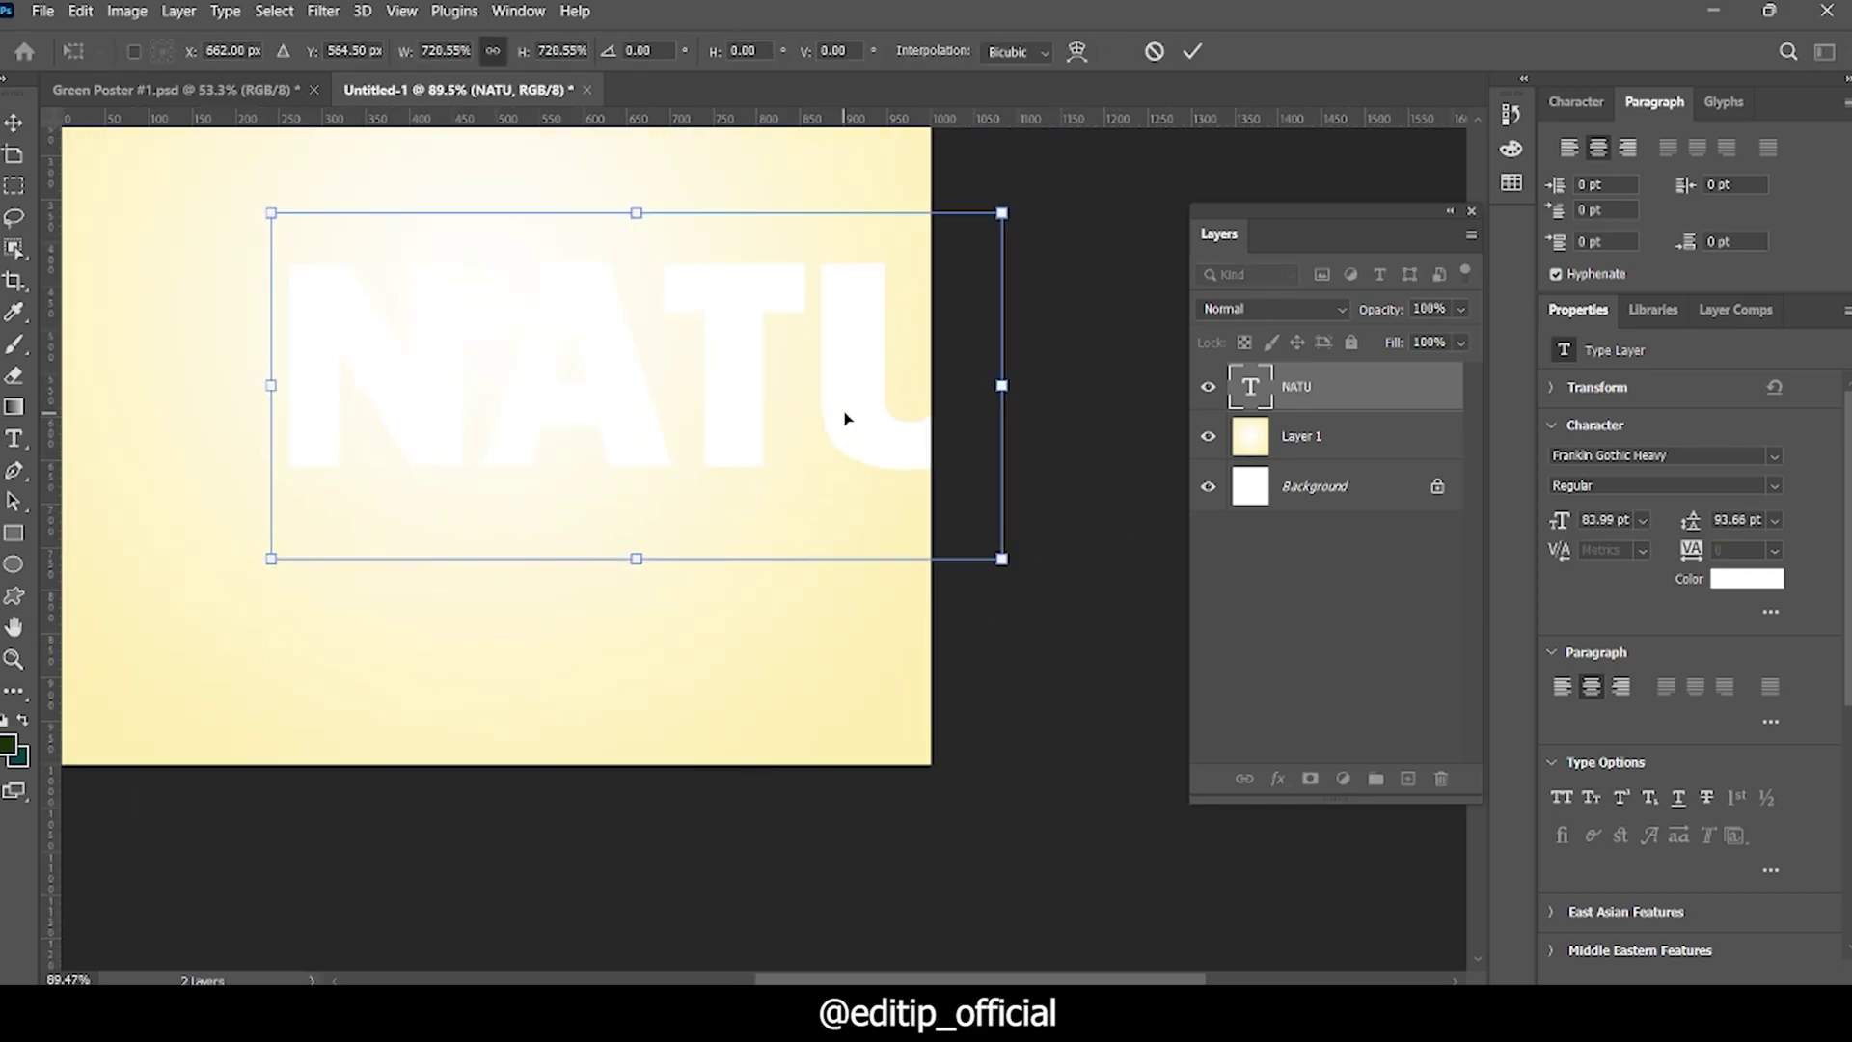
{"action": "scroll", "coordinate": [946, 406], "scroll_direction": "down", "scroll_amount": 2}
{"action": "mouse_move", "coordinate": [874, 432]}
{"action": "left_mouse_down"}
{"action": "mouse_move", "coordinate": [825, 598]}
{"action": "mouse_move", "coordinate": [736, 524]}
{"action": "mouse_move", "coordinate": [849, 613]}
{"action": "left_mouse_up"}
{"action": "scroll", "coordinate": [800, 570], "scroll_direction": "down", "scroll_amount": 2}
{"action": "left_click_drag", "start_coordinate": [788, 529], "coordinate": [759, 499]}
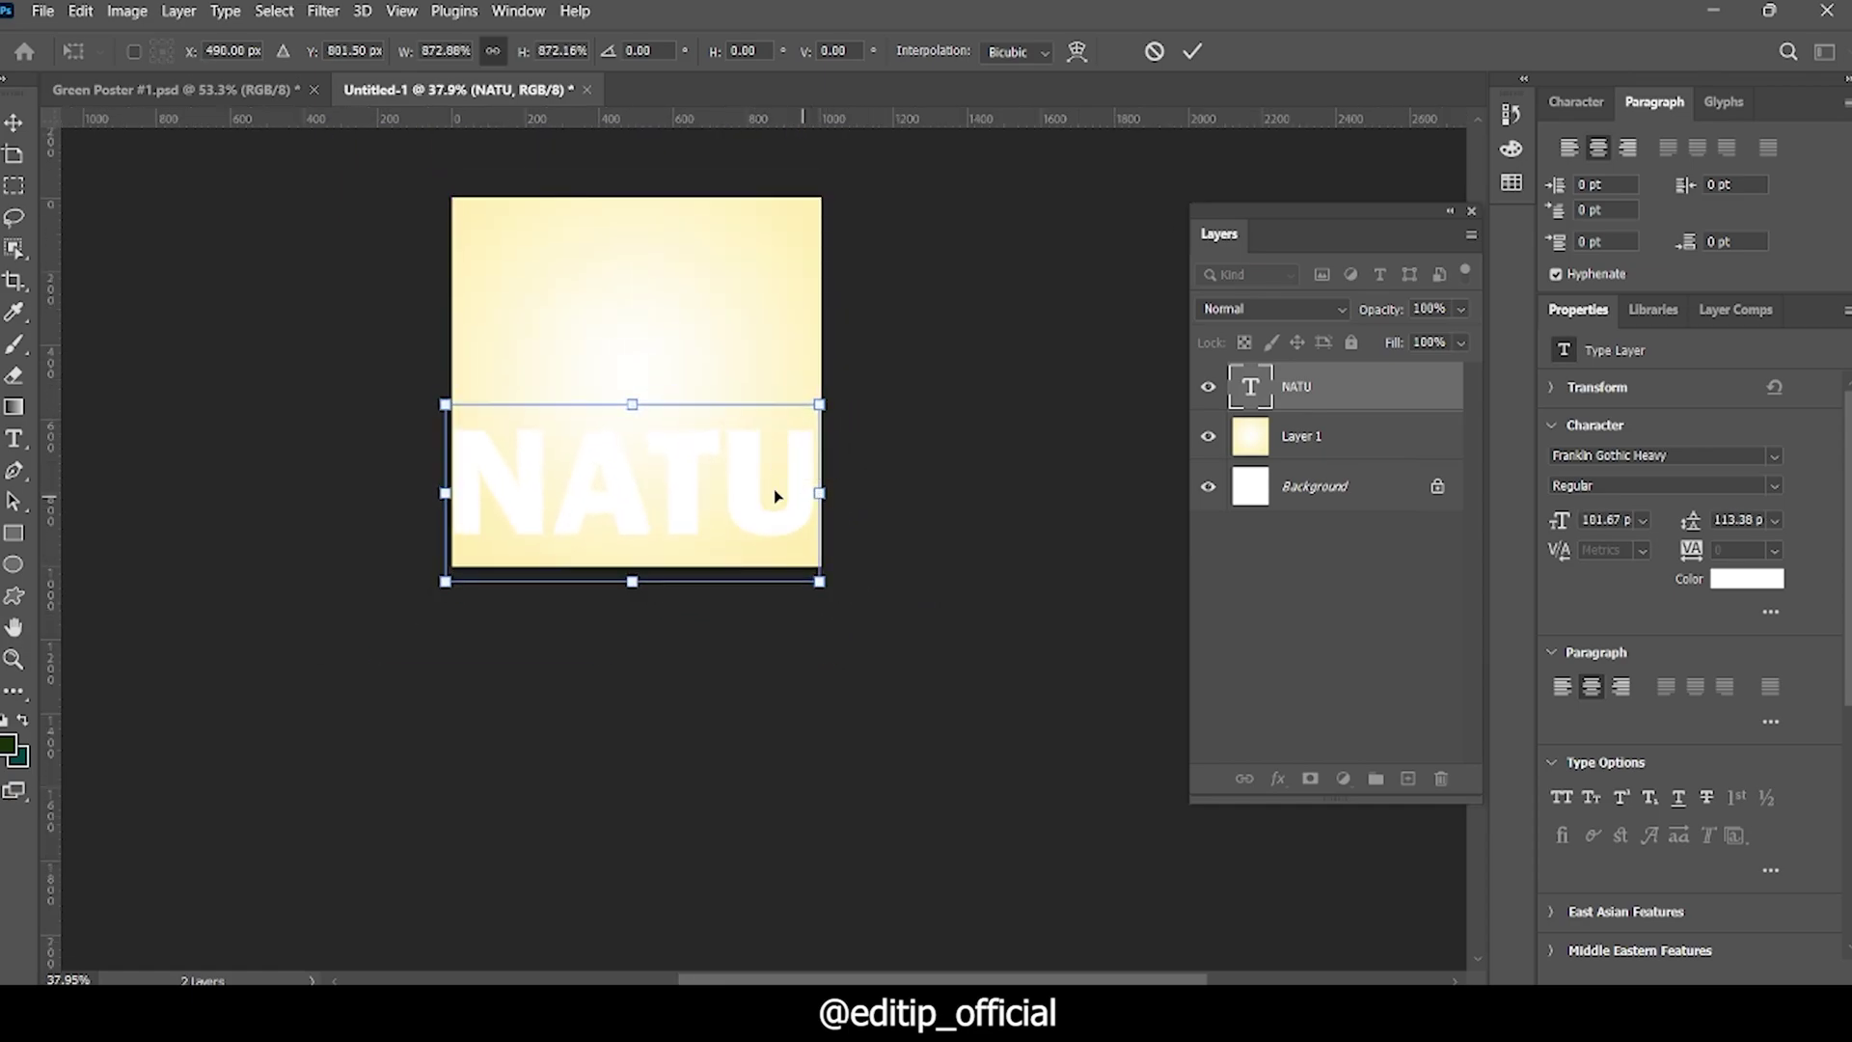
{"action": "left_click", "coordinate": [1194, 55]}
{"action": "scroll", "coordinate": [769, 415], "scroll_direction": "up", "scroll_amount": 2}
{"action": "left_click_drag", "start_coordinate": [637, 527], "coordinate": [642, 541]}
{"action": "left_click", "coordinate": [941, 594]}
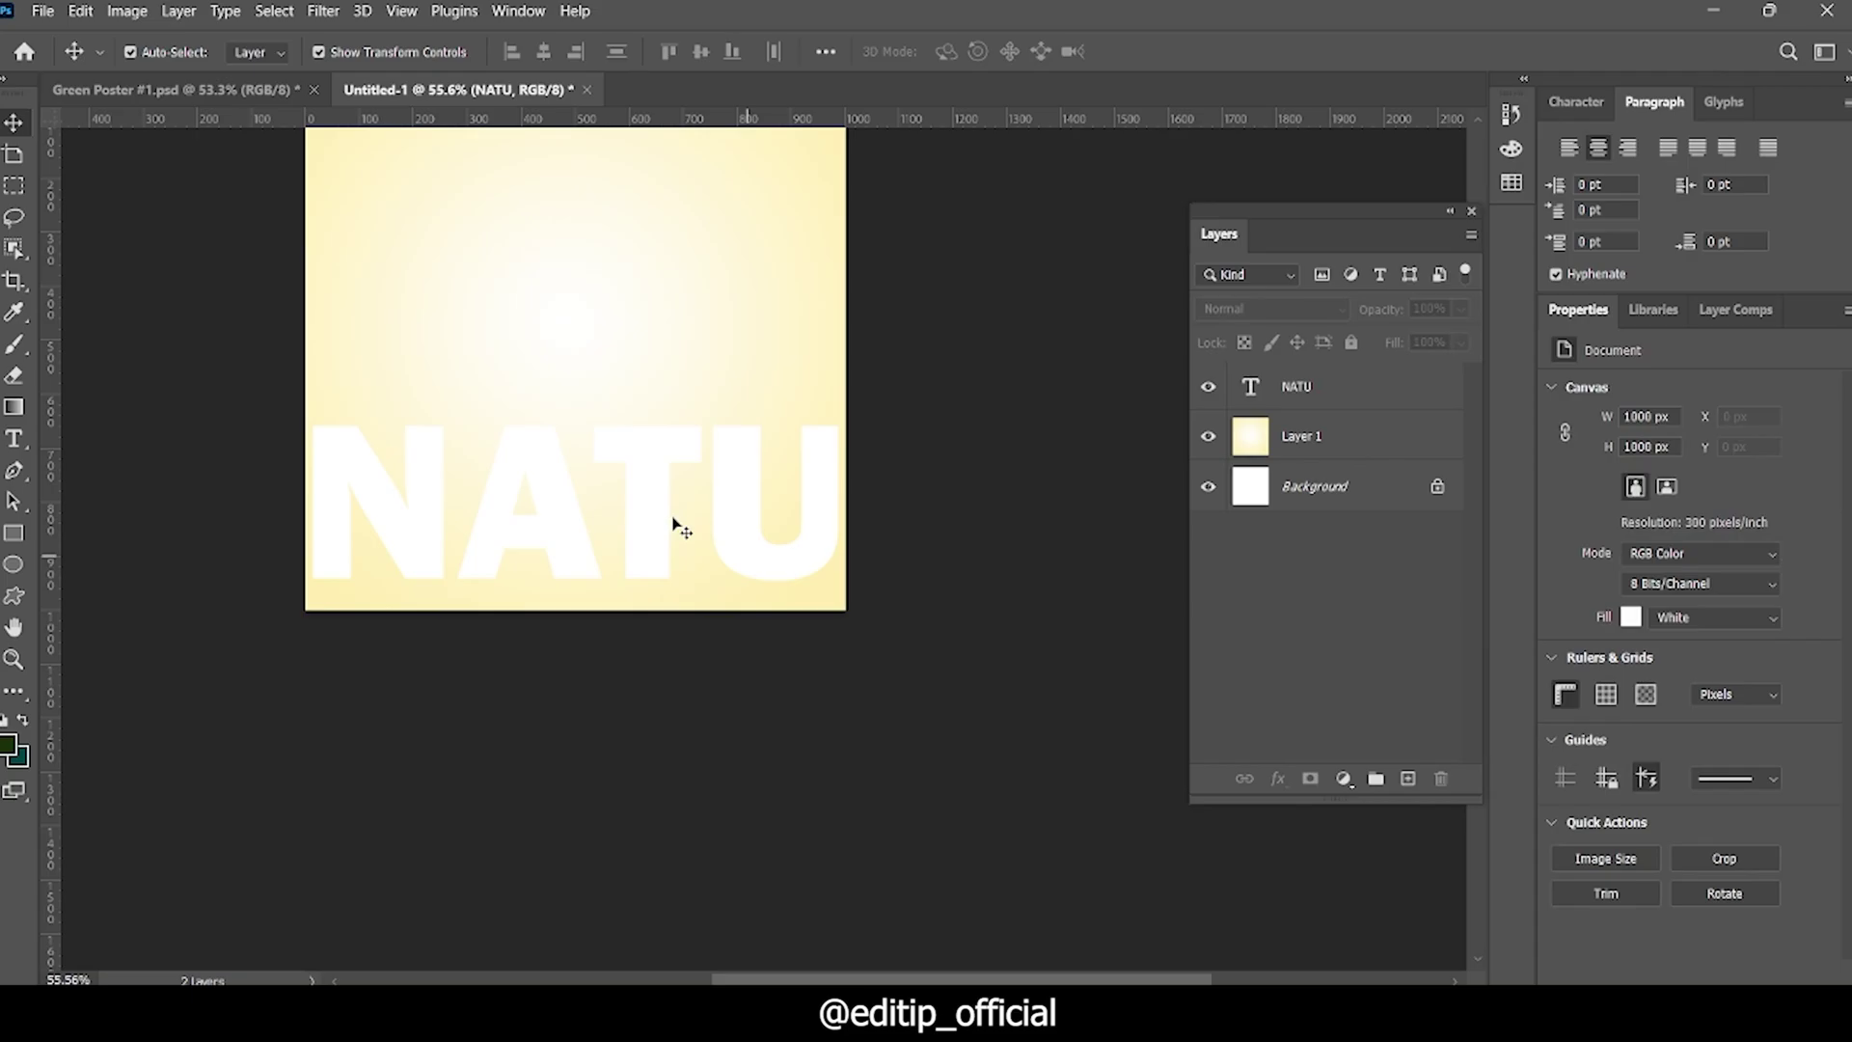
{"action": "left_click", "coordinate": [791, 569]}
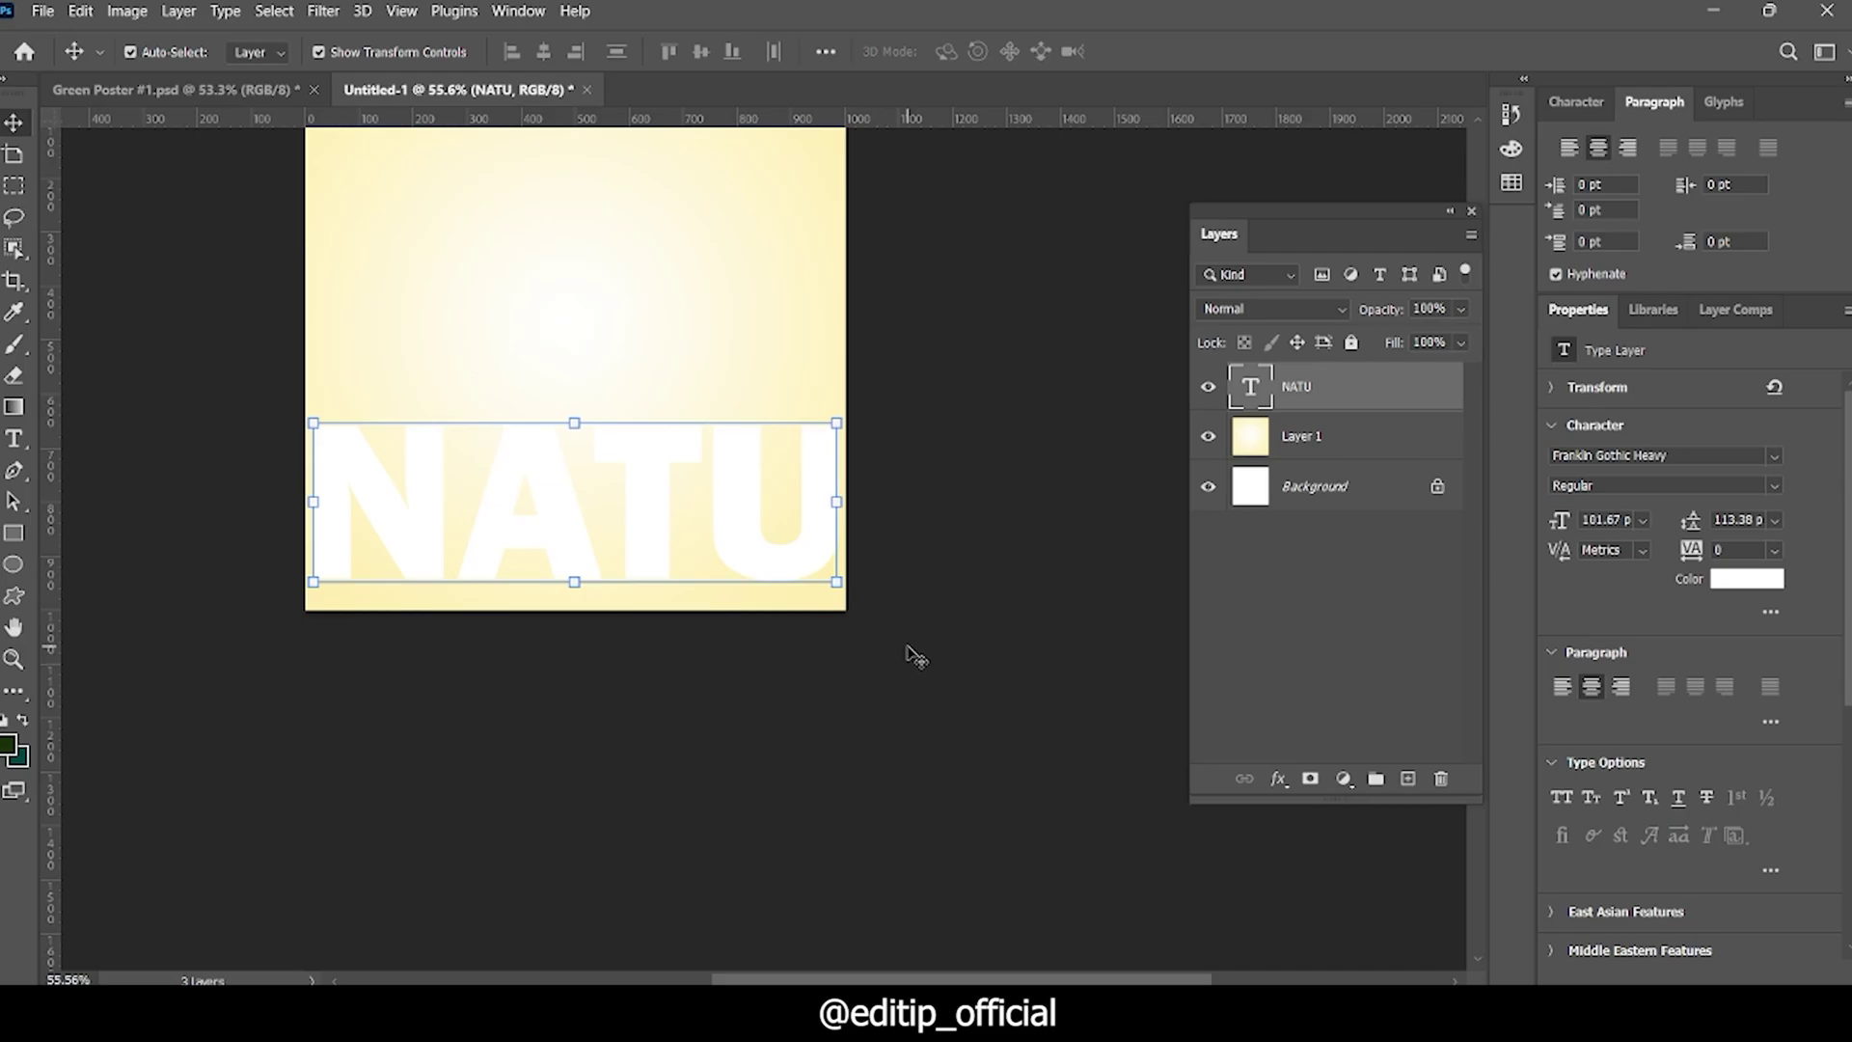
Step: Bring up the NATU layer's Layer Style dialog at Blending Options, no effects enabled
{"action": "double_click", "coordinate": [1386, 400]}
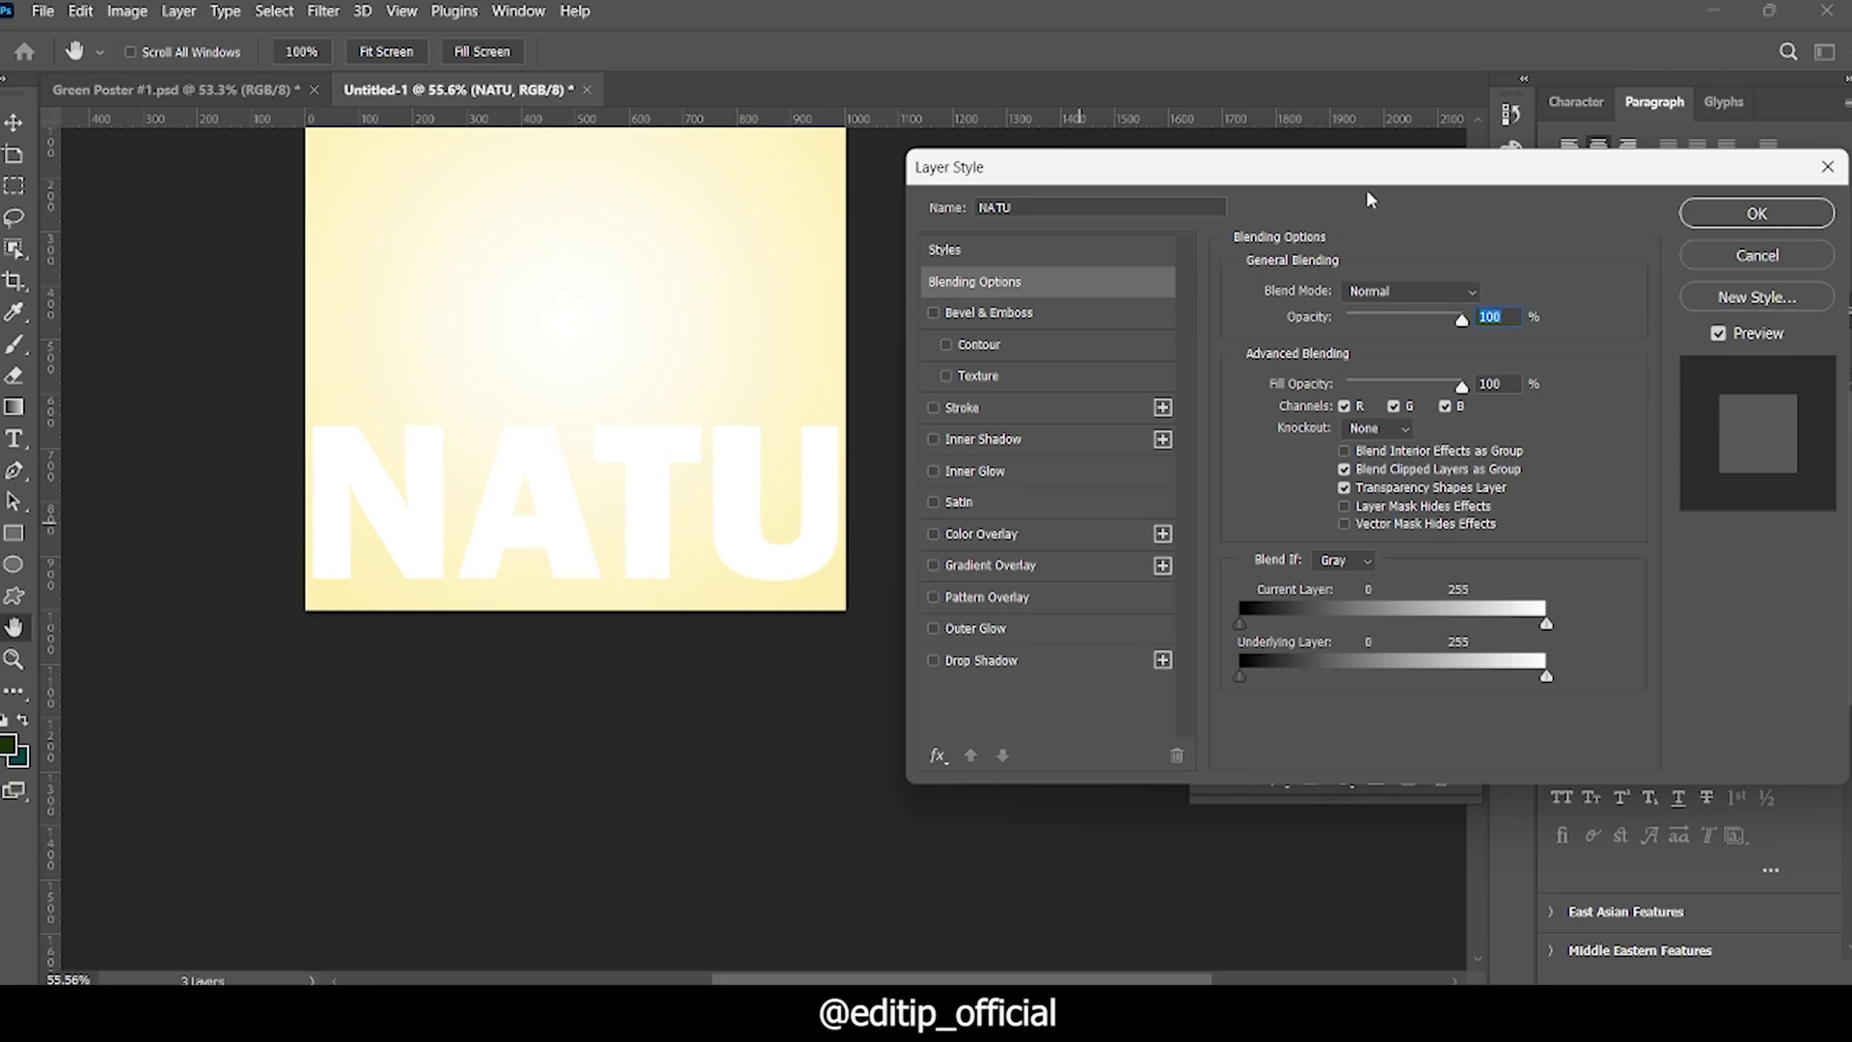
{"action": "left_click", "coordinate": [1757, 213]}
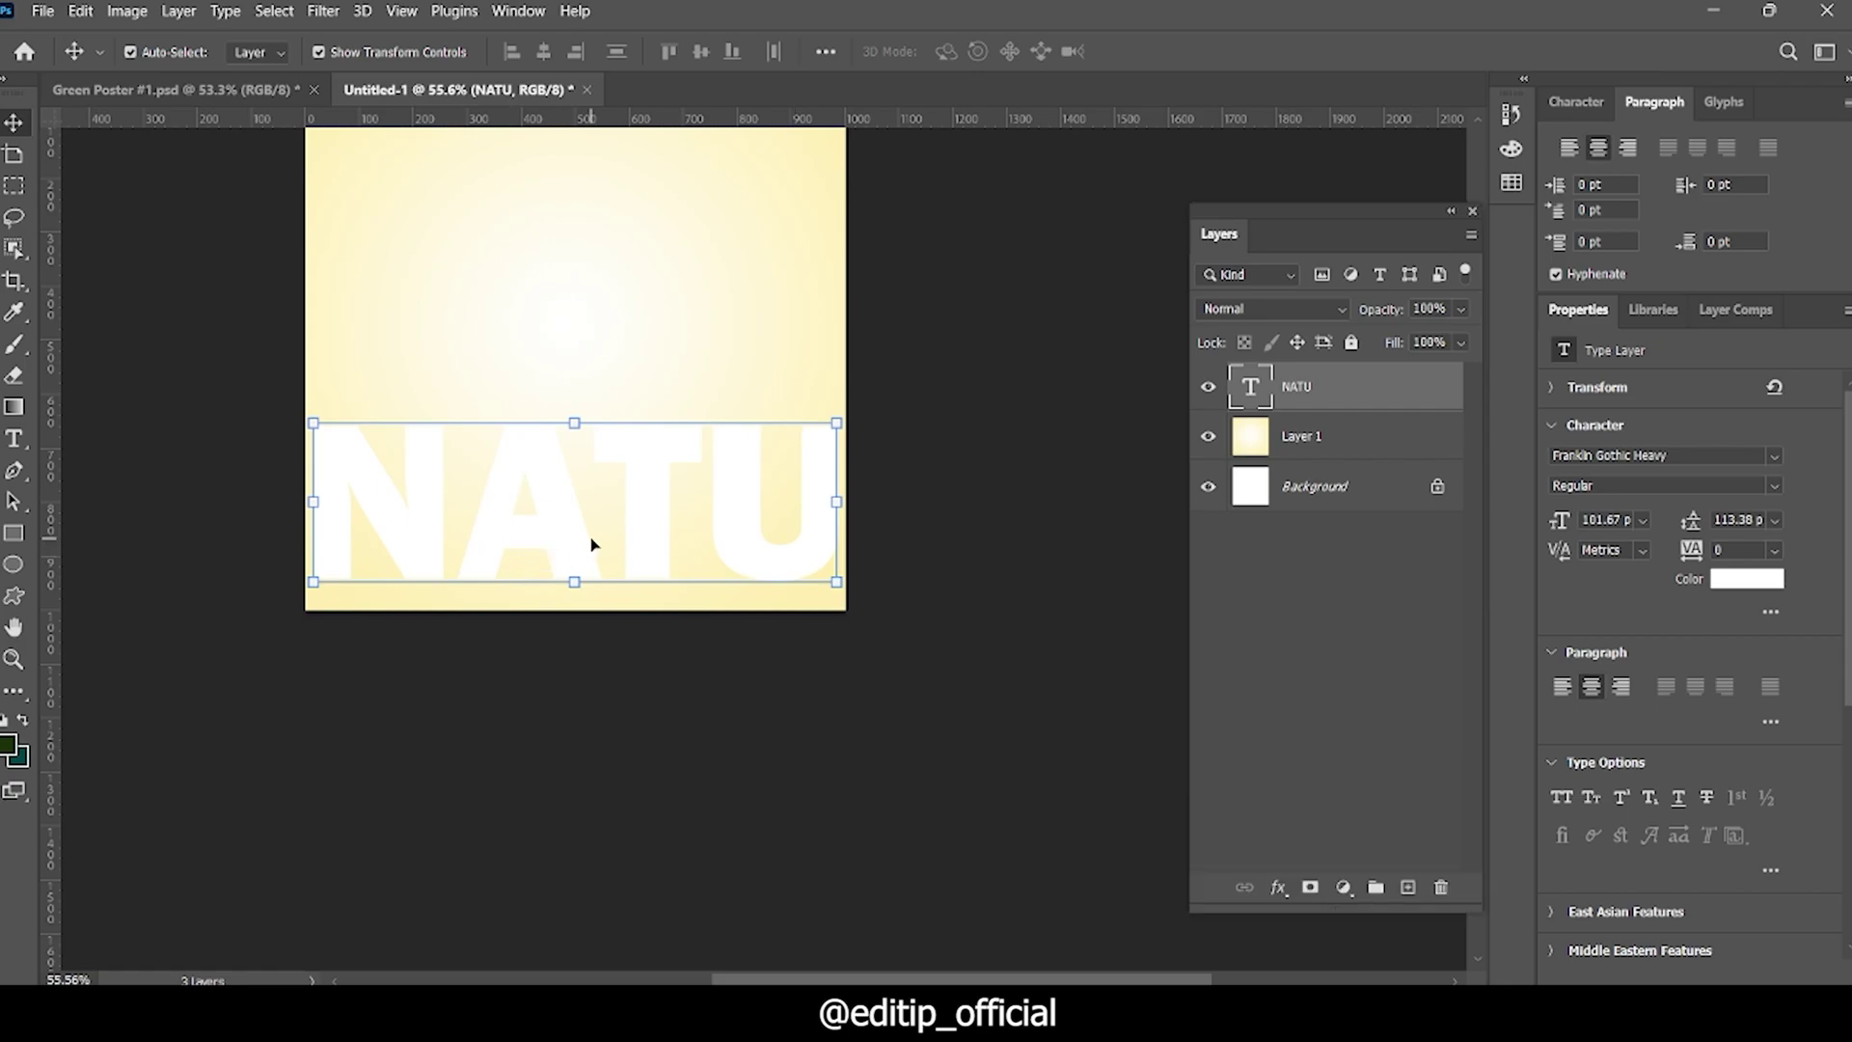
{"action": "scroll", "coordinate": [1158, 566], "scroll_direction": "up", "scroll_amount": 1}
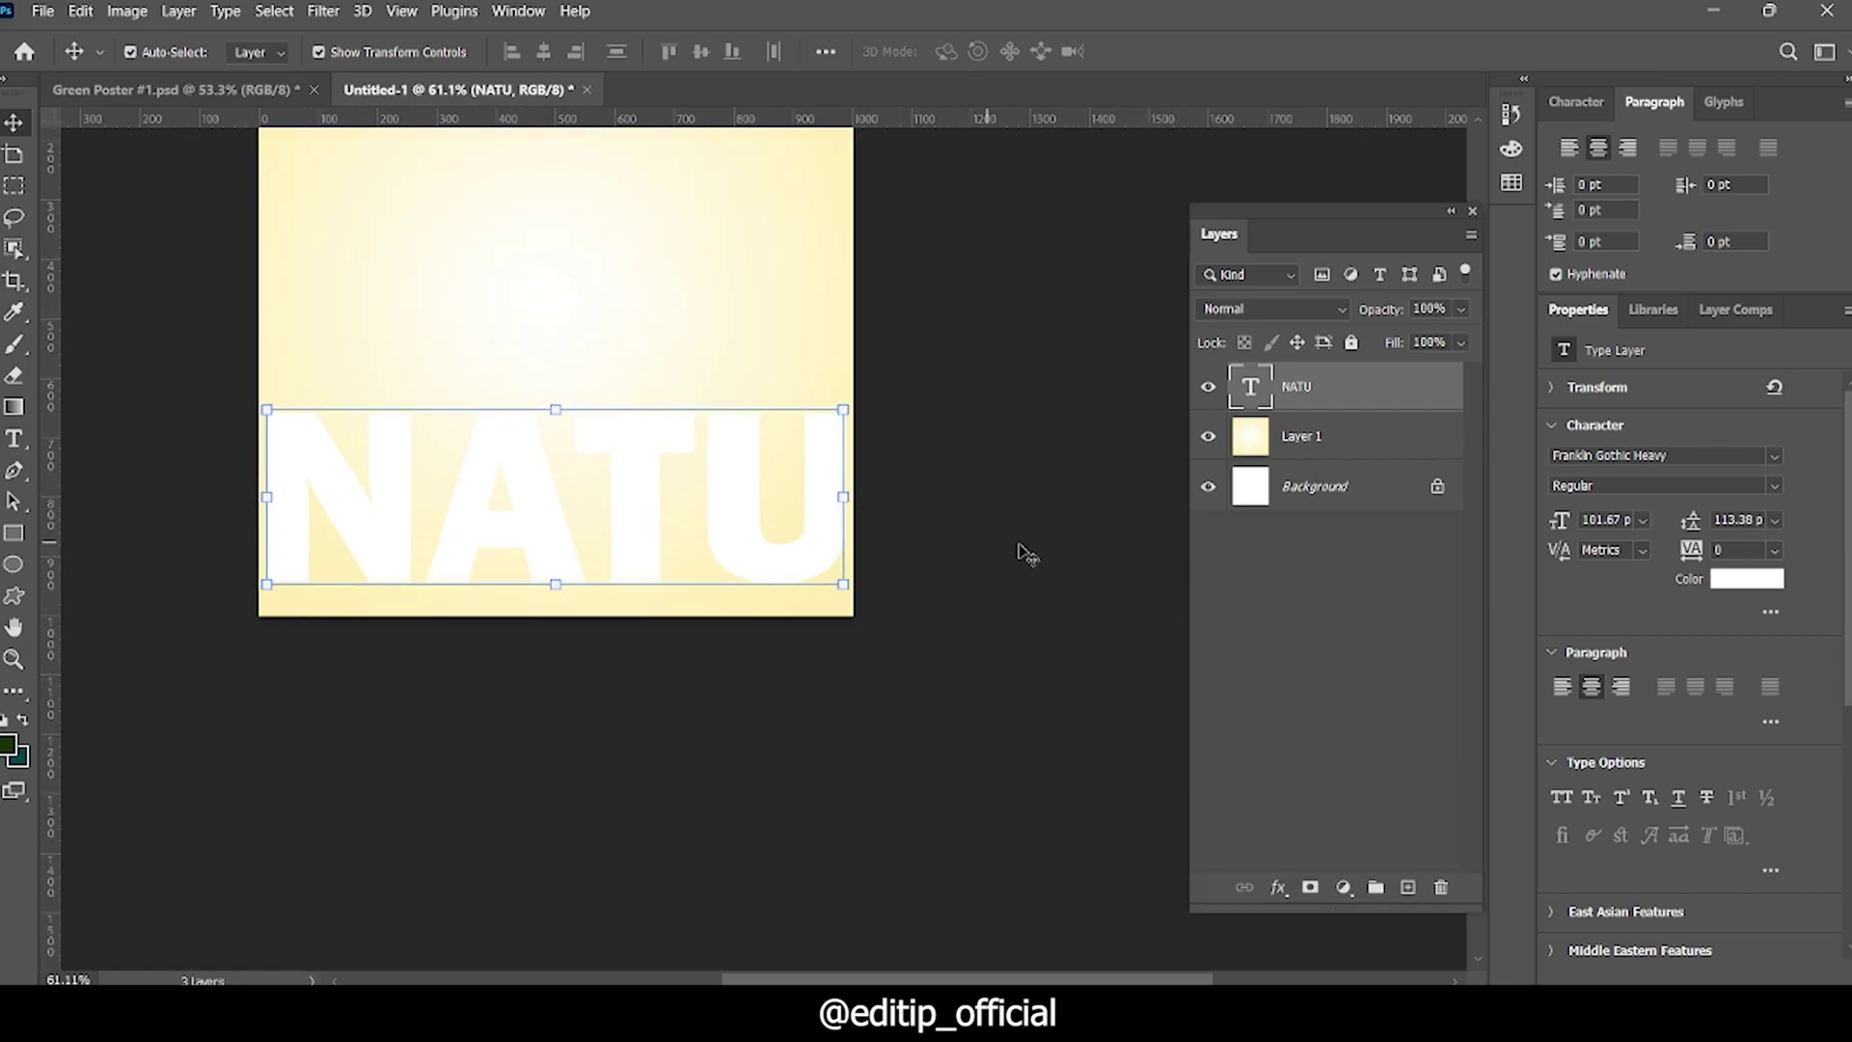
{"action": "double_click", "coordinate": [1357, 397]}
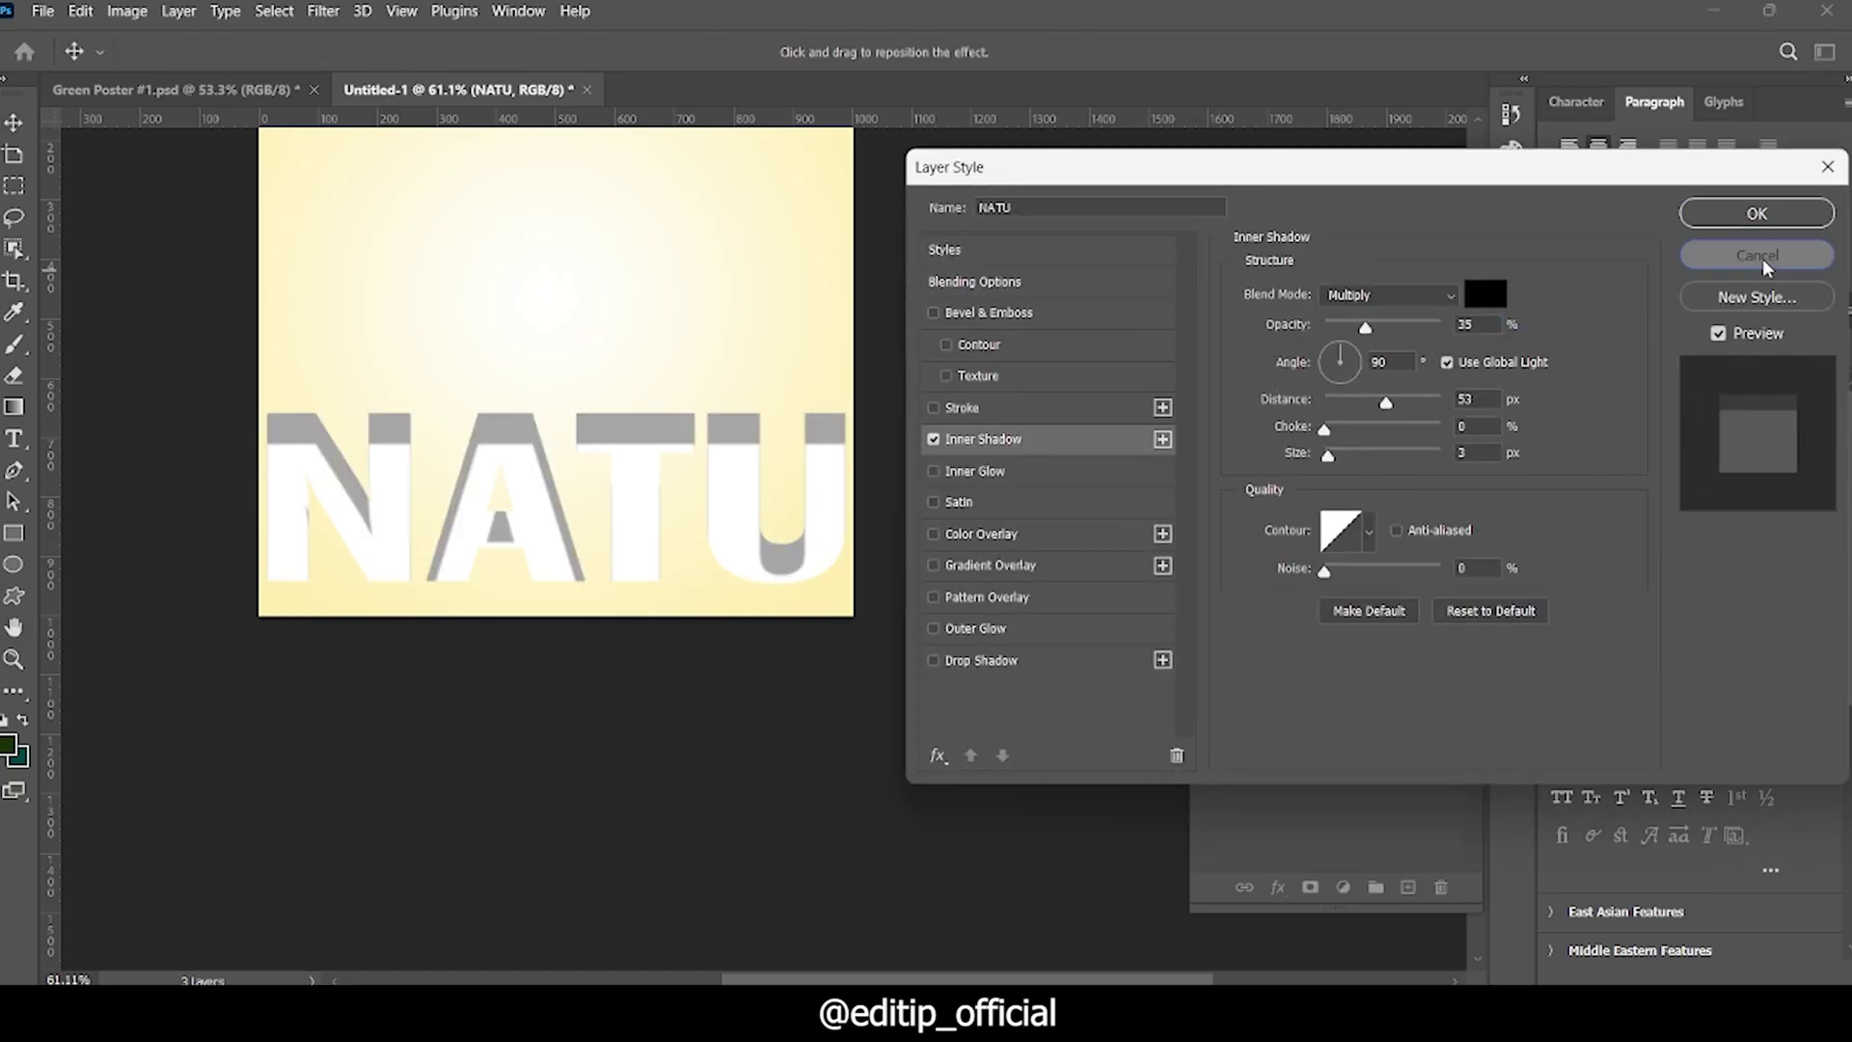
{"action": "left_click", "coordinate": [1756, 254]}
{"action": "double_click", "coordinate": [1385, 398]}
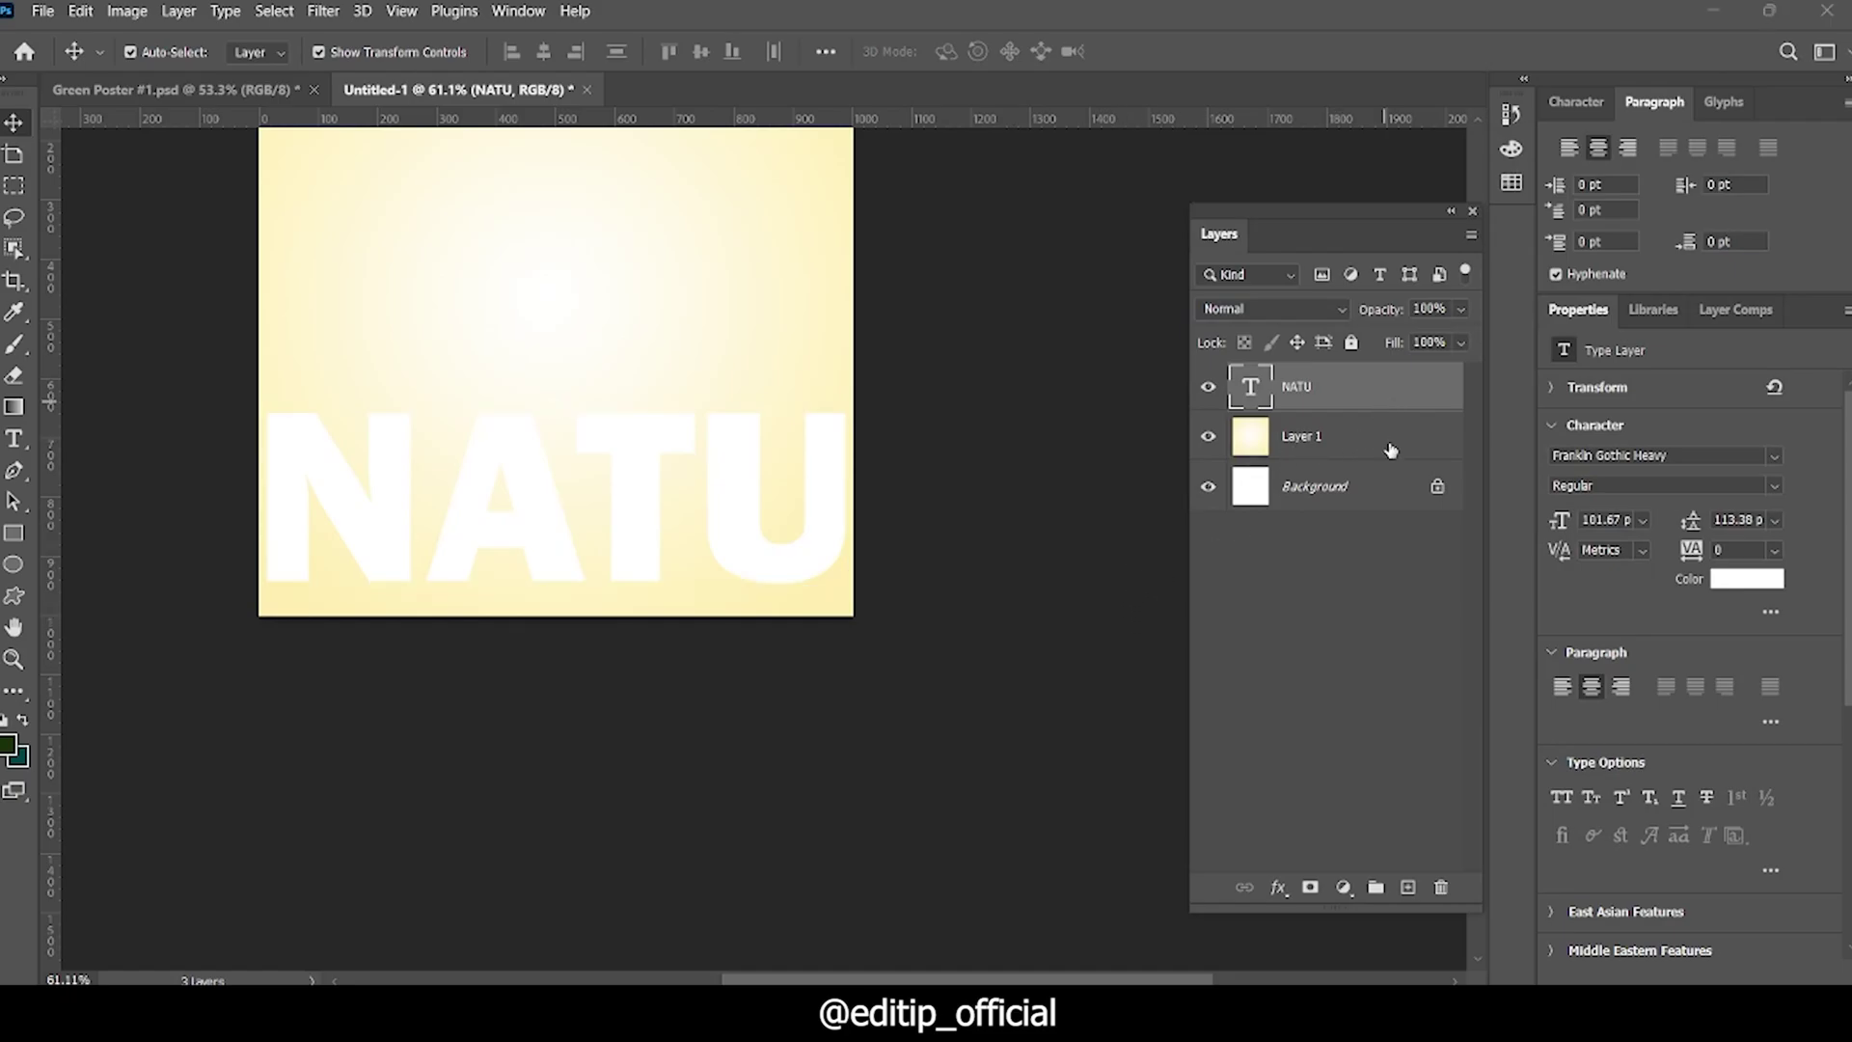
{"action": "left_click_drag", "start_coordinate": [1323, 164], "coordinate": [1370, 188]}
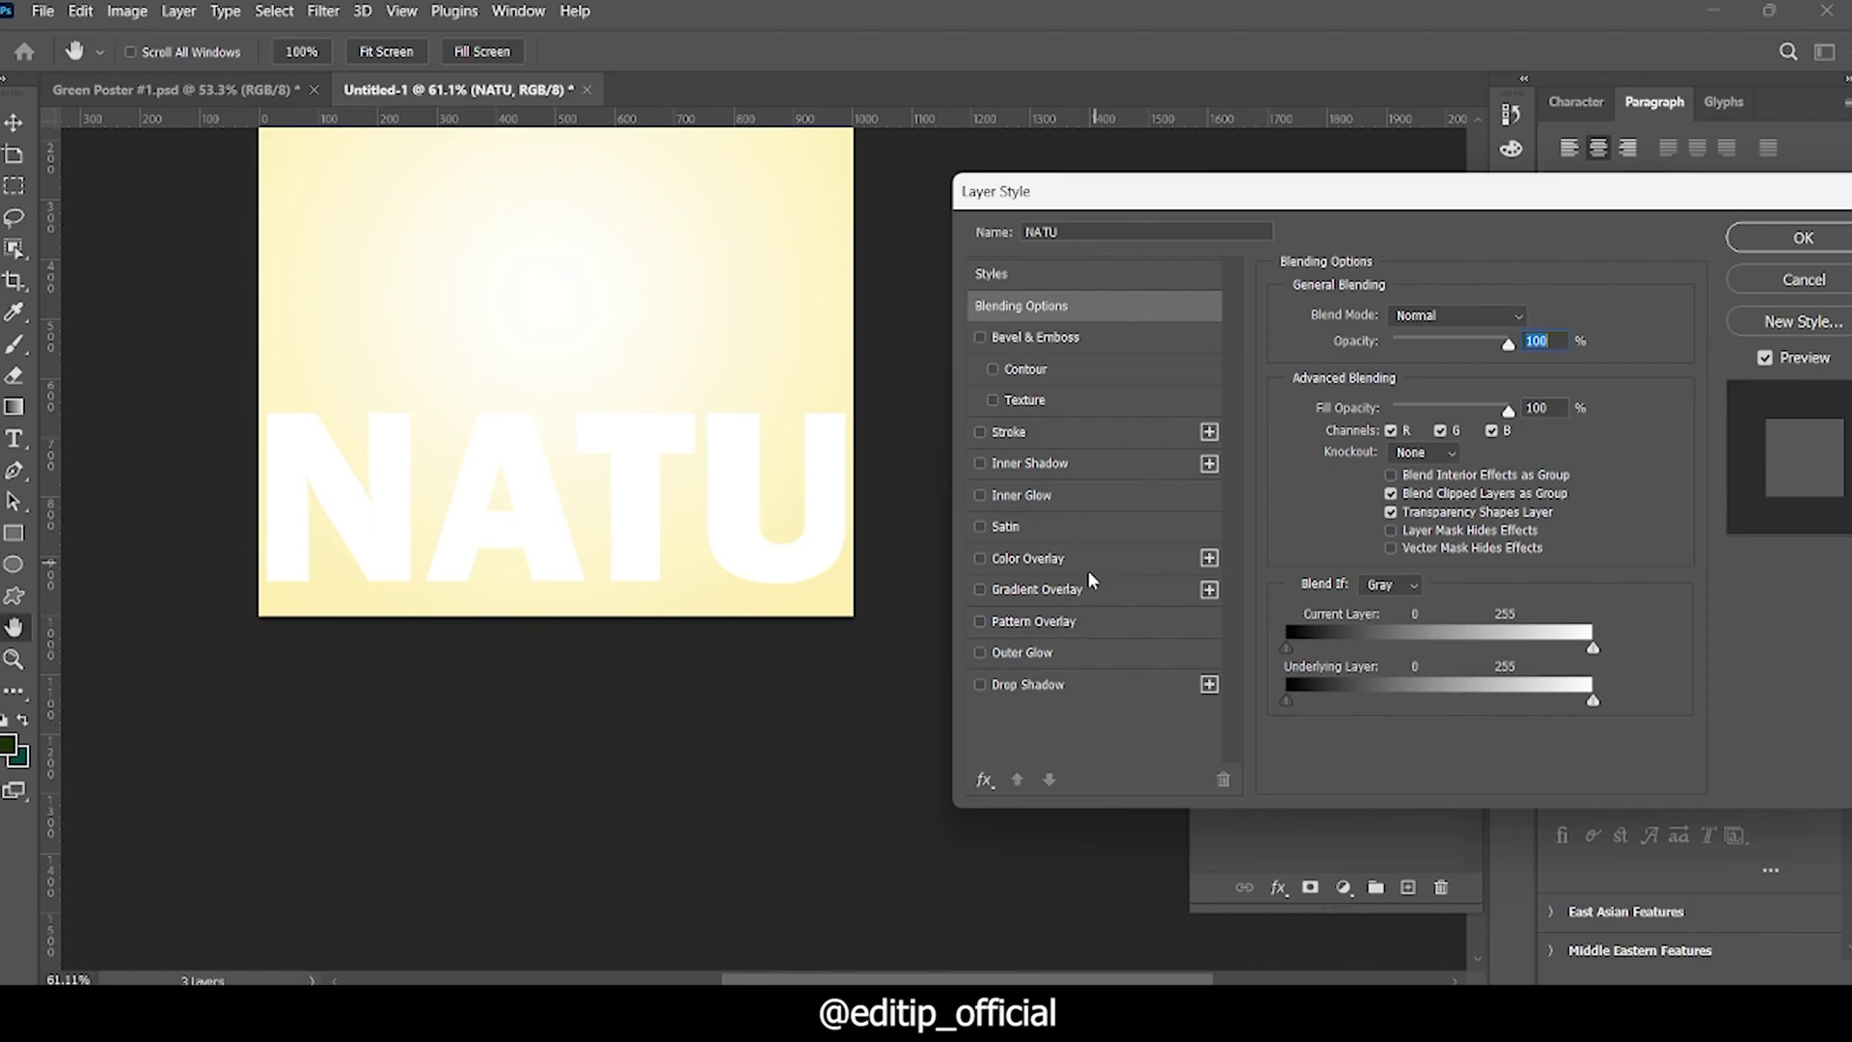
Step: Enable Gradient Overlay on NATU: Multiply, Linear, Reverse, angle -87, scale 46%
{"action": "left_click", "coordinate": [981, 589]}
{"action": "left_click_drag", "start_coordinate": [1461, 209], "coordinate": [1472, 191]}
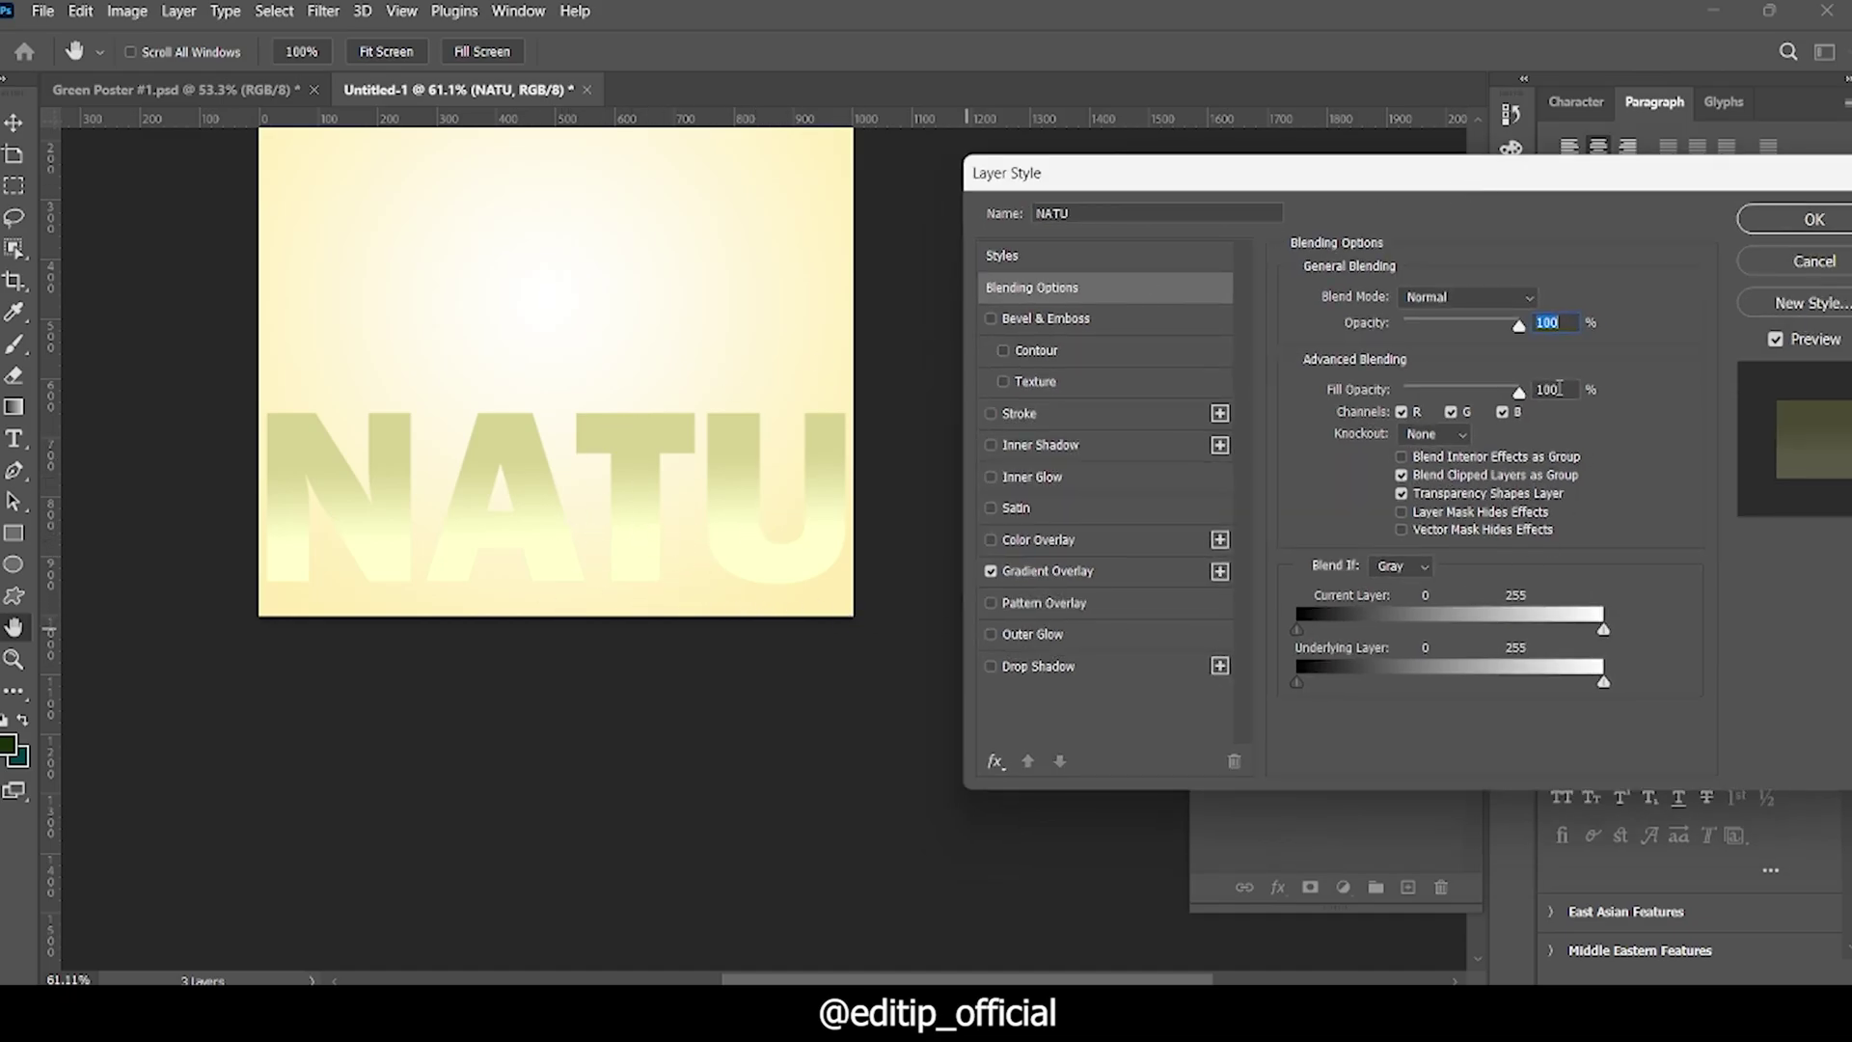
{"action": "left_click_drag", "start_coordinate": [1518, 181], "coordinate": [1511, 183]}
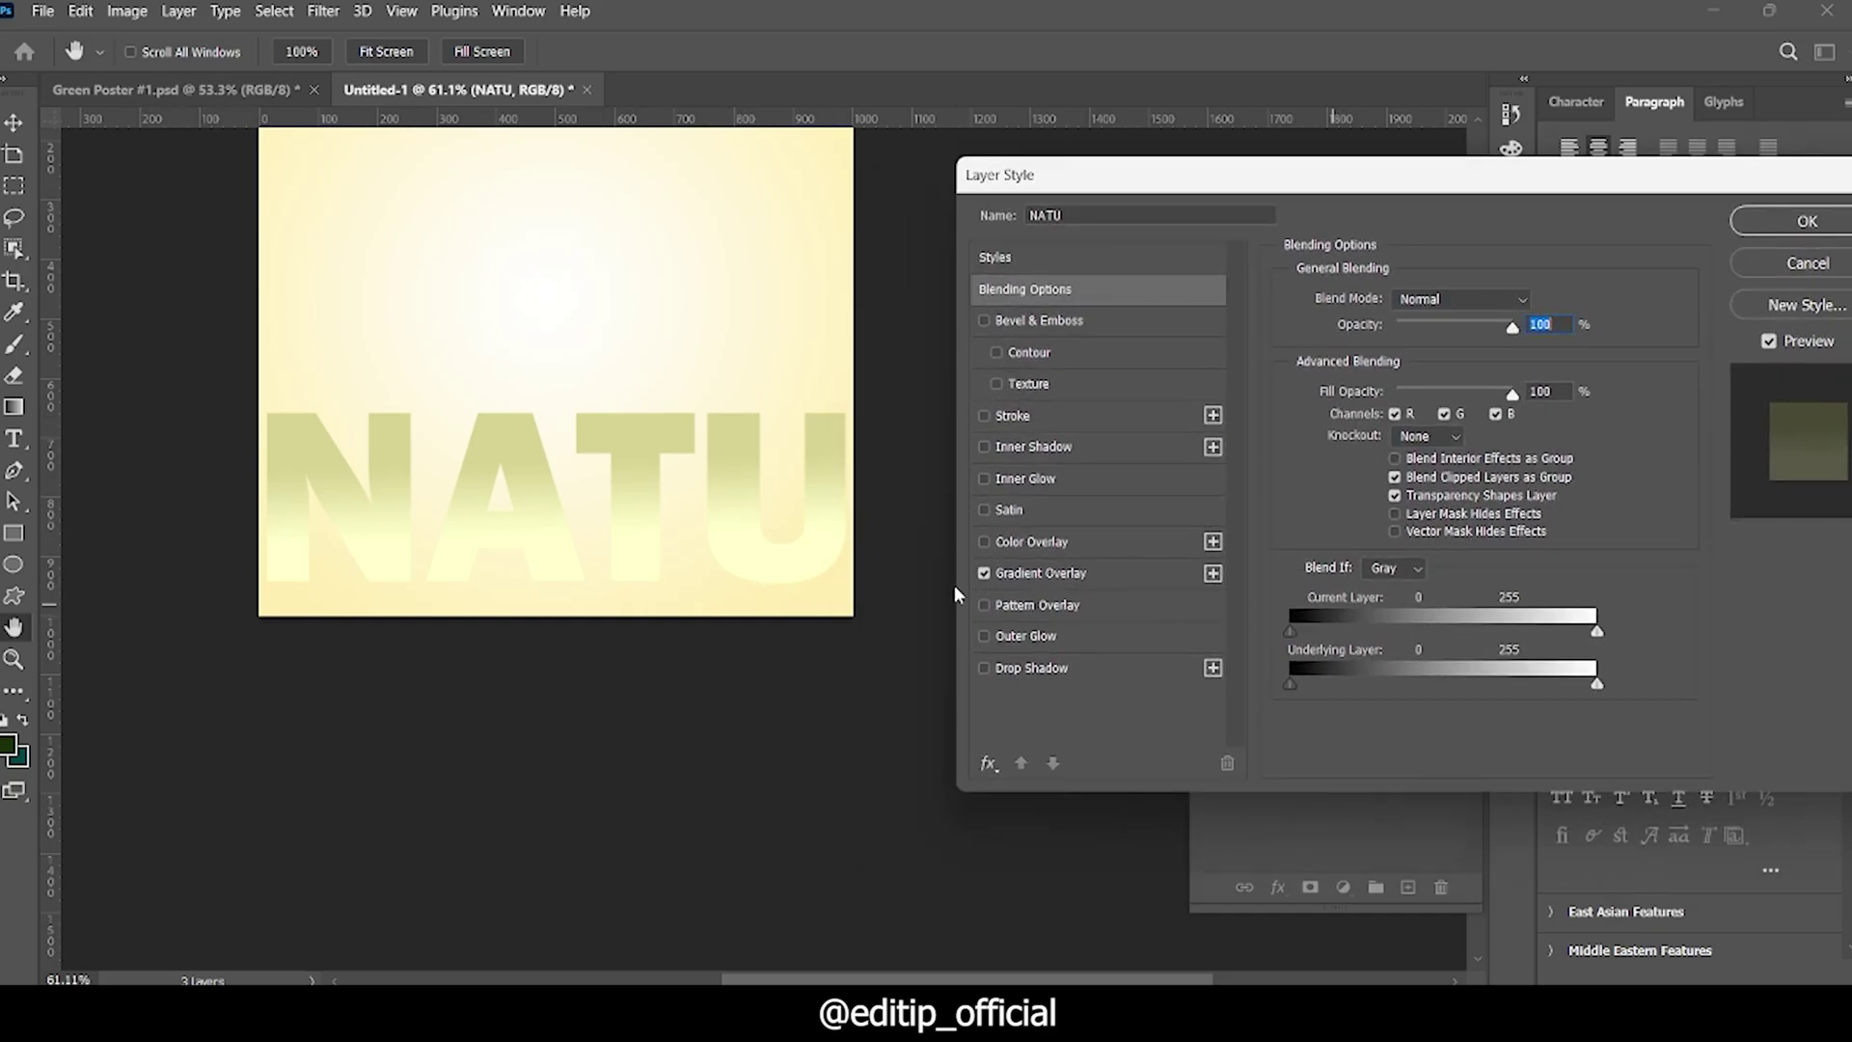
{"action": "left_click", "coordinate": [1130, 577]}
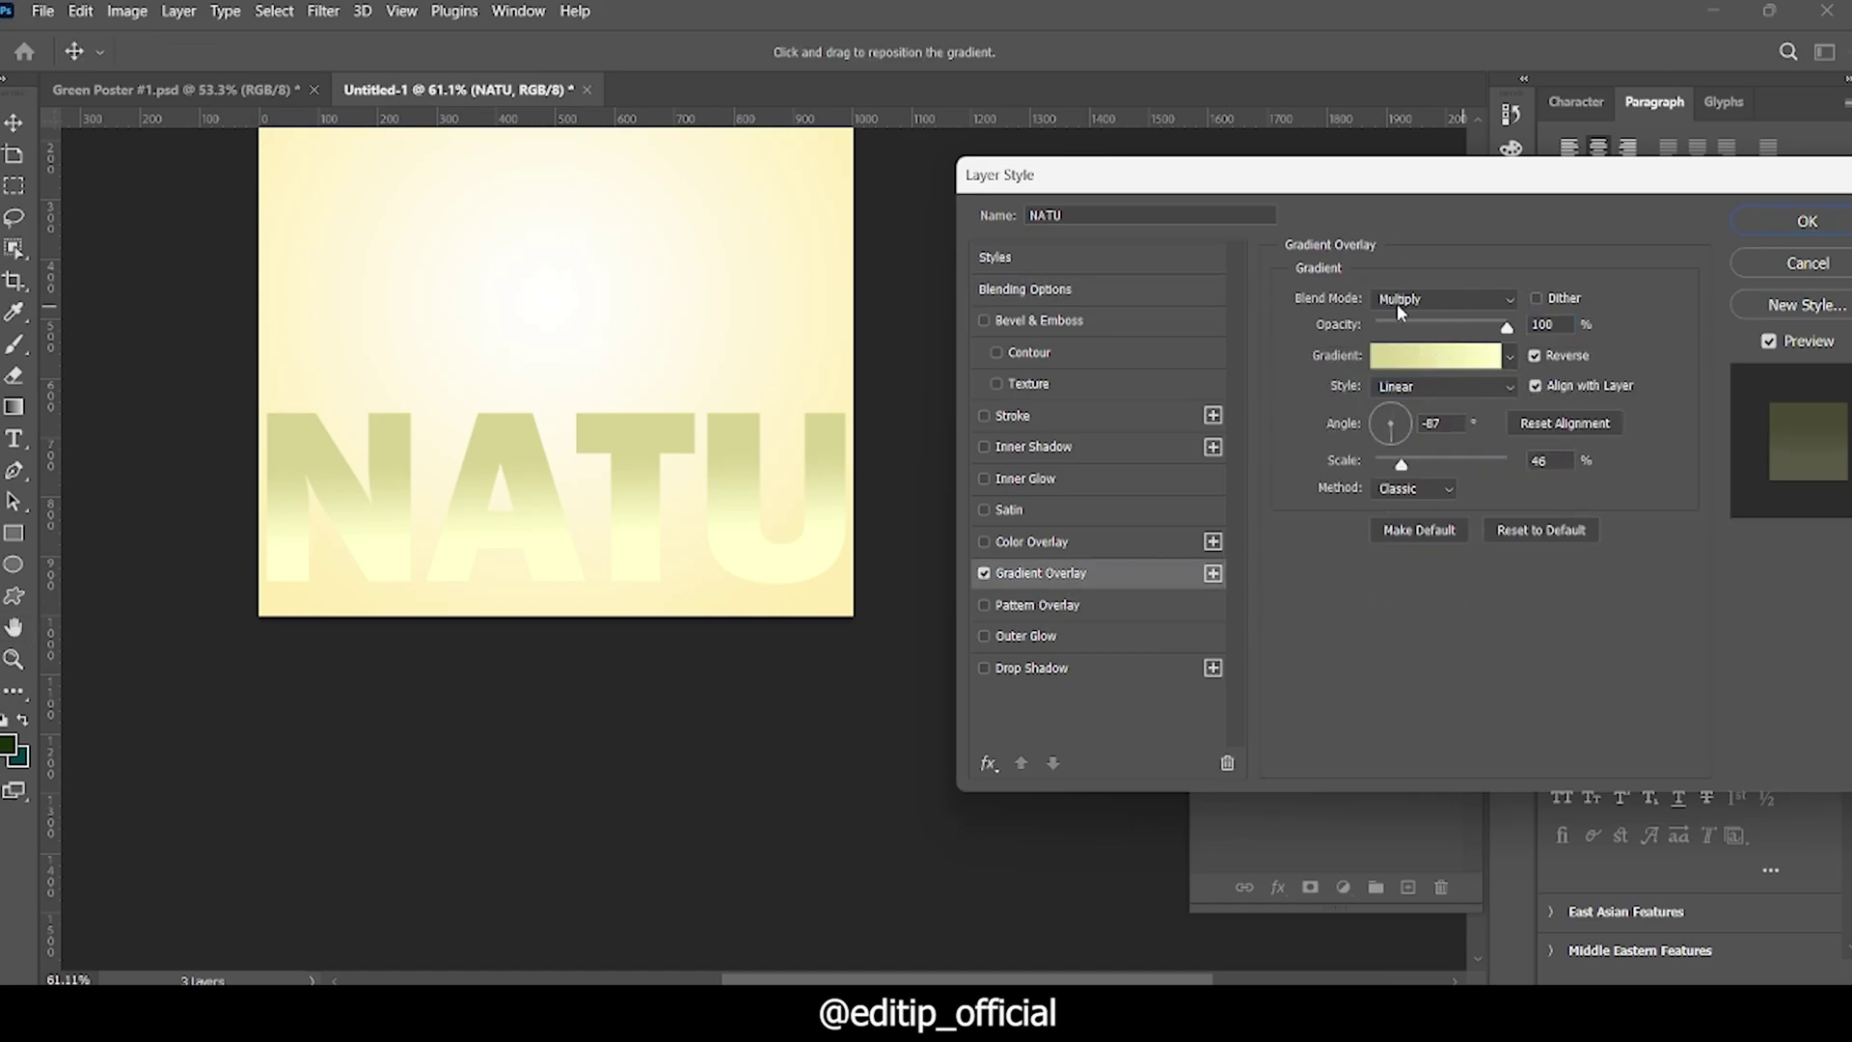
{"action": "key", "text": "Tab"}
Step: Set the NATU gradient's left stop to a cream sampled from the background
{"action": "left_click", "coordinate": [1439, 361]}
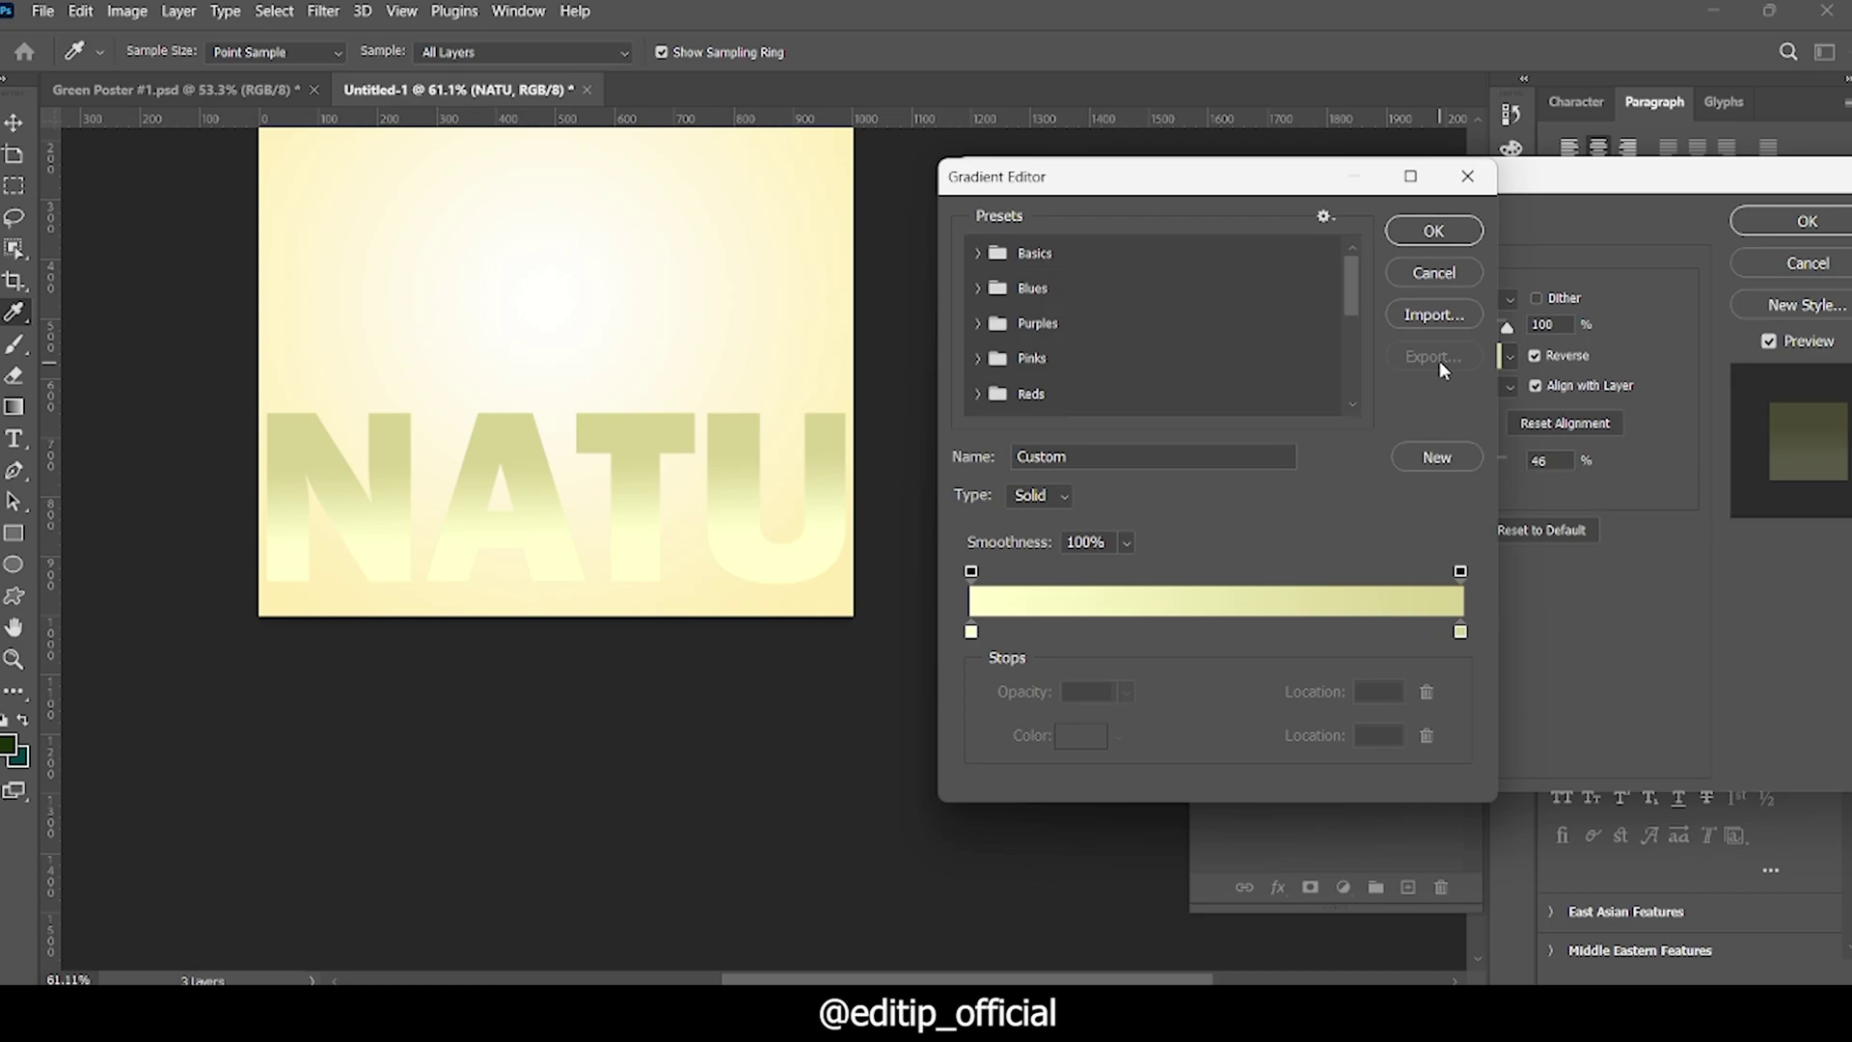
{"action": "left_click_drag", "start_coordinate": [1260, 183], "coordinate": [1207, 181]}
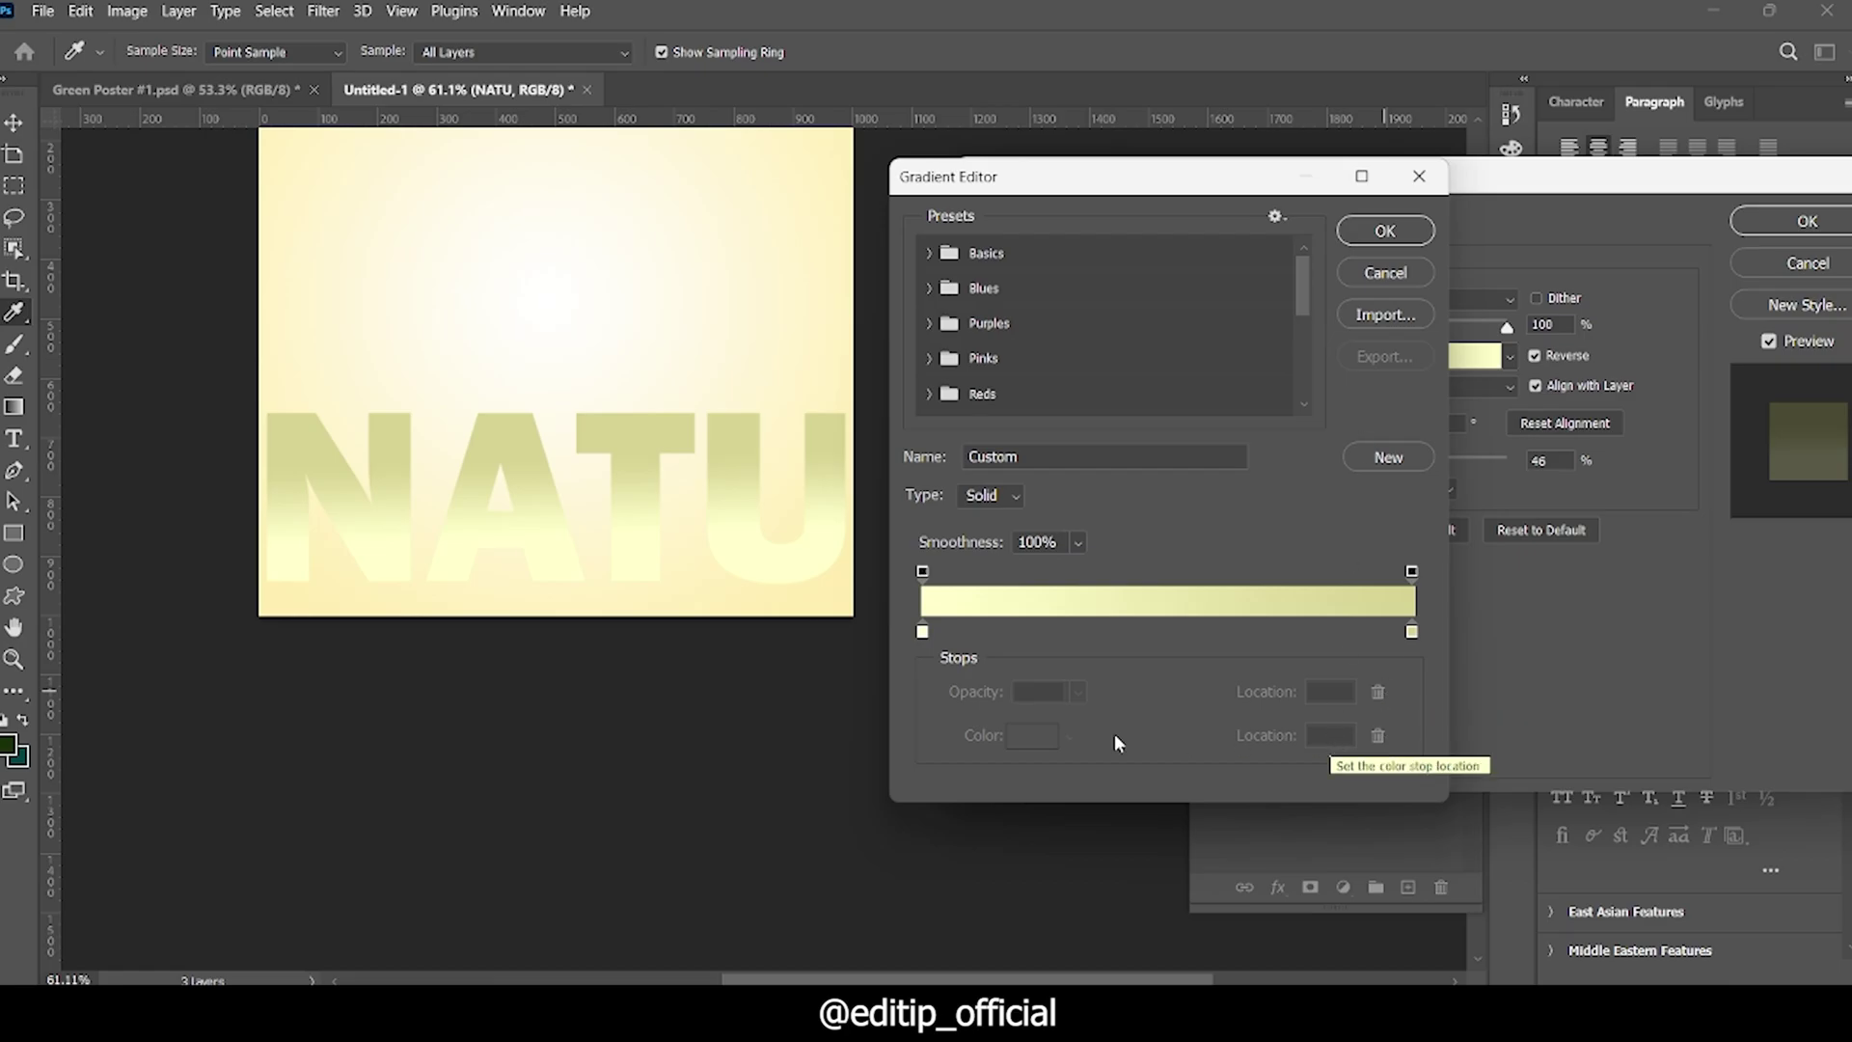
{"action": "double_click", "coordinate": [924, 632]}
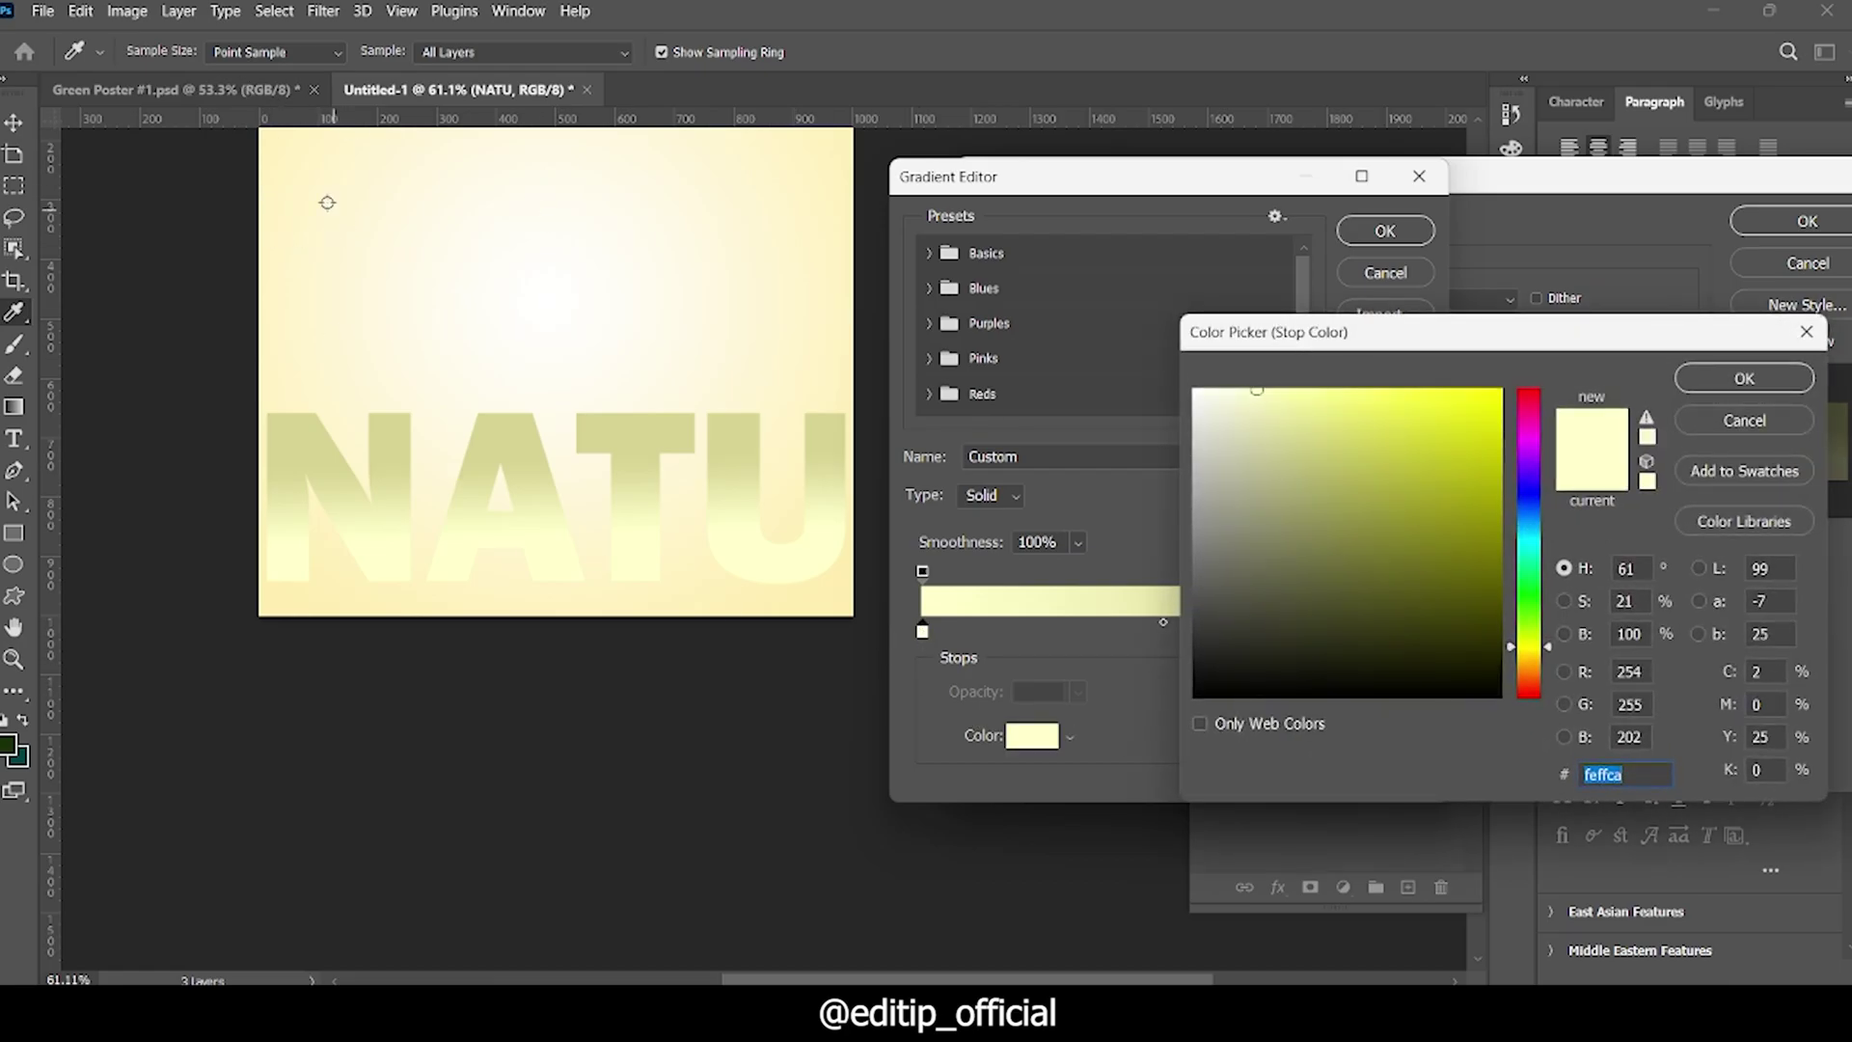
{"action": "left_click", "coordinate": [277, 196]}
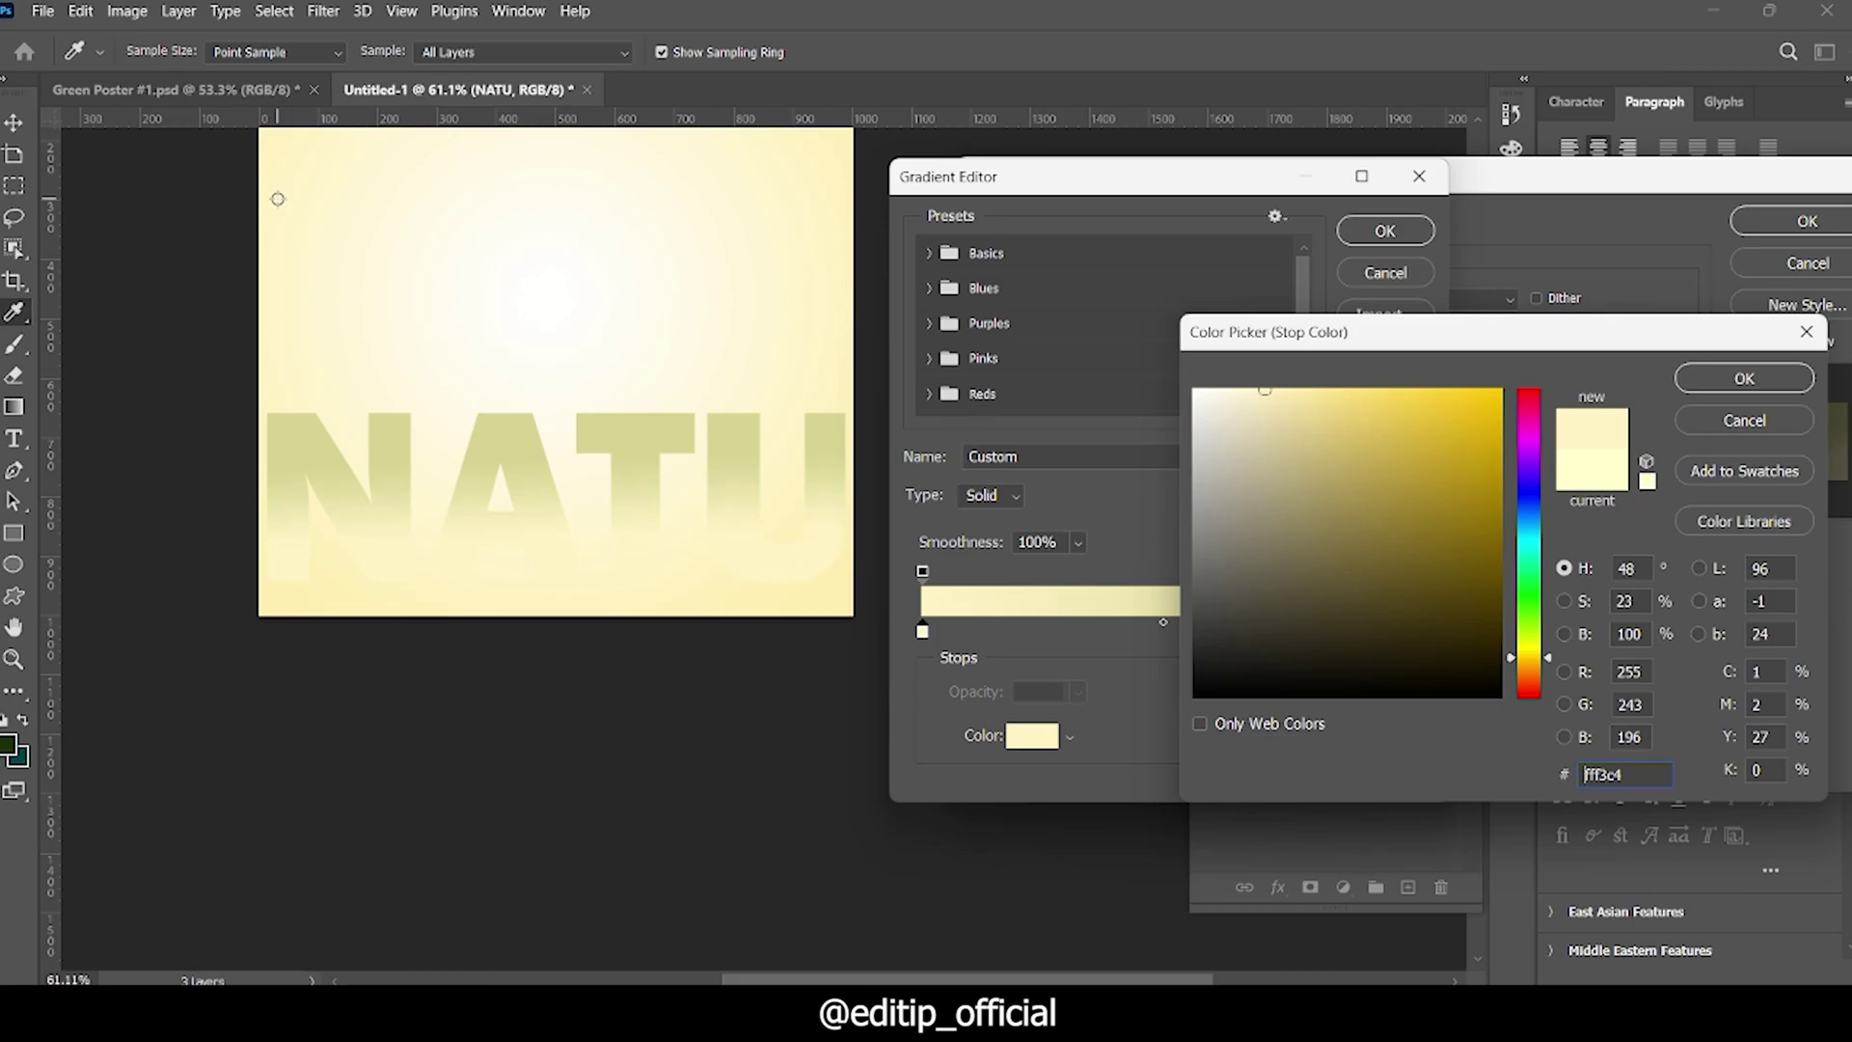
{"action": "left_click", "coordinate": [272, 199]}
{"action": "left_click", "coordinate": [1745, 379]}
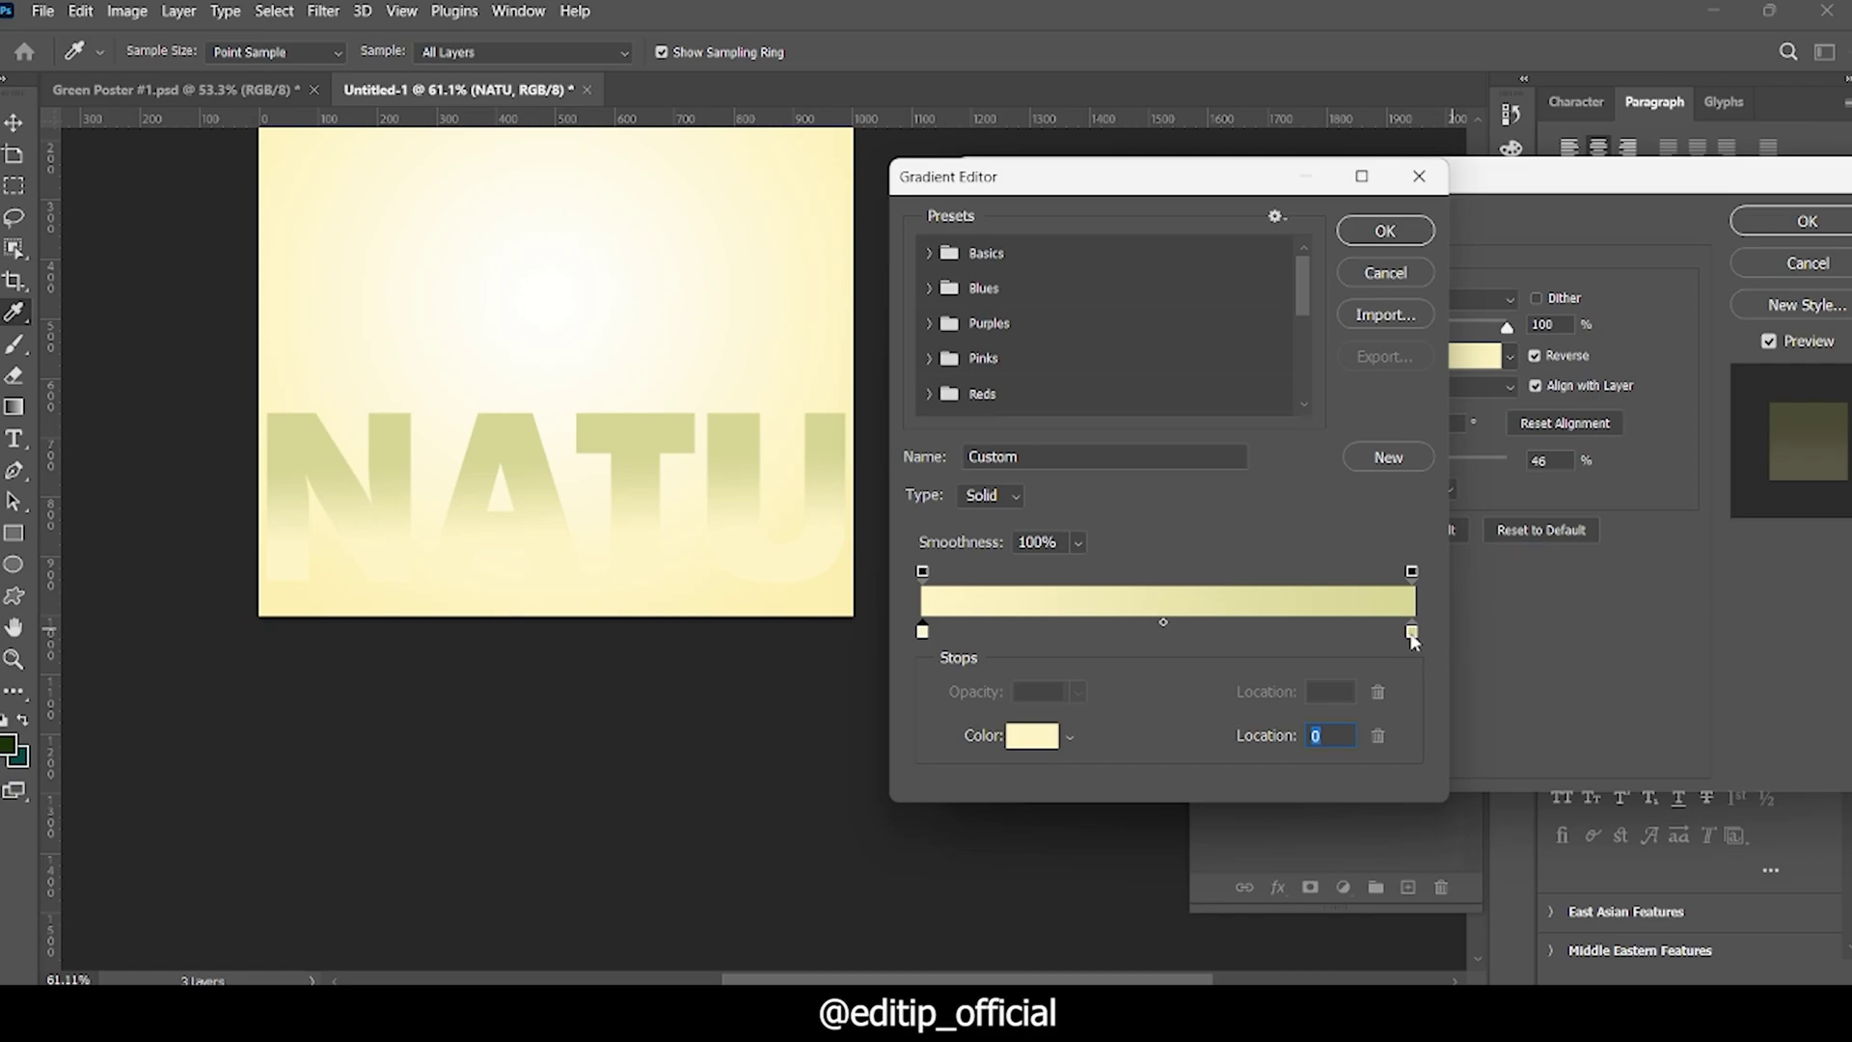
Step: Set the gradient's right stop to a beige sampled from the background
{"action": "double_click", "coordinate": [1413, 633]}
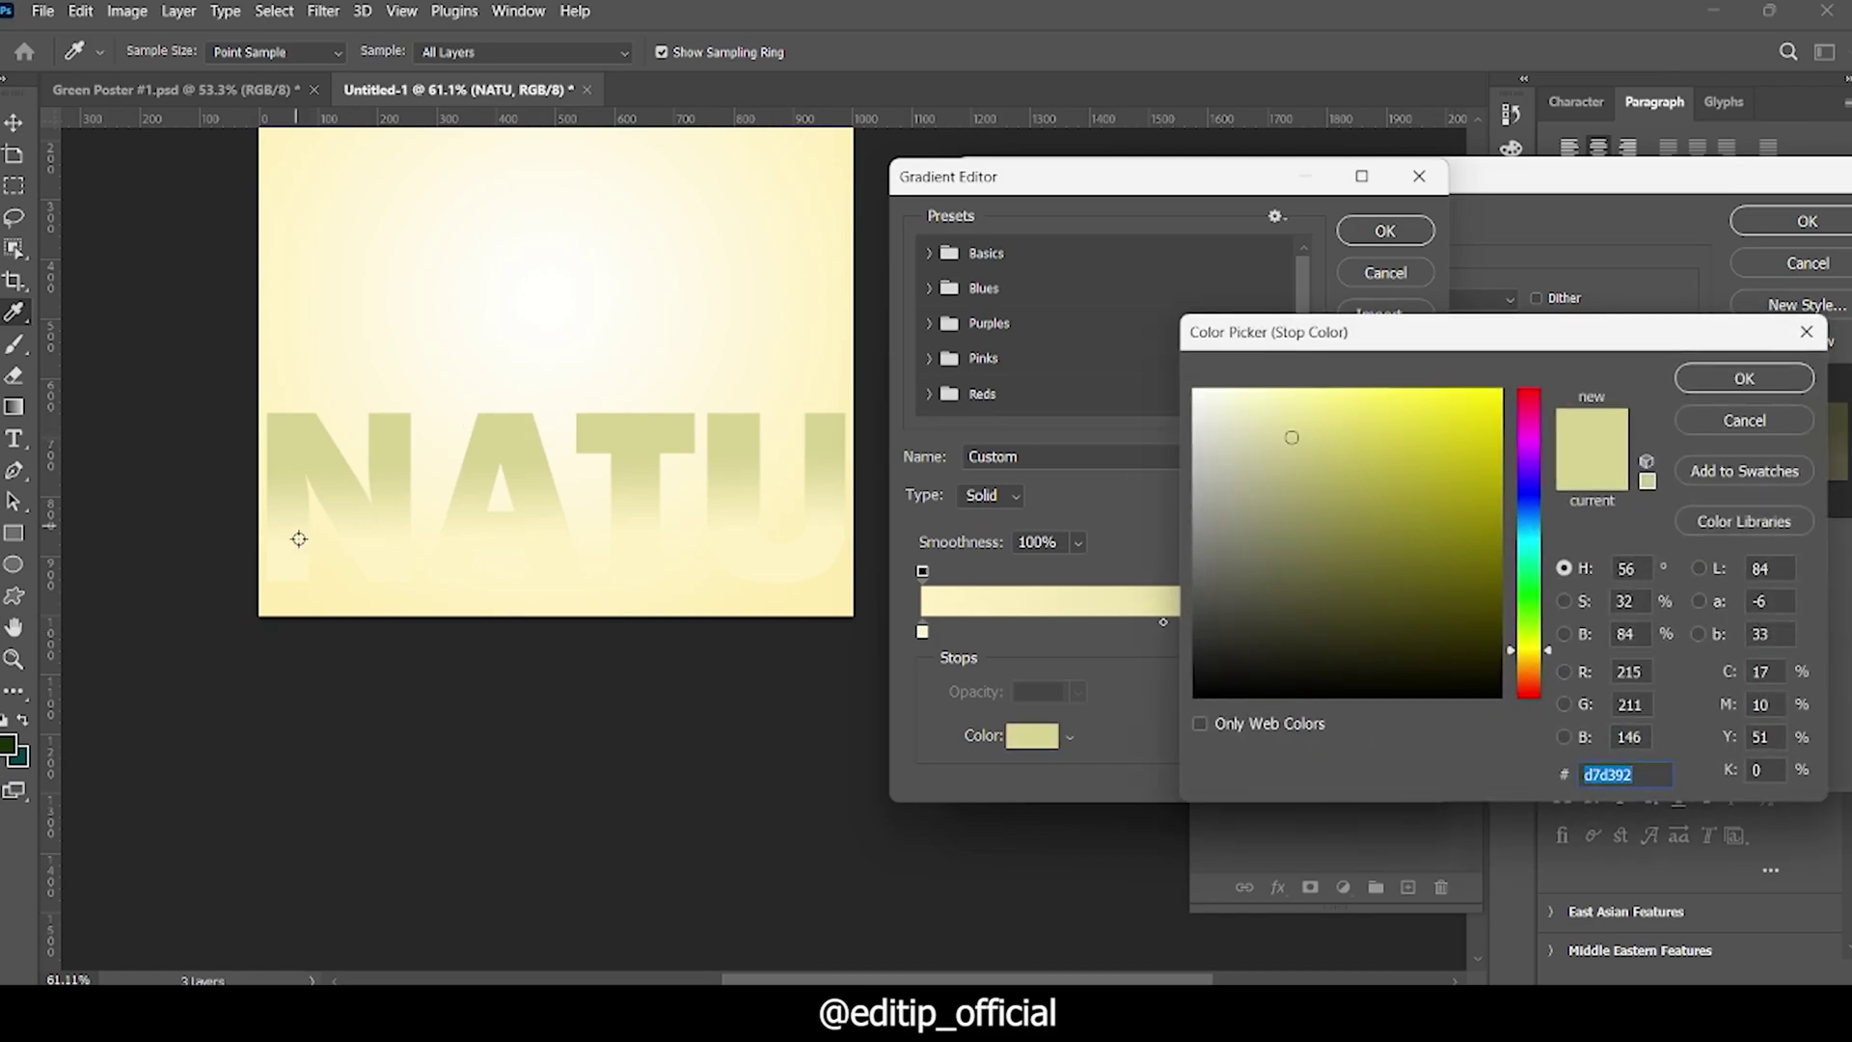
{"action": "left_click", "coordinate": [298, 603]}
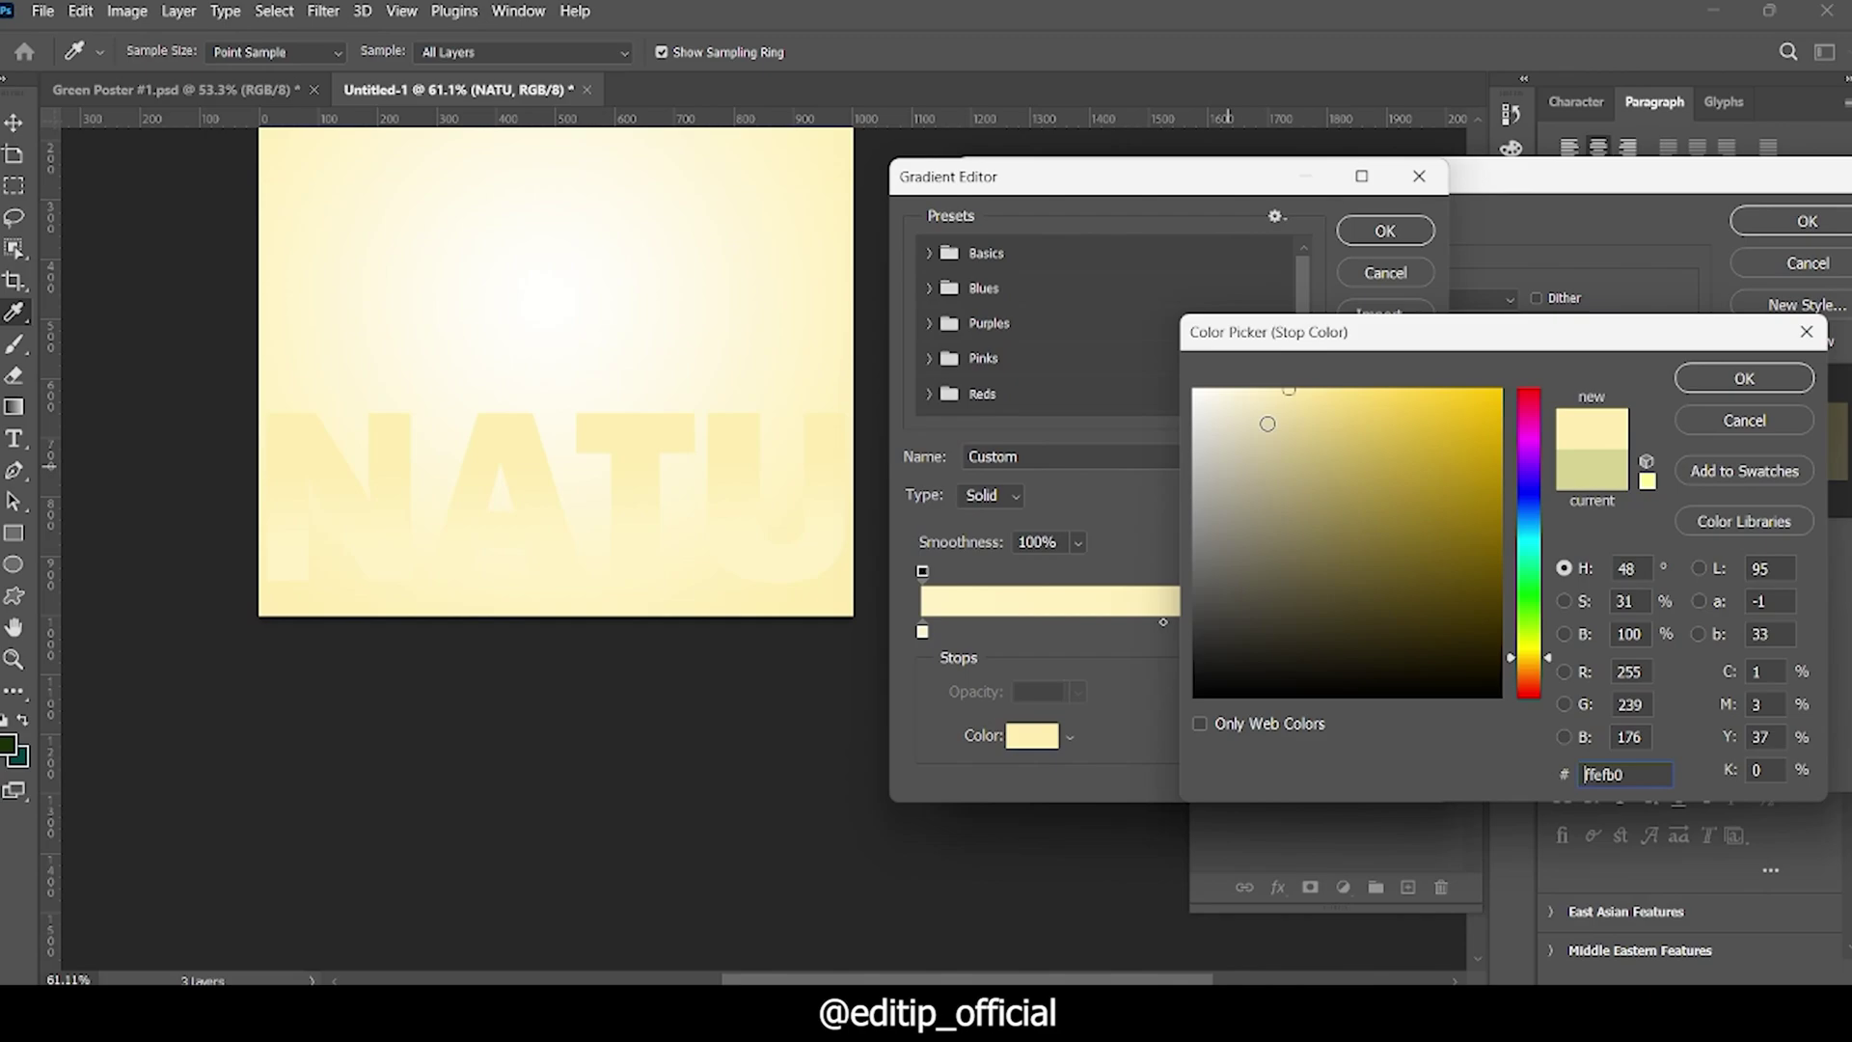
{"action": "mouse_move", "coordinate": [1268, 424]}
{"action": "left_mouse_down"}
{"action": "mouse_move", "coordinate": [1265, 512]}
{"action": "mouse_move", "coordinate": [1246, 411]}
{"action": "left_mouse_up"}
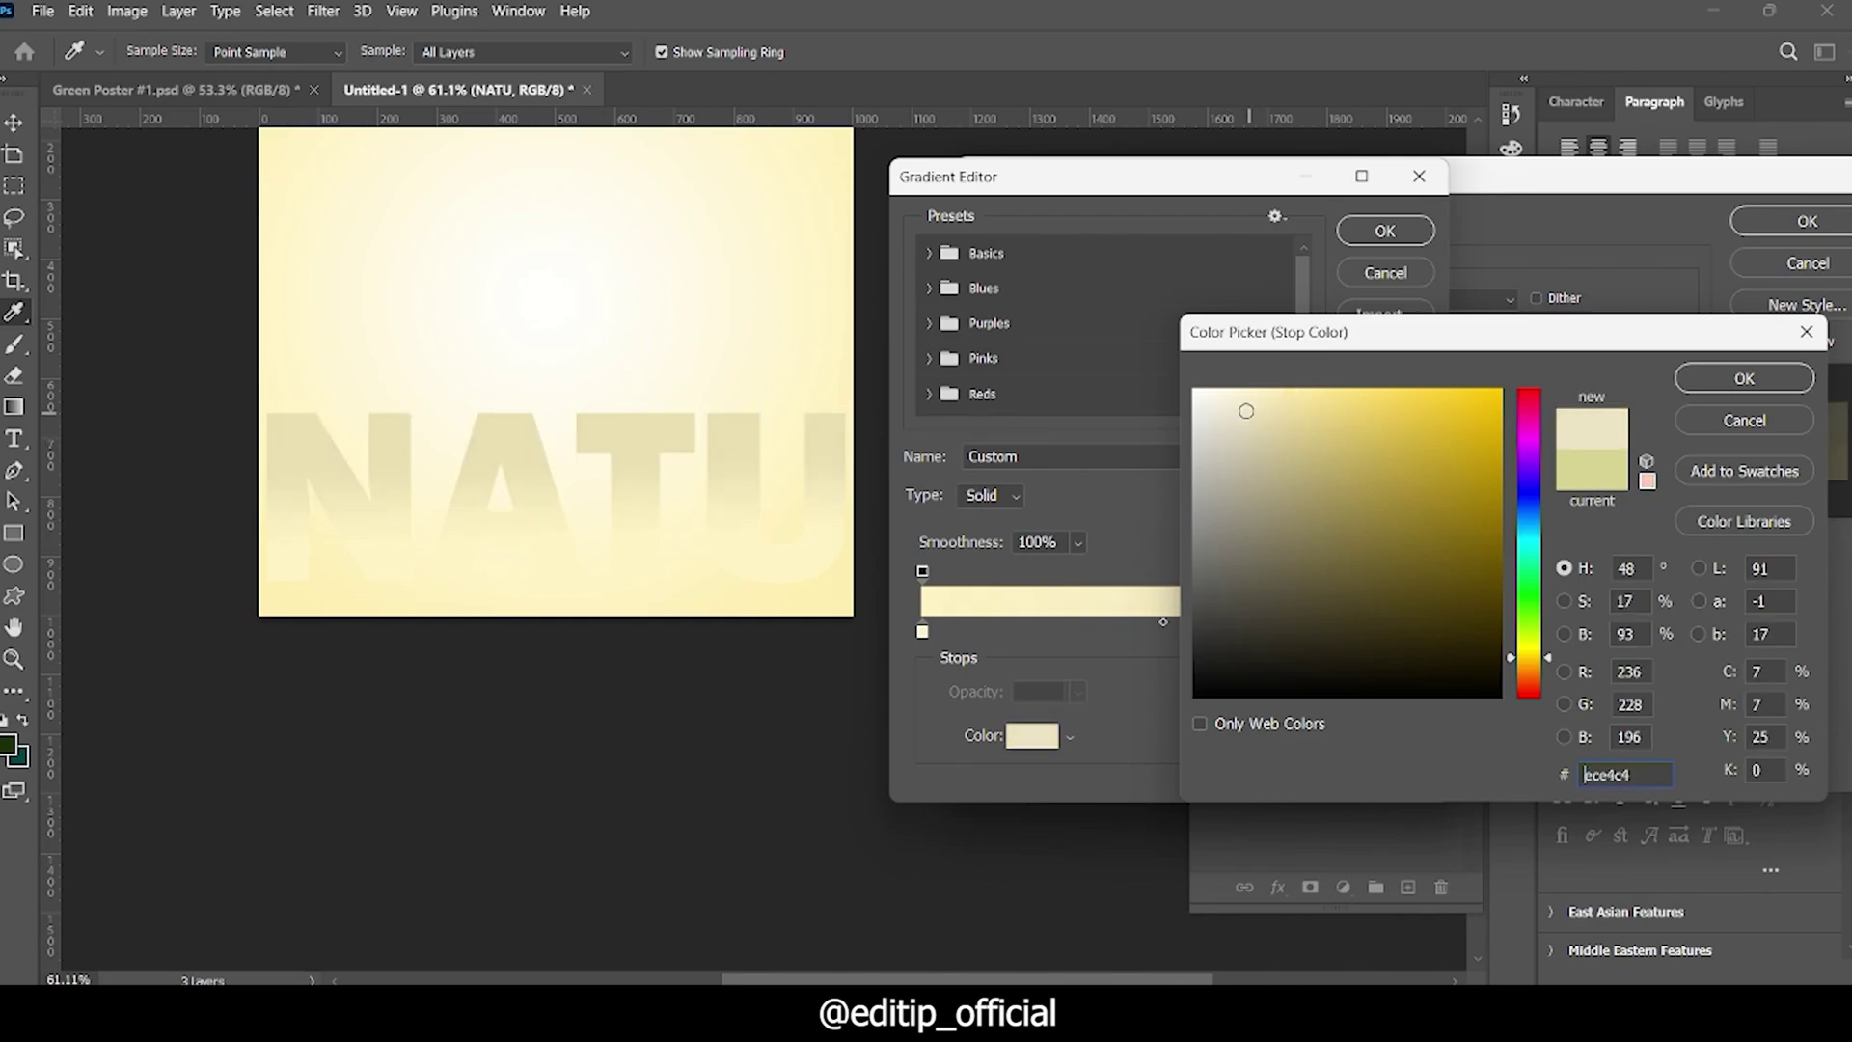
{"action": "left_click", "coordinate": [1290, 451]}
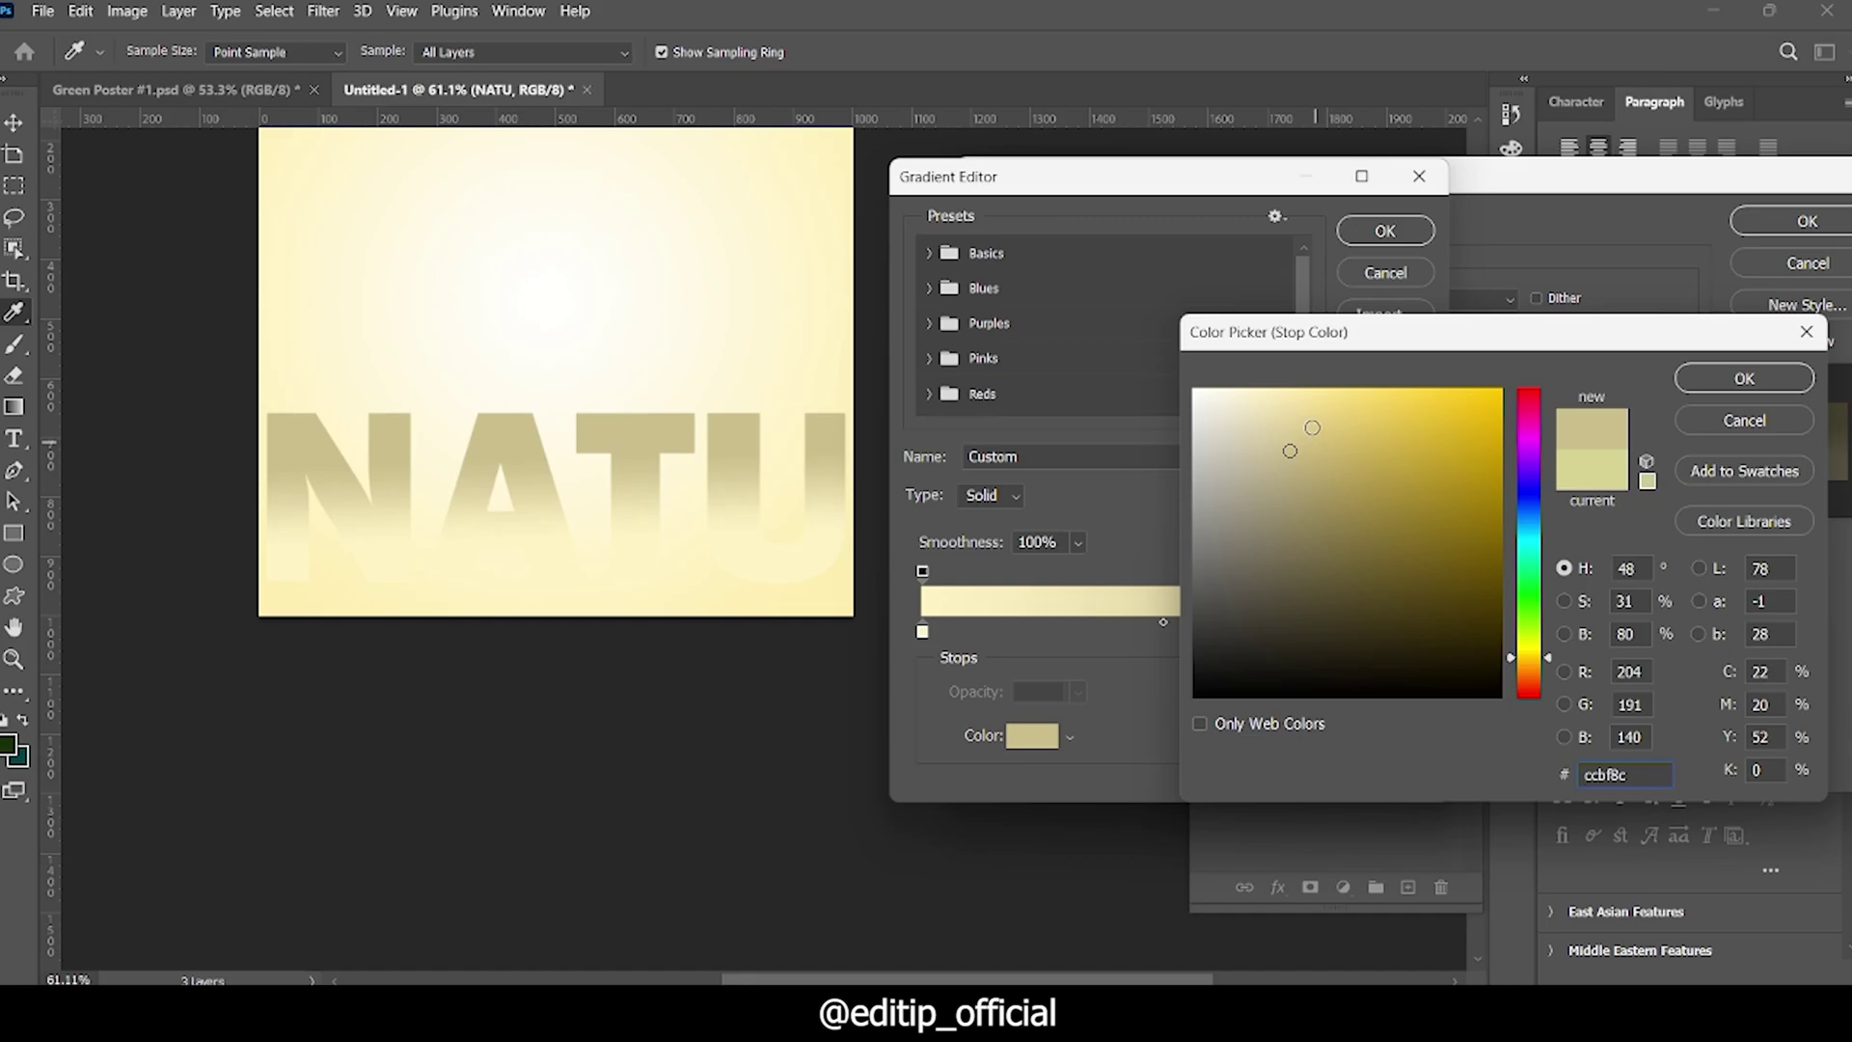
{"action": "left_click", "coordinate": [1314, 428]}
{"action": "left_click", "coordinate": [1286, 452]}
{"action": "left_click", "coordinate": [1744, 379]}
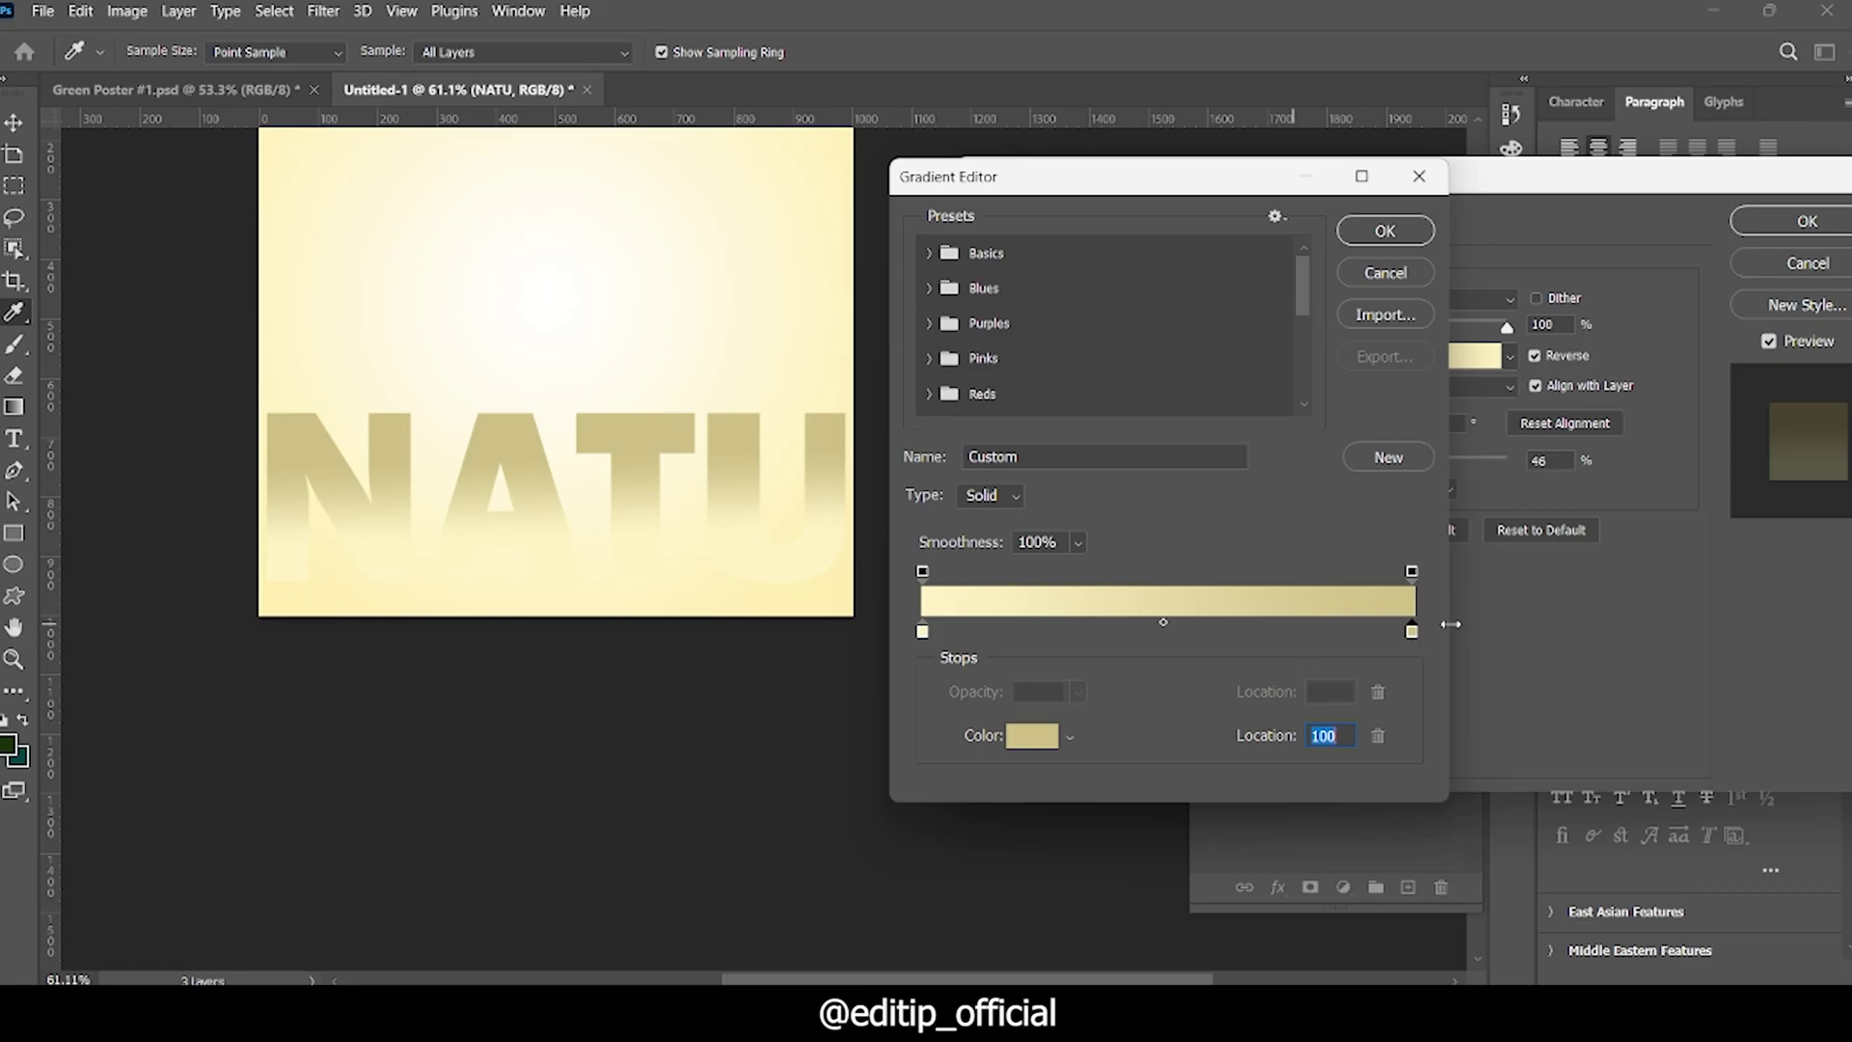
Step: Lighten the right stop to pale cream #ecdea9 and apply the NATU gradient overlay
{"action": "left_click", "coordinate": [1386, 232]}
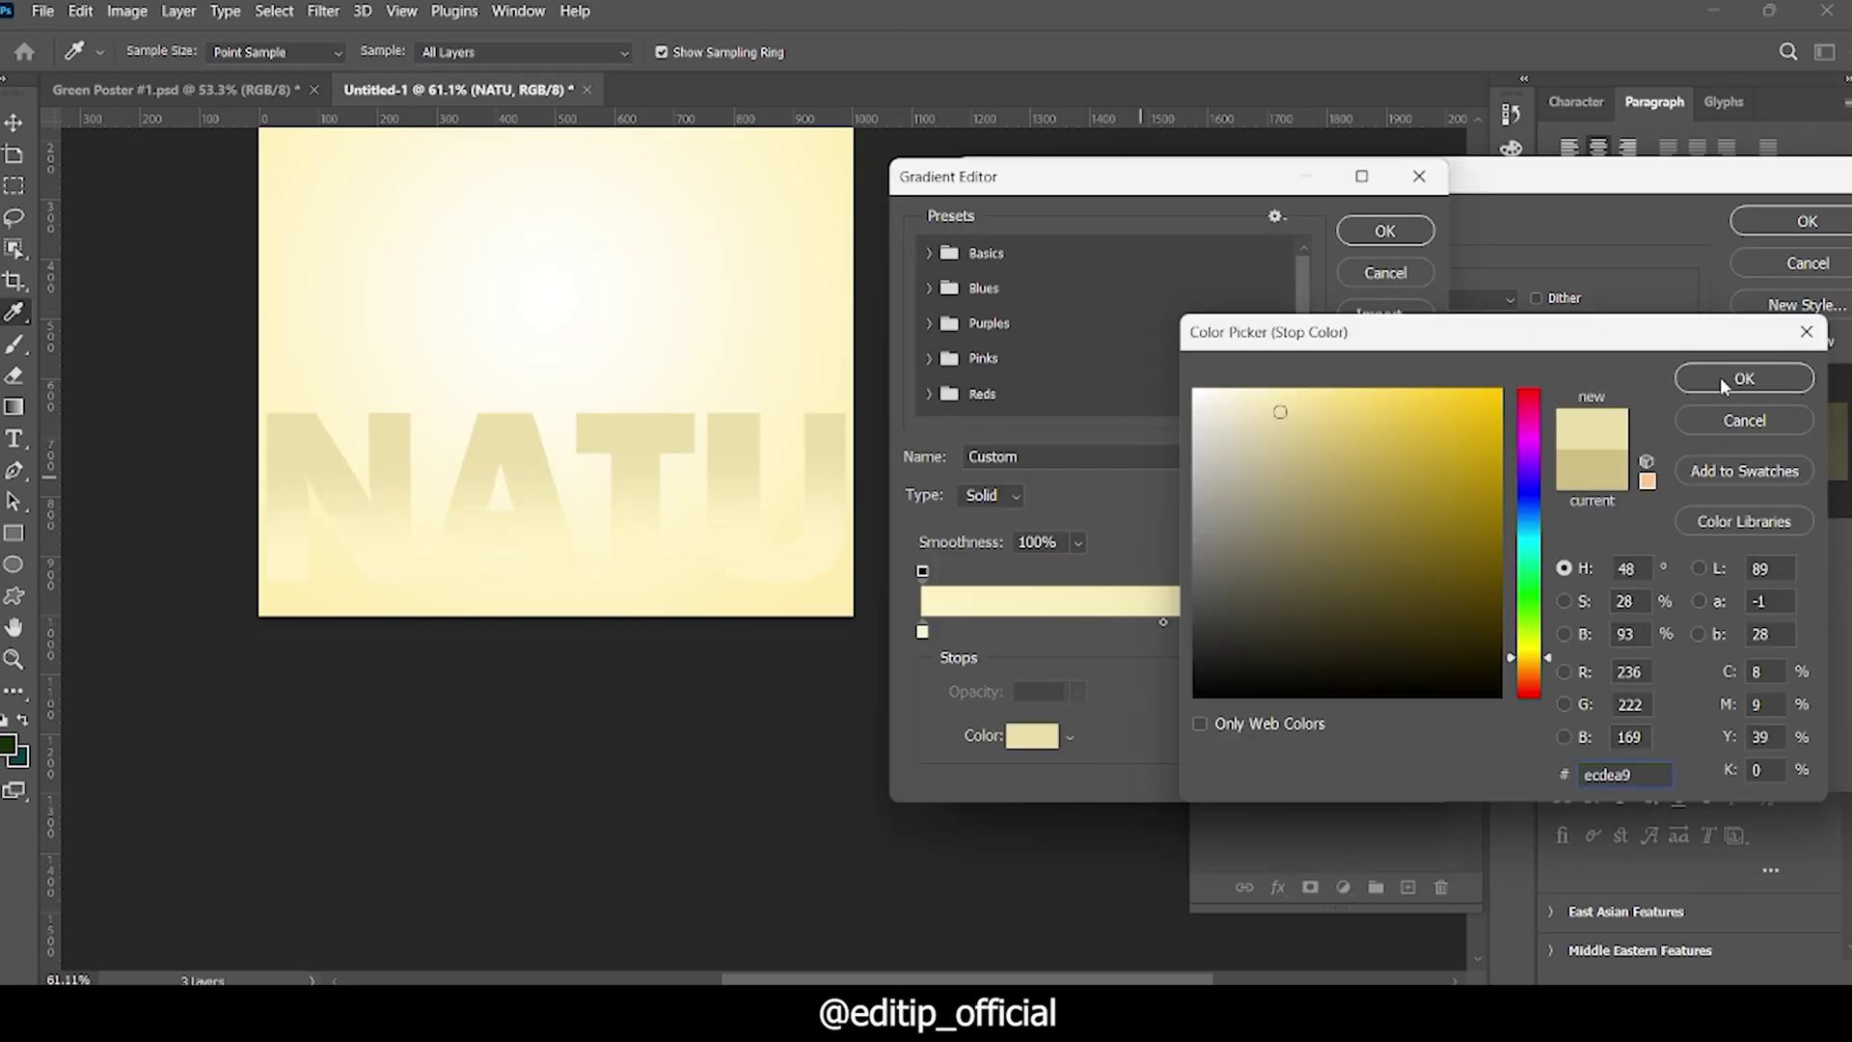
{"action": "left_click", "coordinate": [1727, 378]}
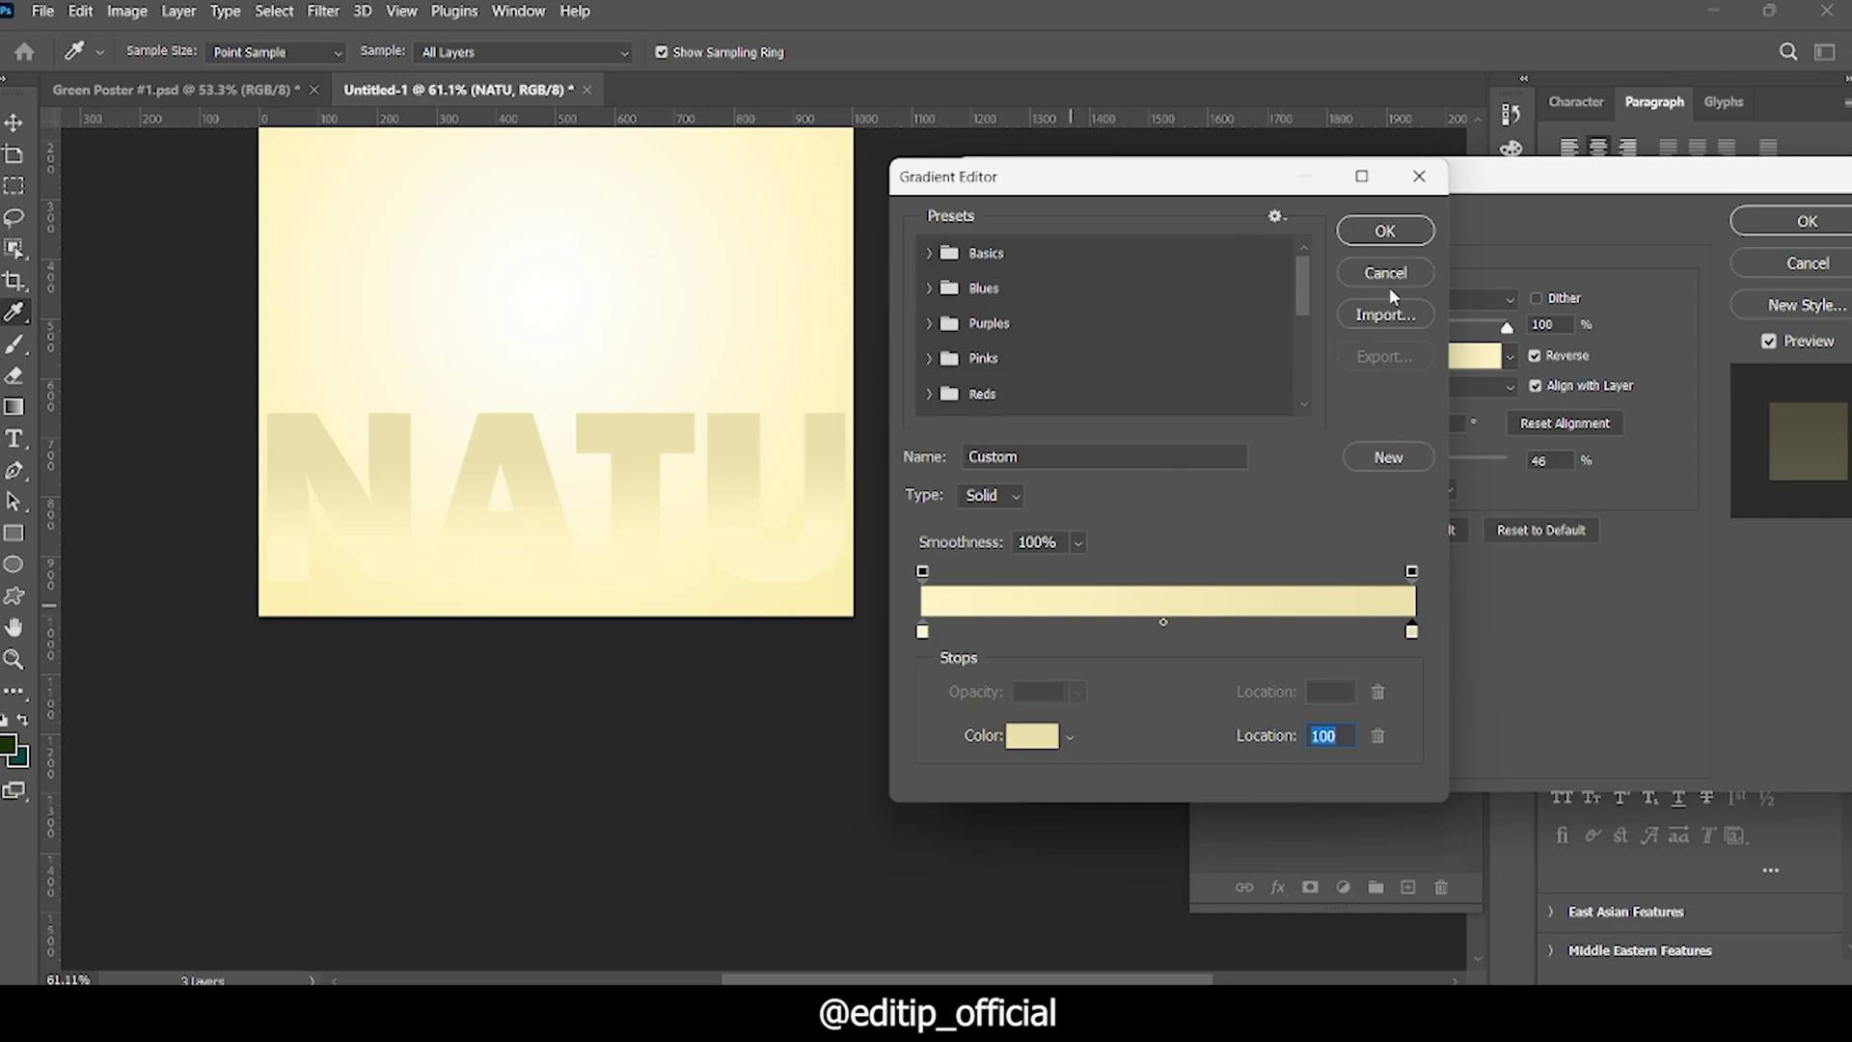
{"action": "left_click", "coordinate": [1384, 232]}
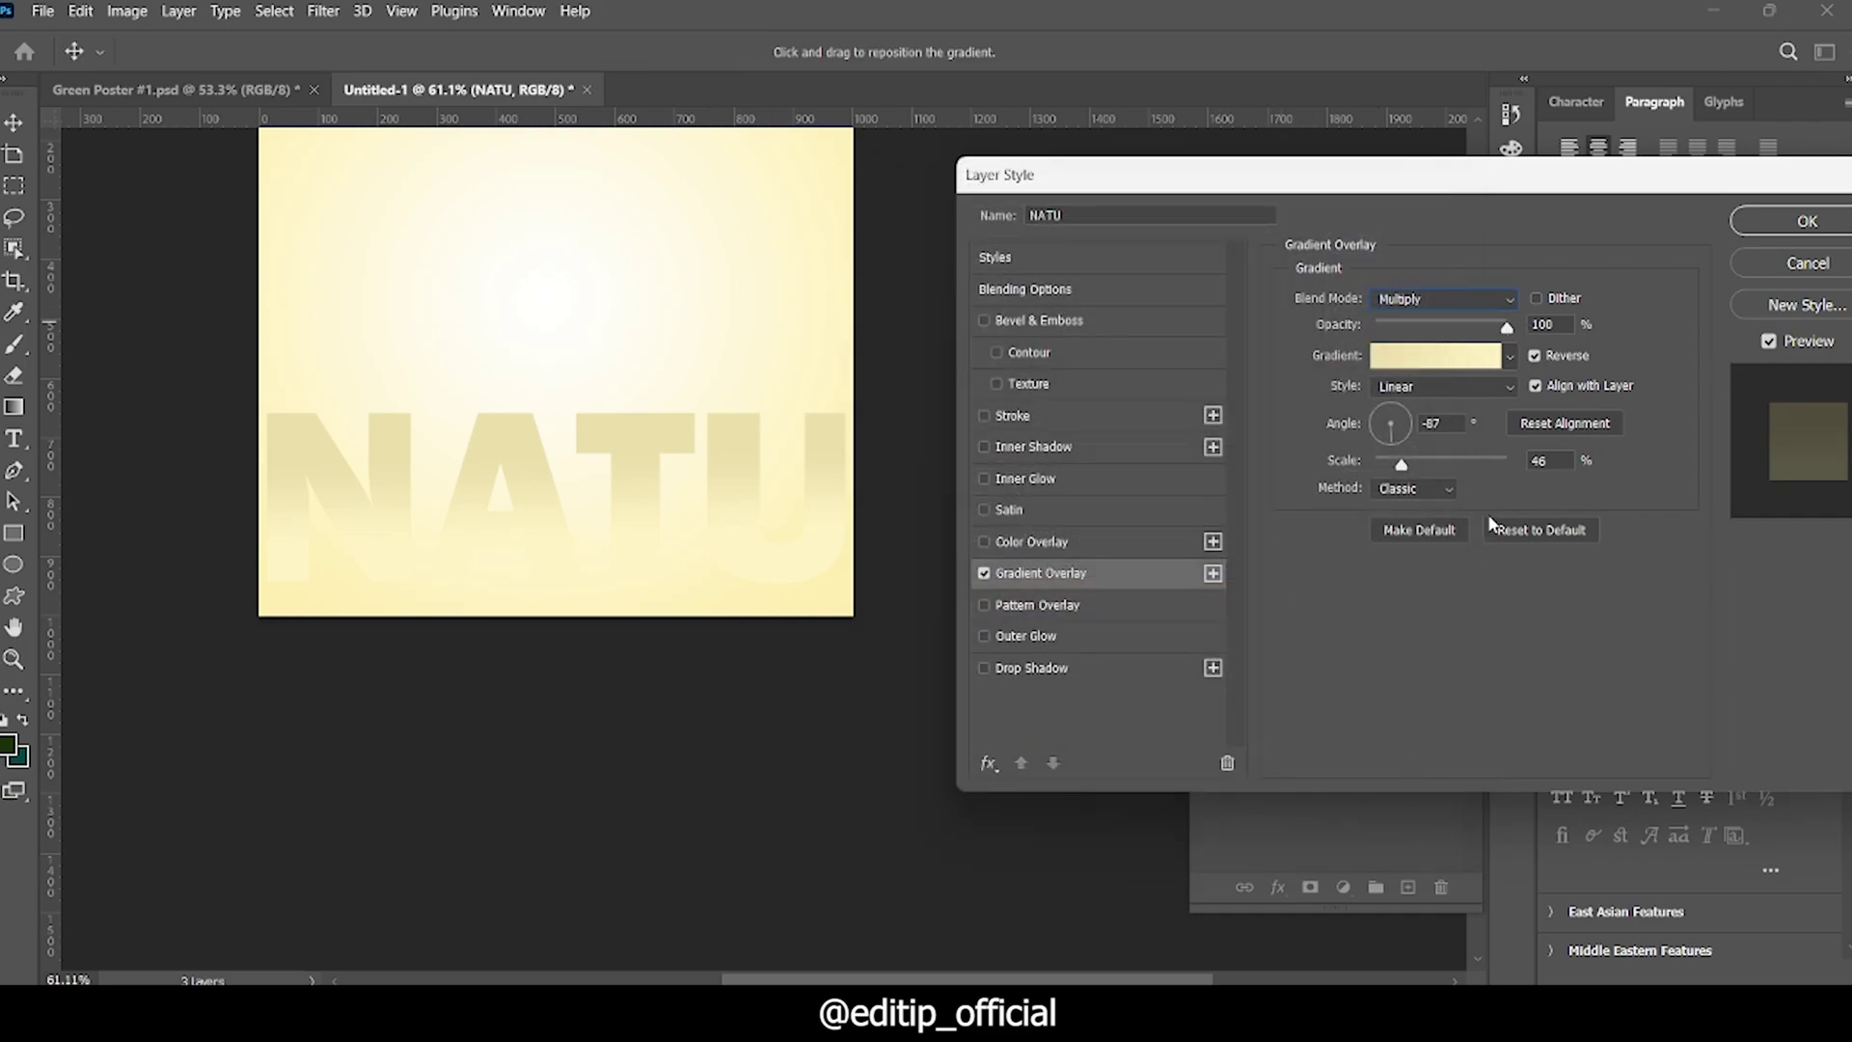
{"action": "left_click", "coordinate": [1807, 221]}
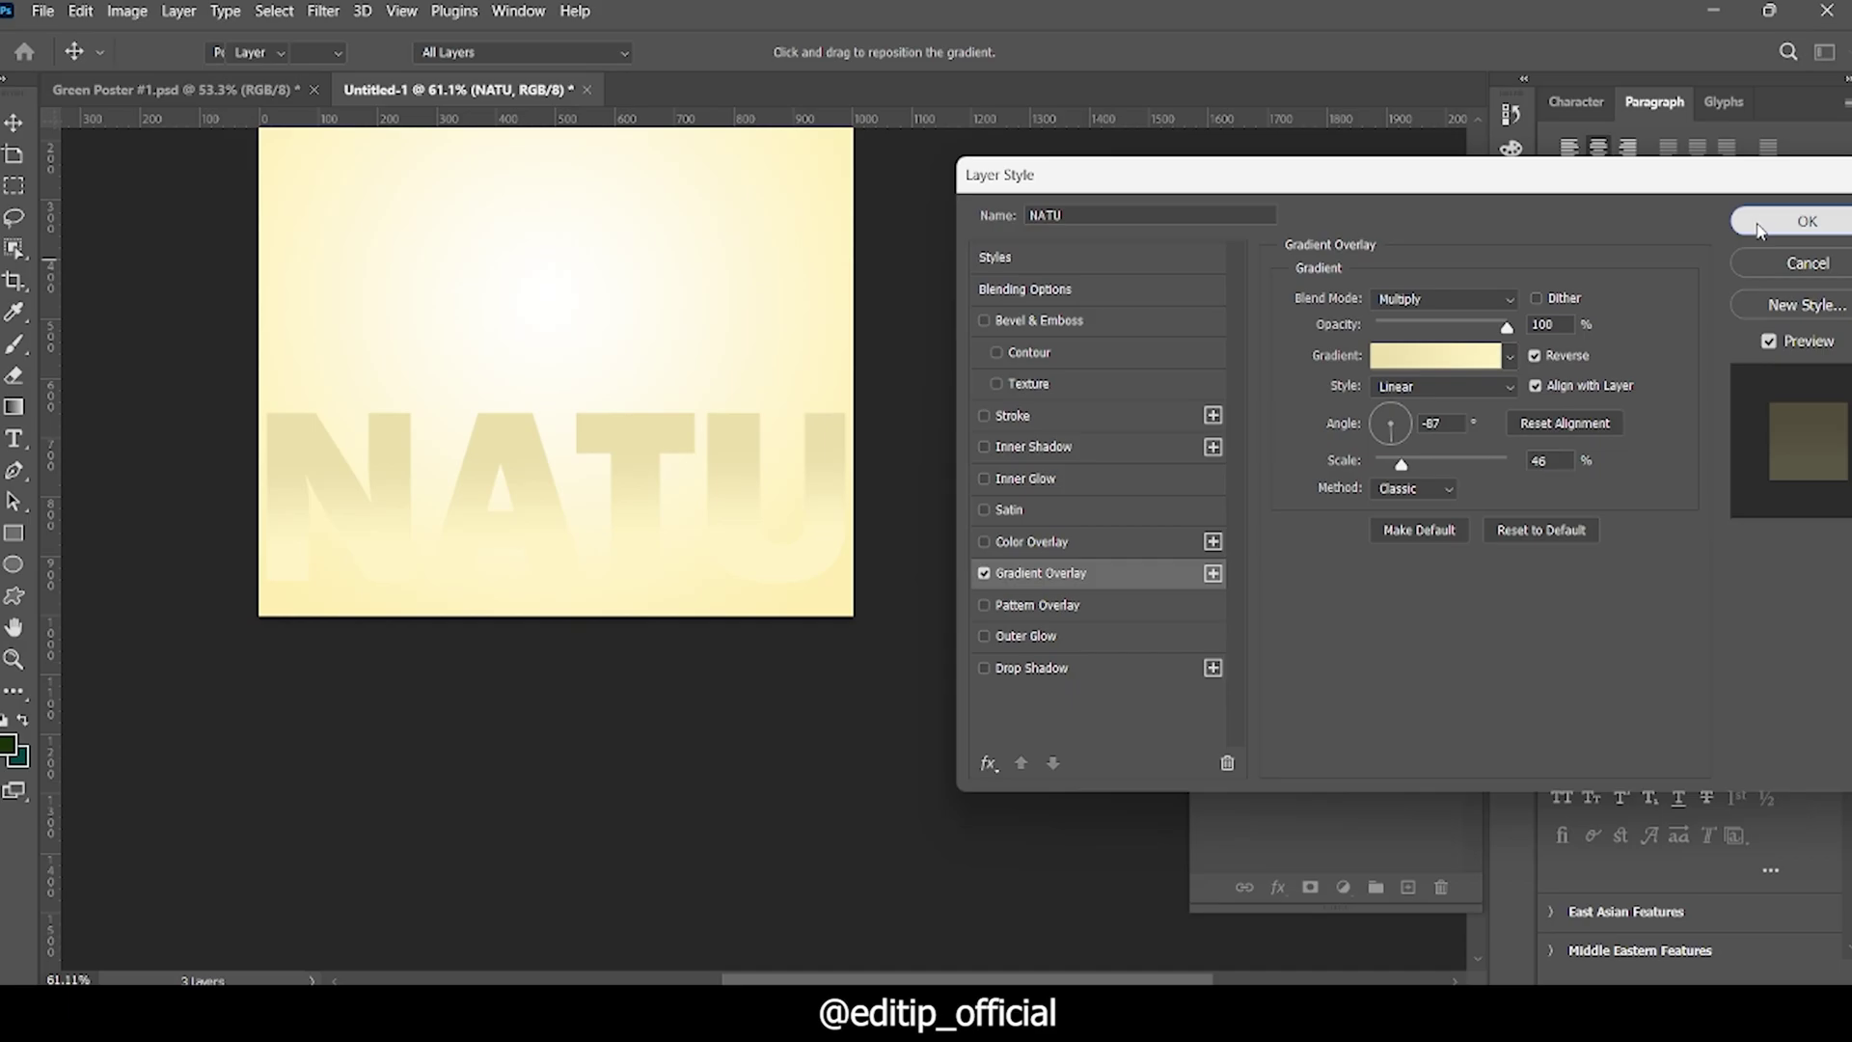
Step: Compare NATU between Untitled-1 and Green Poster #1.psd, then select the NATU layer
{"action": "scroll", "coordinate": [649, 454], "scroll_direction": "down", "scroll_amount": 2}
{"action": "scroll", "coordinate": [686, 447], "scroll_direction": "down", "scroll_amount": 1}
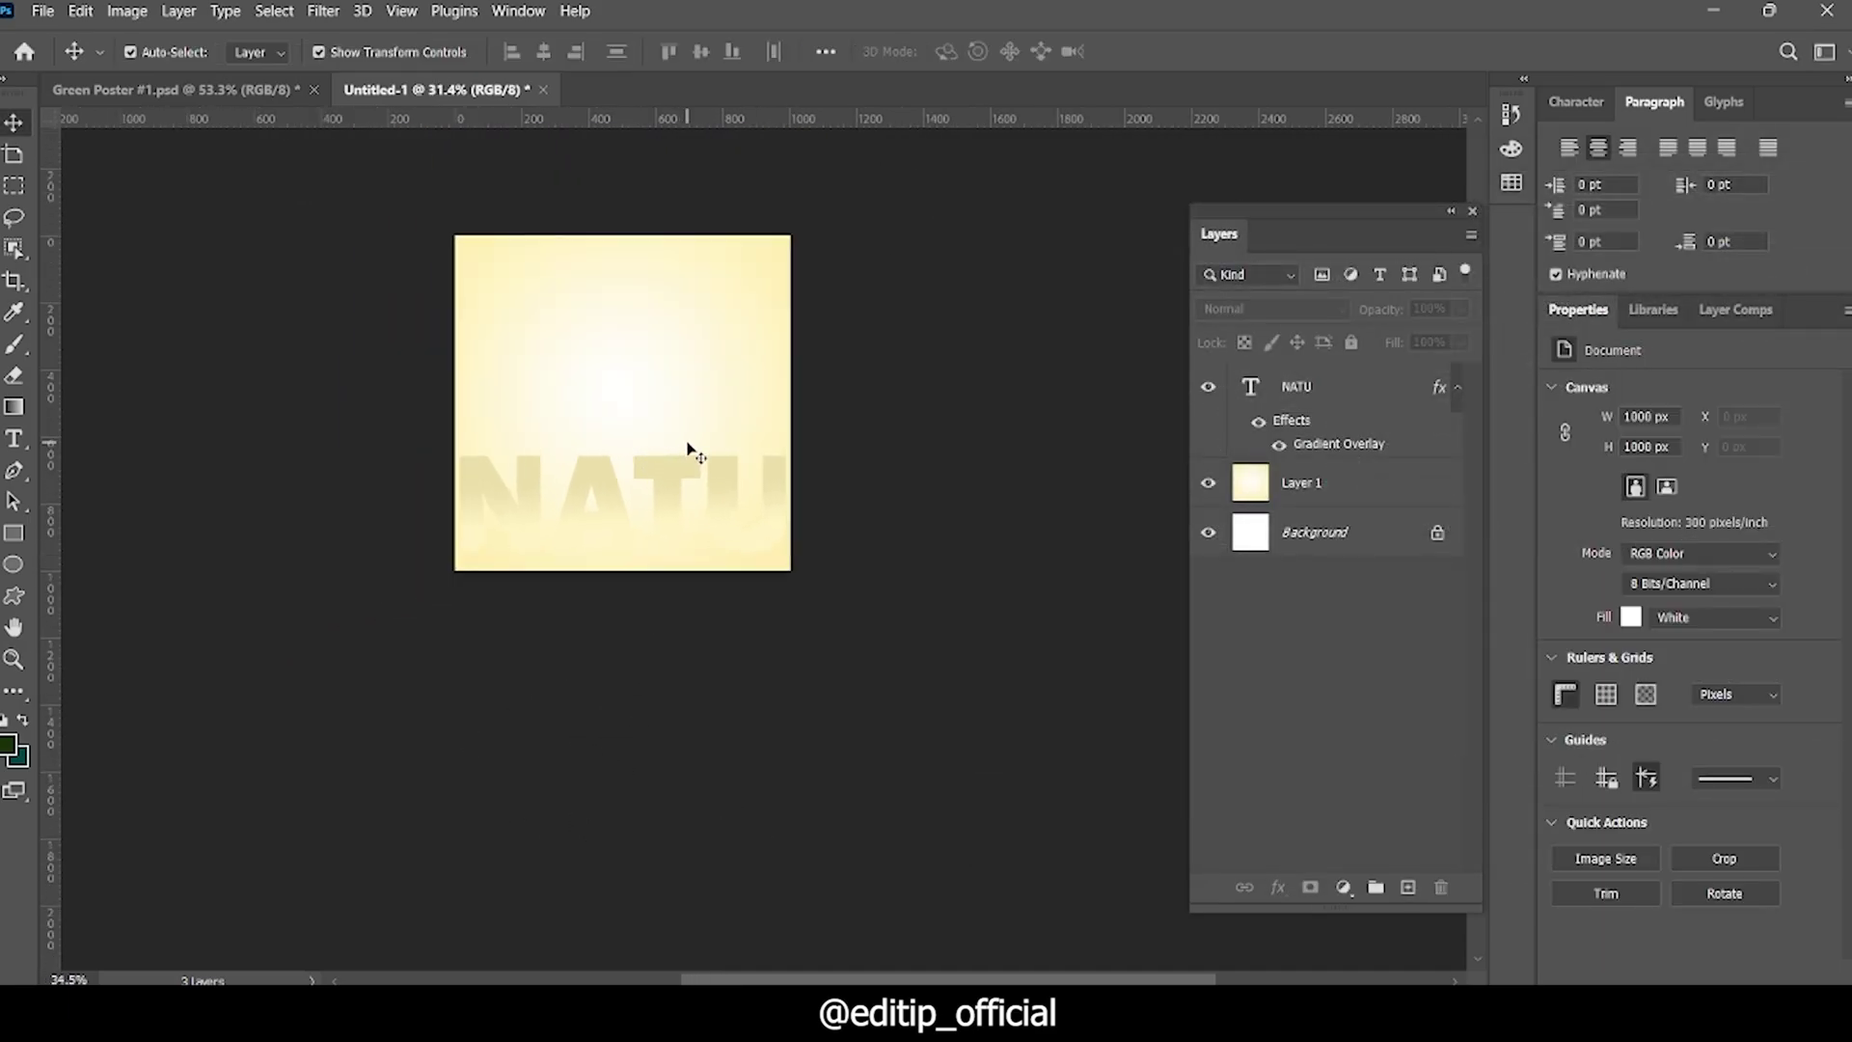
{"action": "scroll", "coordinate": [463, 550], "scroll_direction": "up", "scroll_amount": 2}
{"action": "left_click", "coordinate": [225, 89]}
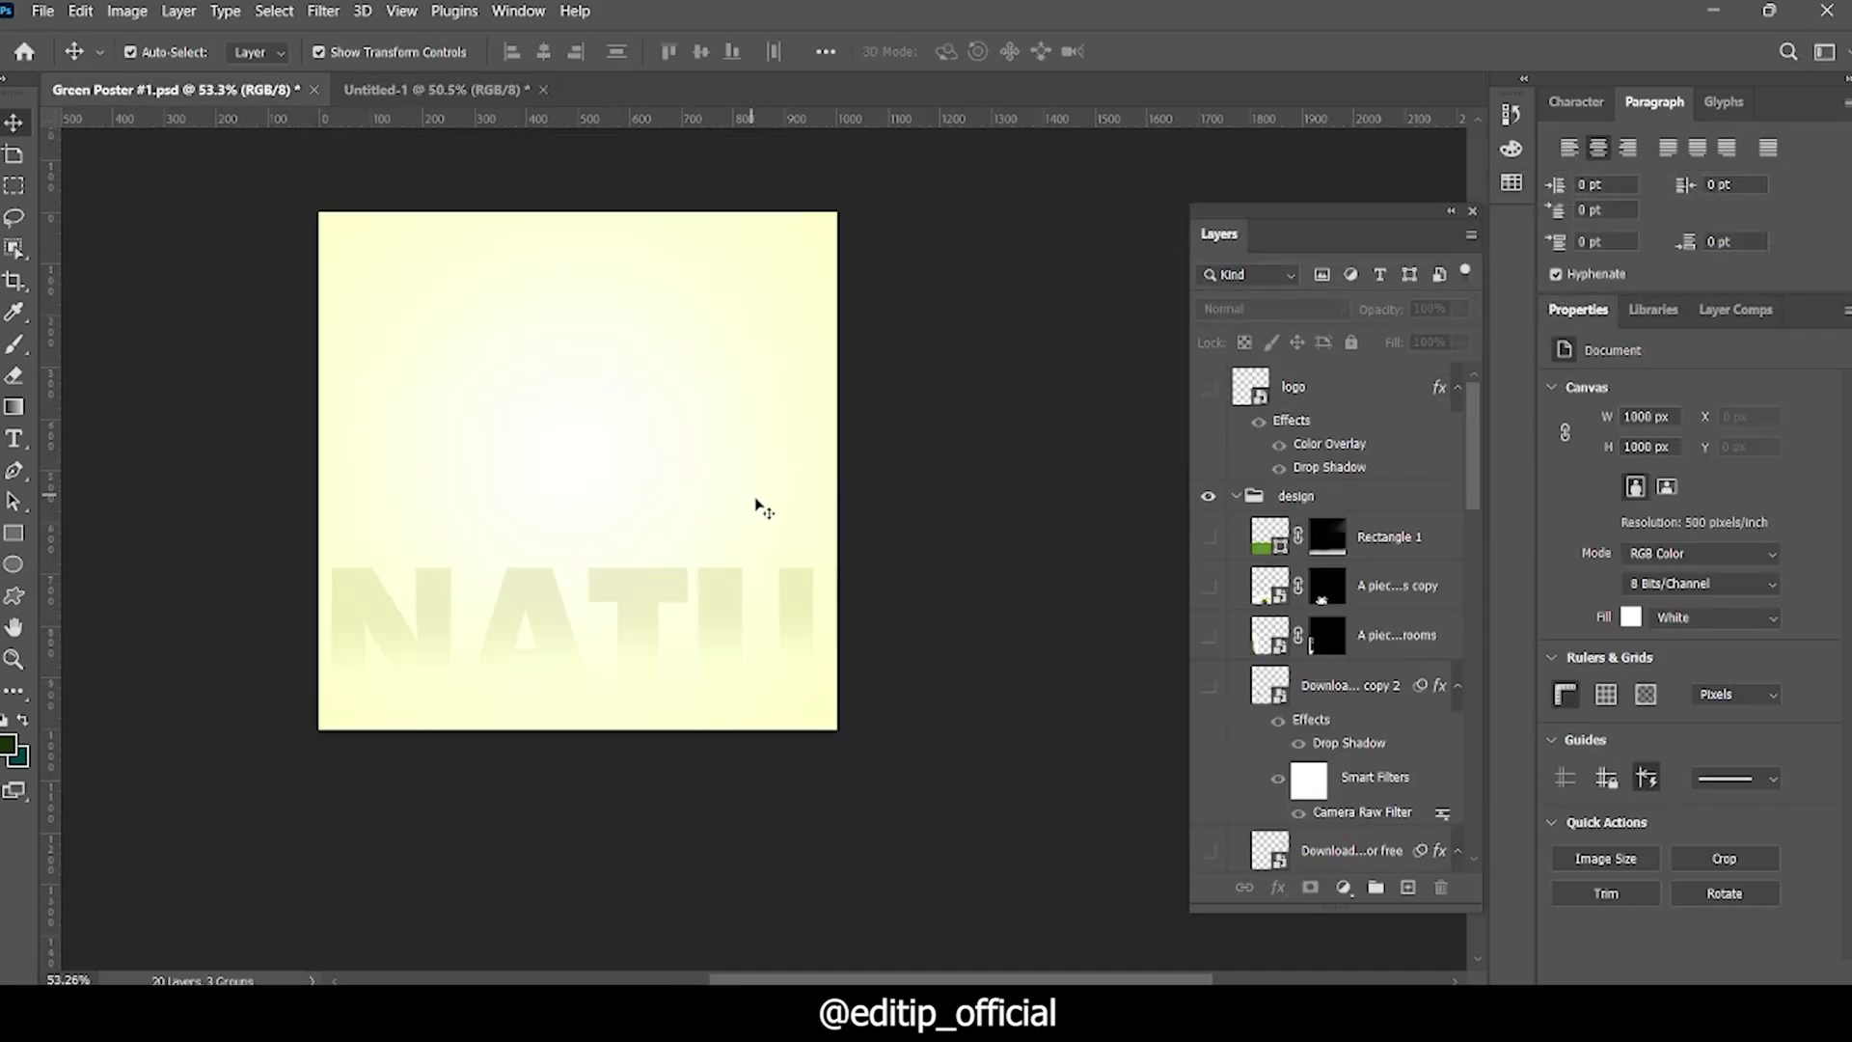
{"action": "scroll", "coordinate": [756, 505], "scroll_direction": "up", "scroll_amount": 2}
{"action": "scroll", "coordinate": [741, 725], "scroll_direction": "down", "scroll_amount": 1}
{"action": "scroll", "coordinate": [733, 676], "scroll_direction": "down", "scroll_amount": 1}
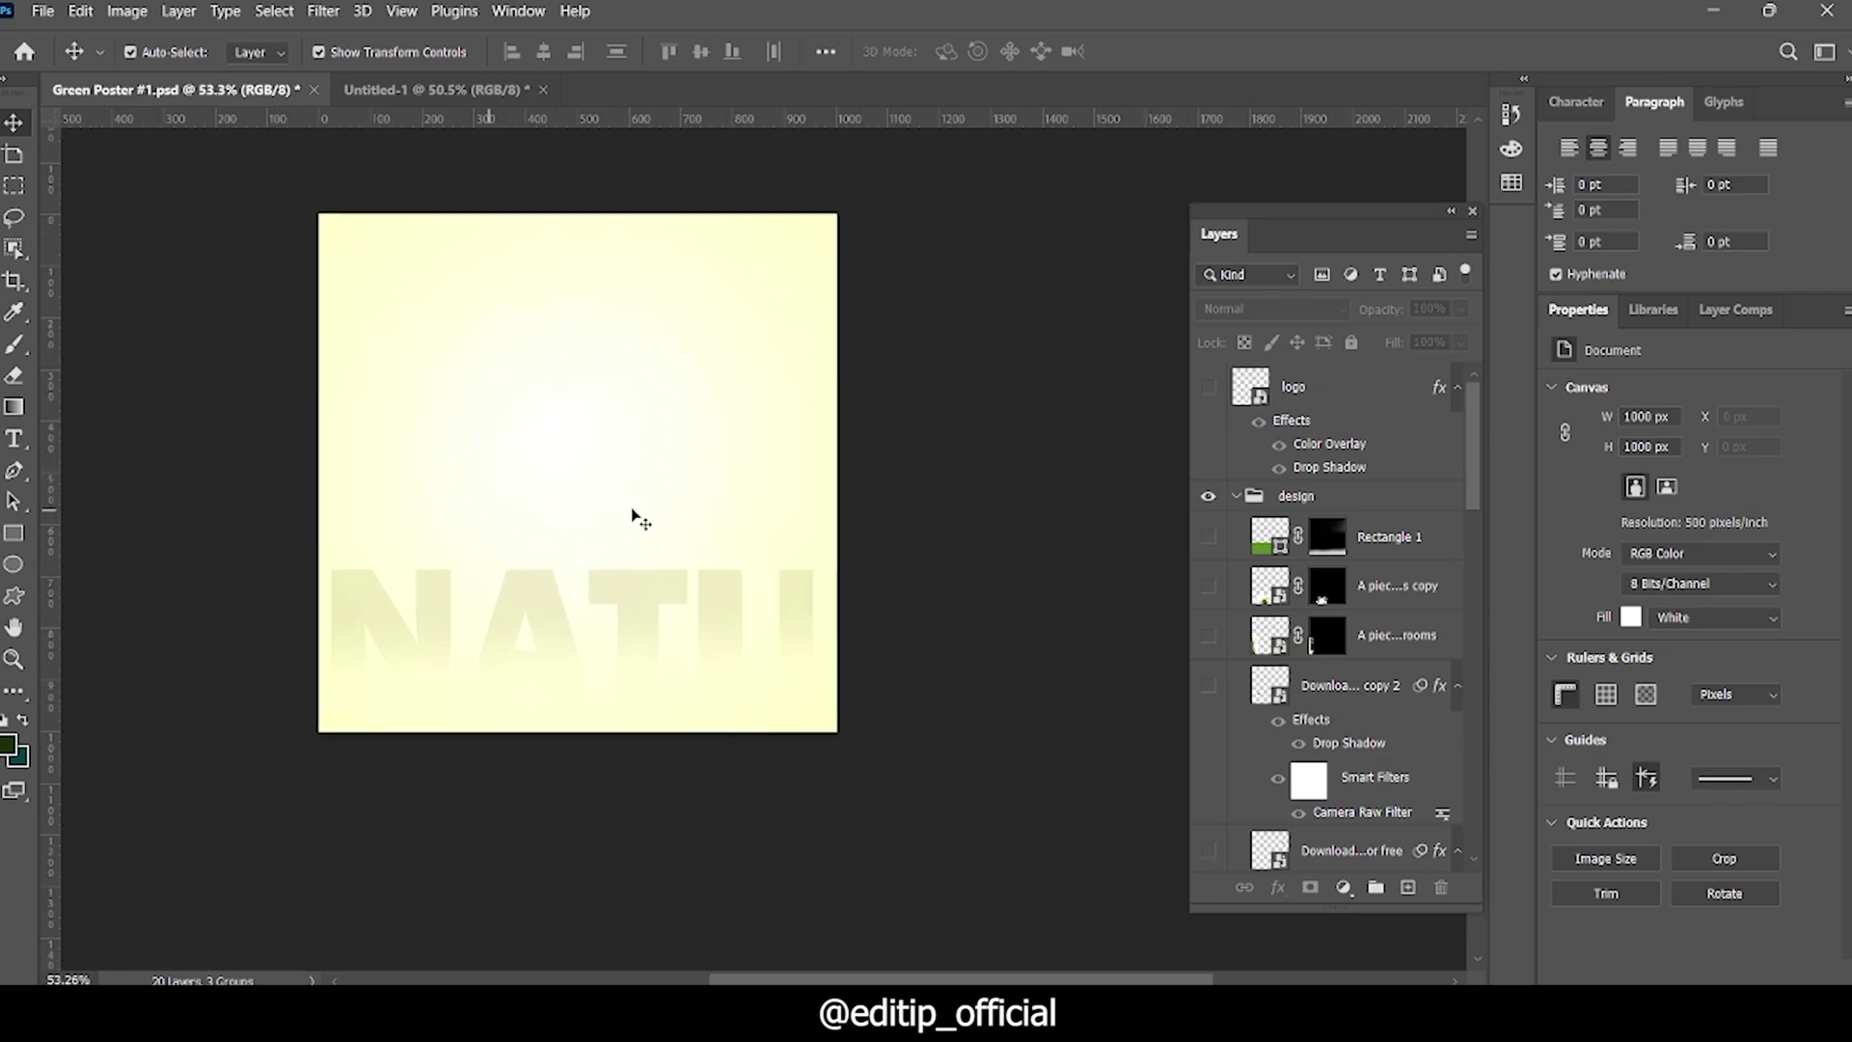
{"action": "left_click", "coordinate": [441, 90]}
{"action": "scroll", "coordinate": [767, 642], "scroll_direction": "down", "scroll_amount": 1}
{"action": "scroll", "coordinate": [666, 482], "scroll_direction": "up", "scroll_amount": 1}
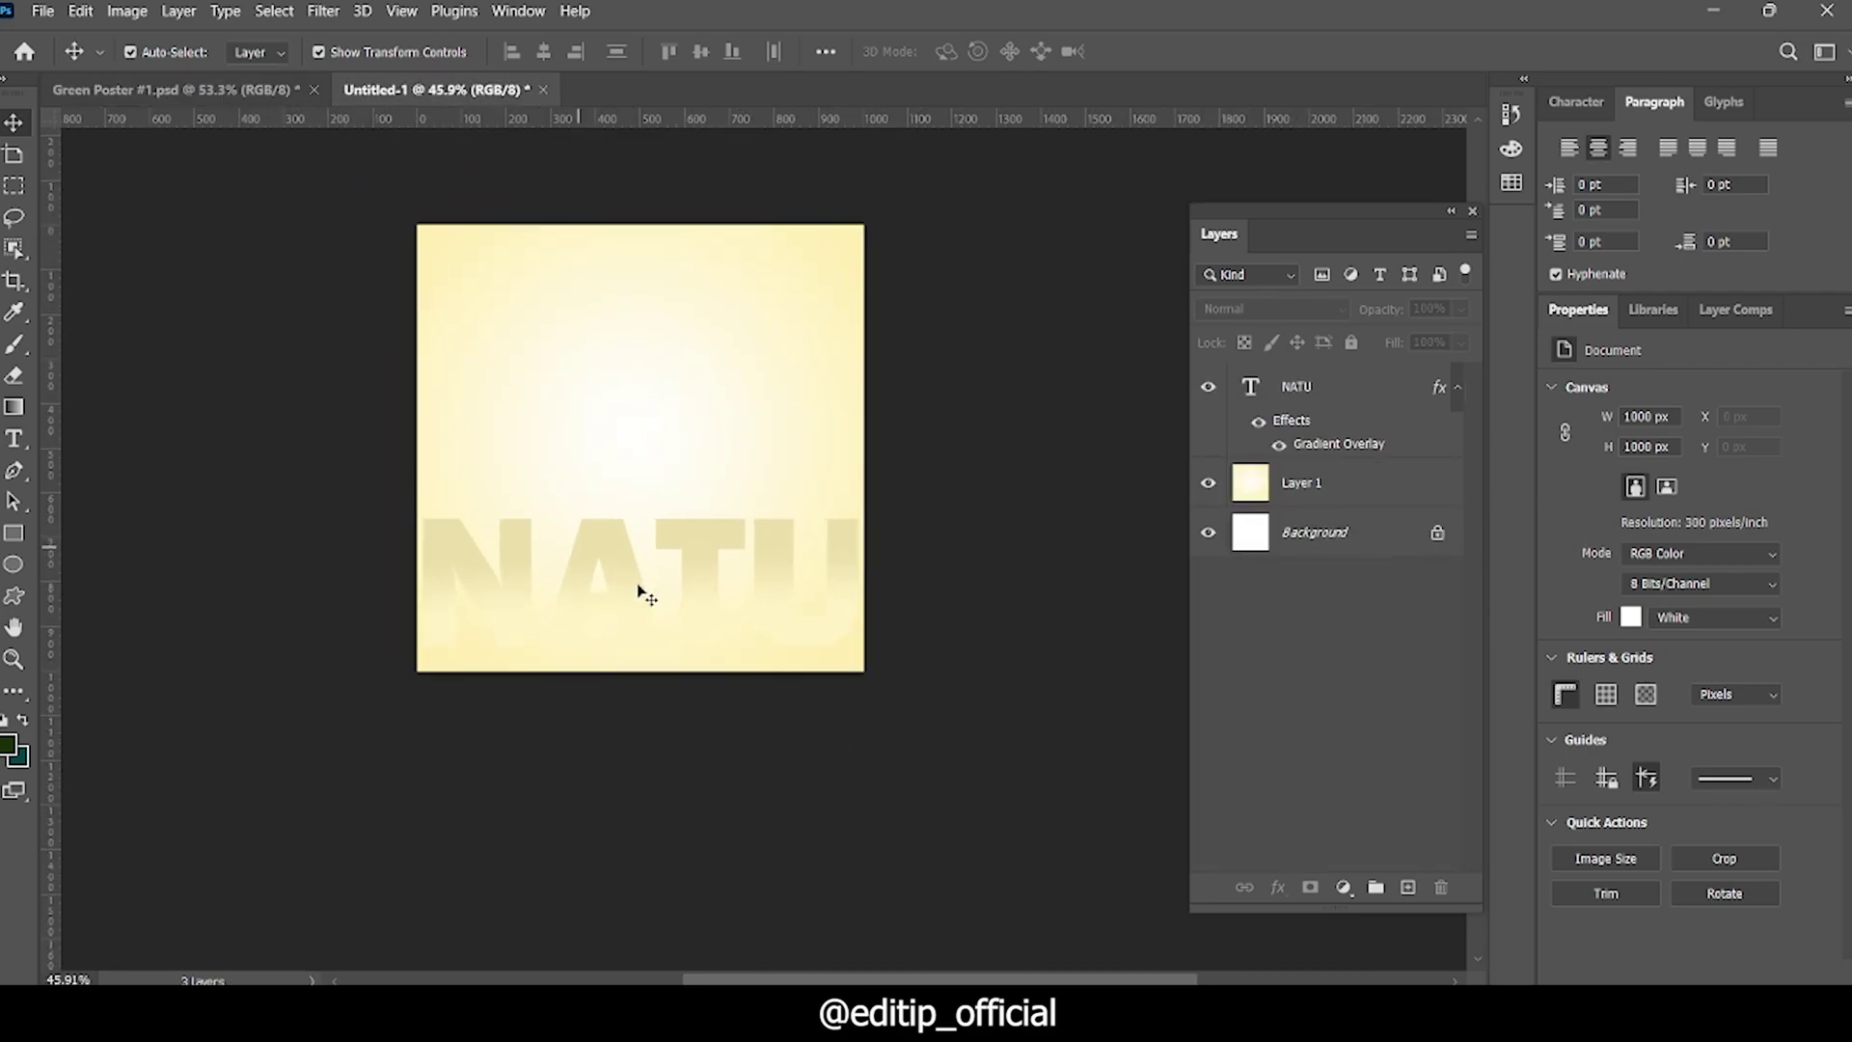
{"action": "scroll", "coordinate": [647, 588], "scroll_direction": "down", "scroll_amount": 1}
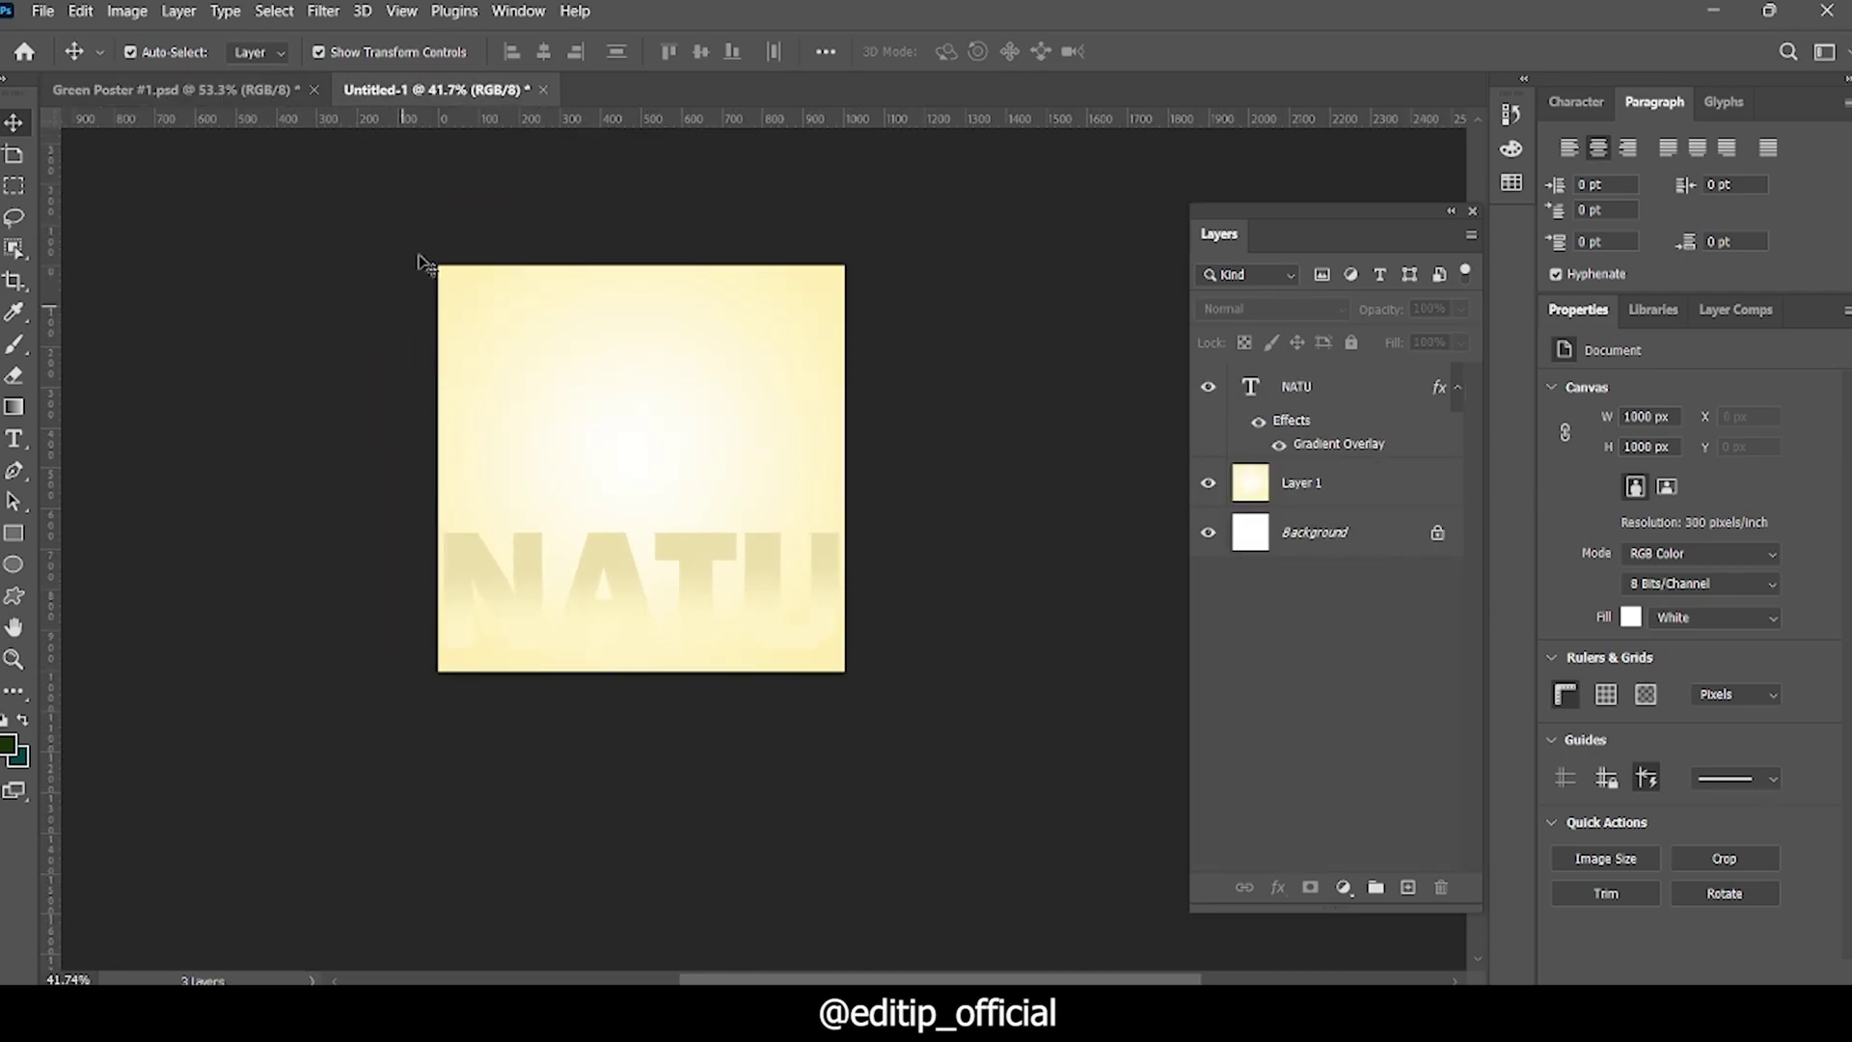
{"action": "left_click", "coordinate": [752, 608]}
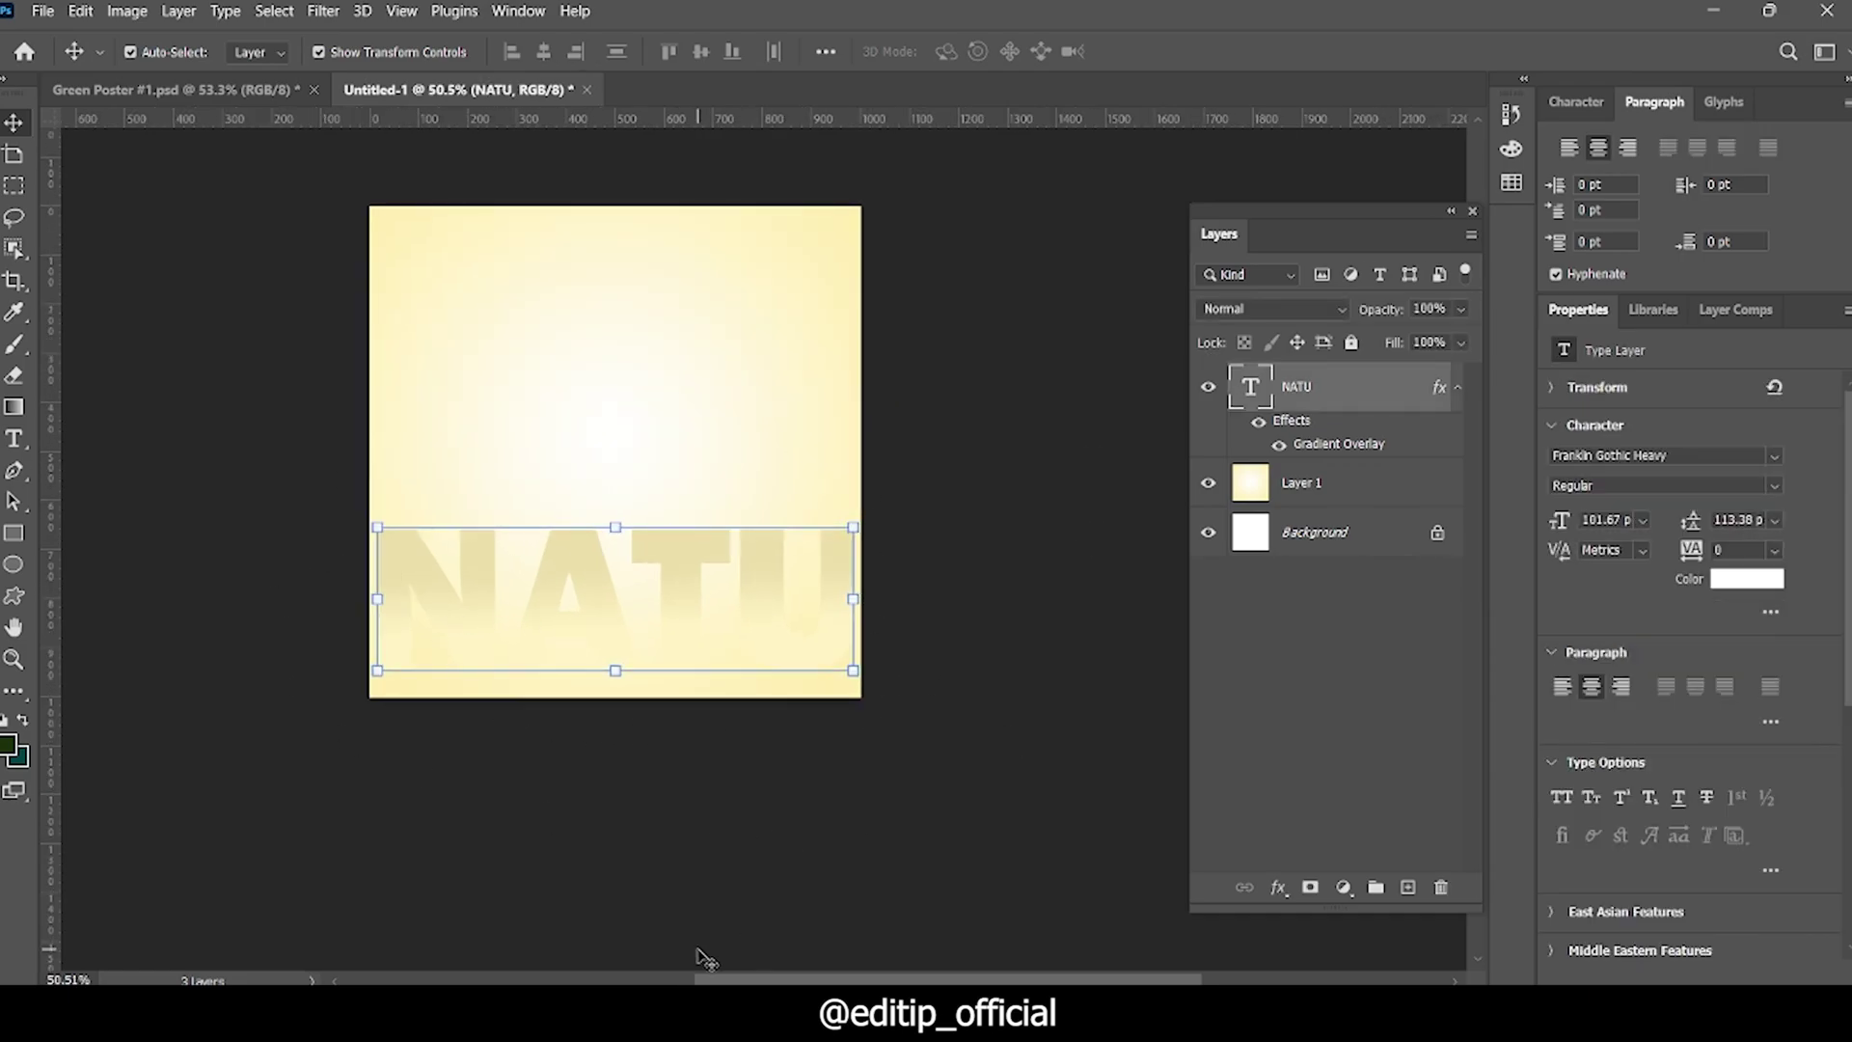
Step: Flip between the two documents again, ending on Green Poster #1.psd
{"action": "left_click", "coordinate": [234, 89]}
{"action": "scroll", "coordinate": [685, 632], "scroll_direction": "up", "scroll_amount": 1}
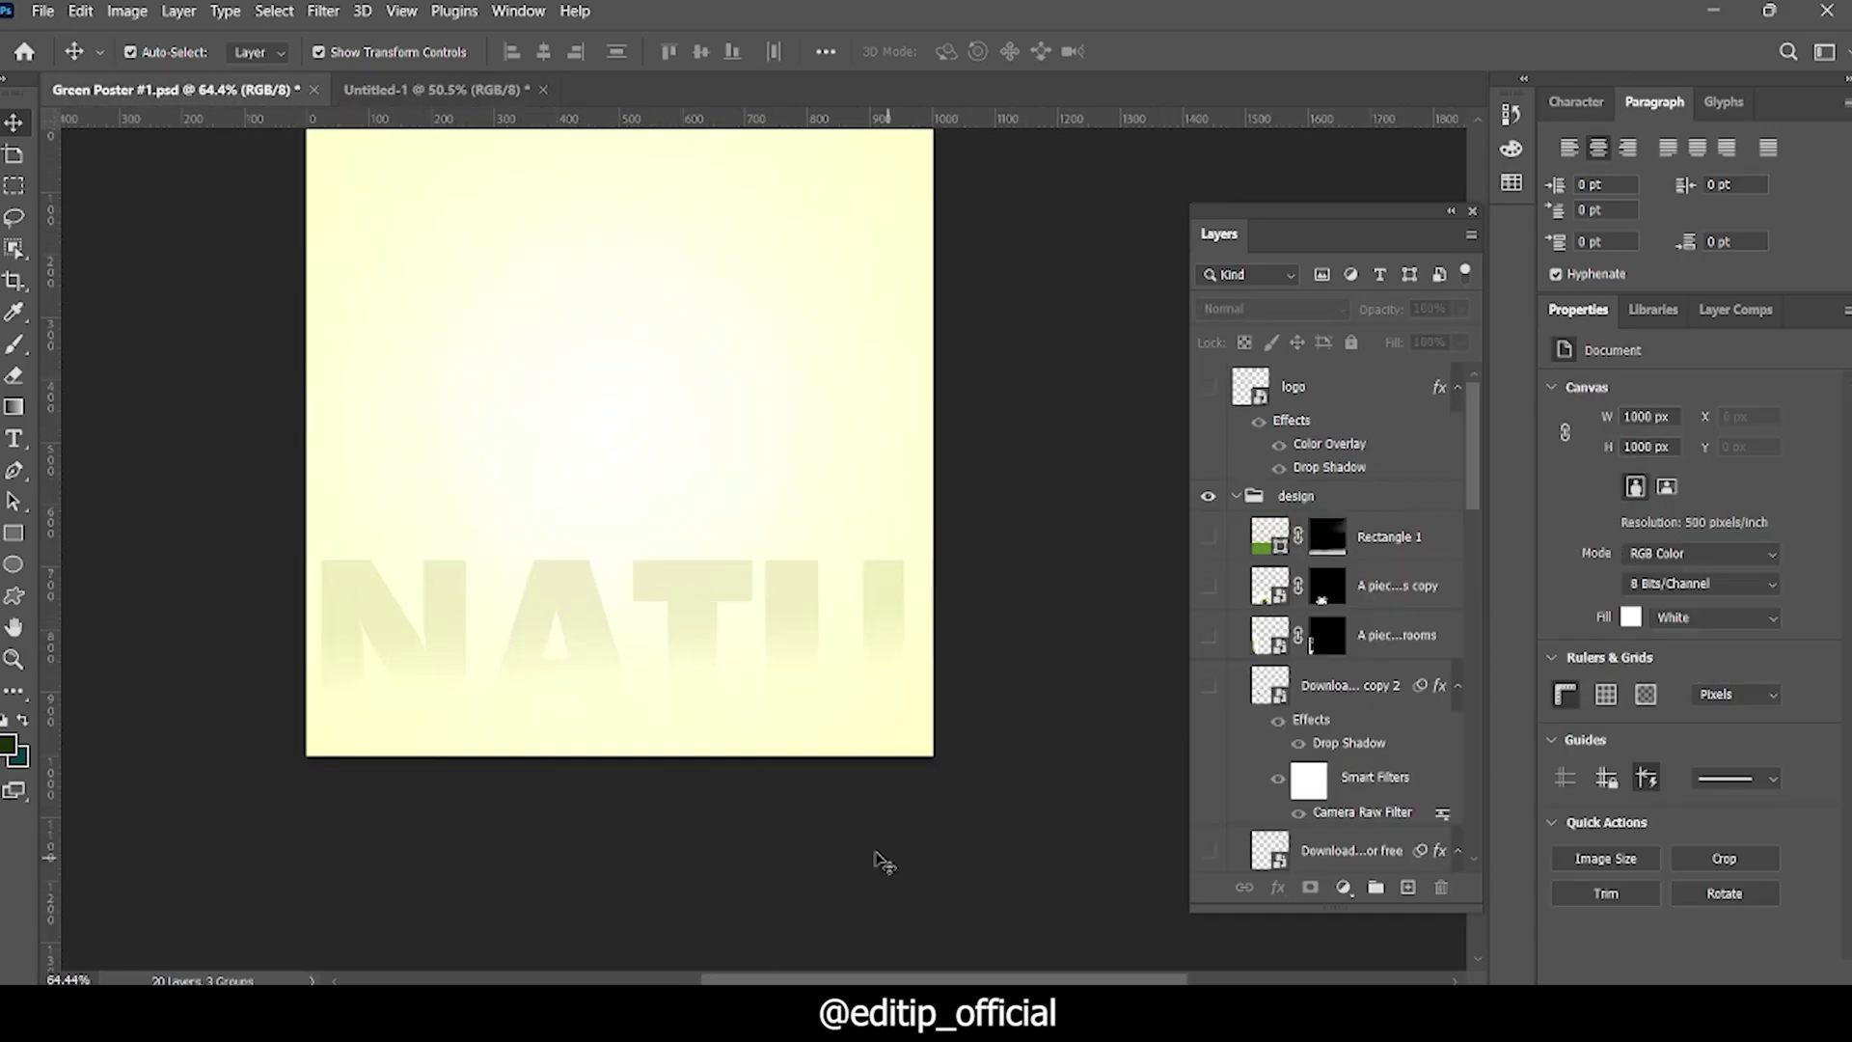
{"action": "scroll", "coordinate": [856, 628], "scroll_direction": "down", "scroll_amount": 1}
{"action": "scroll", "coordinate": [771, 623], "scroll_direction": "up", "scroll_amount": 1}
{"action": "left_click", "coordinate": [437, 90]}
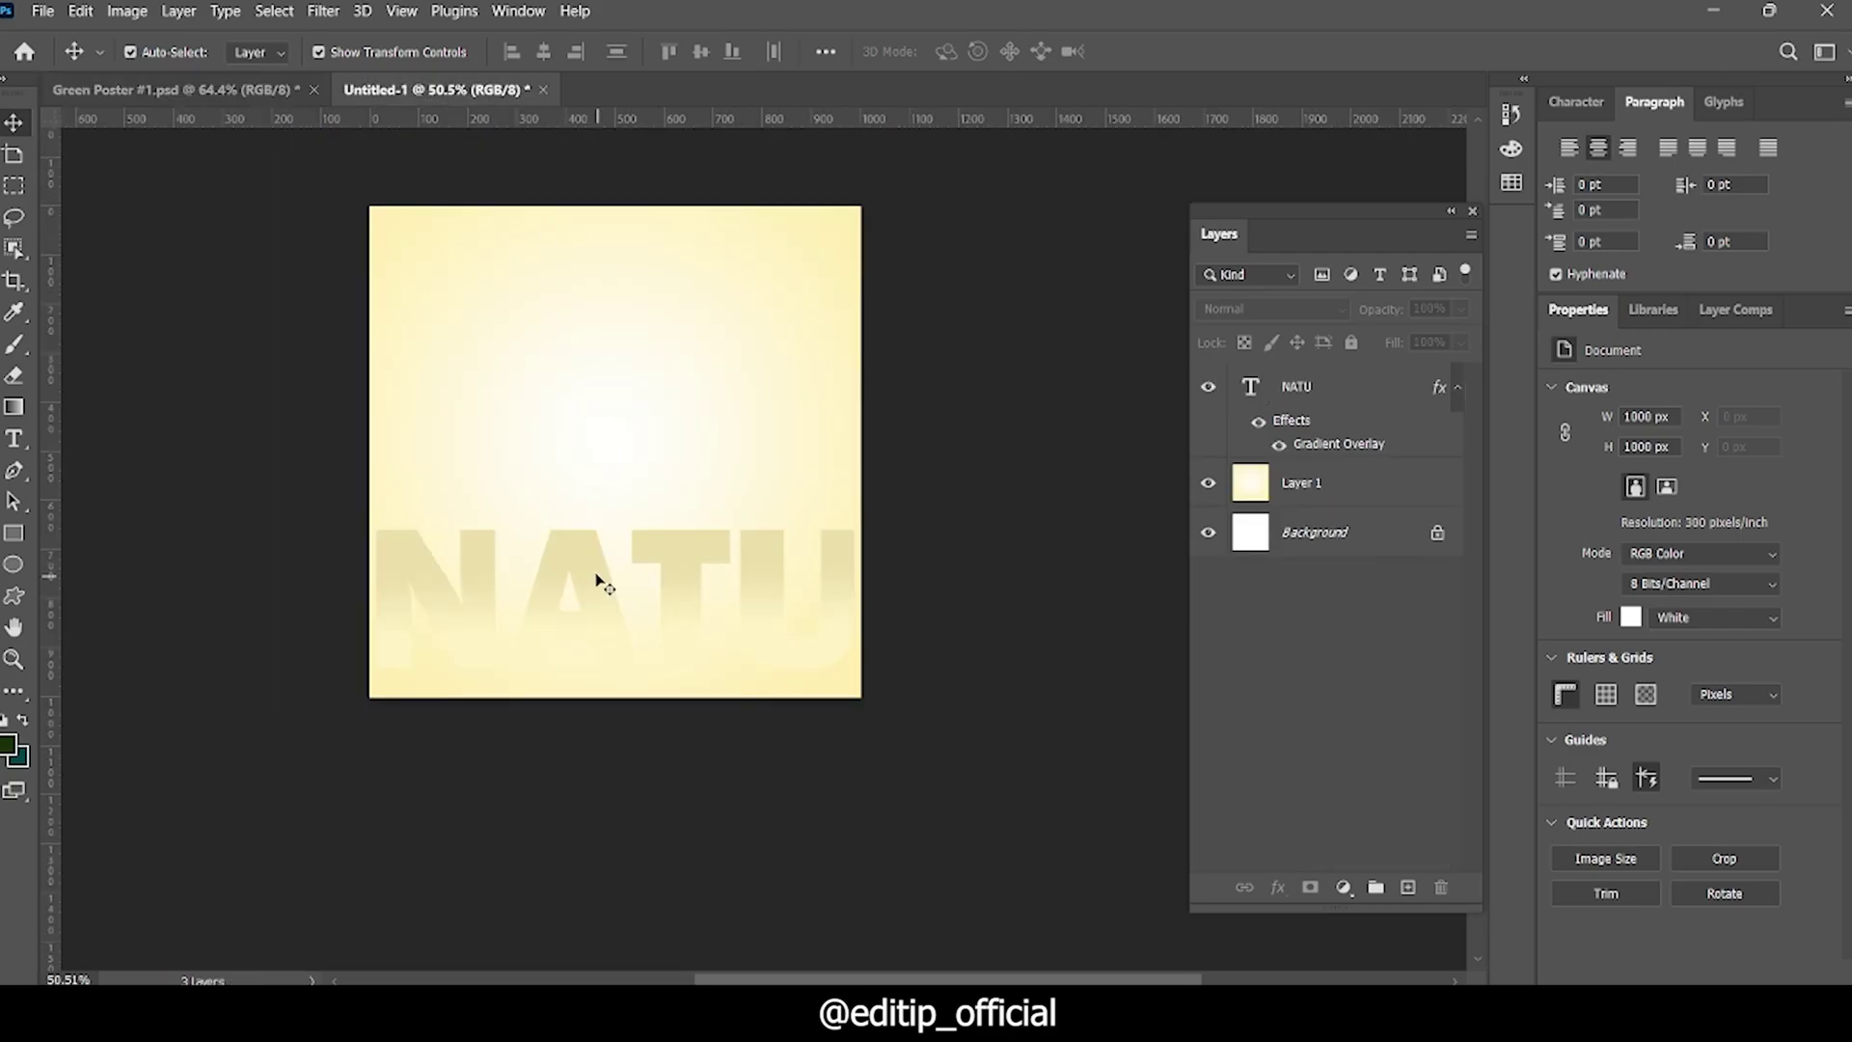
{"action": "left_click", "coordinate": [241, 90]}
{"action": "scroll", "coordinate": [839, 675], "scroll_direction": "down", "scroll_amount": 1}
{"action": "scroll", "coordinate": [820, 680], "scroll_direction": "up", "scroll_amount": 1}
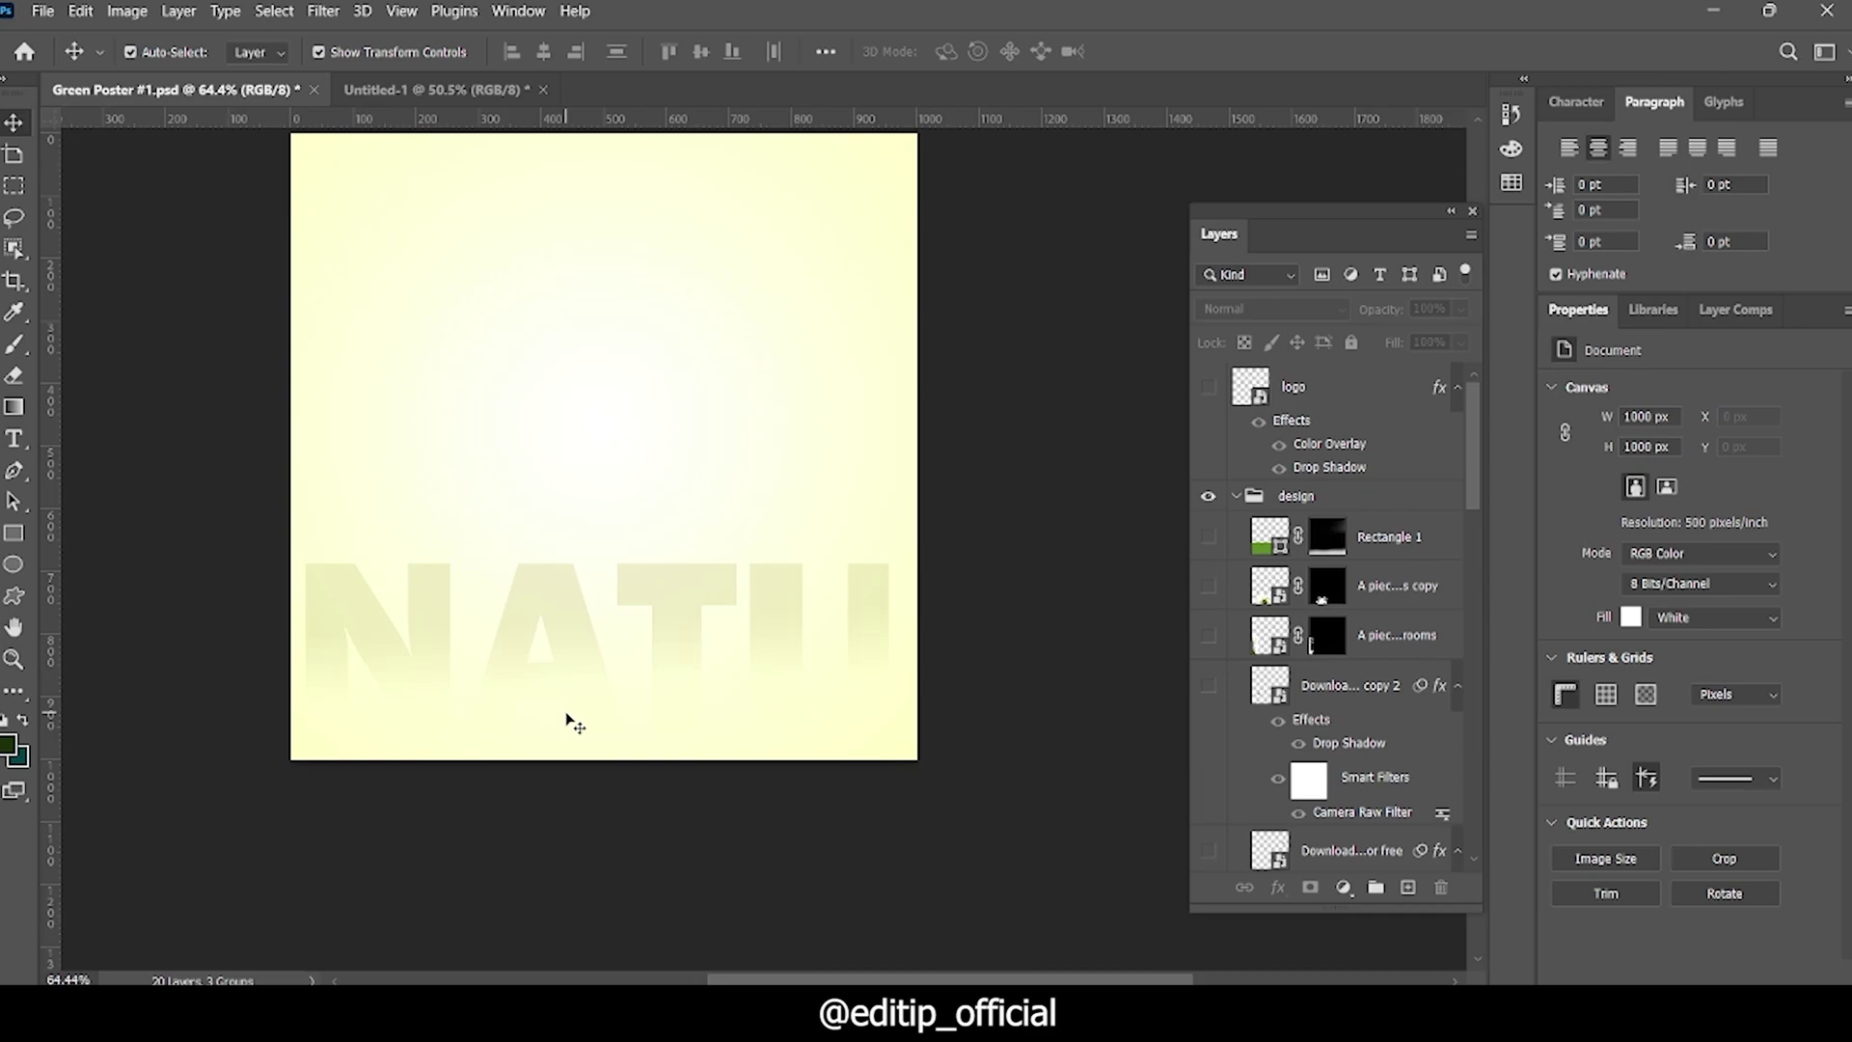
{"action": "scroll", "coordinate": [628, 723], "scroll_direction": "down", "scroll_amount": 1}
{"action": "scroll", "coordinate": [1337, 743], "scroll_direction": "down", "scroll_amount": 5}
Step: Show the download (2) texture layer briefly, then hide it again
{"action": "scroll", "coordinate": [1337, 743], "scroll_direction": "down", "scroll_amount": 3}
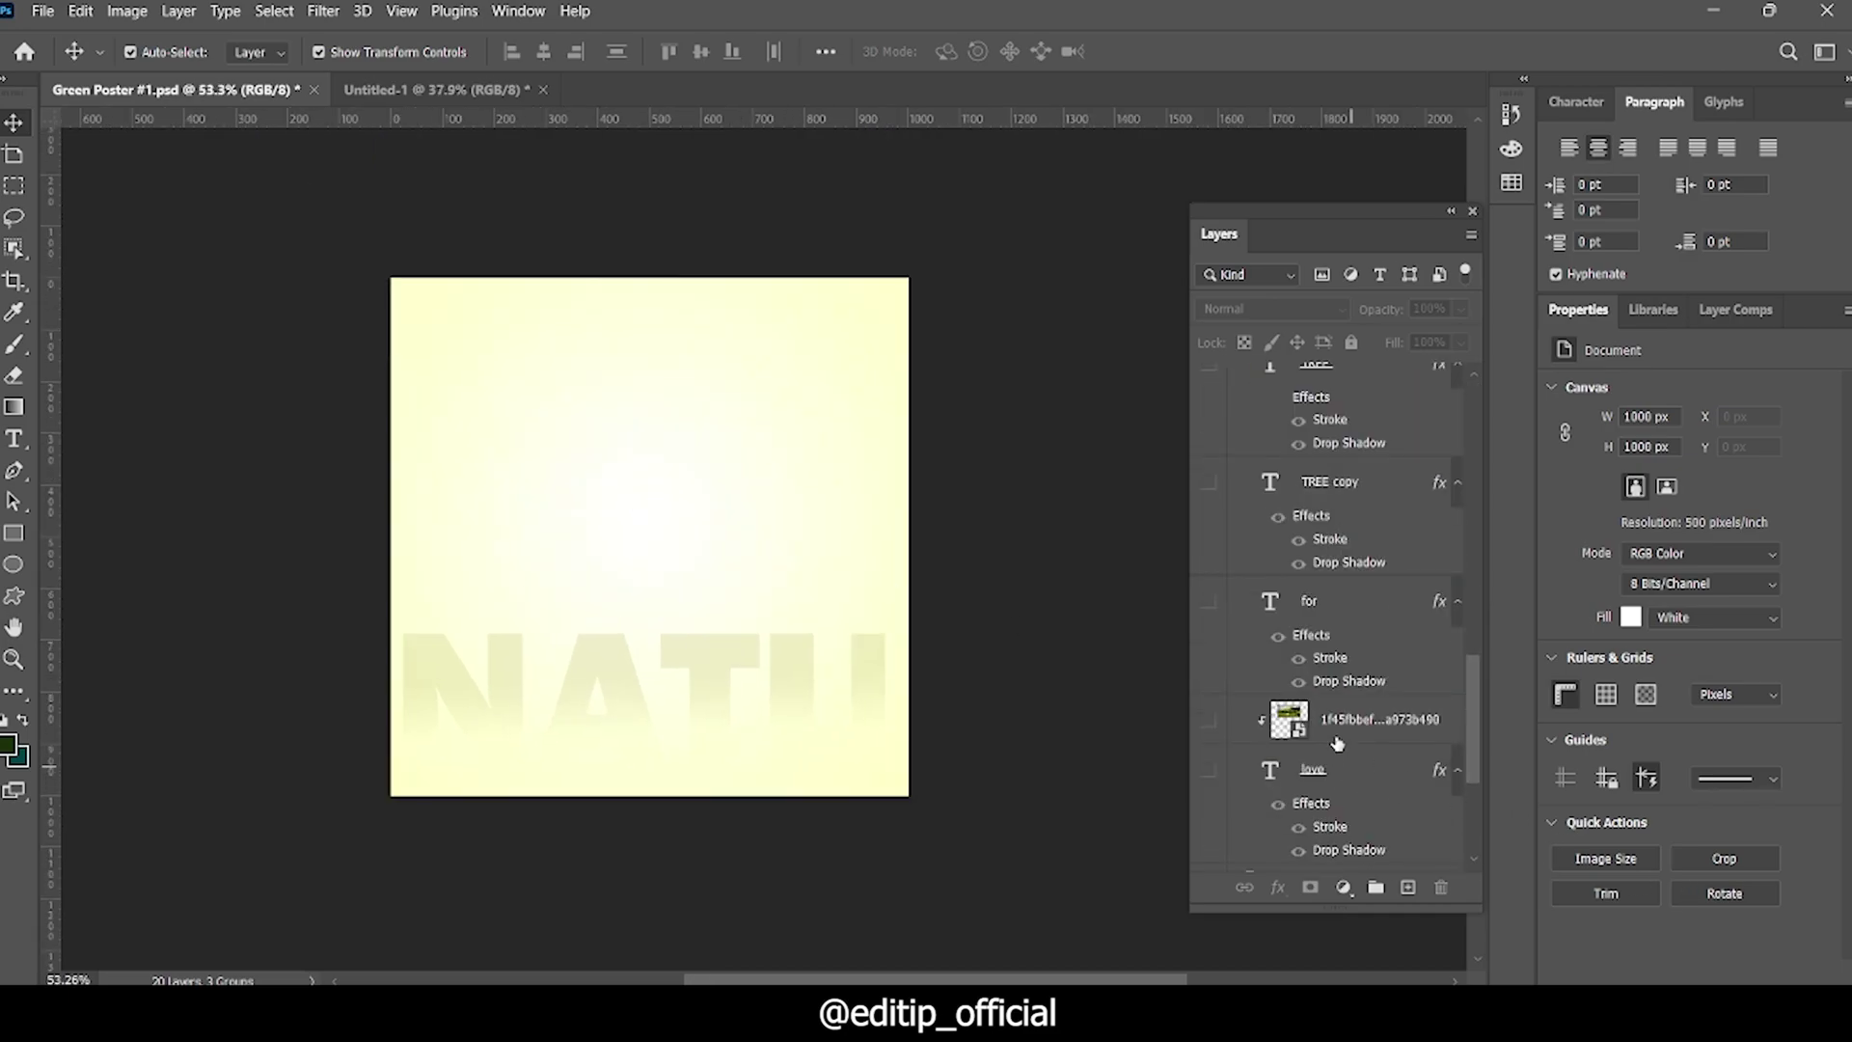
{"action": "scroll", "coordinate": [1337, 743], "scroll_direction": "down", "scroll_amount": 5}
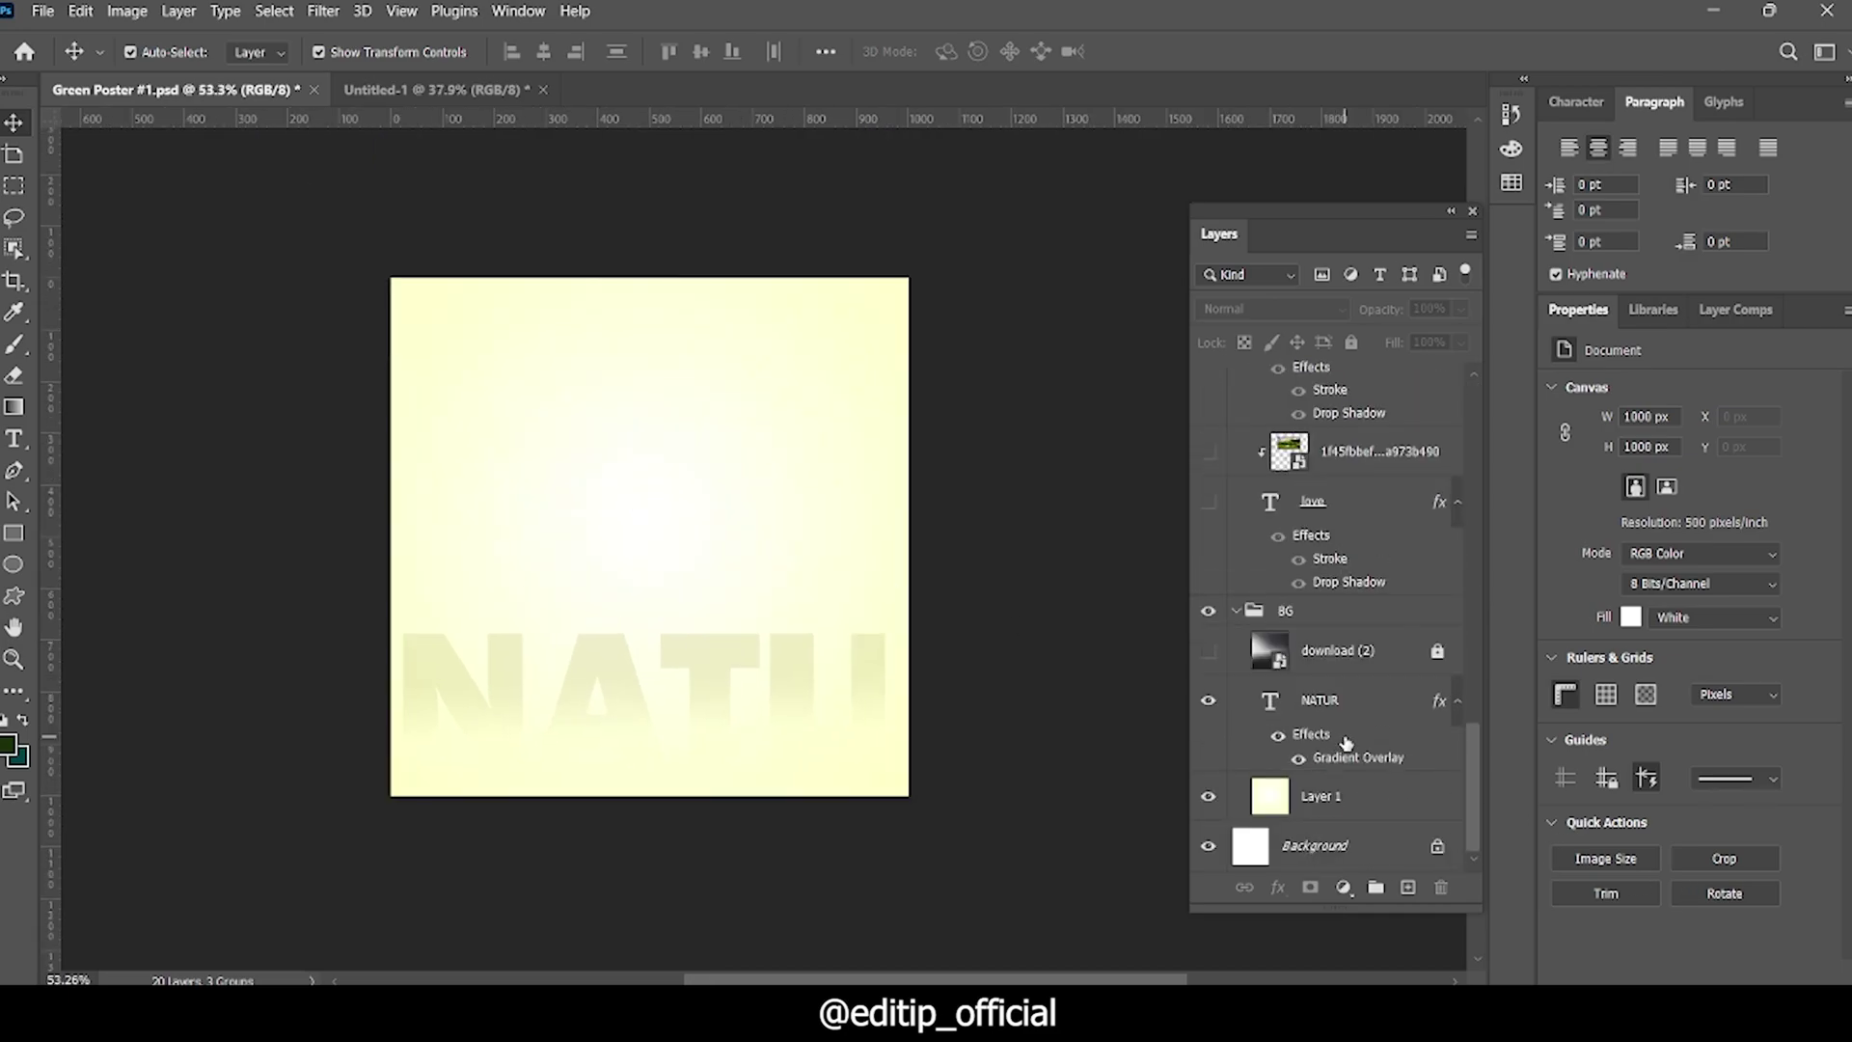
{"action": "left_click", "coordinate": [1209, 653]}
{"action": "left_click", "coordinate": [1208, 651]}
{"action": "scroll", "coordinate": [1061, 723], "scroll_direction": "up", "scroll_amount": 1}
Step: Drag download (3) from the Downloads folder onto the Green Poster canvas
{"action": "key", "text": "super+e"}
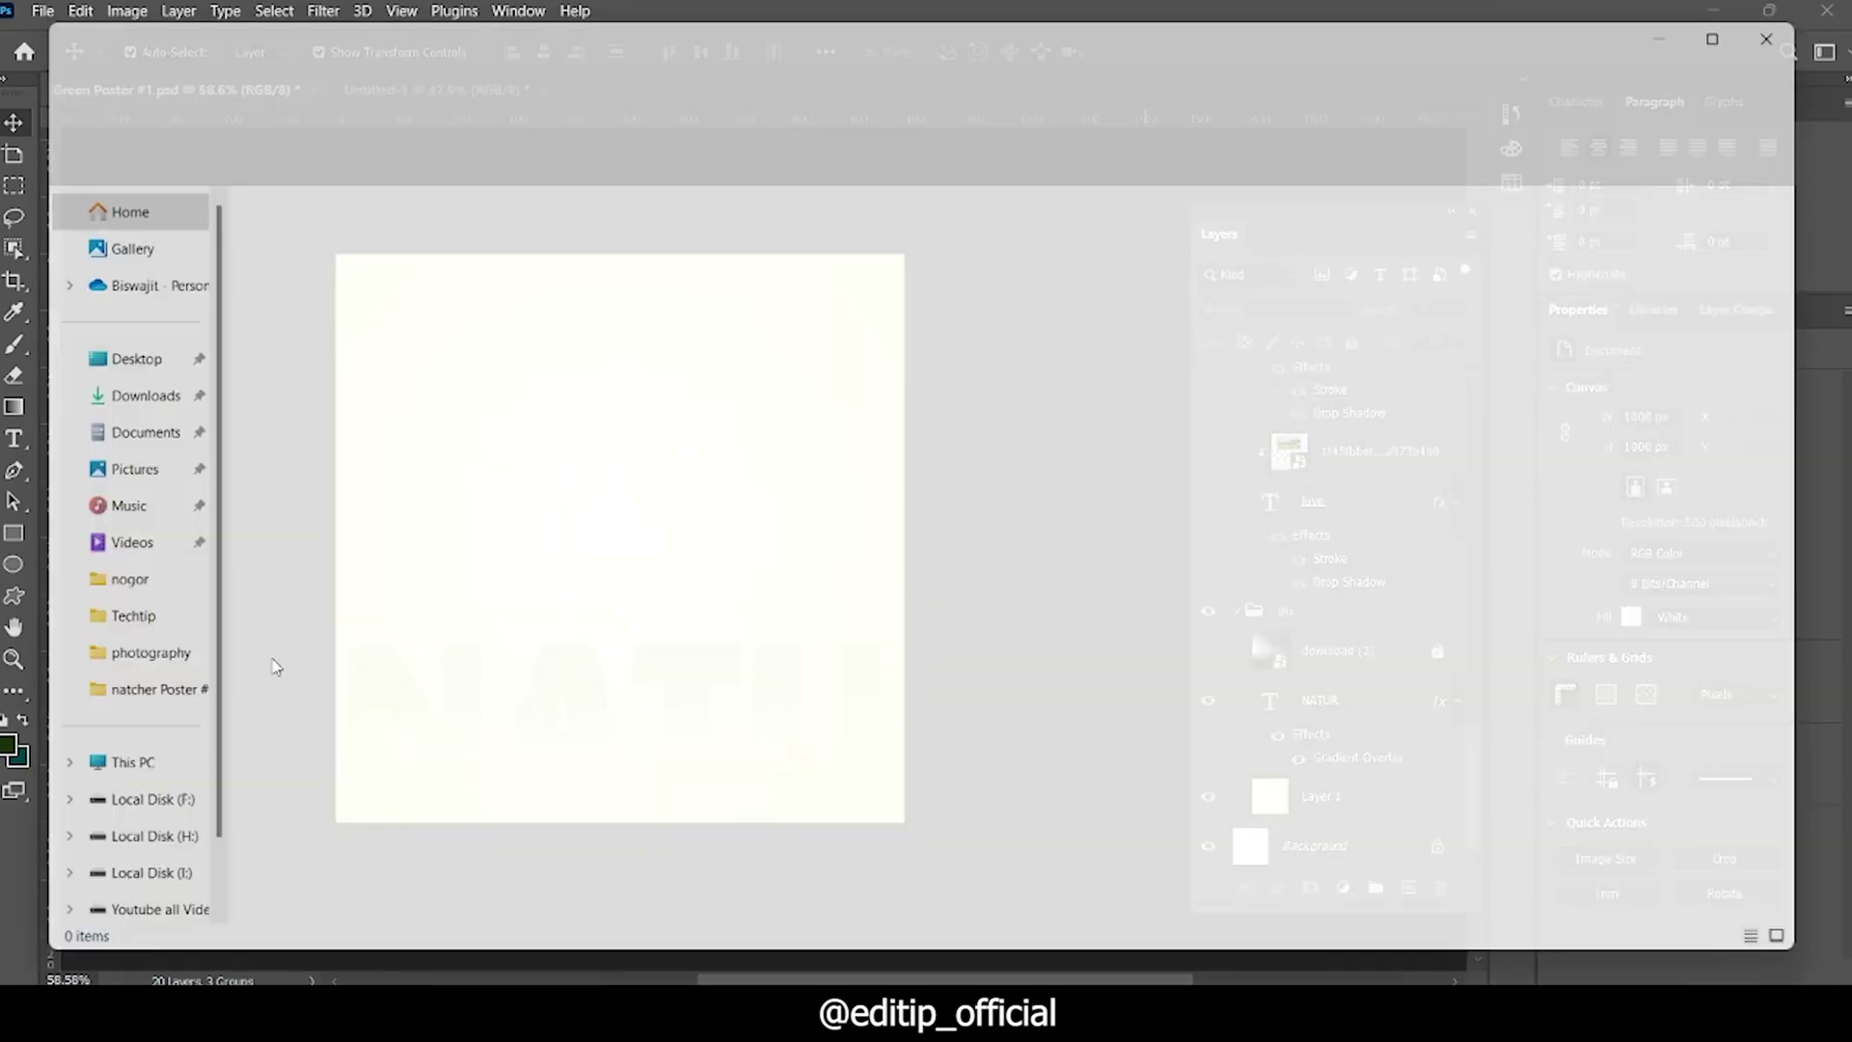
{"action": "left_click", "coordinate": [82, 353]}
{"action": "left_click", "coordinate": [106, 395]}
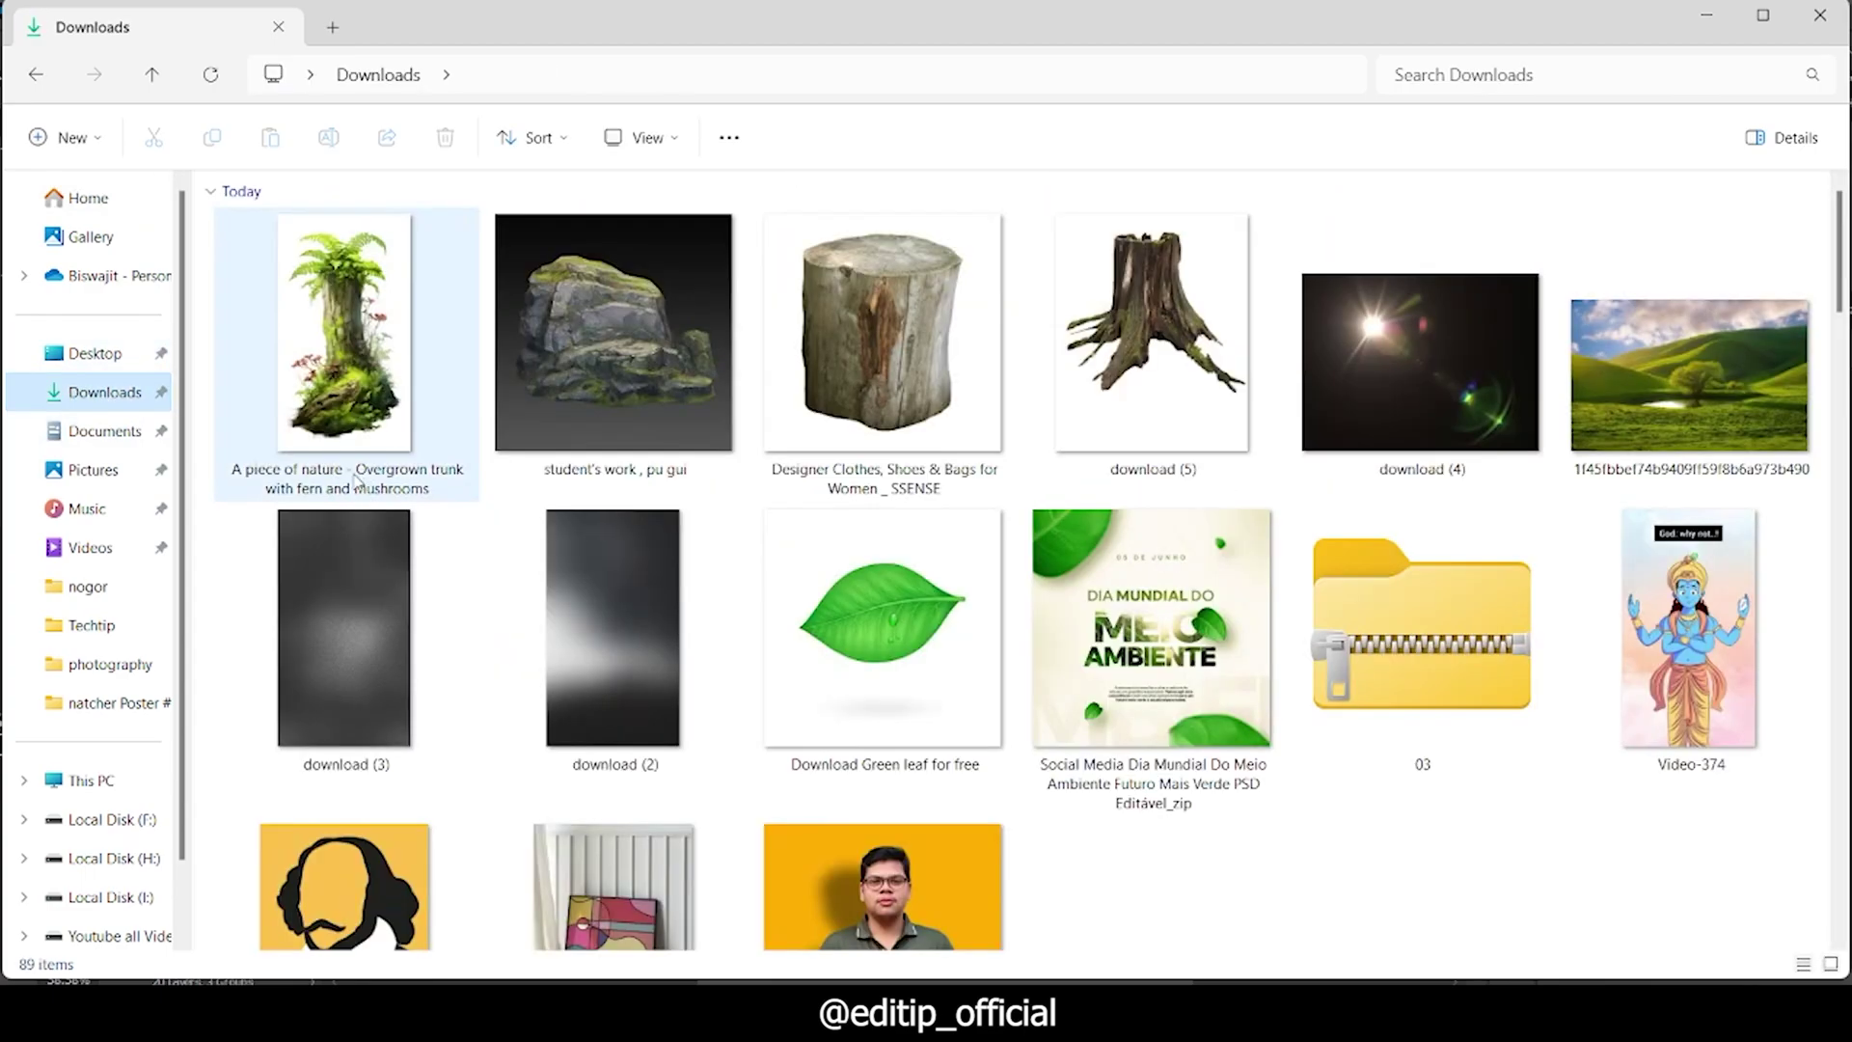
{"action": "left_click", "coordinate": [390, 633]}
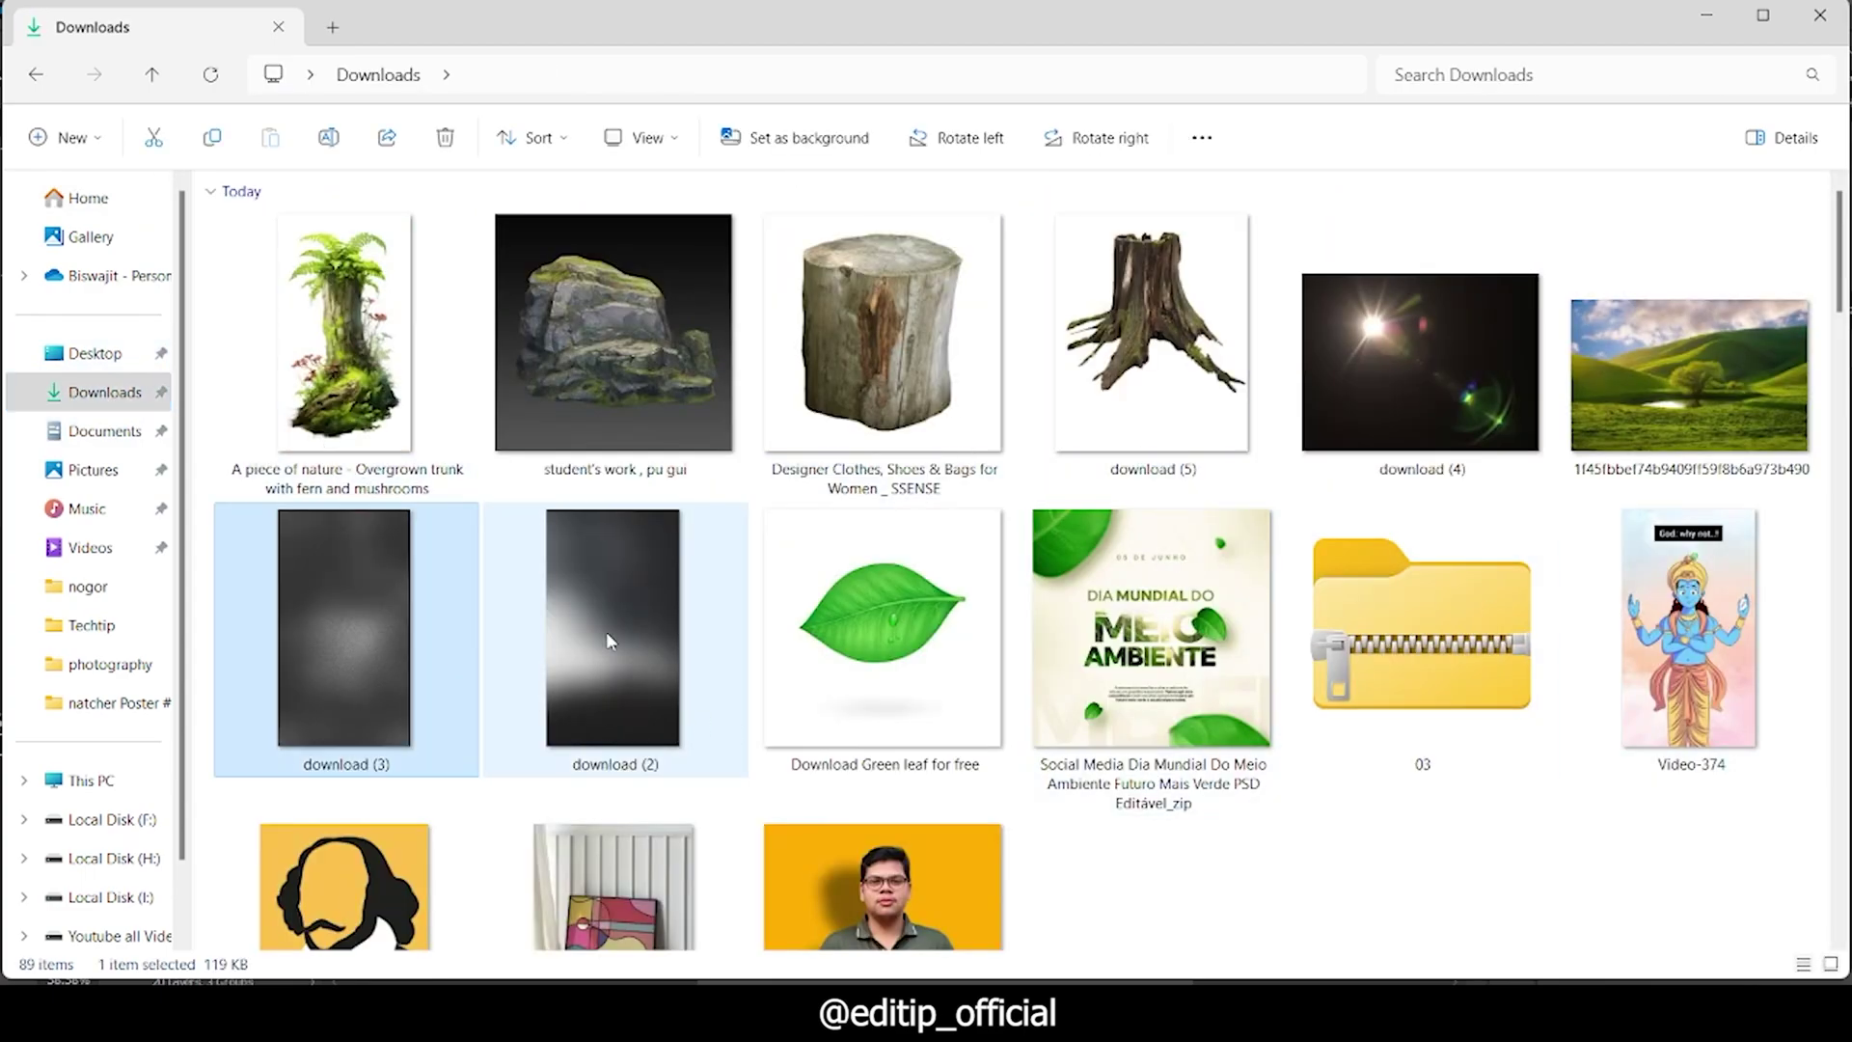
{"action": "mouse_move", "coordinate": [295, 616]}
{"action": "left_mouse_down"}
{"action": "mouse_move", "coordinate": [1211, 969]}
{"action": "mouse_move", "coordinate": [666, 579]}
{"action": "mouse_move", "coordinate": [722, 539]}
{"action": "mouse_move", "coordinate": [831, 530]}
{"action": "left_mouse_up"}
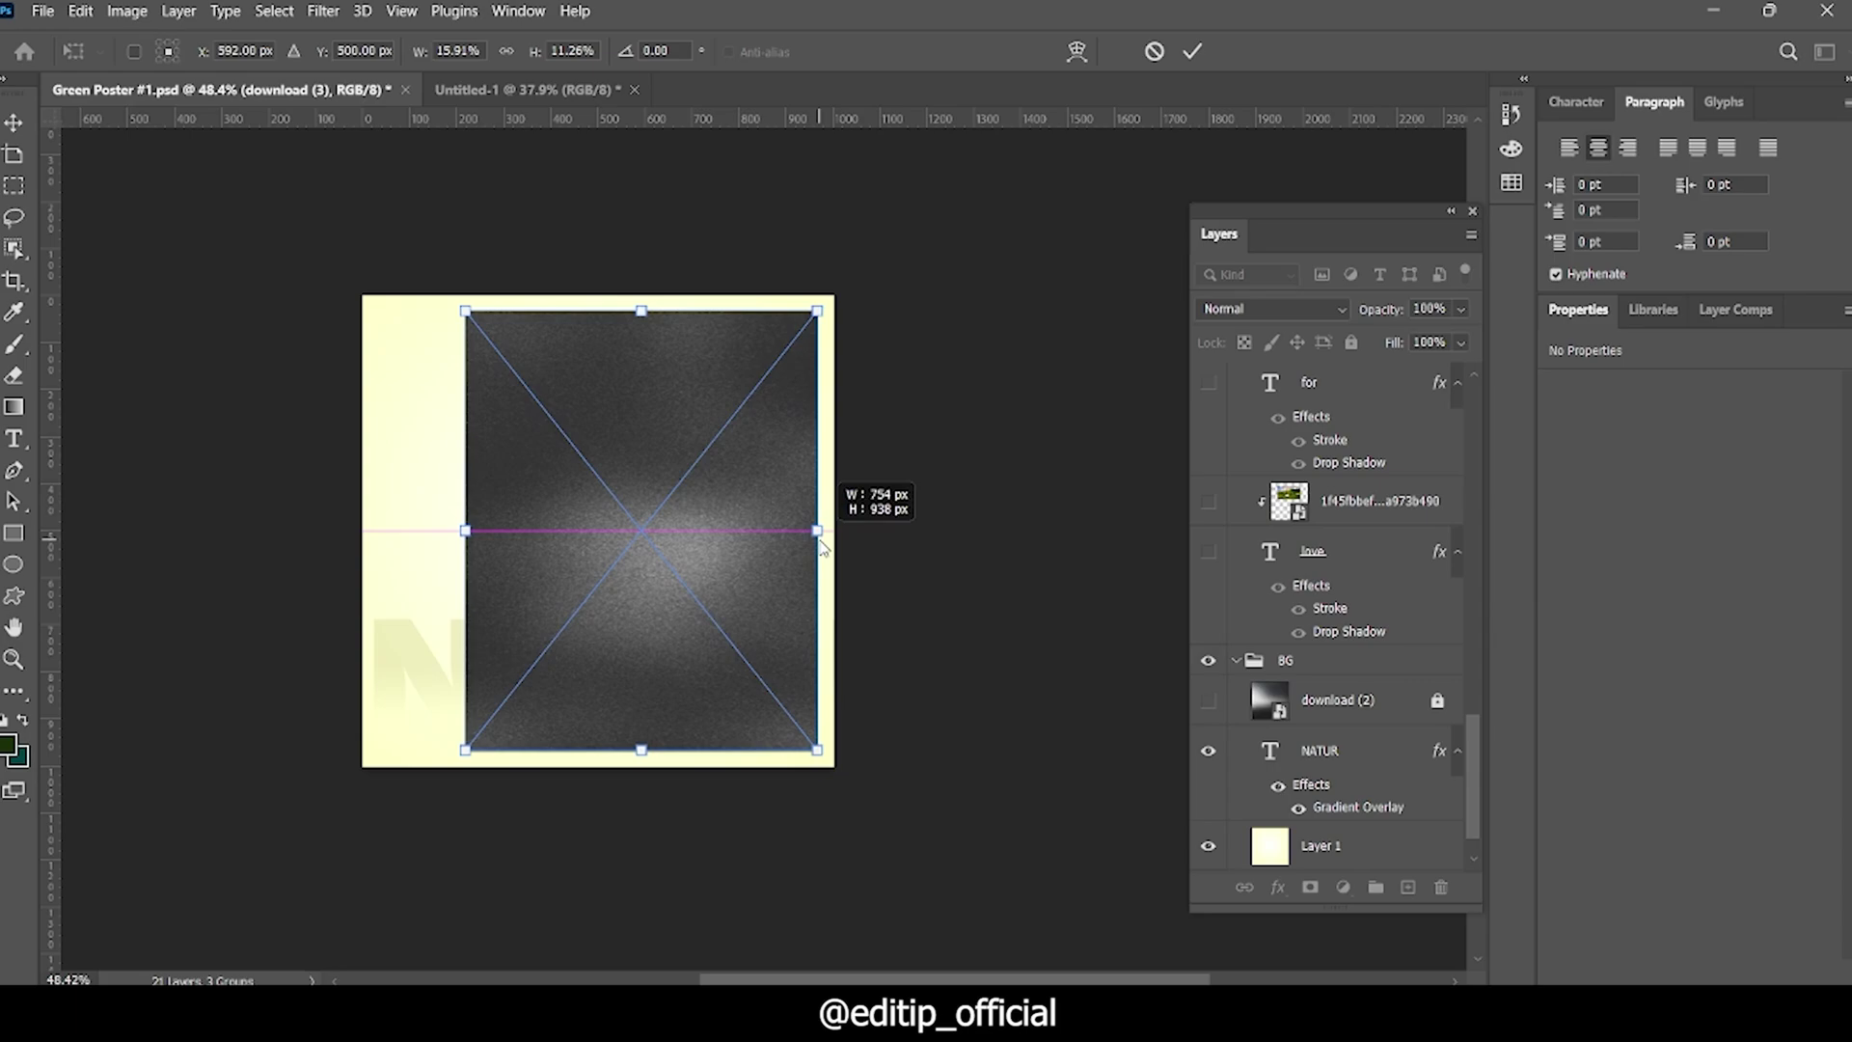
Step: Stretch the download (3) texture across the canvas, blend it in Overlay, and commit
{"action": "left_click_drag", "start_coordinate": [465, 749], "coordinate": [363, 765]}
{"action": "left_click_drag", "start_coordinate": [598, 307], "coordinate": [599, 295]}
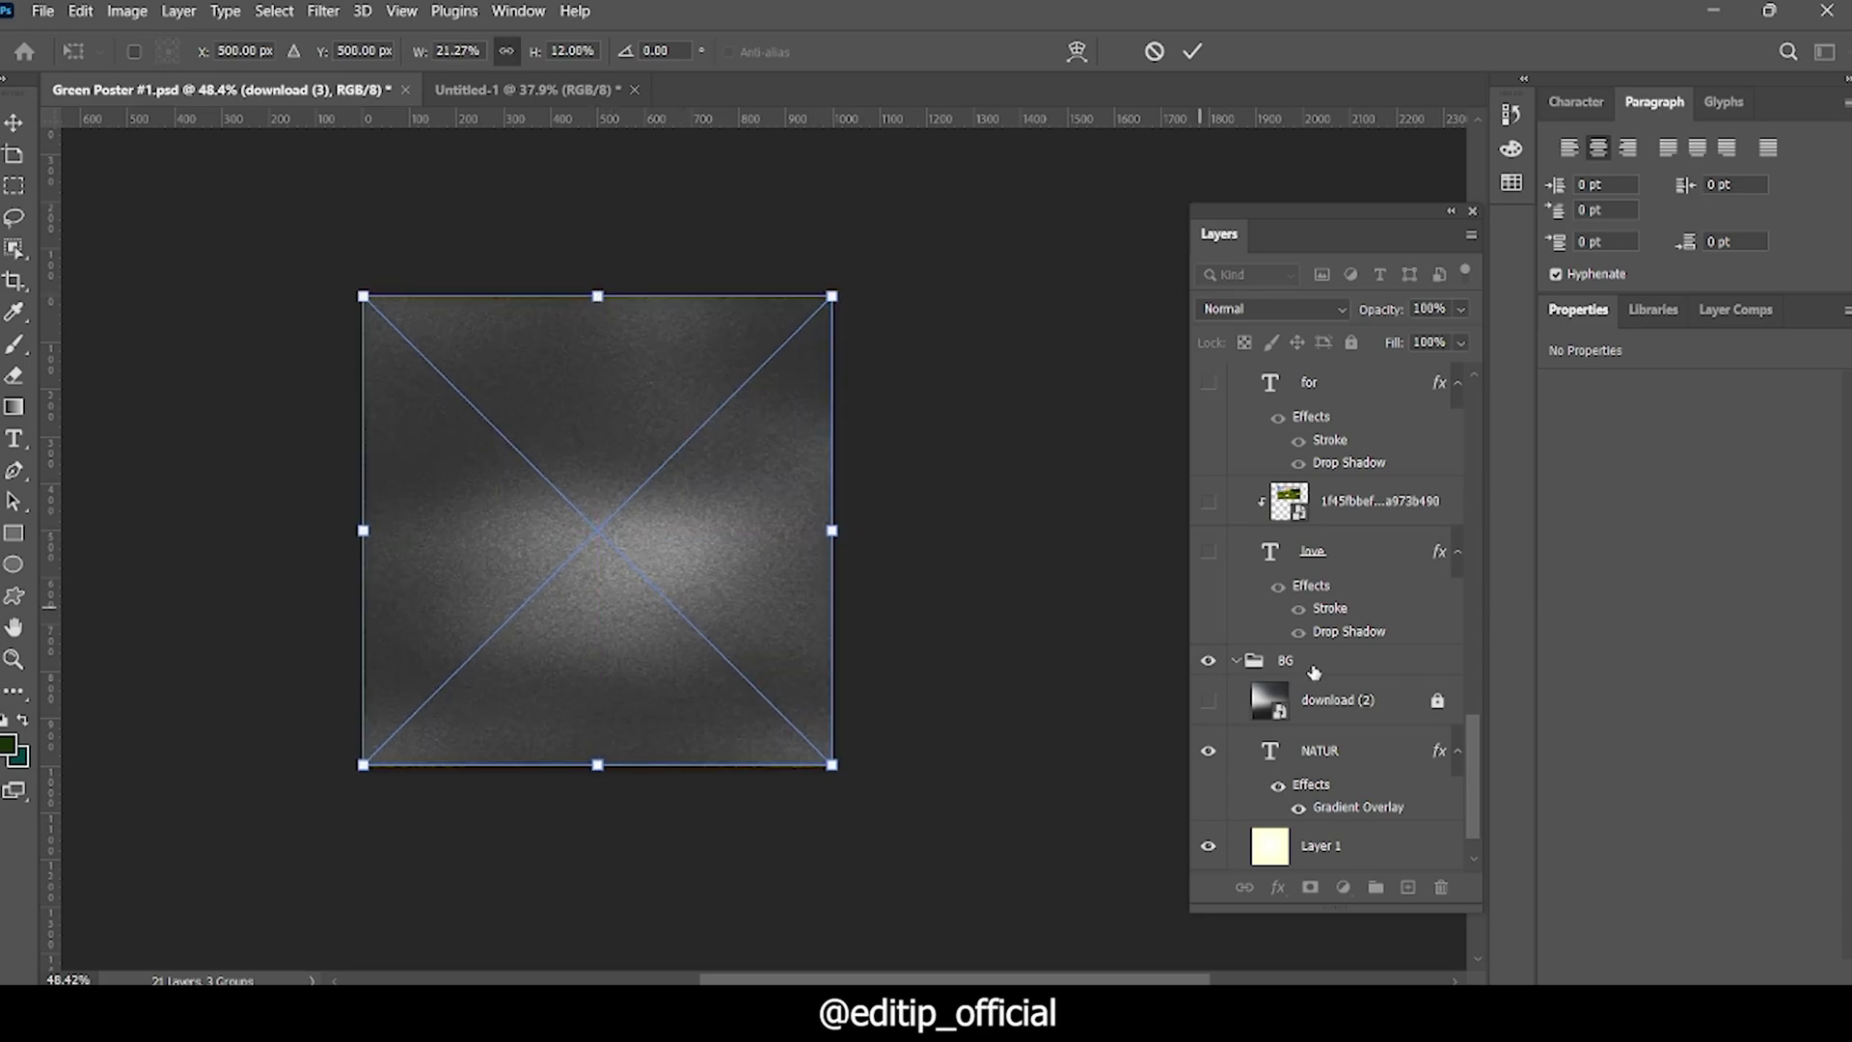
{"action": "left_click", "coordinate": [1269, 308]}
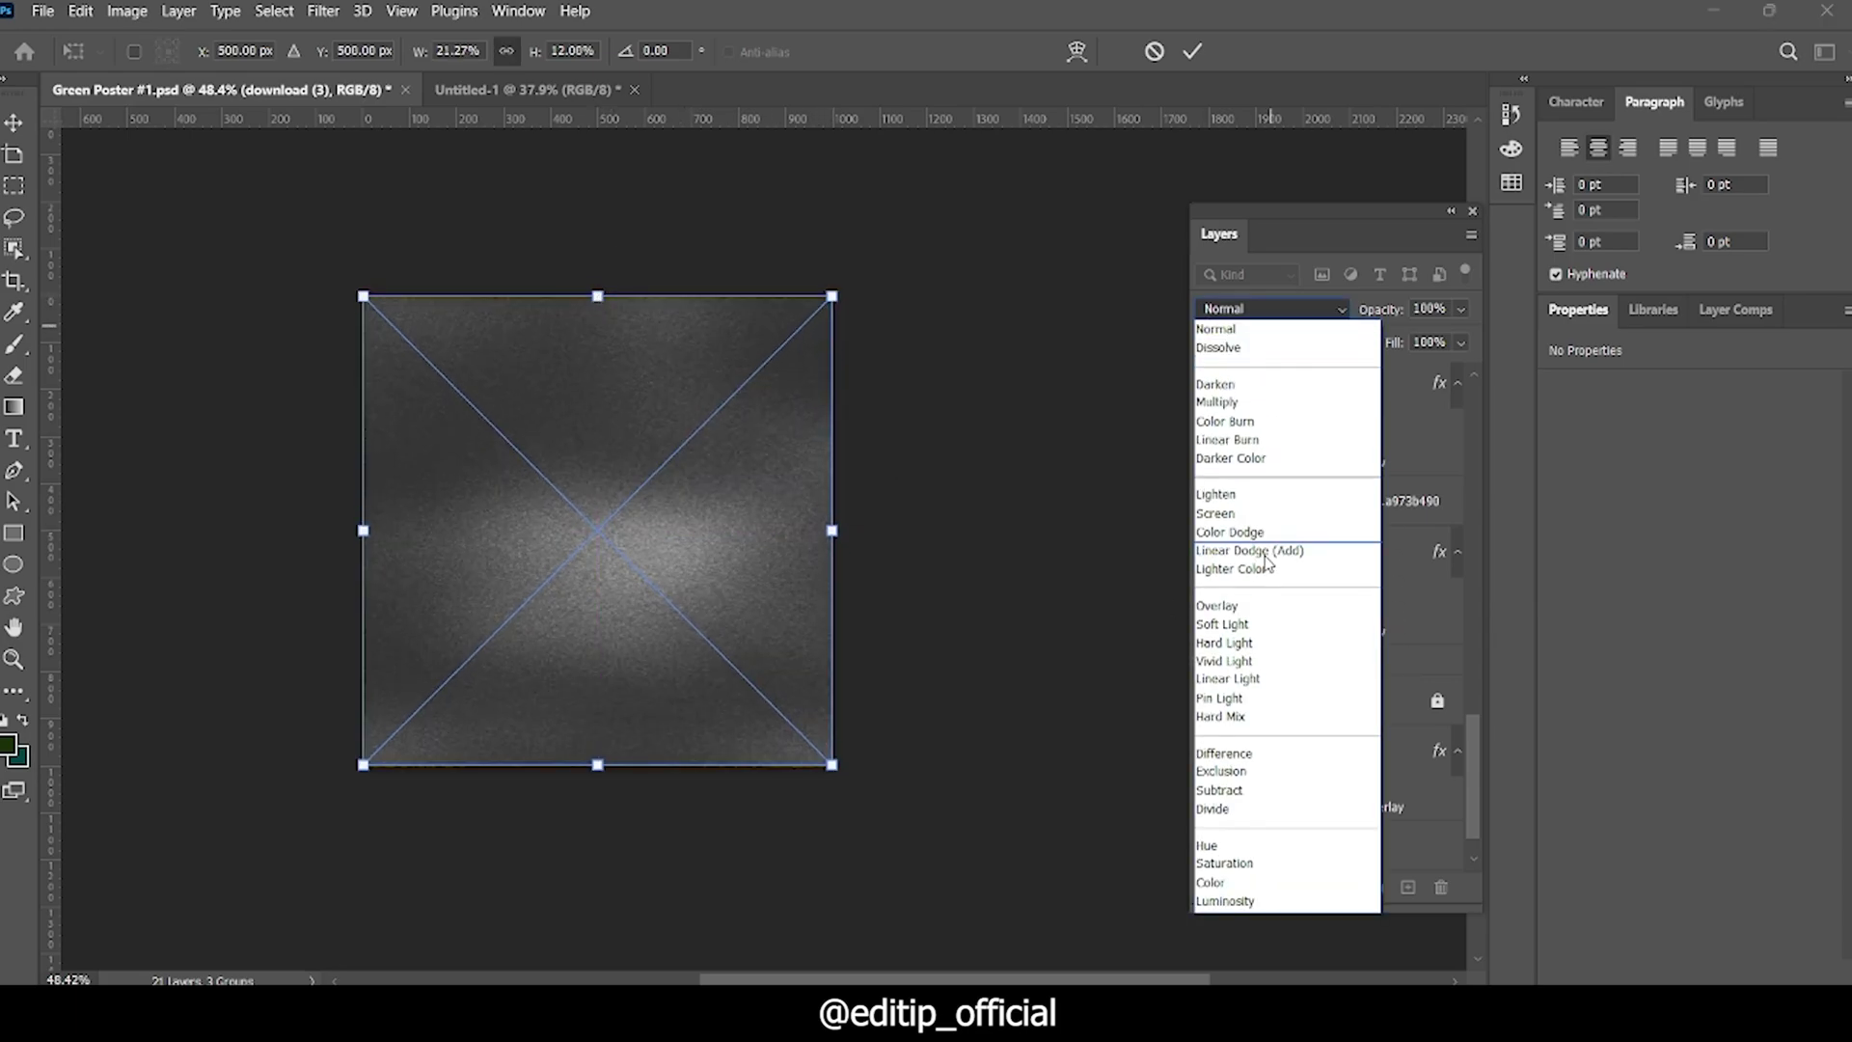
{"action": "left_click", "coordinate": [1241, 604]}
{"action": "scroll", "coordinate": [888, 627], "scroll_direction": "down", "scroll_amount": 1}
{"action": "scroll", "coordinate": [550, 492], "scroll_direction": "up", "scroll_amount": 1}
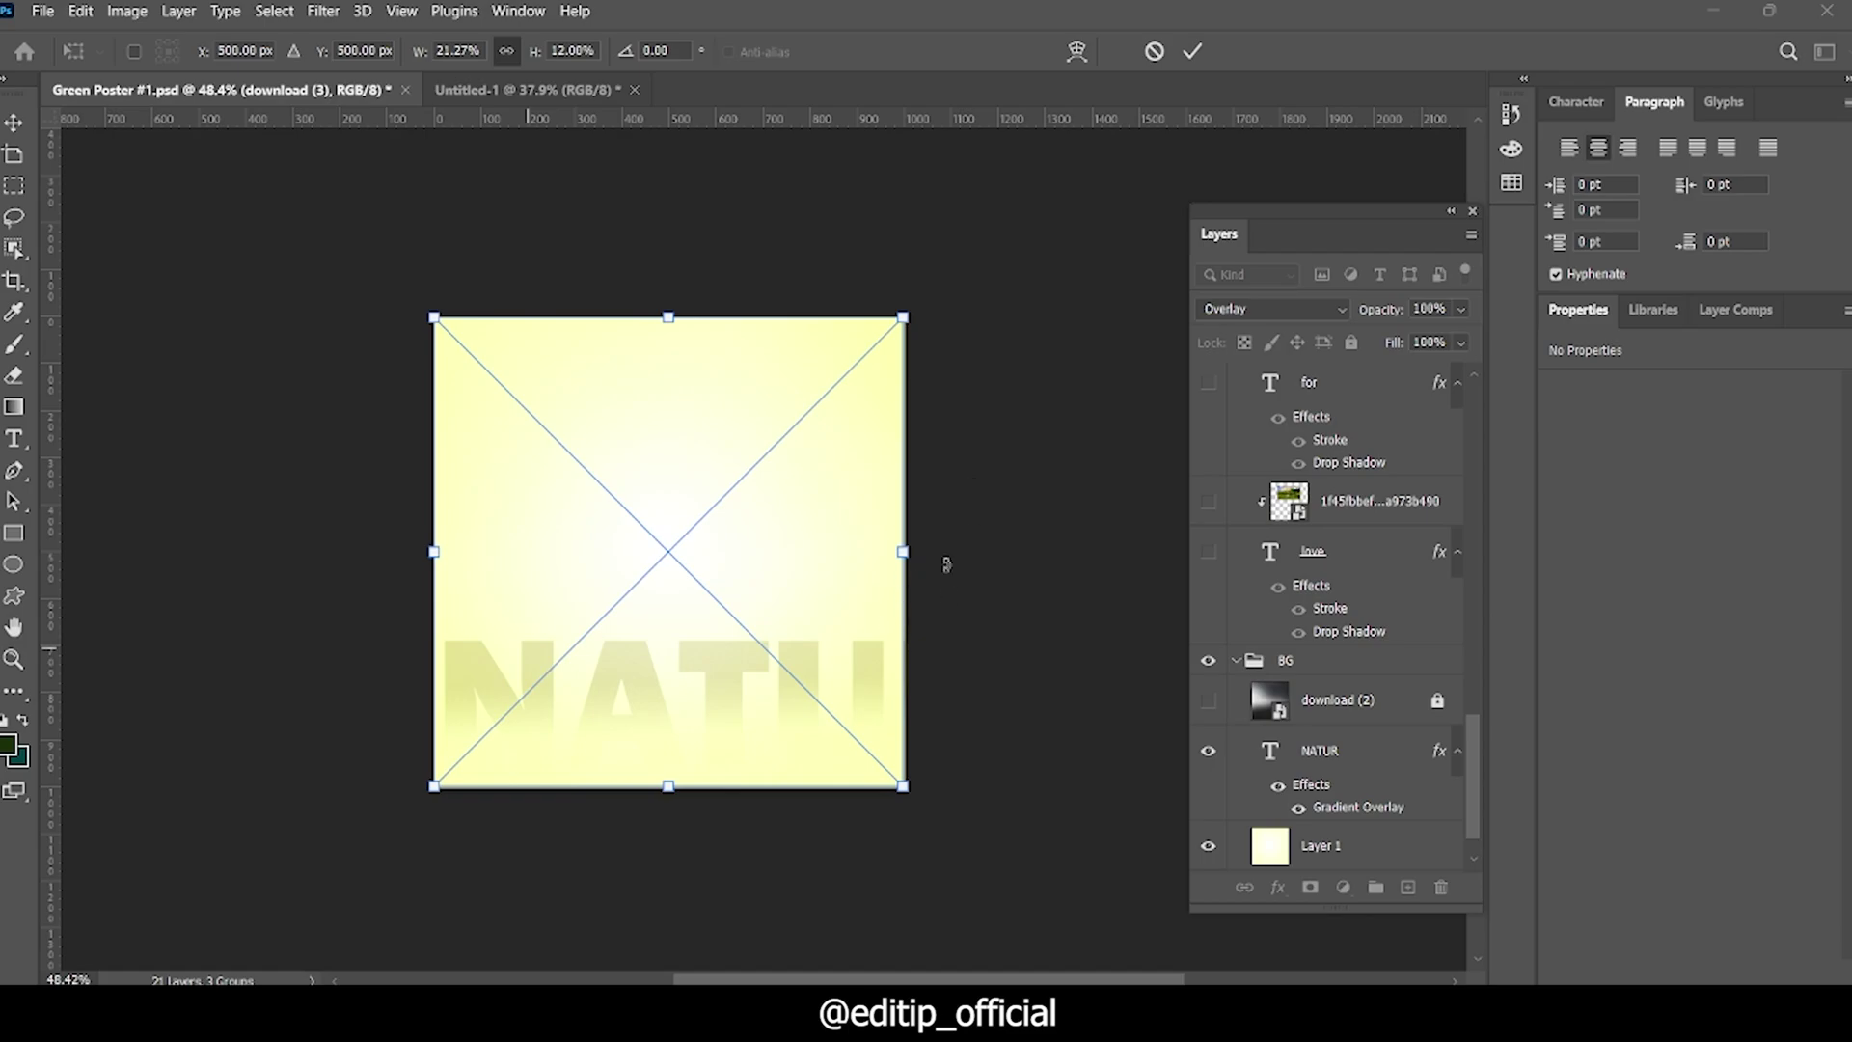
{"action": "scroll", "coordinate": [1324, 719], "scroll_direction": "down", "scroll_amount": 1}
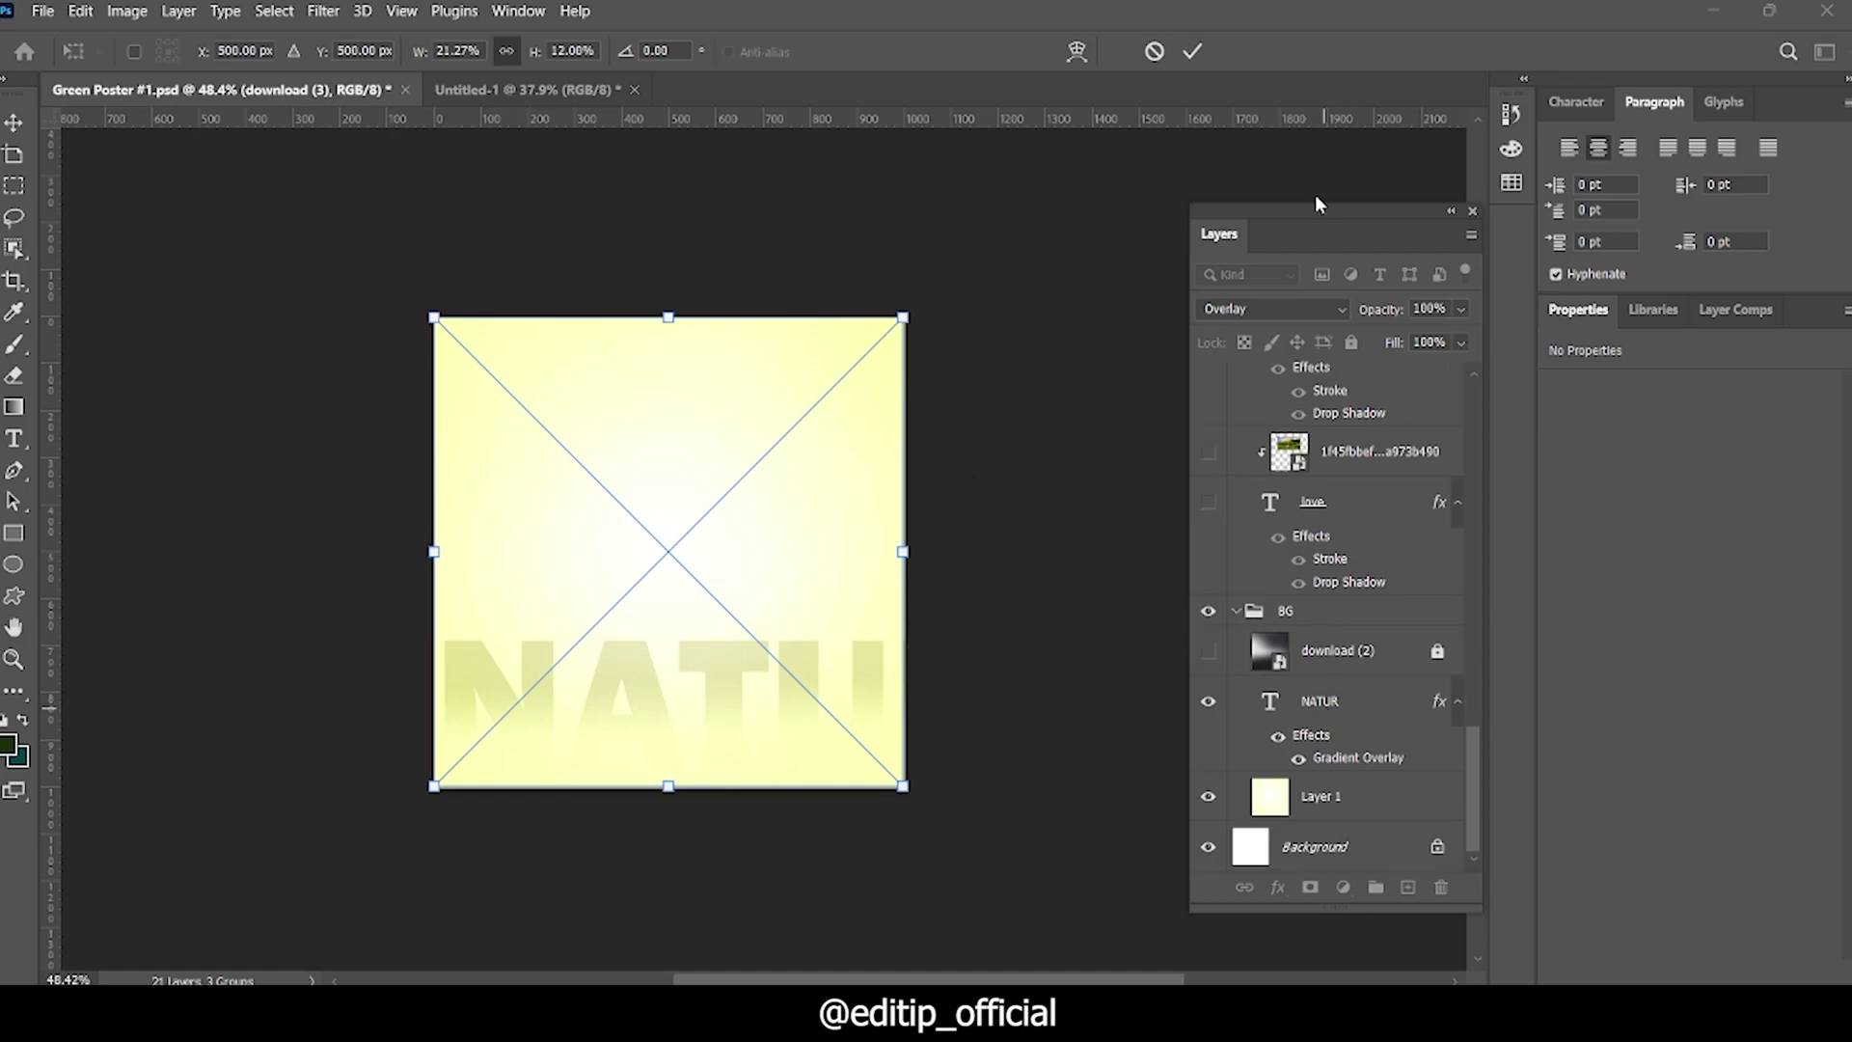
{"action": "left_click", "coordinate": [1192, 51]}
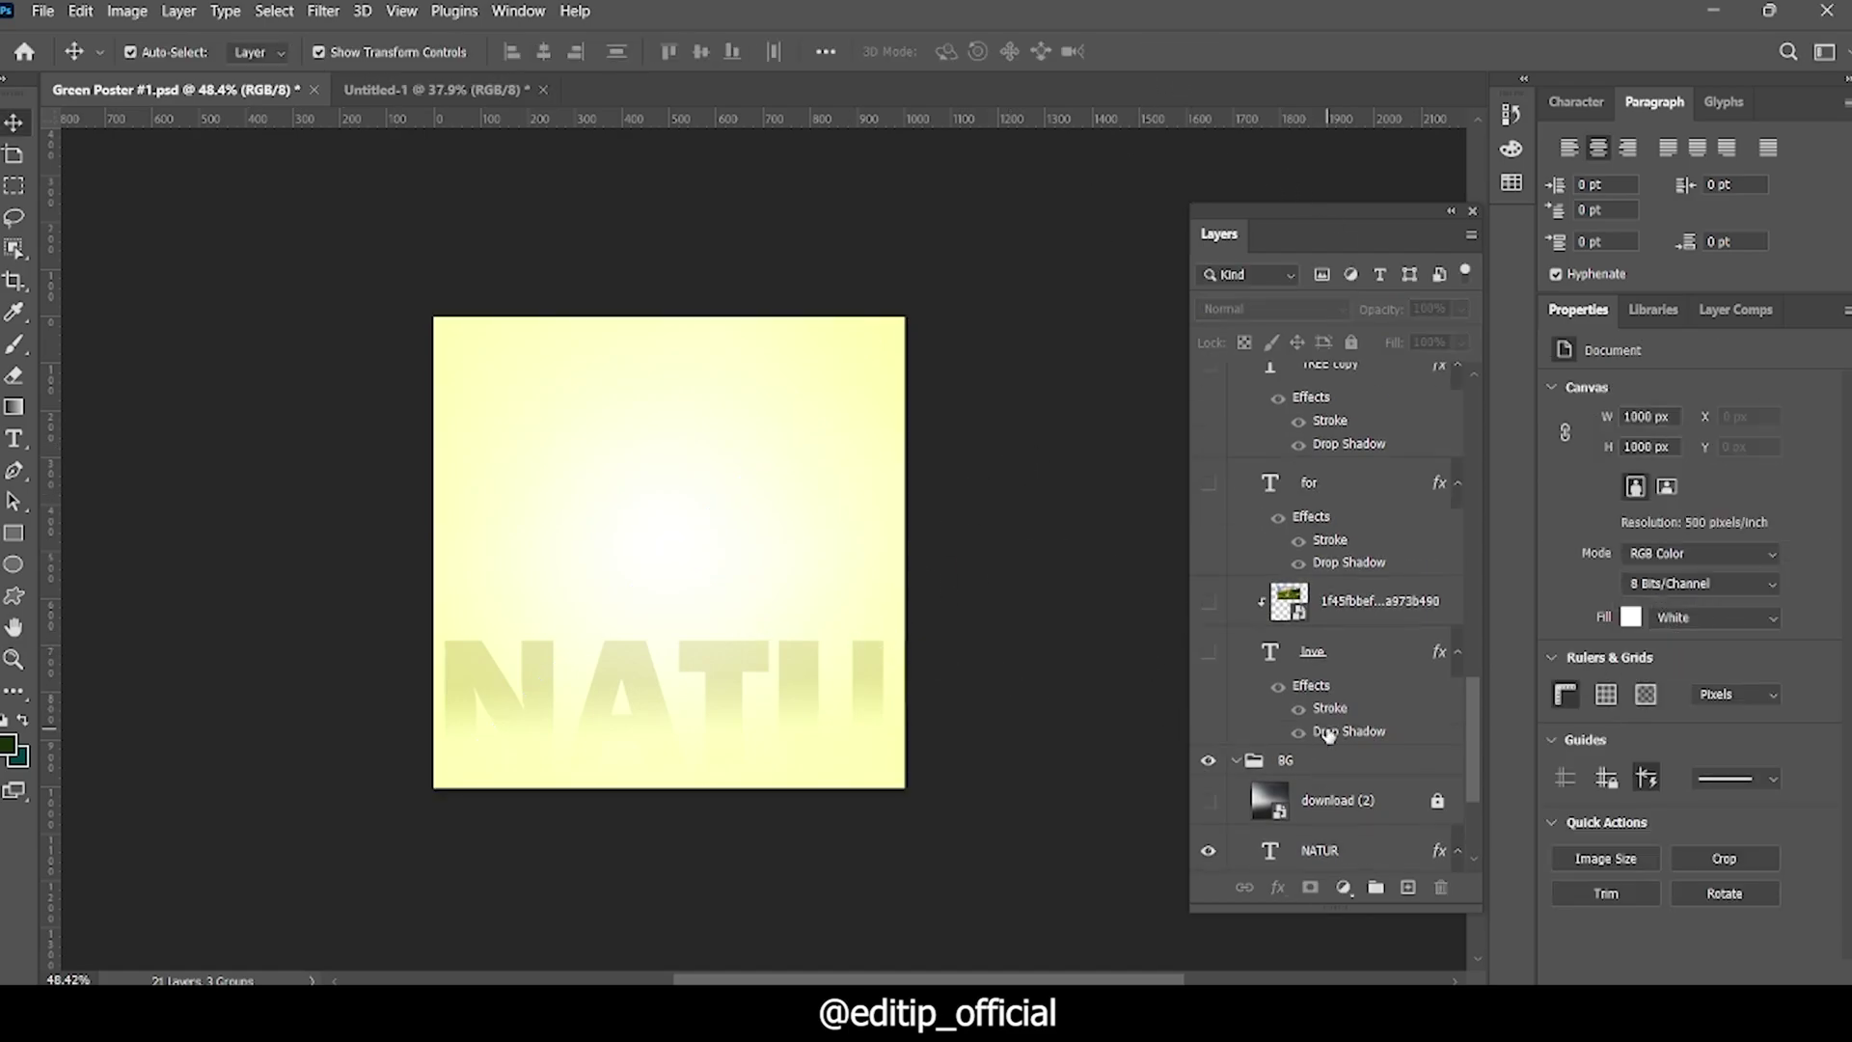
Step: Select the logo layer and collapse the BG group
{"action": "scroll", "coordinate": [1222, 420], "scroll_direction": "up", "scroll_amount": 5}
{"action": "scroll", "coordinate": [1221, 420], "scroll_direction": "up", "scroll_amount": 5}
{"action": "scroll", "coordinate": [1221, 420], "scroll_direction": "up", "scroll_amount": 5}
{"action": "left_click", "coordinate": [1360, 439]}
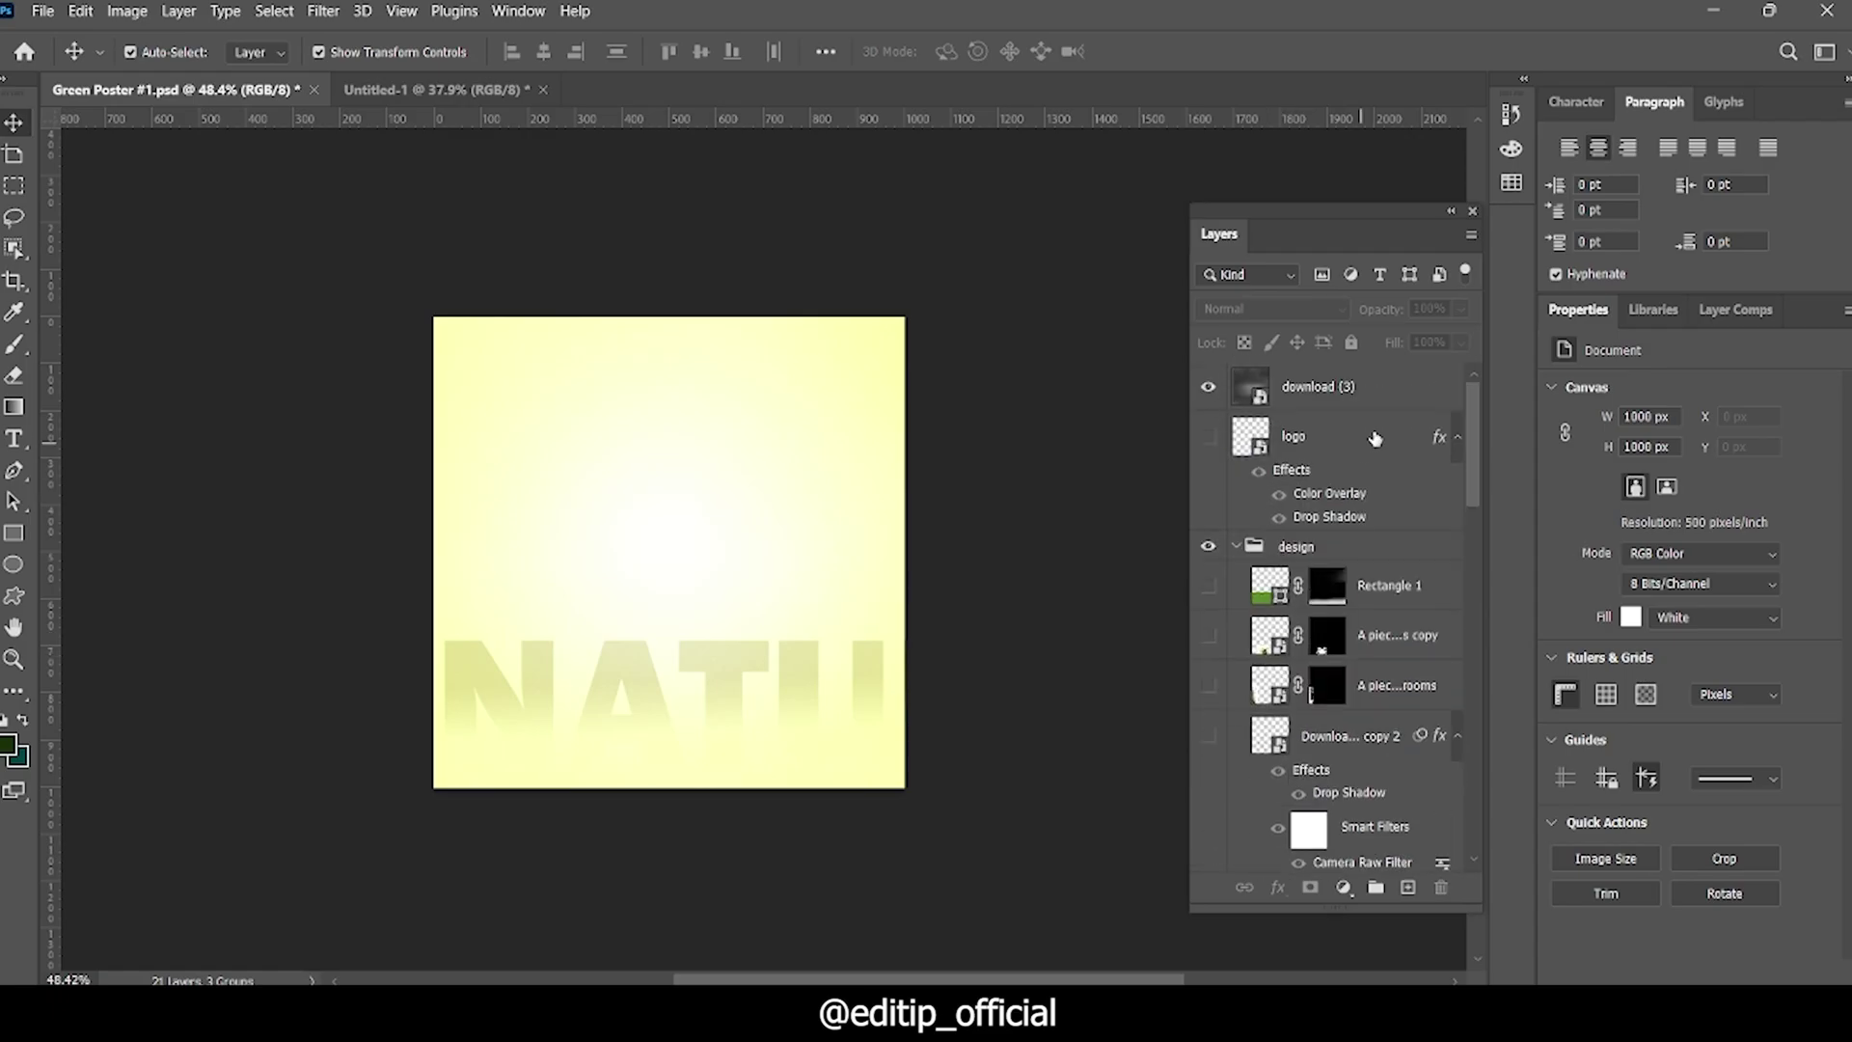
{"action": "scroll", "coordinate": [1244, 629], "scroll_direction": "down", "scroll_amount": 5}
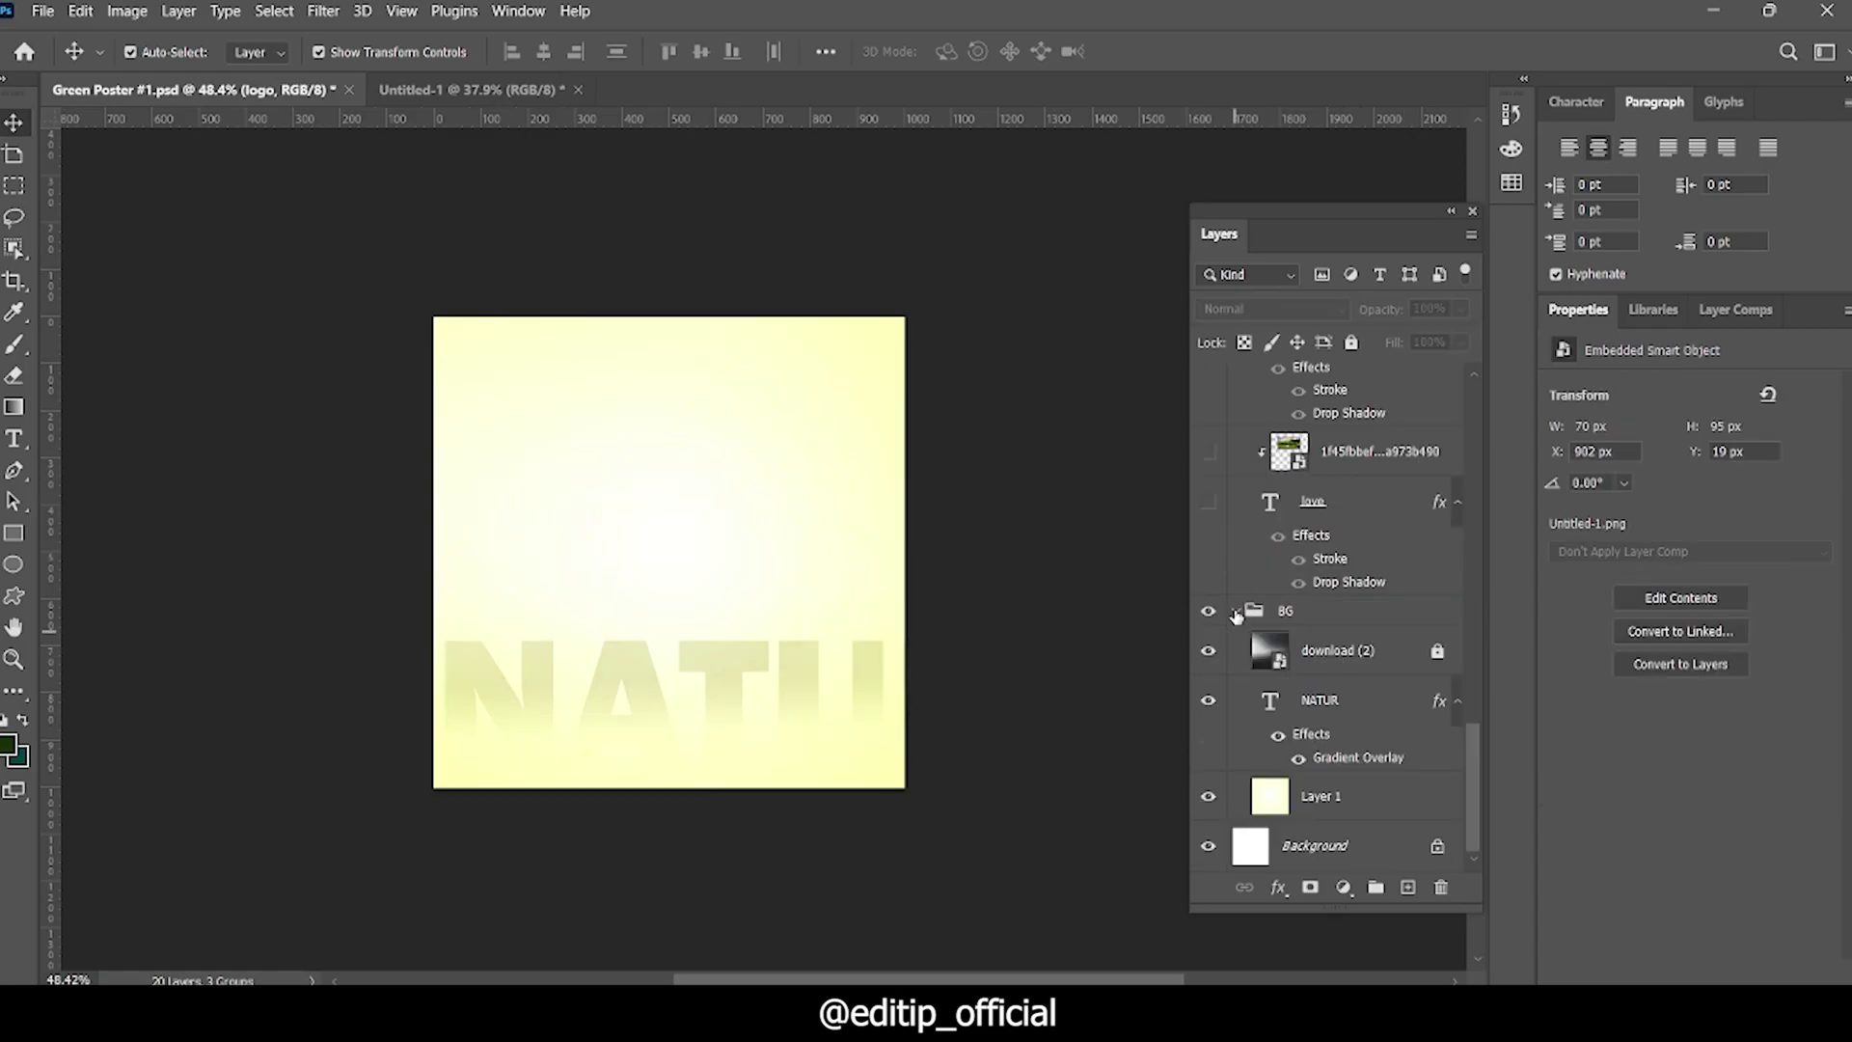
{"action": "left_click", "coordinate": [1236, 612]}
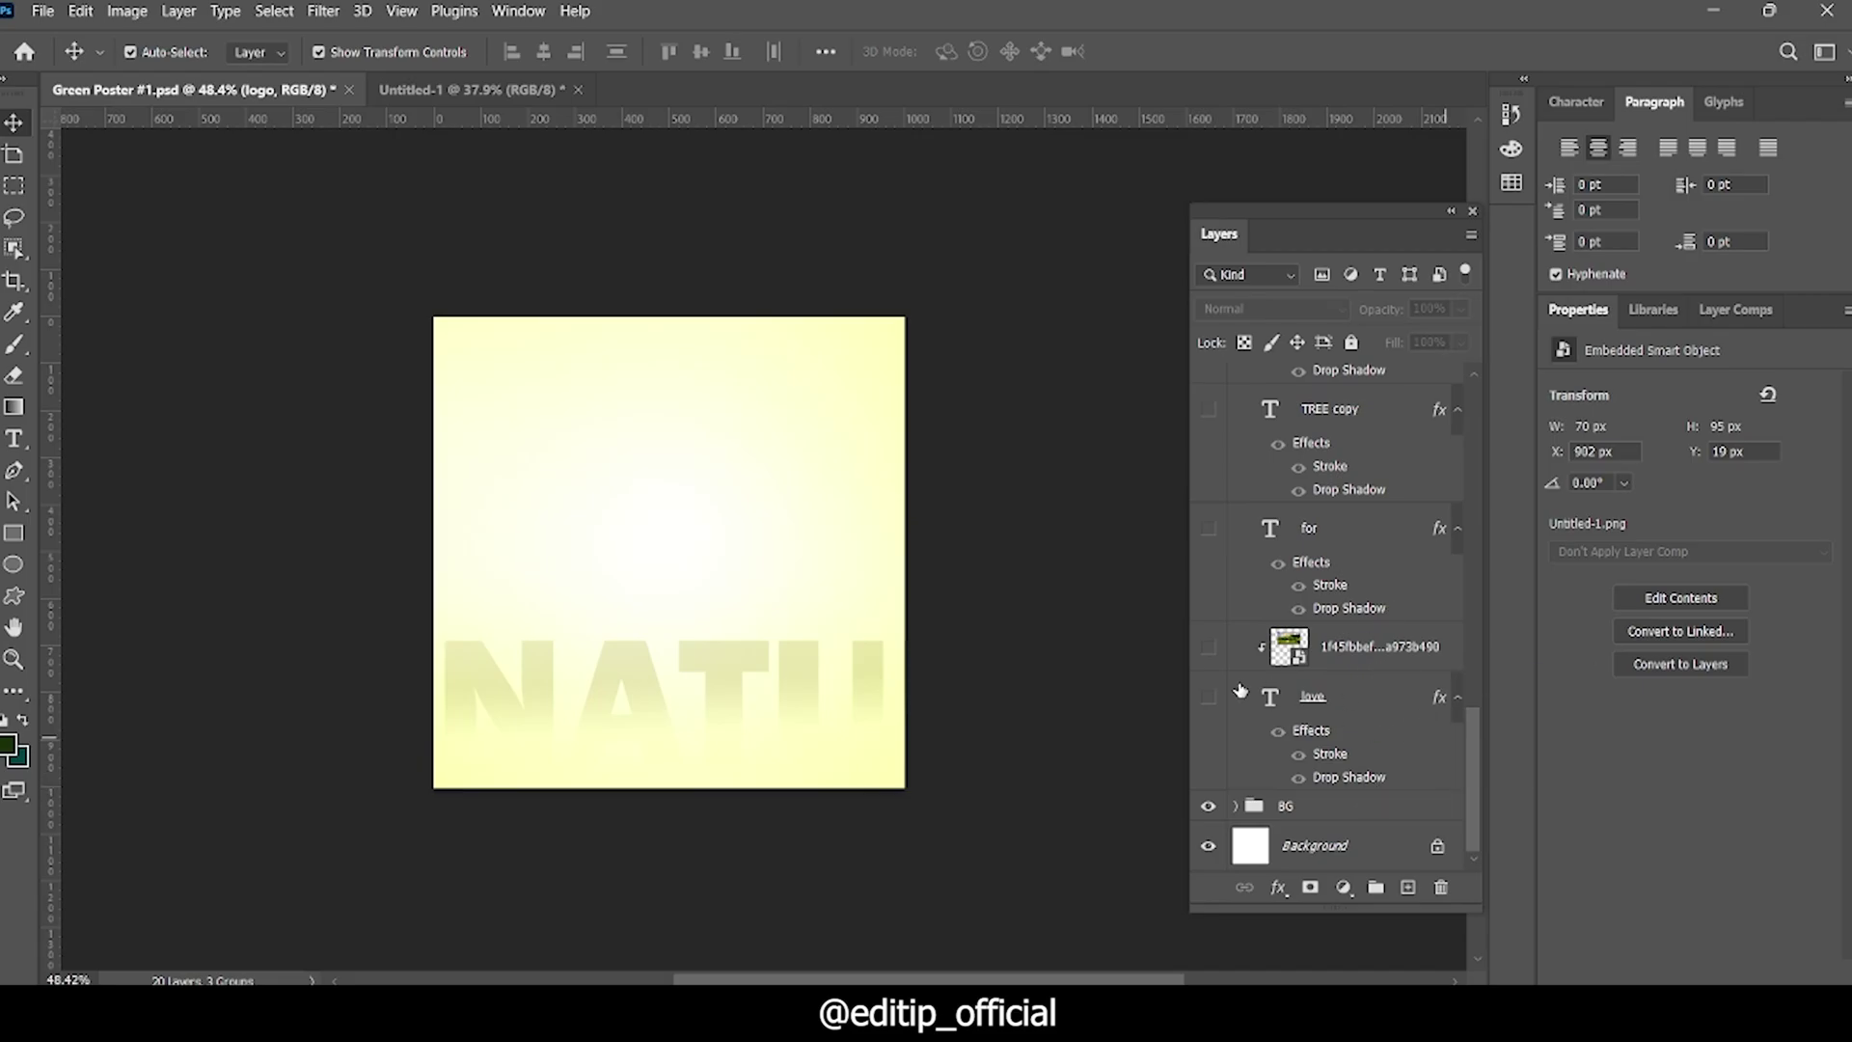
Step: Show the love layer and add a new LOVE text layer mid-canvas
{"action": "left_click", "coordinate": [1207, 697]}
{"action": "left_click", "coordinate": [1312, 696]}
{"action": "scroll", "coordinate": [704, 502], "scroll_direction": "up", "scroll_amount": 2}
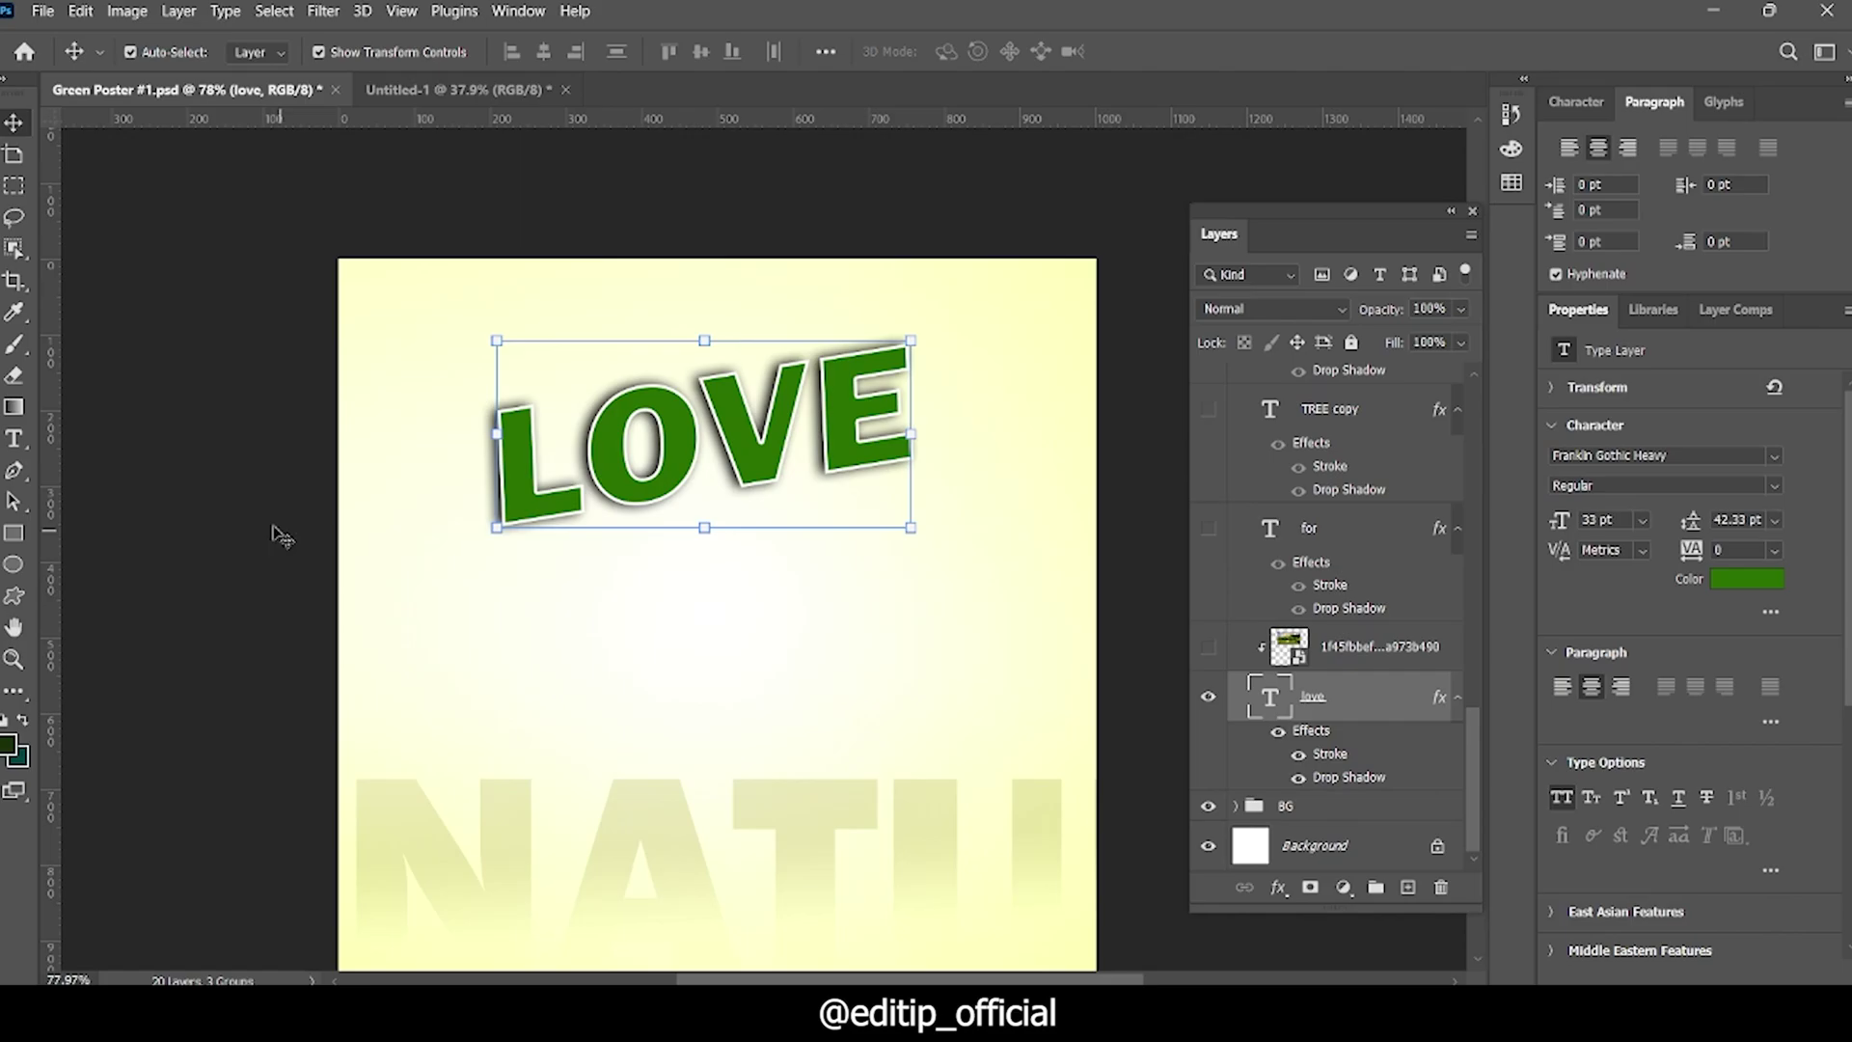
{"action": "key", "text": "t"}
{"action": "scroll", "coordinate": [471, 578], "scroll_direction": "down", "scroll_amount": 1}
{"action": "left_click", "coordinate": [561, 675]}
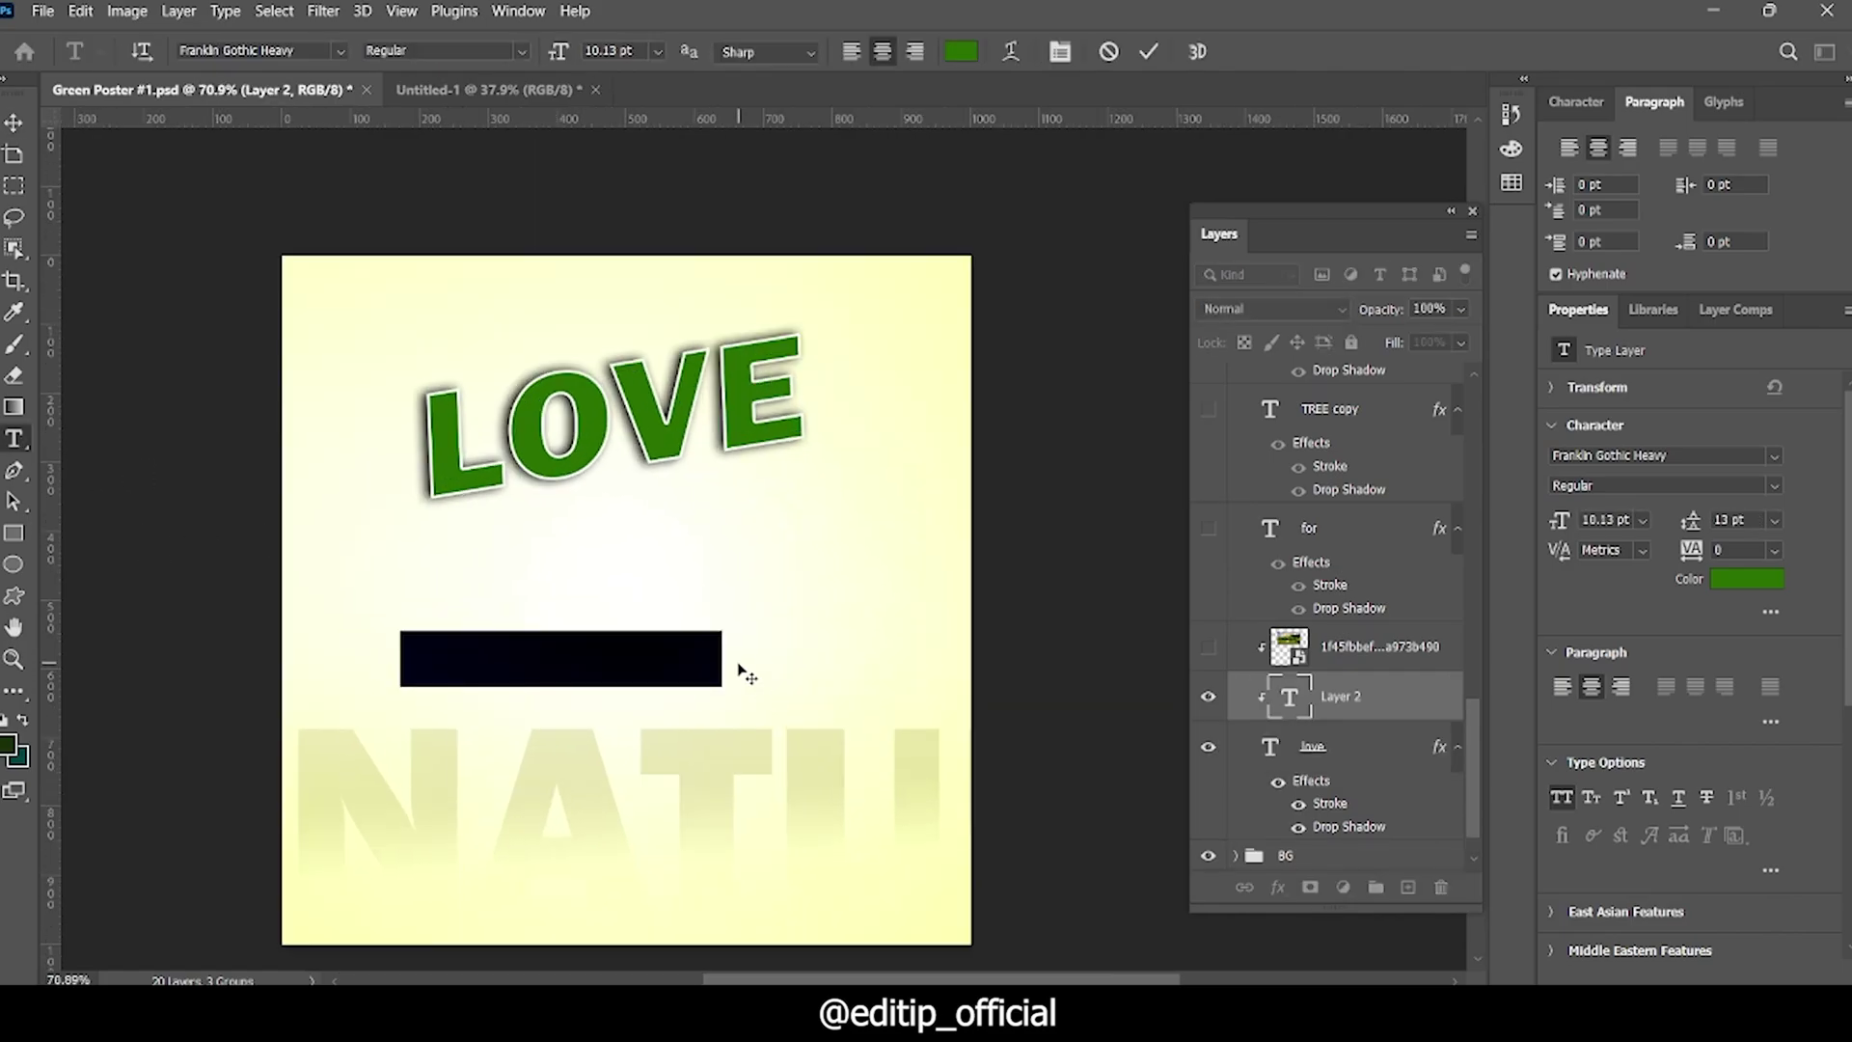
{"action": "type", "text": "LOVE"}
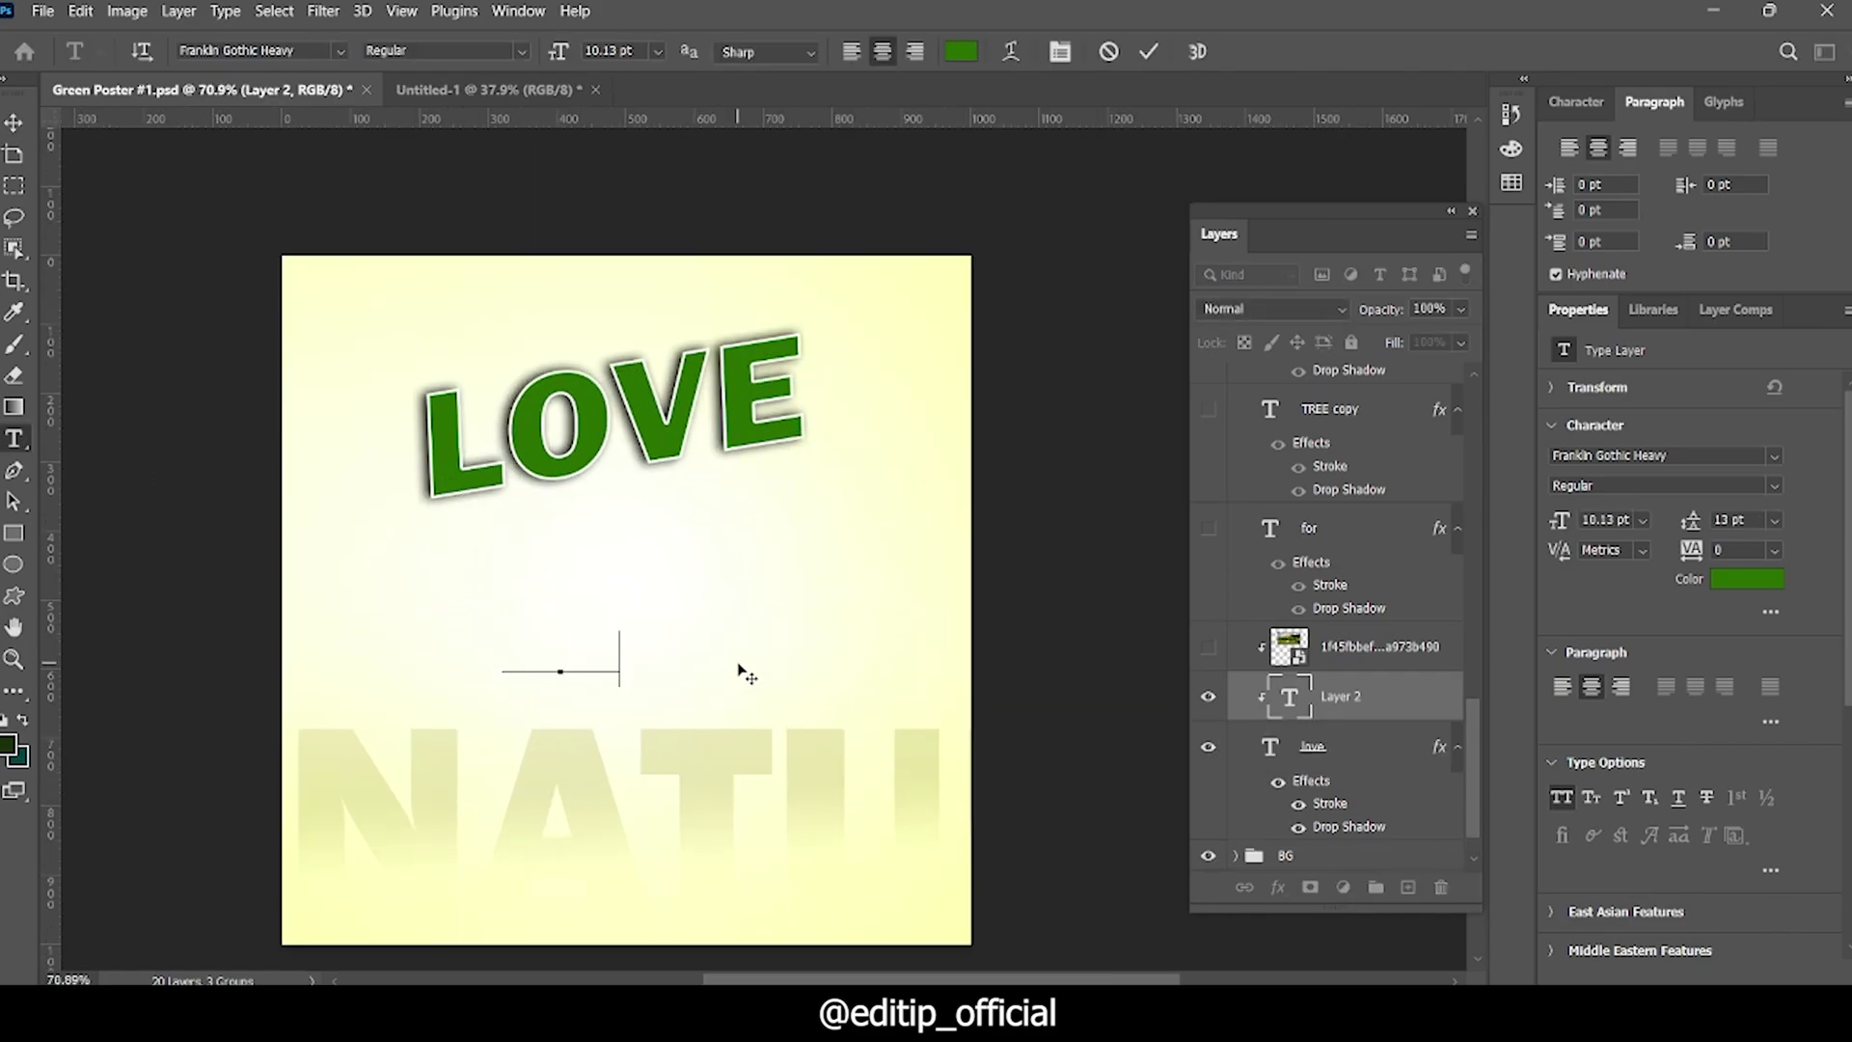
{"action": "key", "text": "ctrl+Return"}
Step: Scale up the new LOVE, raise it in the layer stack, and place it below the big LOVE
{"action": "key", "text": "v"}
{"action": "scroll", "coordinate": [640, 625], "scroll_direction": "up", "scroll_amount": 1}
{"action": "key", "text": "ctrl+t"}
{"action": "left_click_drag", "start_coordinate": [591, 608], "coordinate": [779, 518]}
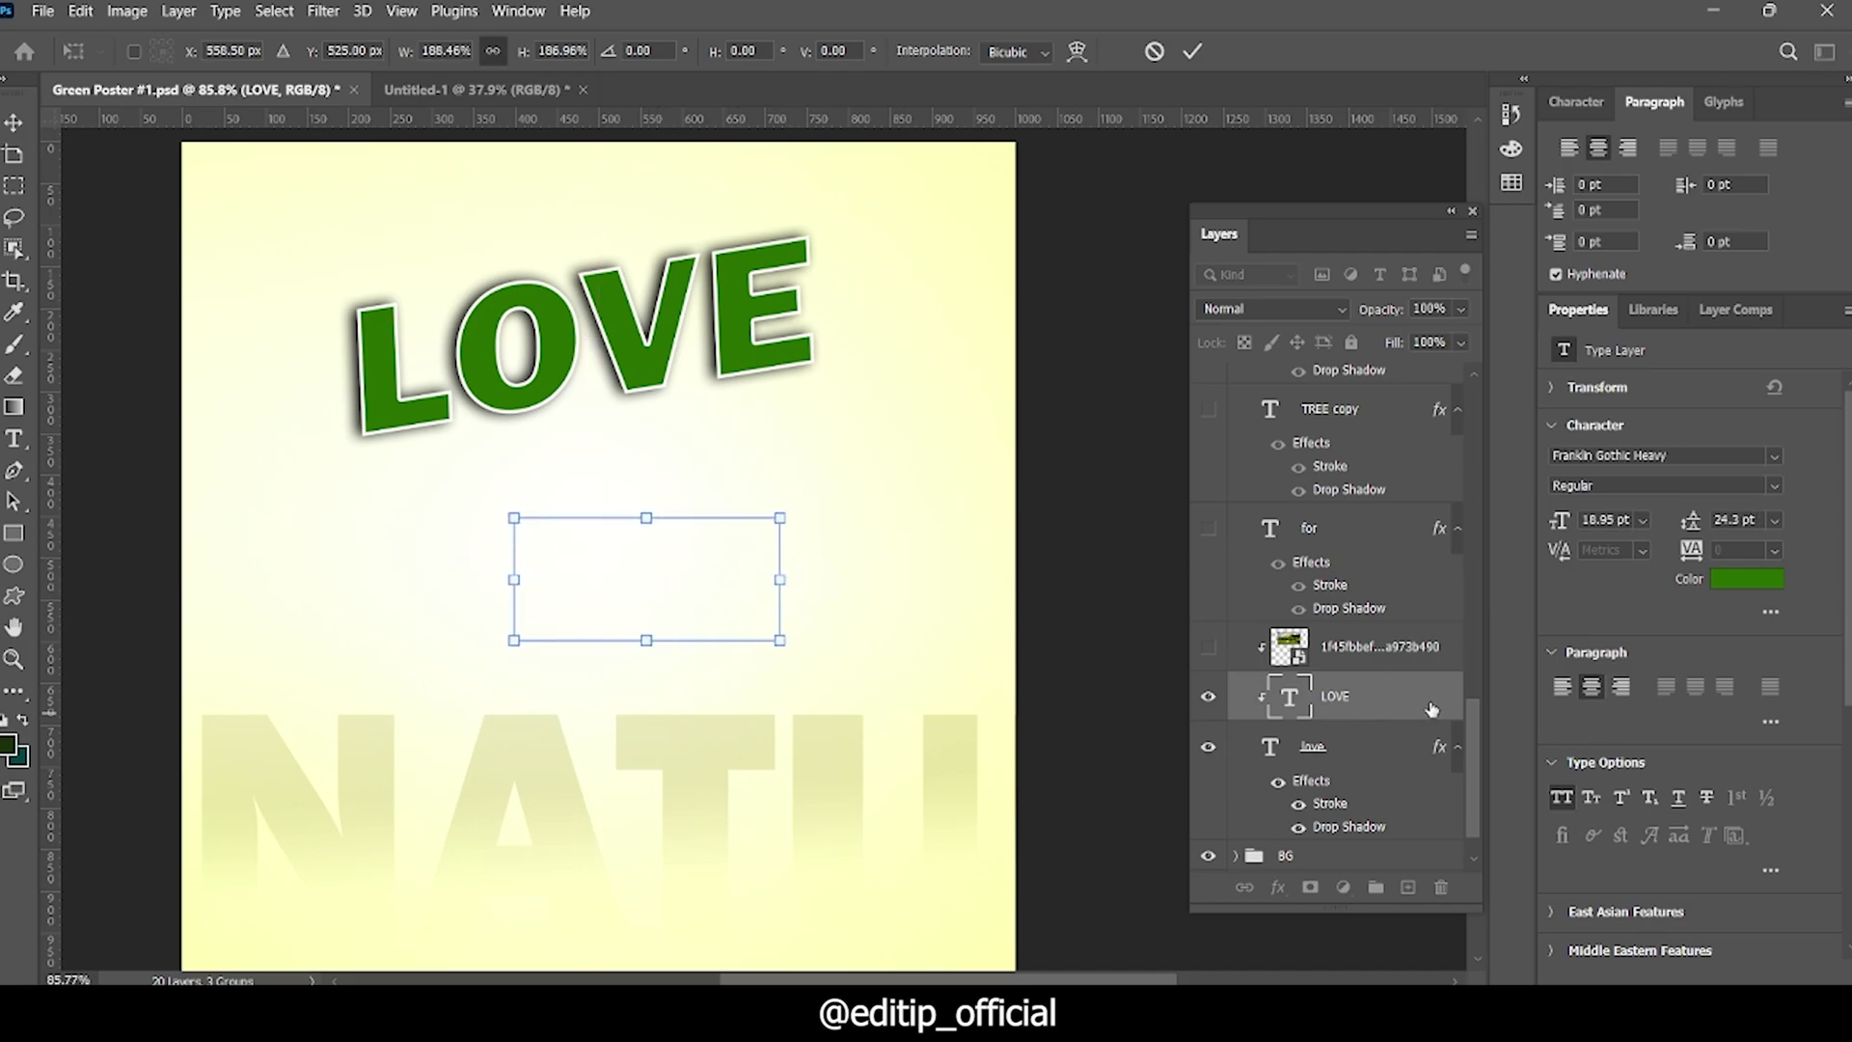
{"action": "left_click_drag", "start_coordinate": [1432, 709], "coordinate": [1409, 521]}
{"action": "scroll", "coordinate": [759, 613], "scroll_direction": "down", "scroll_amount": 2}
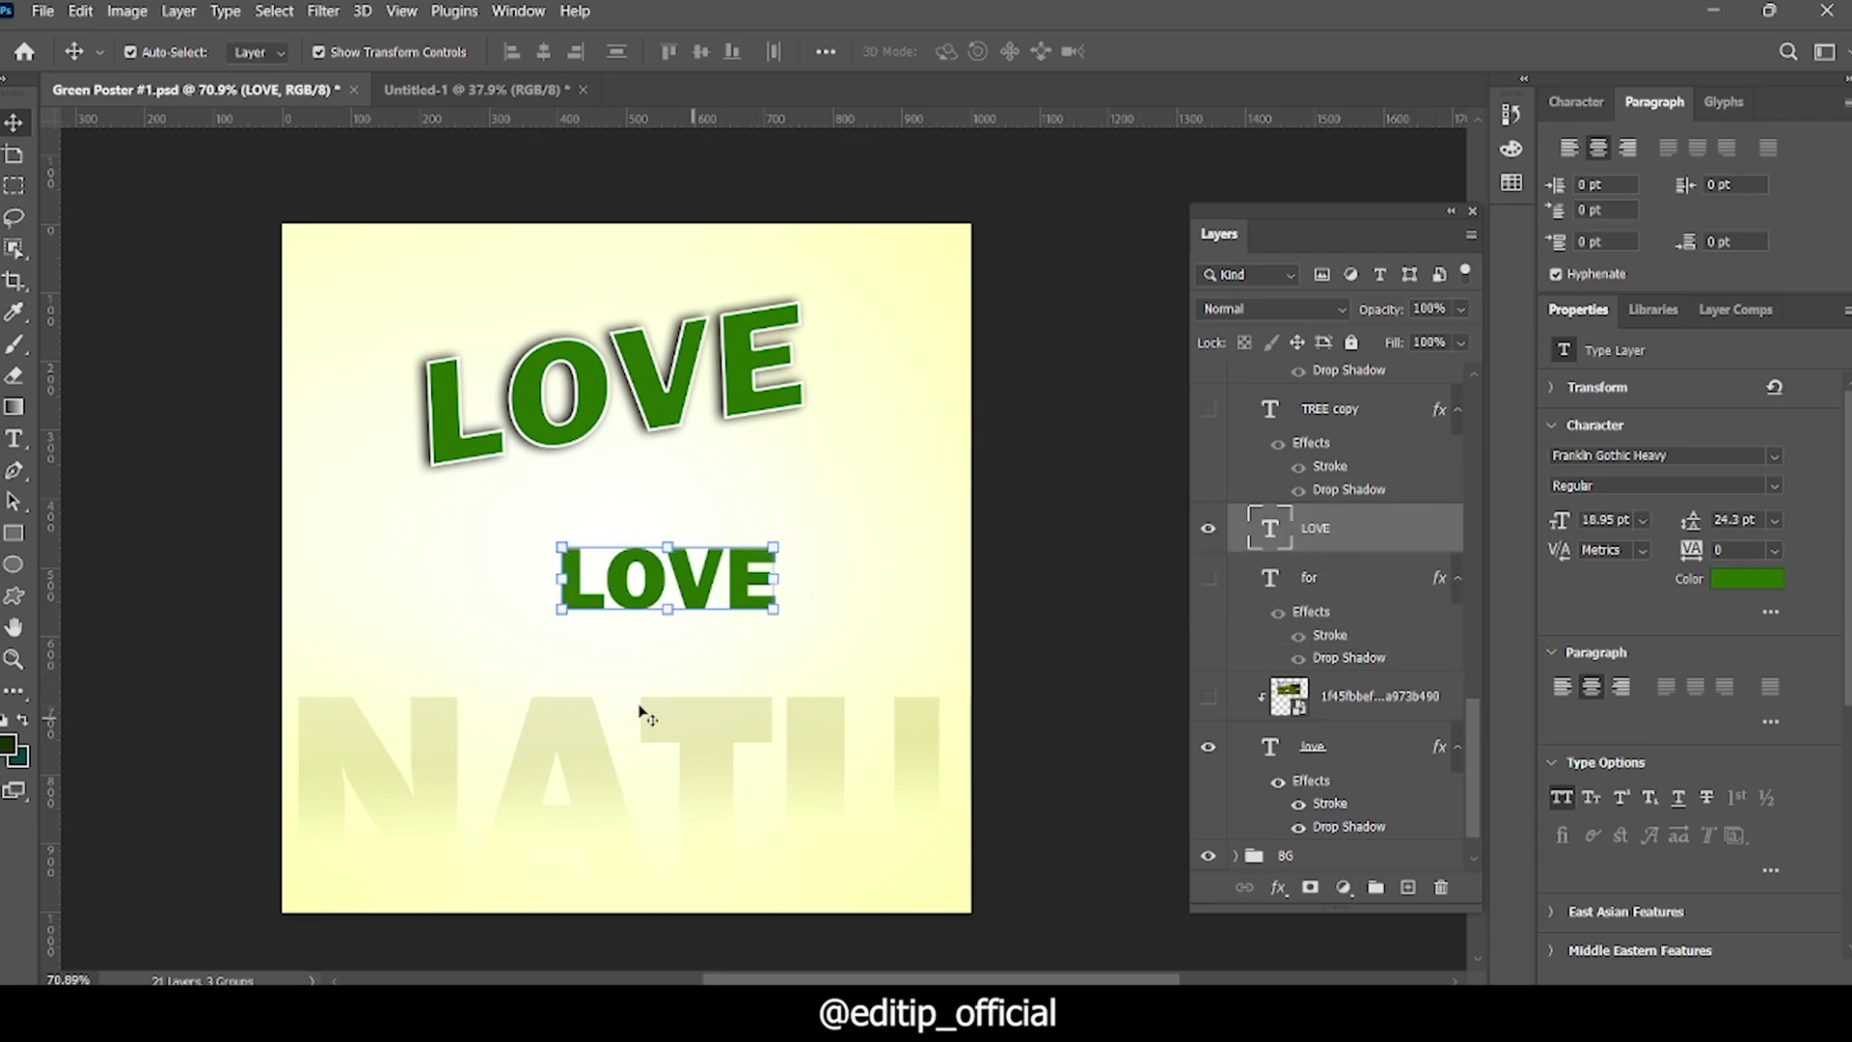
{"action": "scroll", "coordinate": [639, 711], "scroll_direction": "up", "scroll_amount": 1}
{"action": "left_click_drag", "start_coordinate": [743, 608], "coordinate": [748, 639]}
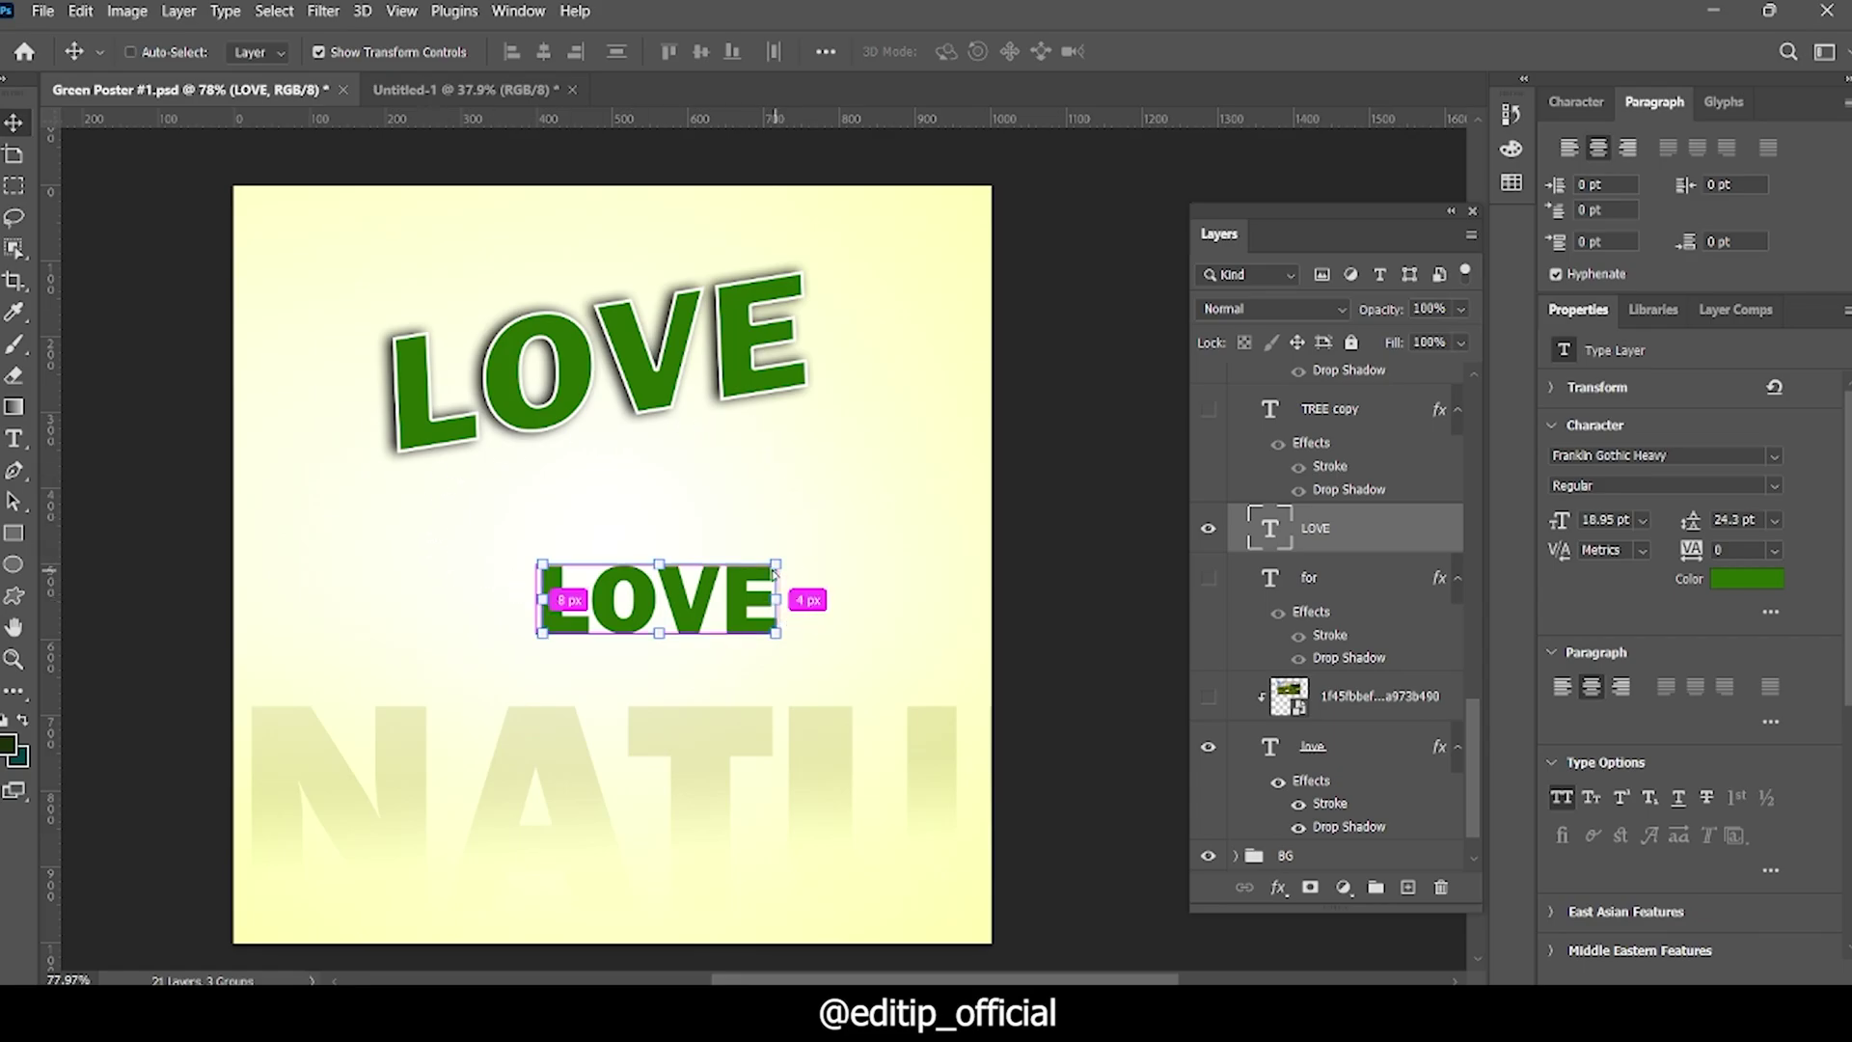
Step: Check the spacing around the small LOVE text and reselect it
{"action": "key", "text": "ctrl"}
{"action": "key", "text": "ctrl+t"}
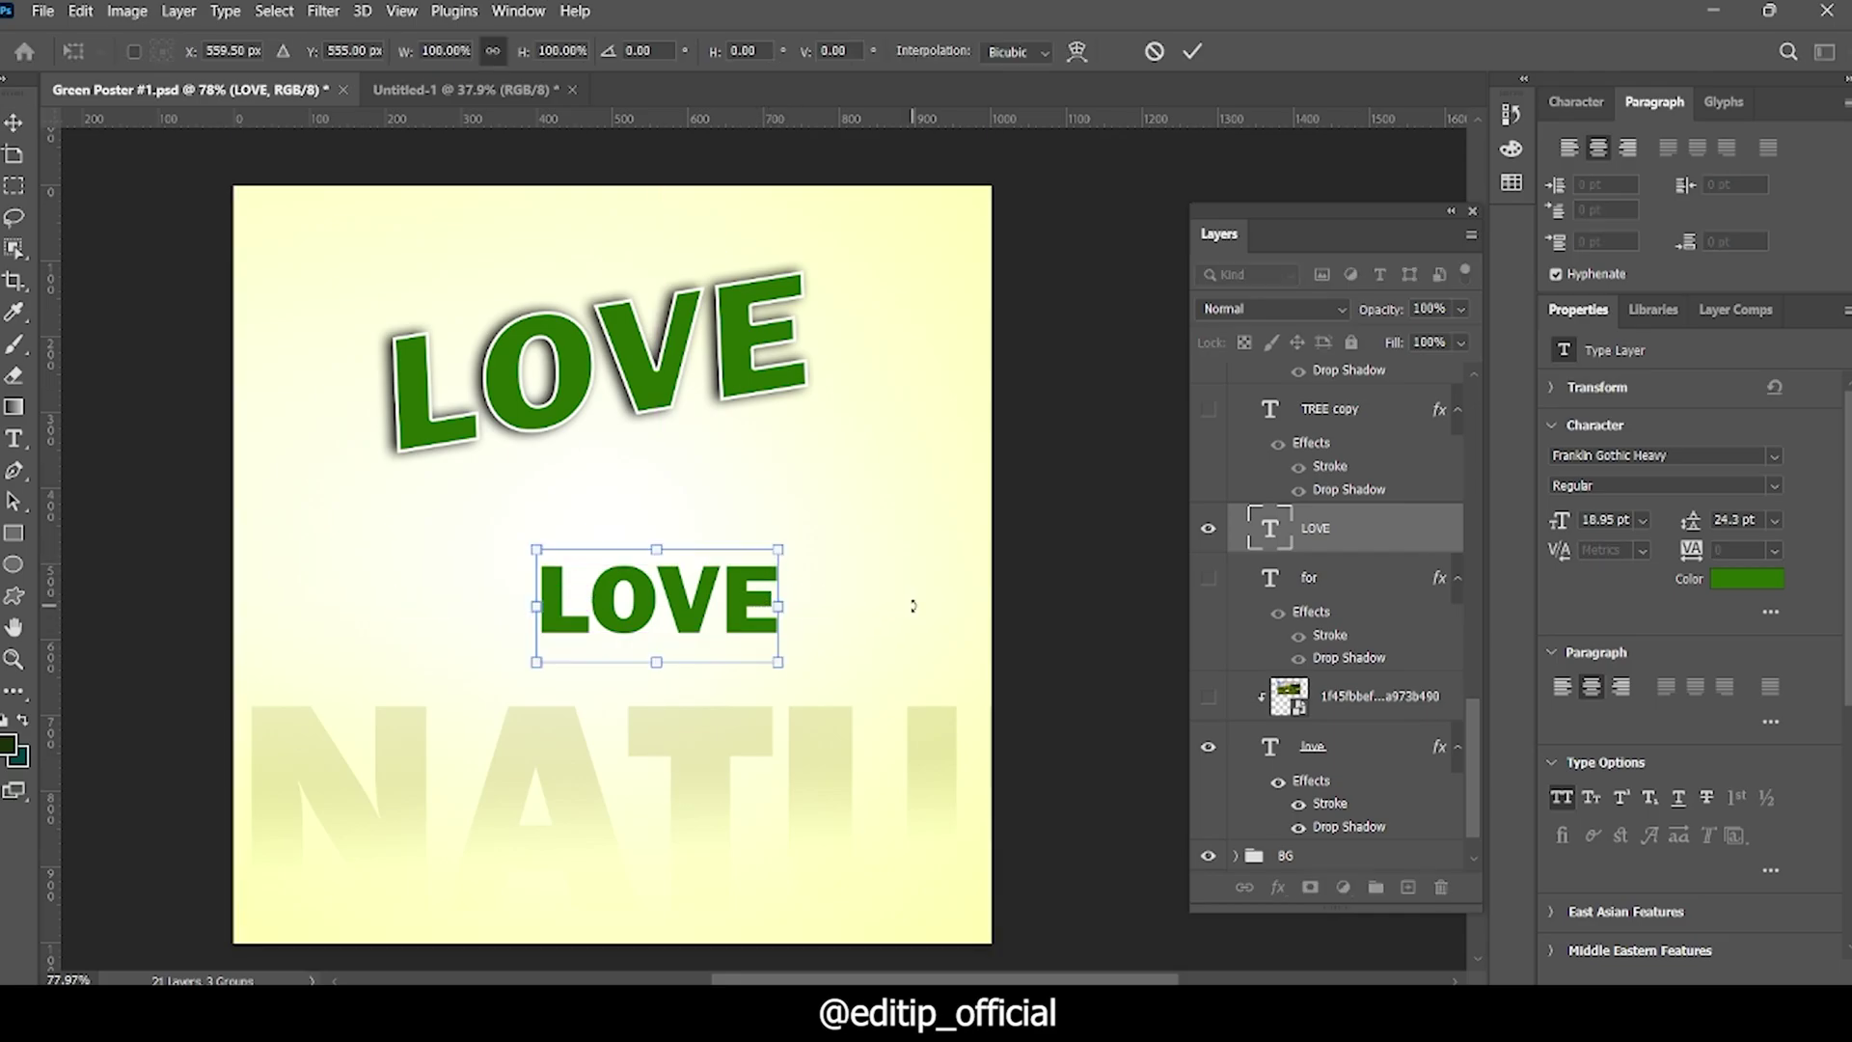
{"action": "key", "text": "Return"}
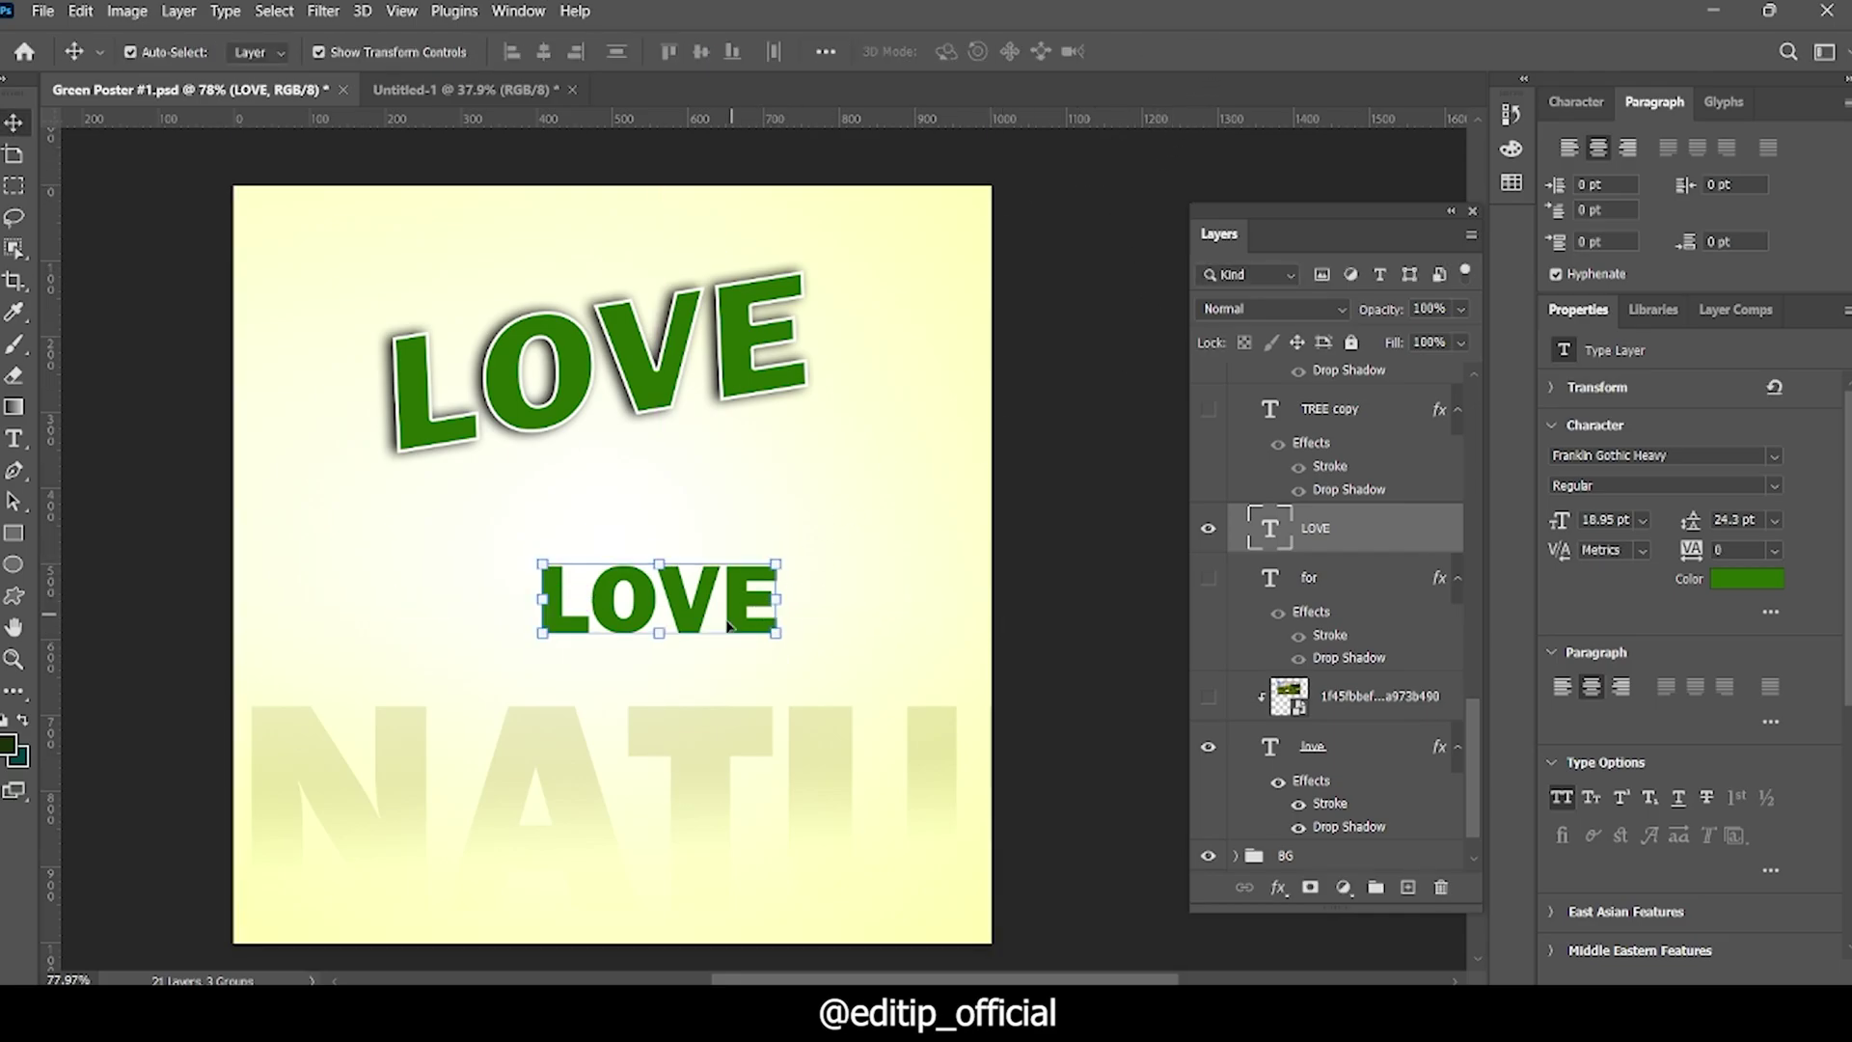
{"action": "left_click", "coordinate": [1004, 666]}
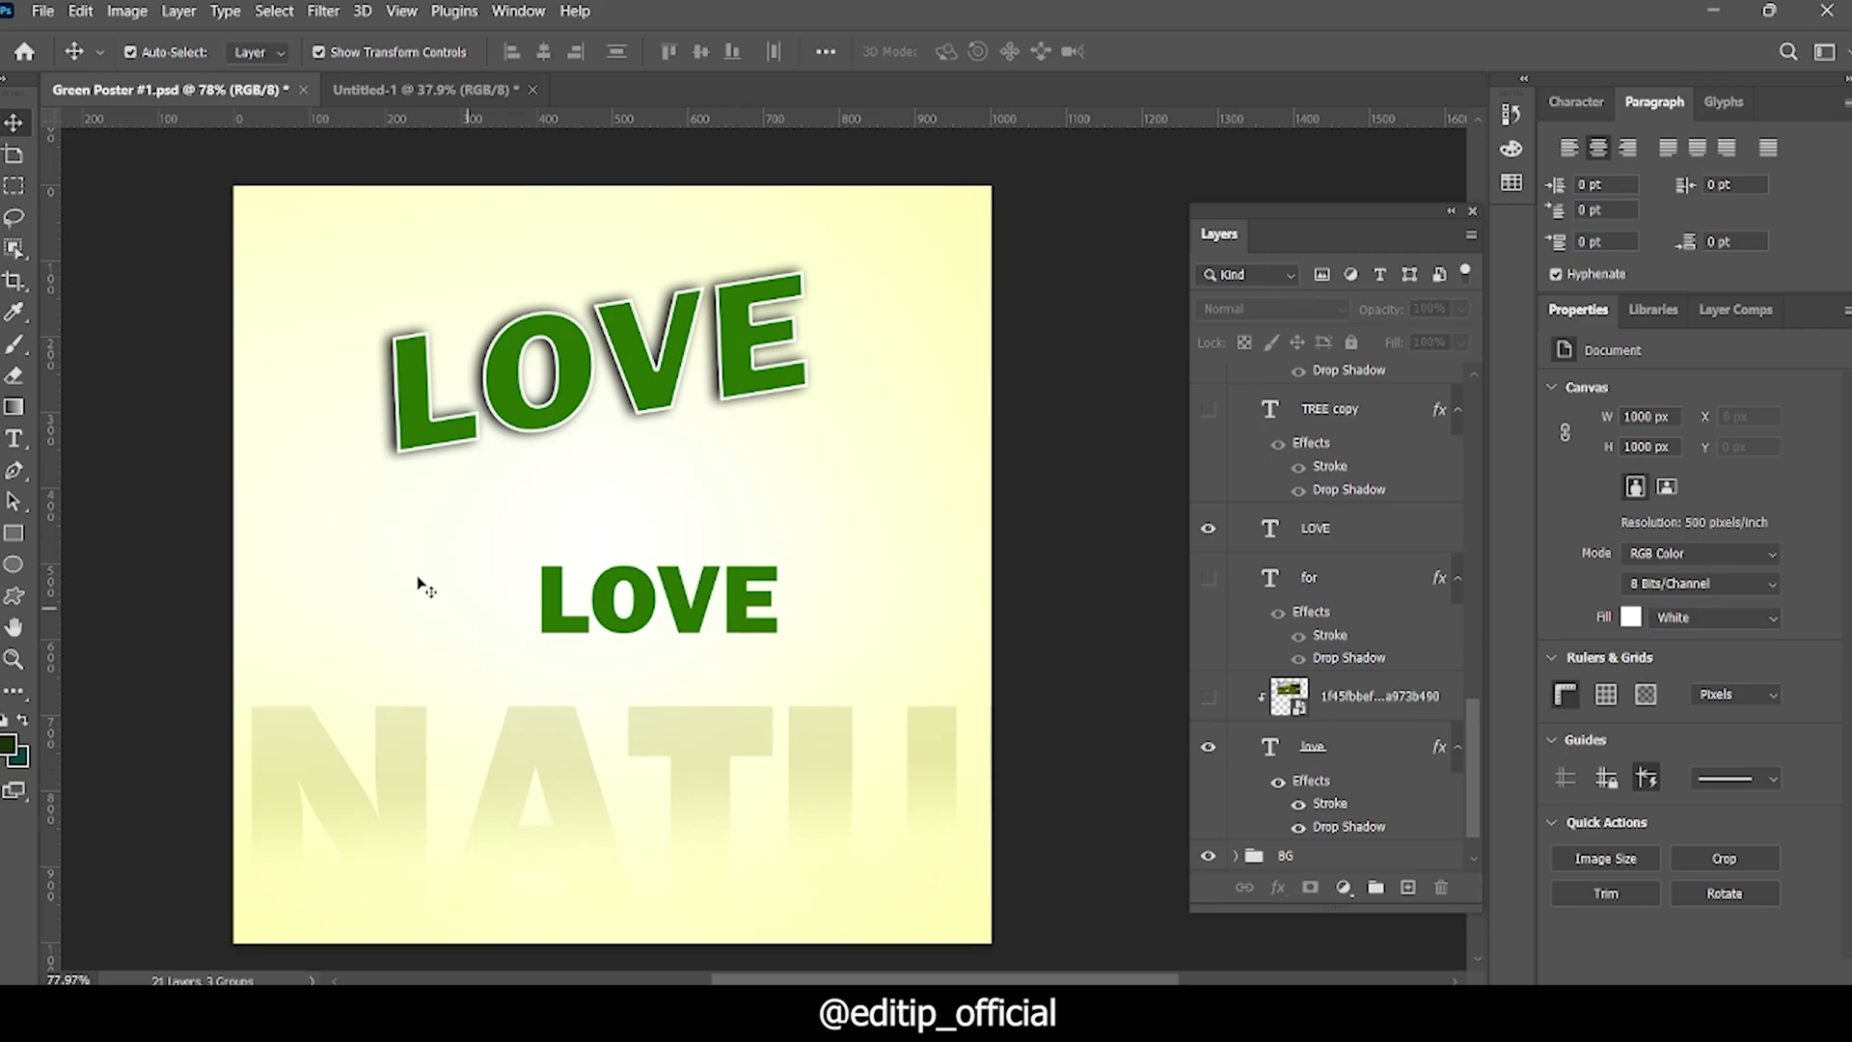
{"action": "left_click", "coordinate": [756, 635]}
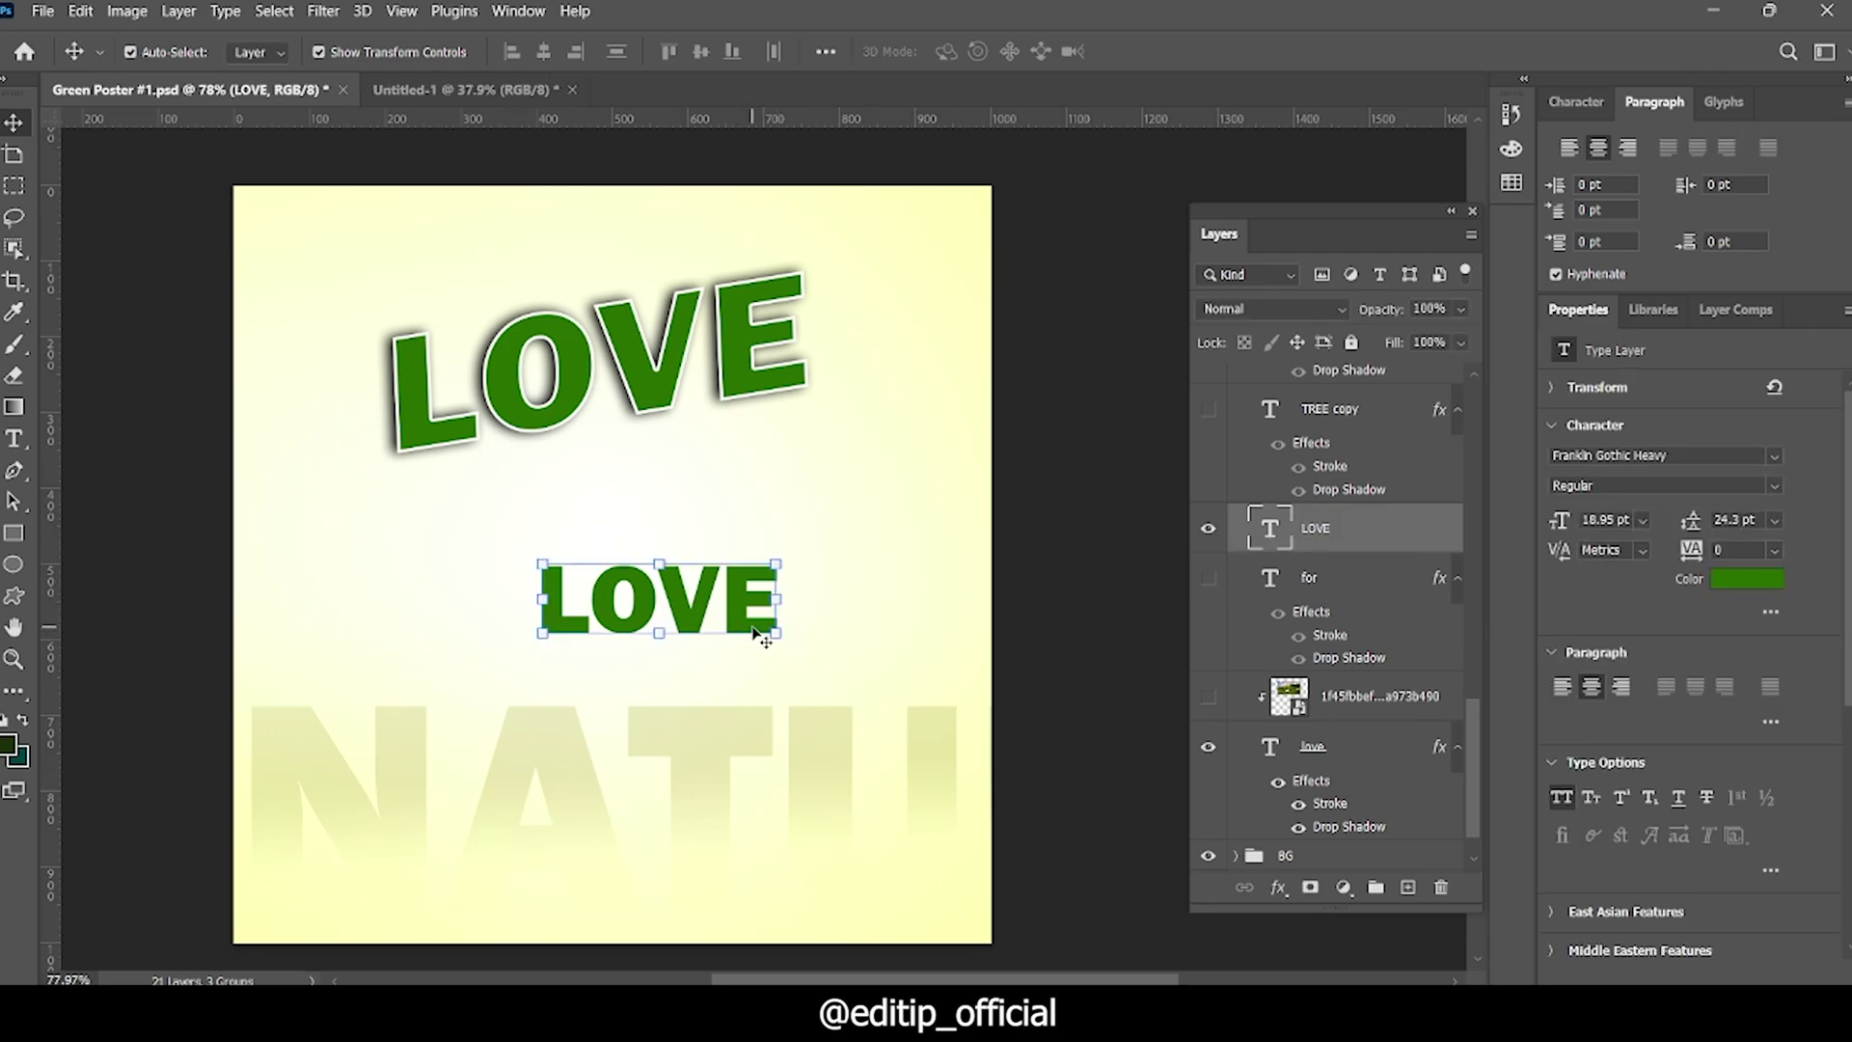
Step: Enlarge and skew the small LOVE so it slants upward to the right, then commit
{"action": "key", "text": "ctrl+t"}
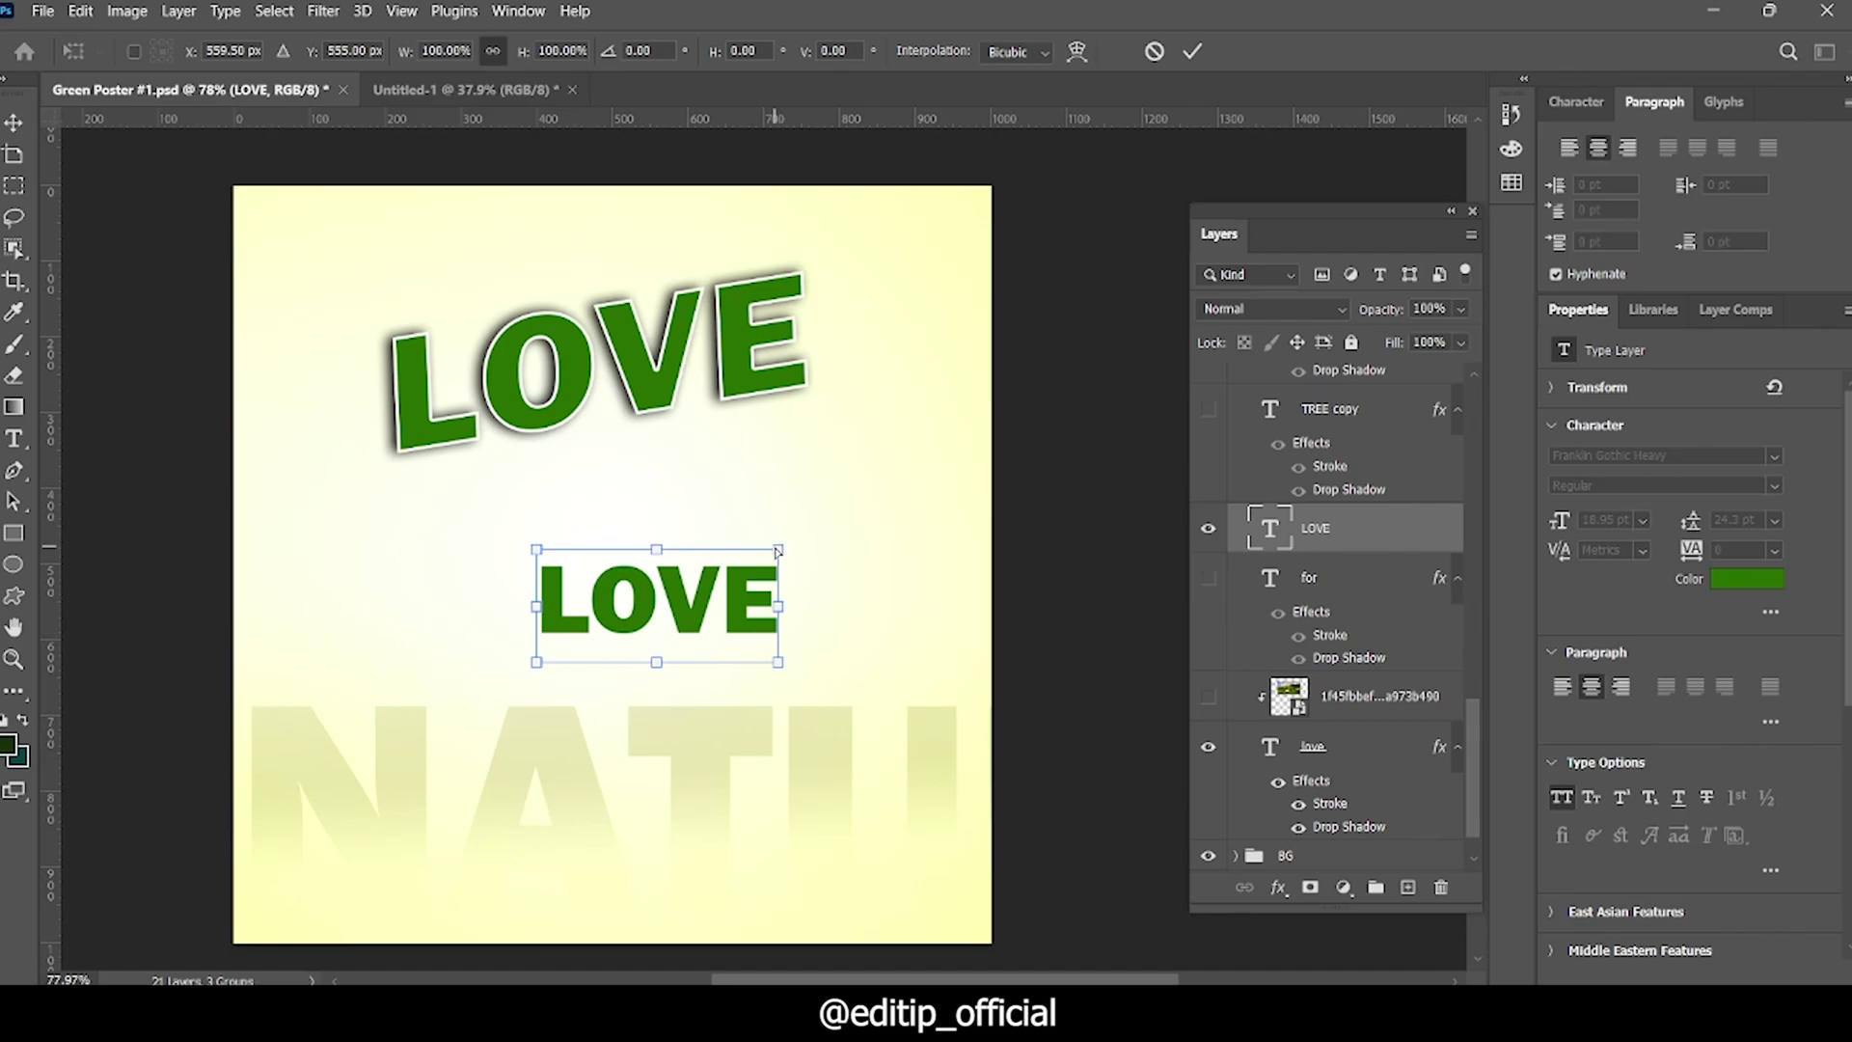
{"action": "left_click_drag", "start_coordinate": [783, 548], "coordinate": [806, 493]}
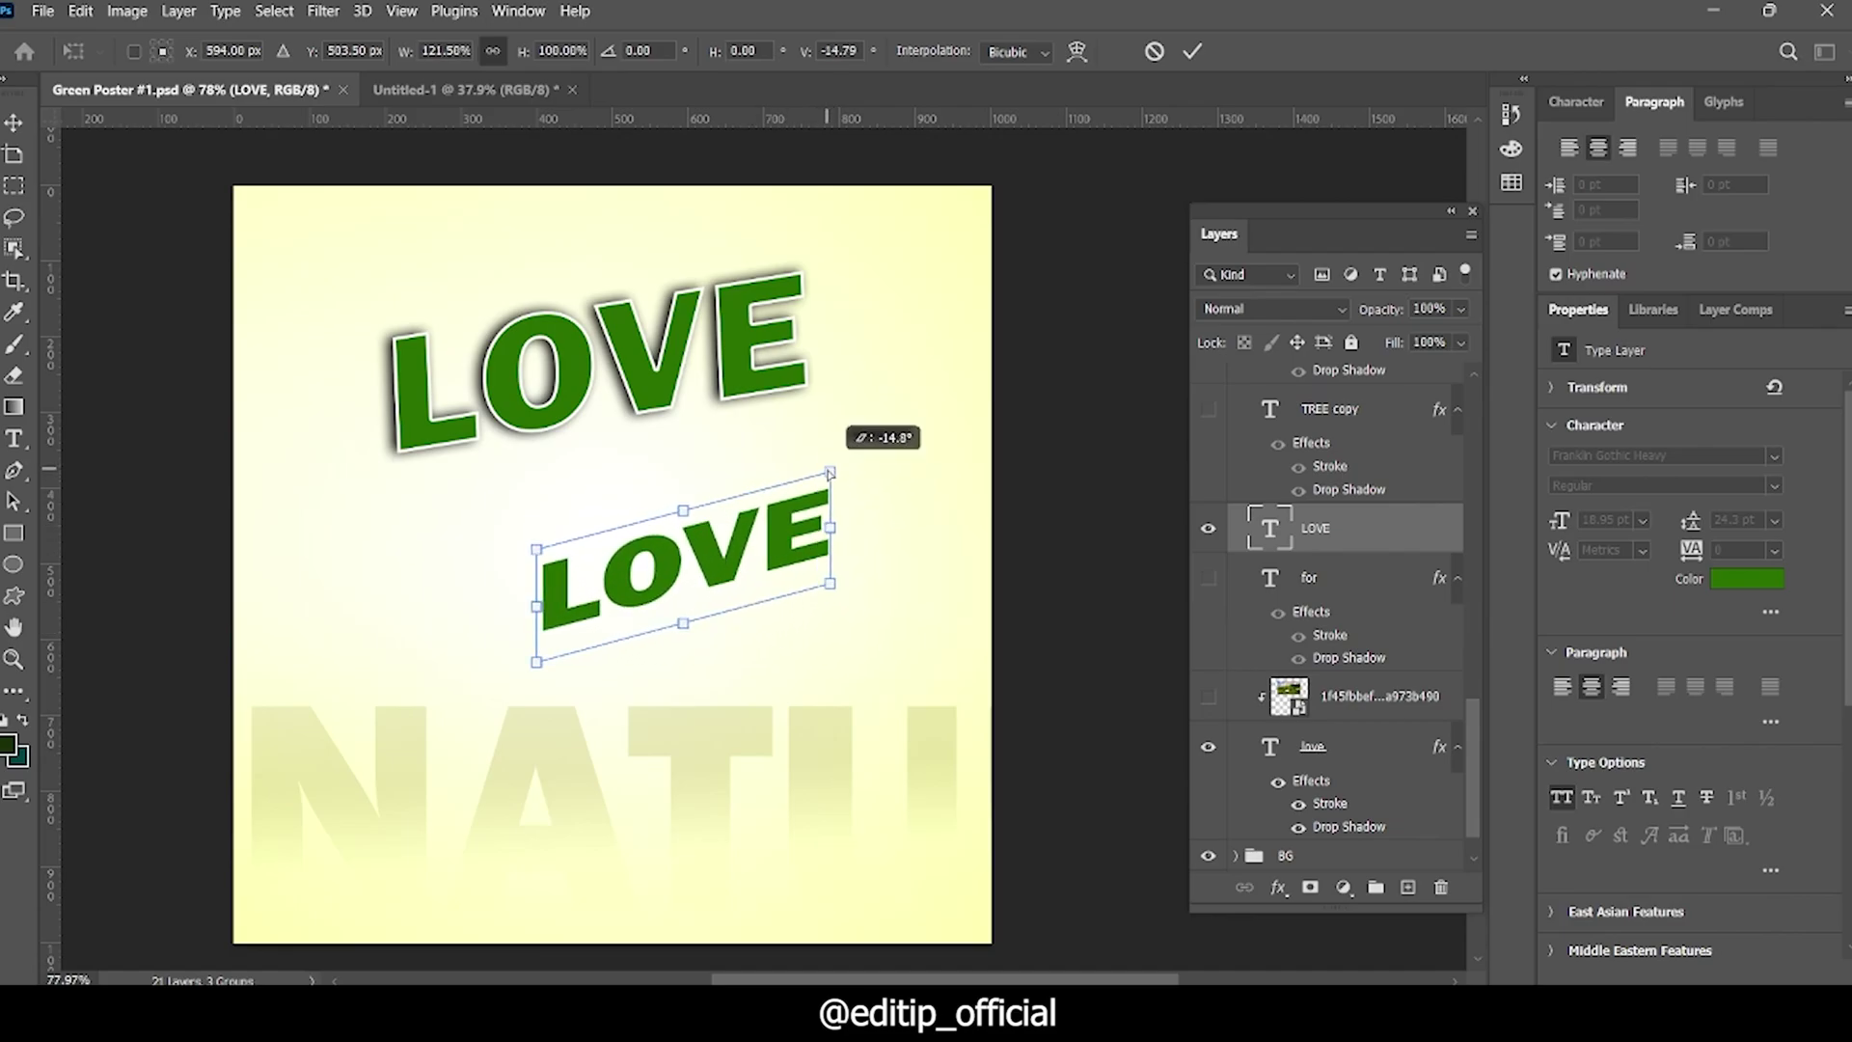
{"action": "left_click_drag", "start_coordinate": [806, 493], "coordinate": [810, 487]}
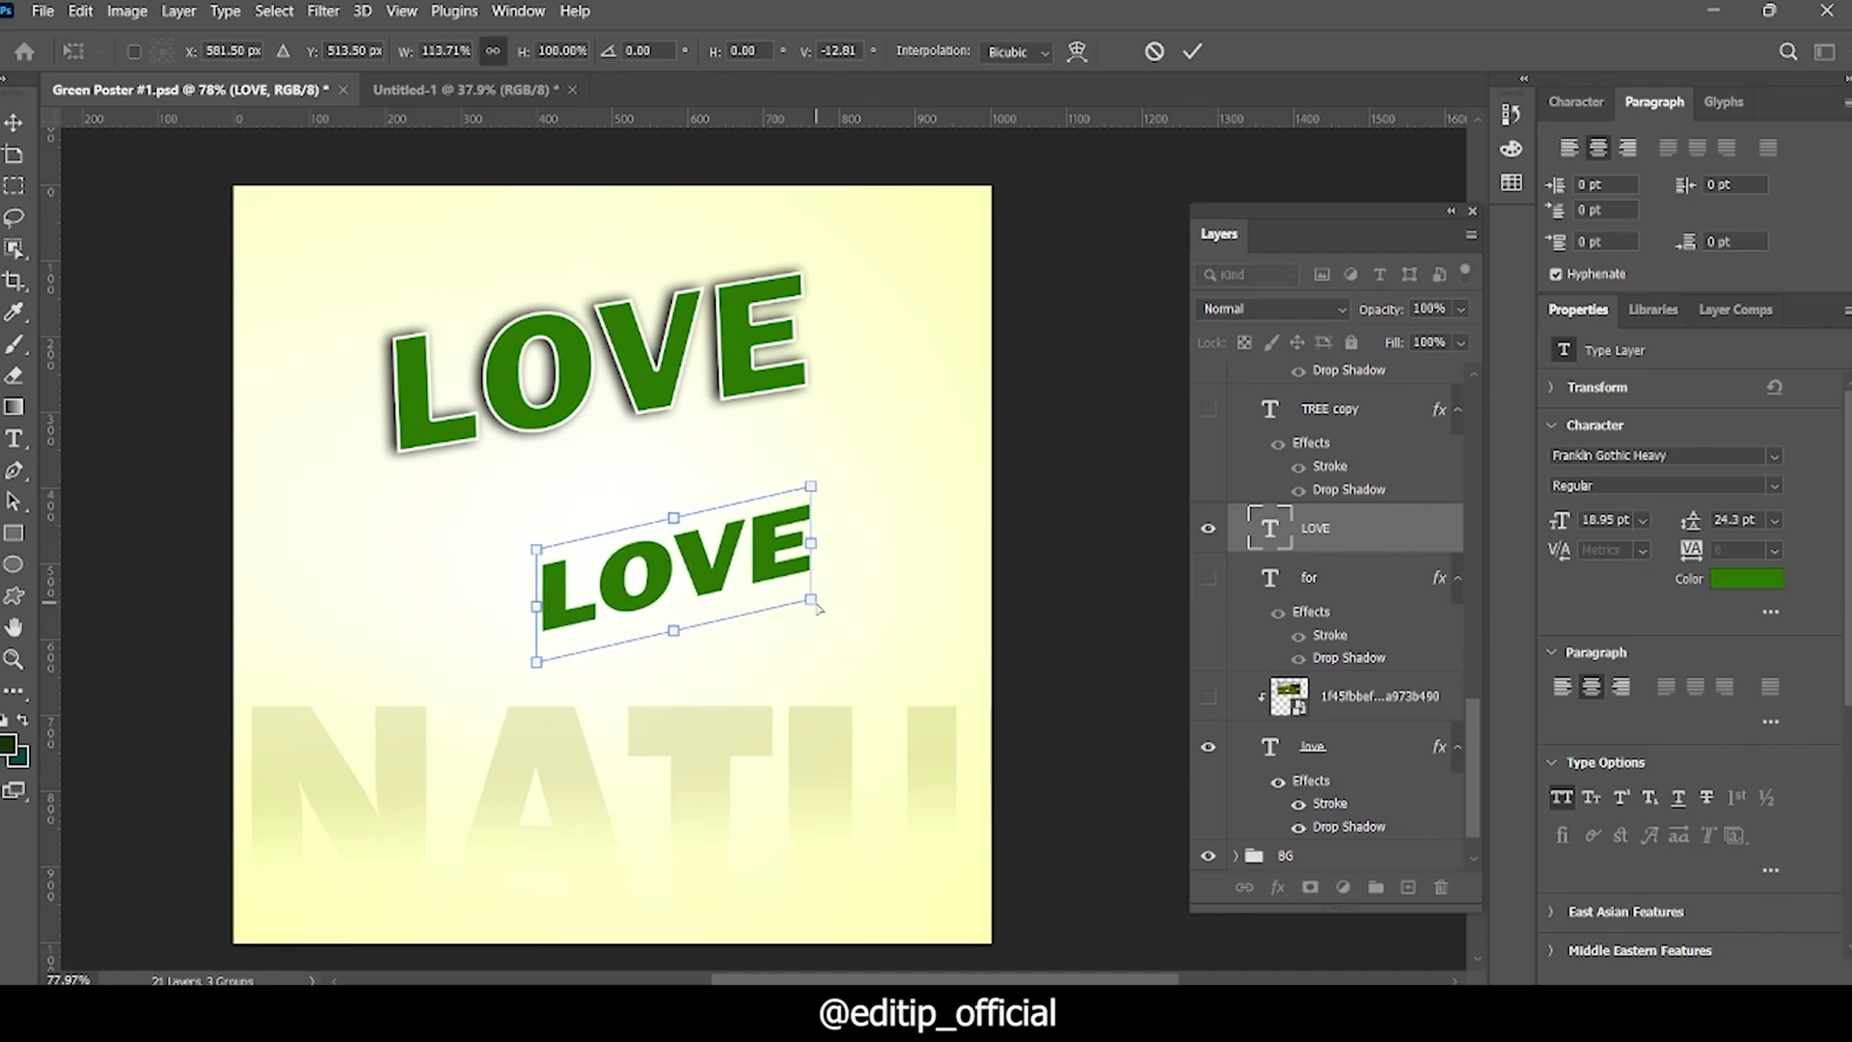
{"action": "mouse_move", "coordinate": [816, 606]}
{"action": "left_mouse_down"}
{"action": "mouse_move", "coordinate": [801, 613]}
{"action": "mouse_move", "coordinate": [854, 538]}
{"action": "left_mouse_up"}
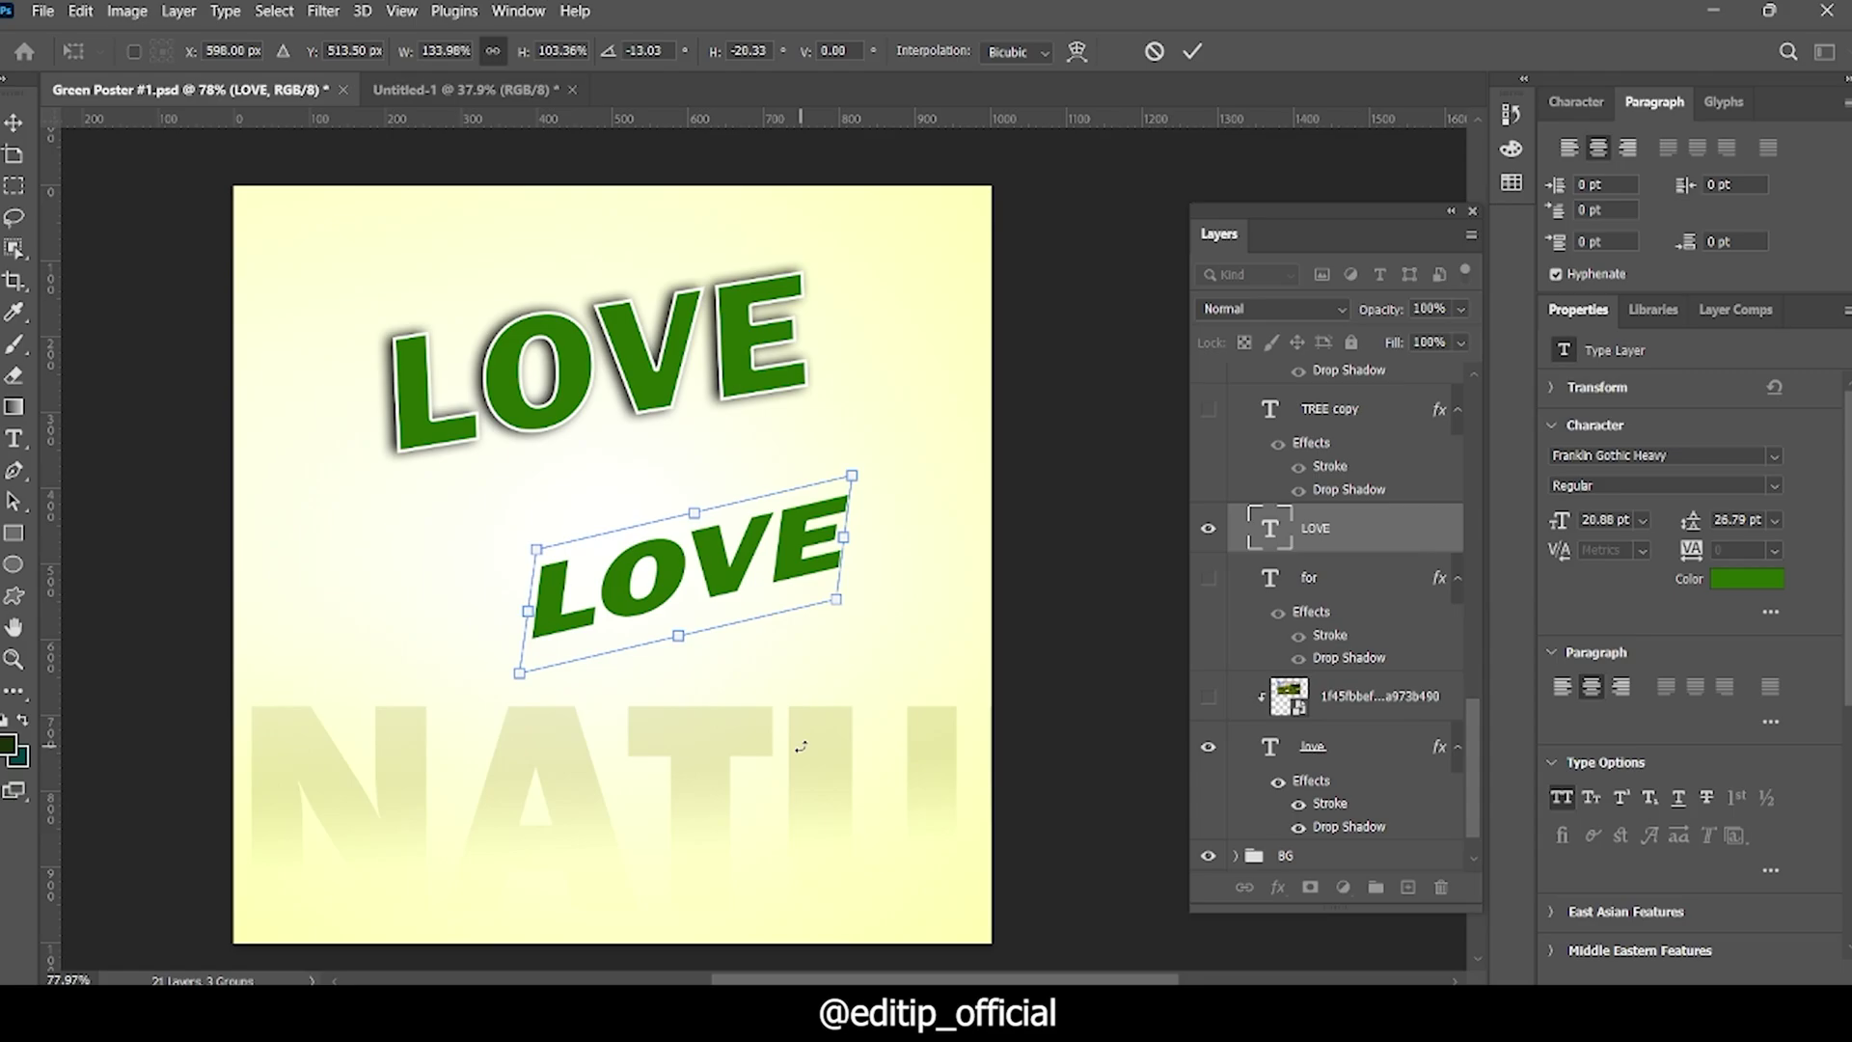
{"action": "left_click", "coordinate": [1193, 52]}
{"action": "left_click", "coordinate": [970, 531]}
{"action": "key", "text": "ctrl+z"}
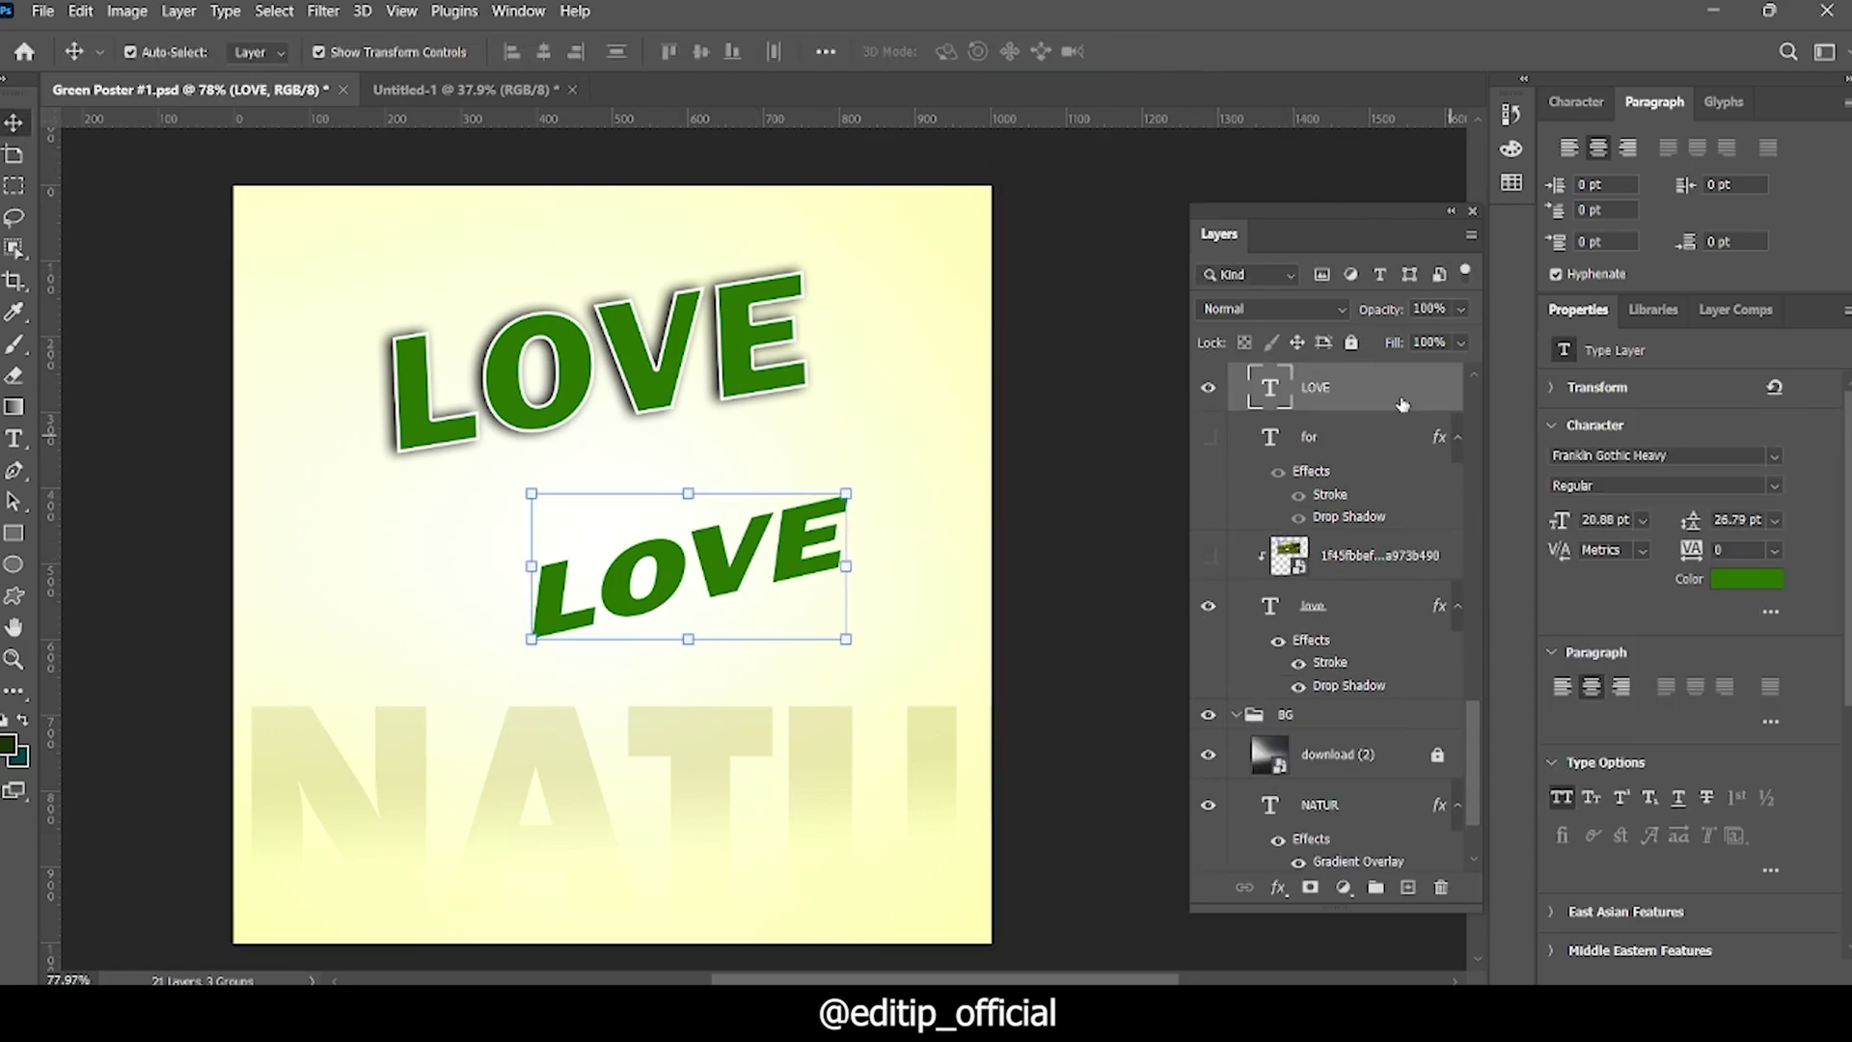
Step: Give the lower LOVE layer a white 7 px Stroke positioned Outside
{"action": "double_click", "coordinate": [1402, 403]}
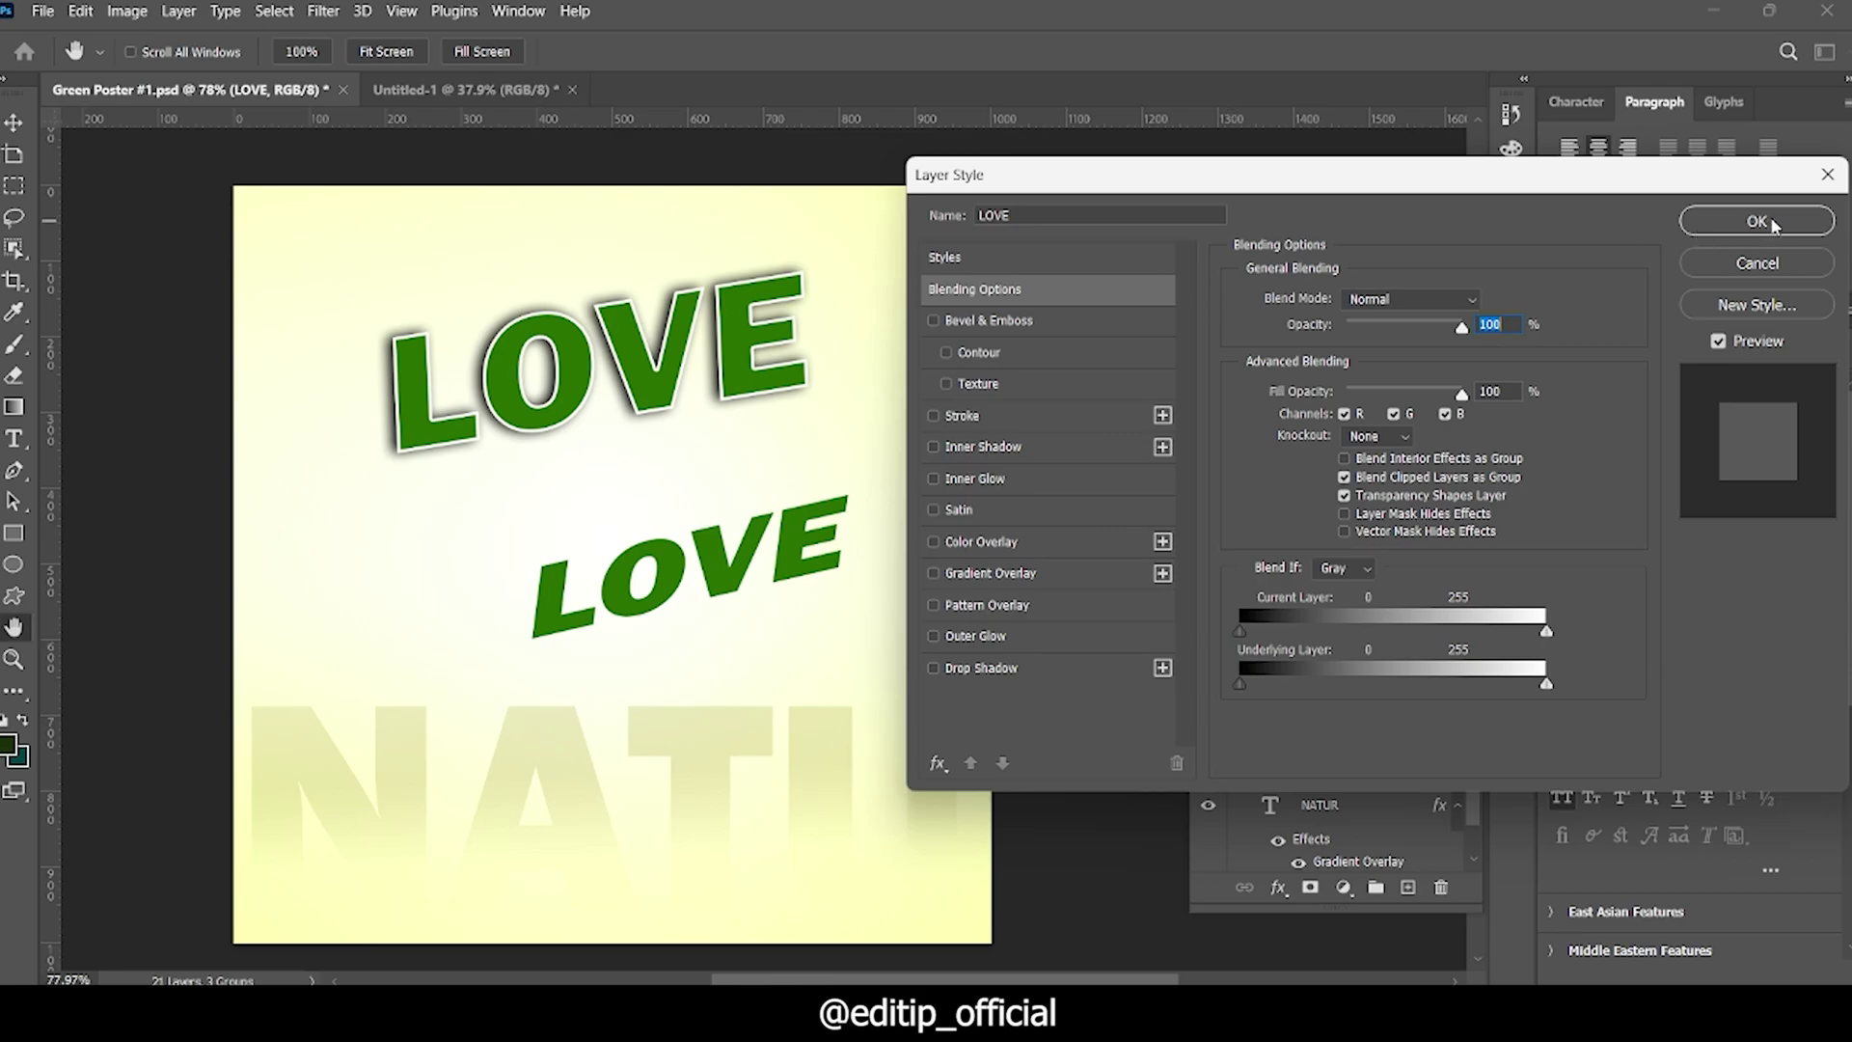
{"action": "left_click", "coordinate": [1828, 175]}
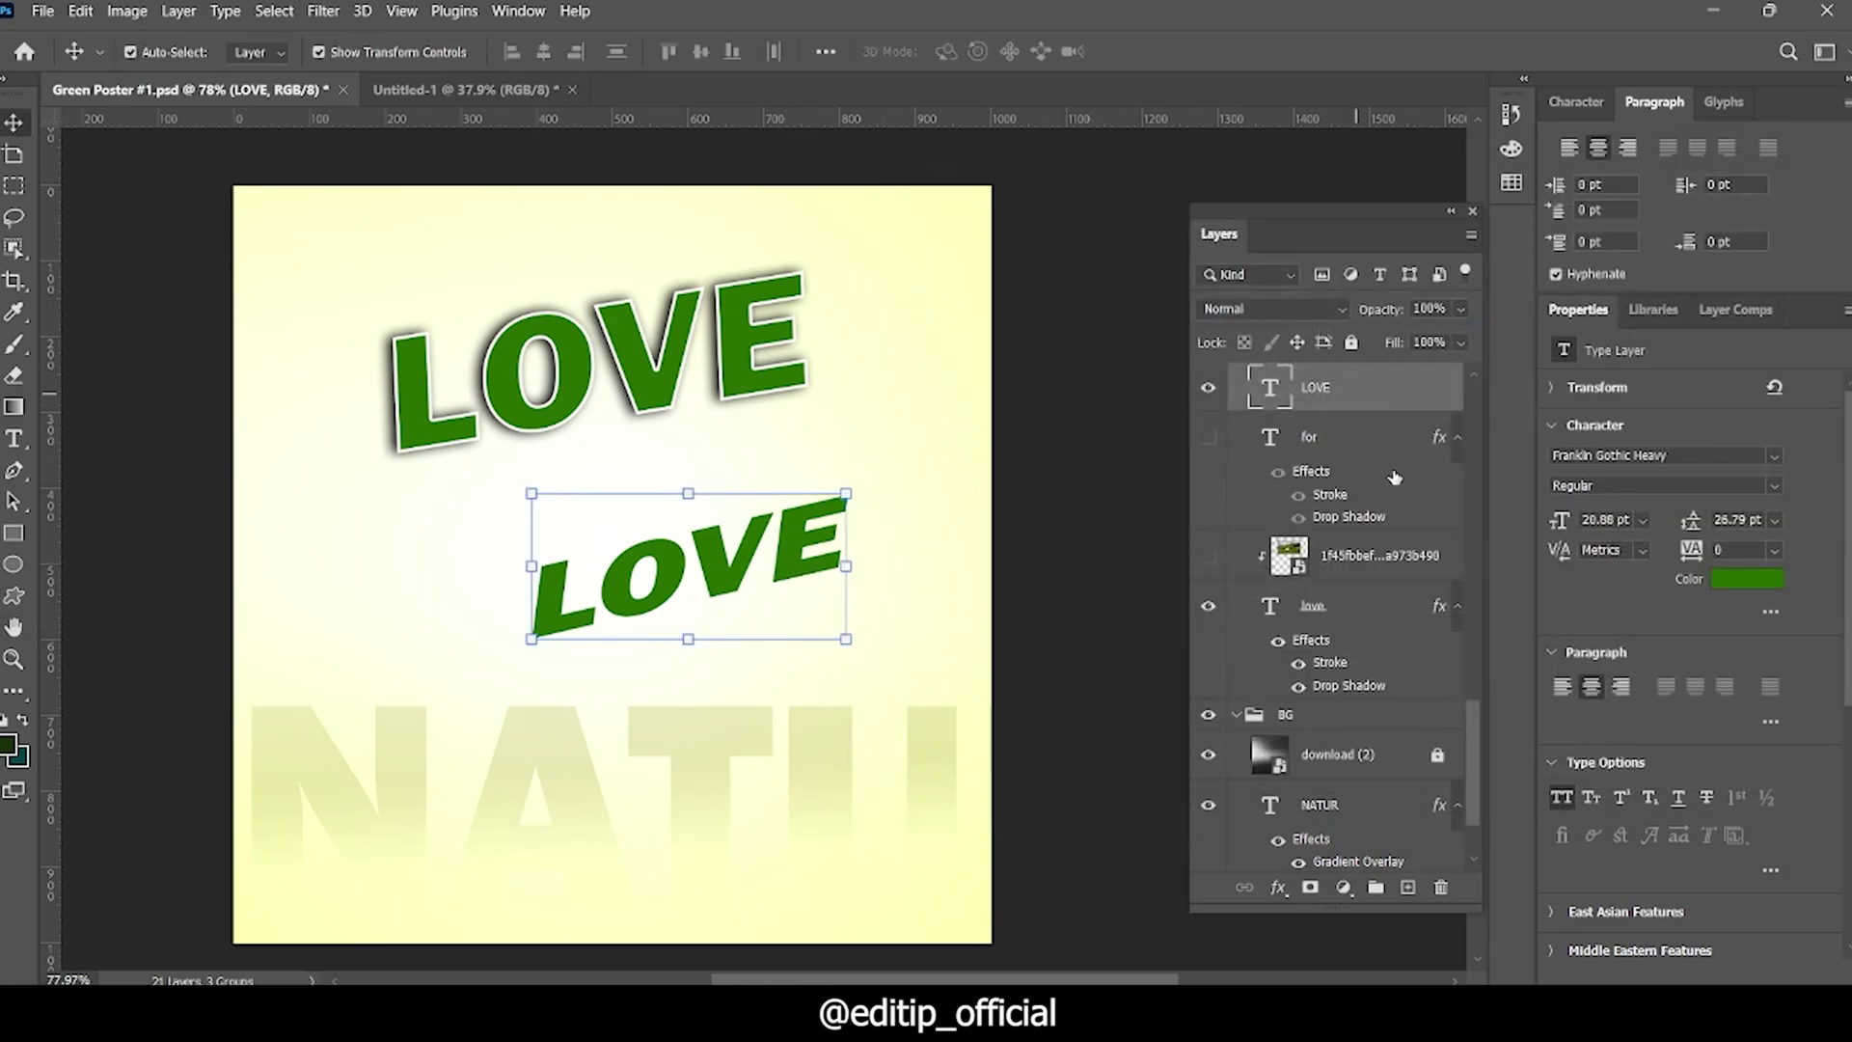
{"action": "double_click", "coordinate": [1394, 393]}
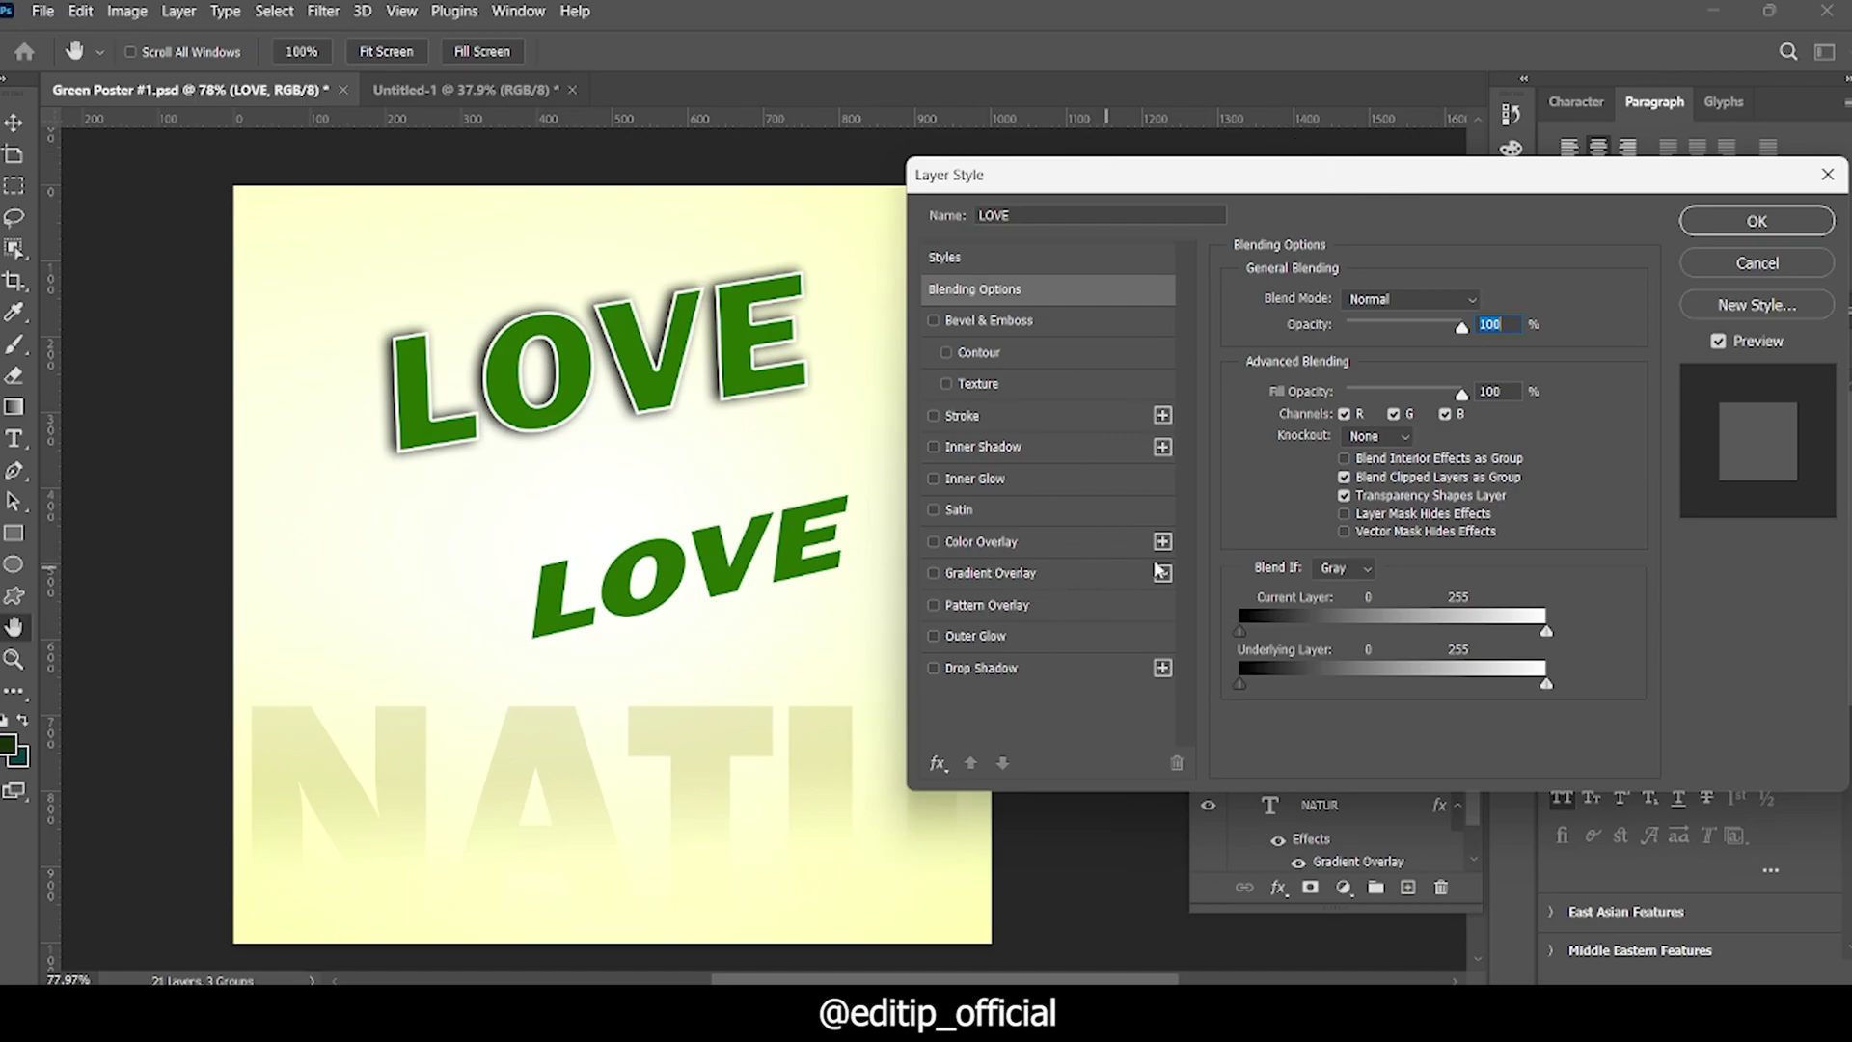
{"action": "left_click", "coordinate": [935, 414]}
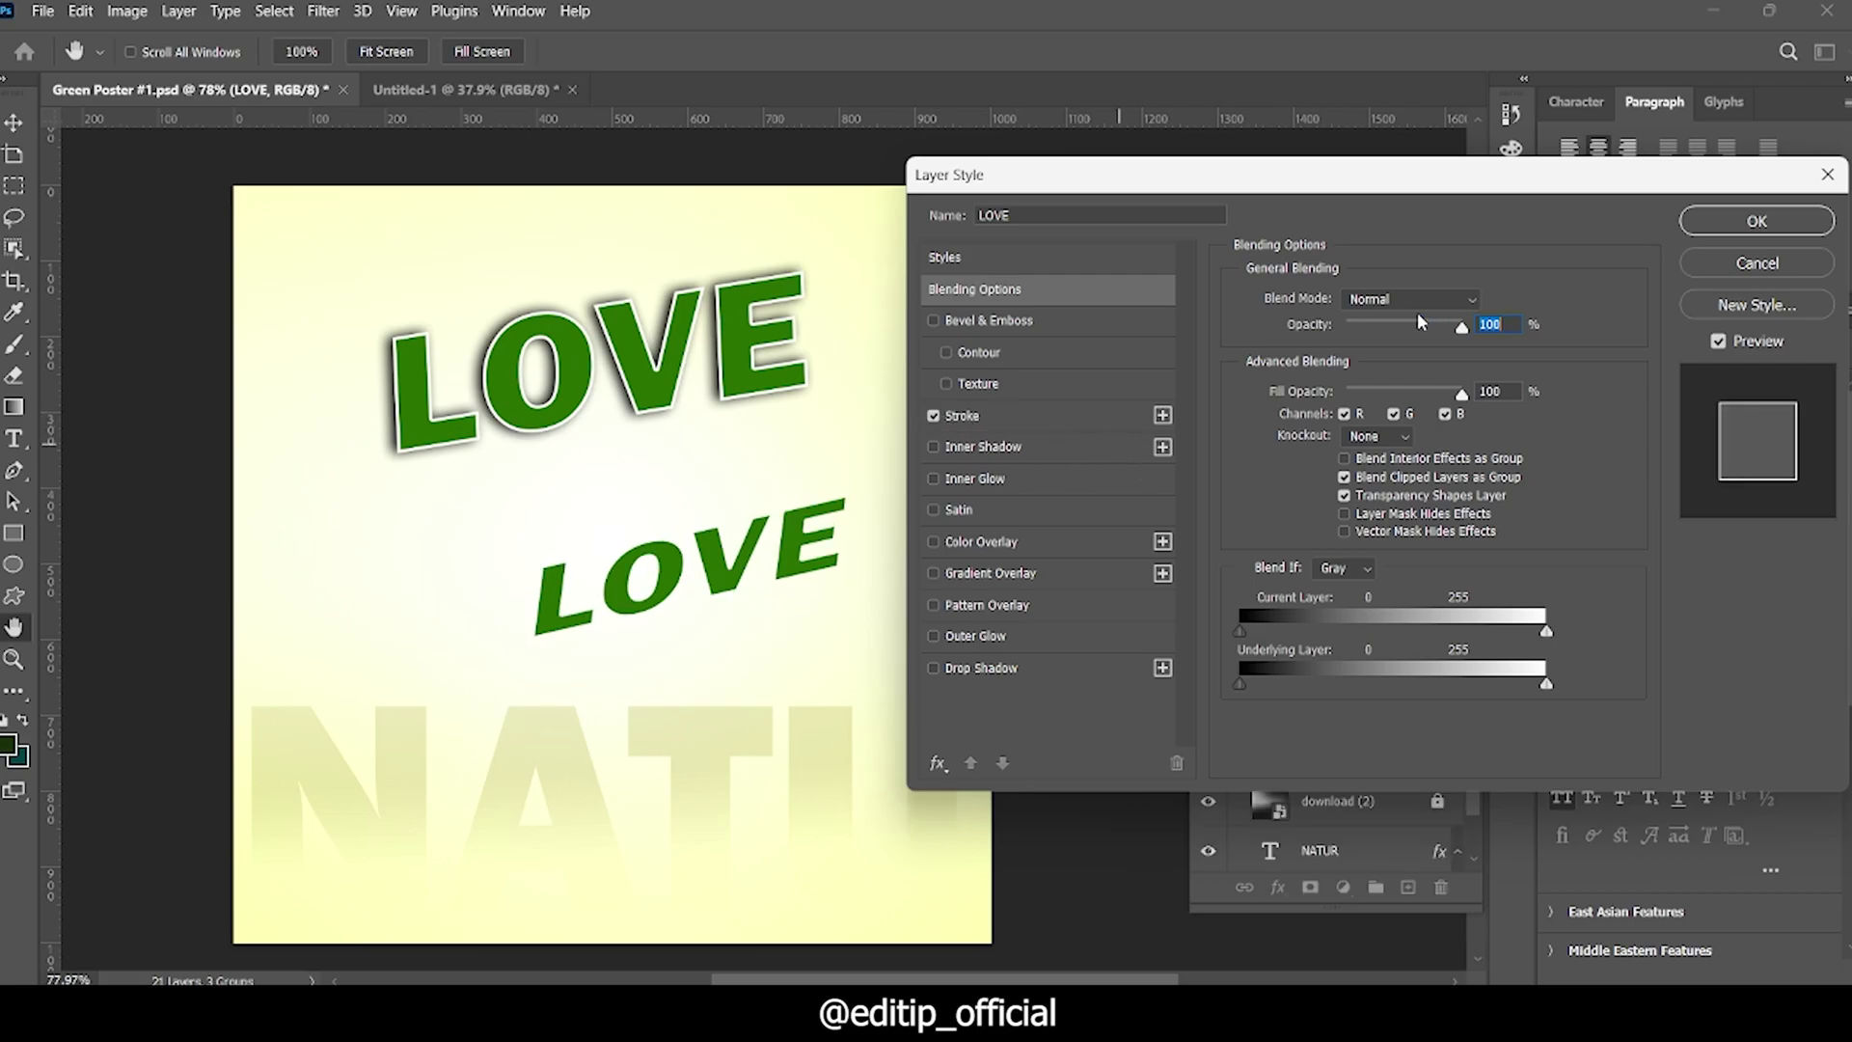
{"action": "left_click", "coordinate": [1392, 295]}
{"action": "left_click", "coordinate": [1051, 423]}
{"action": "left_click", "coordinate": [1358, 326]}
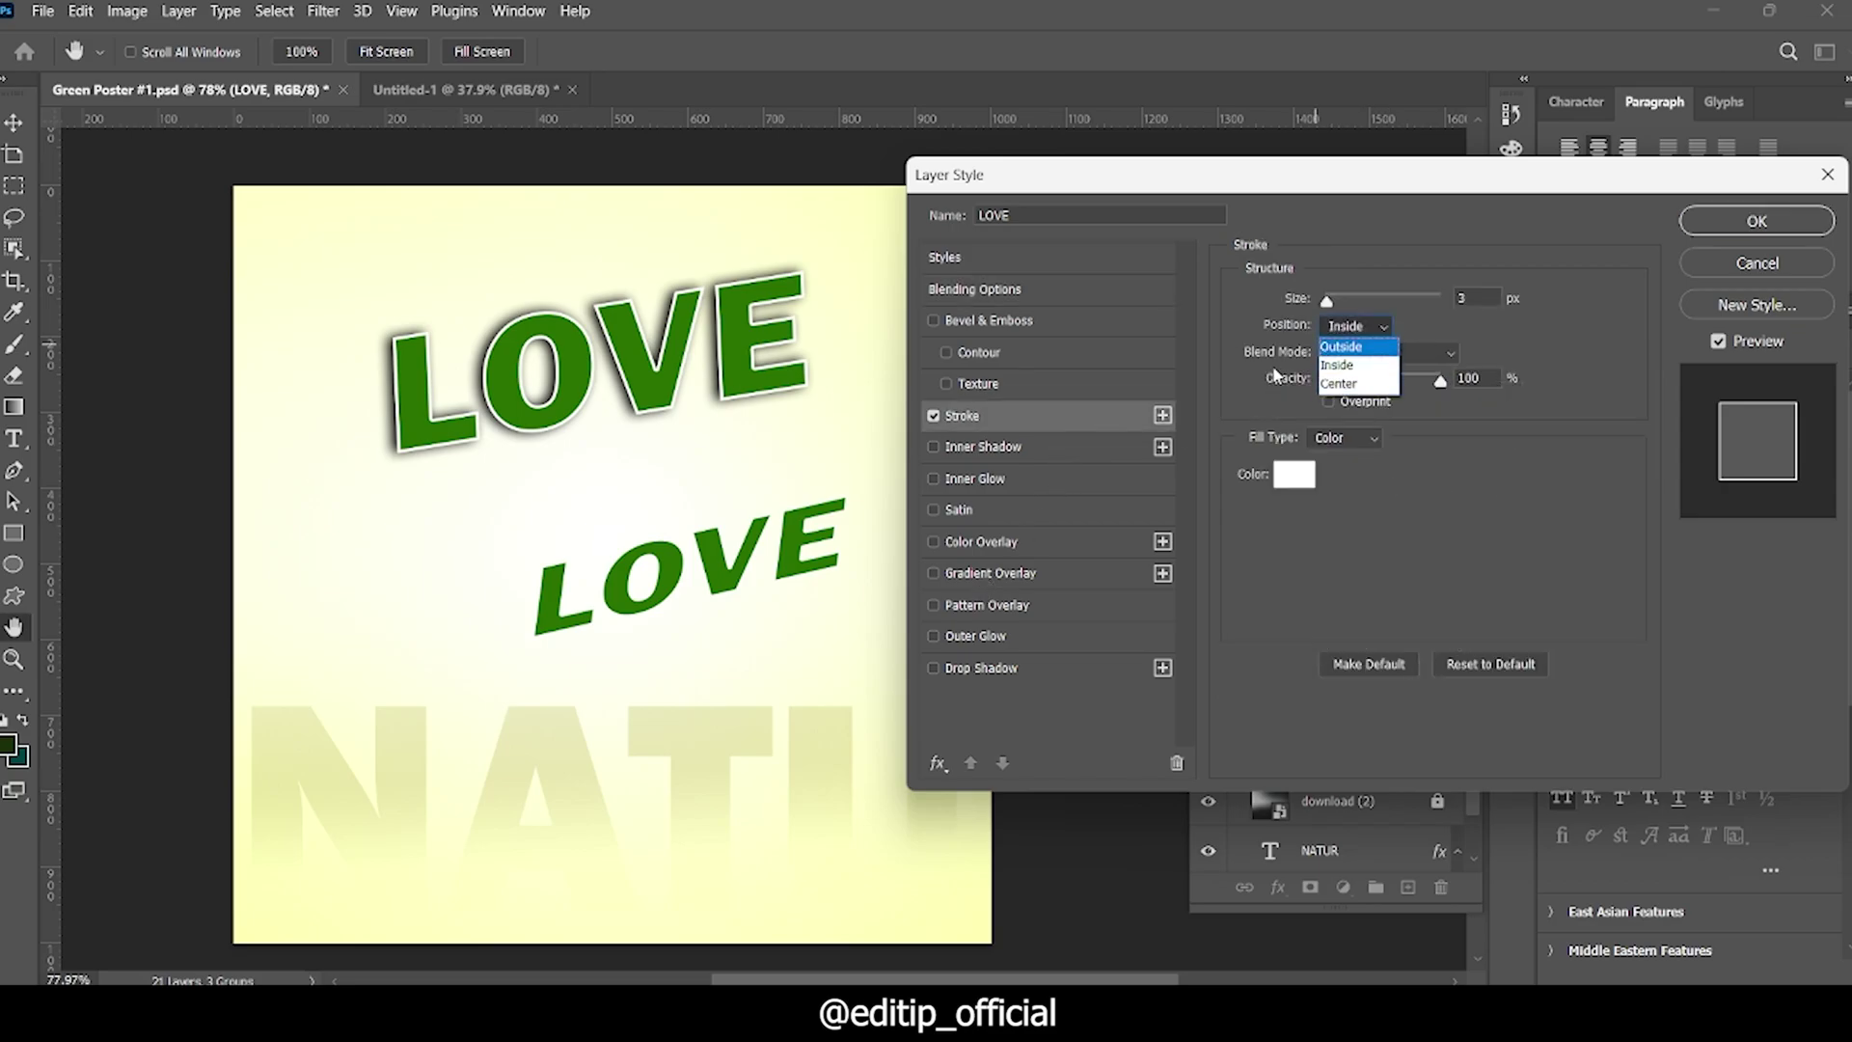
{"action": "left_click", "coordinate": [1368, 344]}
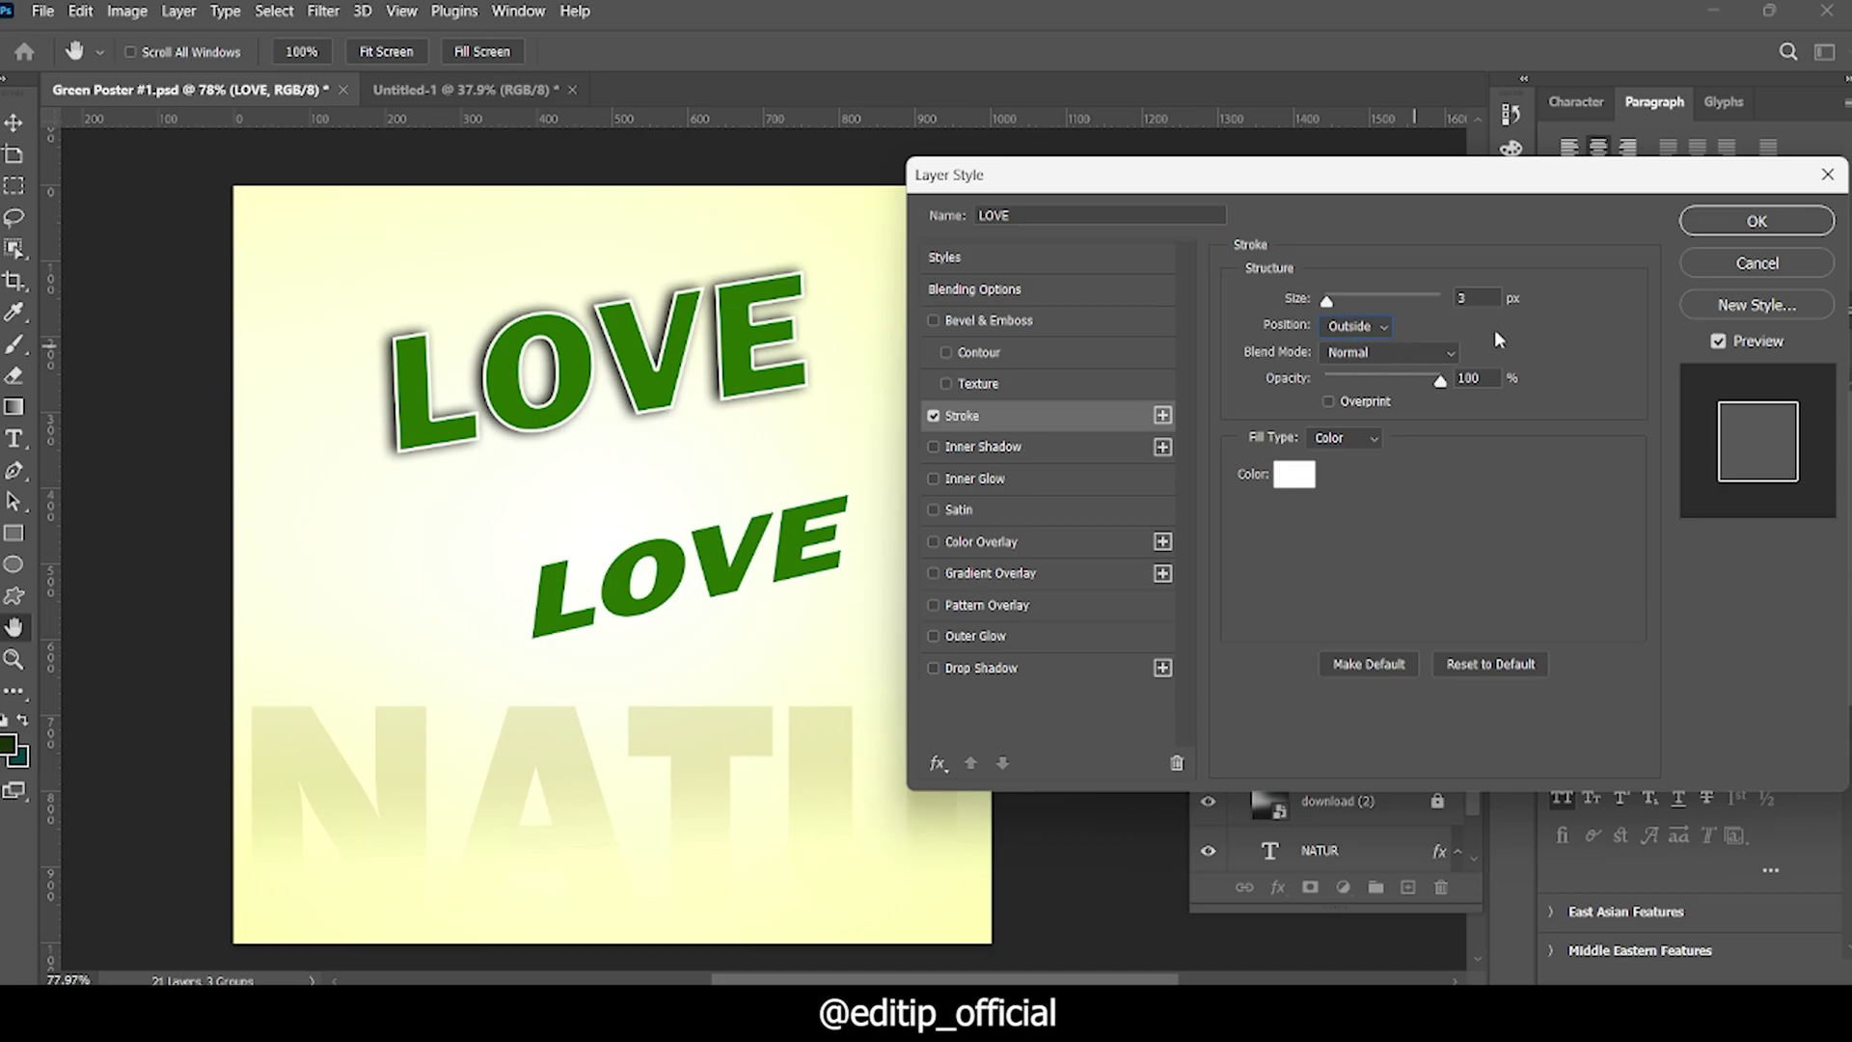
{"action": "left_click_drag", "start_coordinate": [1326, 301], "coordinate": [1332, 301]}
Step: Add a grey-olive drop shadow at -13°, 9 px distance, 20% spread, 13 px size
{"action": "left_click", "coordinate": [994, 667]}
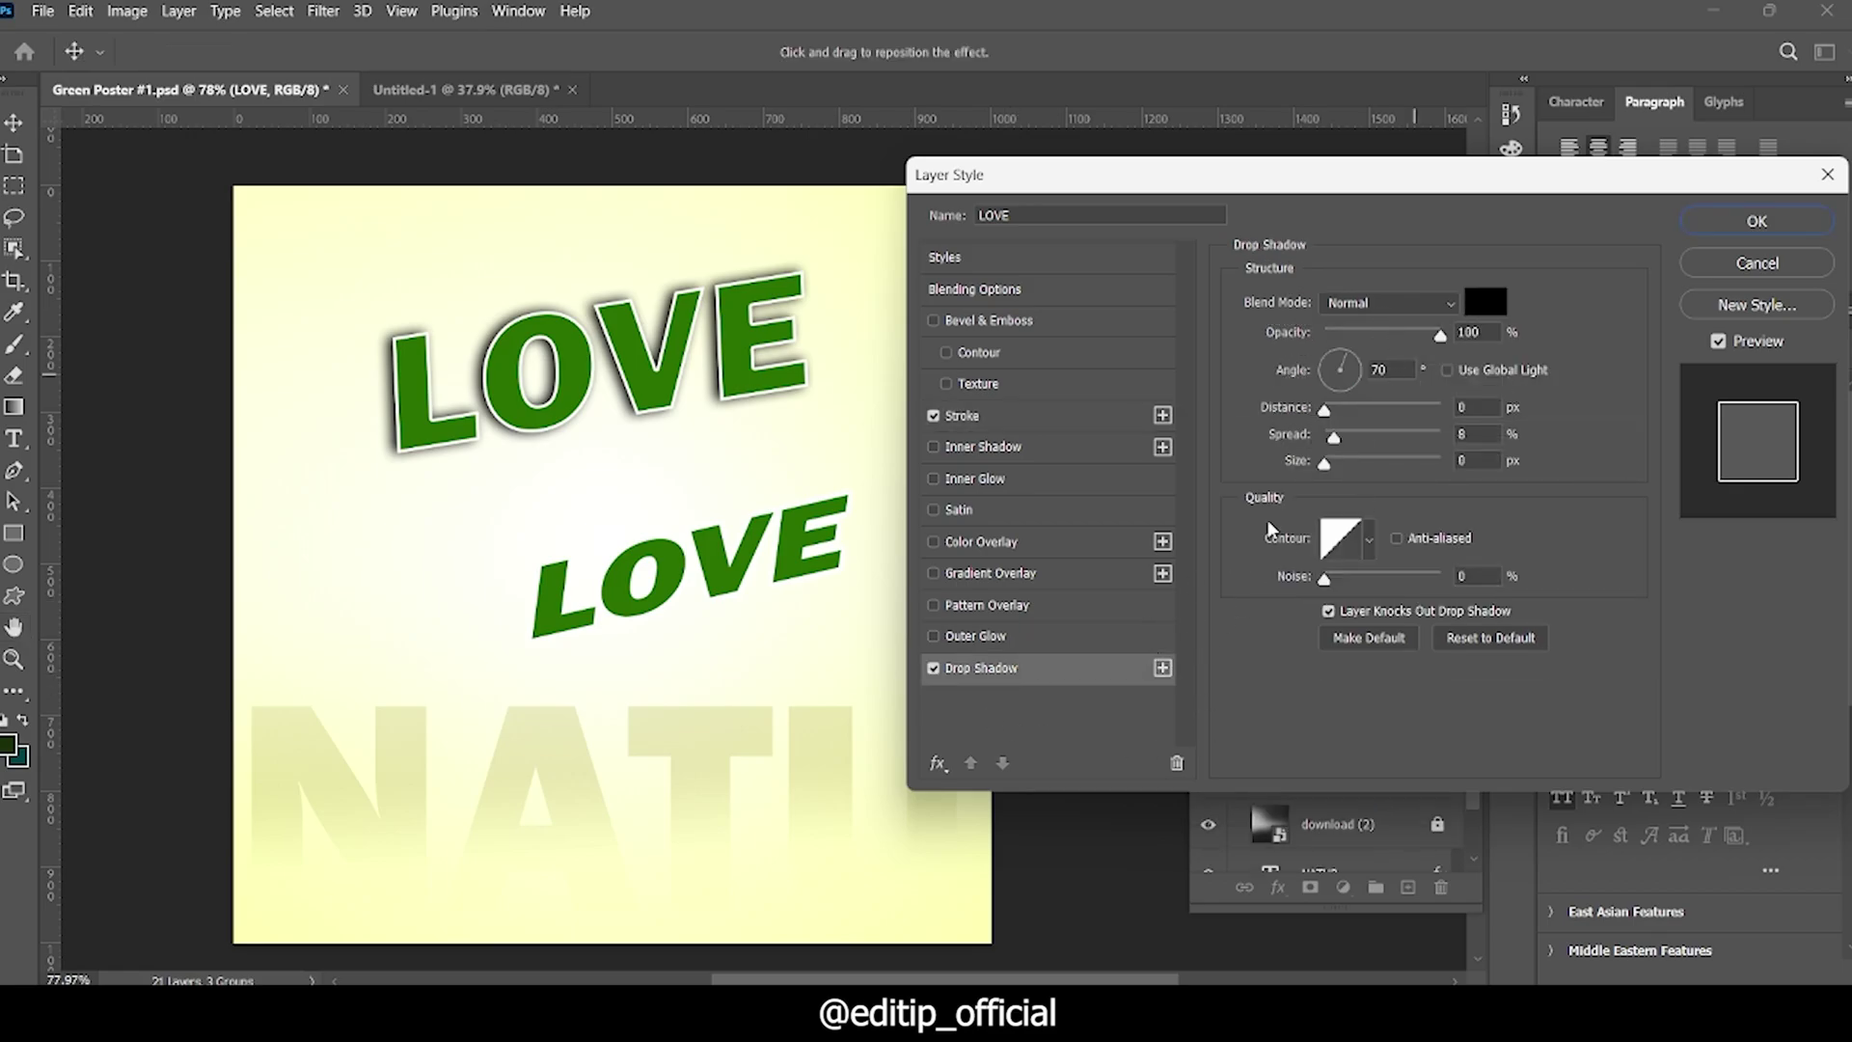
{"action": "left_click_drag", "start_coordinate": [1332, 464], "coordinate": [1338, 464]}
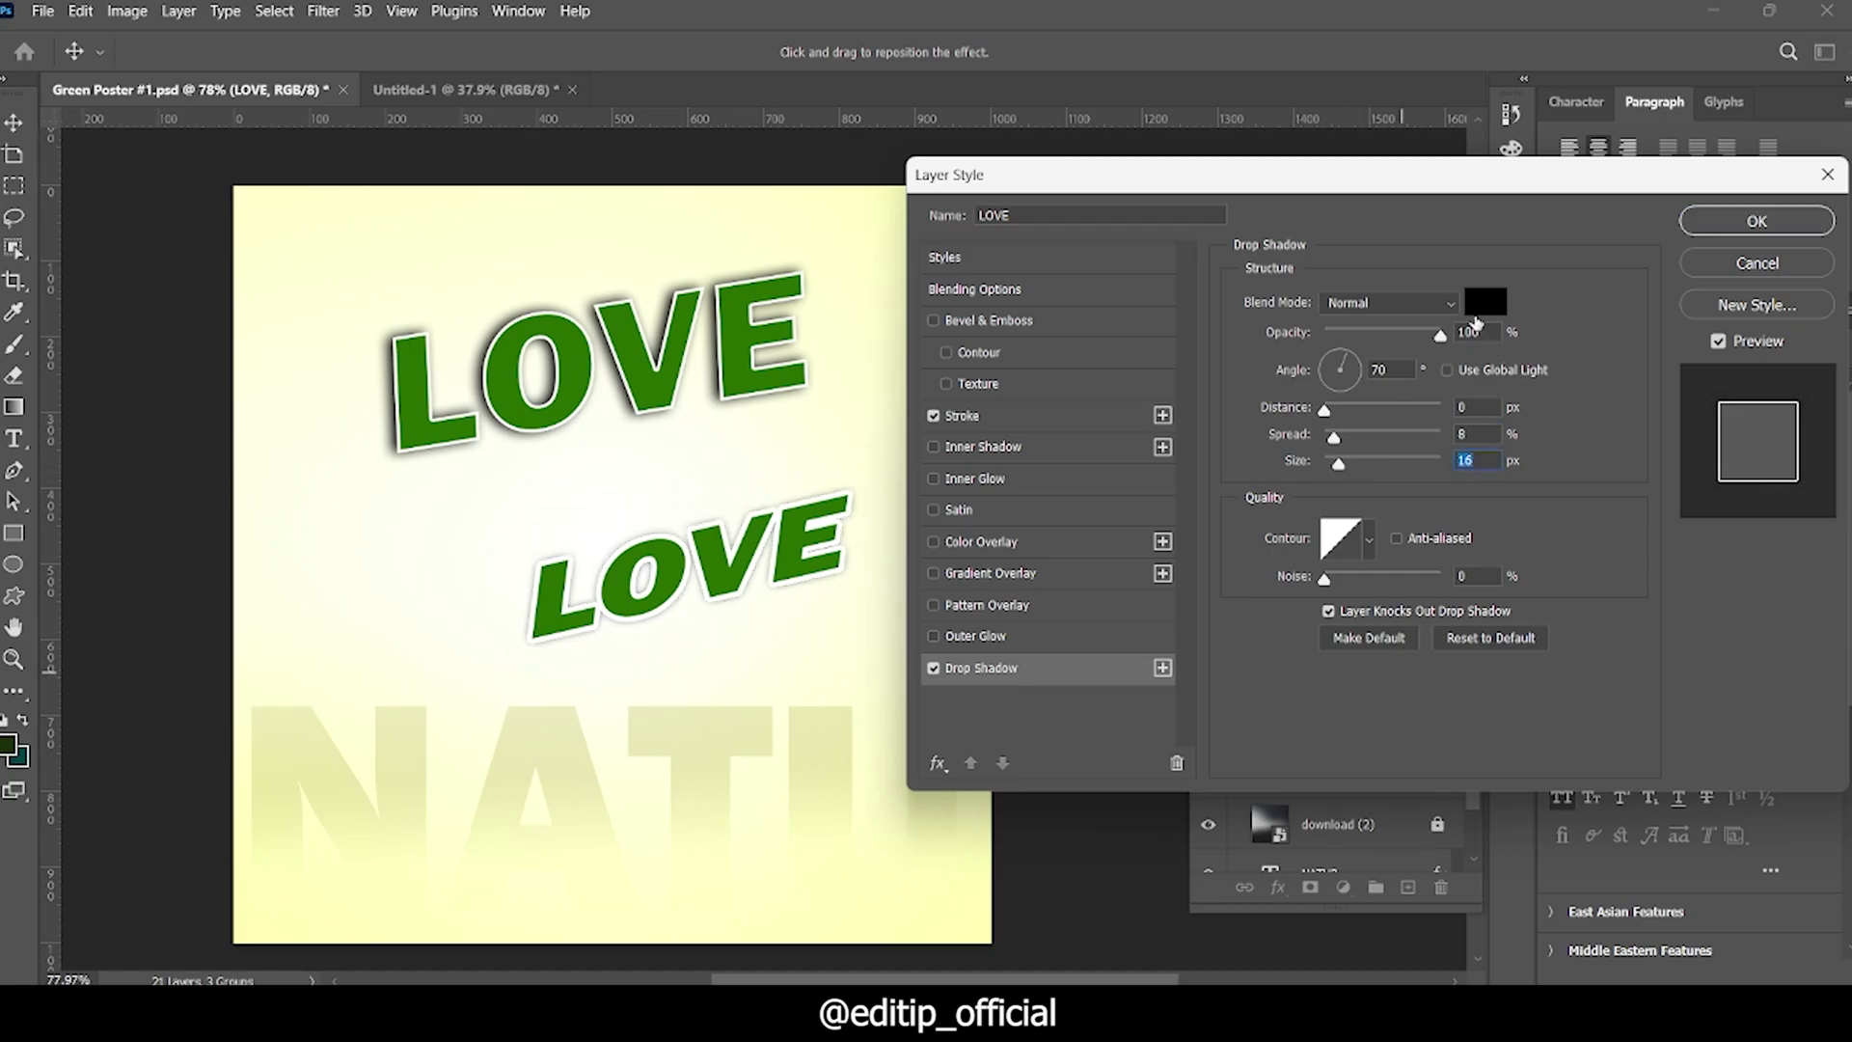
{"action": "left_click", "coordinate": [1481, 305]}
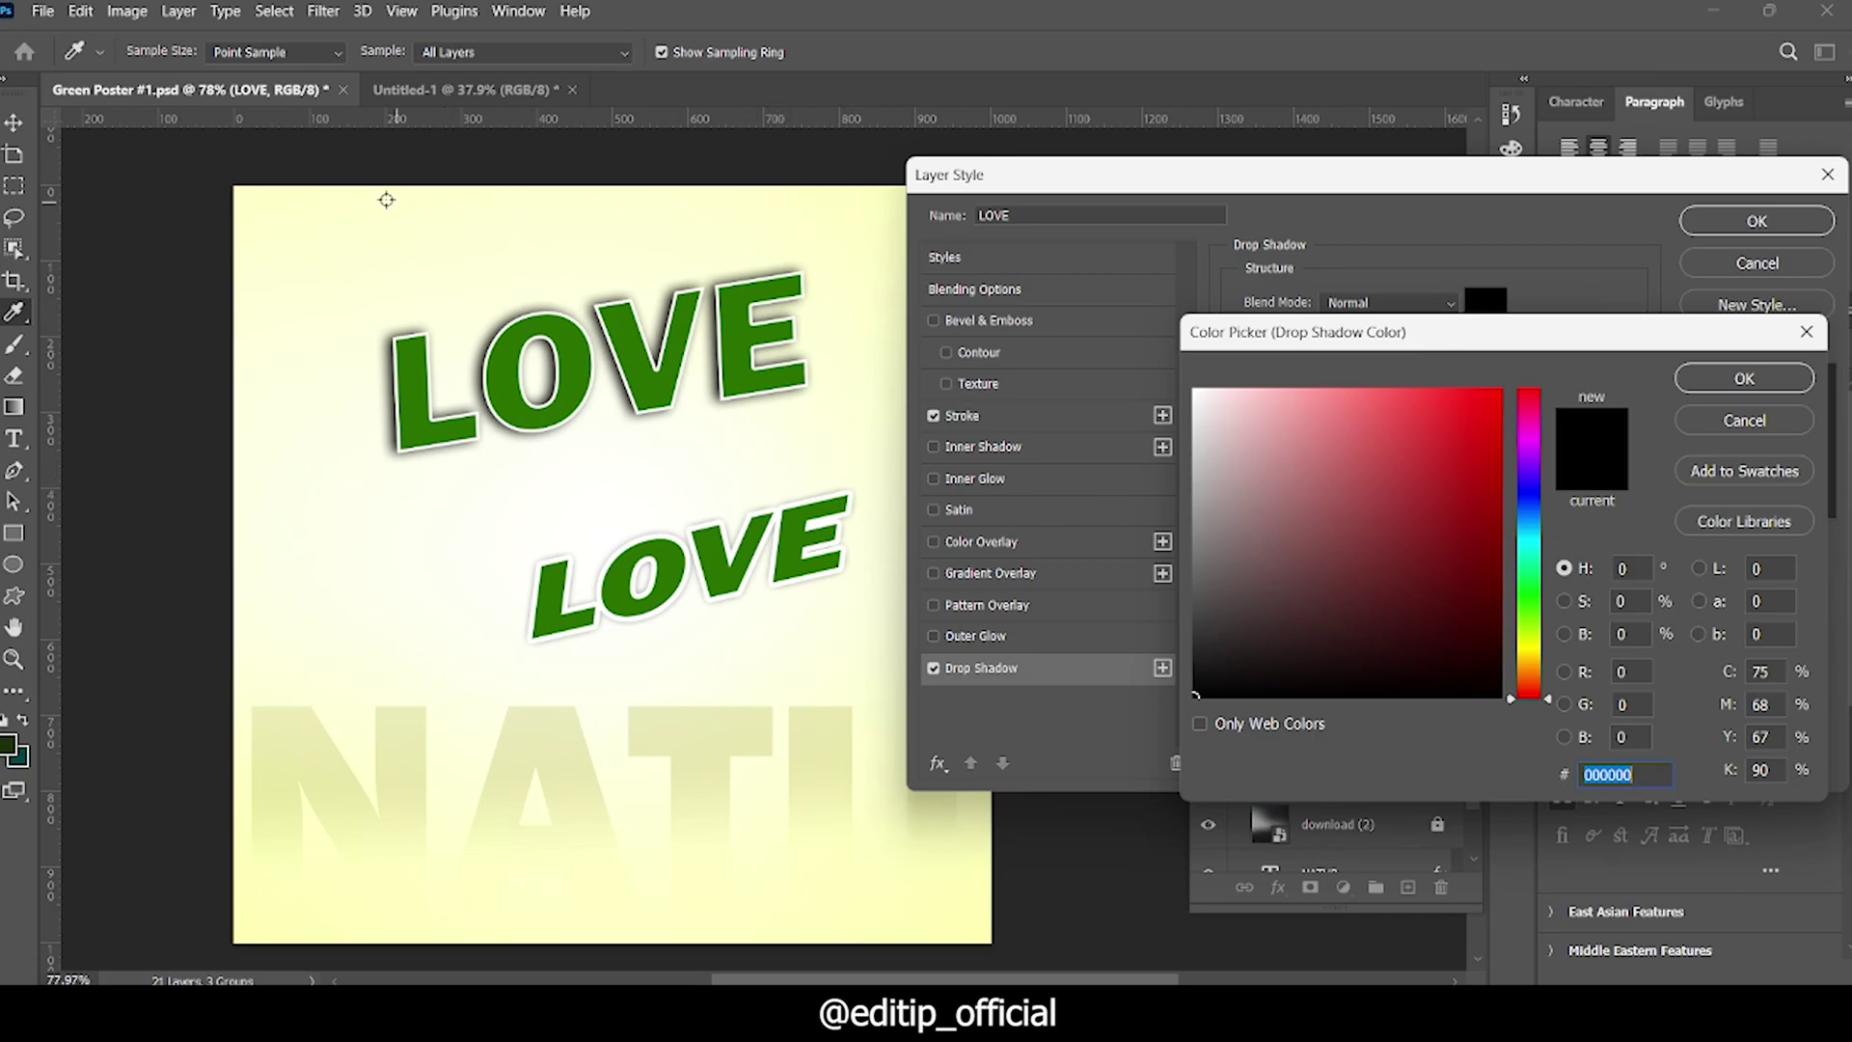
{"action": "left_click", "coordinate": [264, 197]}
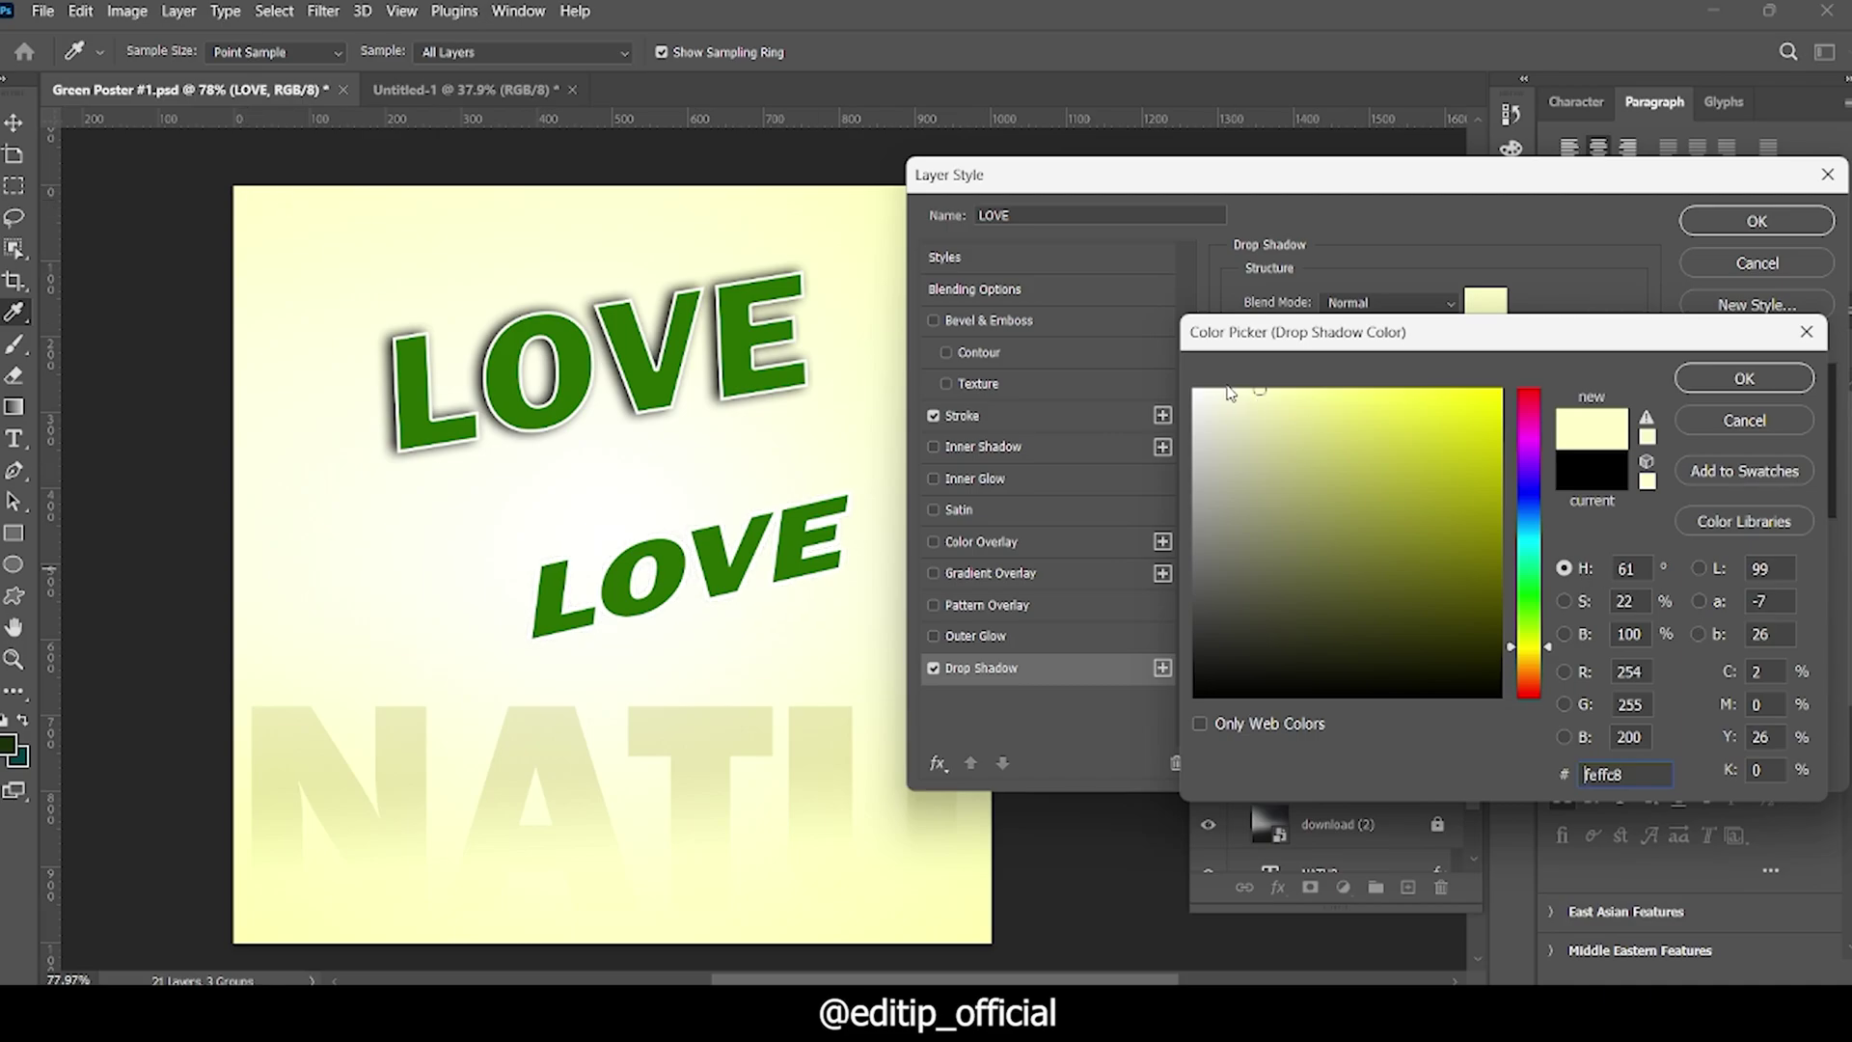
{"action": "left_click_drag", "start_coordinate": [1259, 395], "coordinate": [1237, 513]}
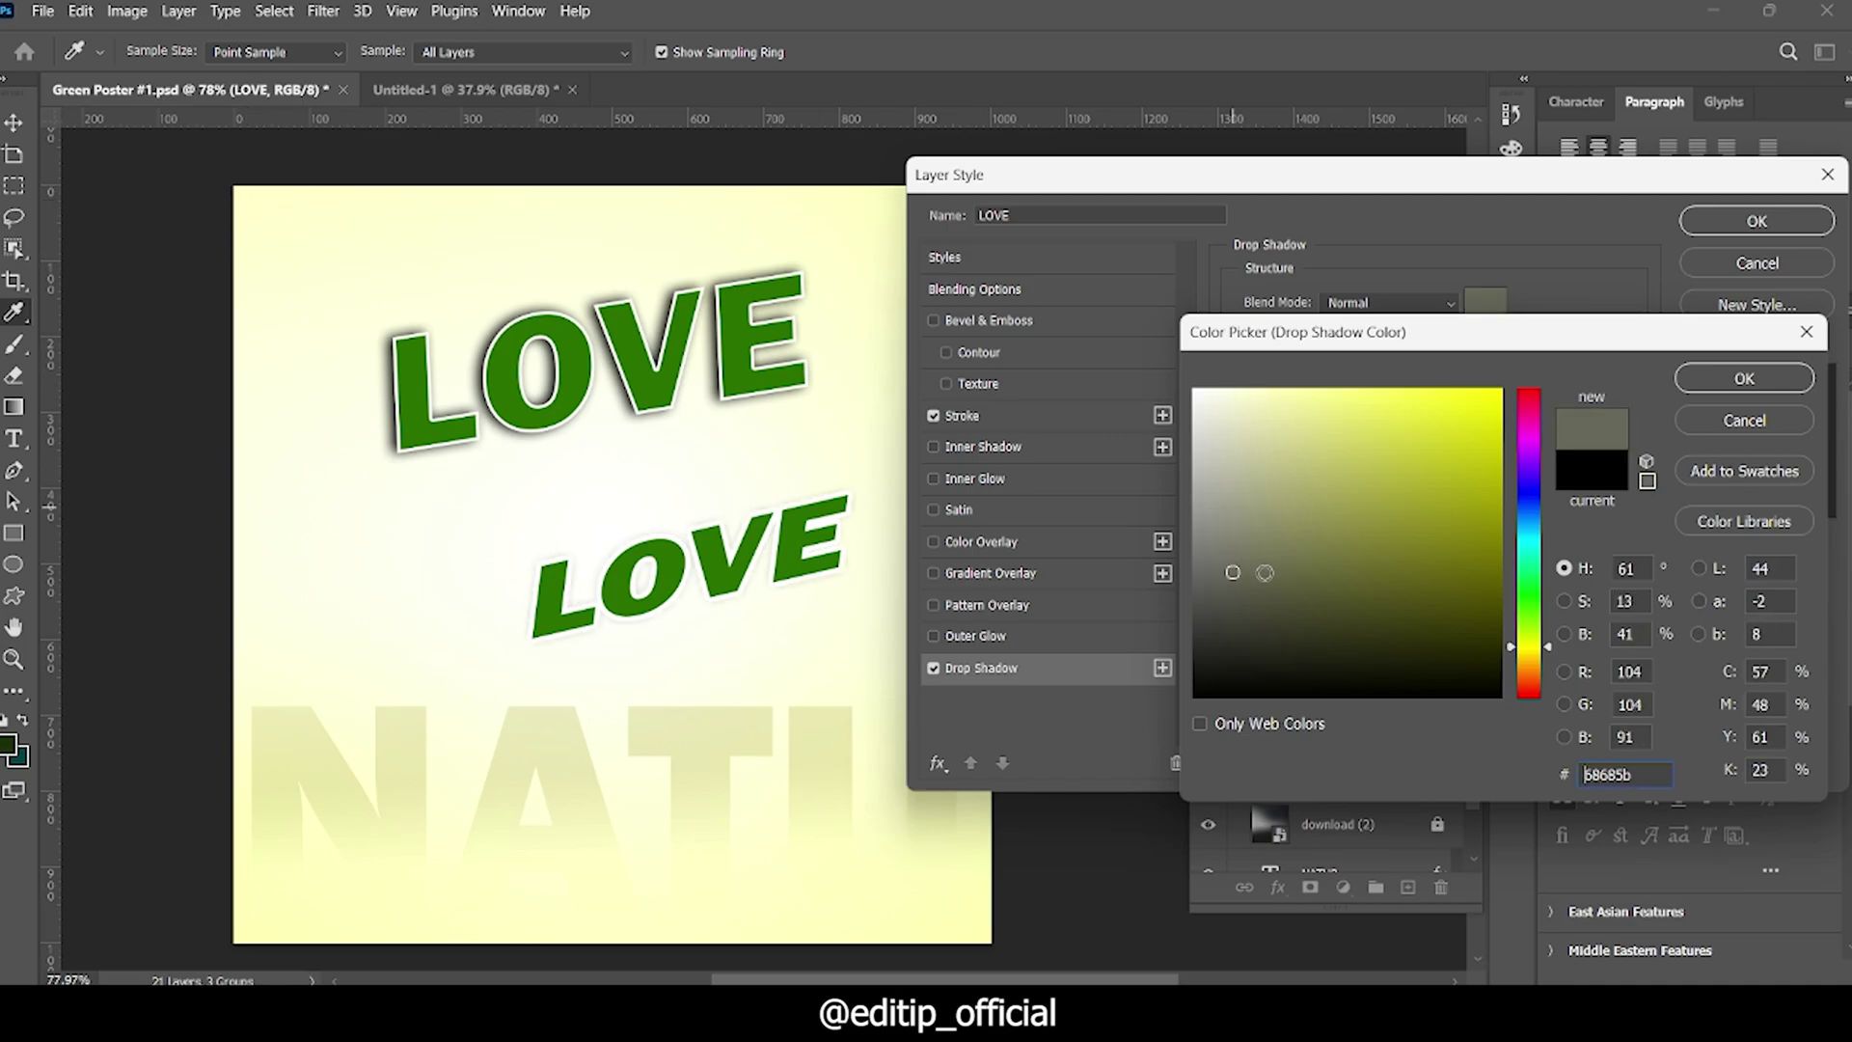
{"action": "left_click", "coordinate": [1742, 379]}
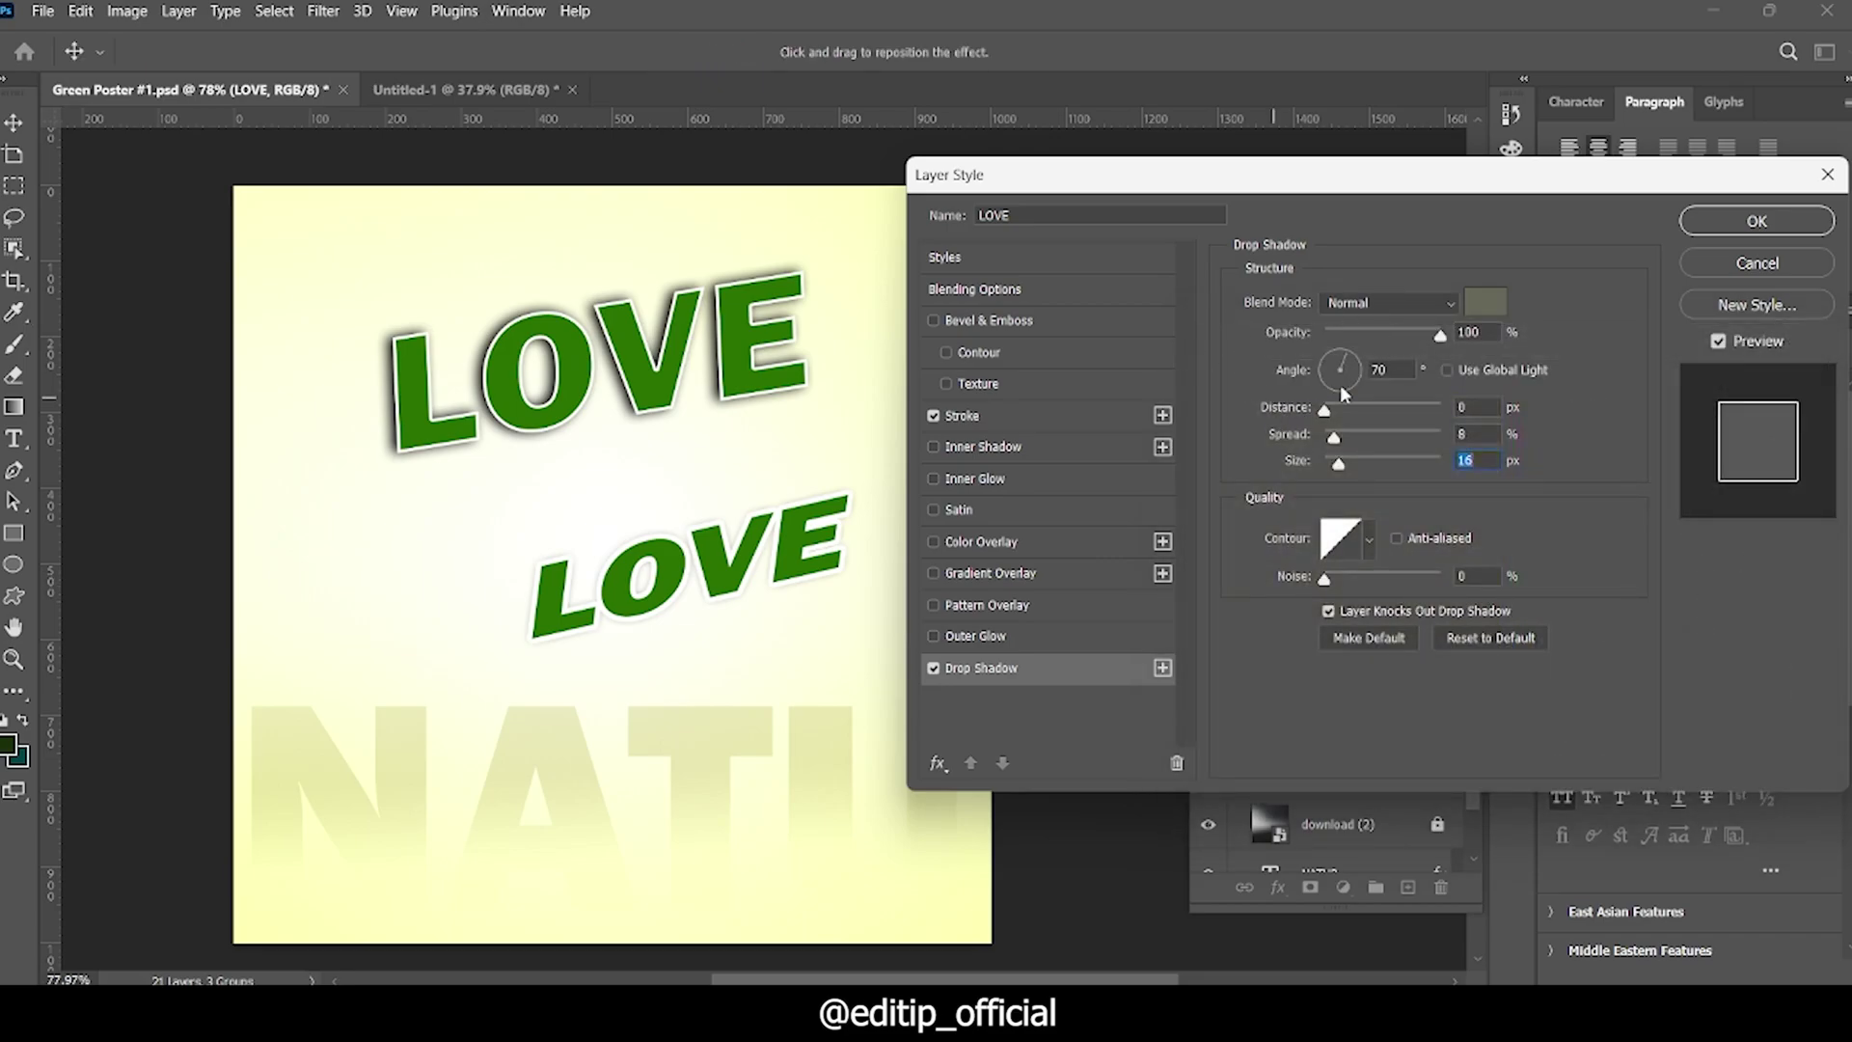
{"action": "left_click_drag", "start_coordinate": [1325, 413], "coordinate": [1370, 395]}
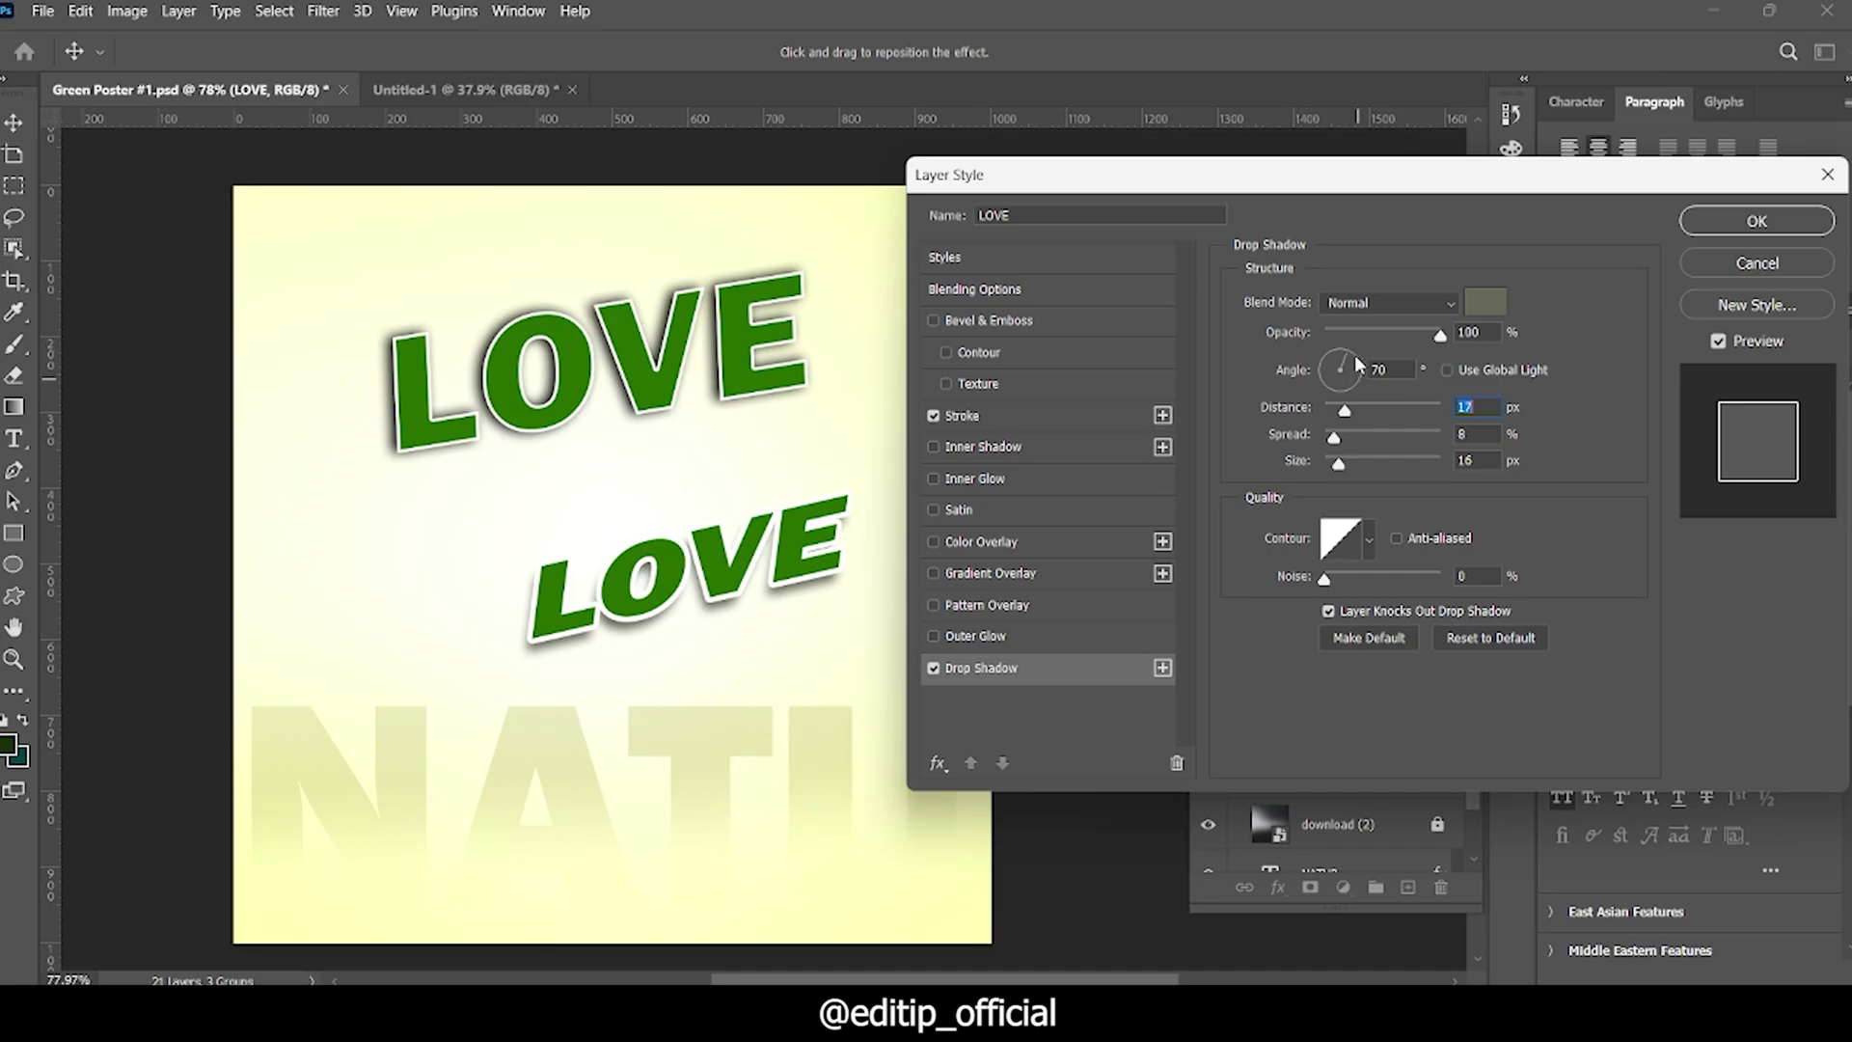
{"action": "mouse_move", "coordinate": [1358, 363]}
{"action": "left_mouse_down"}
{"action": "mouse_move", "coordinate": [1345, 405]}
{"action": "mouse_move", "coordinate": [1592, 514]}
{"action": "left_mouse_up"}
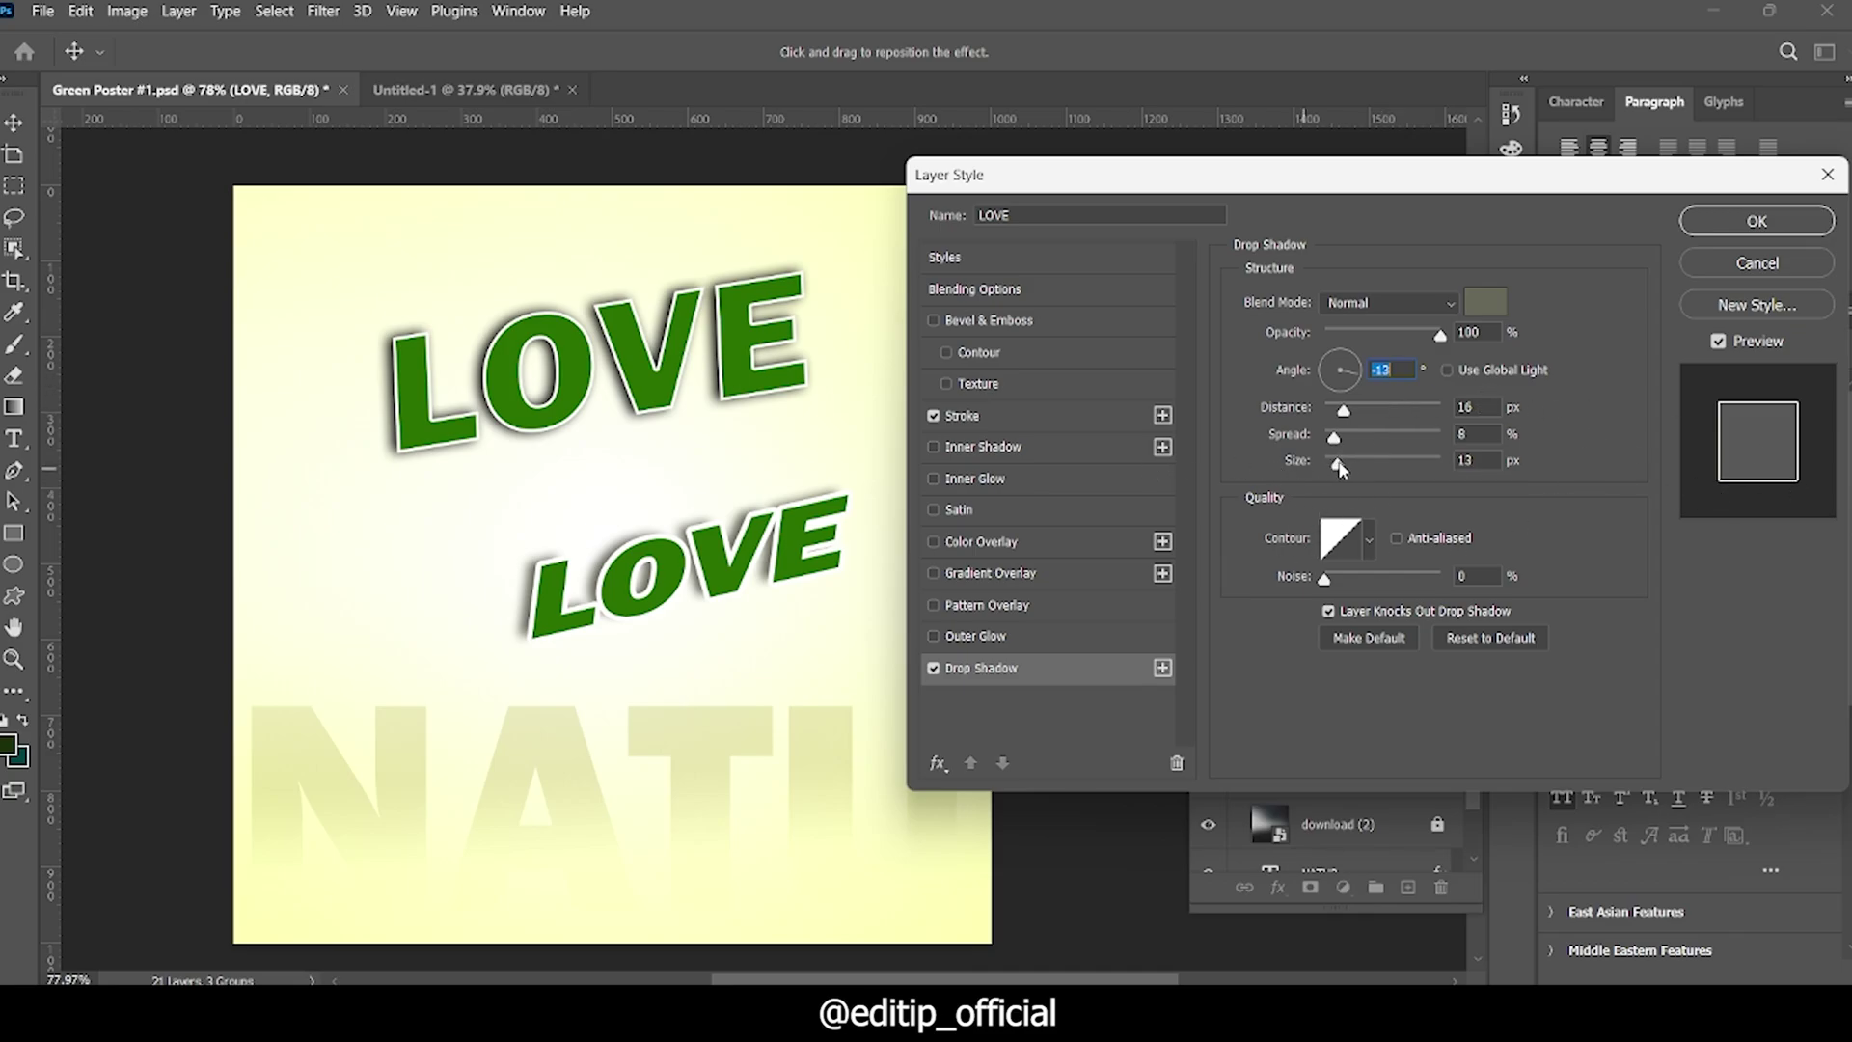
{"action": "left_click_drag", "start_coordinate": [1338, 464], "coordinate": [1343, 422]}
Step: Apply the layer styles, then delete the smaller duplicate LOVE layer
{"action": "left_click", "coordinate": [1758, 222]}
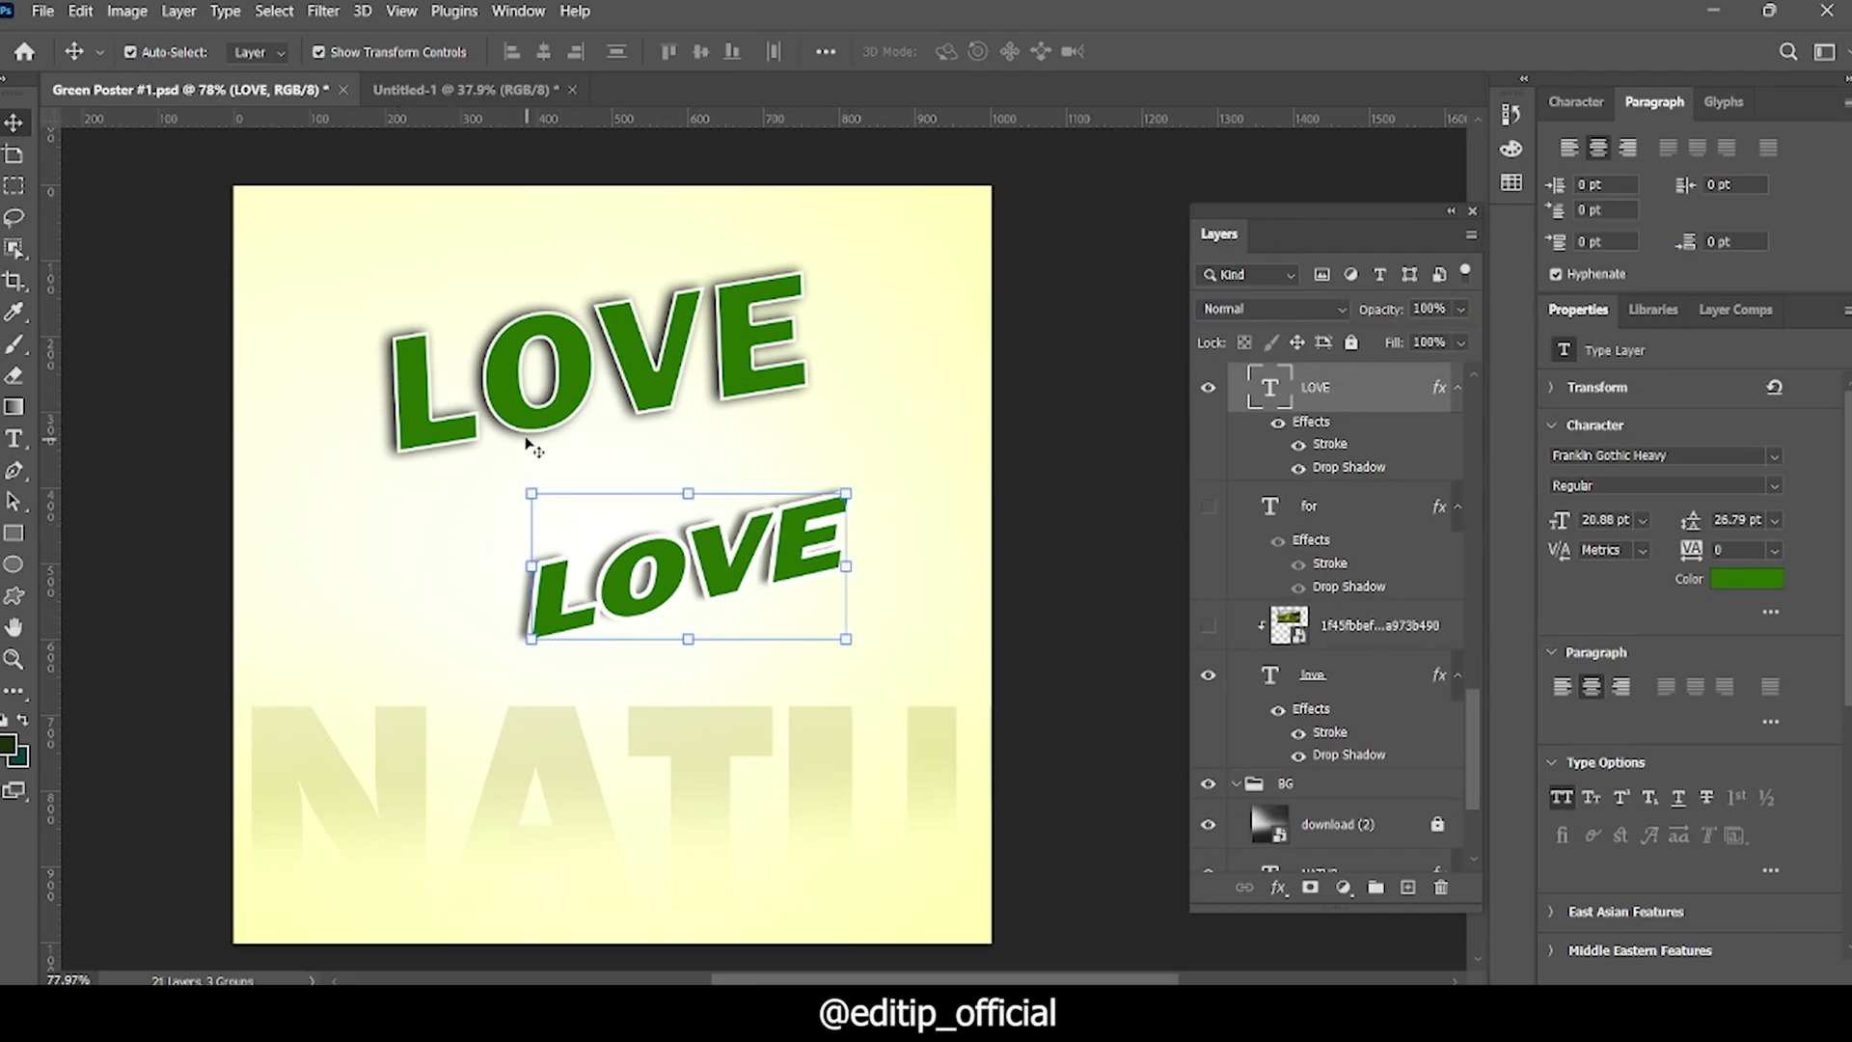
{"action": "key", "text": "ctrl+h"}
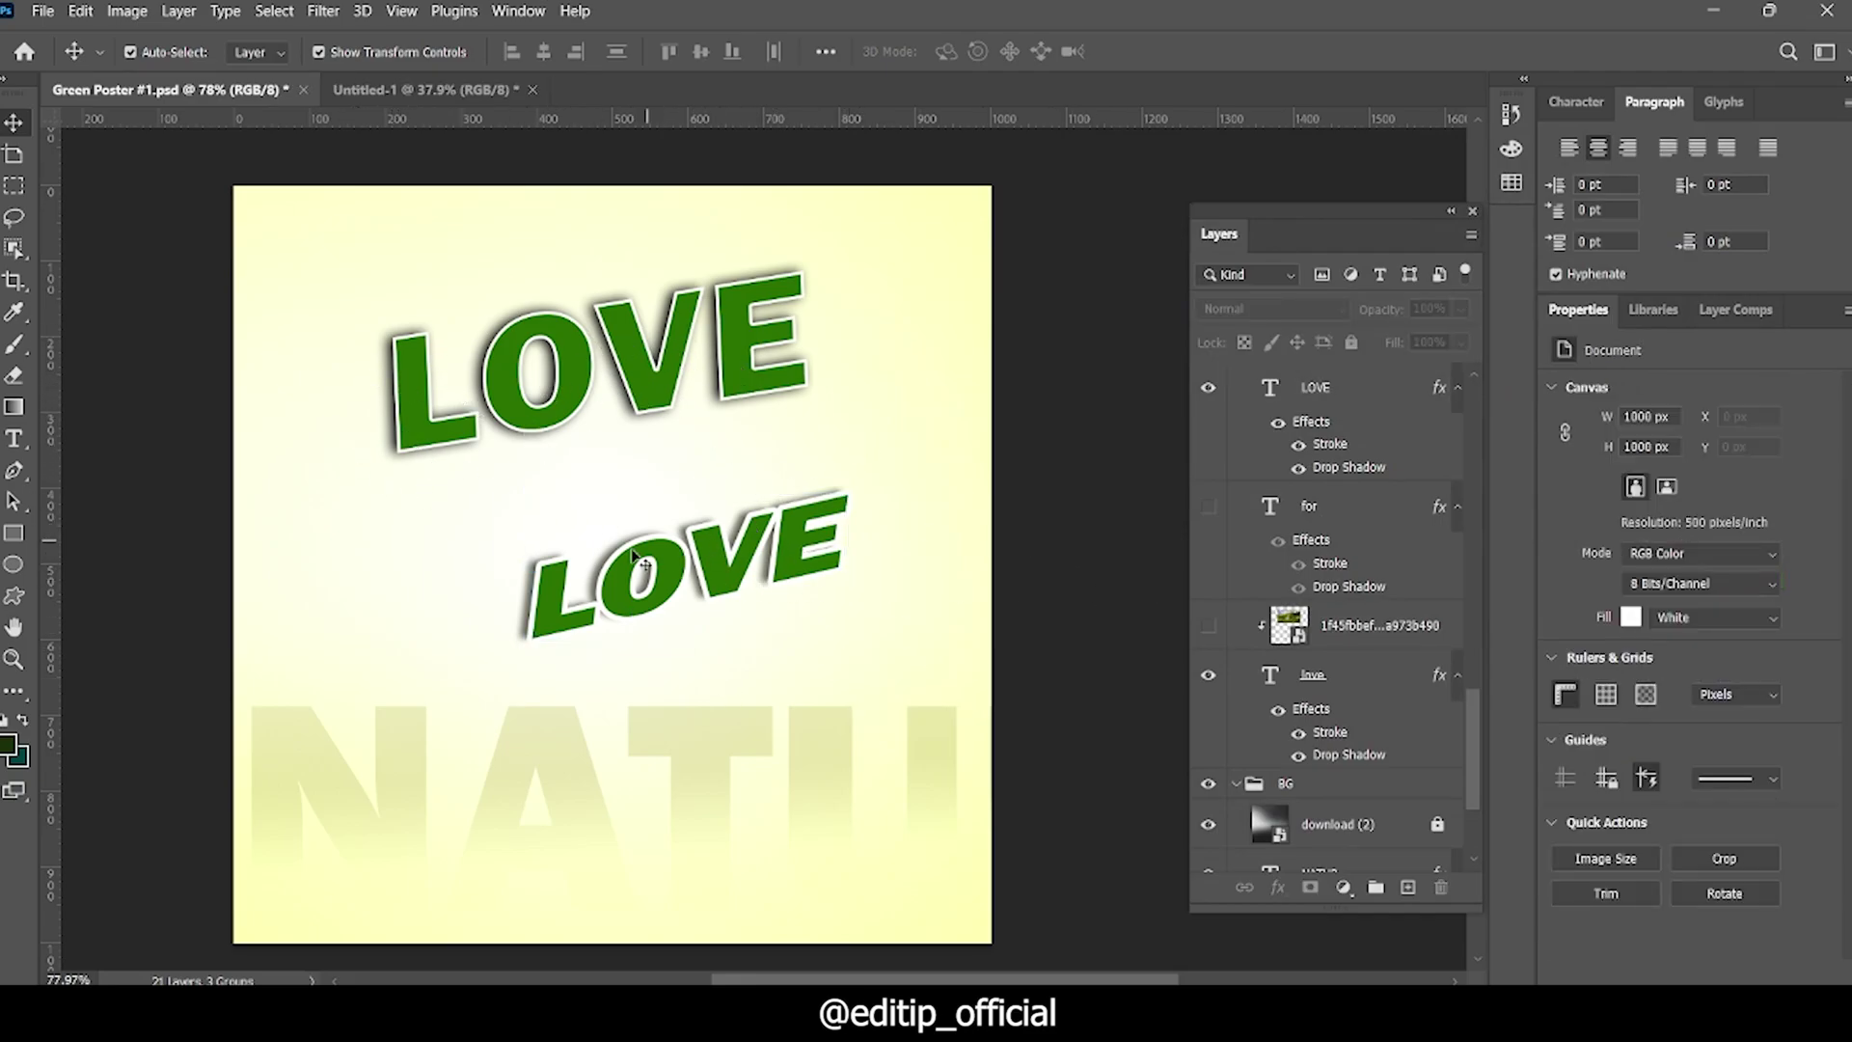
{"action": "scroll", "coordinate": [627, 360], "scroll_direction": "up", "scroll_amount": 2}
{"action": "key", "text": "Delete"}
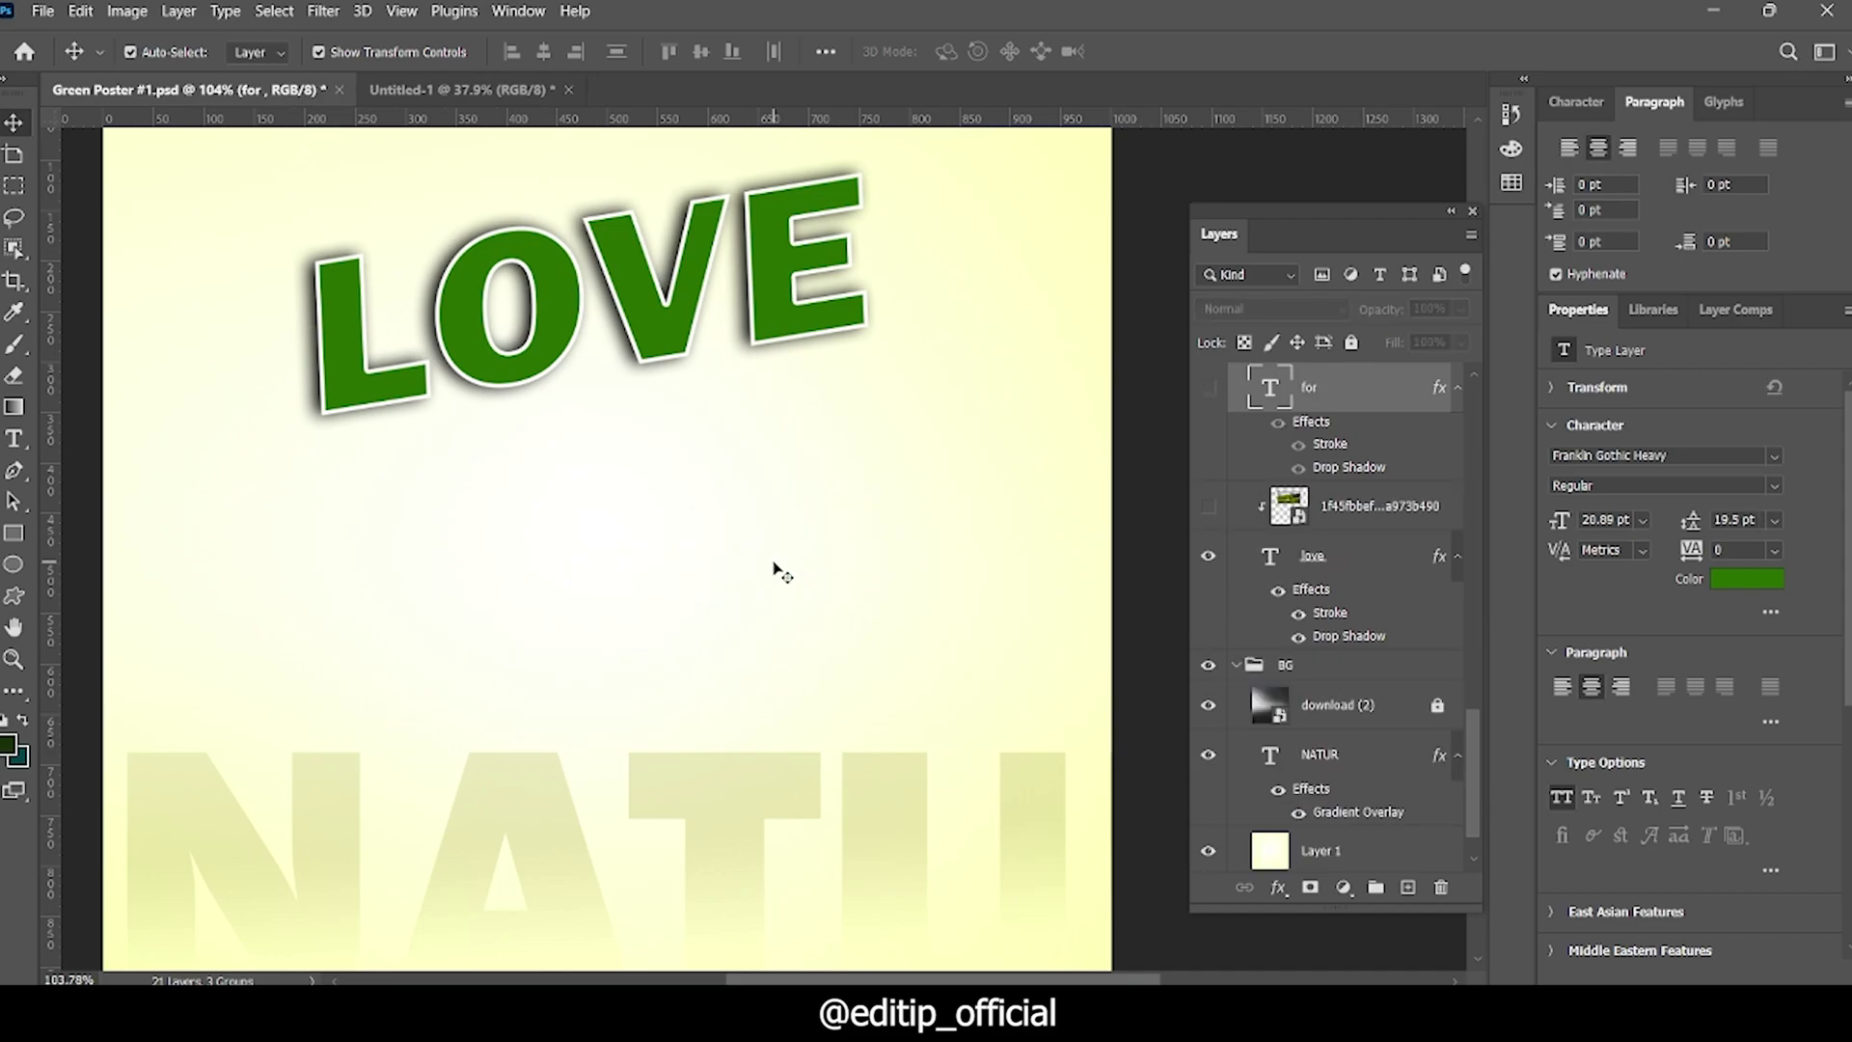
Step: Show the landscape photo clipped inside LOVE, then hide it again
{"action": "scroll", "coordinate": [724, 521], "scroll_direction": "down", "scroll_amount": 3}
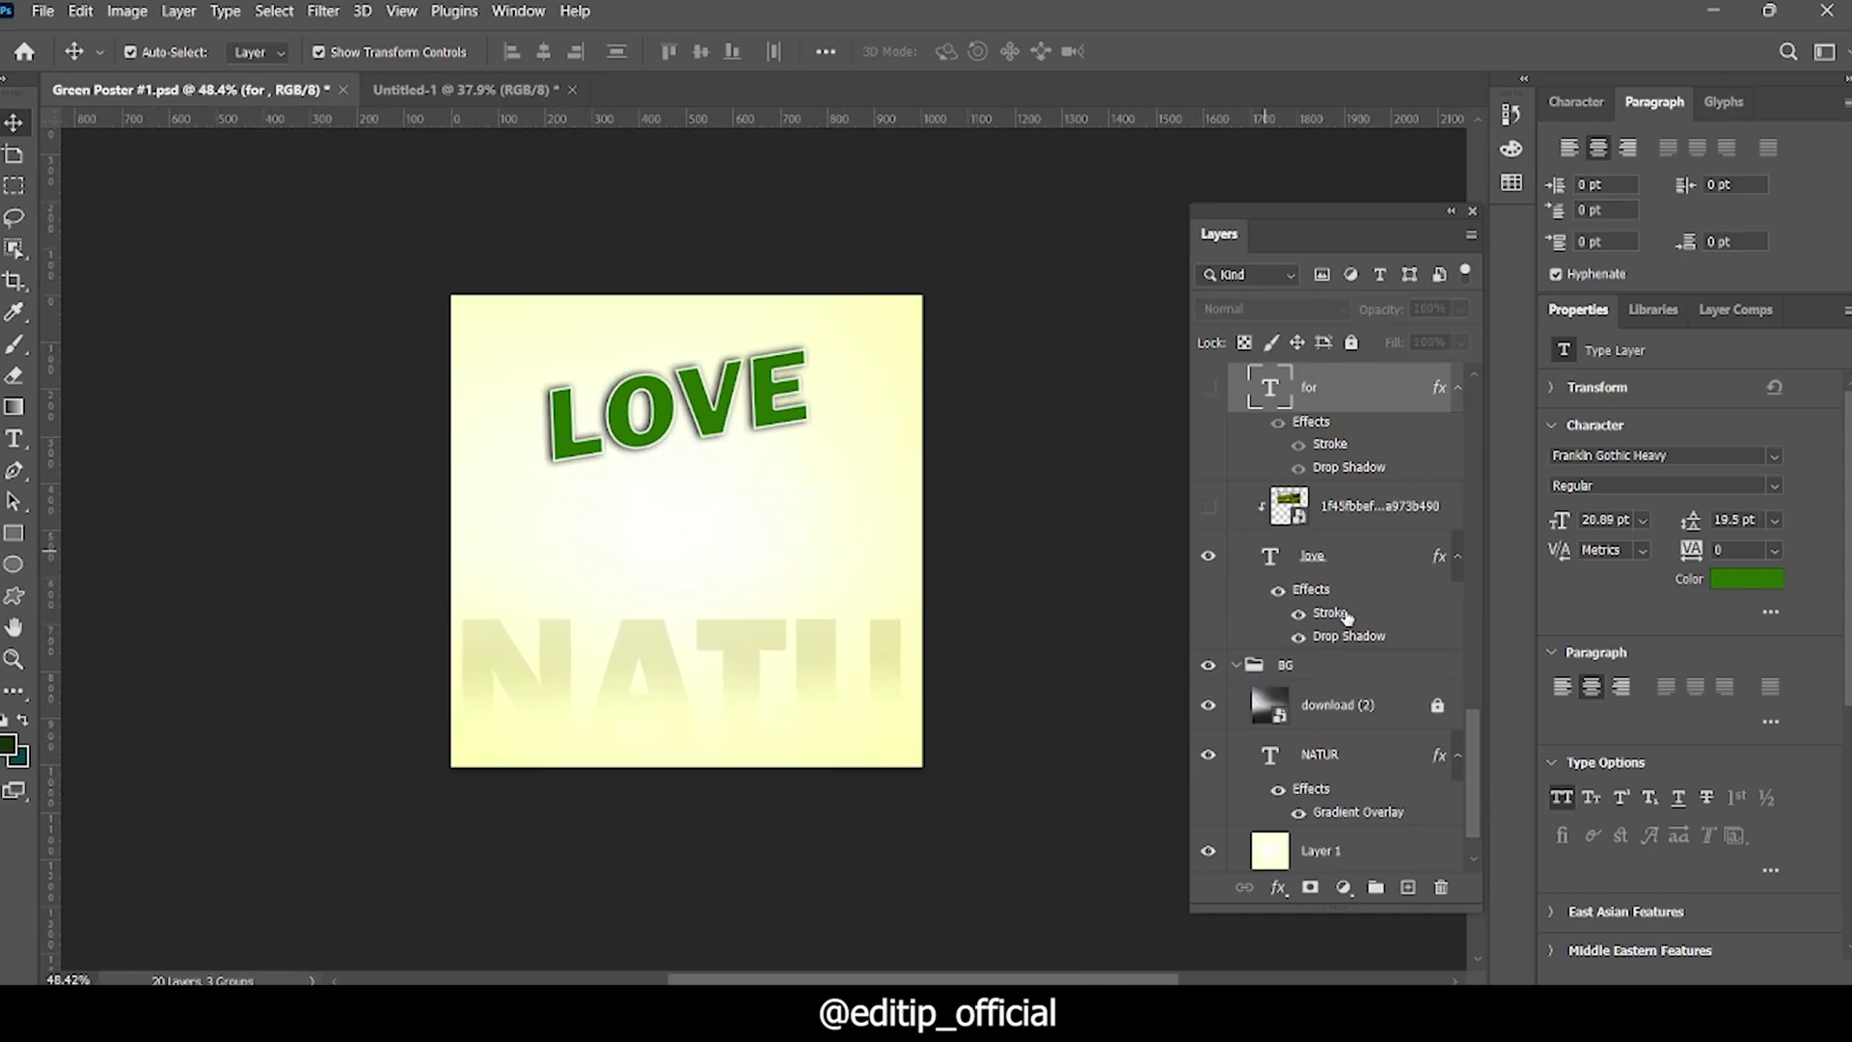
{"action": "scroll", "coordinate": [1150, 587], "scroll_direction": "down", "scroll_amount": 1}
{"action": "scroll", "coordinate": [1293, 509], "scroll_direction": "up", "scroll_amount": 3}
{"action": "scroll", "coordinate": [1293, 700], "scroll_direction": "down", "scroll_amount": 2}
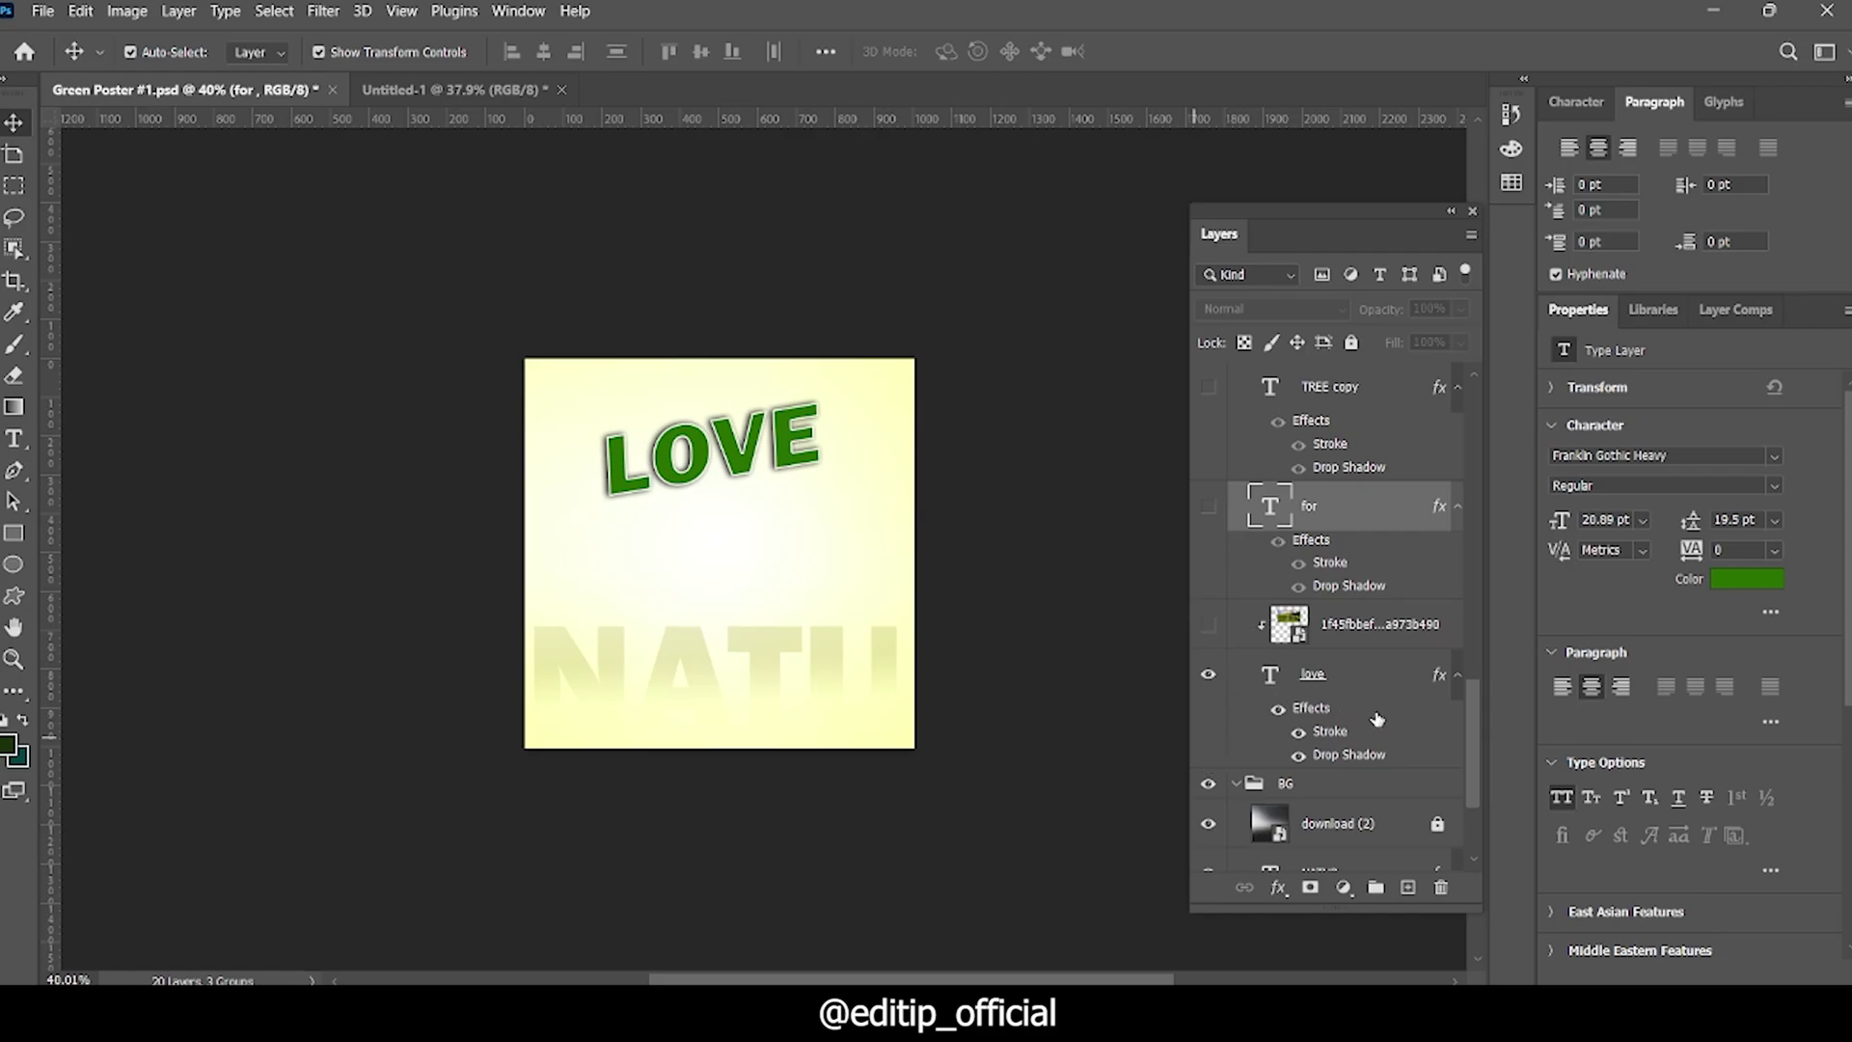
{"action": "scroll", "coordinate": [704, 543], "scroll_direction": "up", "scroll_amount": 1}
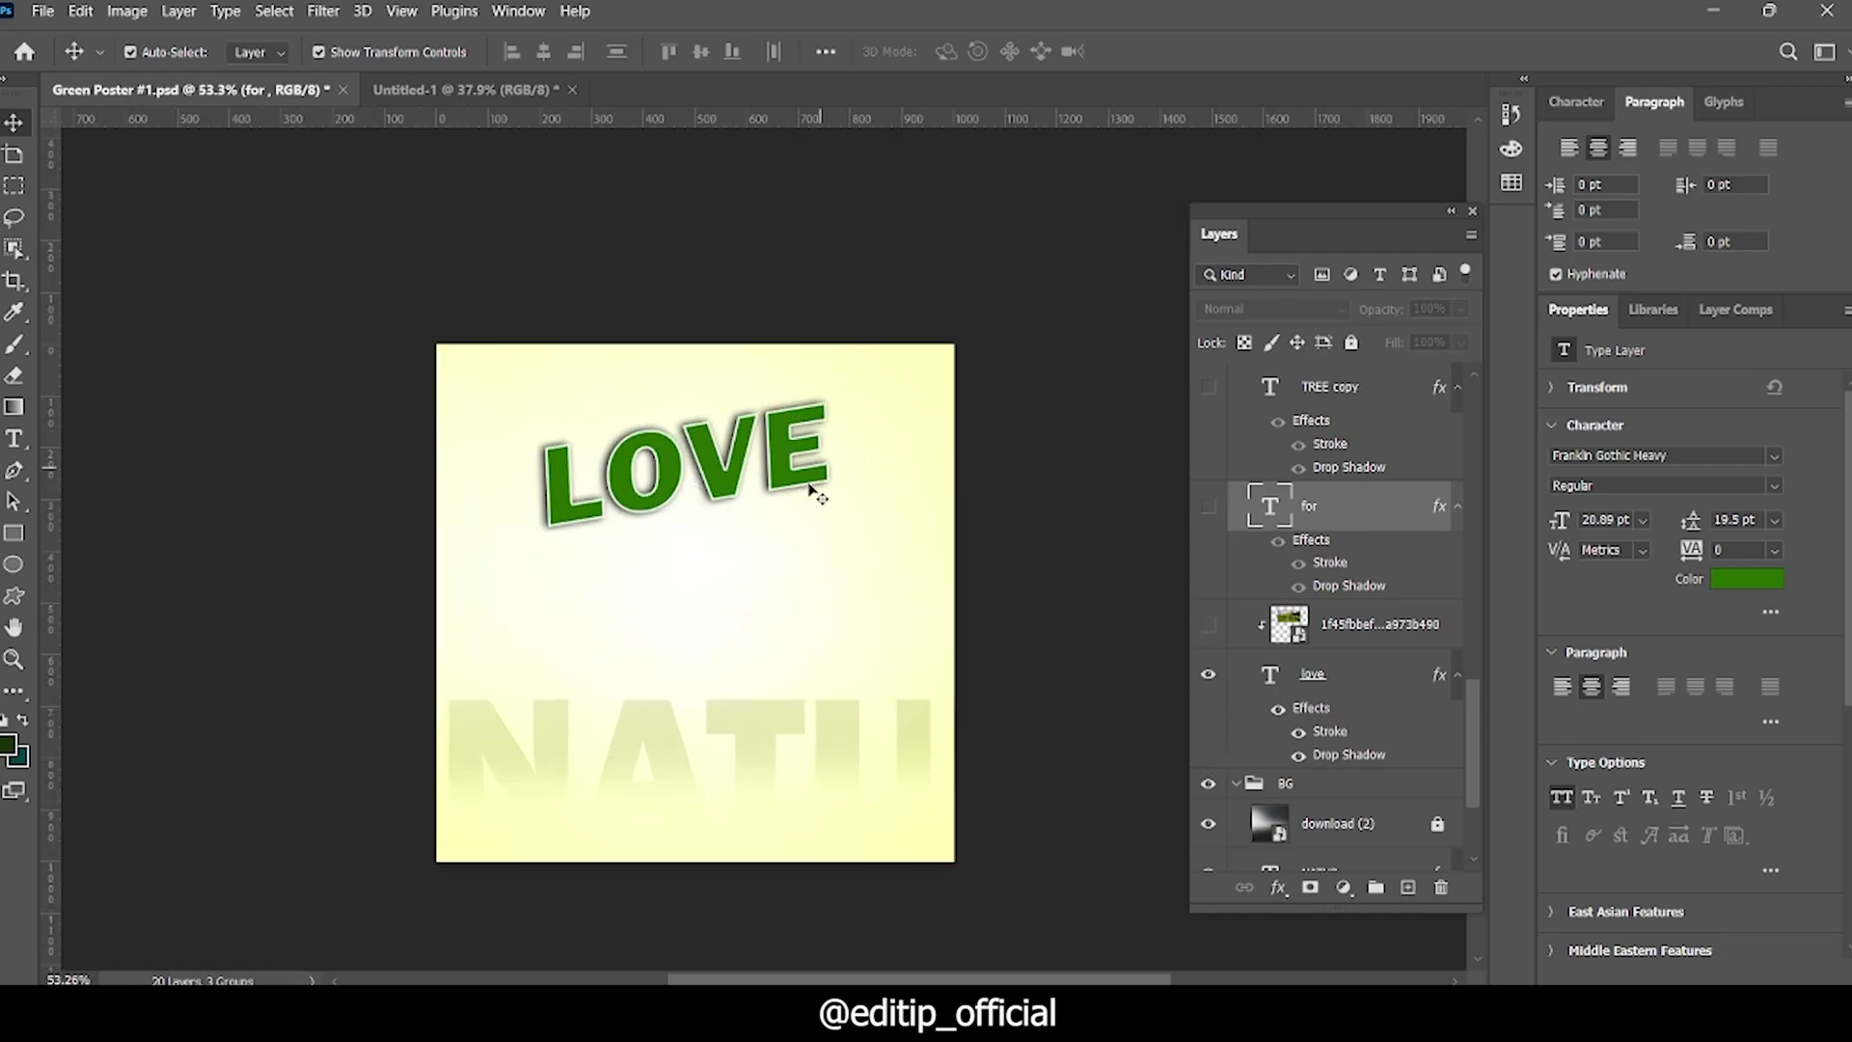
{"action": "scroll", "coordinate": [1303, 685], "scroll_direction": "up", "scroll_amount": 2}
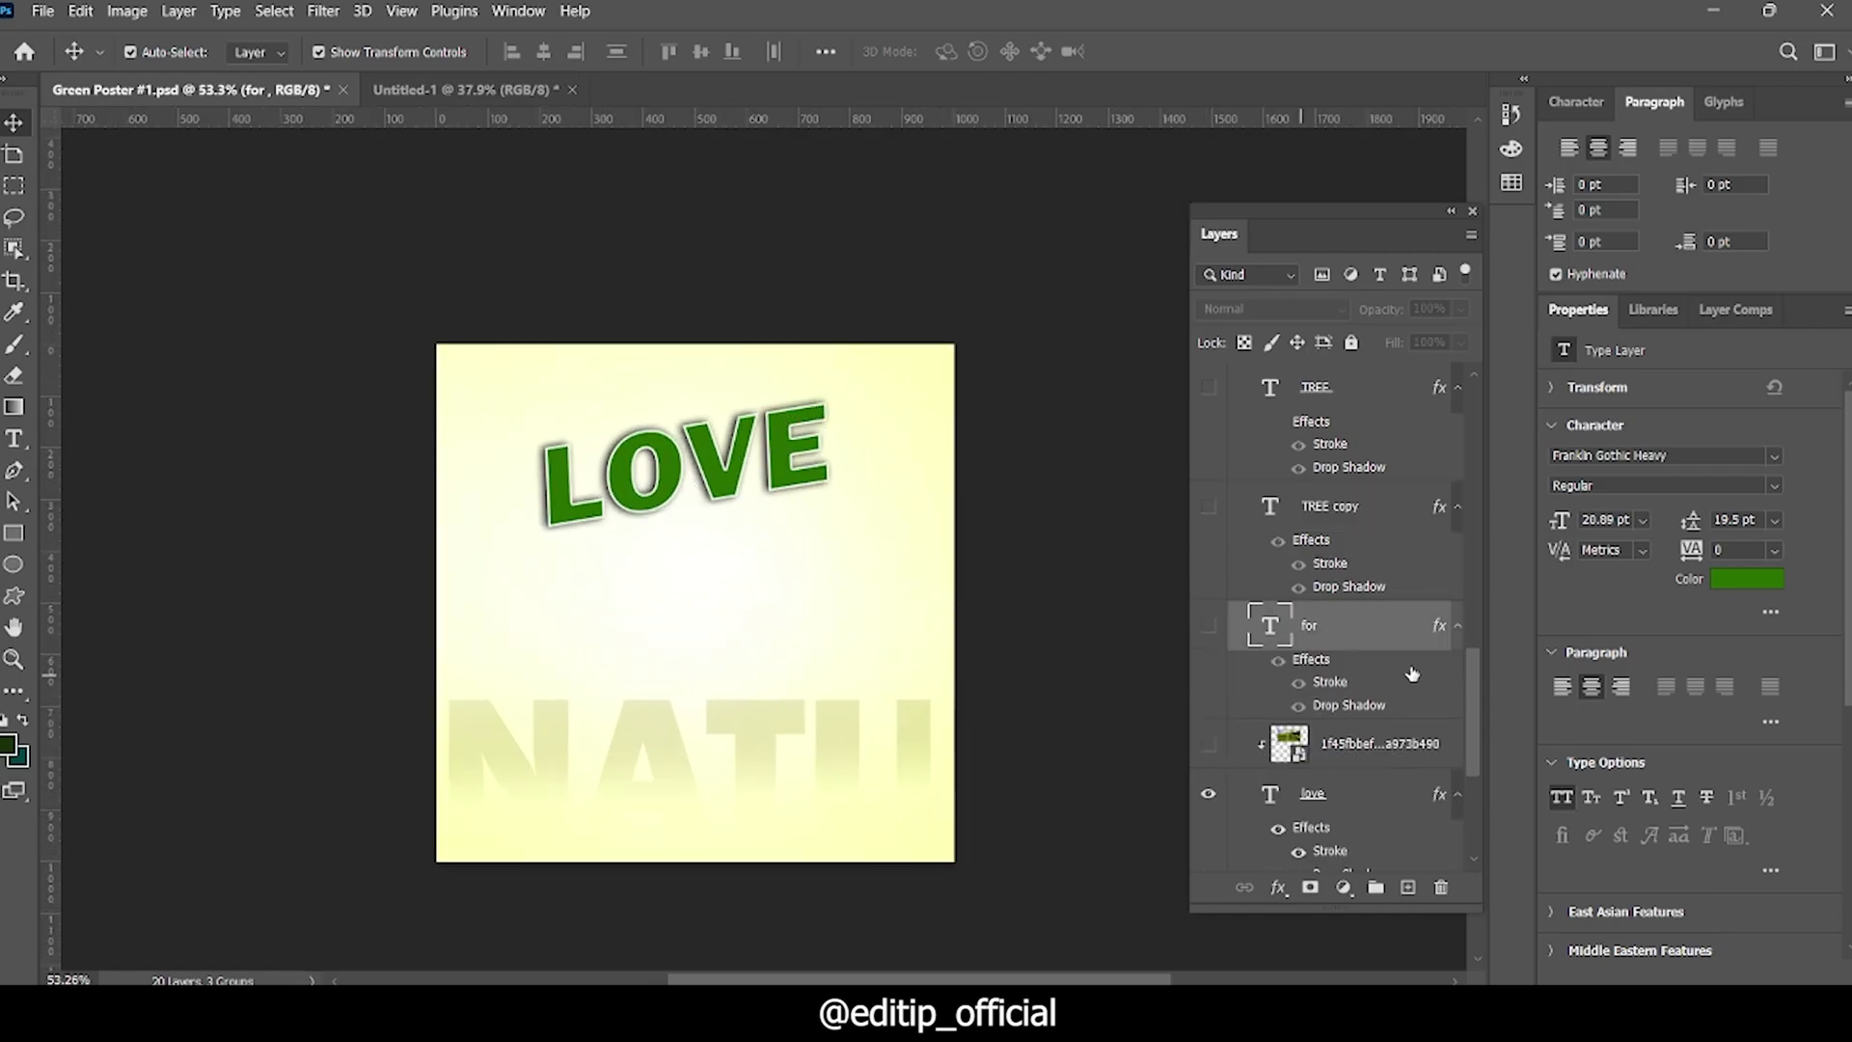
{"action": "scroll", "coordinate": [1412, 673], "scroll_direction": "down", "scroll_amount": 1}
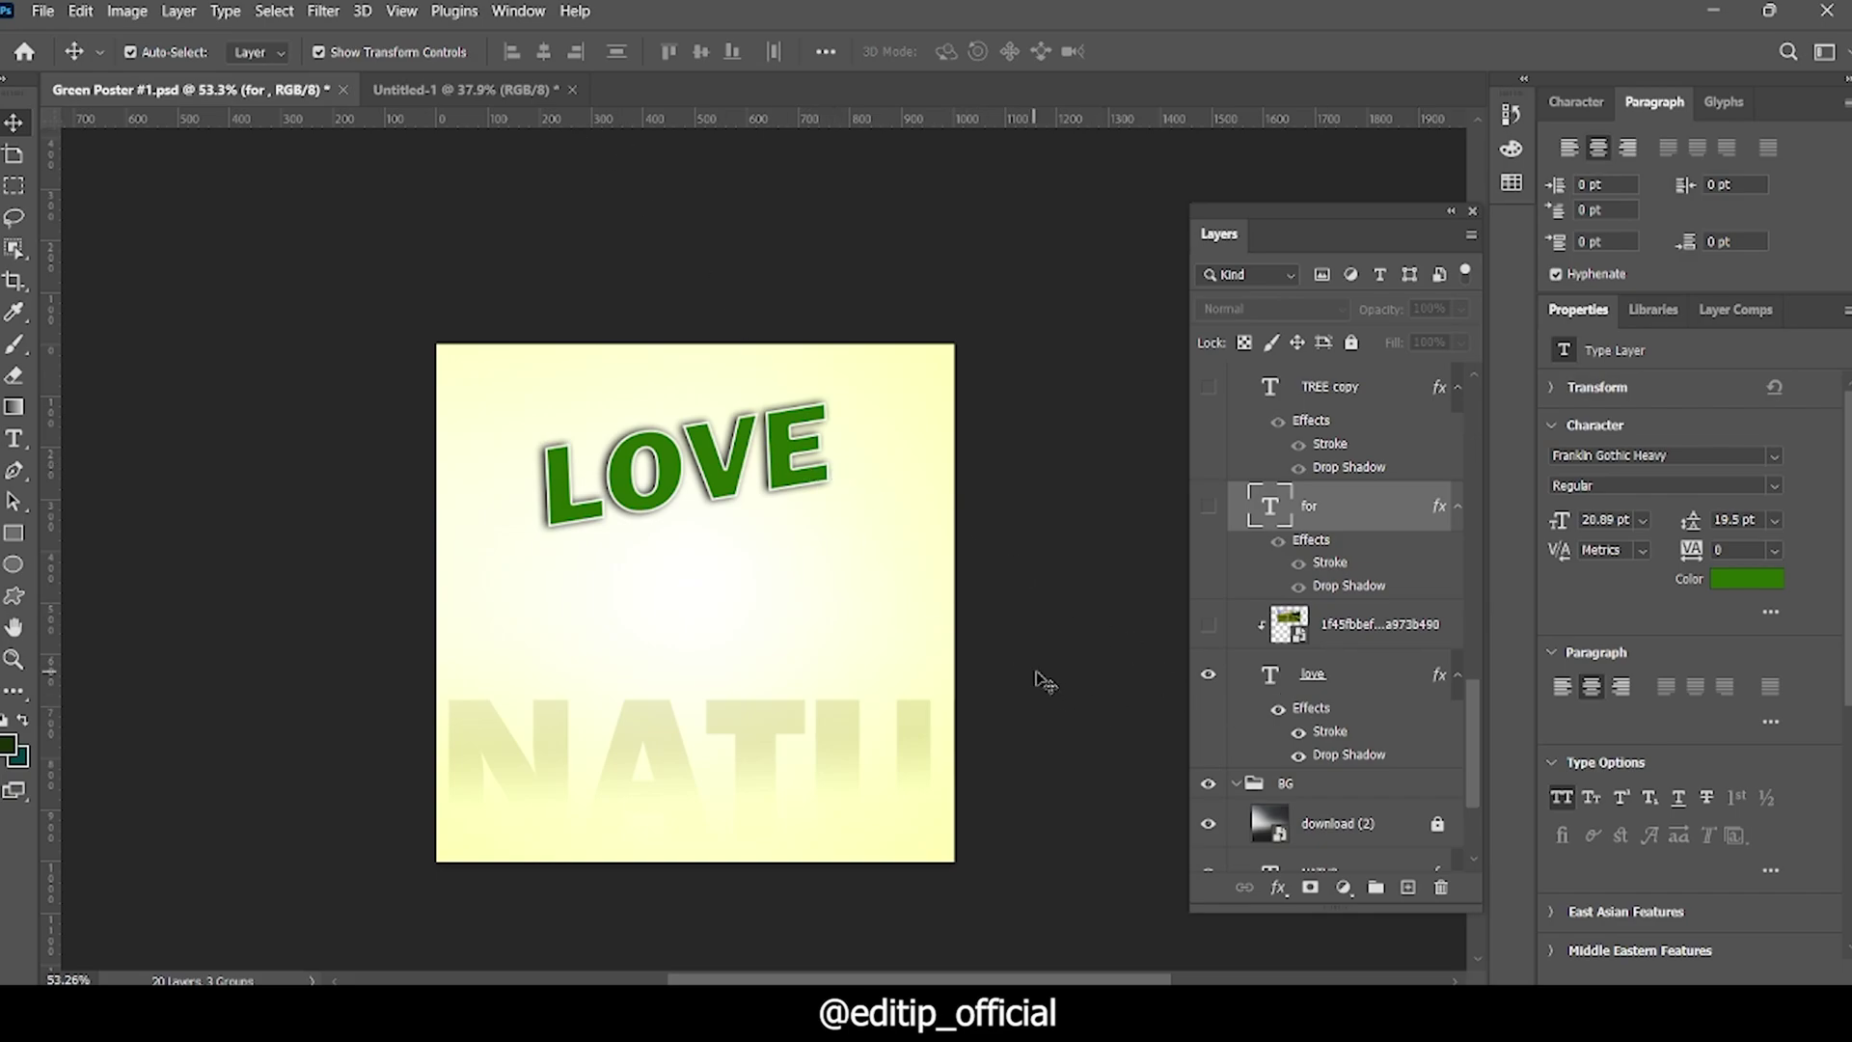
{"action": "left_click", "coordinate": [1208, 624]}
{"action": "scroll", "coordinate": [678, 424], "scroll_direction": "up", "scroll_amount": 1}
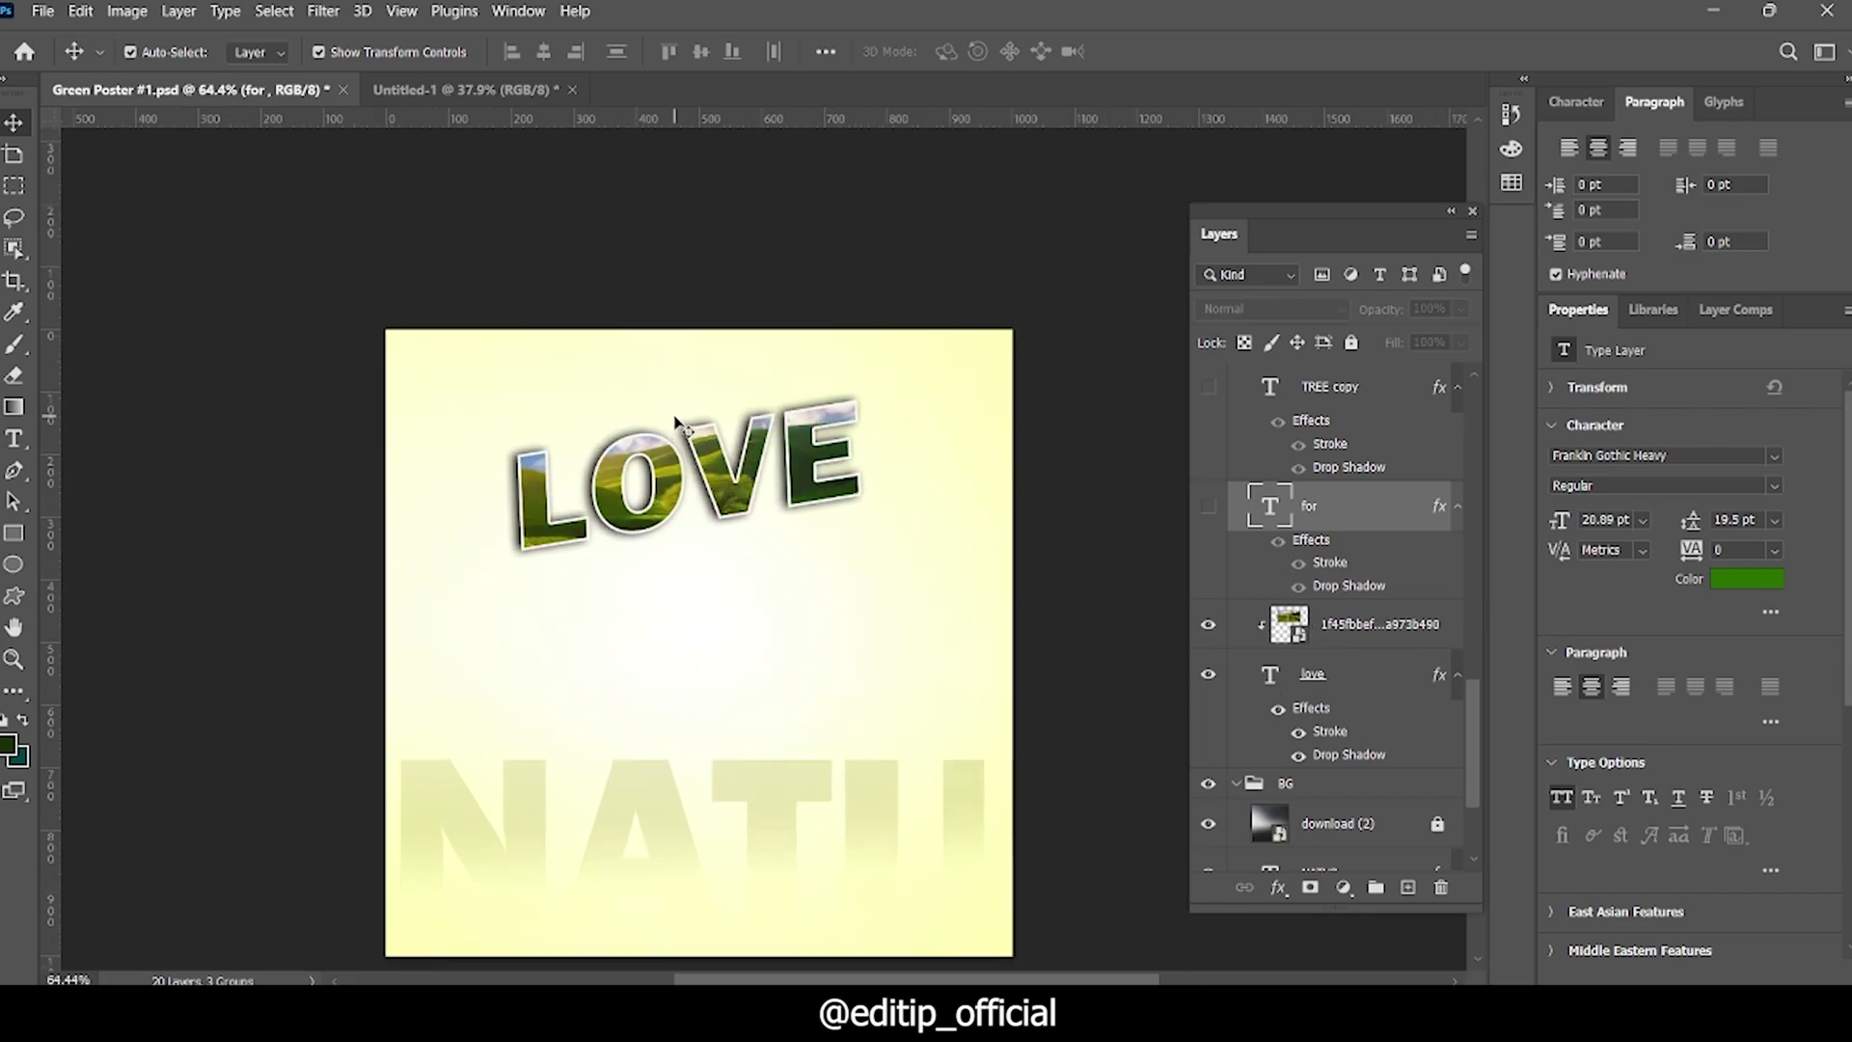
{"action": "scroll", "coordinate": [678, 424], "scroll_direction": "up", "scroll_amount": 1}
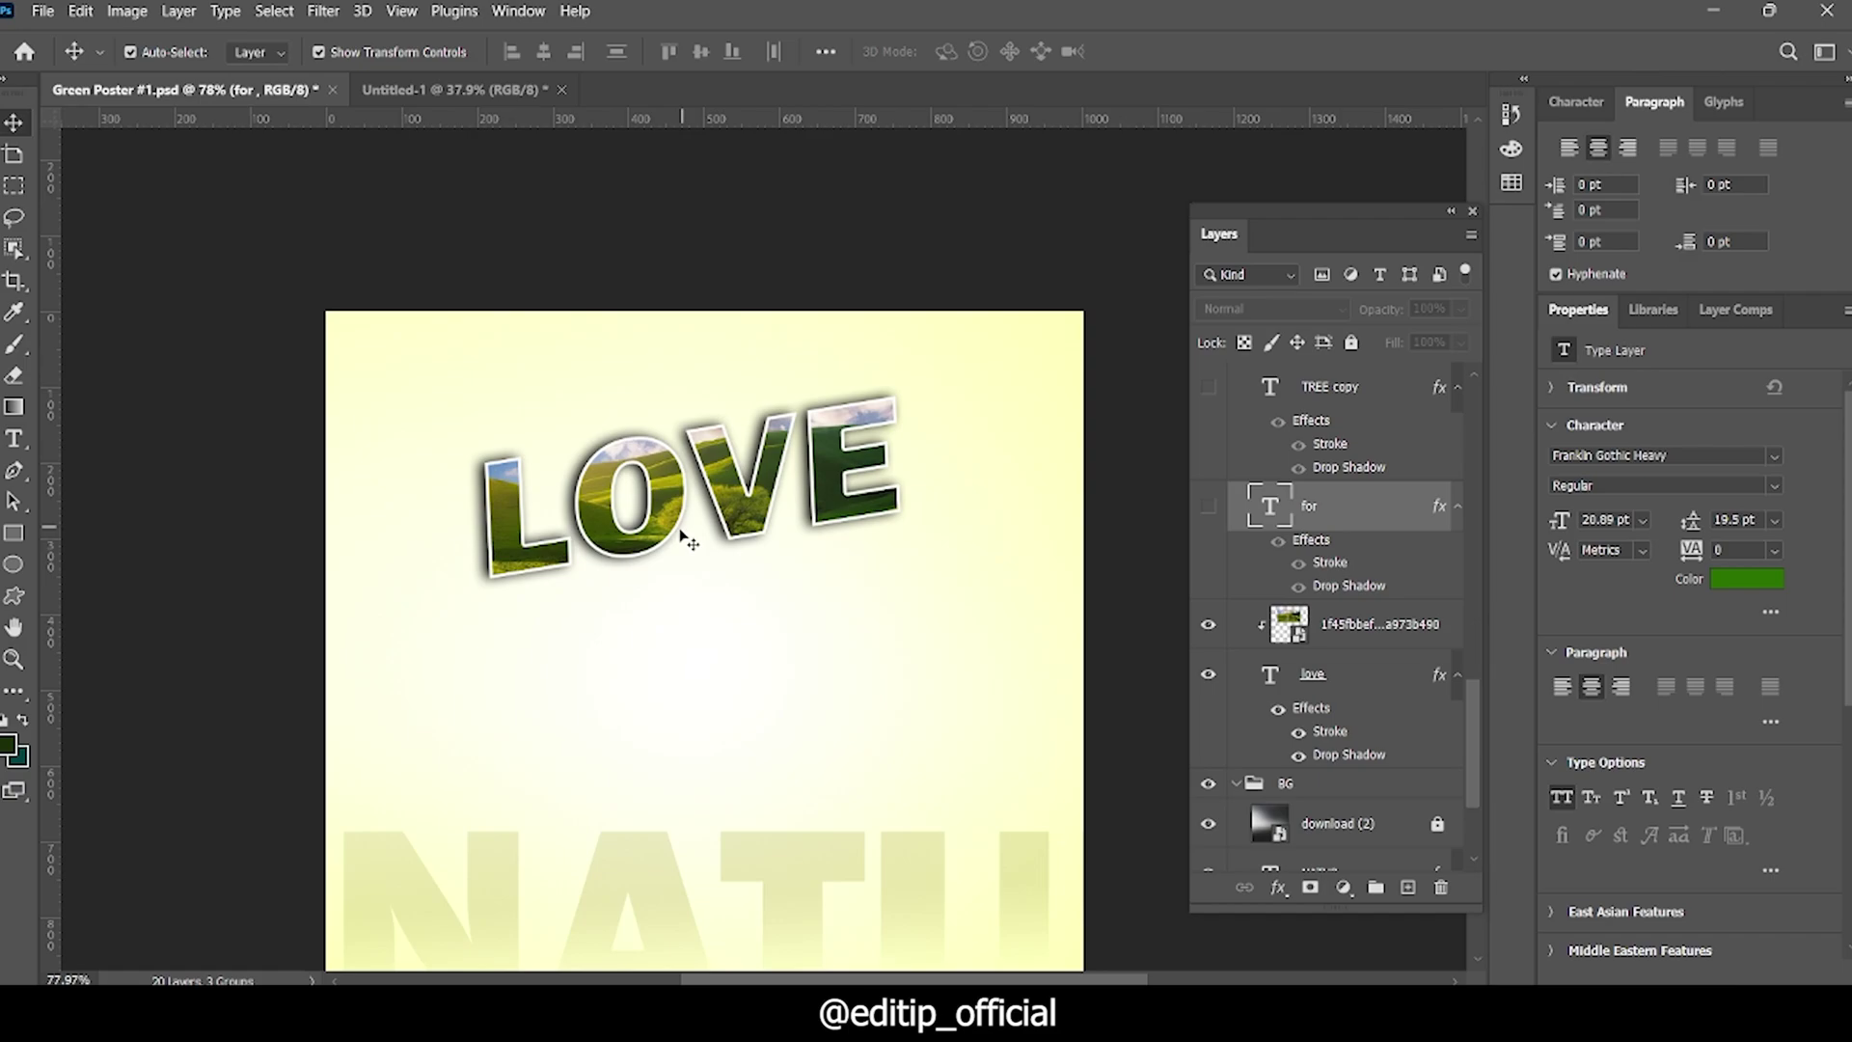
{"action": "scroll", "coordinate": [564, 535], "scroll_direction": "up", "scroll_amount": 1}
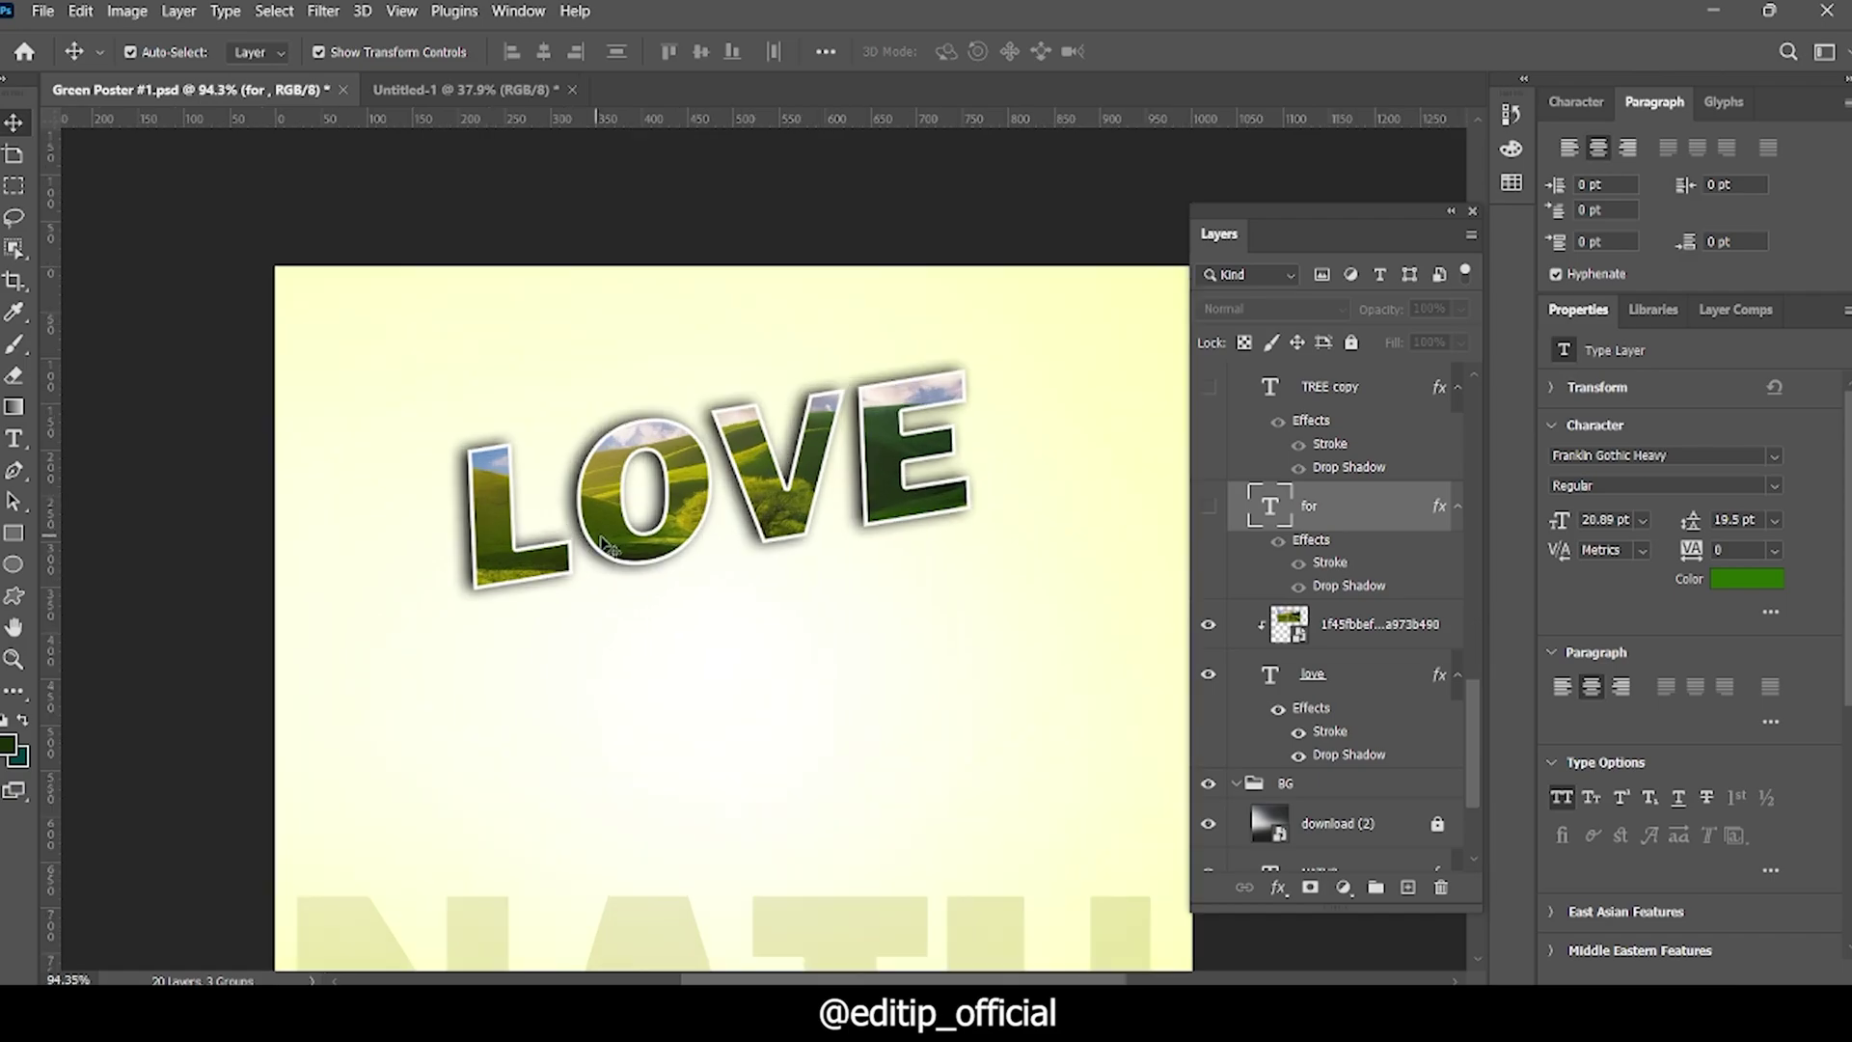
{"action": "left_click", "coordinate": [1208, 624]}
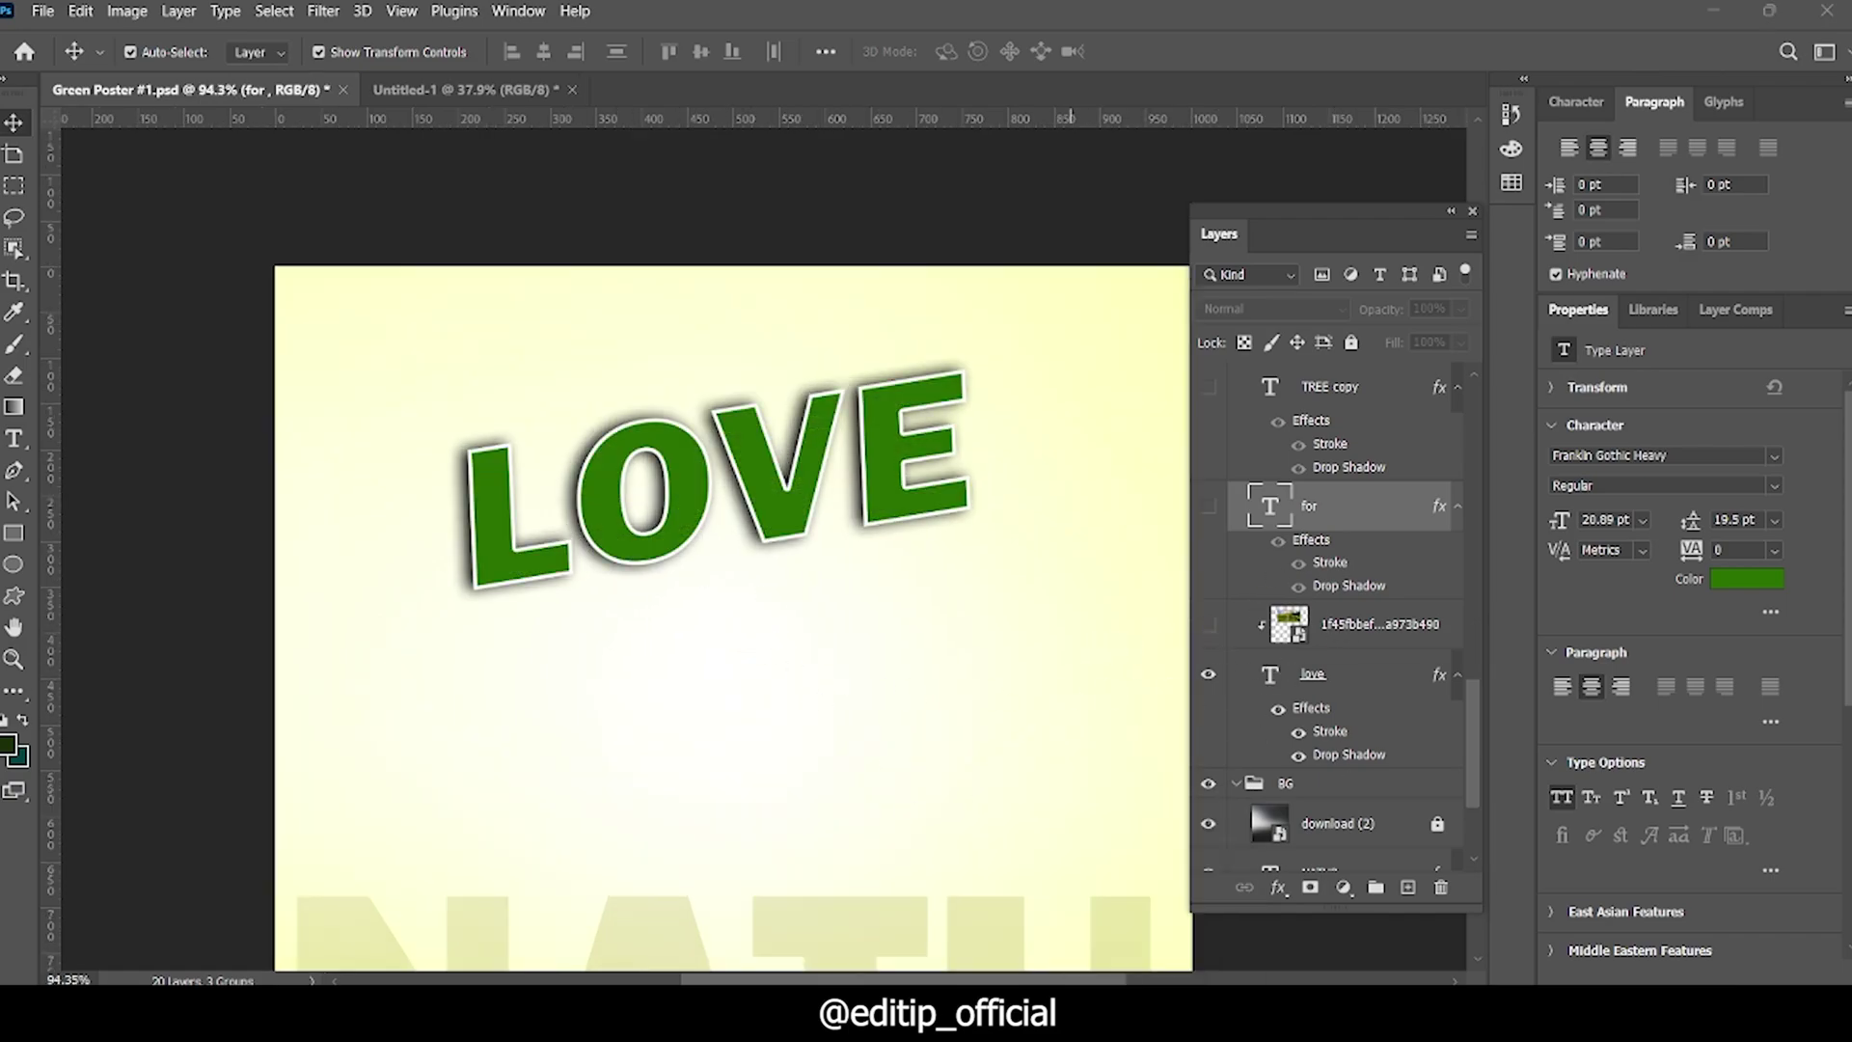
Step: Place the green-hills landscape photo from Downloads into the poster
{"action": "left_click", "coordinate": [1114, 897]}
{"action": "left_click", "coordinate": [1681, 367]}
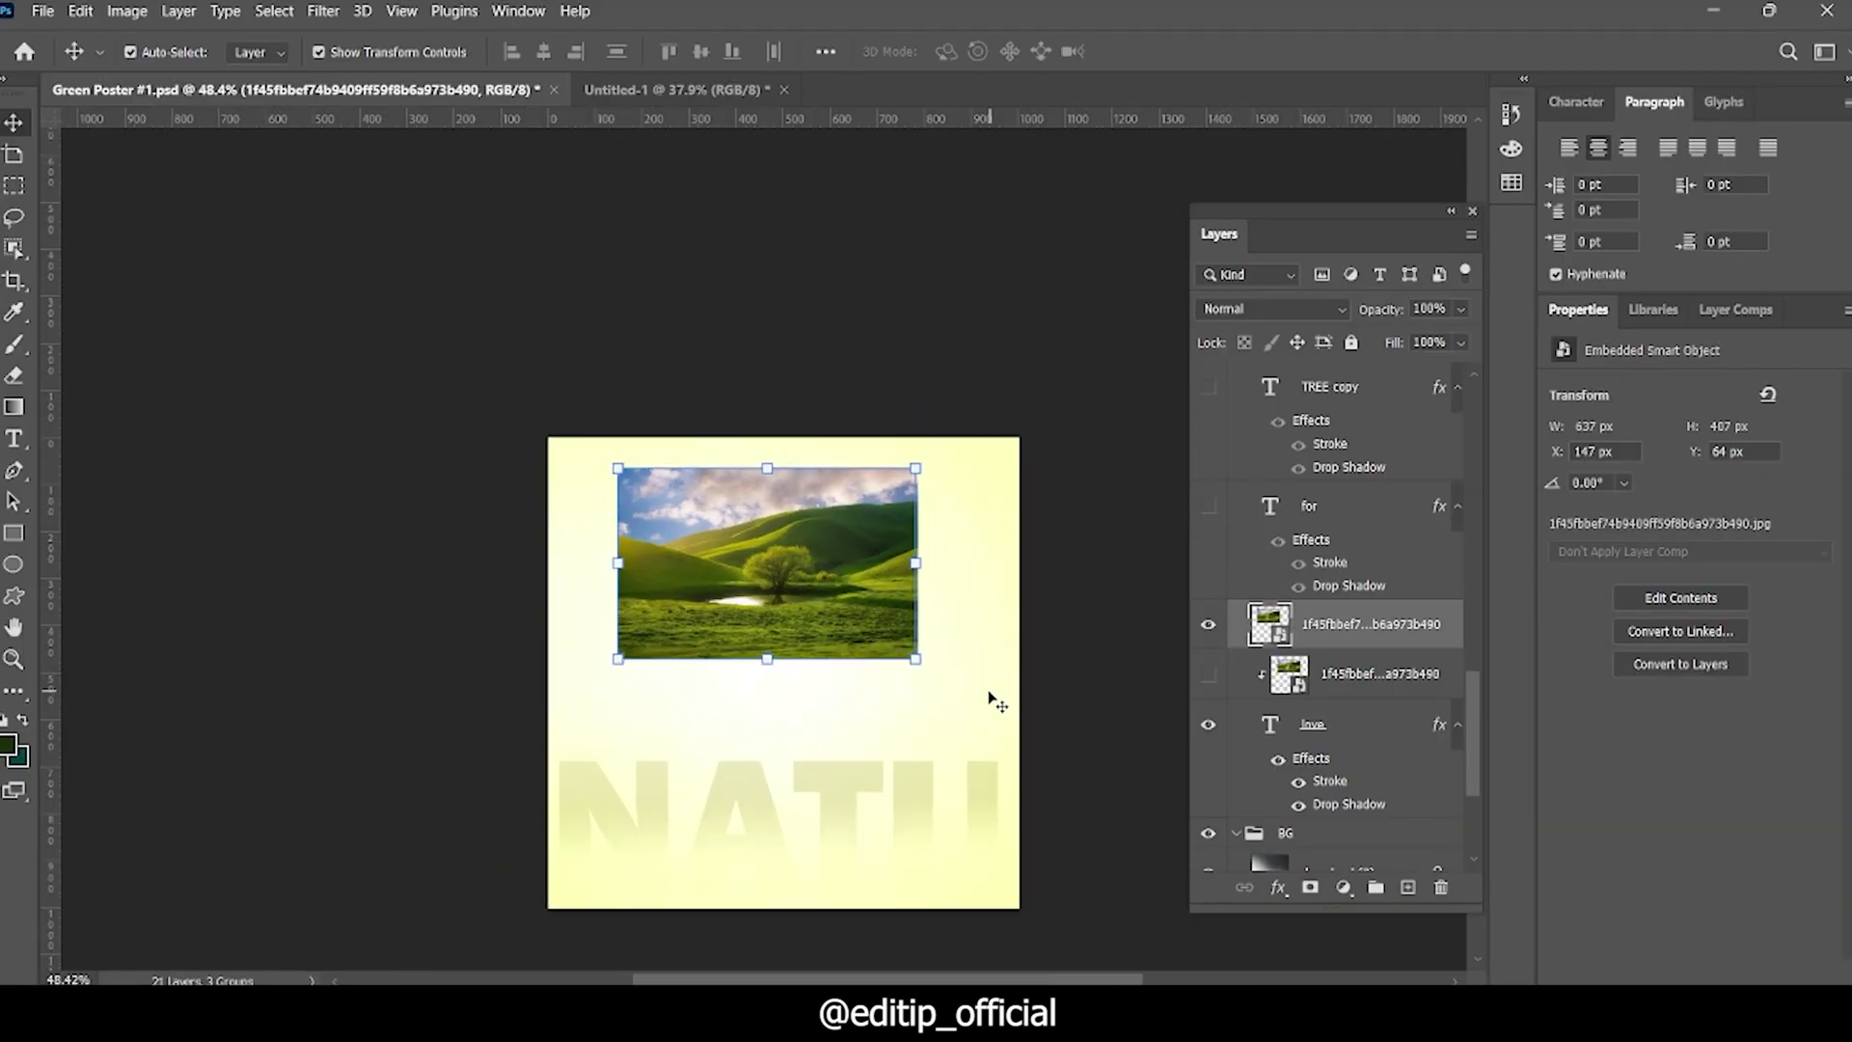
{"action": "key", "text": "Return"}
{"action": "scroll", "coordinate": [912, 577], "scroll_direction": "up", "scroll_amount": 1}
{"action": "left_click", "coordinate": [911, 577]}
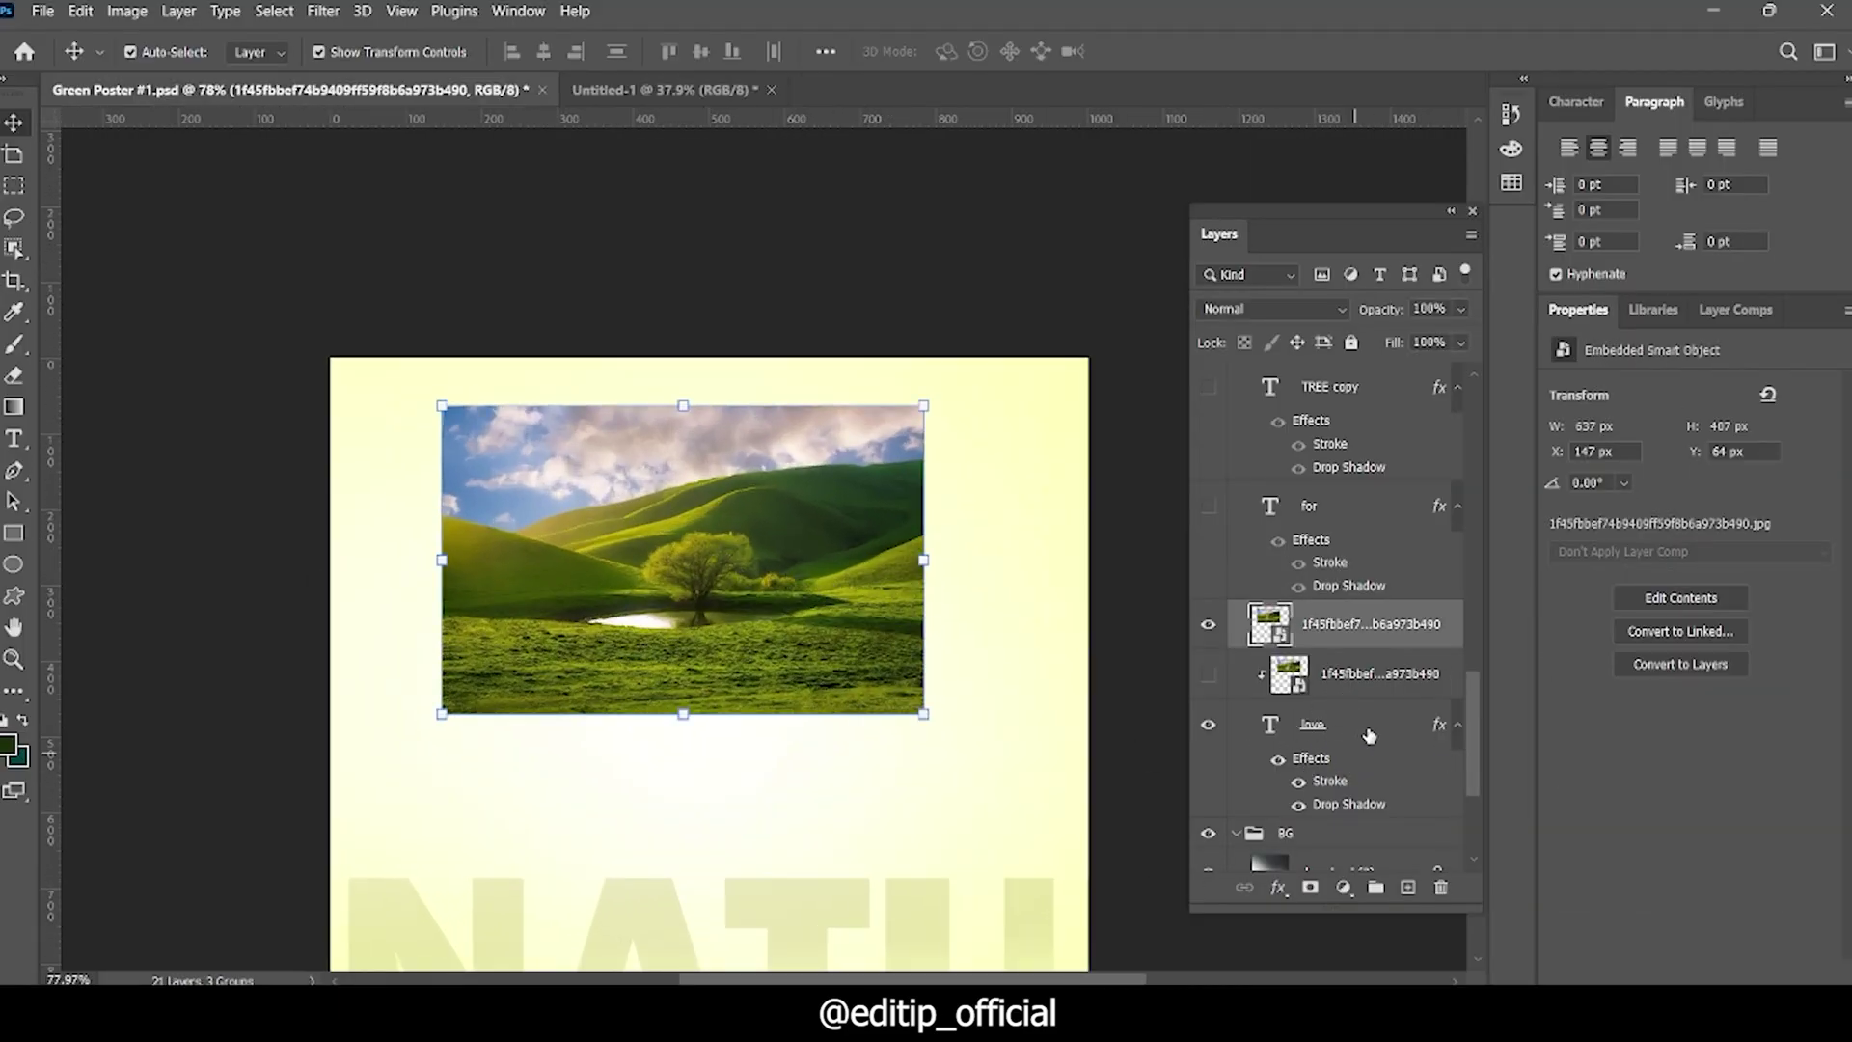
Step: Put the landscape layer above the LOVE text and clip it into the letters
{"action": "left_click_drag", "start_coordinate": [1369, 736], "coordinate": [1364, 654]}
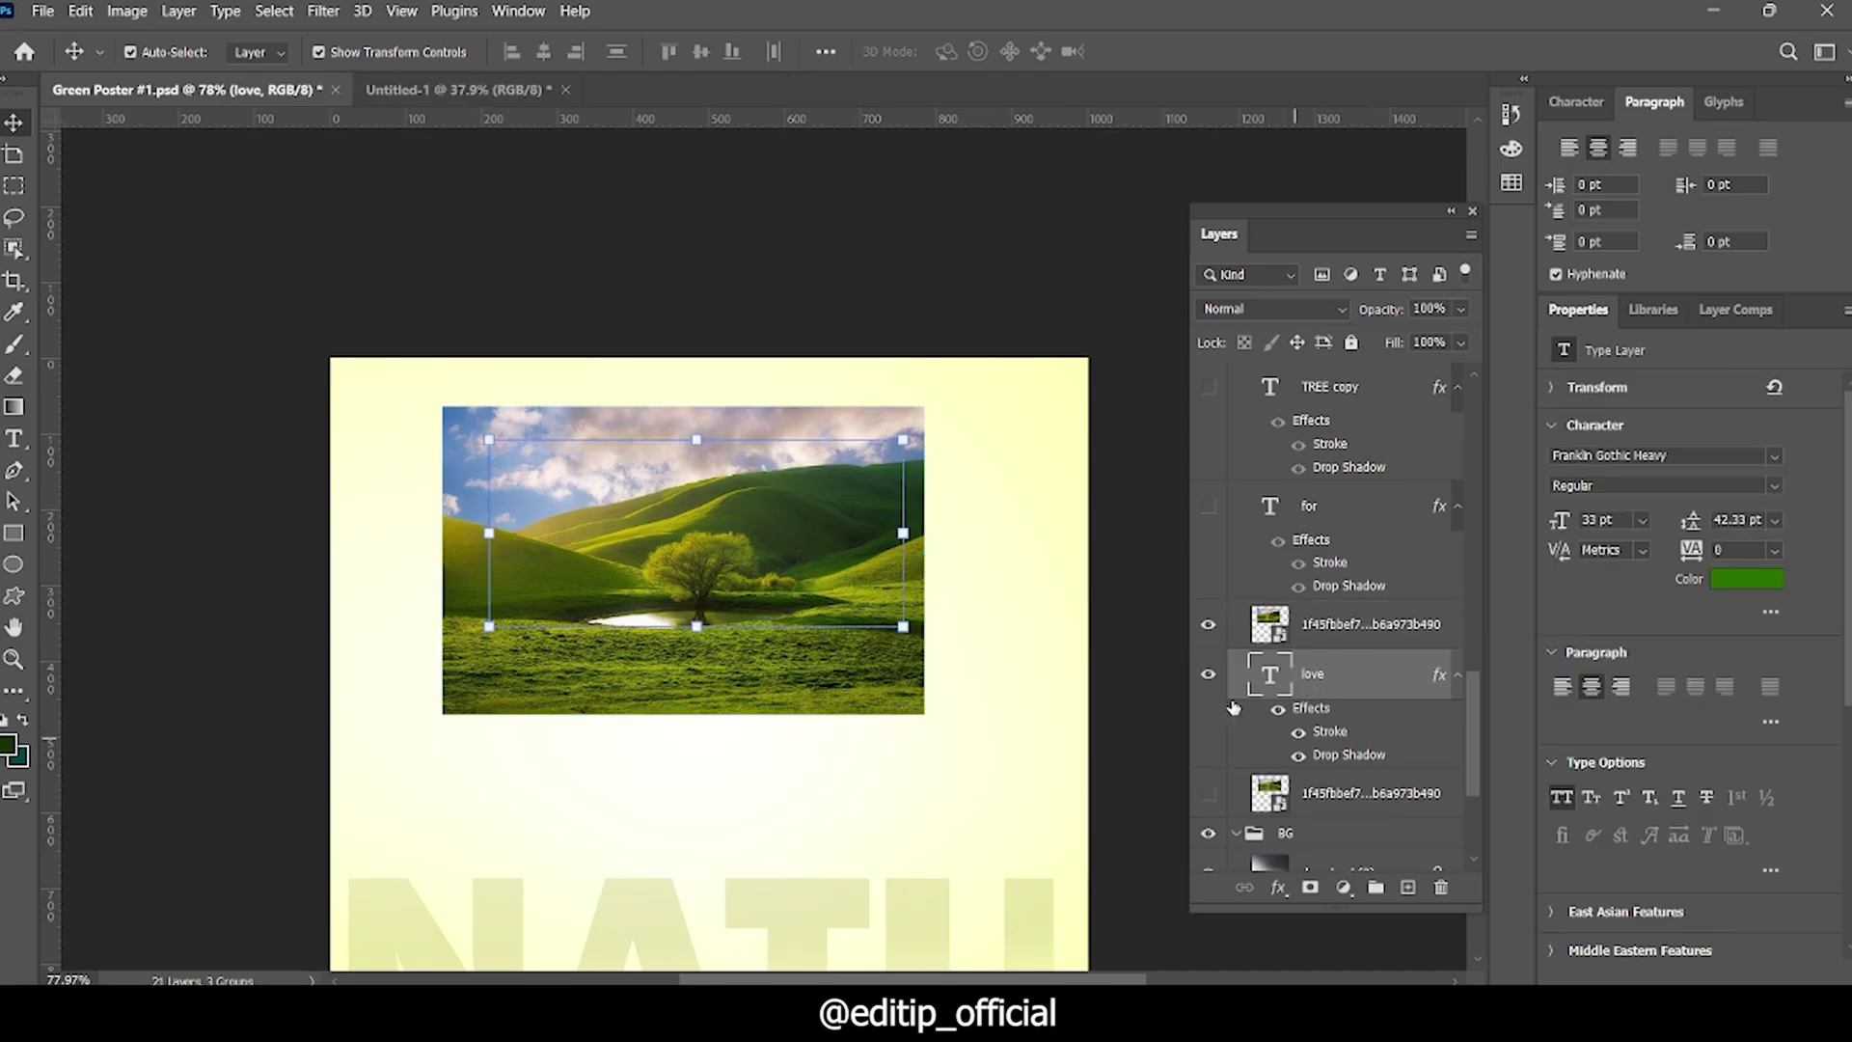
{"action": "left_click", "coordinate": [1392, 635]}
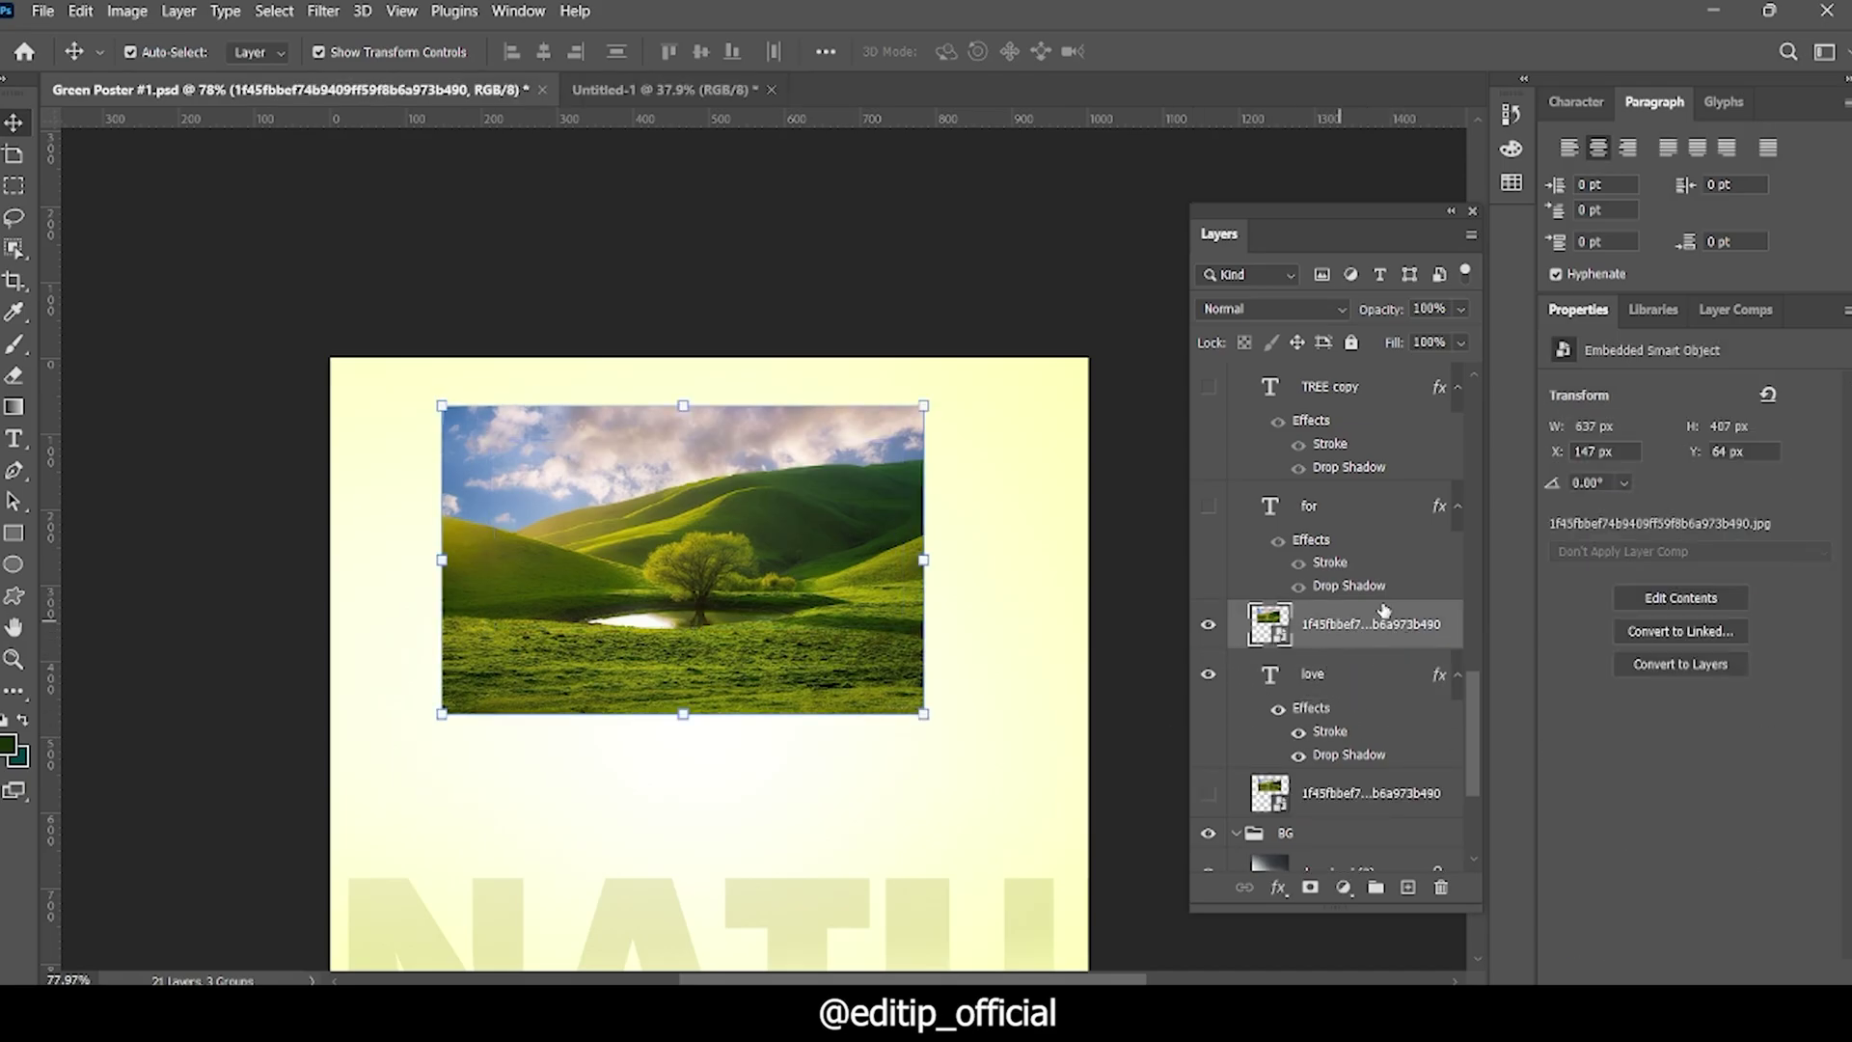
{"action": "right_click", "coordinate": [1385, 617]}
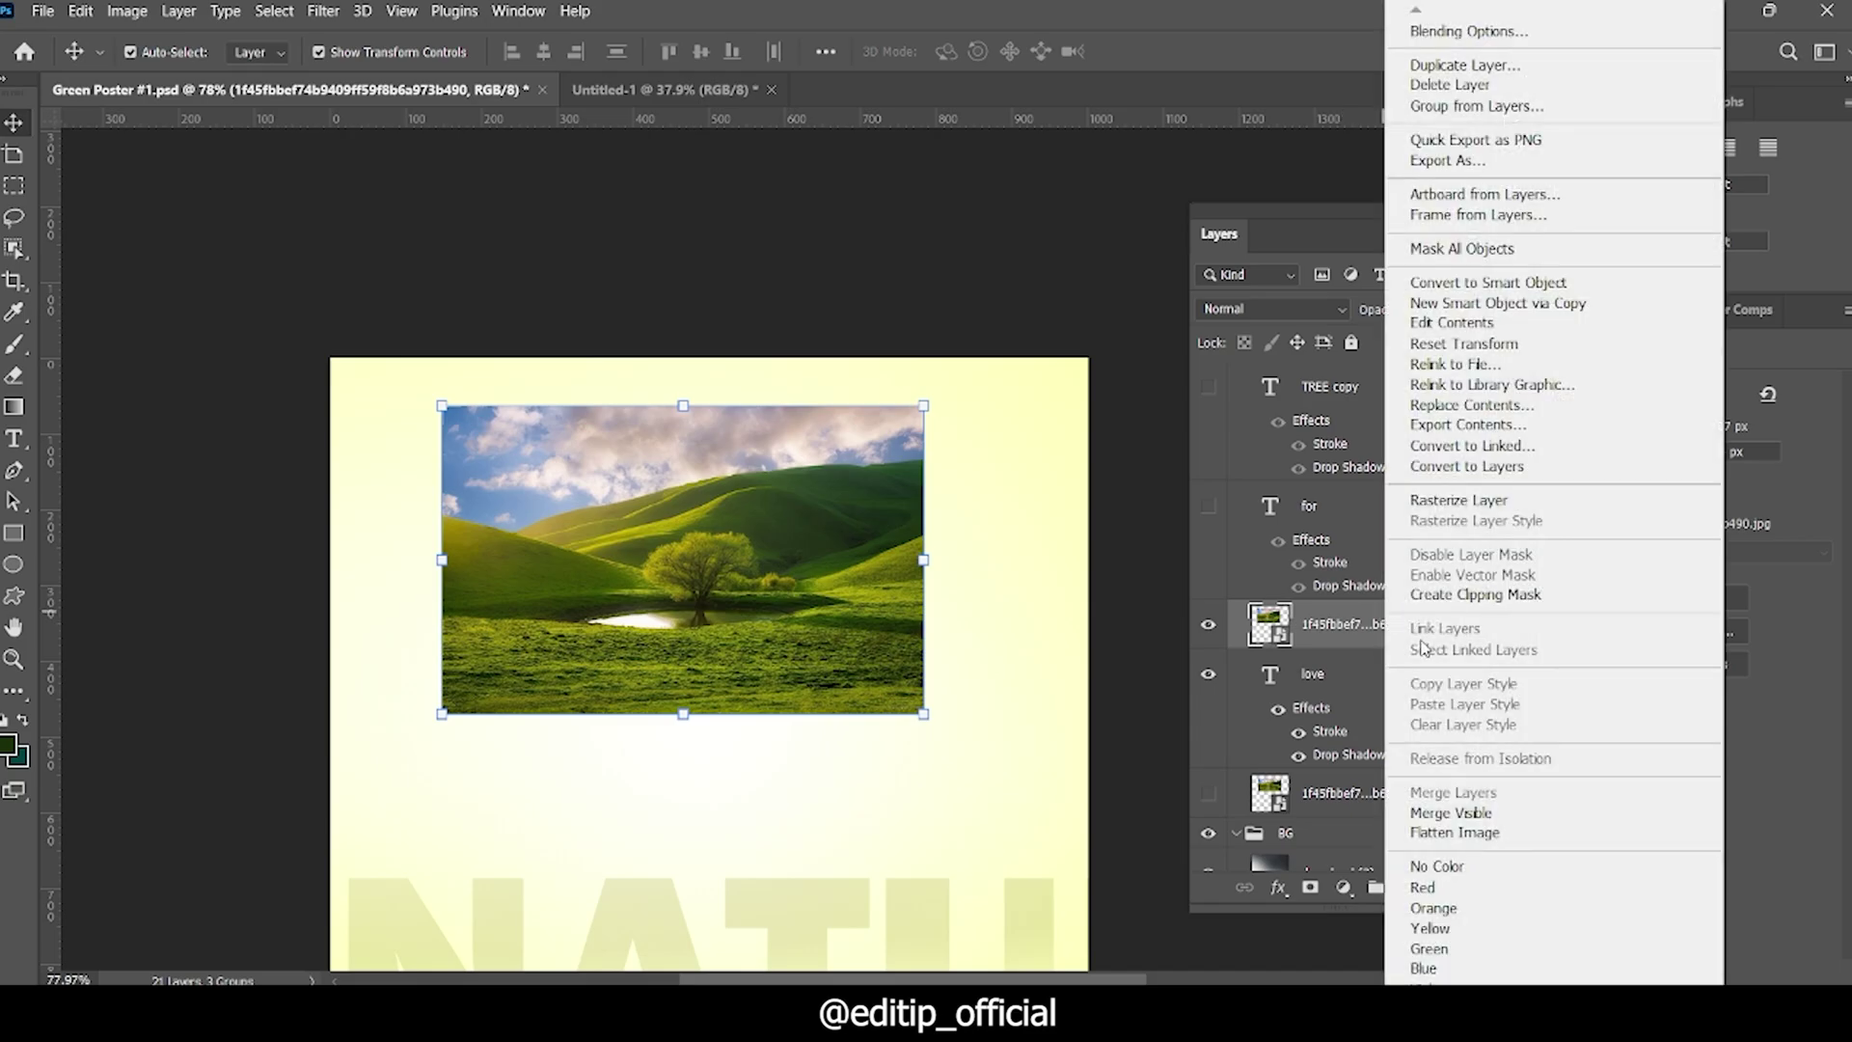
{"action": "left_click", "coordinate": [1472, 594]}
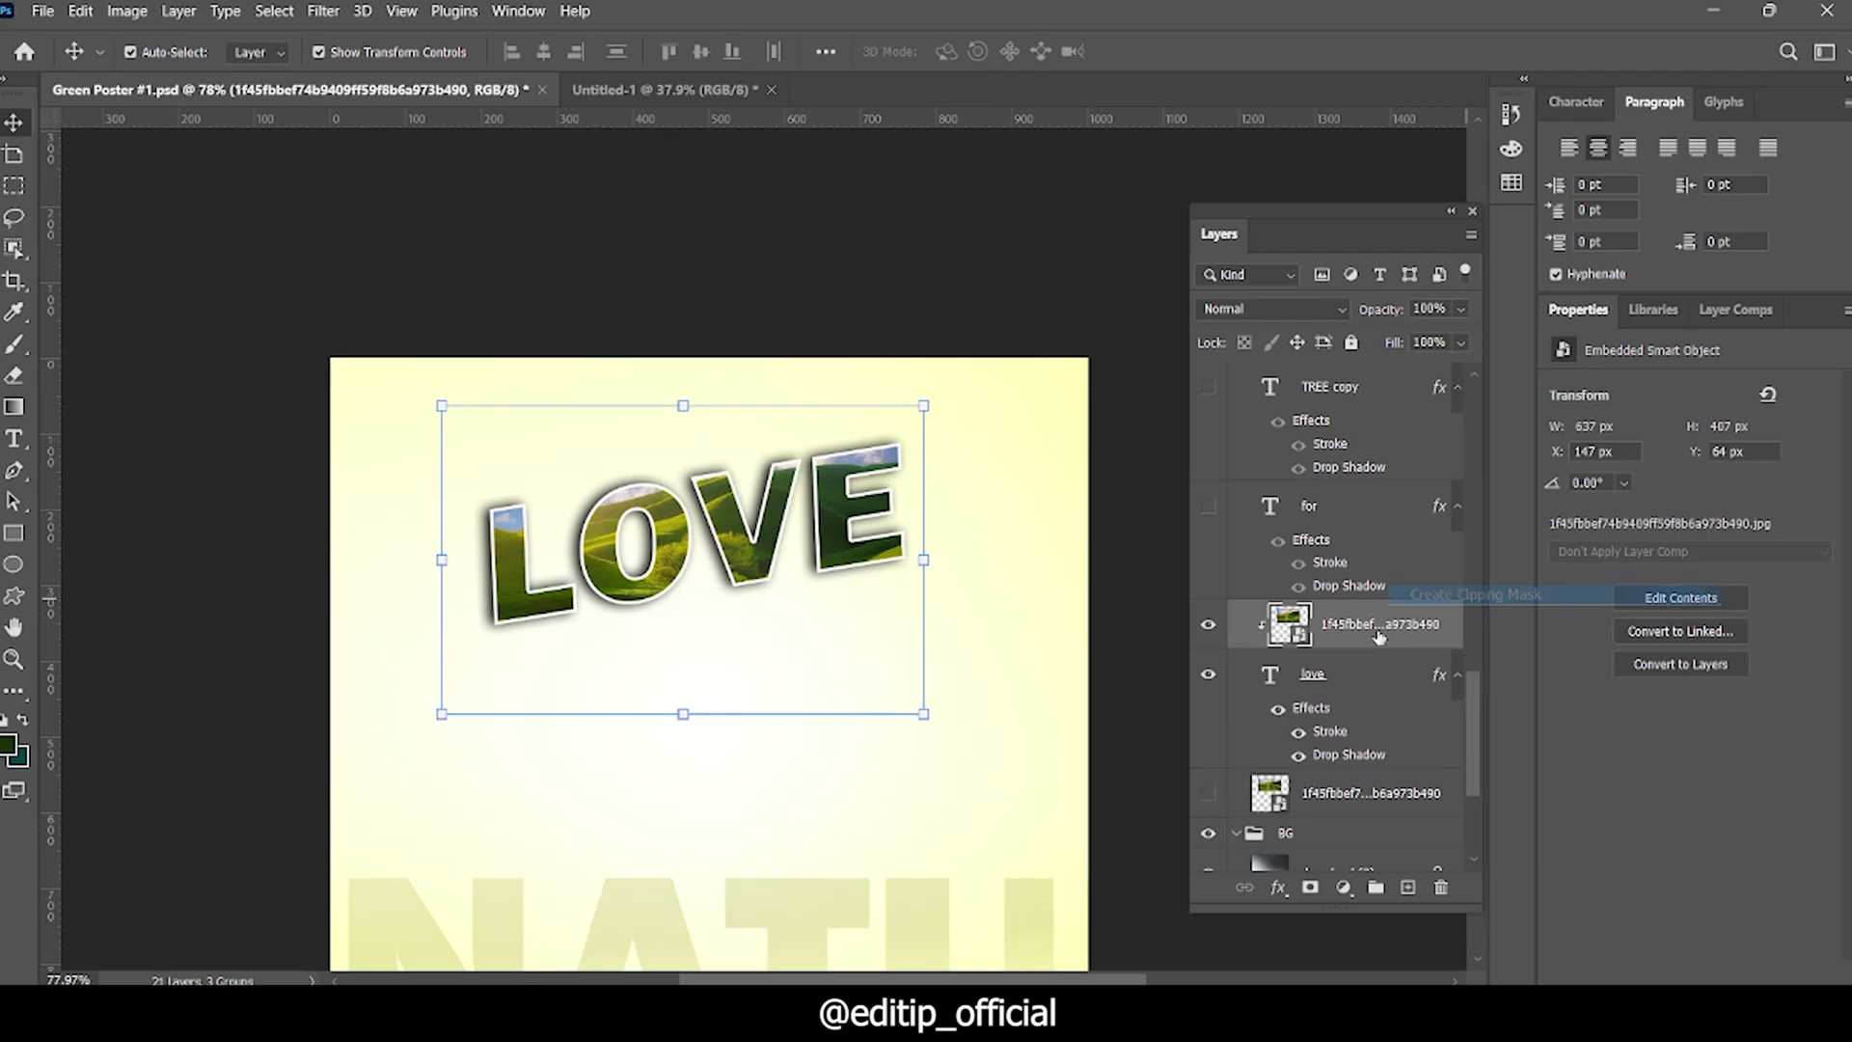
{"action": "scroll", "coordinate": [714, 618], "scroll_direction": "up", "scroll_amount": 2}
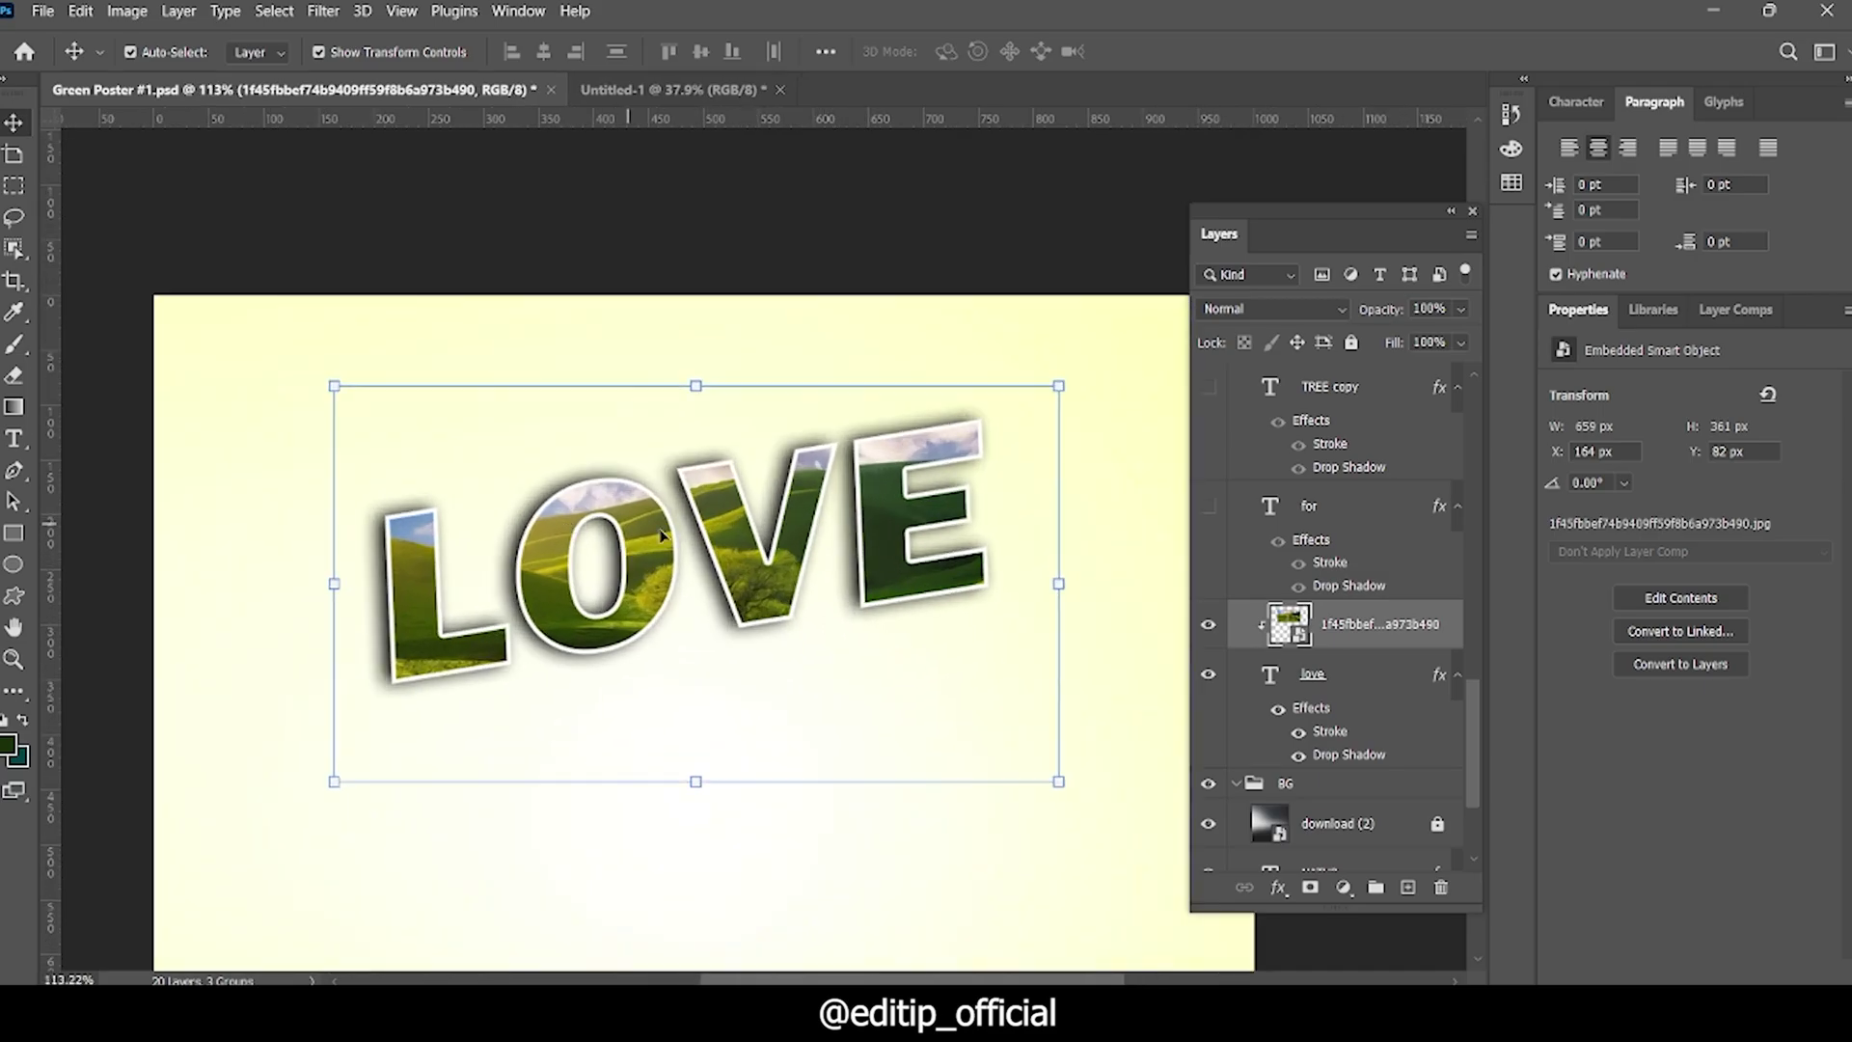
Step: Show the FOR text and the TREE text with its clipped landscape fill
{"action": "left_click", "coordinate": [1207, 507]}
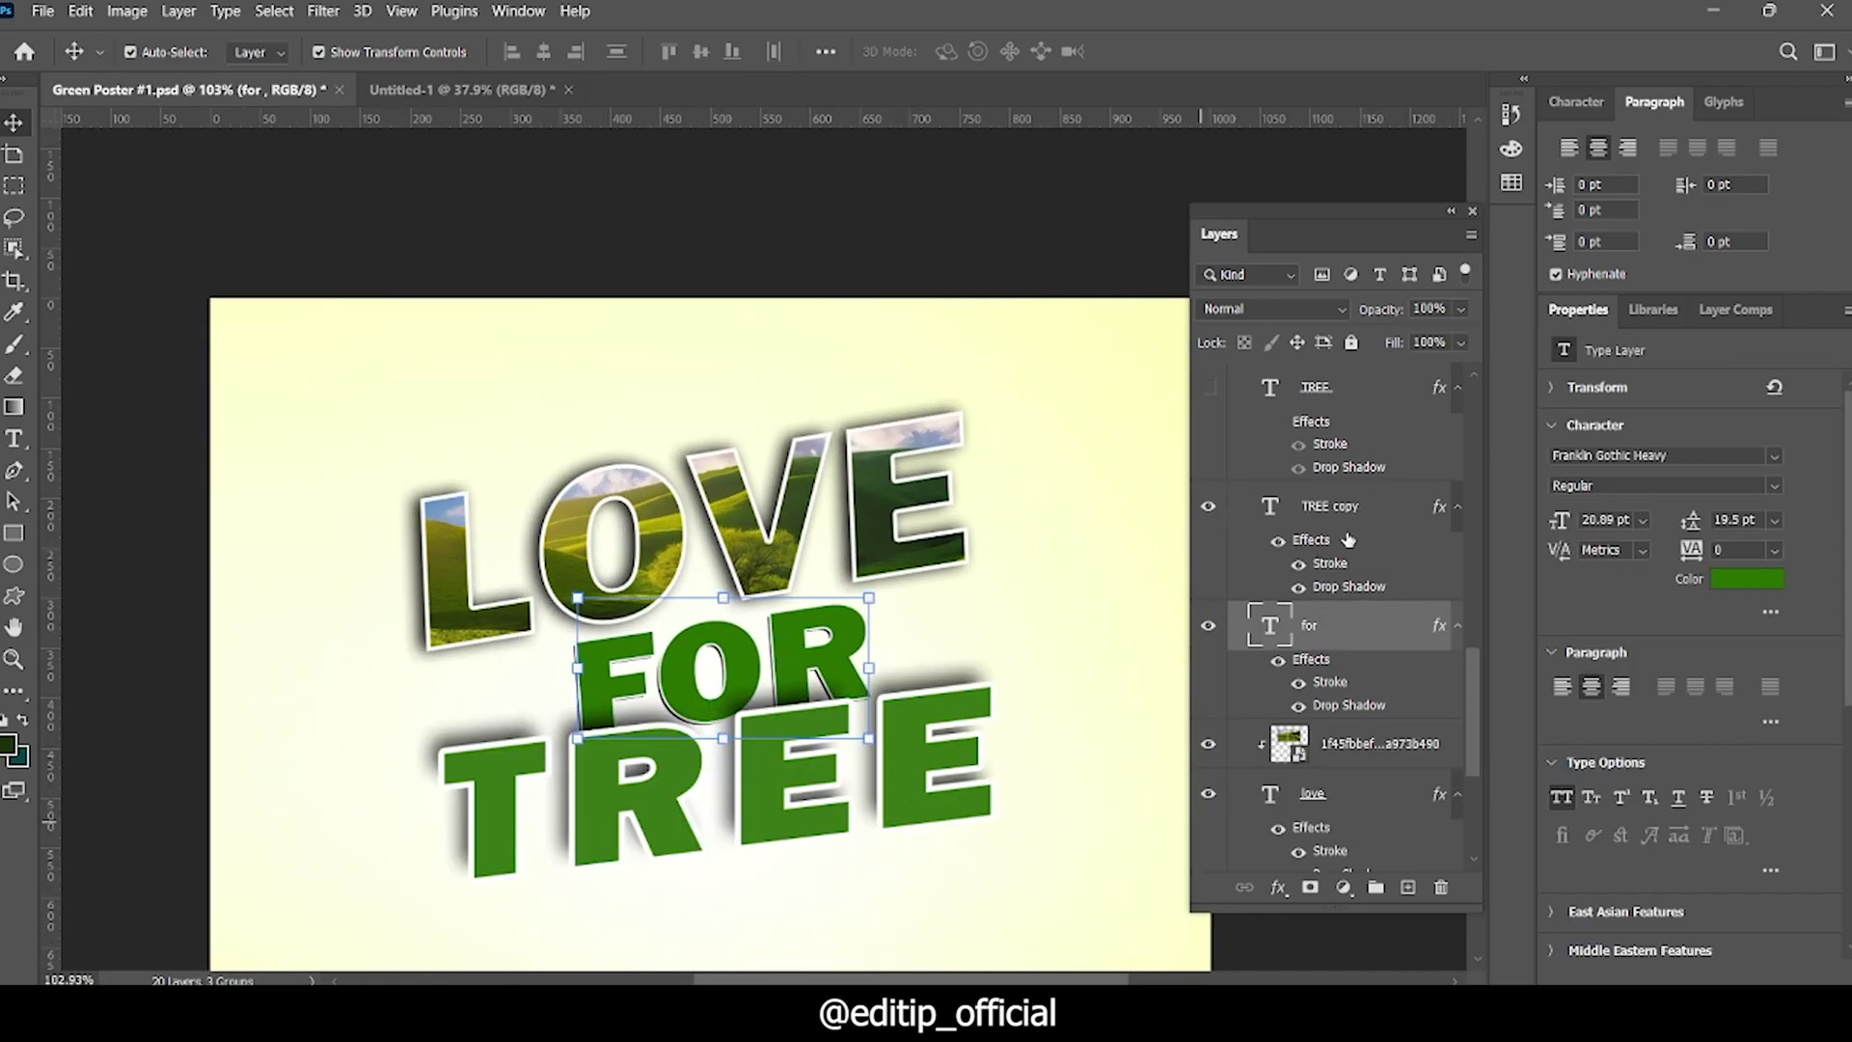
{"action": "scroll", "coordinate": [1026, 800], "scroll_direction": "down", "scroll_amount": 2}
{"action": "left_click", "coordinate": [873, 757]}
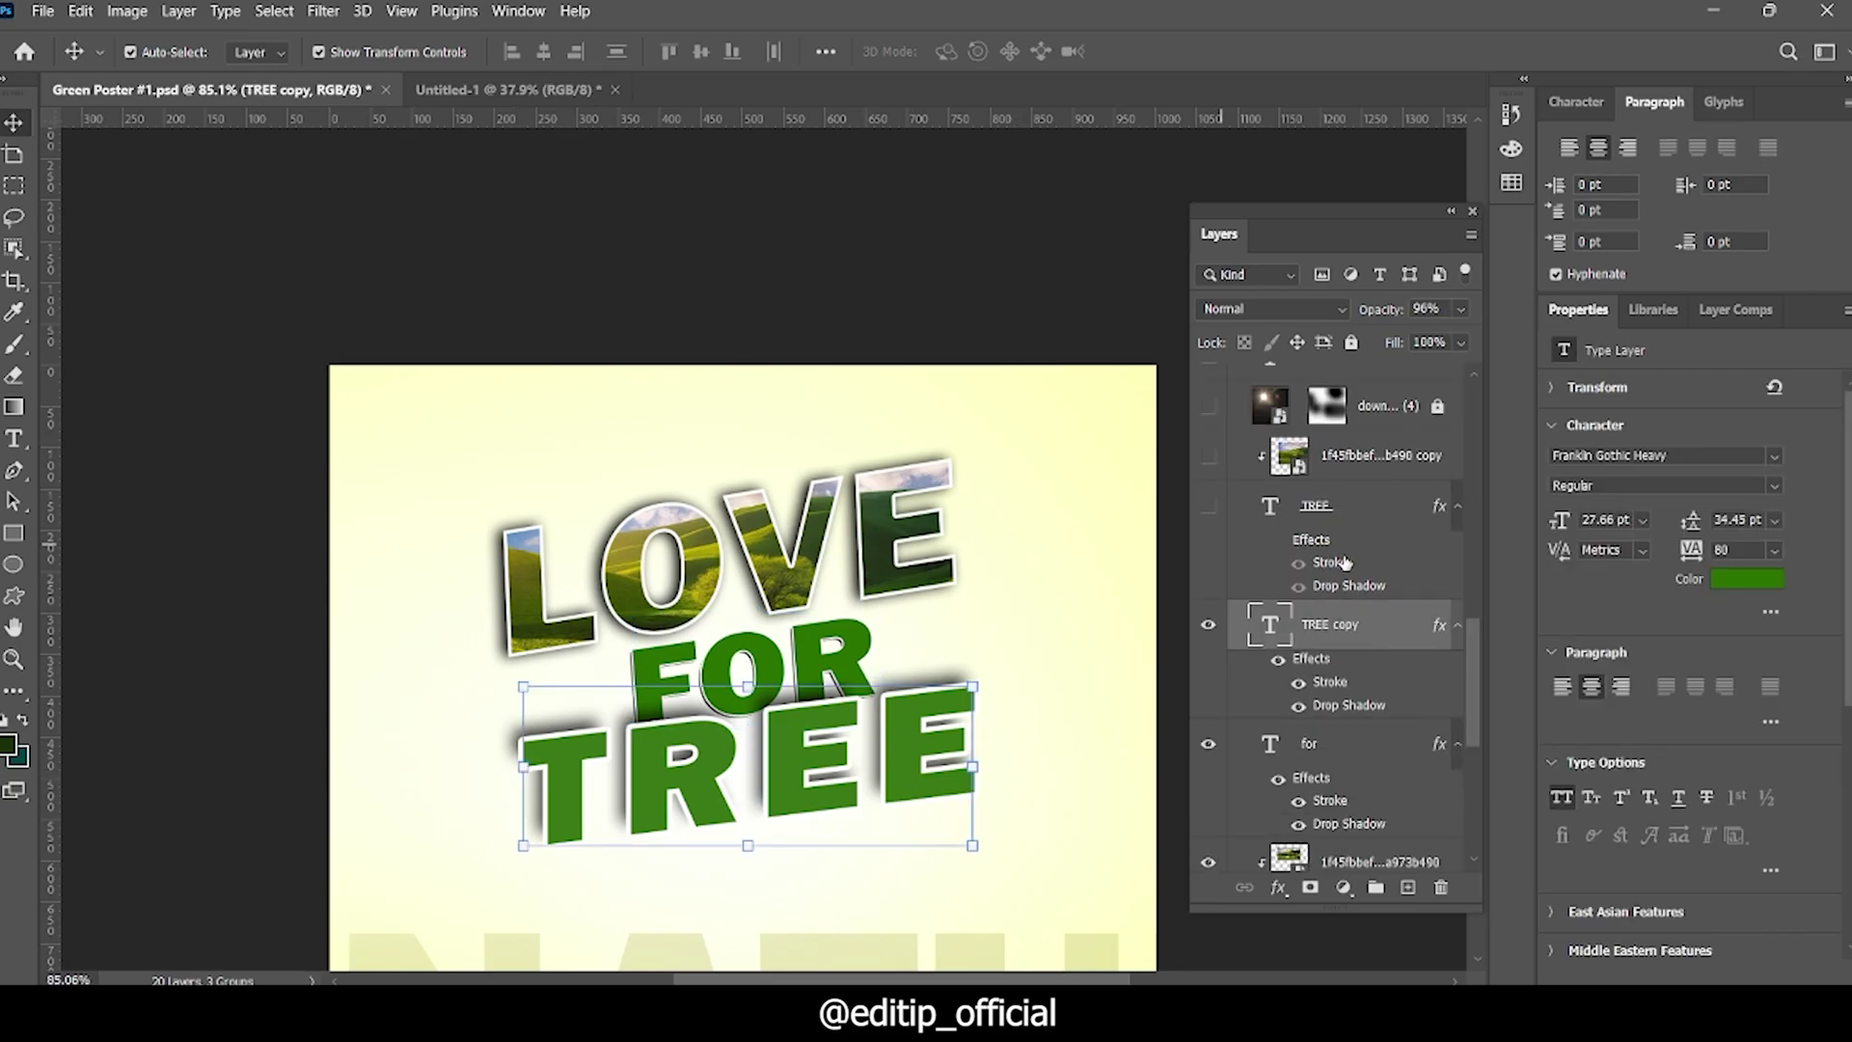
{"action": "left_click", "coordinate": [1209, 506]}
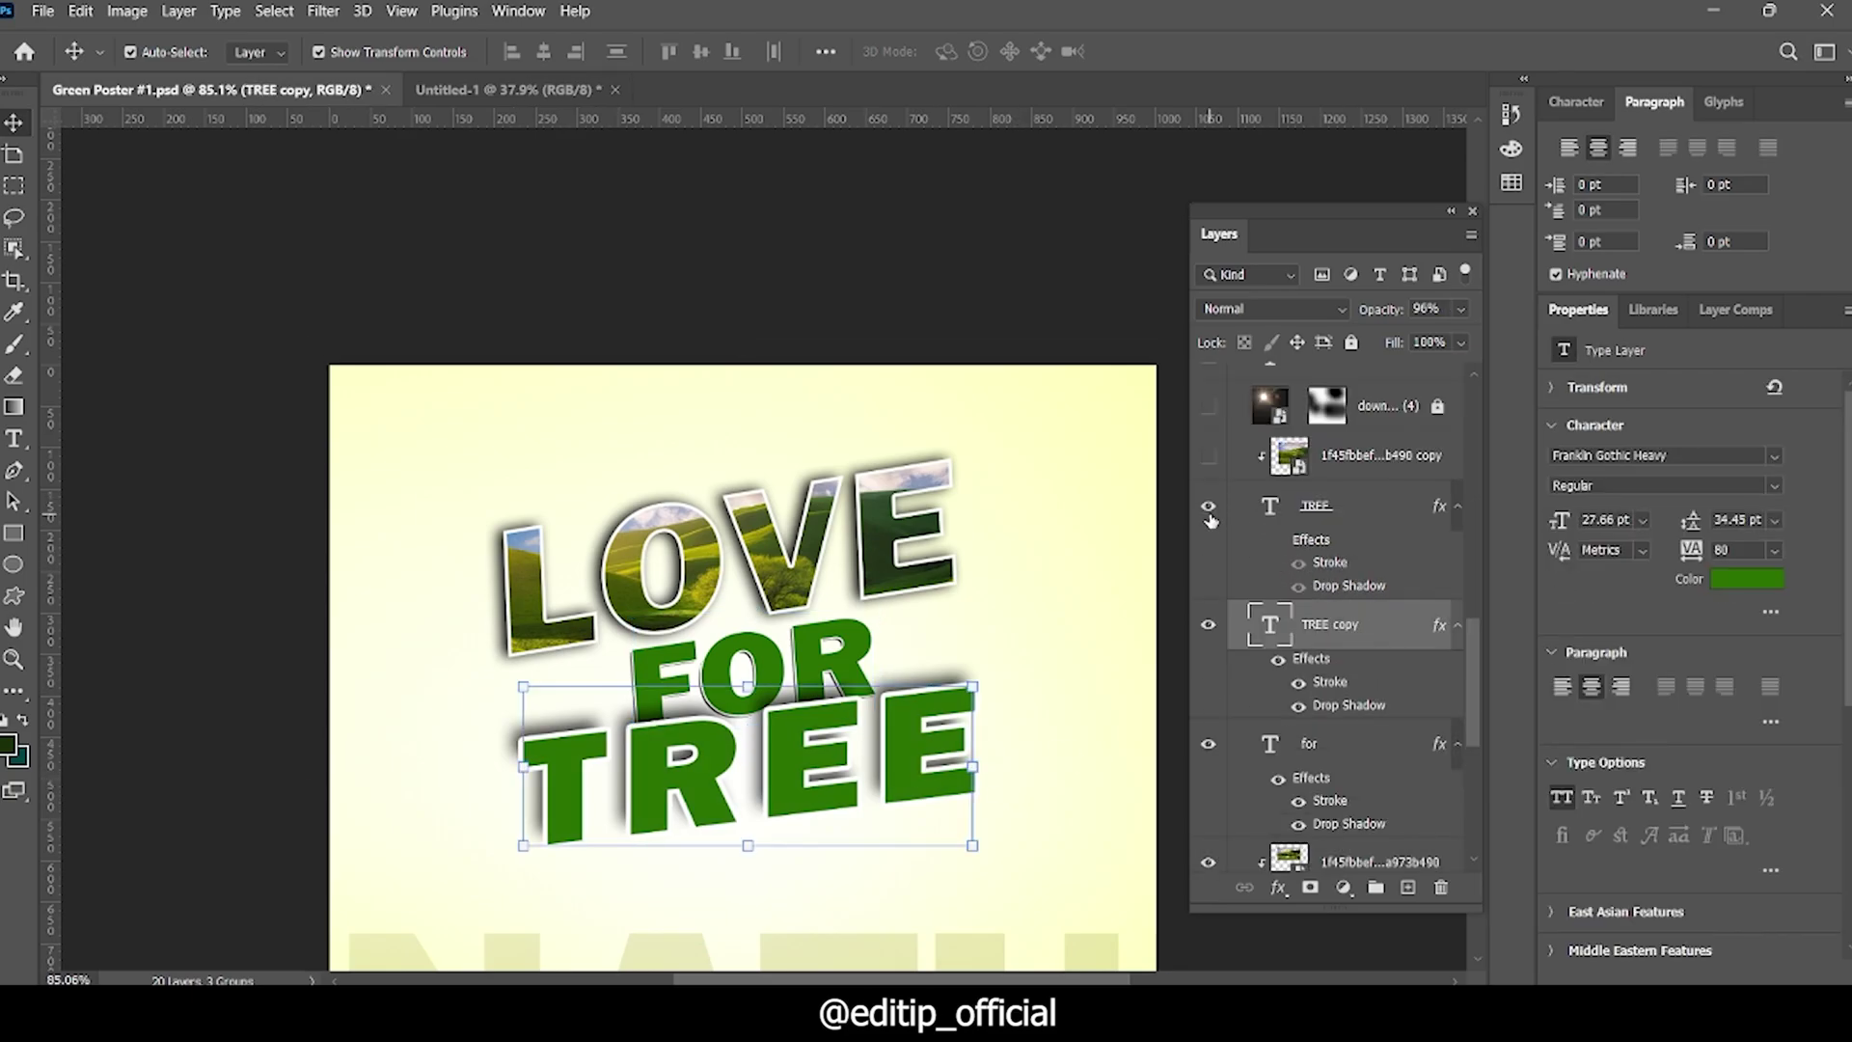
{"action": "left_click", "coordinate": [1208, 455]}
Step: Toggle the download (4) lens flare layer on and off
{"action": "scroll", "coordinate": [897, 750], "scroll_direction": "down", "scroll_amount": 3}
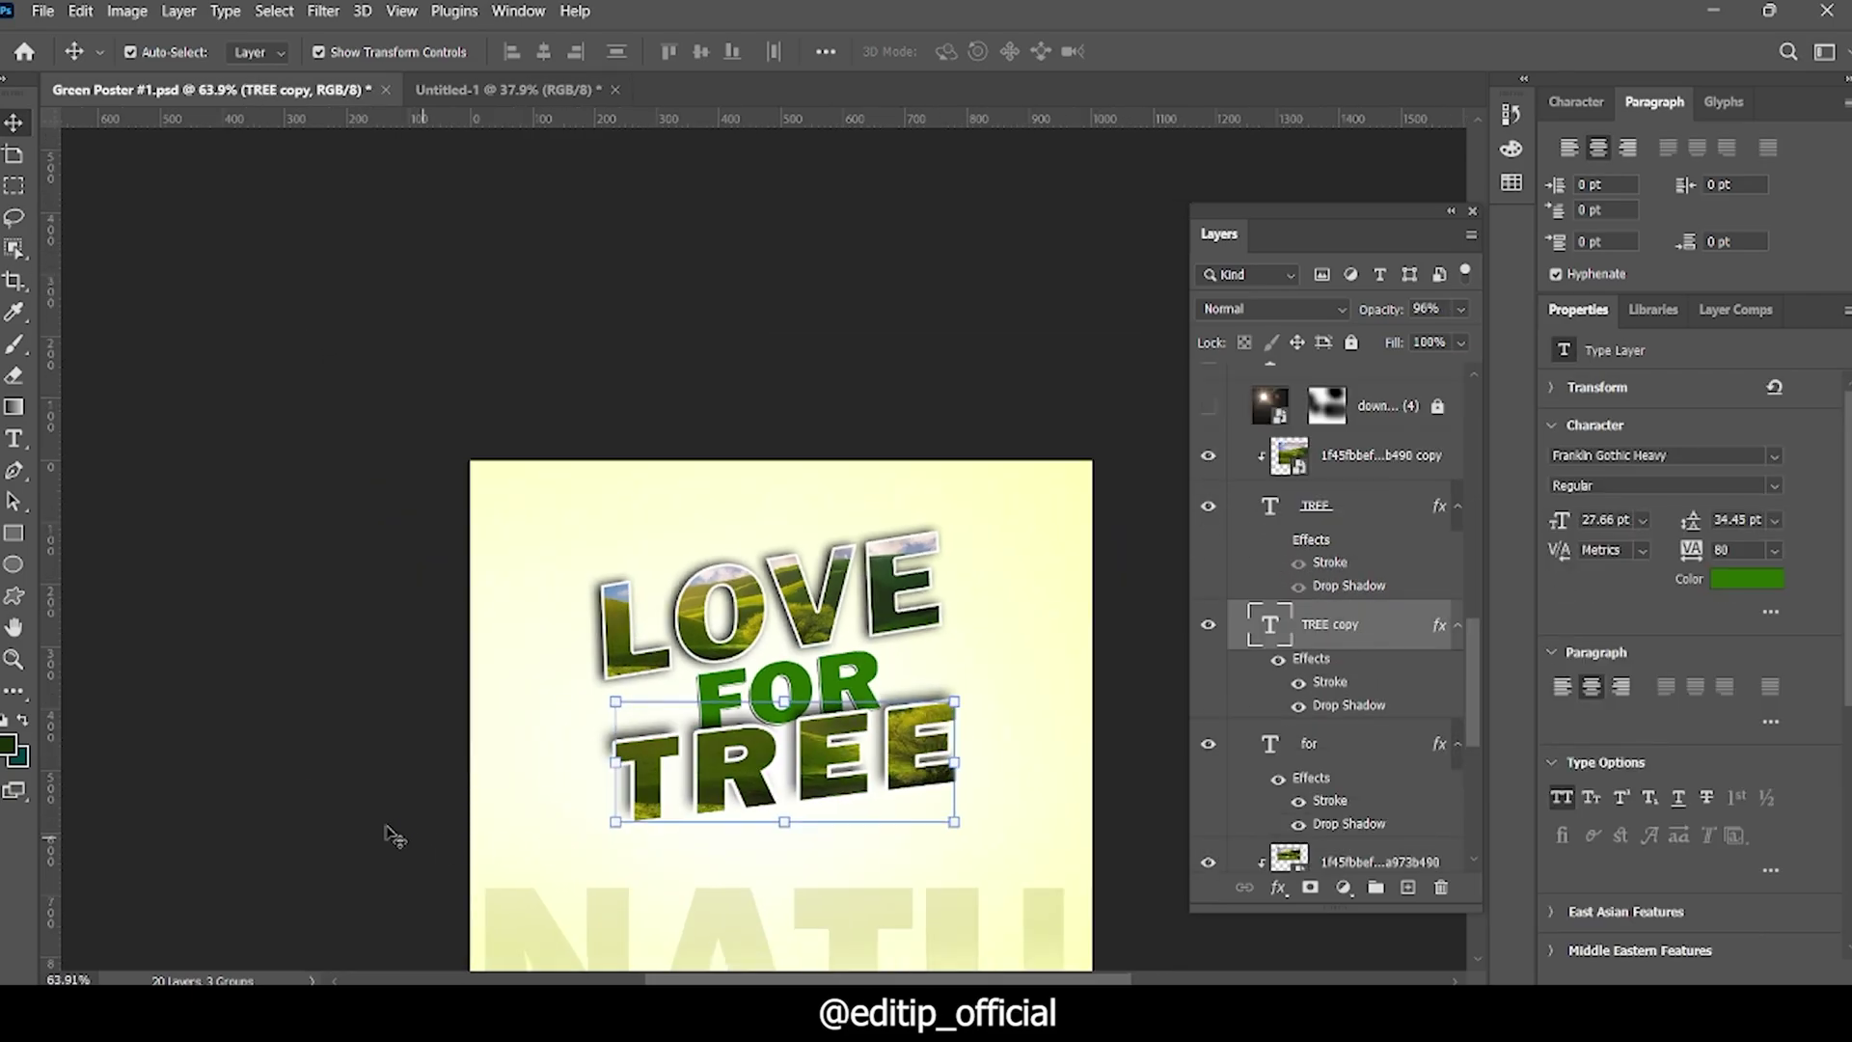
{"action": "left_click", "coordinate": [392, 827]}
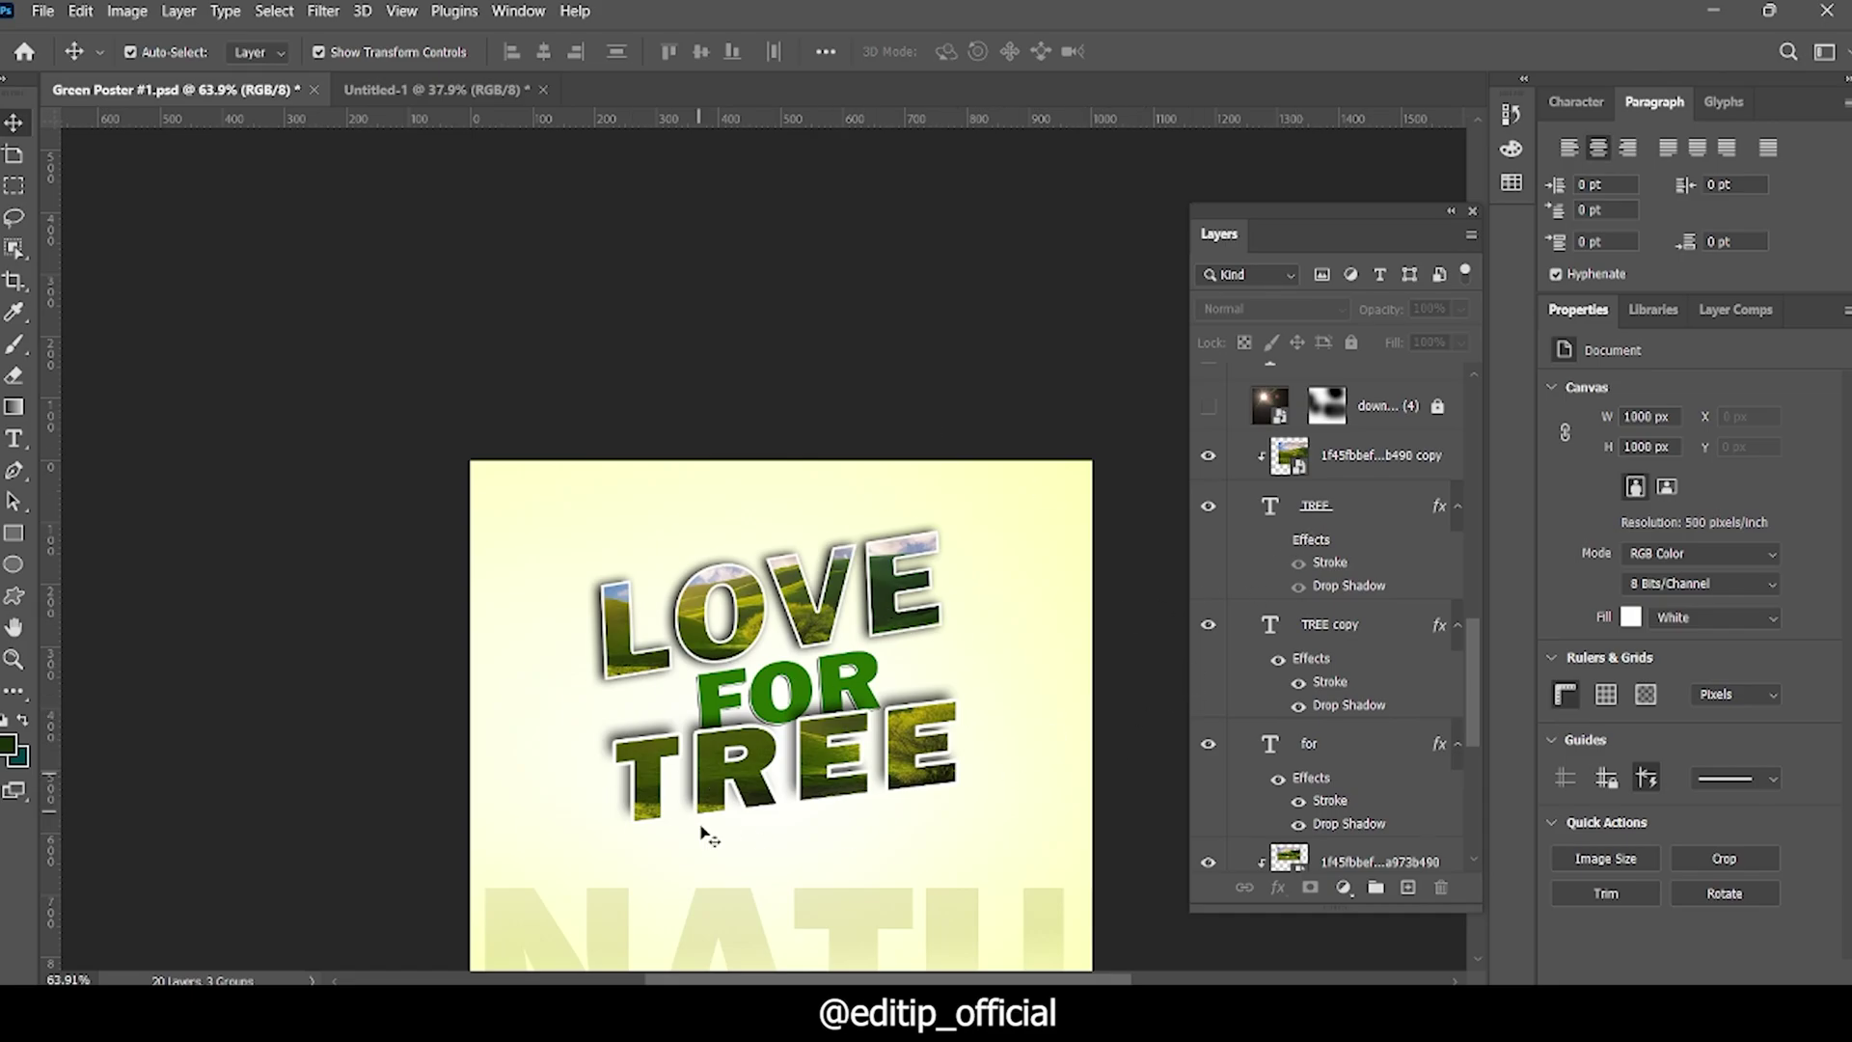
{"action": "scroll", "coordinate": [1397, 669], "scroll_direction": "up", "scroll_amount": 2}
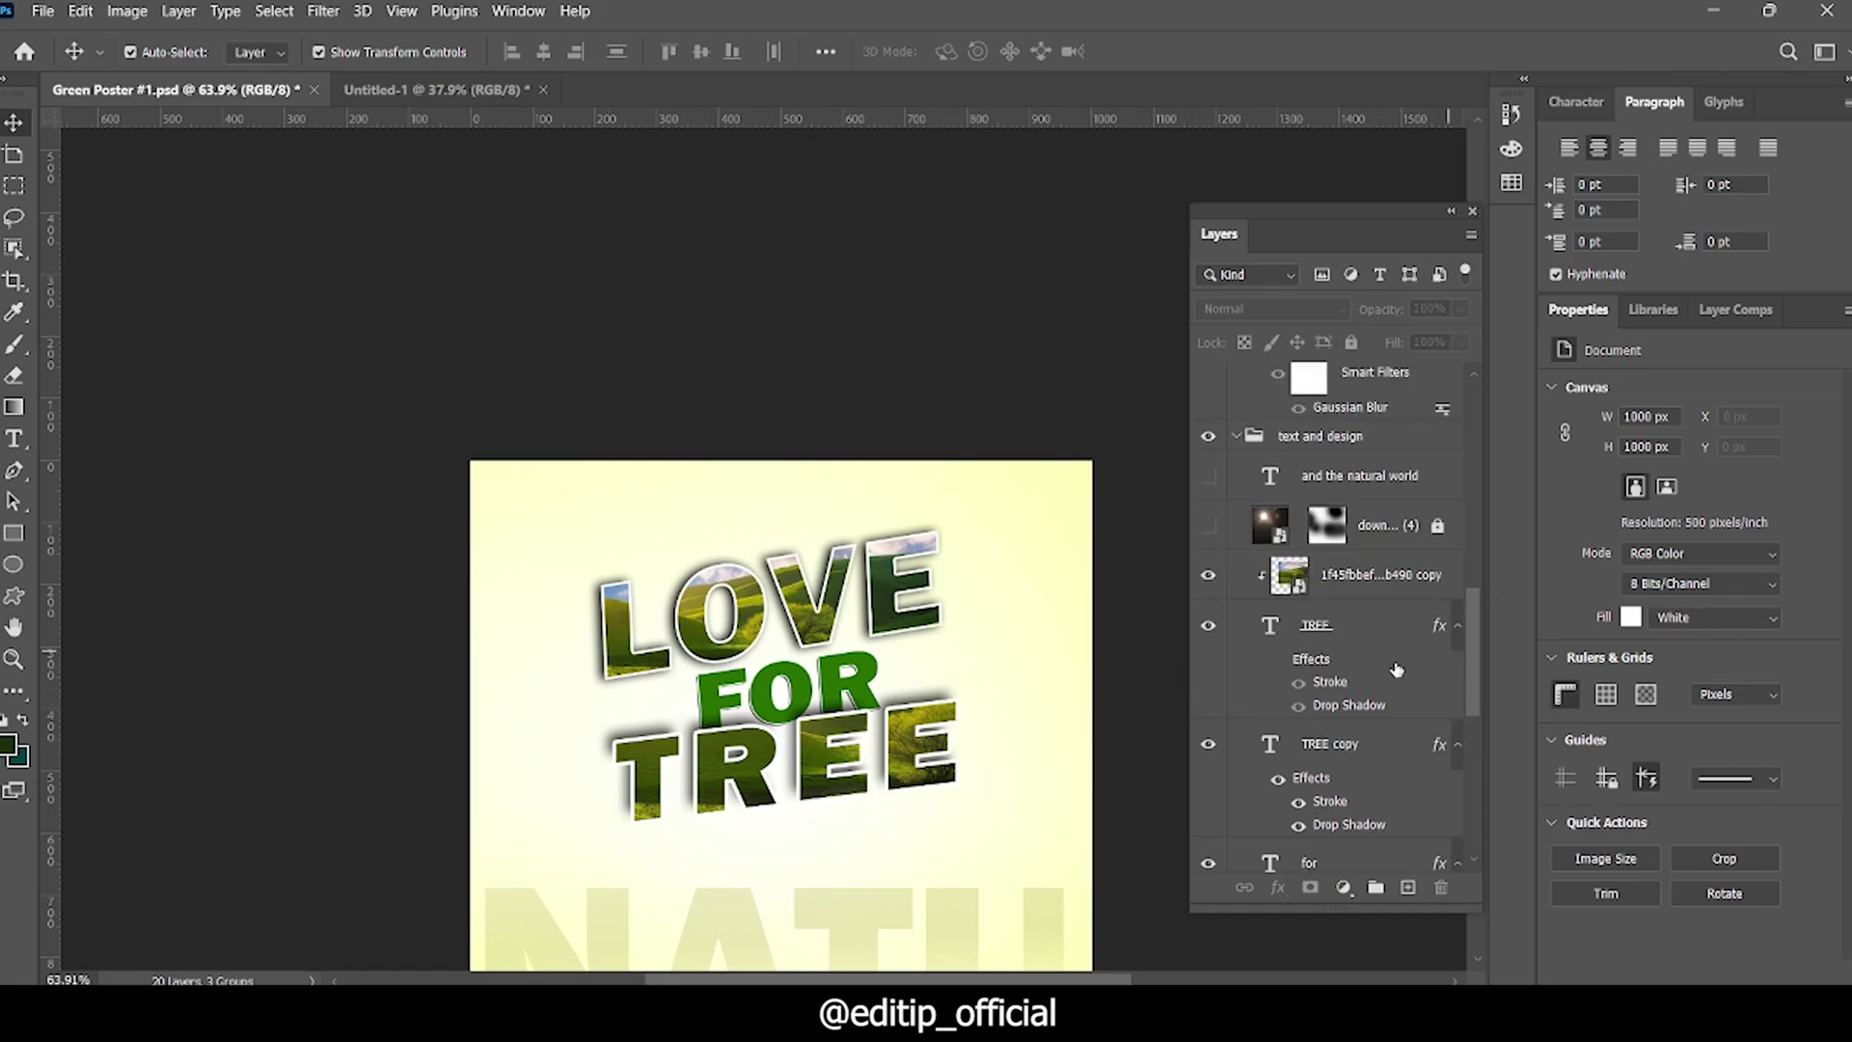
{"action": "left_click", "coordinate": [1210, 528]}
{"action": "left_click", "coordinate": [1209, 527]}
{"action": "scroll", "coordinate": [704, 564], "scroll_direction": "up", "scroll_amount": 4}
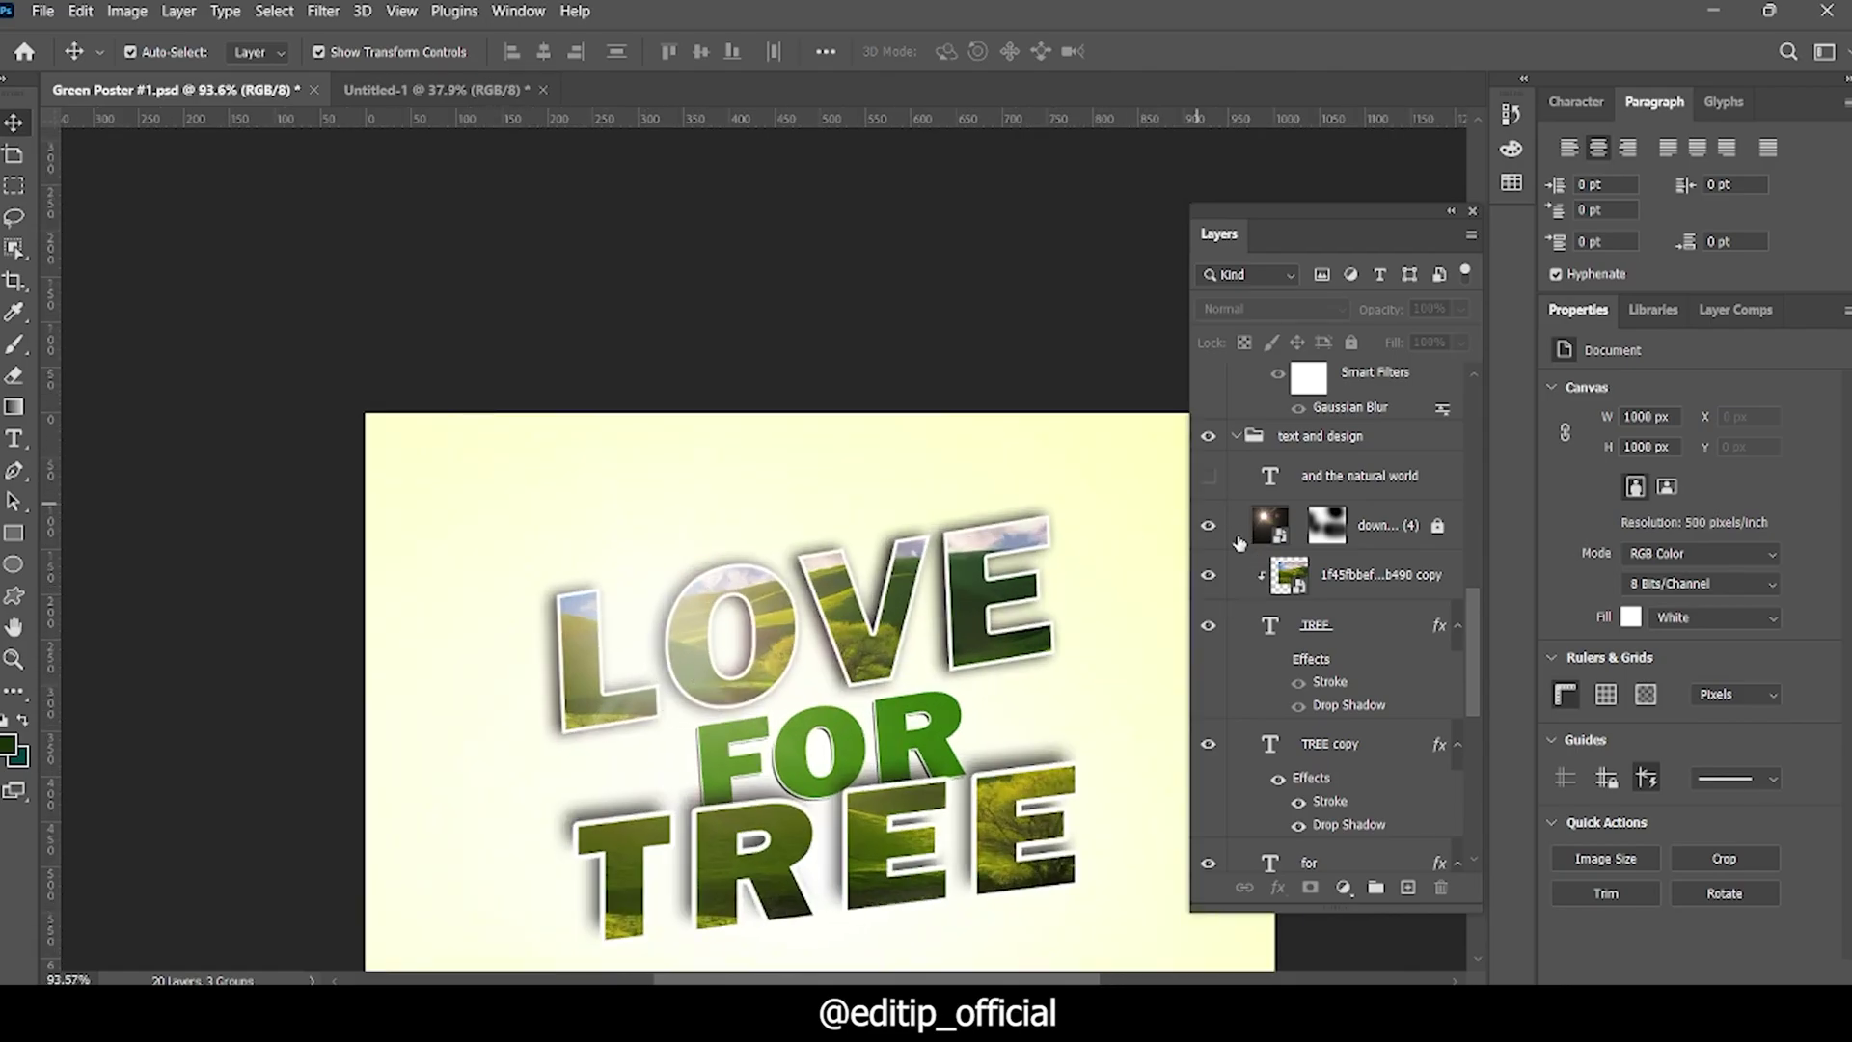
{"action": "left_click", "coordinate": [1208, 528]}
Step: Drag the download (4) lens-flare image from Downloads into the Green Poster document
{"action": "scroll", "coordinate": [475, 641], "scroll_direction": "down", "scroll_amount": 3}
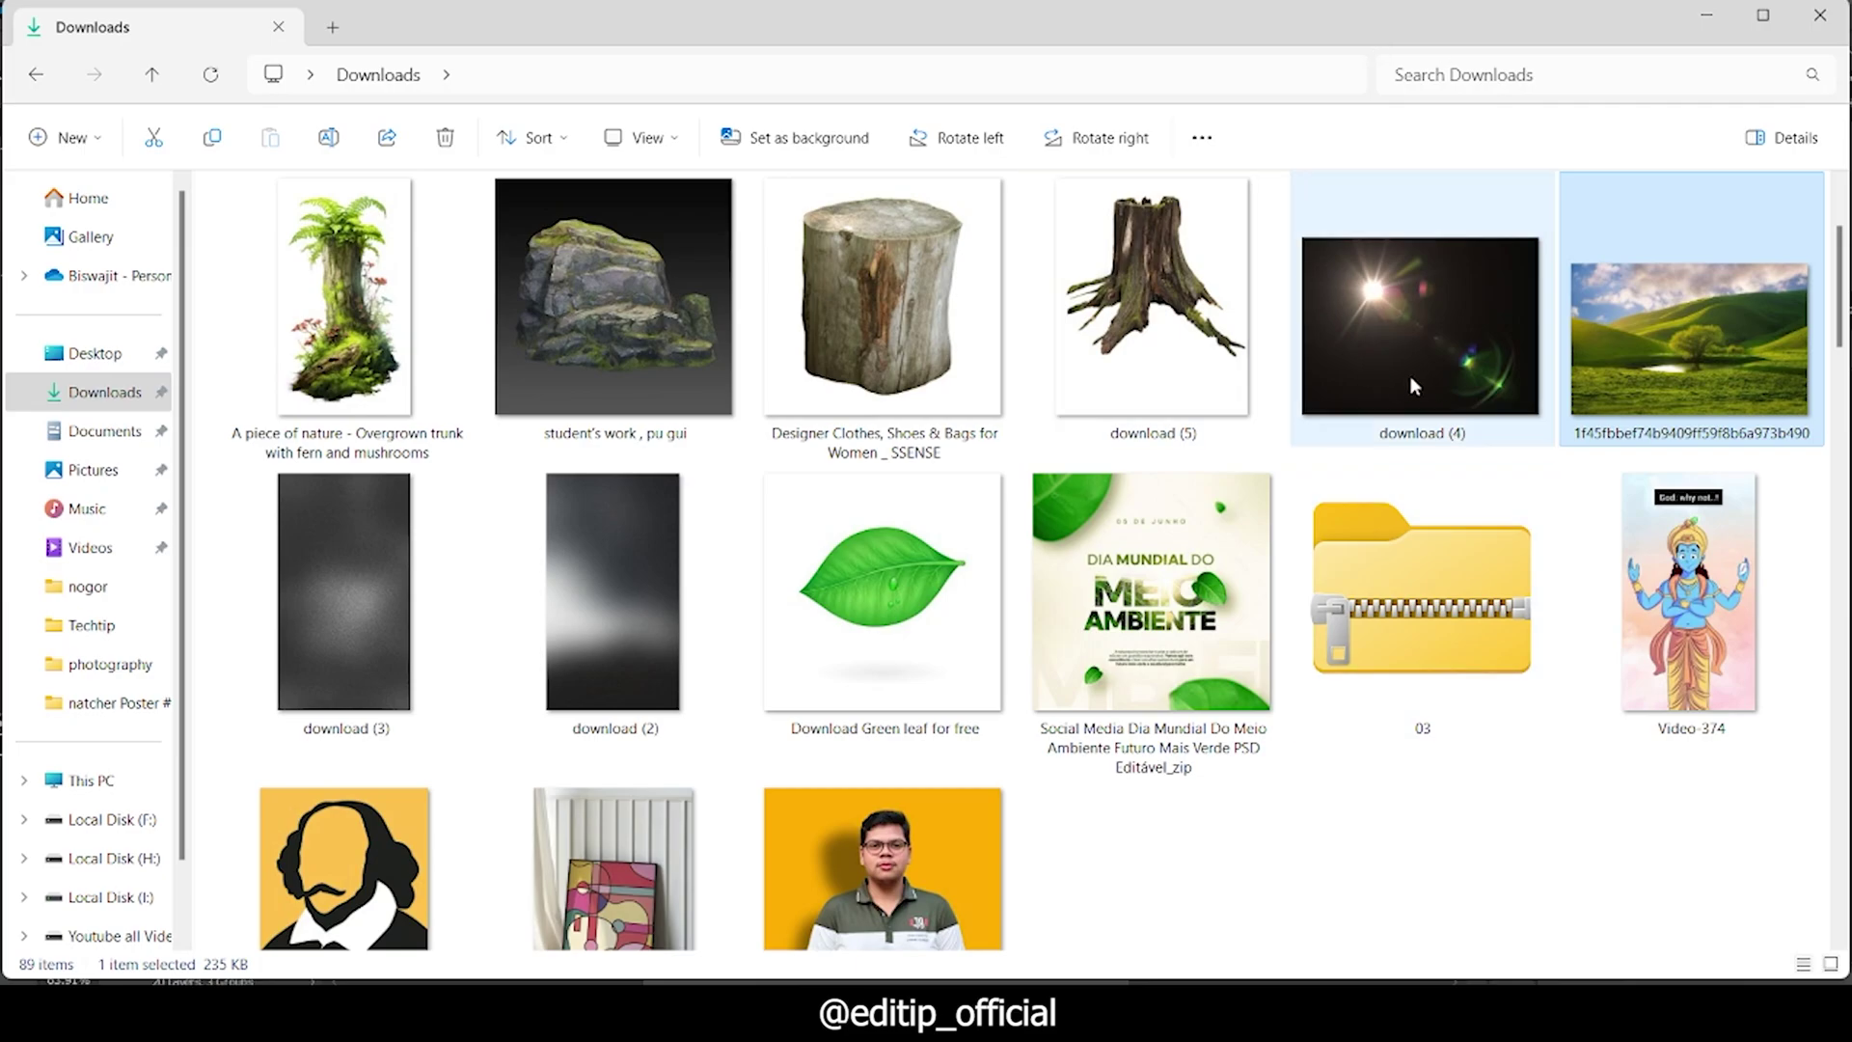
{"action": "mouse_move", "coordinate": [1409, 374]}
{"action": "left_mouse_down"}
{"action": "mouse_move", "coordinate": [1310, 487]}
{"action": "mouse_move", "coordinate": [787, 712]}
{"action": "mouse_move", "coordinate": [830, 719]}
{"action": "left_mouse_up"}
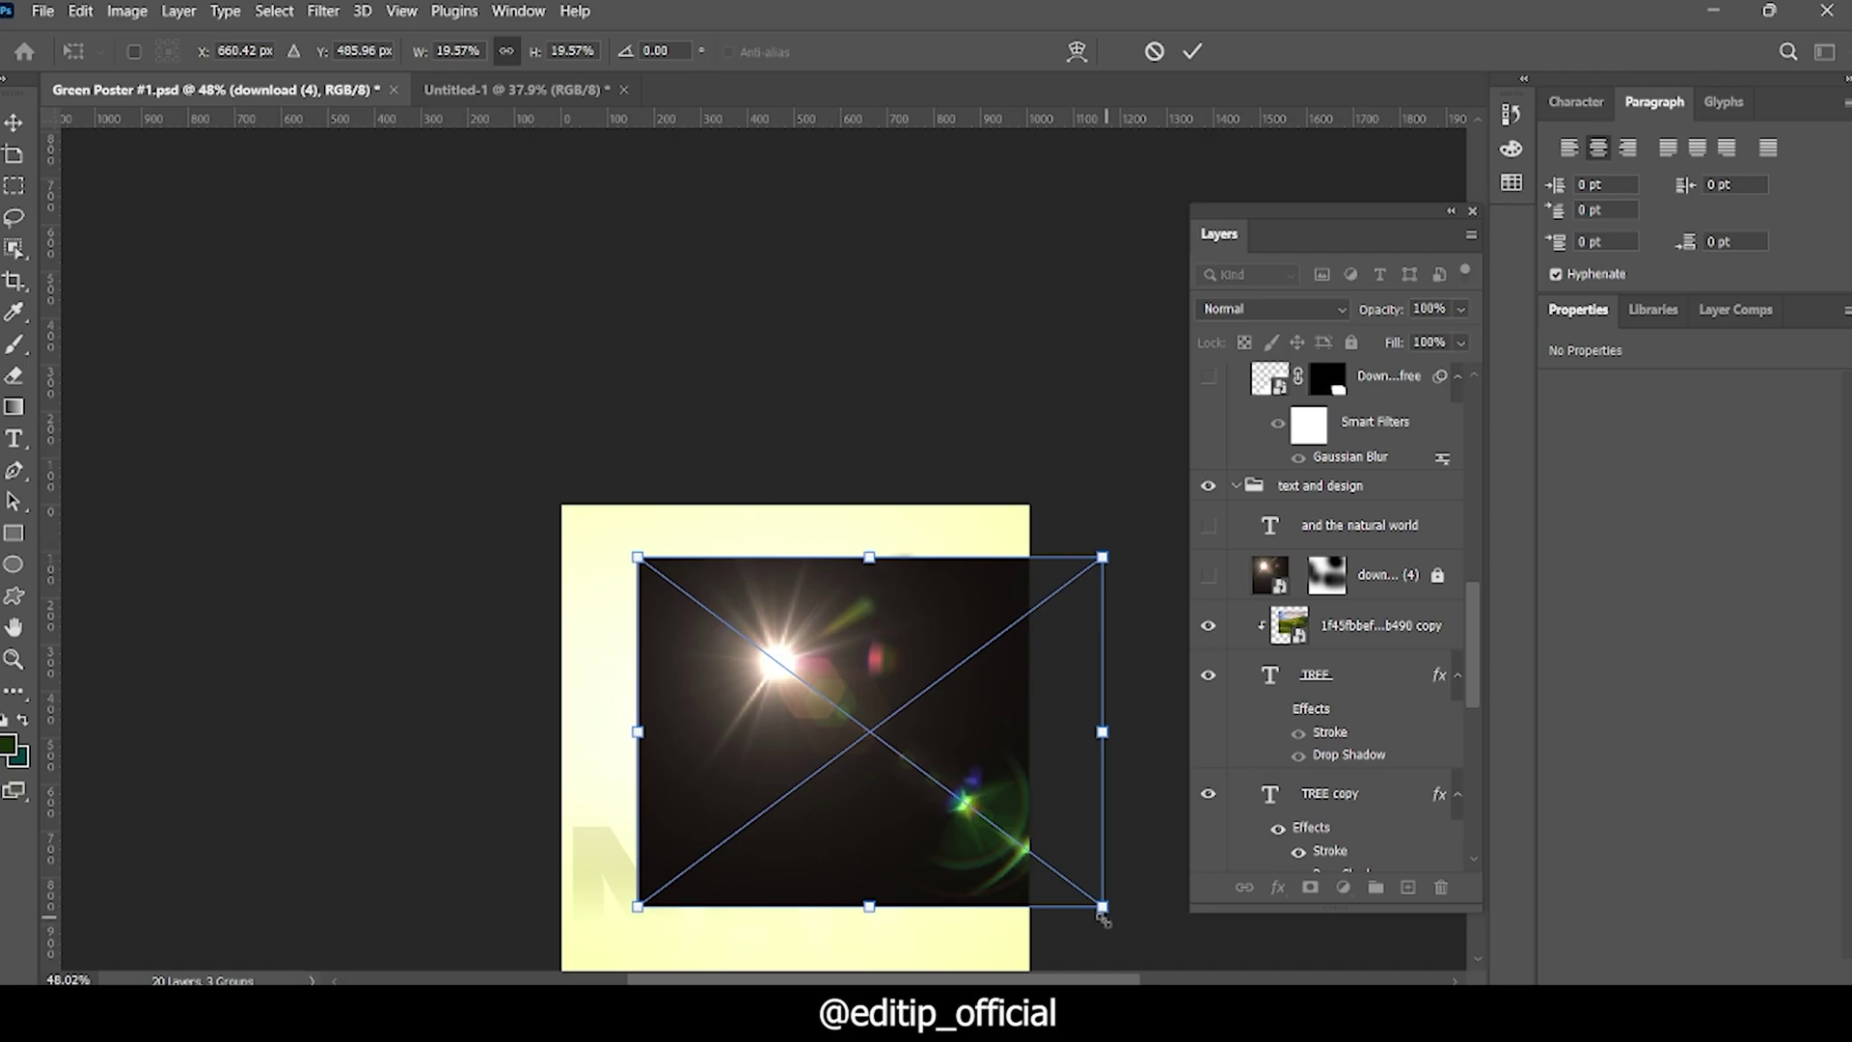
Step: Shrink the placed lens flare over the title and set its blend mode to Screen
{"action": "left_click_drag", "start_coordinate": [1105, 907], "coordinate": [931, 777]}
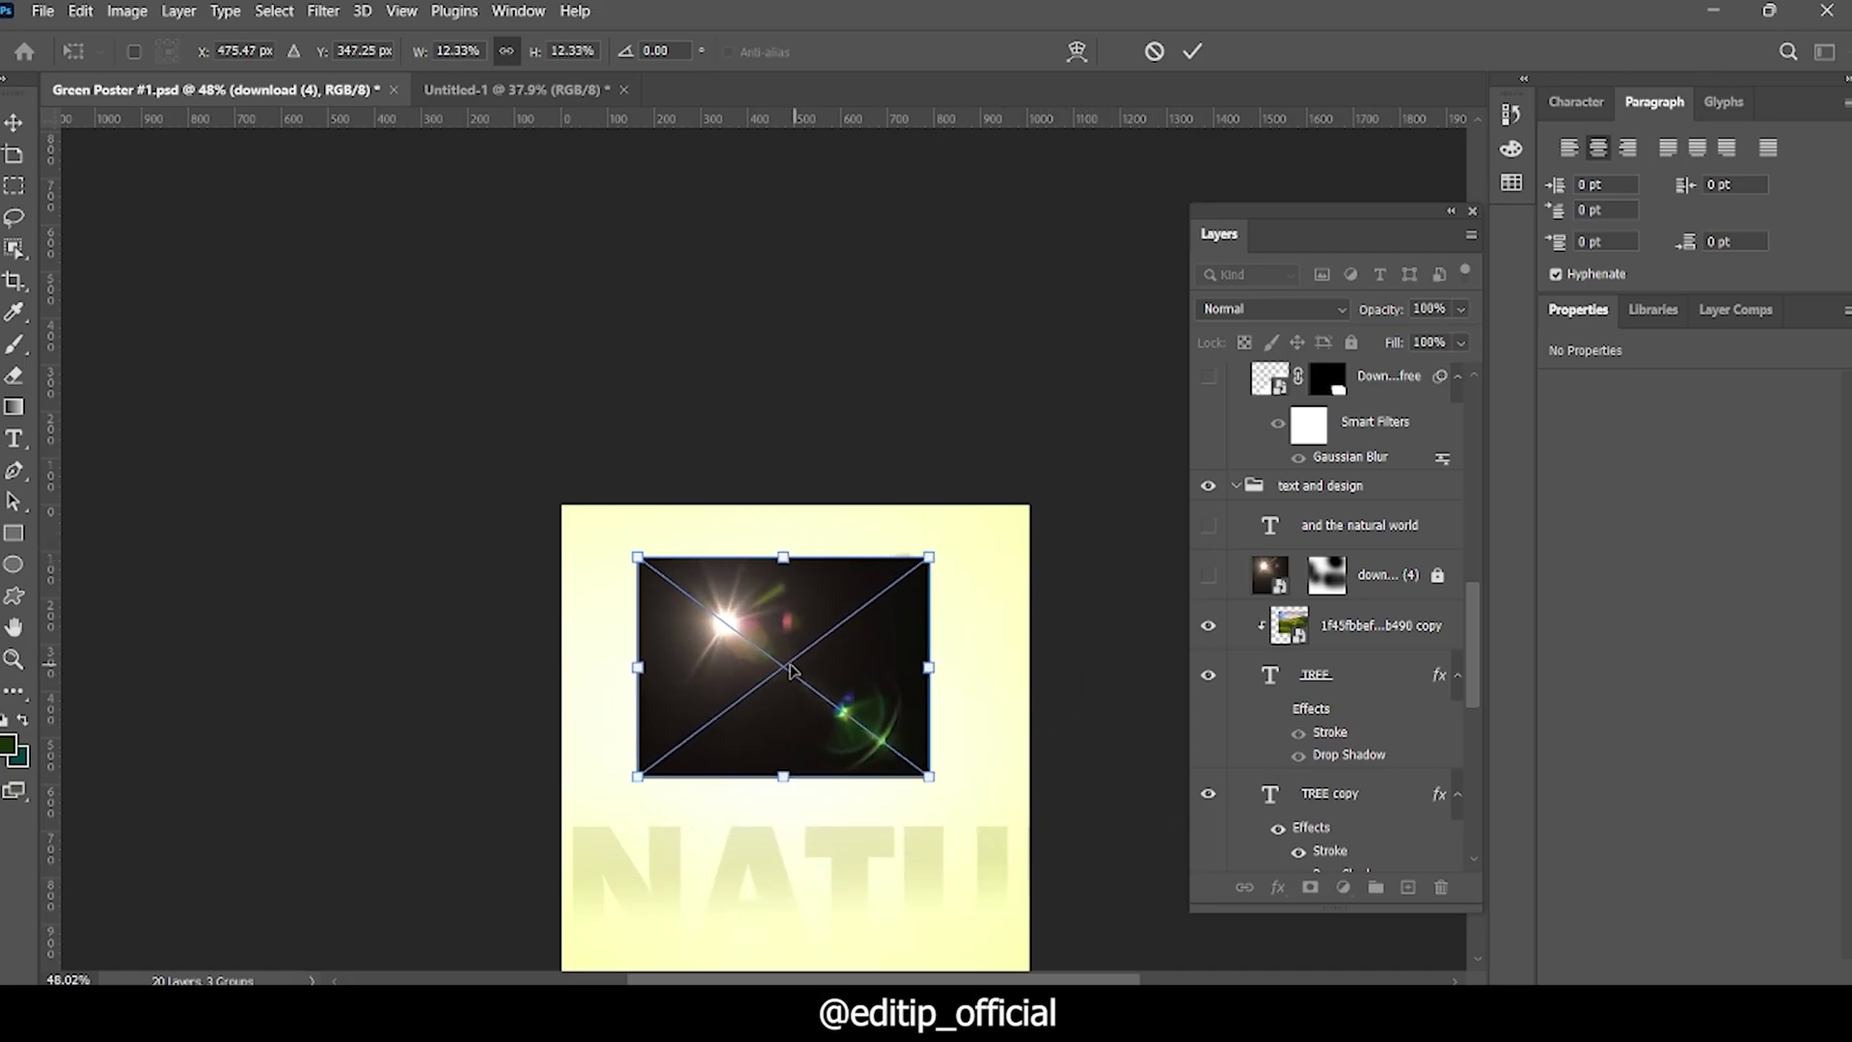
{"action": "left_click_drag", "start_coordinate": [789, 663], "coordinate": [801, 687]}
{"action": "left_click", "coordinate": [1192, 51]}
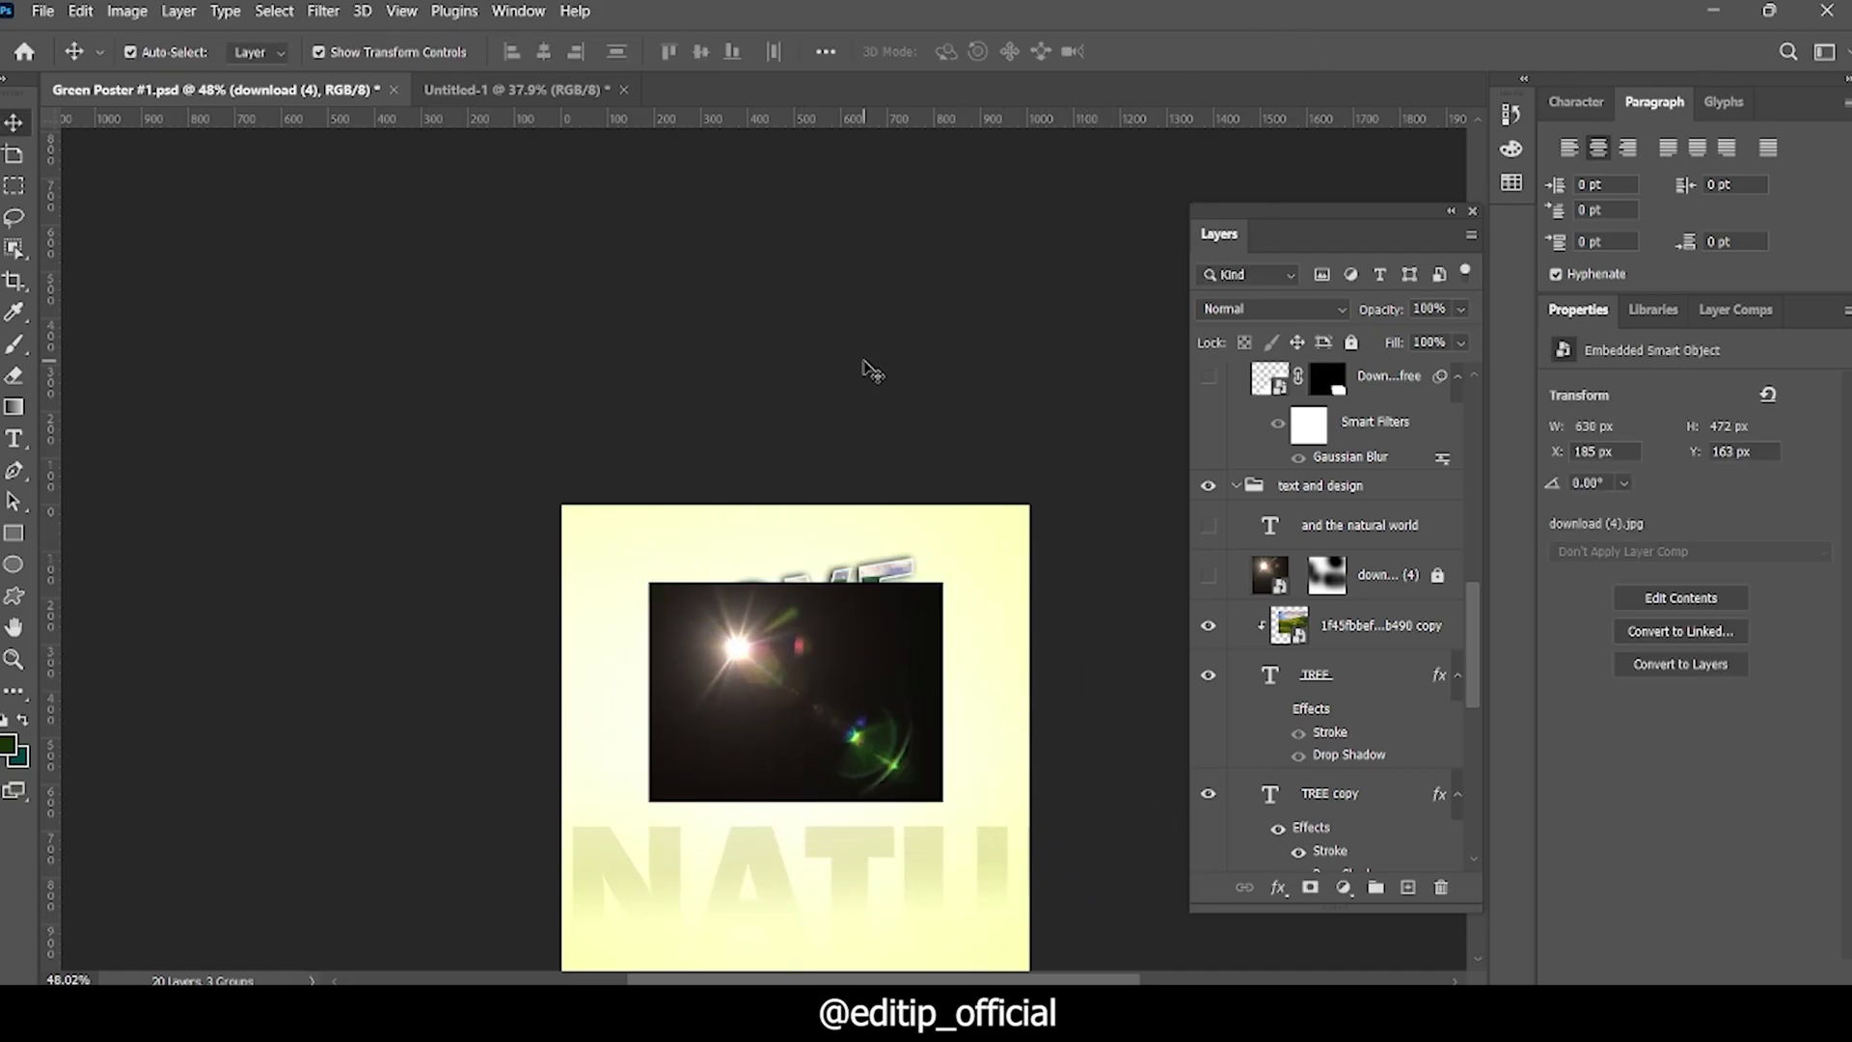
{"action": "left_click", "coordinate": [1249, 309]}
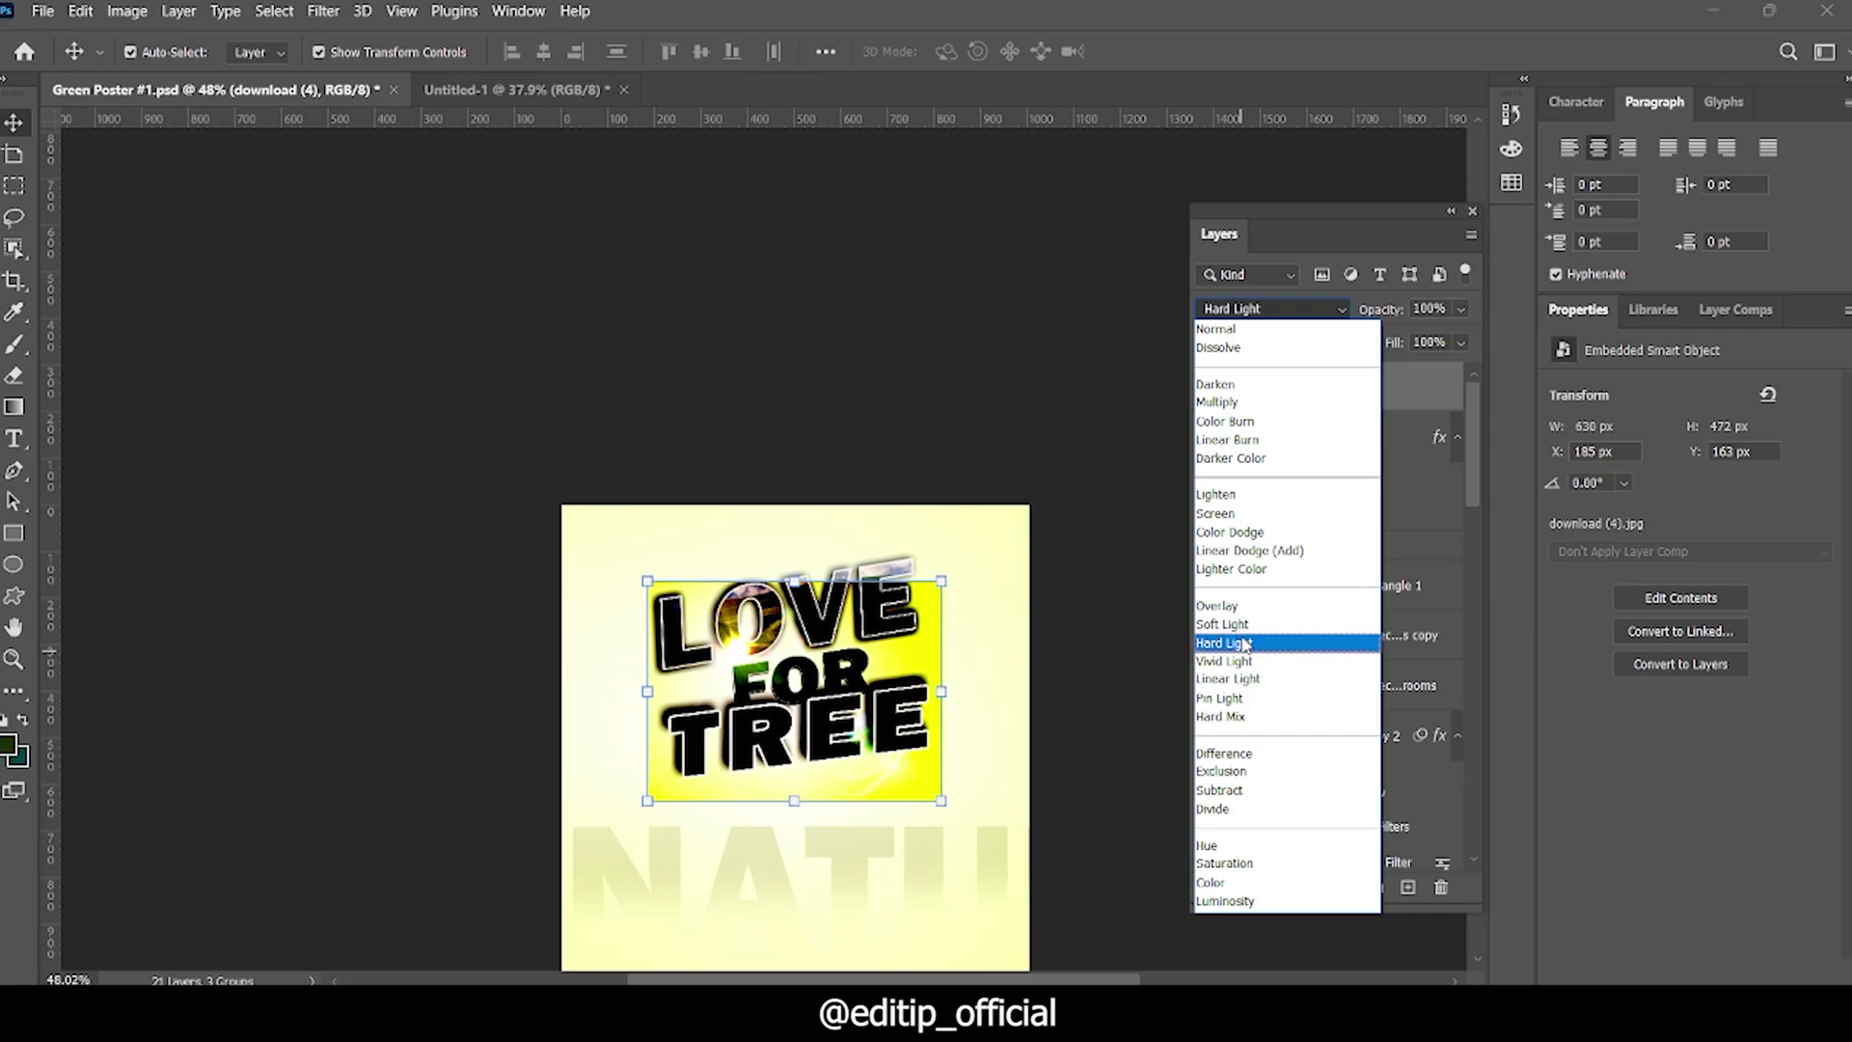
{"action": "left_click", "coordinate": [1218, 513]}
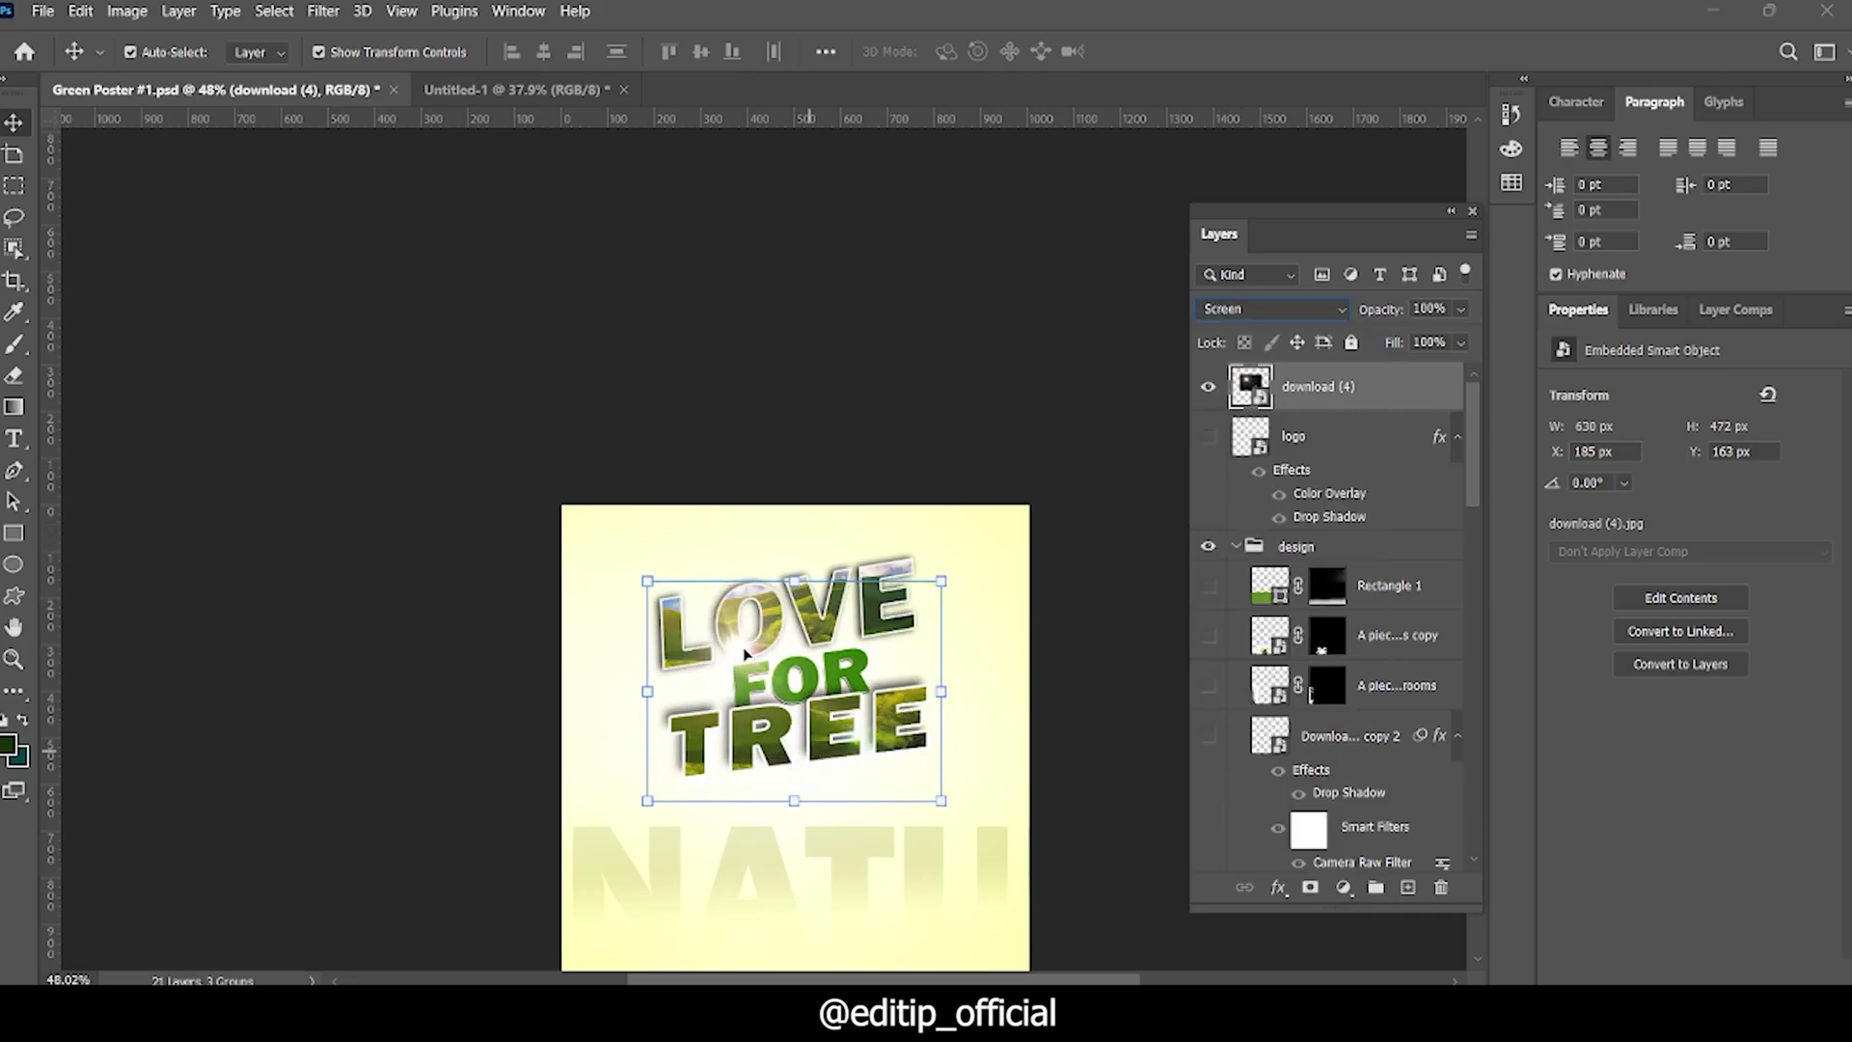
Step: Enlarge the flare past the canvas edges over LOVE at 63% opacity
{"action": "left_click_drag", "start_coordinate": [744, 654], "coordinate": [730, 628]}
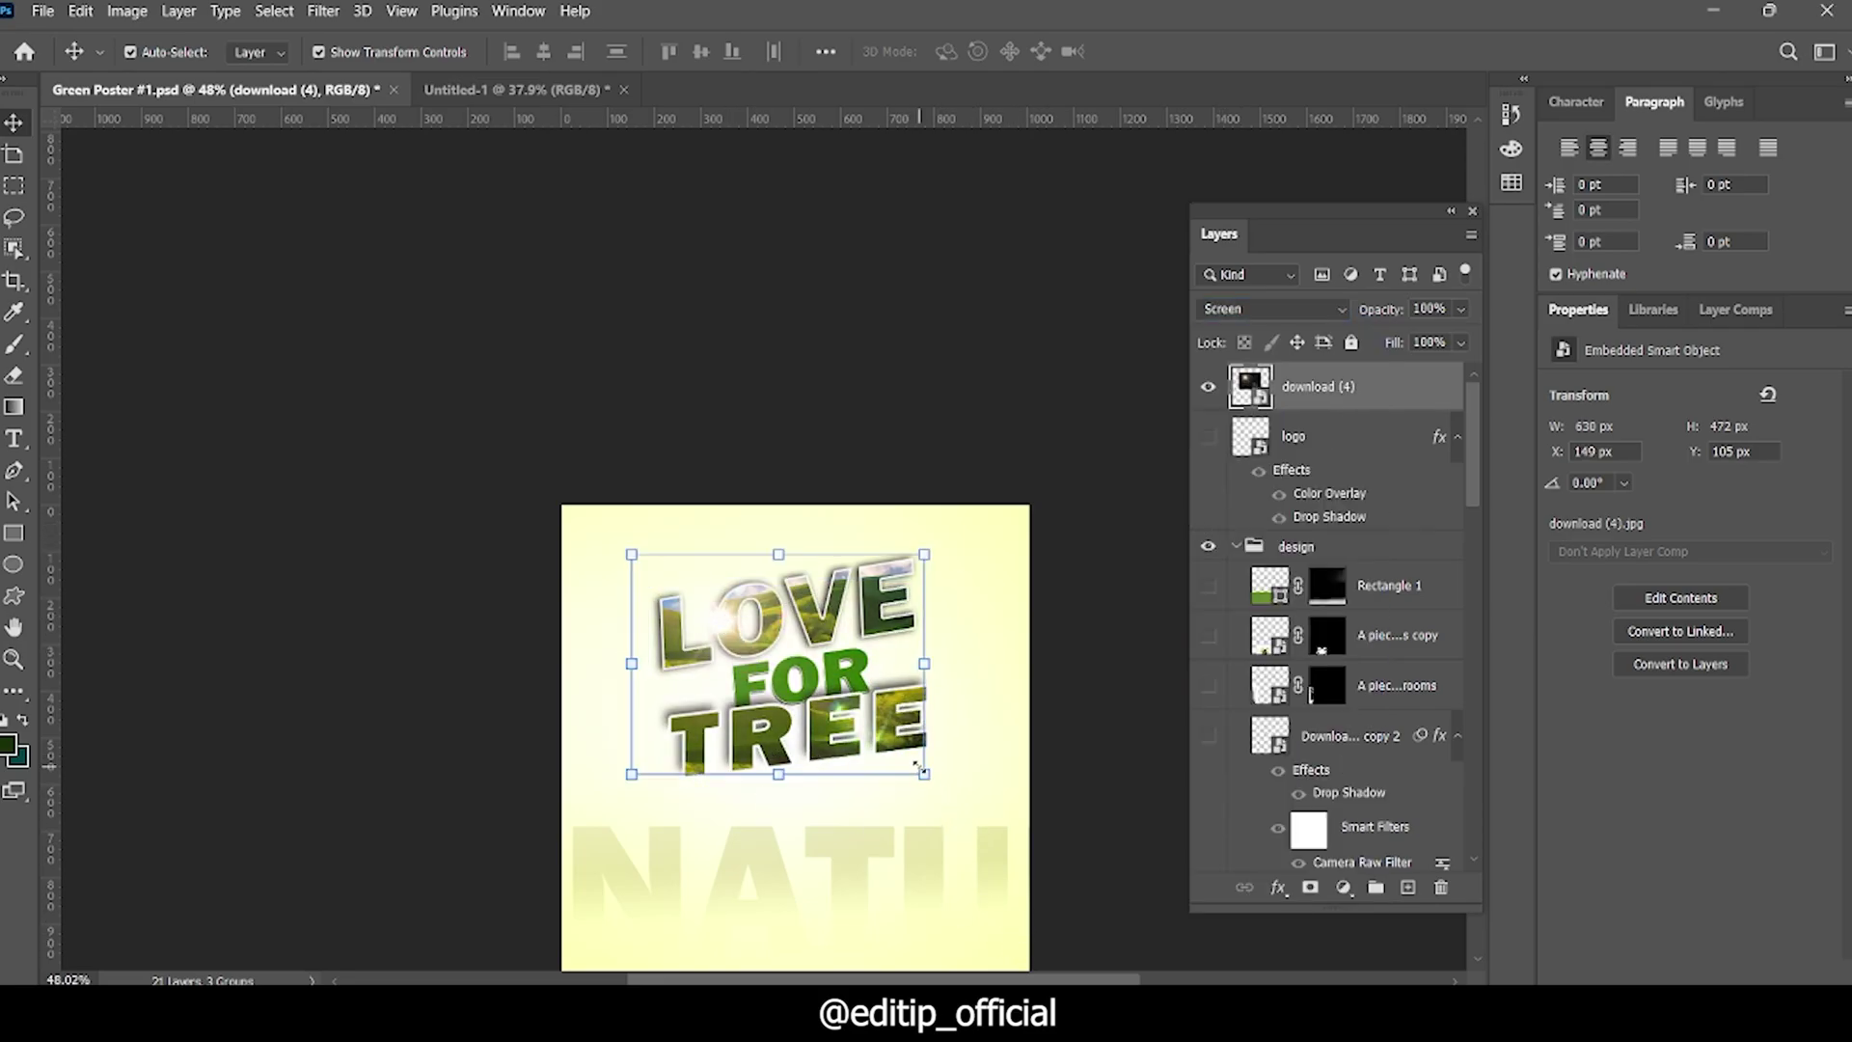
{"action": "left_click_drag", "start_coordinate": [917, 767], "coordinate": [1389, 965]}
{"action": "mouse_move", "coordinate": [980, 620]}
{"action": "left_mouse_down"}
{"action": "mouse_move", "coordinate": [854, 410]}
{"action": "mouse_move", "coordinate": [815, 413]}
{"action": "left_mouse_up"}
{"action": "scroll", "coordinate": [1165, 518], "scroll_direction": "down", "scroll_amount": 2}
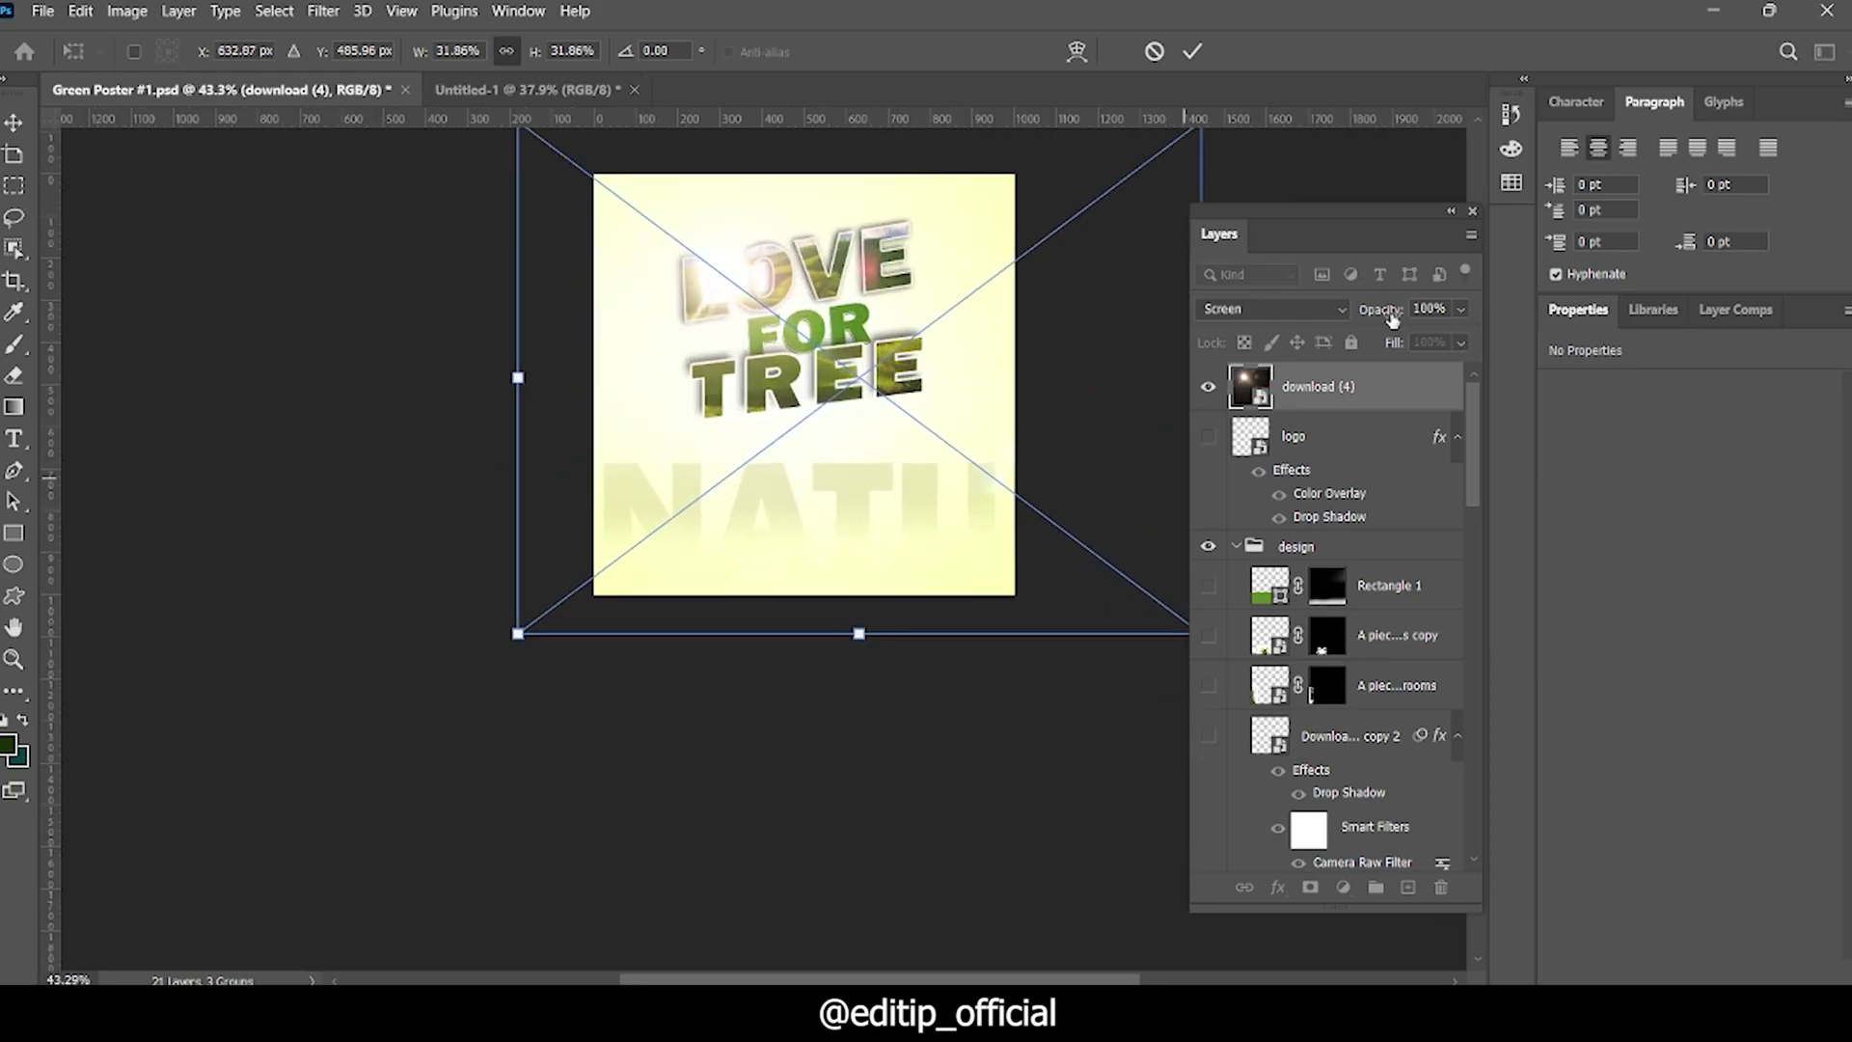
{"action": "left_click_drag", "start_coordinate": [1392, 320], "coordinate": [1365, 320]}
{"action": "scroll", "coordinate": [787, 343], "scroll_direction": "down", "scroll_amount": 1}
{"action": "scroll", "coordinate": [788, 343], "scroll_direction": "up", "scroll_amount": 3}
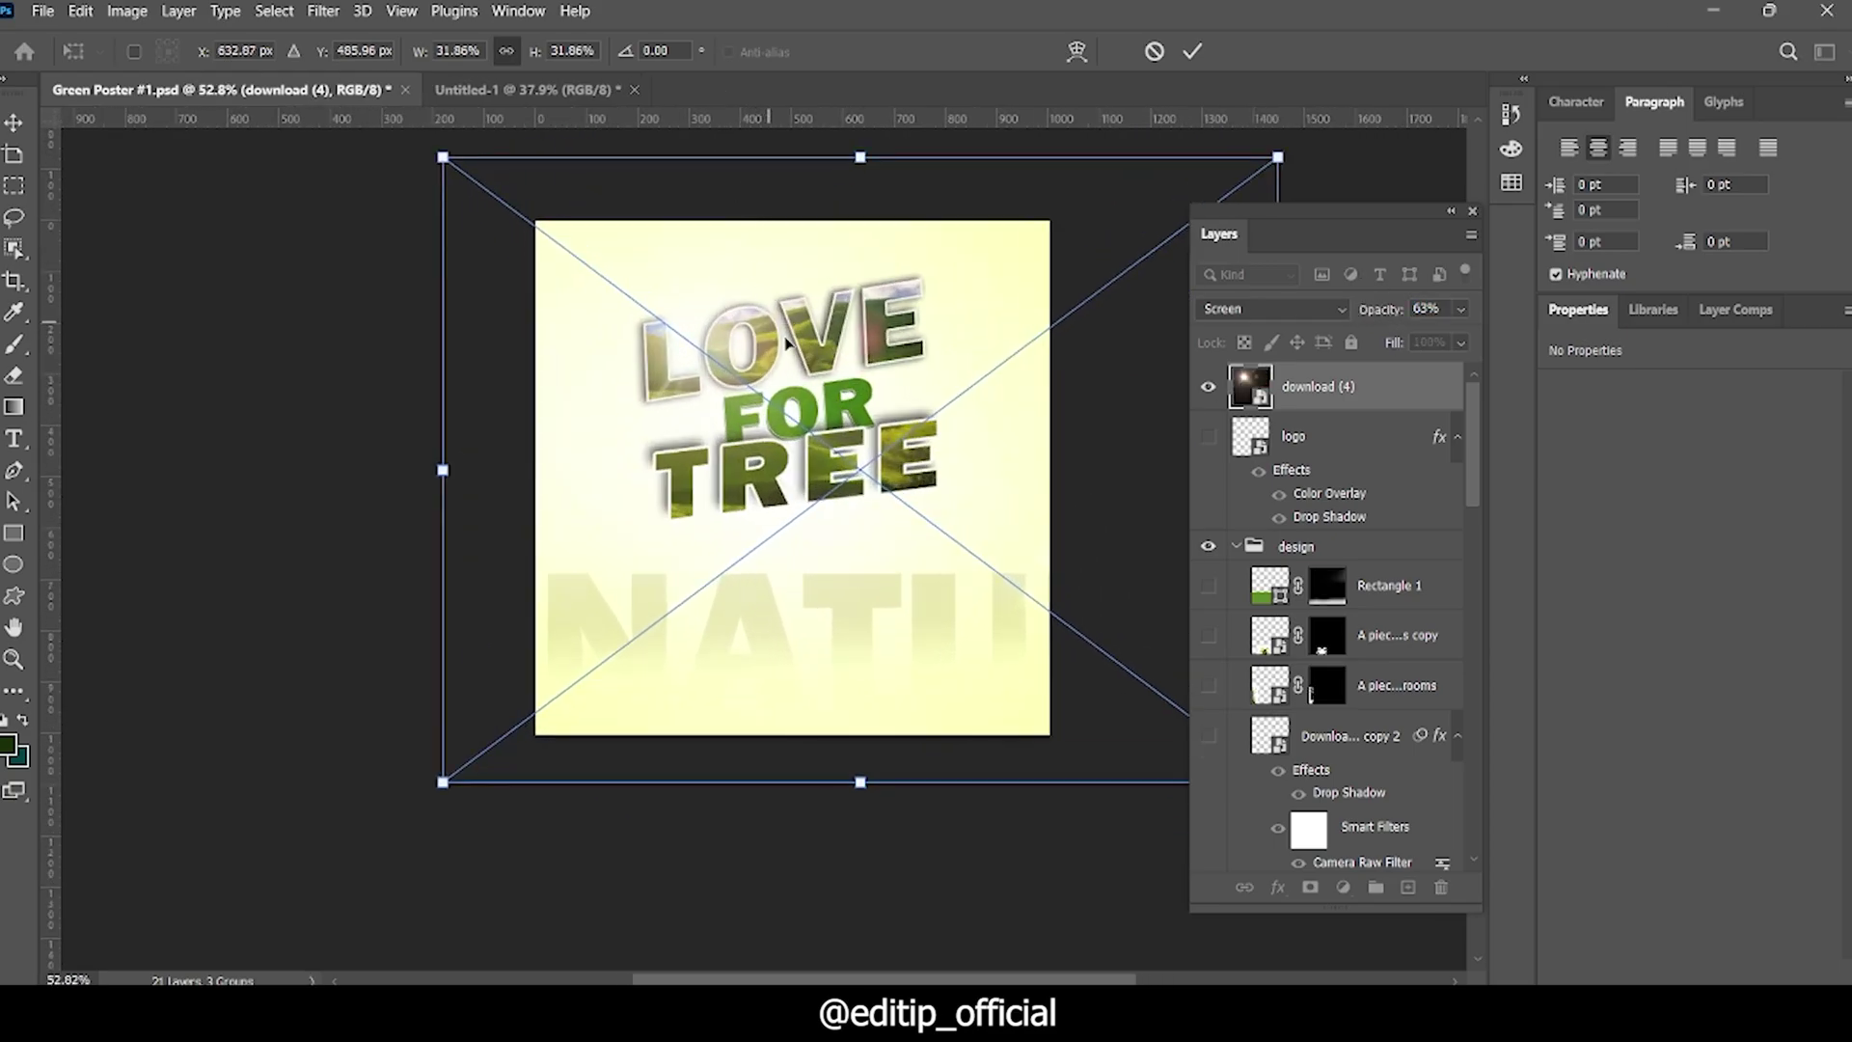
{"action": "left_click_drag", "start_coordinate": [800, 441], "coordinate": [820, 420]}
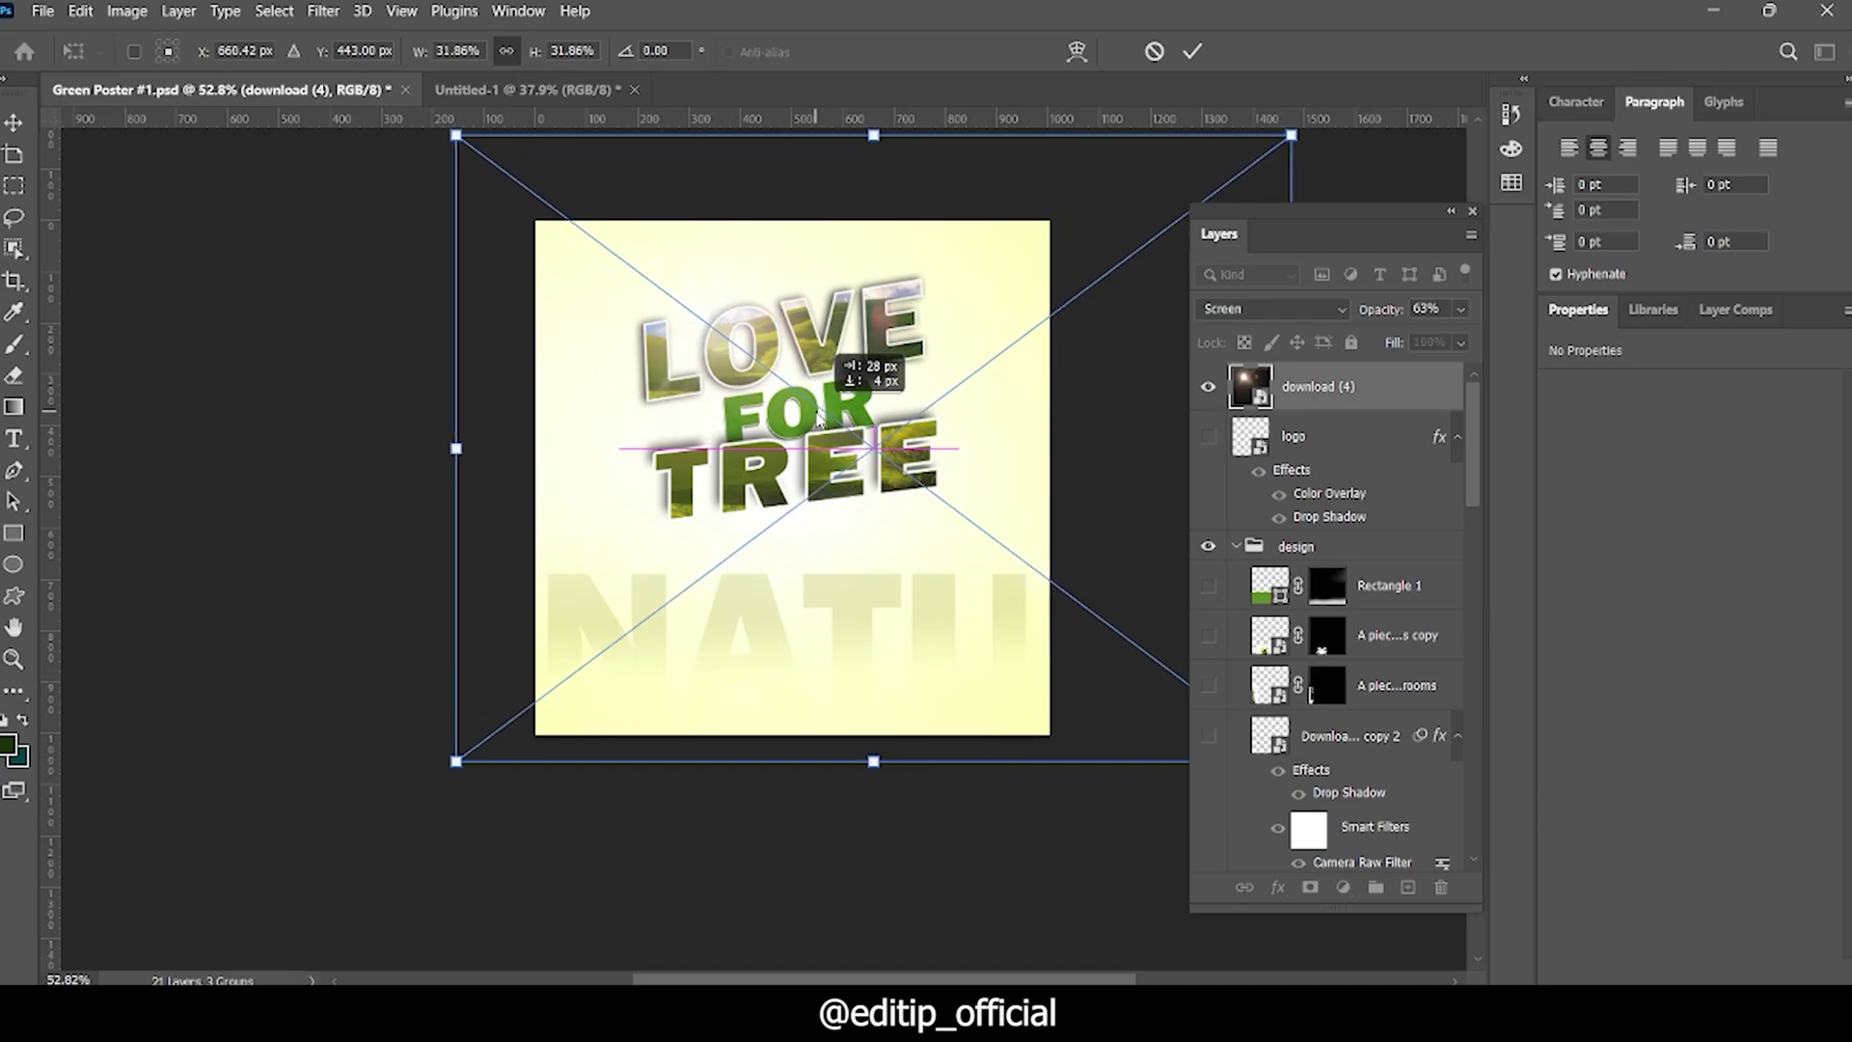
{"action": "scroll", "coordinate": [820, 417], "scroll_direction": "down", "scroll_amount": 3}
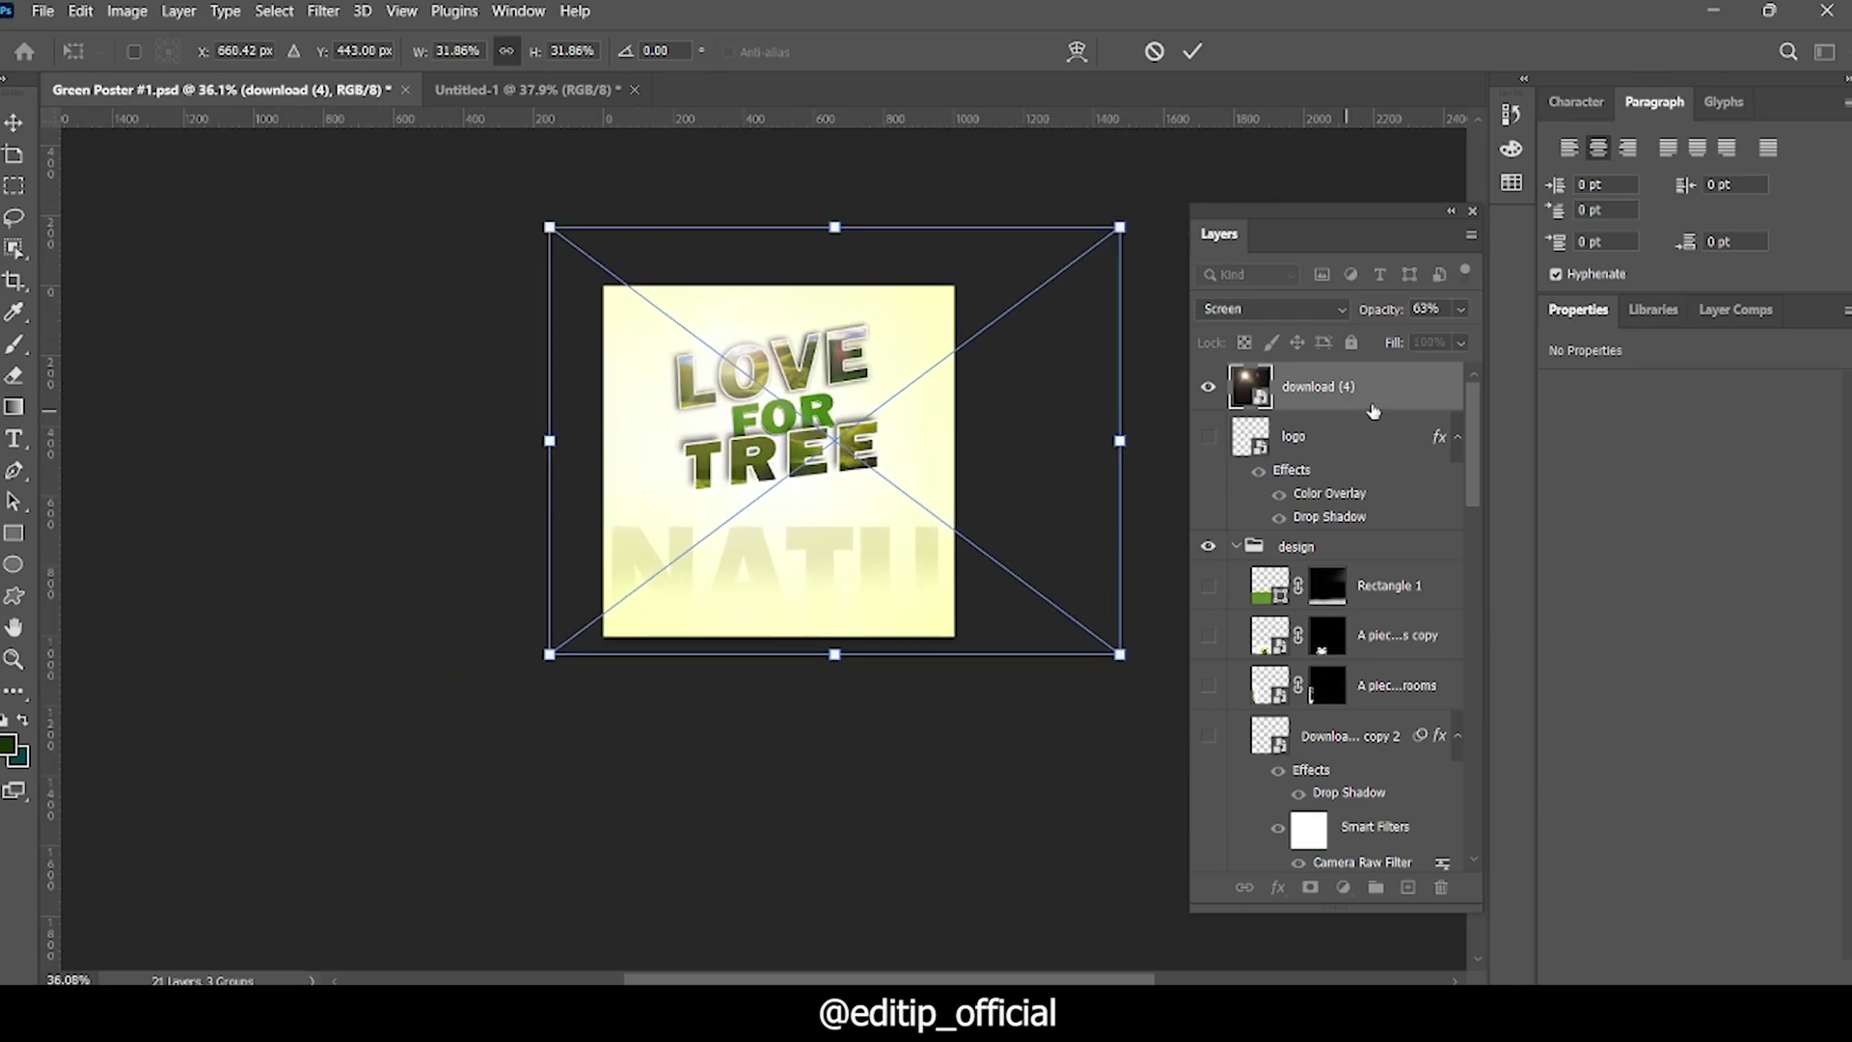
{"action": "key", "text": "Return"}
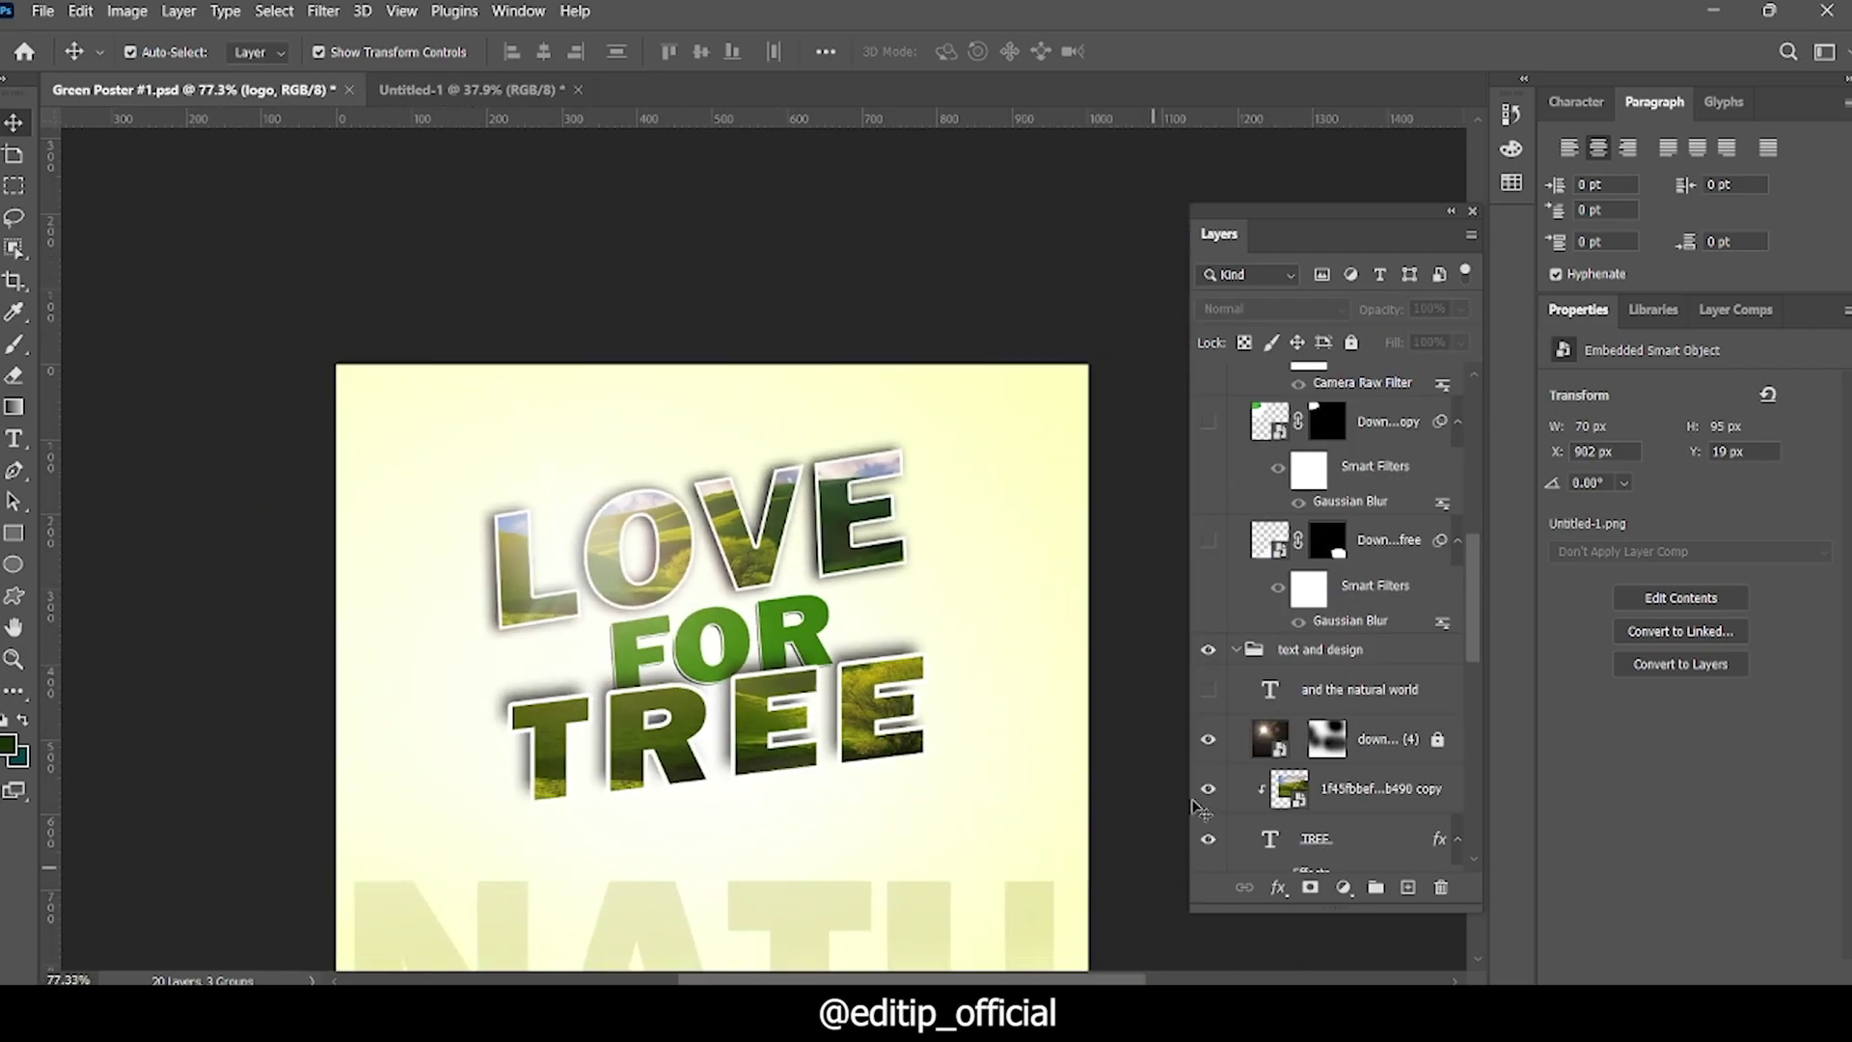
Step: Show the AND THE NATURAL WORLD tagline and make its text dark red-brown
{"action": "left_click", "coordinate": [1211, 695]}
{"action": "scroll", "coordinate": [859, 714], "scroll_direction": "down", "scroll_amount": 2}
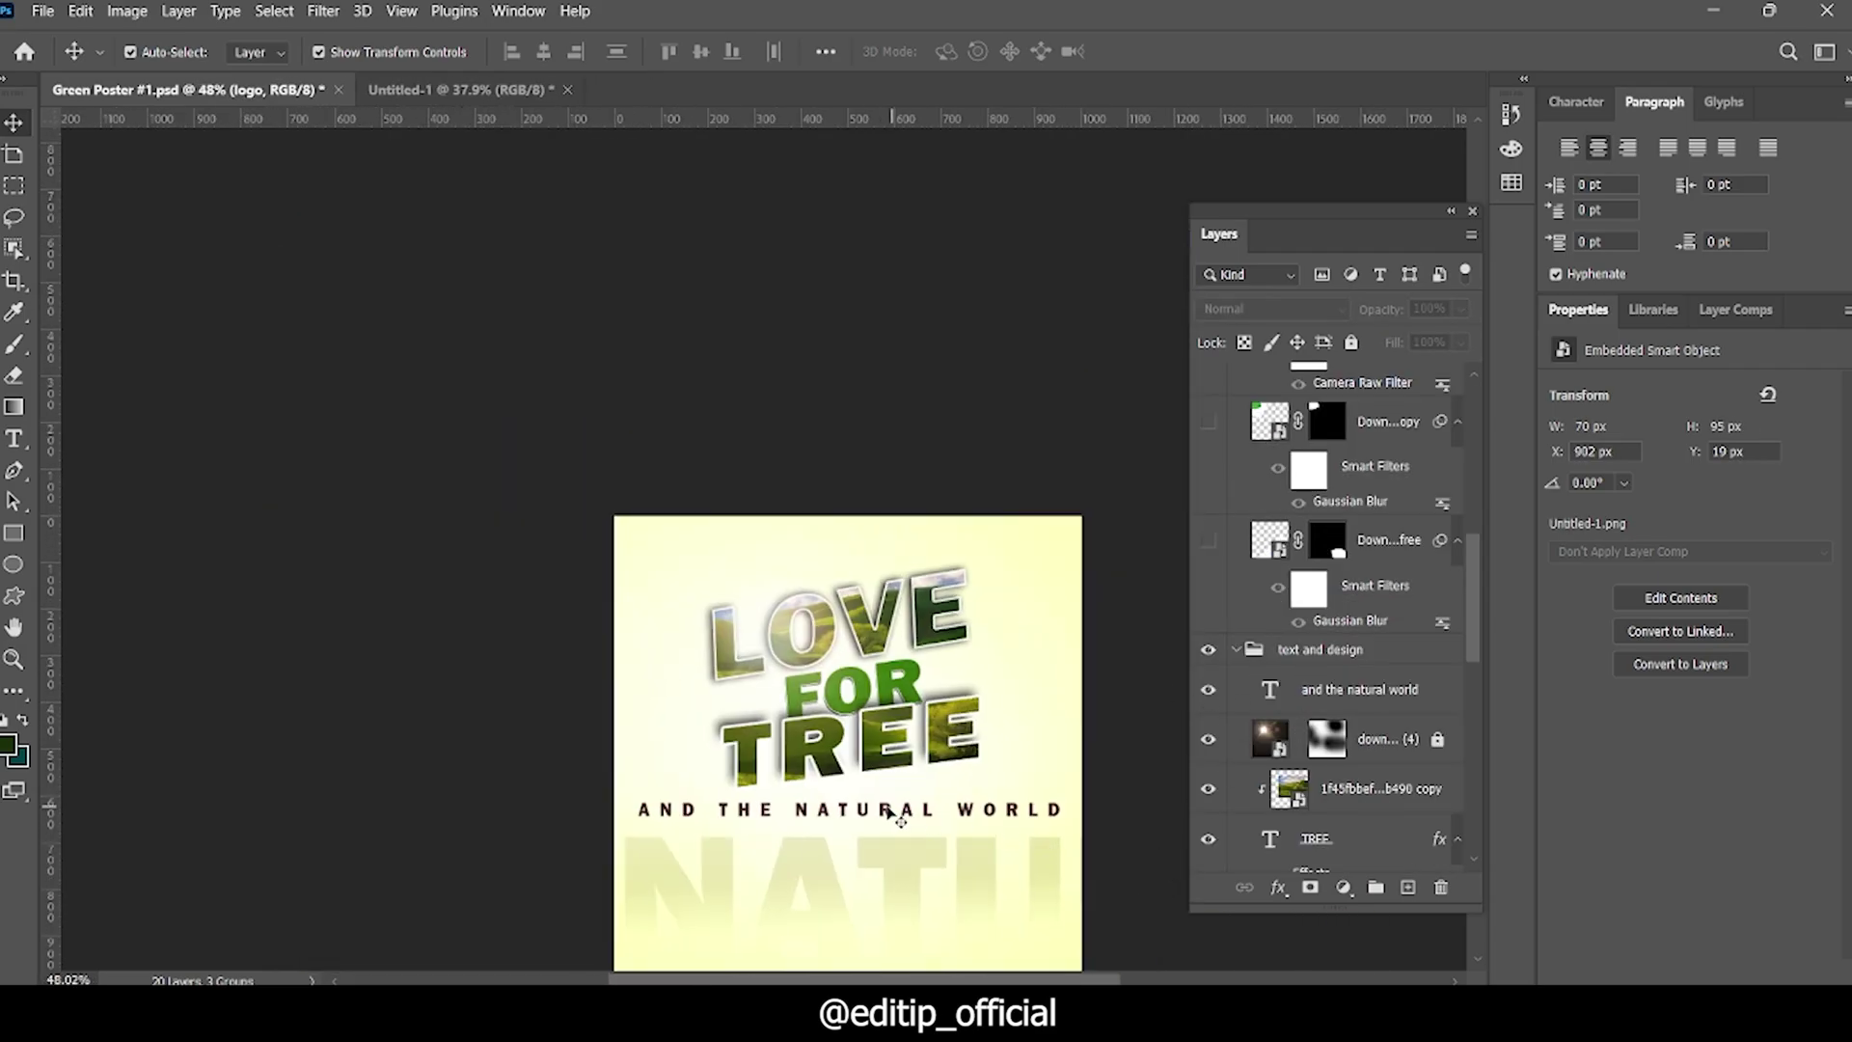
{"action": "left_click", "coordinate": [924, 815]}
{"action": "scroll", "coordinate": [924, 824], "scroll_direction": "up", "scroll_amount": 1}
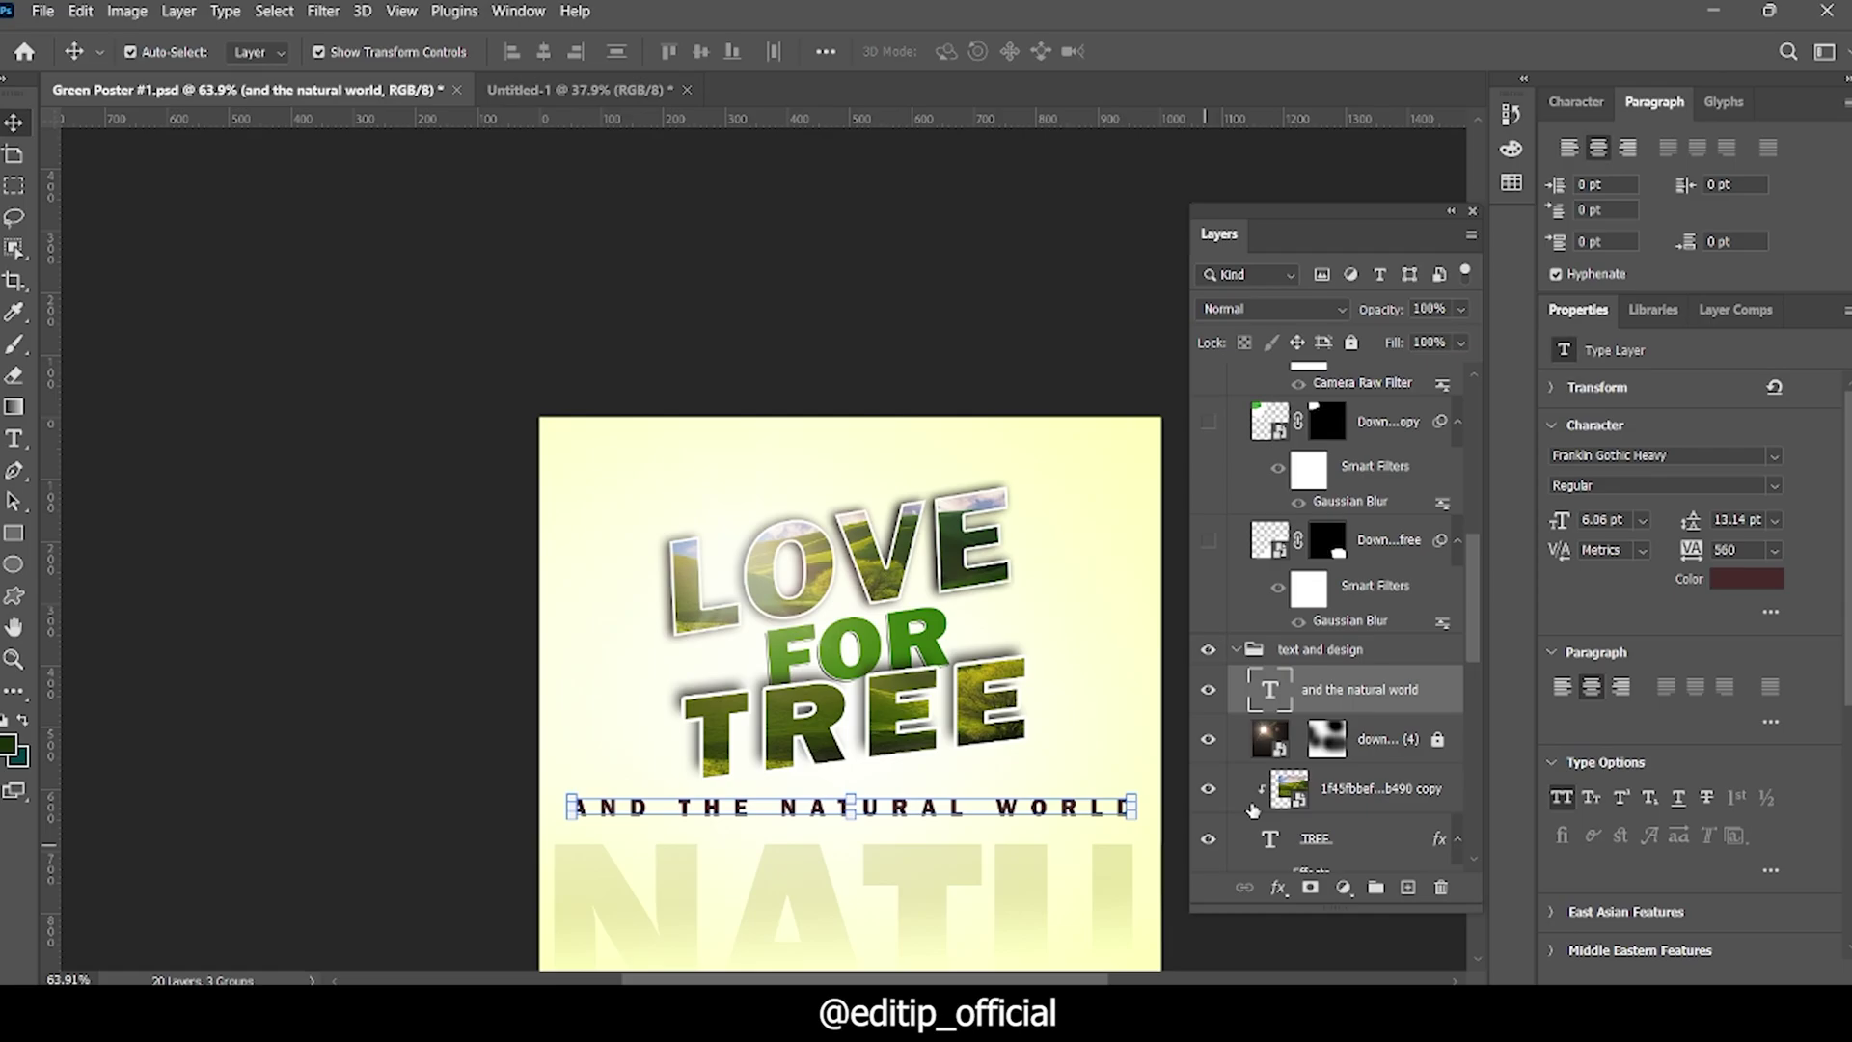
{"action": "scroll", "coordinate": [1027, 830], "scroll_direction": "up", "scroll_amount": 2}
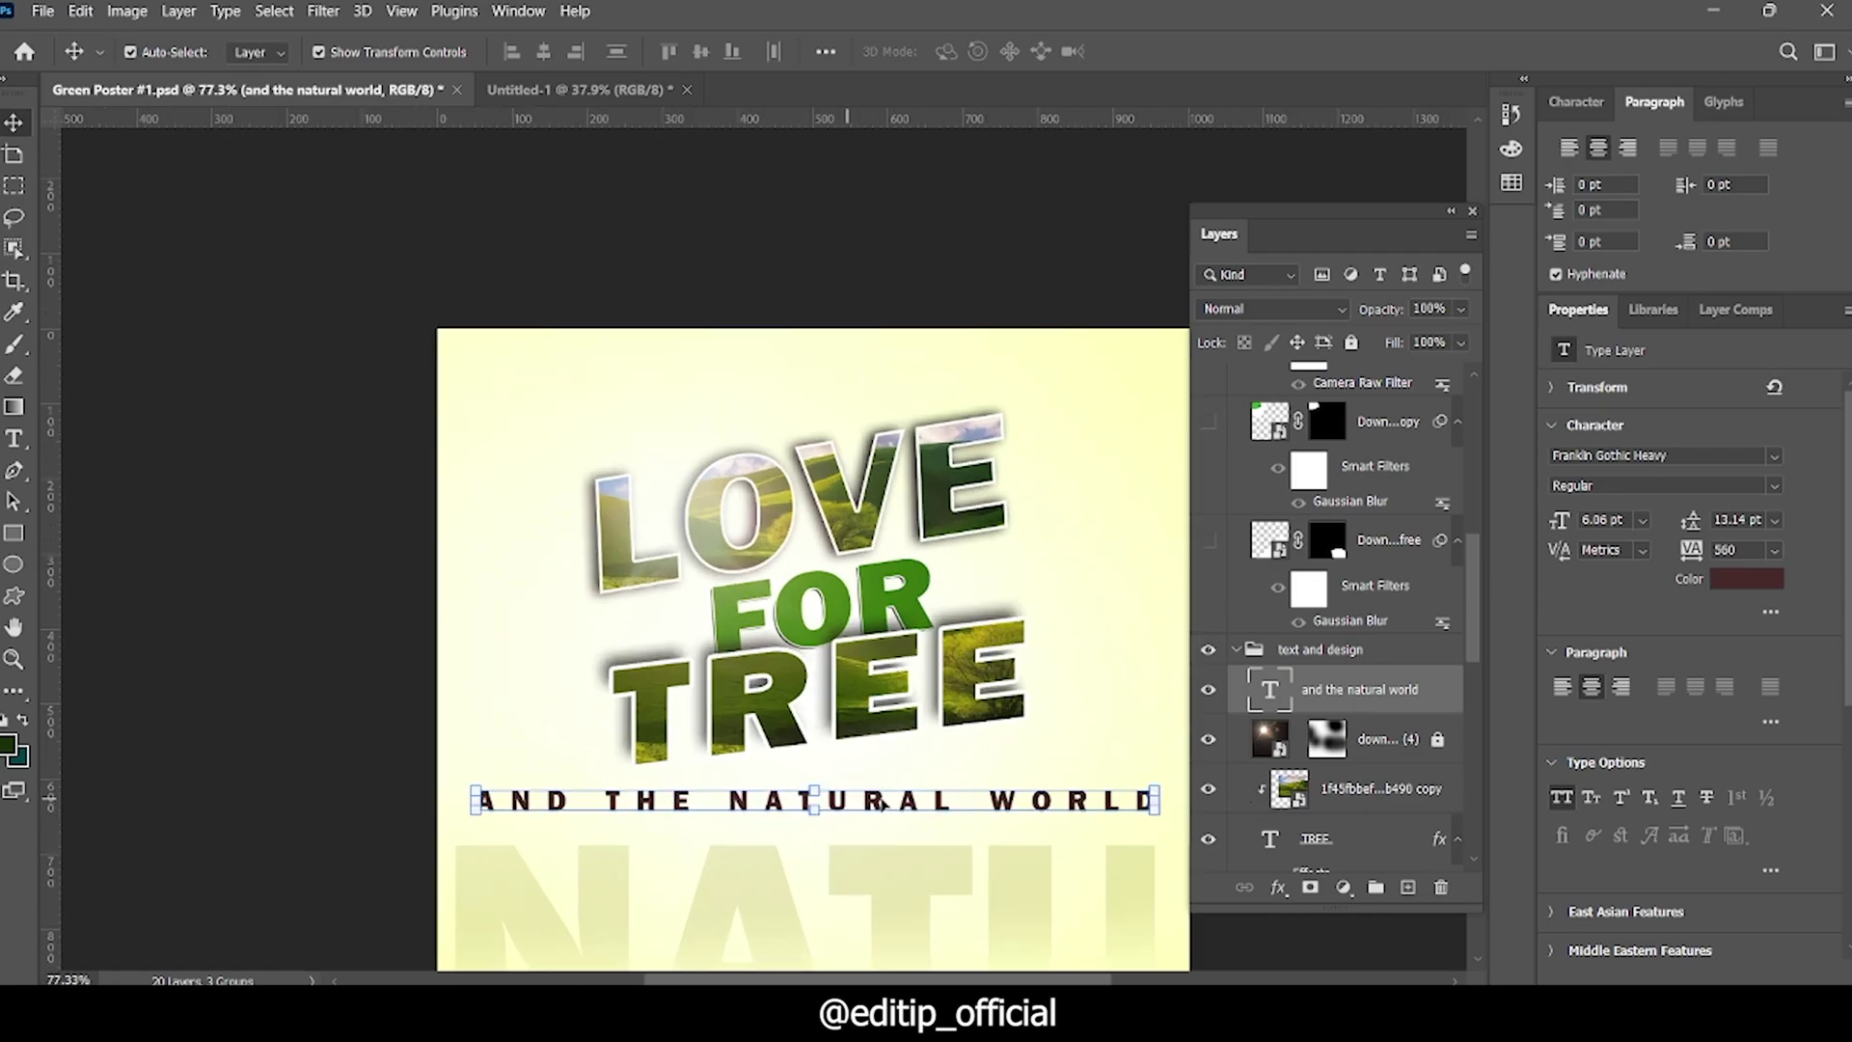
{"action": "left_click", "coordinate": [1749, 579]}
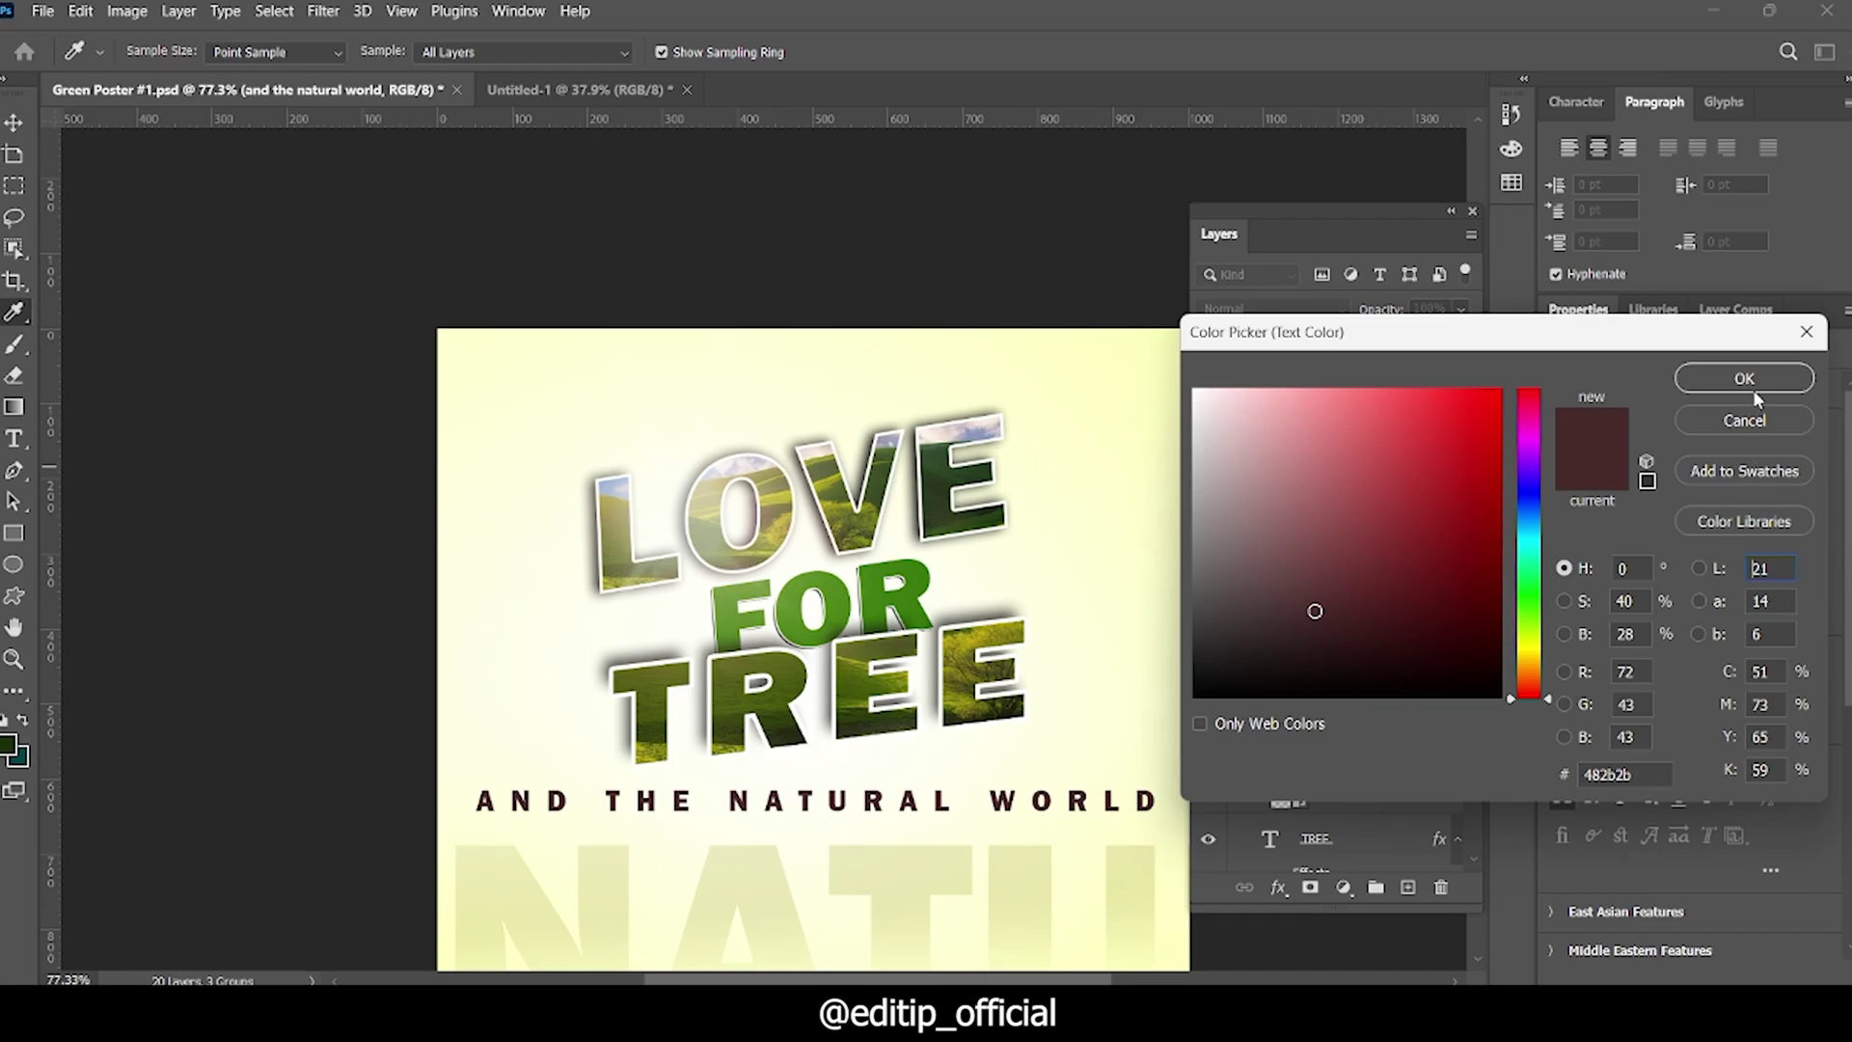
{"action": "left_click", "coordinate": [1746, 379]}
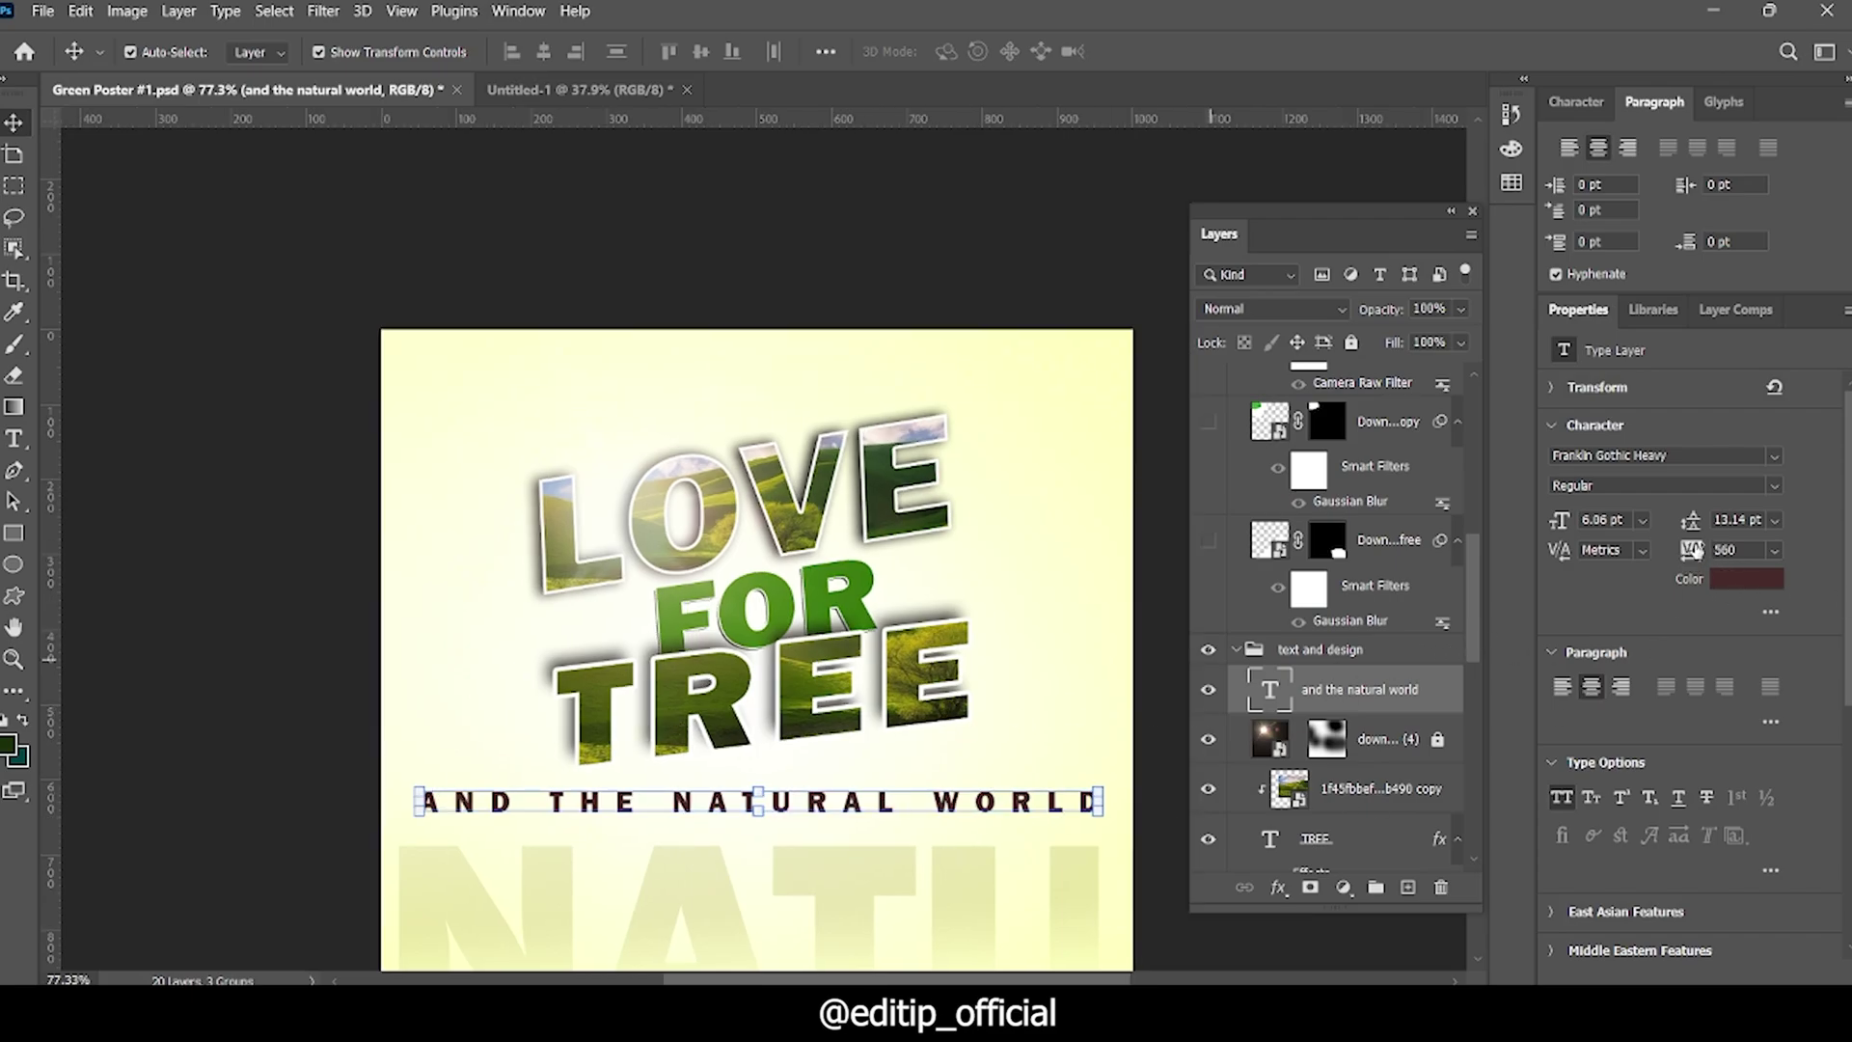
Step: Tighten the tagline's tracking to 600 so it fits the poster width
{"action": "left_click", "coordinate": [1703, 548]}
{"action": "type", "text": "680"}
{"action": "key", "text": "Return"}
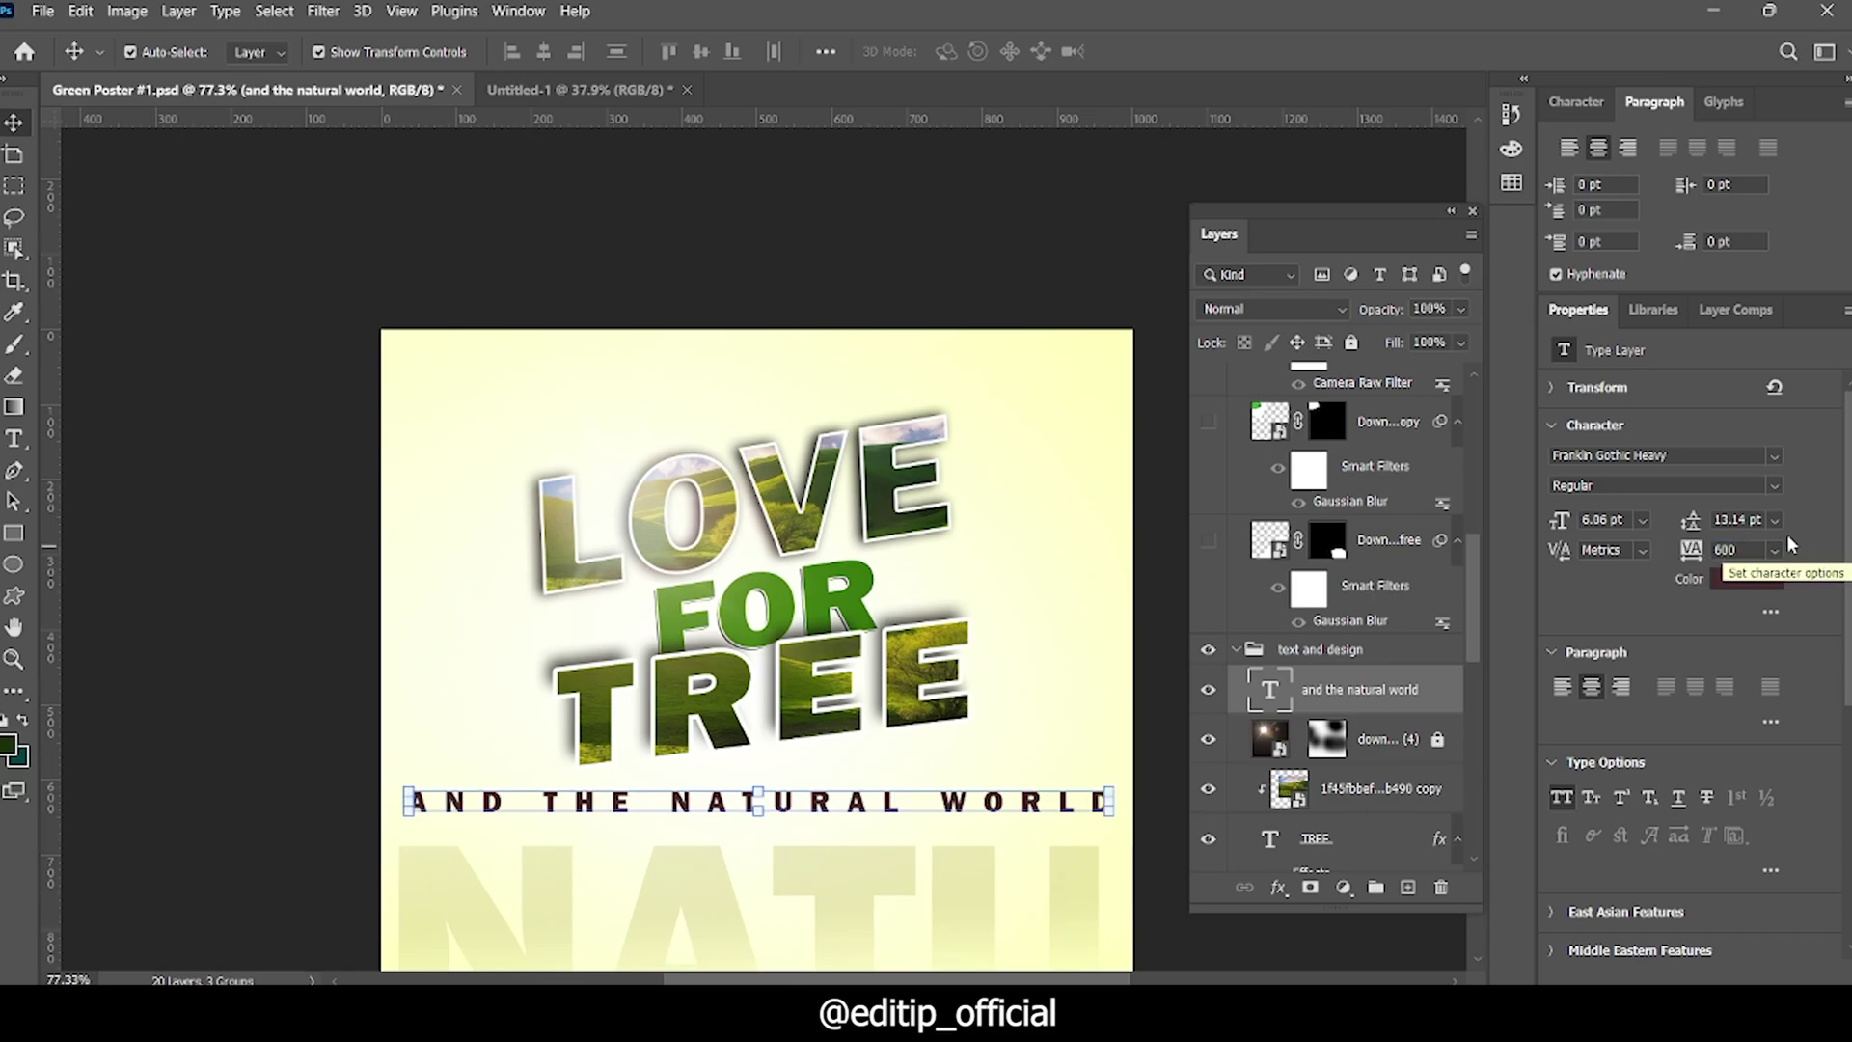
{"action": "mouse_move", "coordinate": [1702, 550]}
{"action": "left_mouse_down"}
{"action": "mouse_move", "coordinate": [1775, 550]}
{"action": "mouse_move", "coordinate": [1627, 557]}
{"action": "left_mouse_up"}
{"action": "left_click", "coordinate": [1753, 550]}
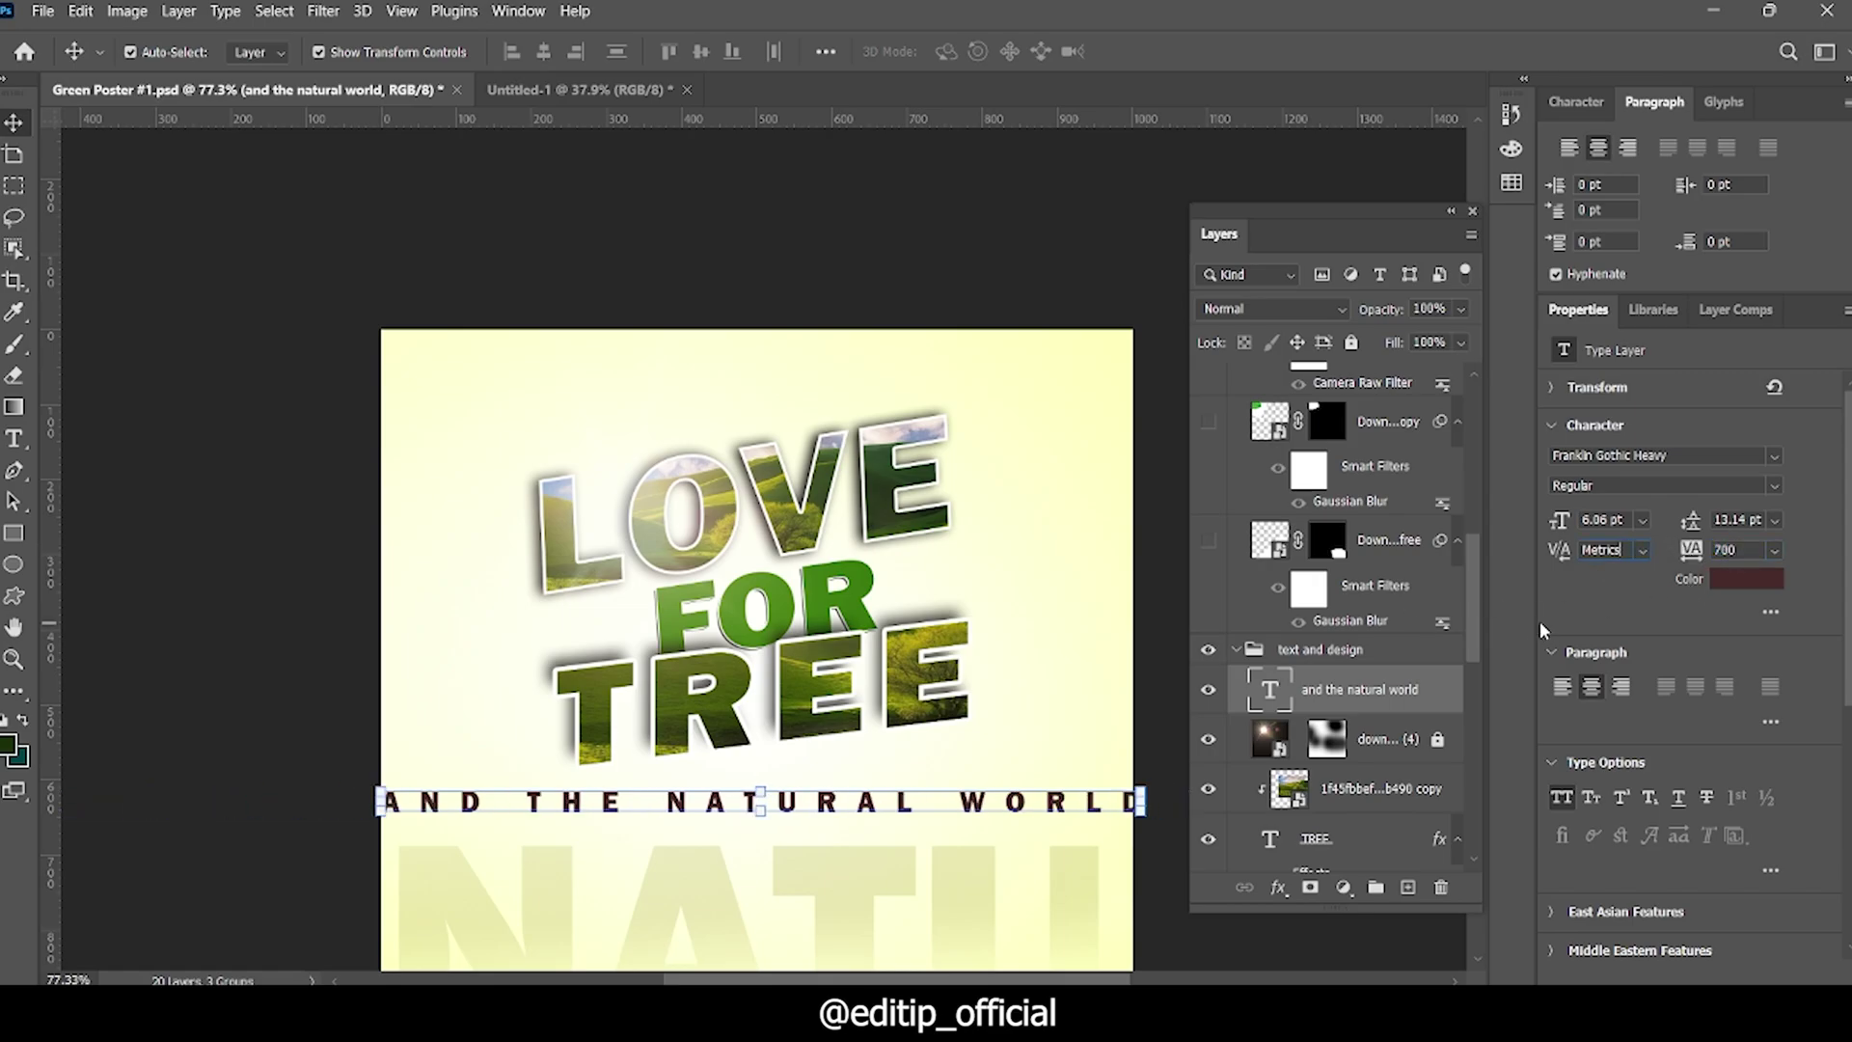
{"action": "key", "text": "ctrl+alt+Left"}
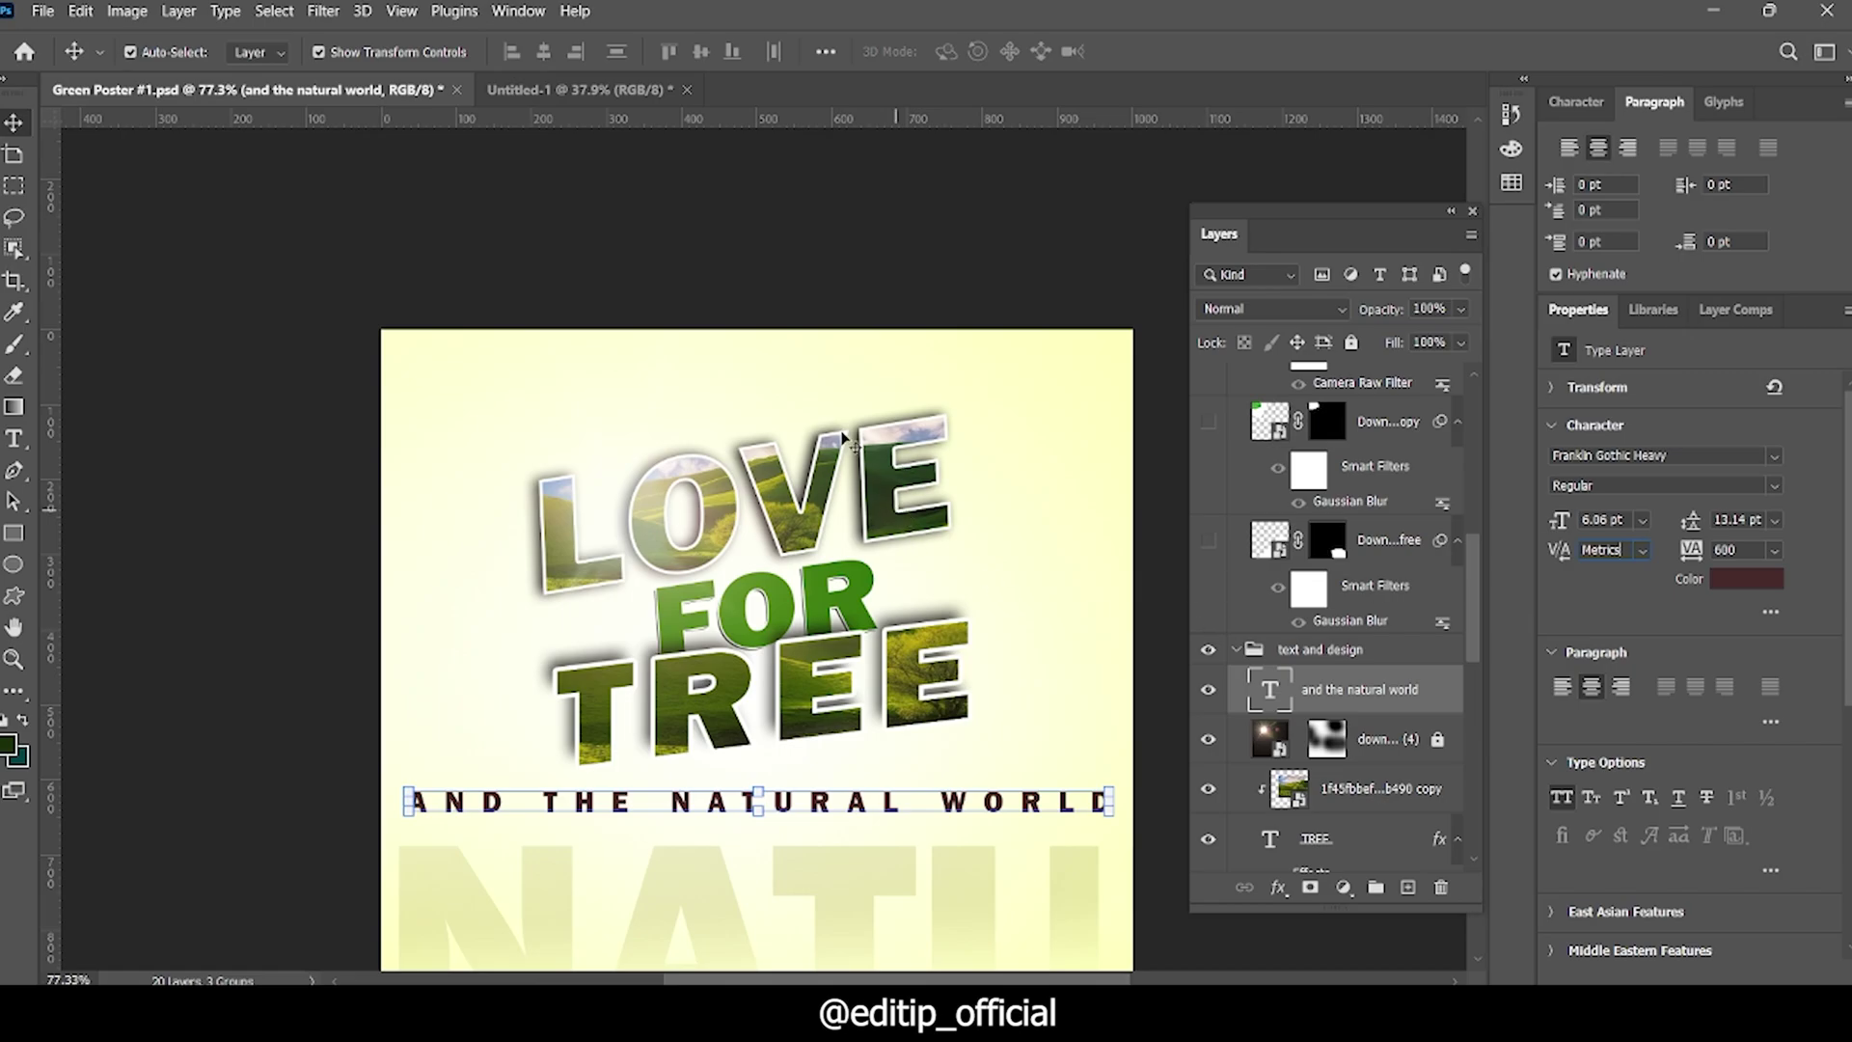
{"action": "left_click", "coordinate": [1084, 542]}
{"action": "scroll", "coordinate": [844, 675], "scroll_direction": "up", "scroll_amount": 2}
{"action": "scroll", "coordinate": [753, 827], "scroll_direction": "up", "scroll_amount": 1}
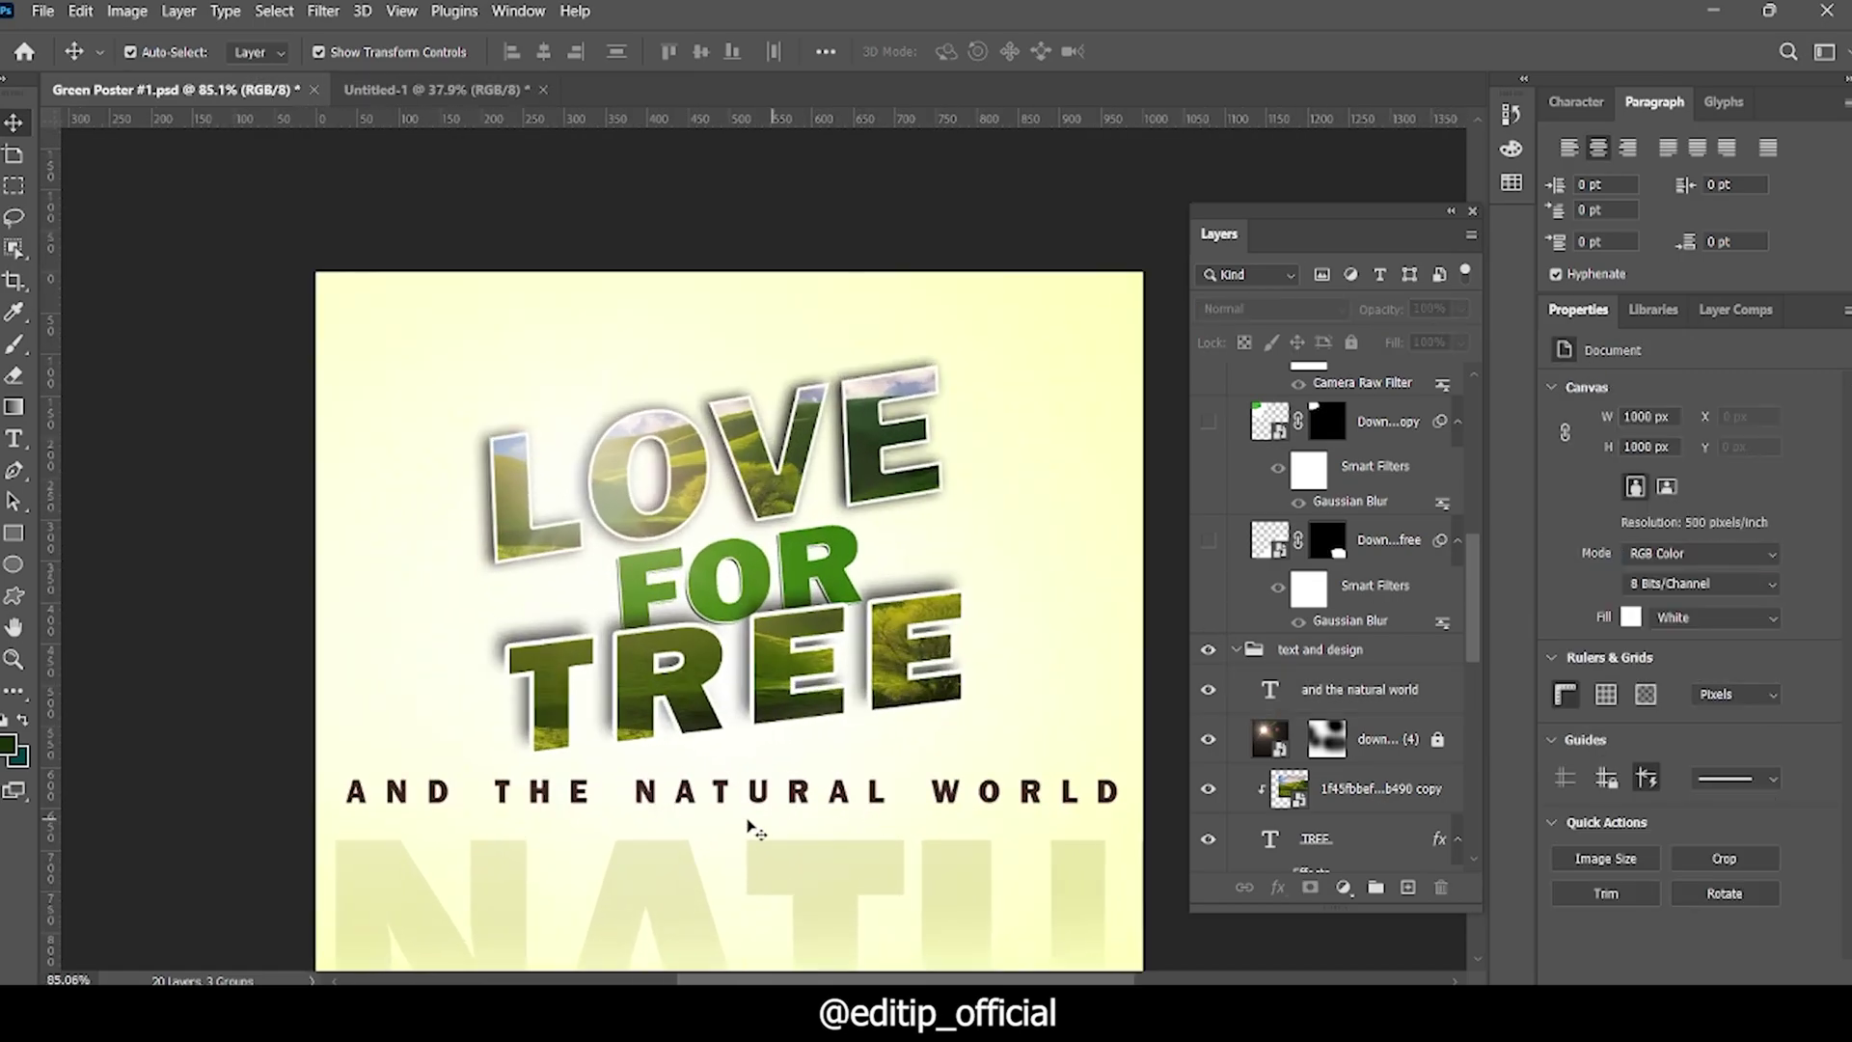
{"action": "left_click", "coordinate": [771, 795]}
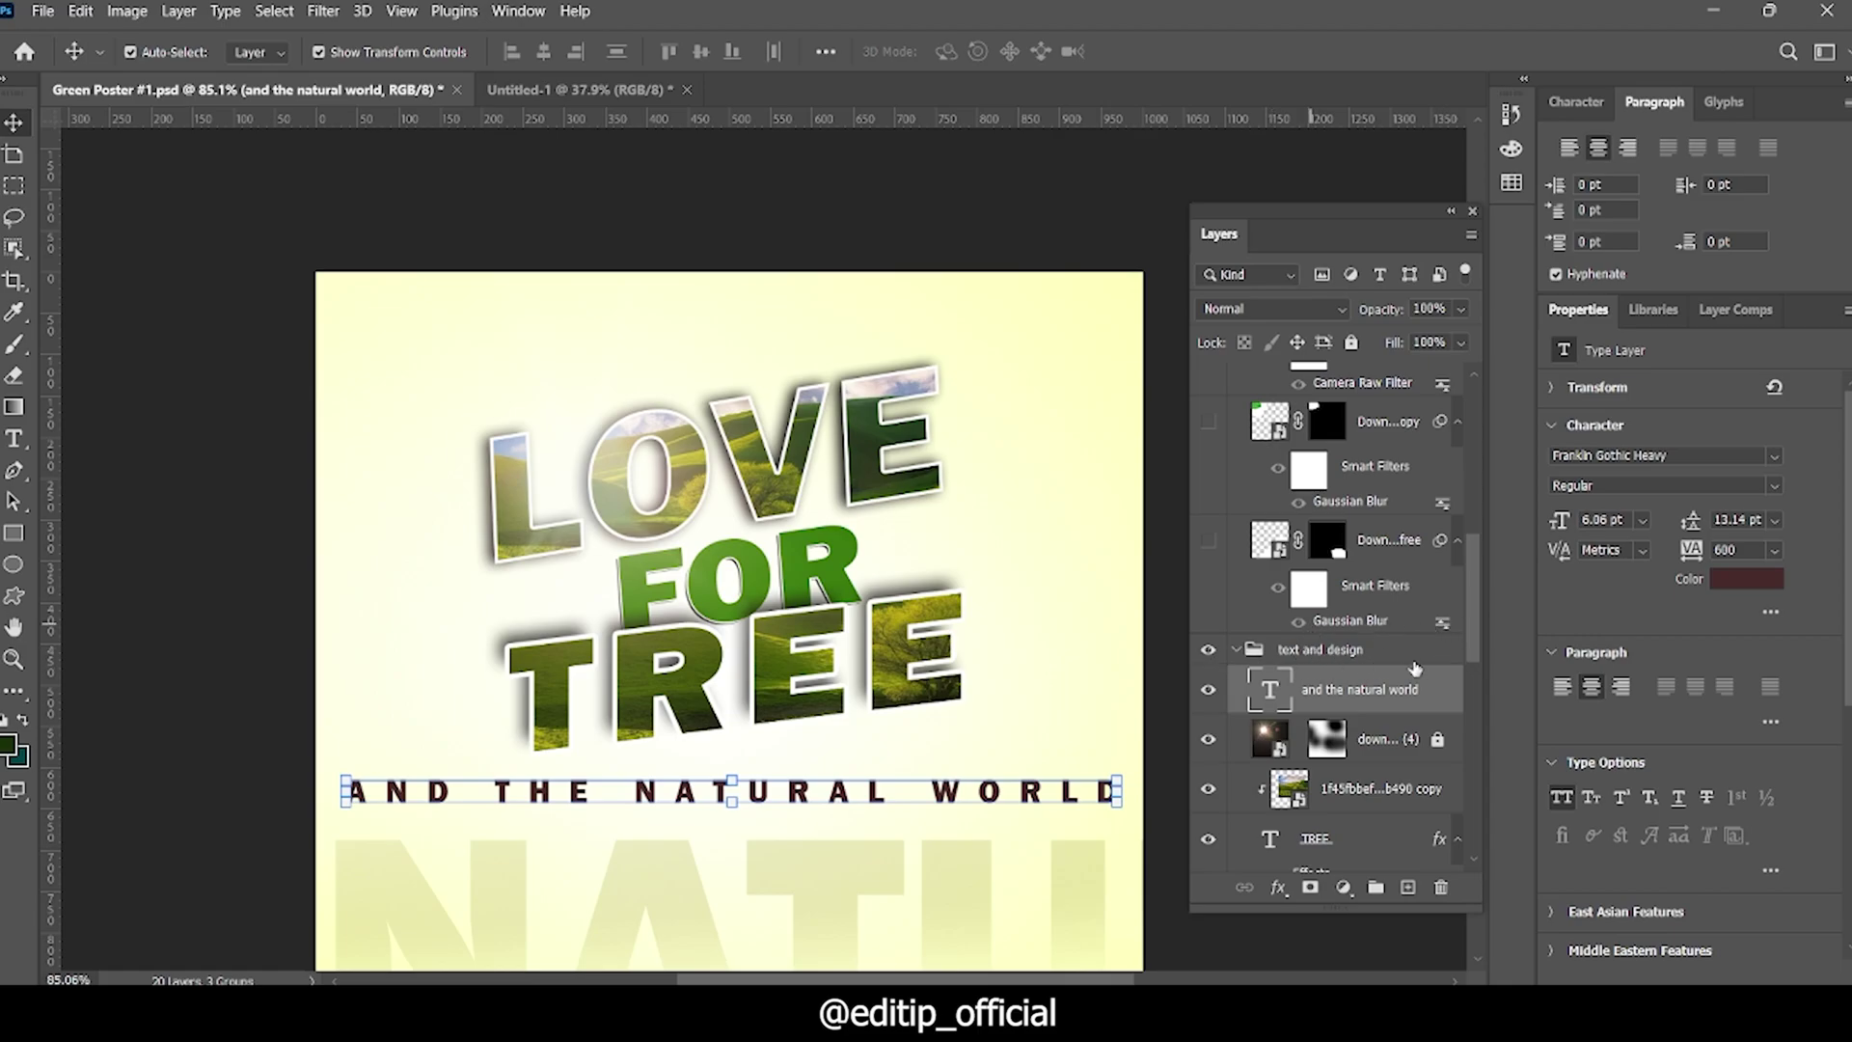
Step: Show the green leaf in the poster's bottom-right corner
{"action": "left_click", "coordinate": [1208, 542]}
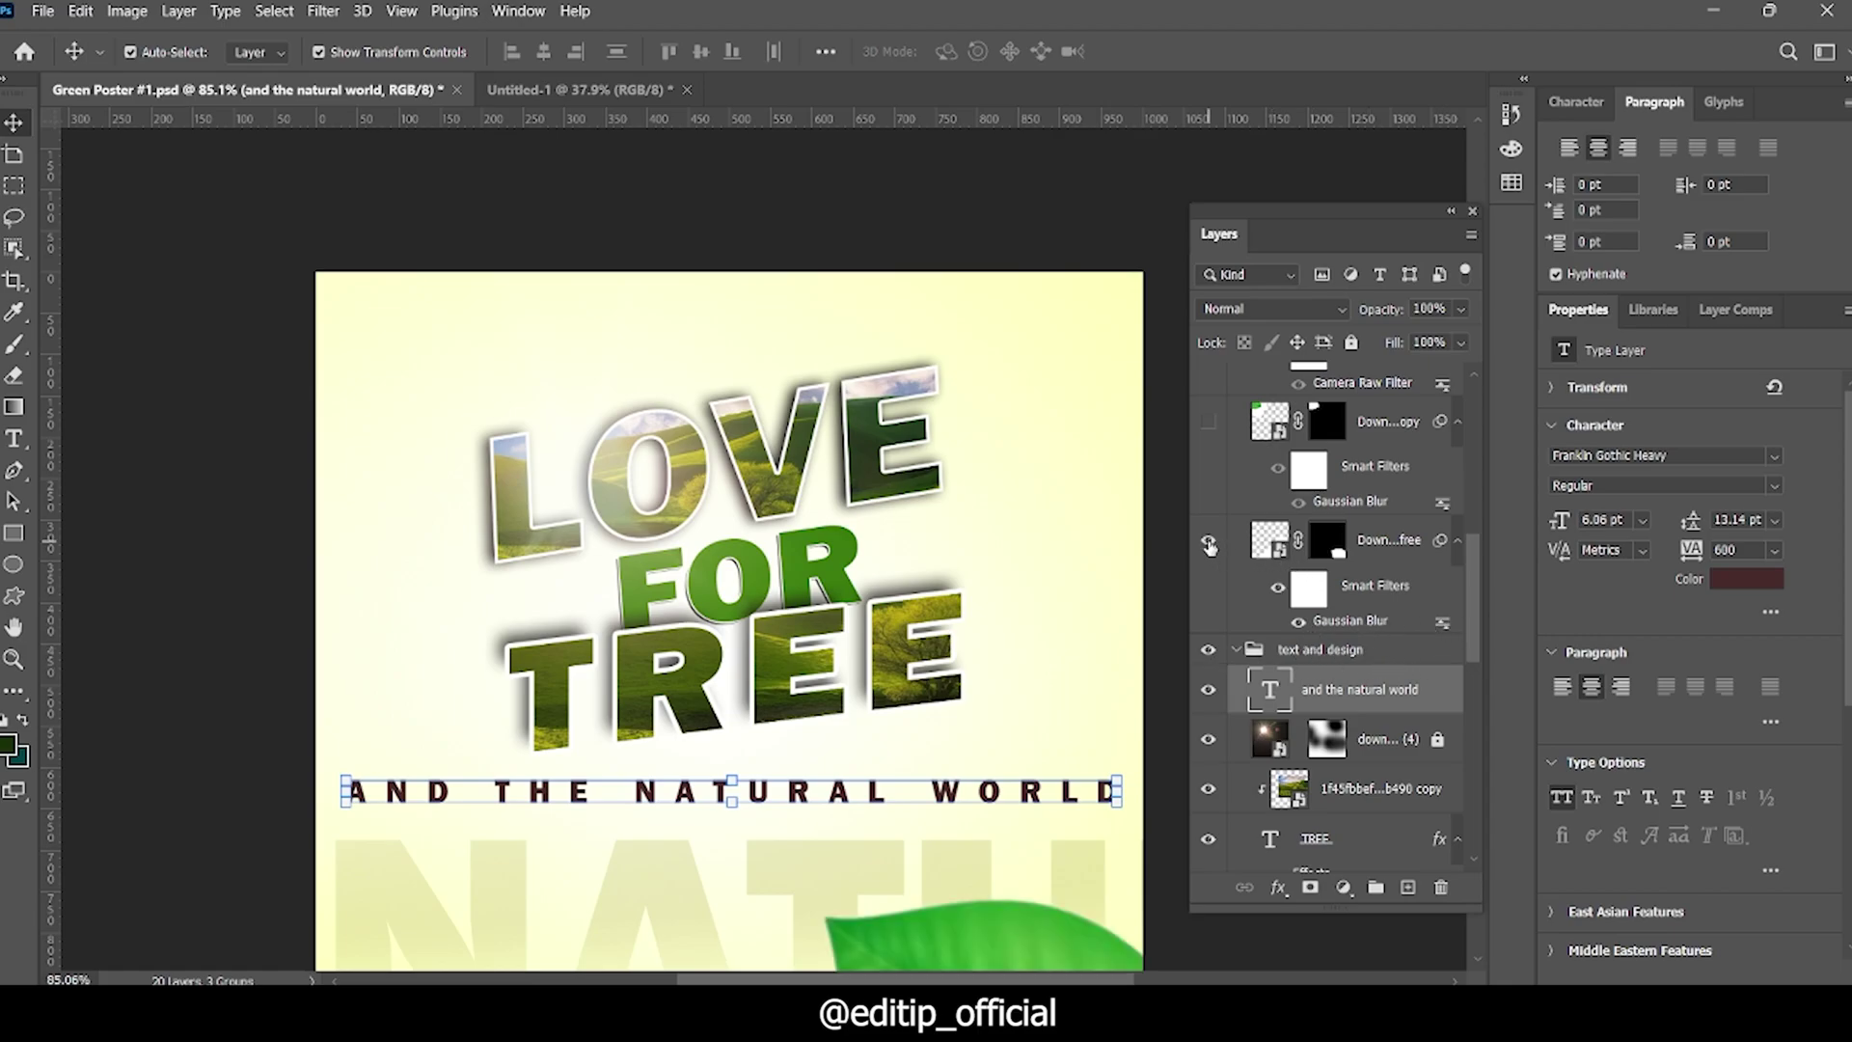
{"action": "scroll", "coordinate": [1068, 594], "scroll_direction": "down", "scroll_amount": 3}
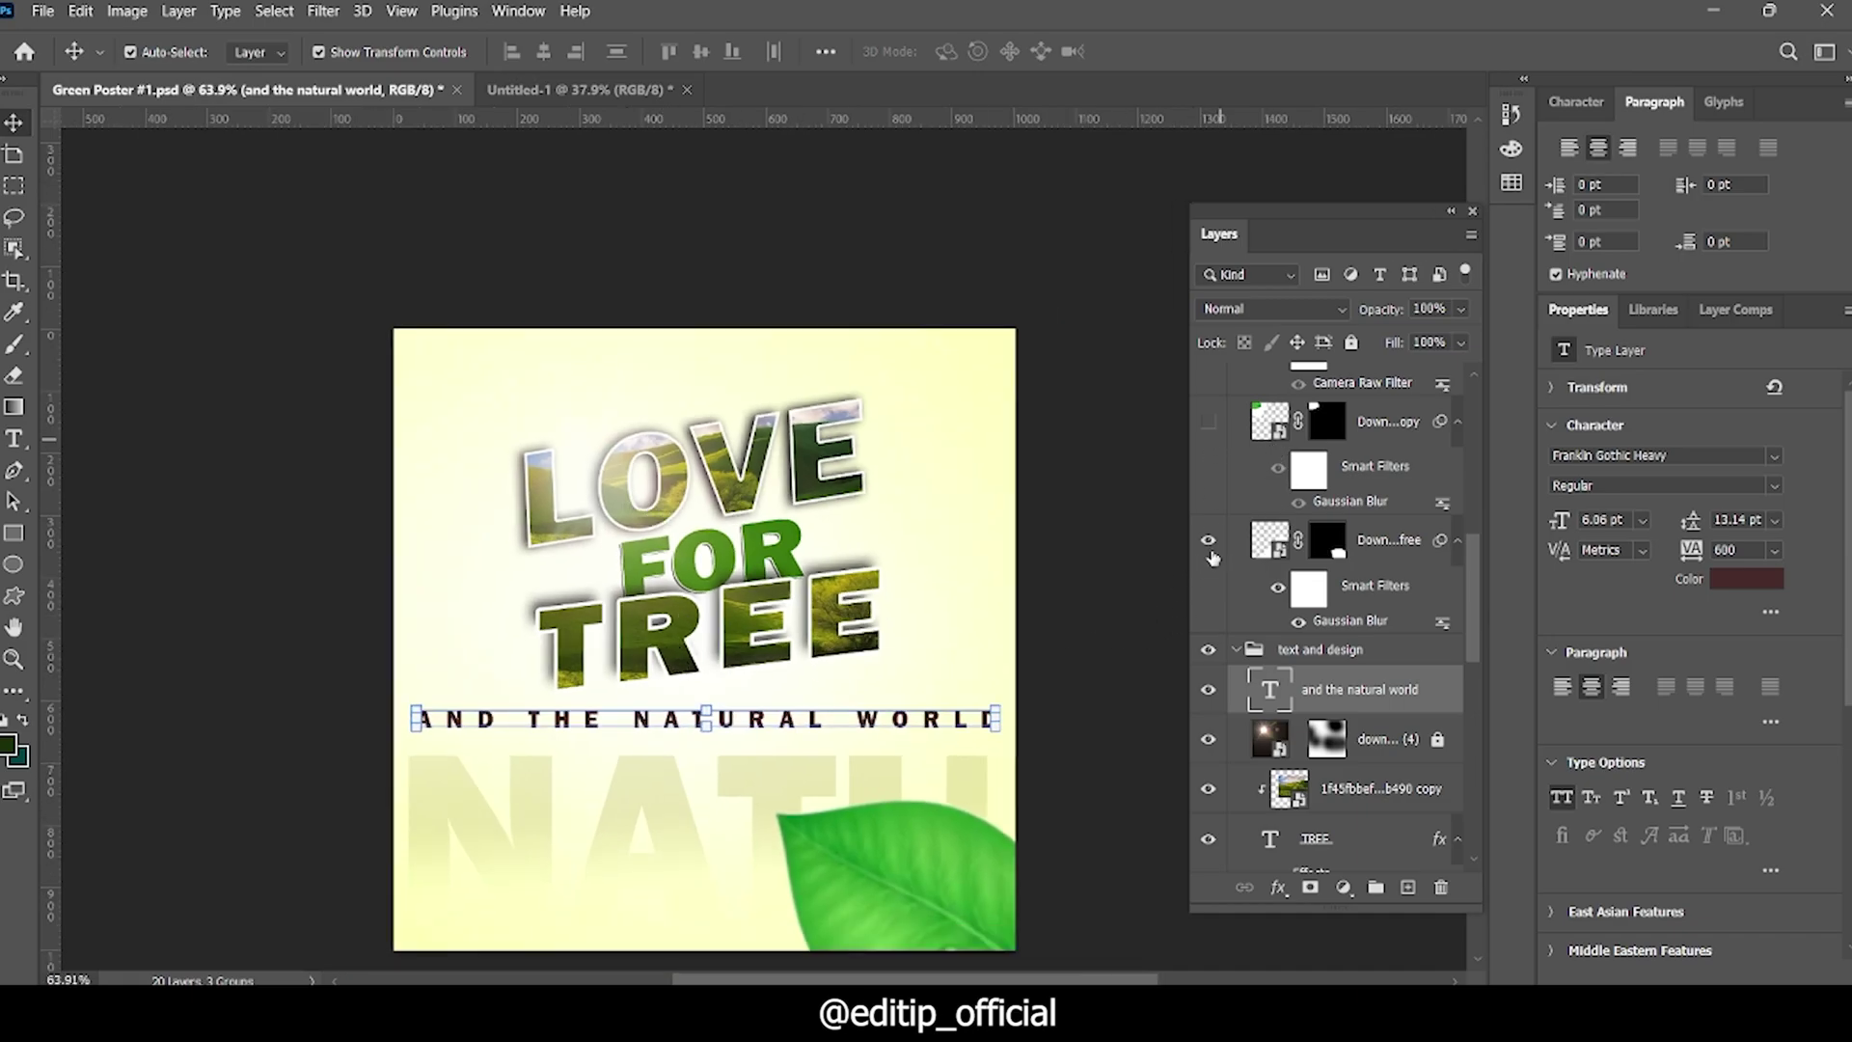
{"action": "scroll", "coordinate": [1254, 714], "scroll_direction": "down", "scroll_amount": 1}
{"action": "scroll", "coordinate": [1356, 590], "scroll_direction": "up", "scroll_amount": 2}
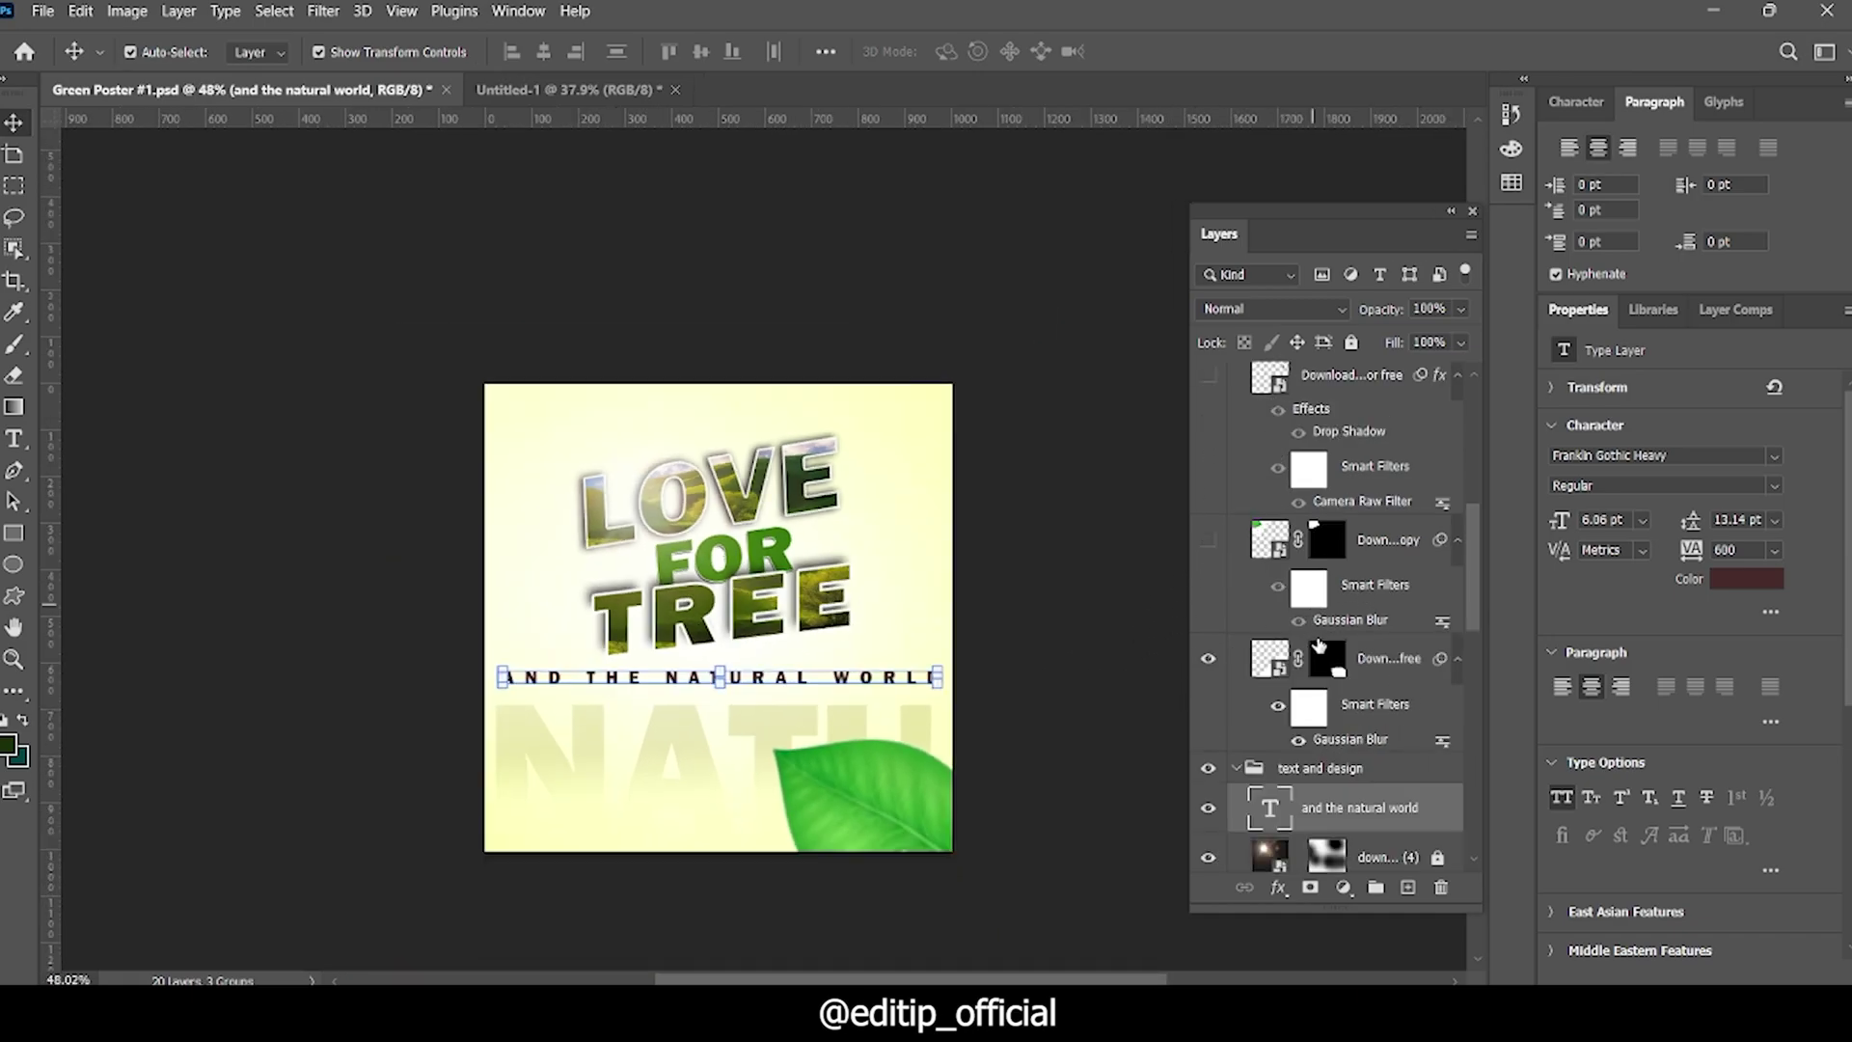
{"action": "left_click_drag", "start_coordinate": [964, 757], "coordinate": [849, 752]}
{"action": "left_click", "coordinate": [849, 753]}
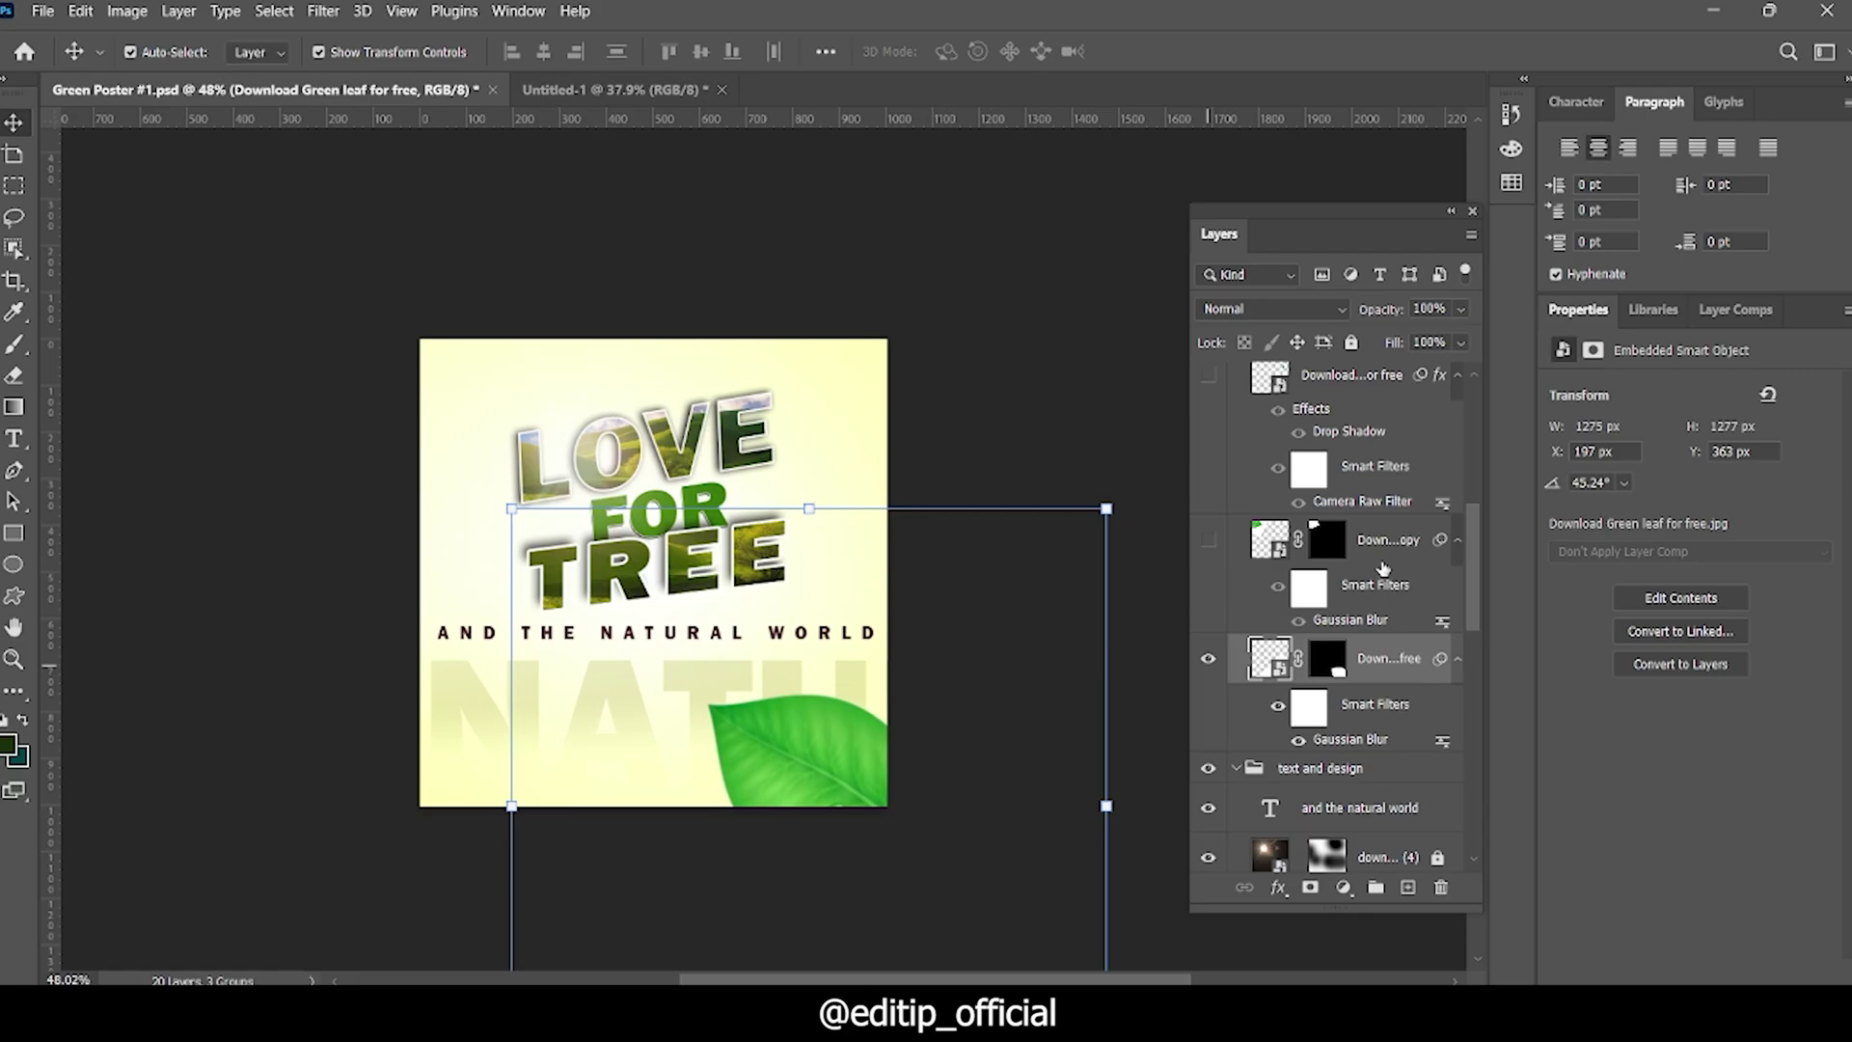
{"action": "left_click", "coordinate": [270, 666]}
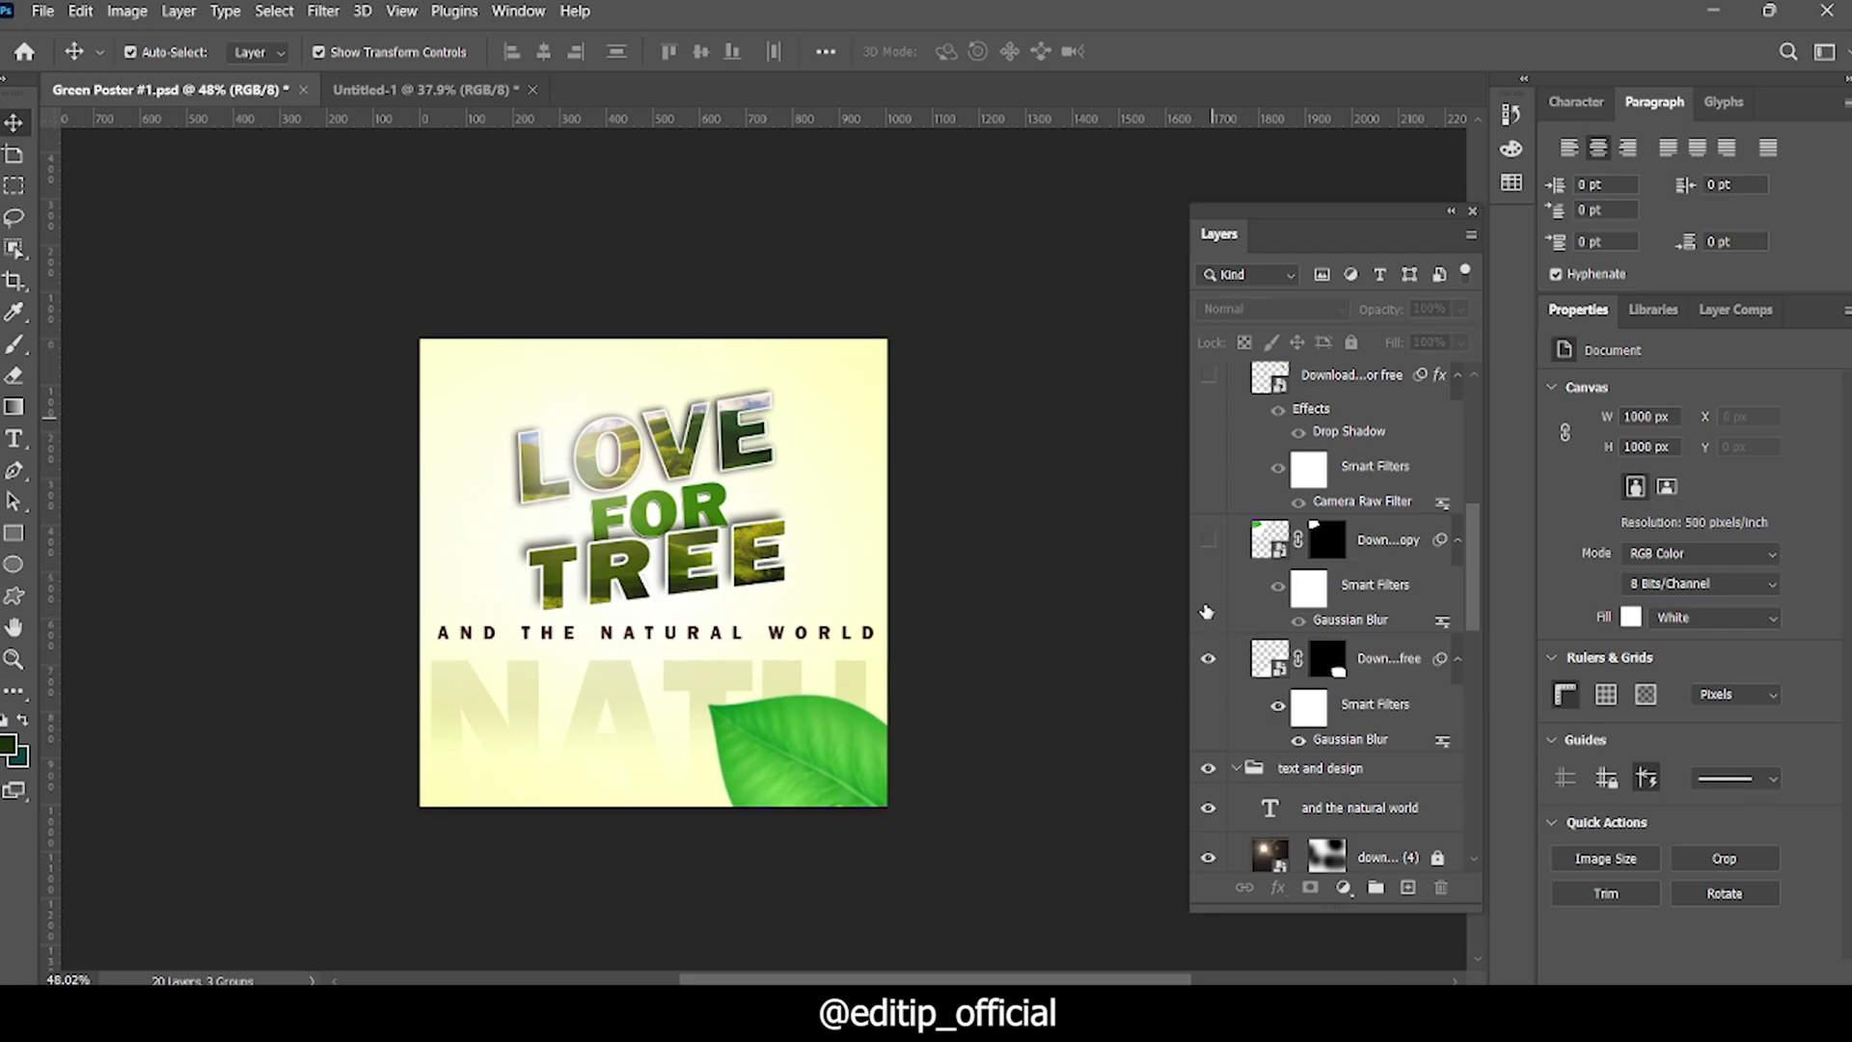
Step: Show the top-left leaf, then drag another green leaf image in from Downloads
{"action": "left_click", "coordinate": [1223, 542]}
{"action": "scroll", "coordinate": [1013, 569], "scroll_direction": "up", "scroll_amount": 1}
{"action": "scroll", "coordinate": [1341, 541], "scroll_direction": "up", "scroll_amount": 3}
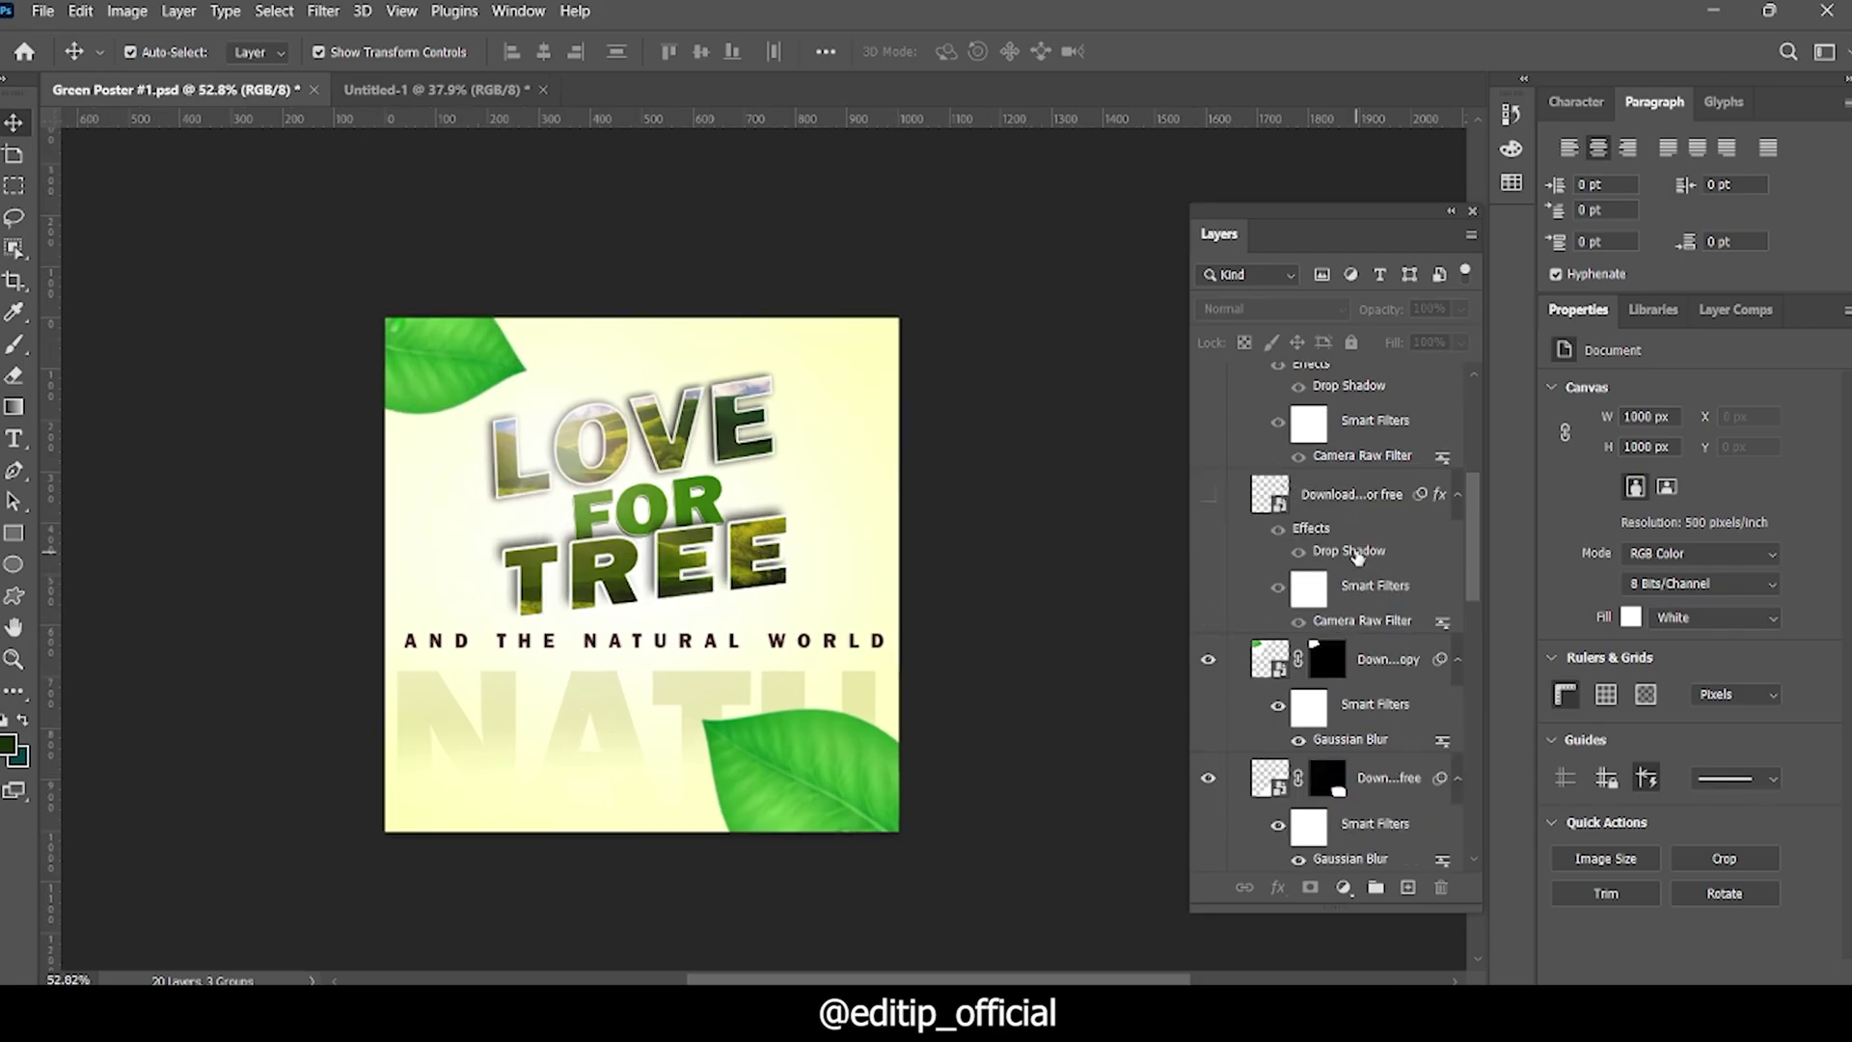
{"action": "left_click", "coordinate": [859, 783]}
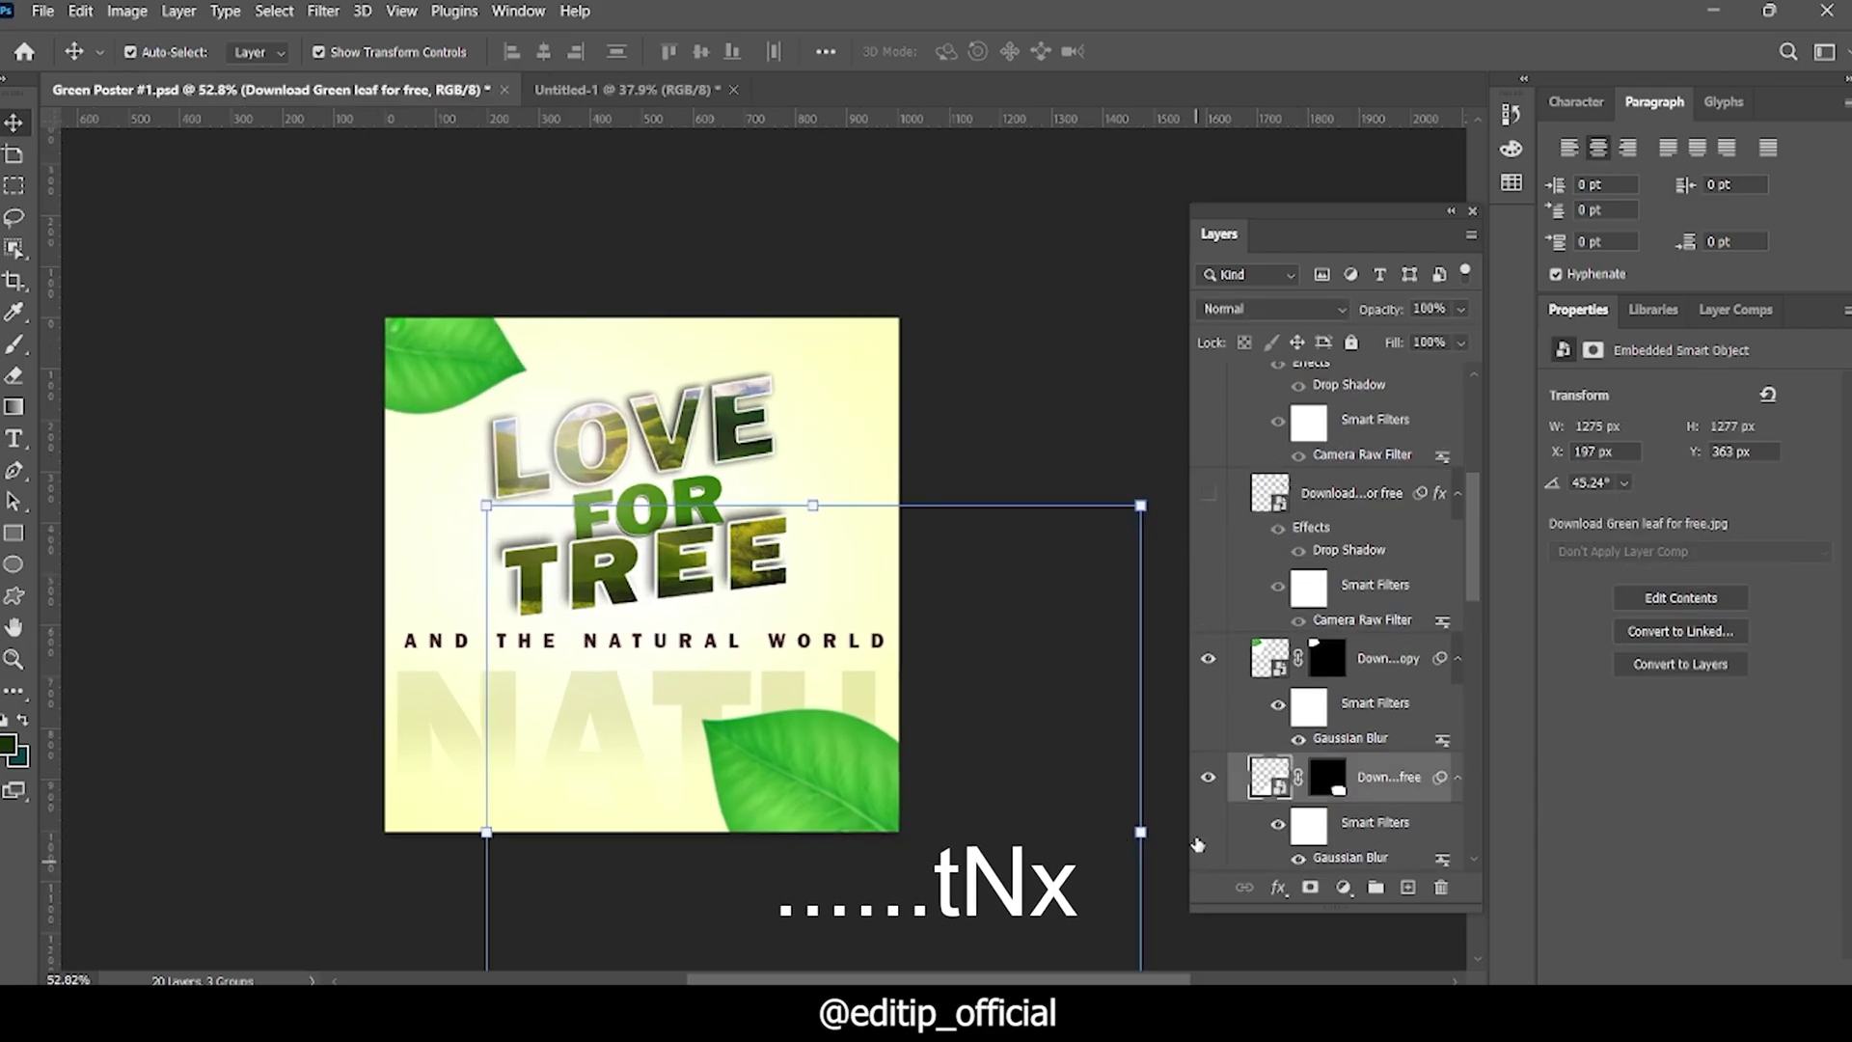
{"action": "left_click", "coordinate": [1177, 386]}
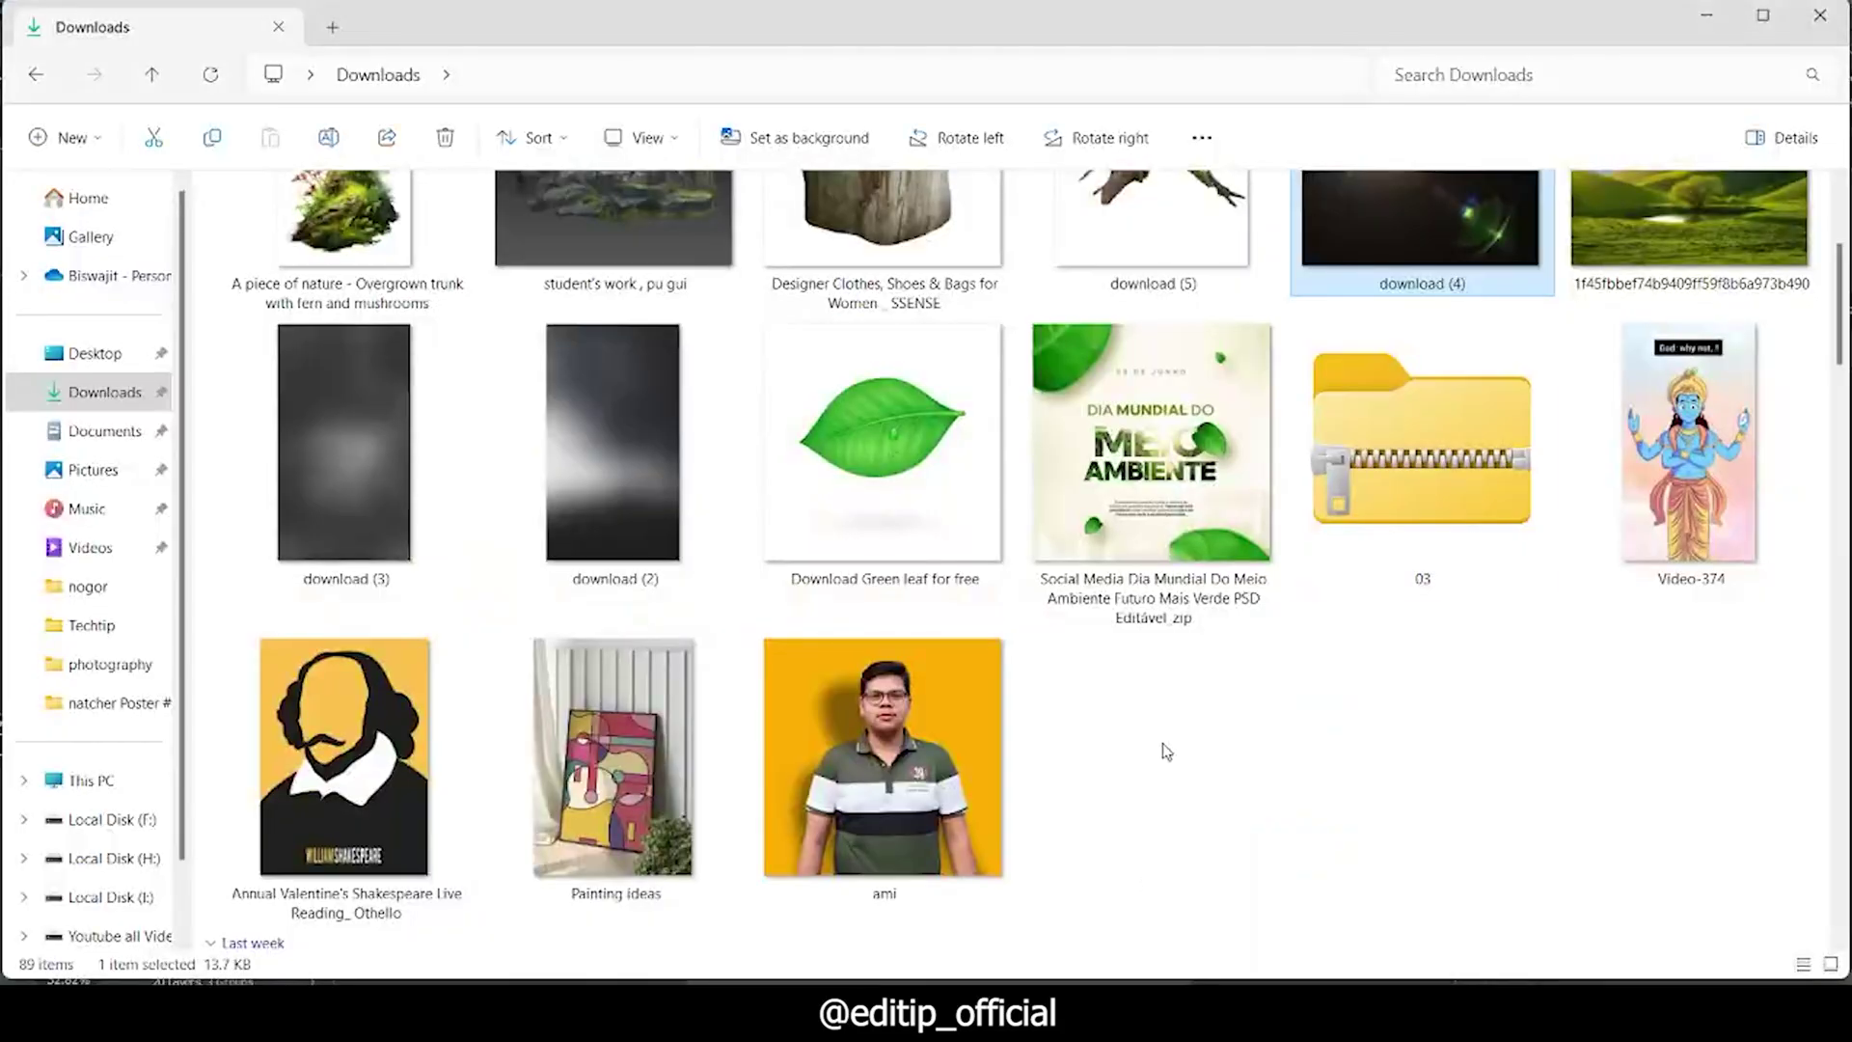
{"action": "mouse_move", "coordinate": [883, 290]}
{"action": "left_mouse_down"}
{"action": "mouse_move", "coordinate": [1117, 956]}
{"action": "mouse_move", "coordinate": [641, 574]}
{"action": "left_mouse_up"}
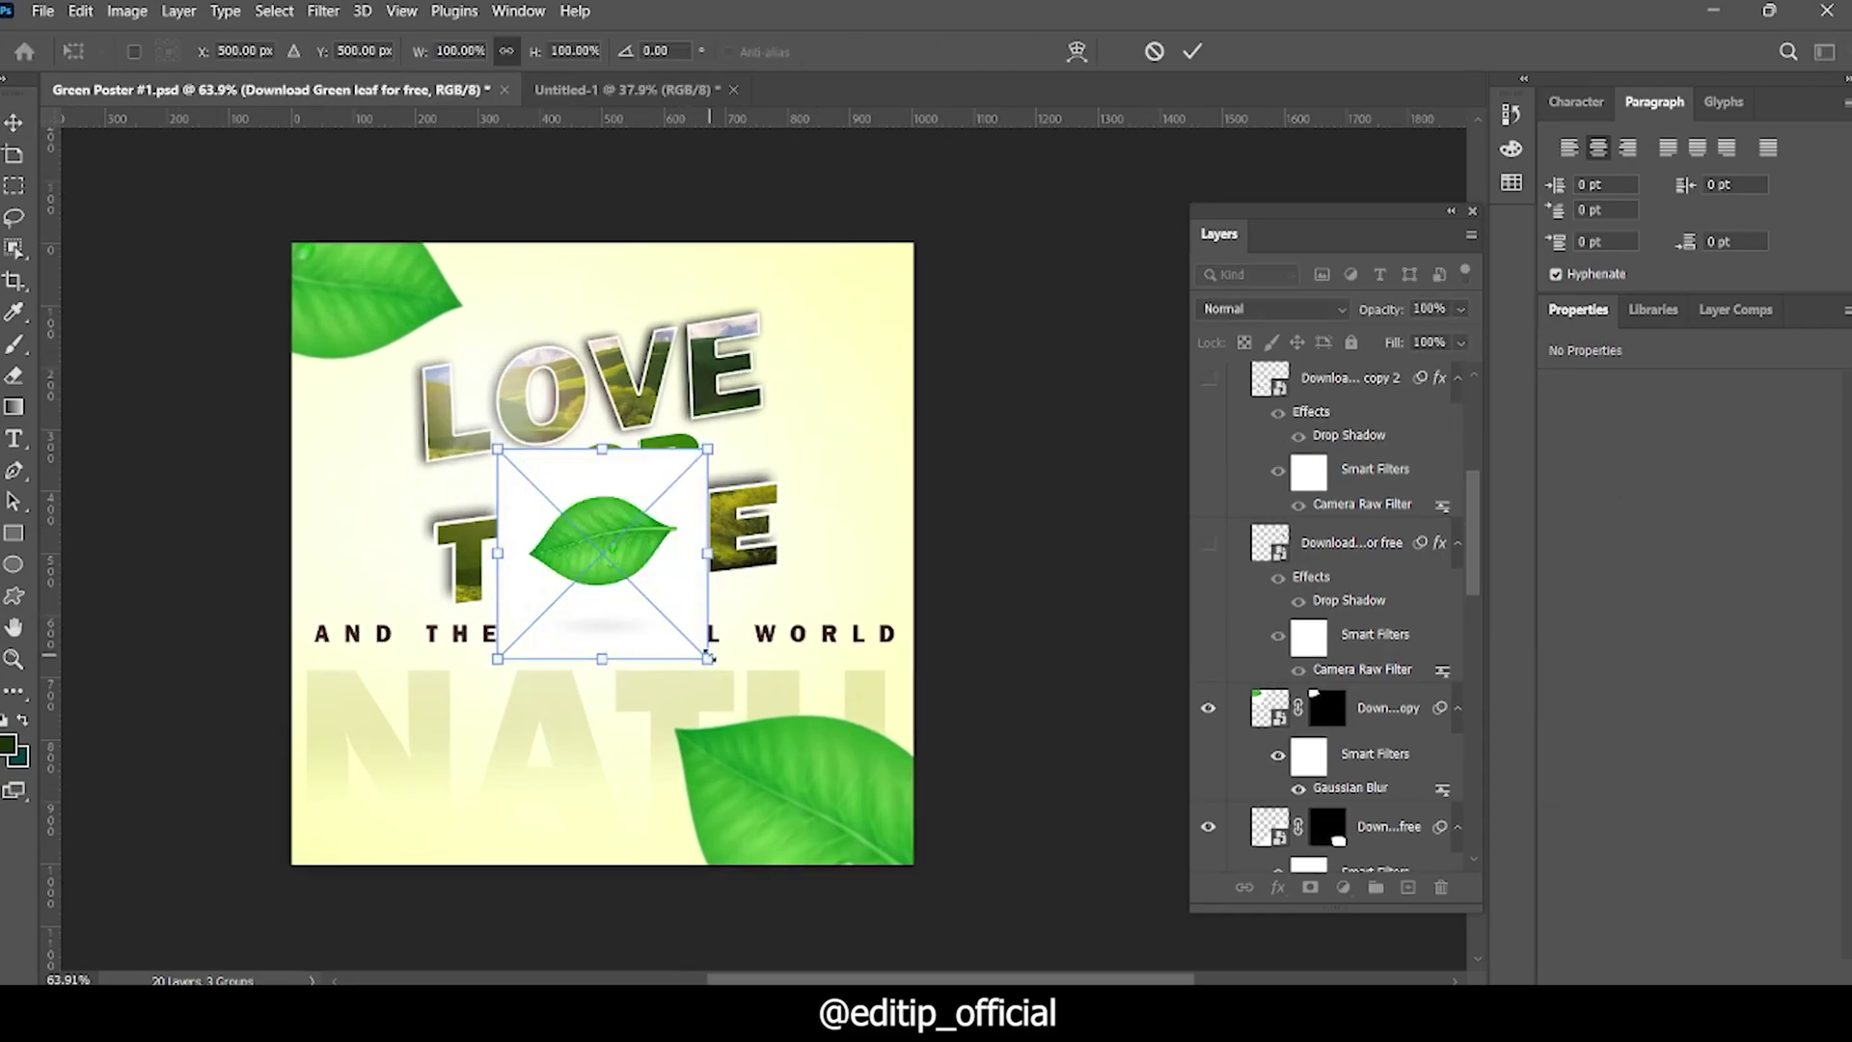
{"action": "left_click", "coordinate": [1192, 51]}
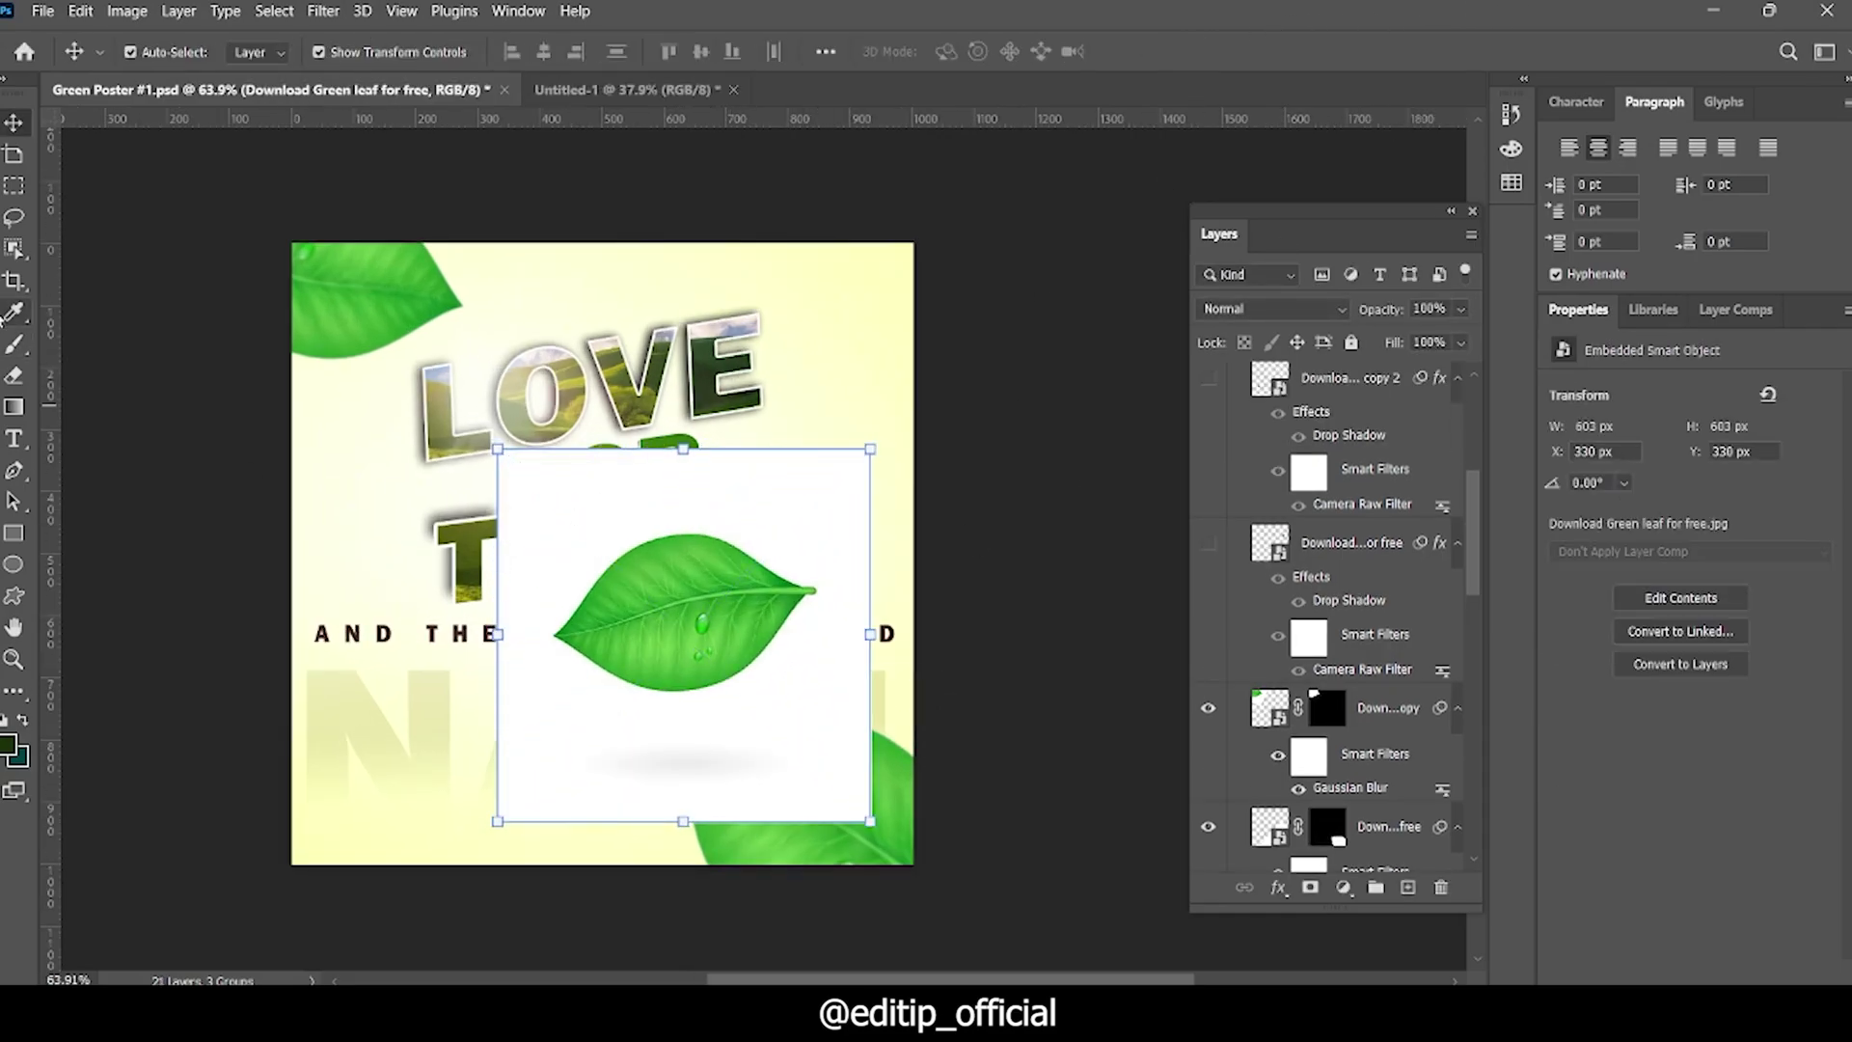
{"action": "left_click", "coordinate": [14, 249]}
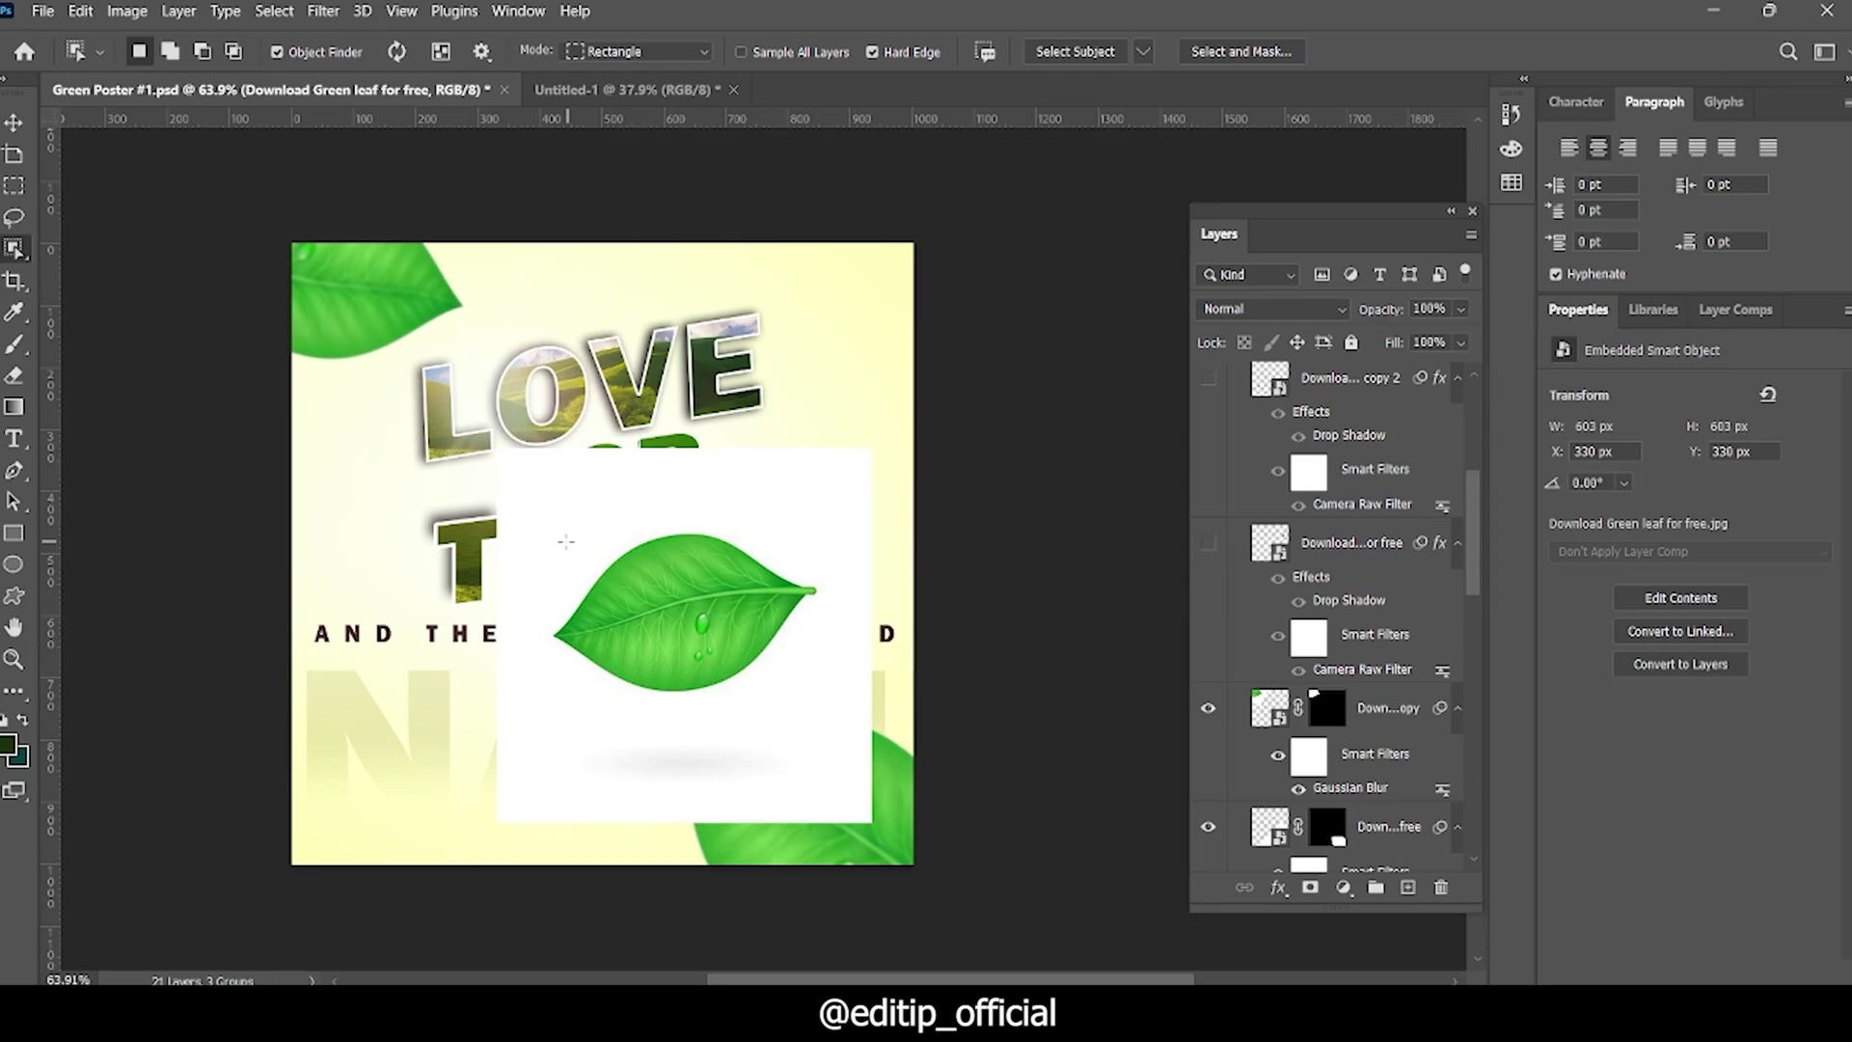
{"action": "left_click_drag", "start_coordinate": [541, 522], "coordinate": [828, 757]}
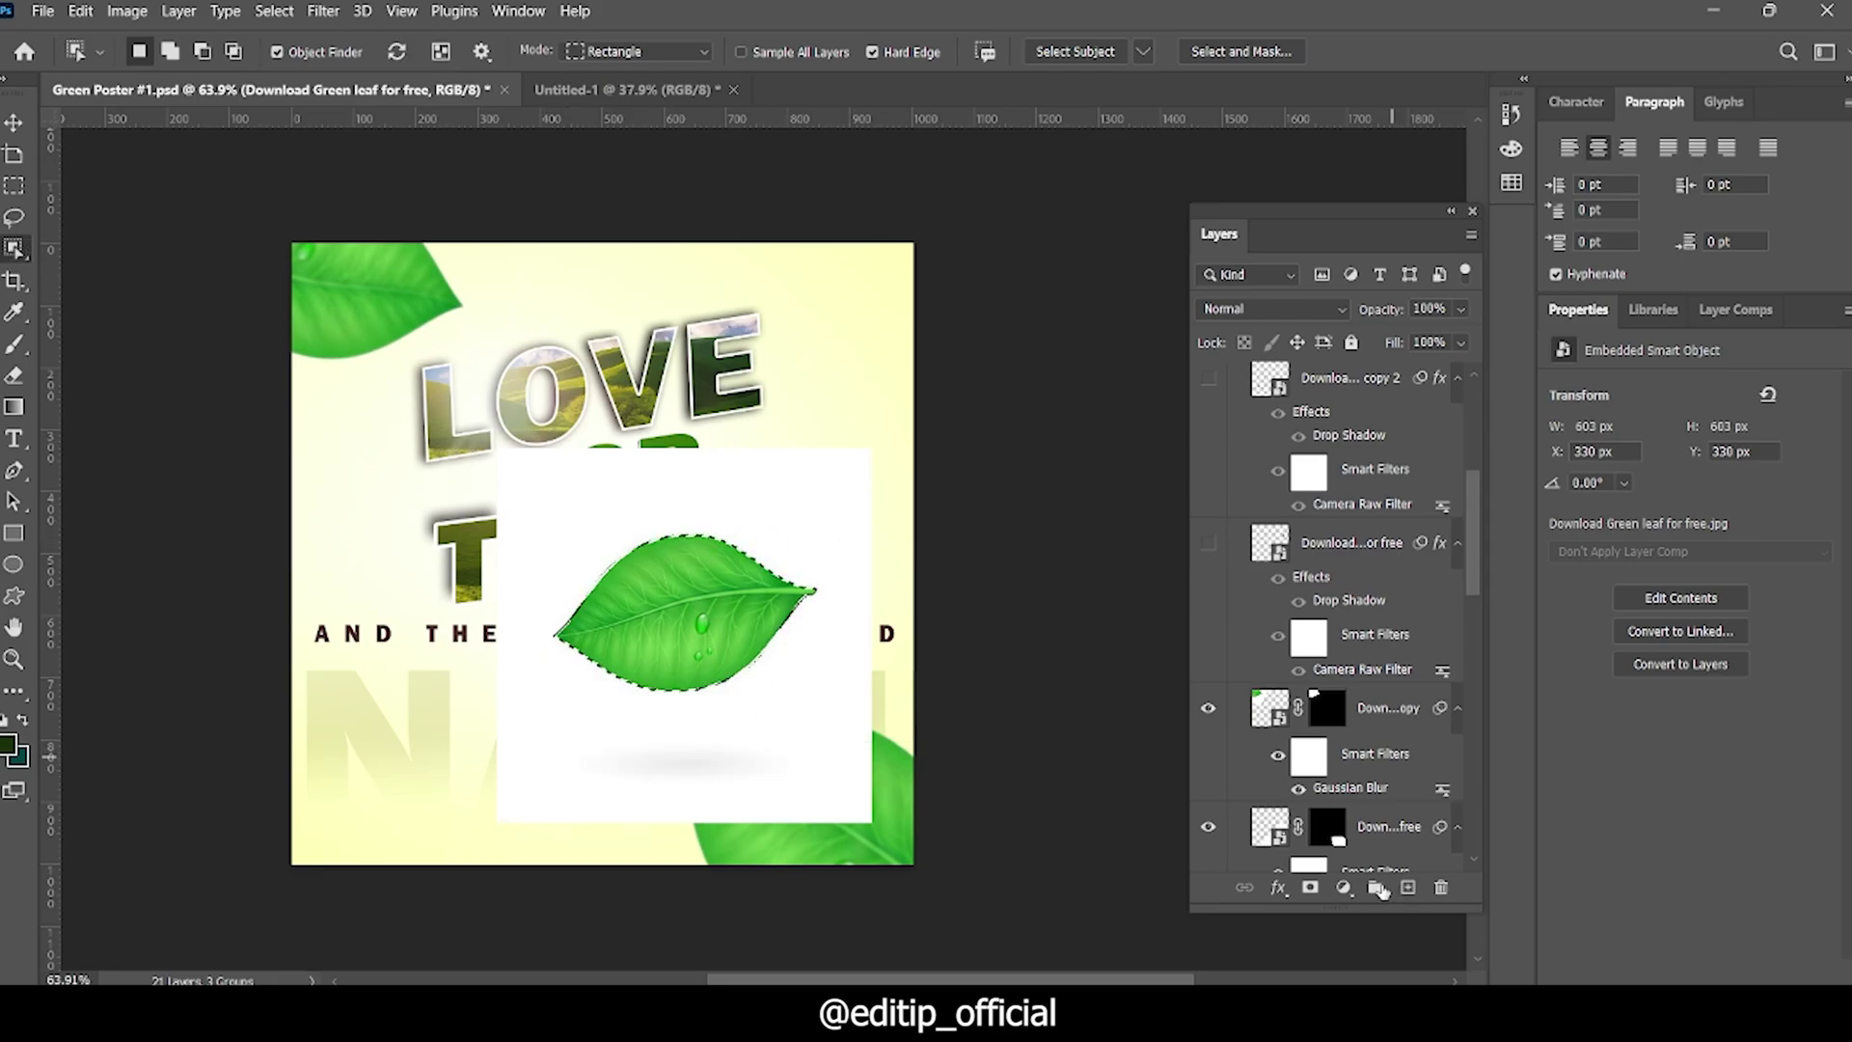
{"action": "left_click", "coordinate": [1310, 887]}
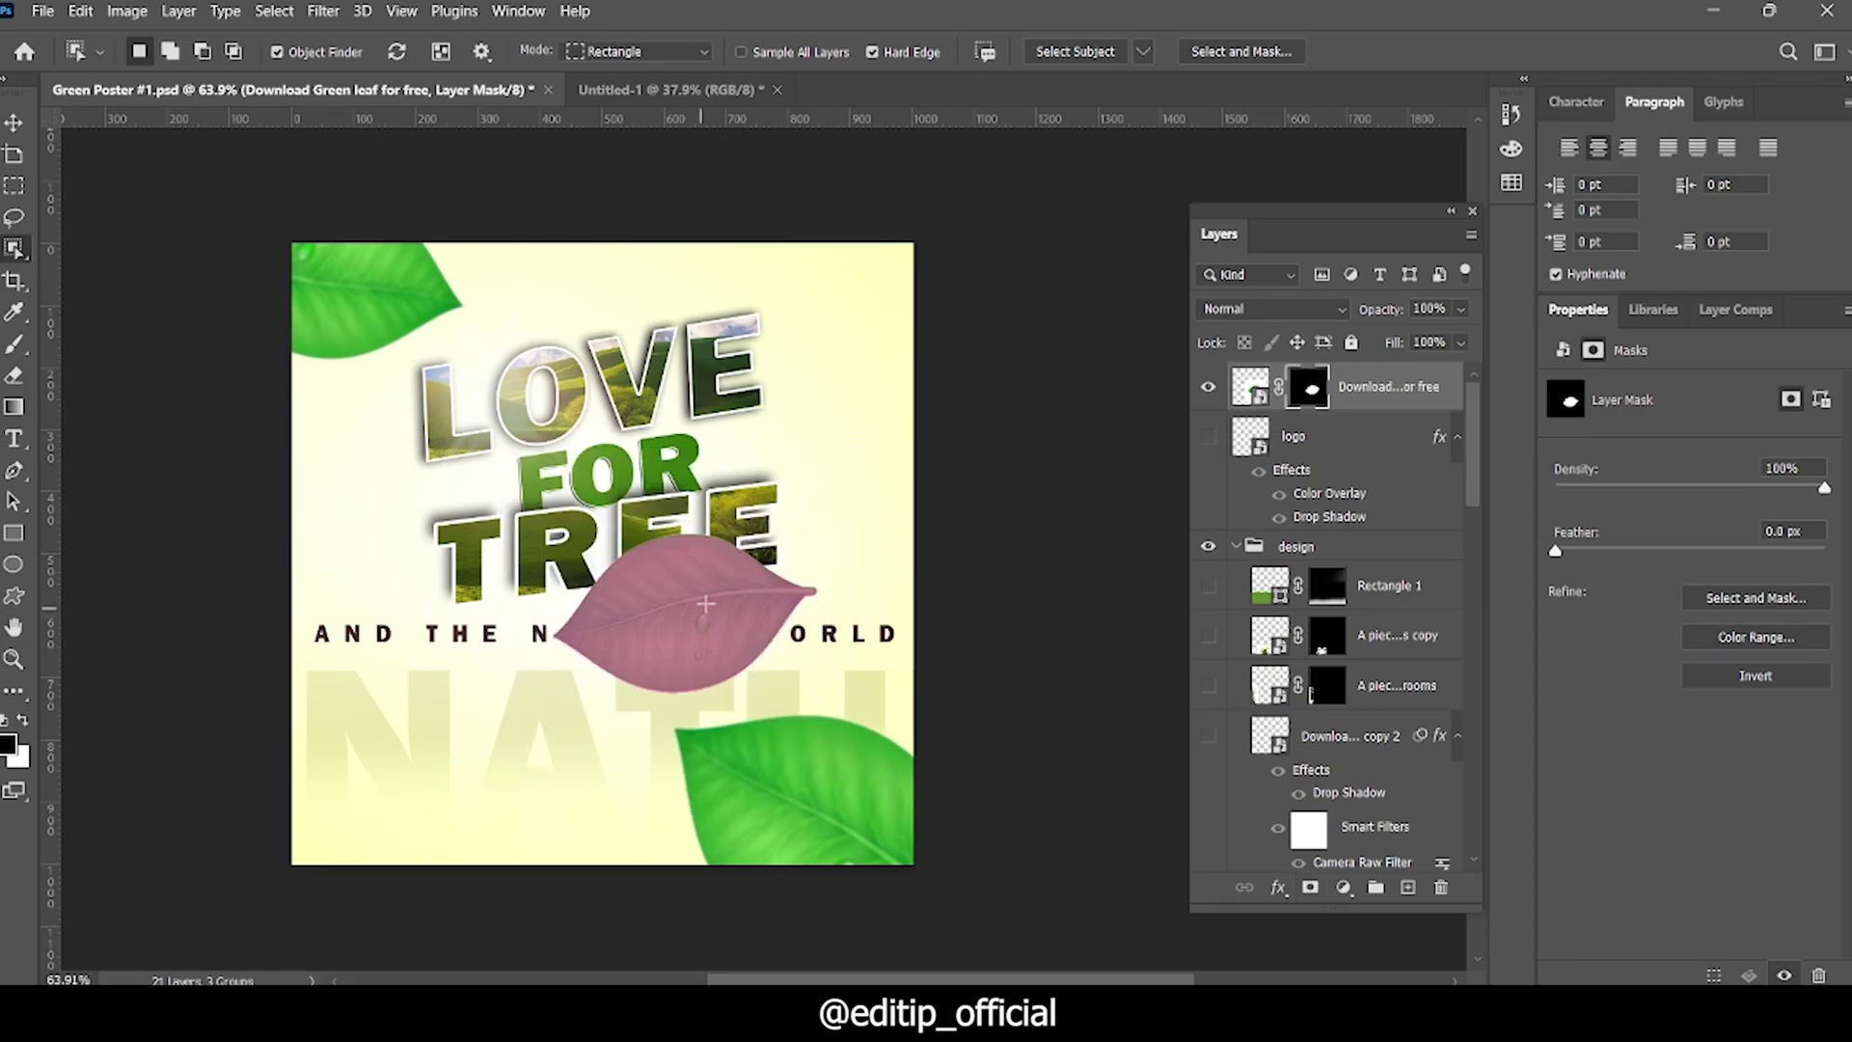
{"action": "key", "text": "v"}
{"action": "left_click_drag", "start_coordinate": [725, 598], "coordinate": [965, 301]}
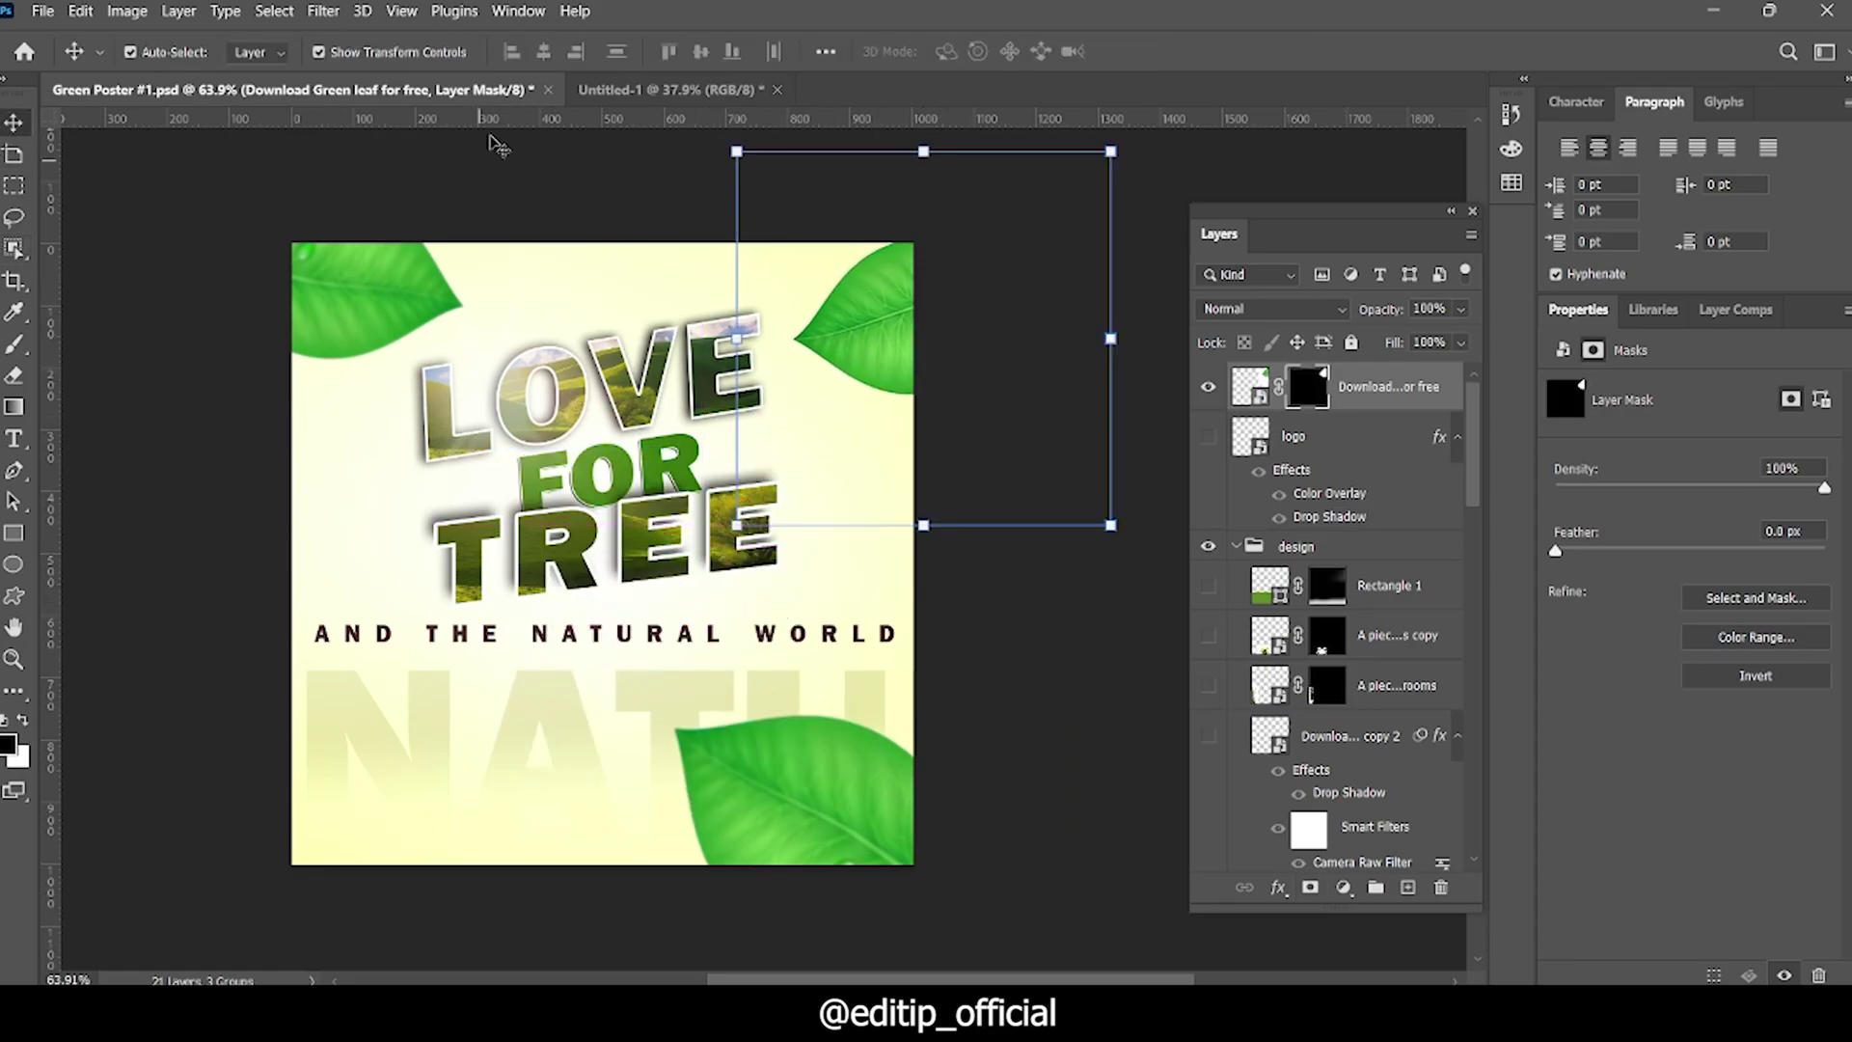
{"action": "left_click", "coordinate": [324, 12]}
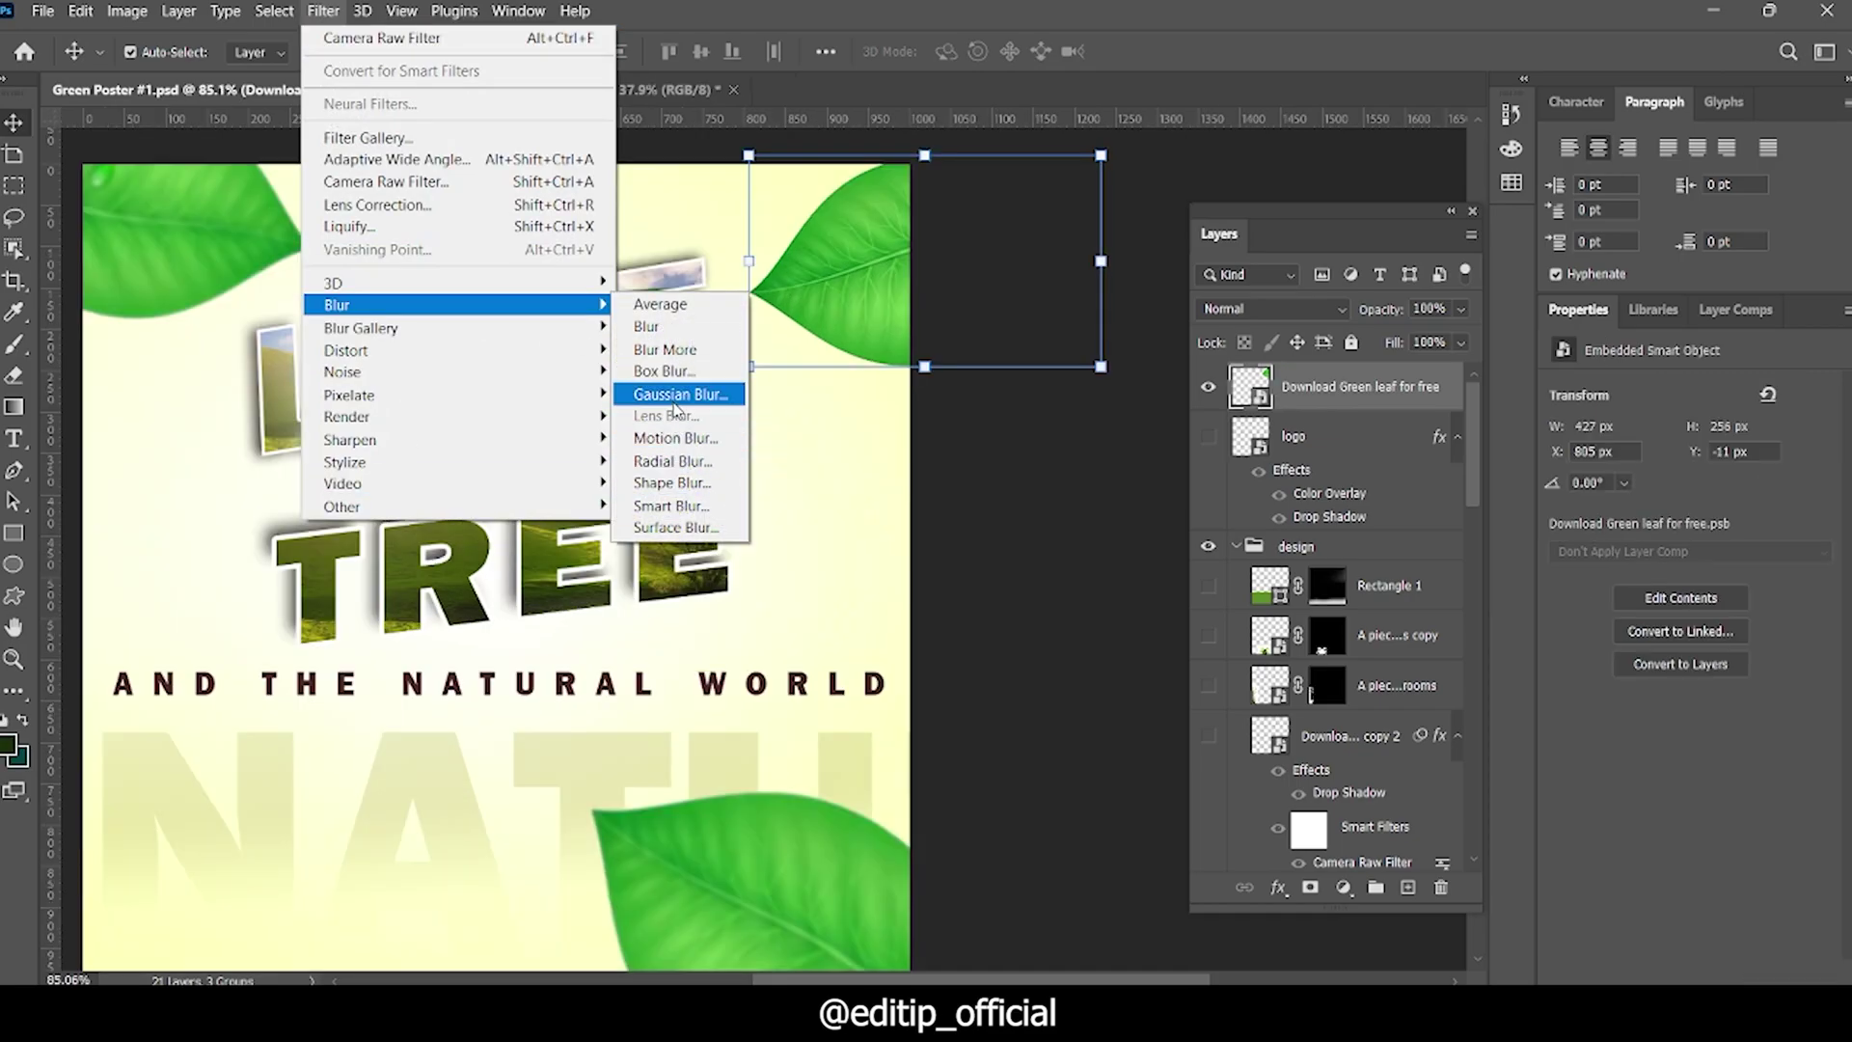
{"action": "left_click", "coordinate": [674, 397]}
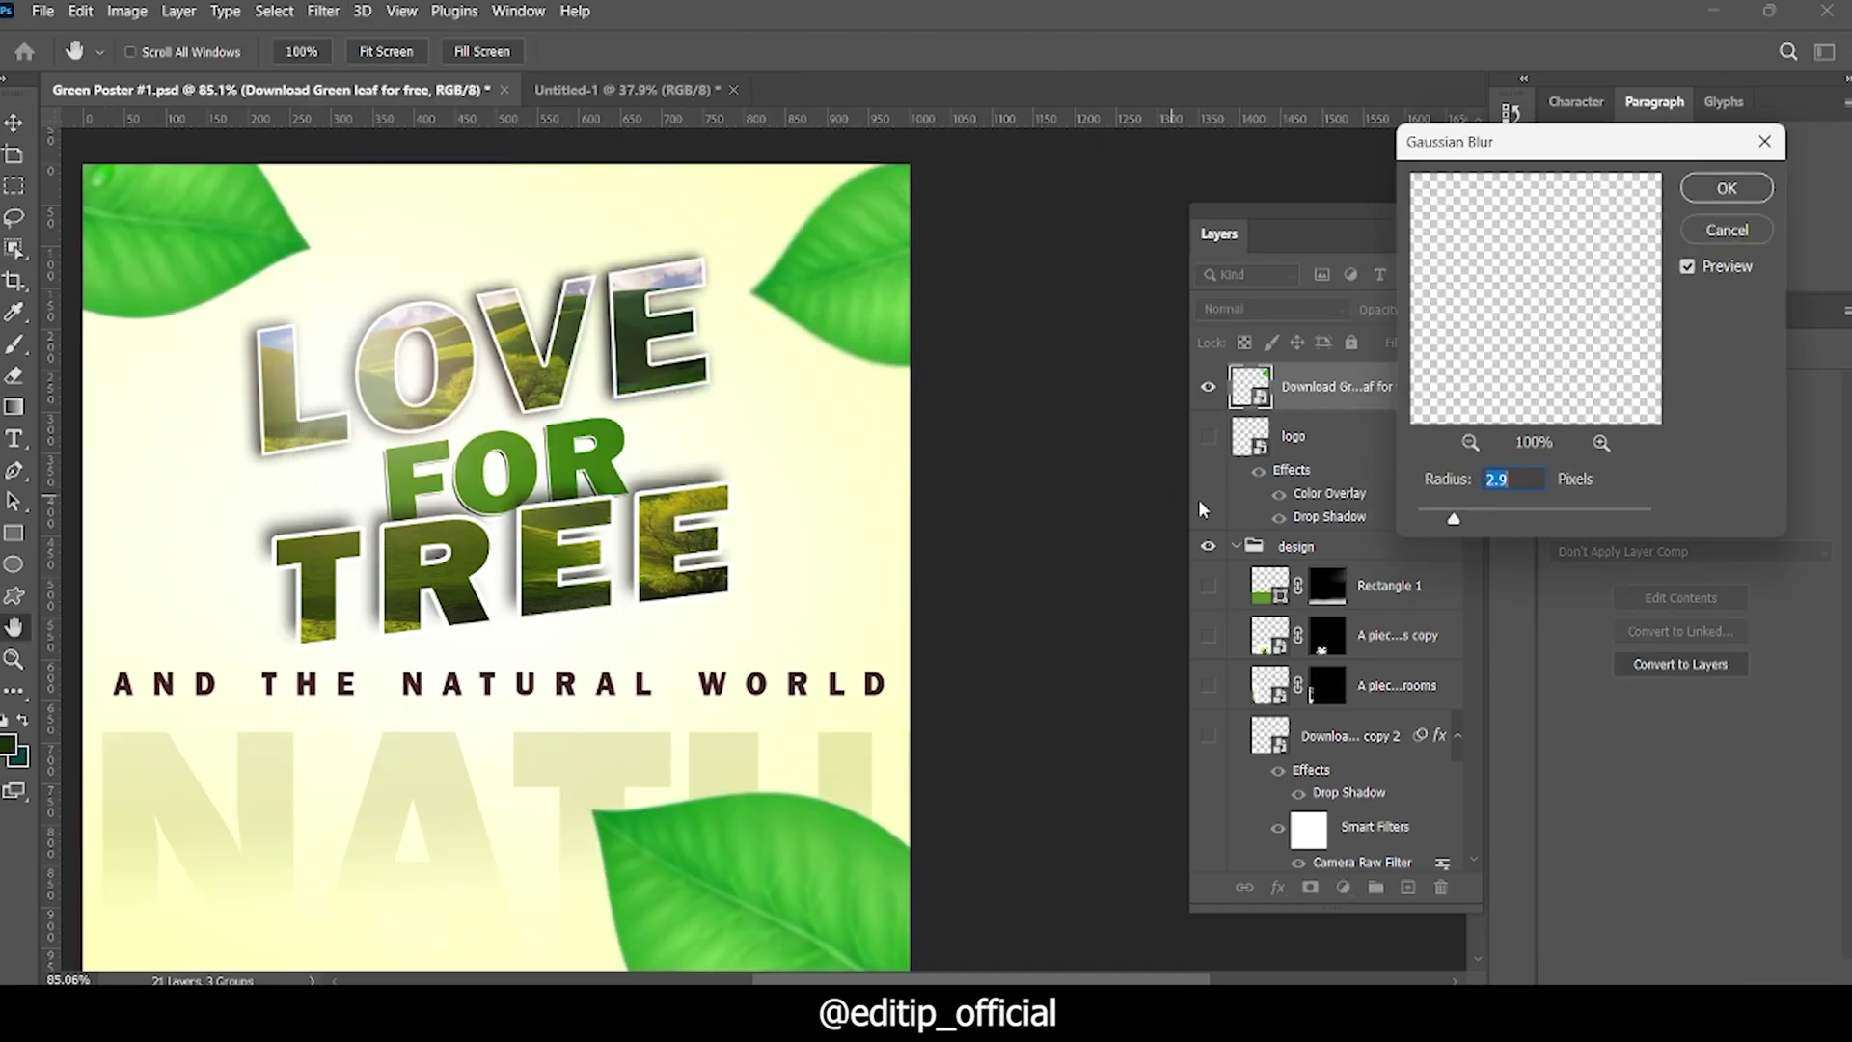
{"action": "left_click_drag", "start_coordinate": [1496, 522], "coordinate": [1492, 533]}
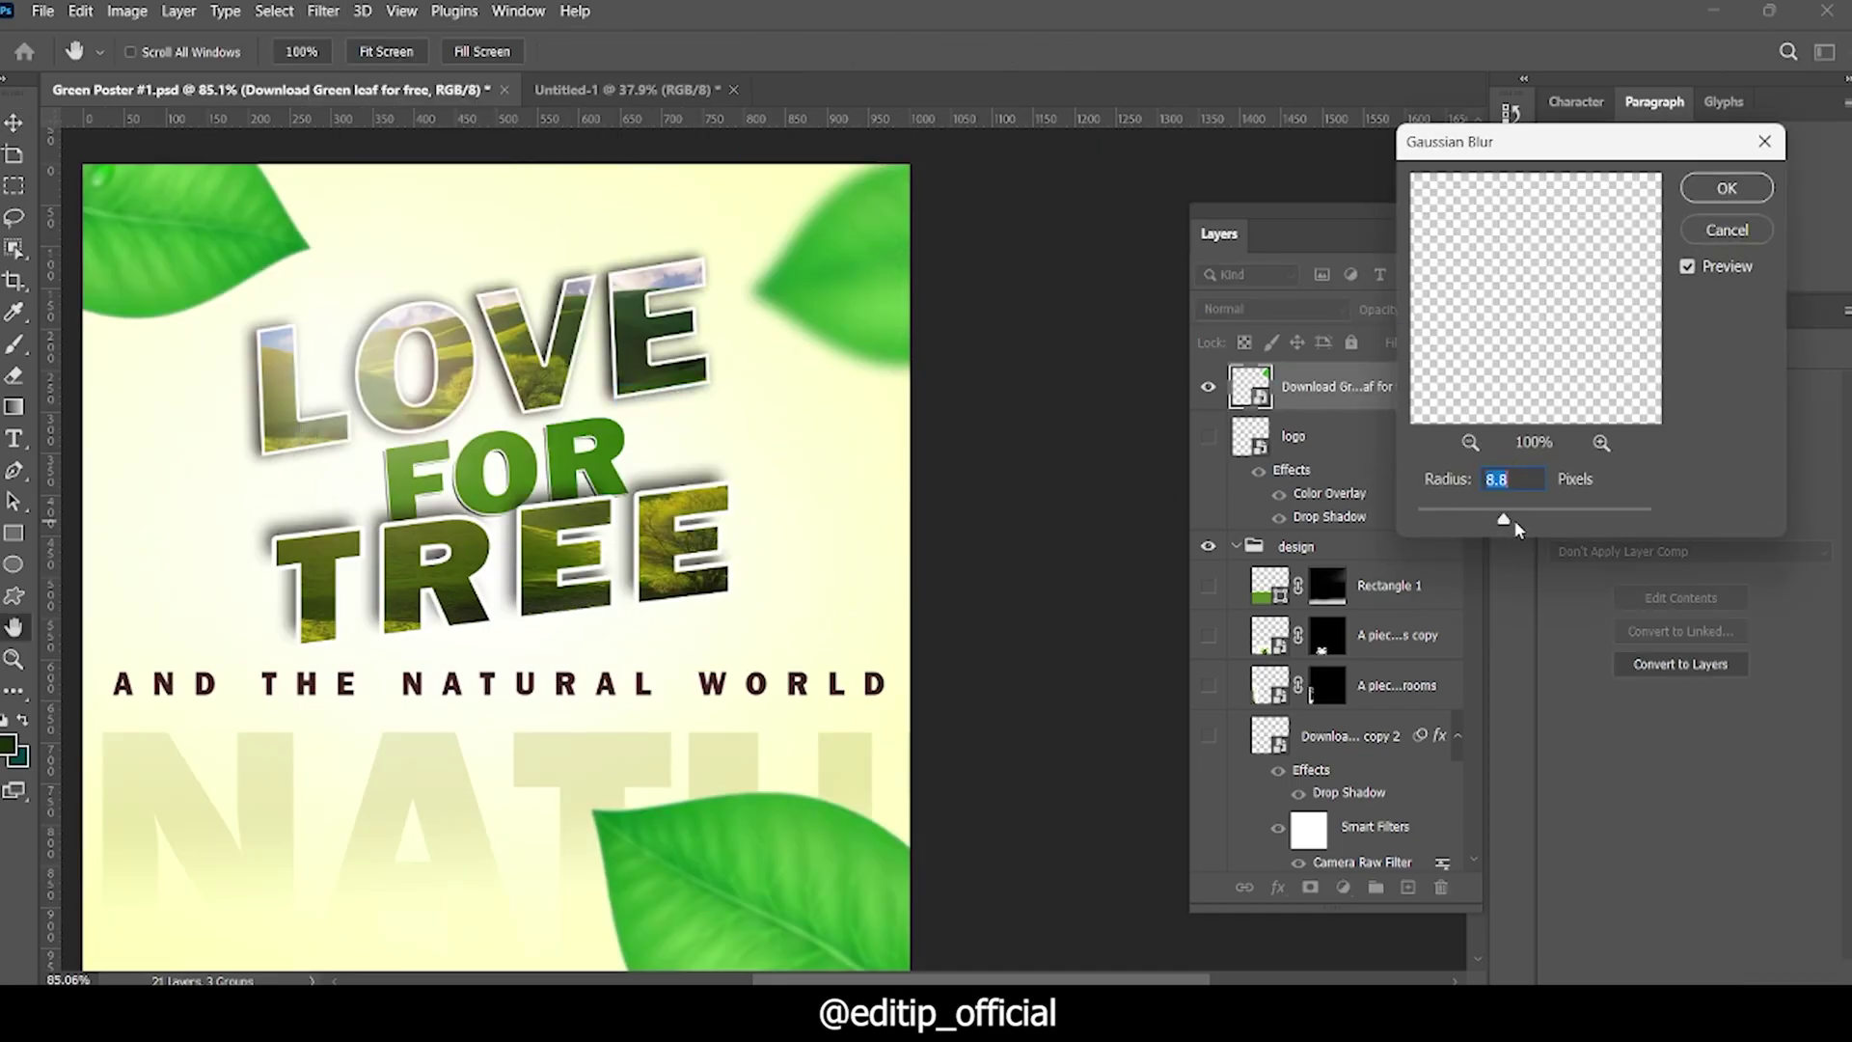
{"action": "left_click", "coordinate": [1440, 519]}
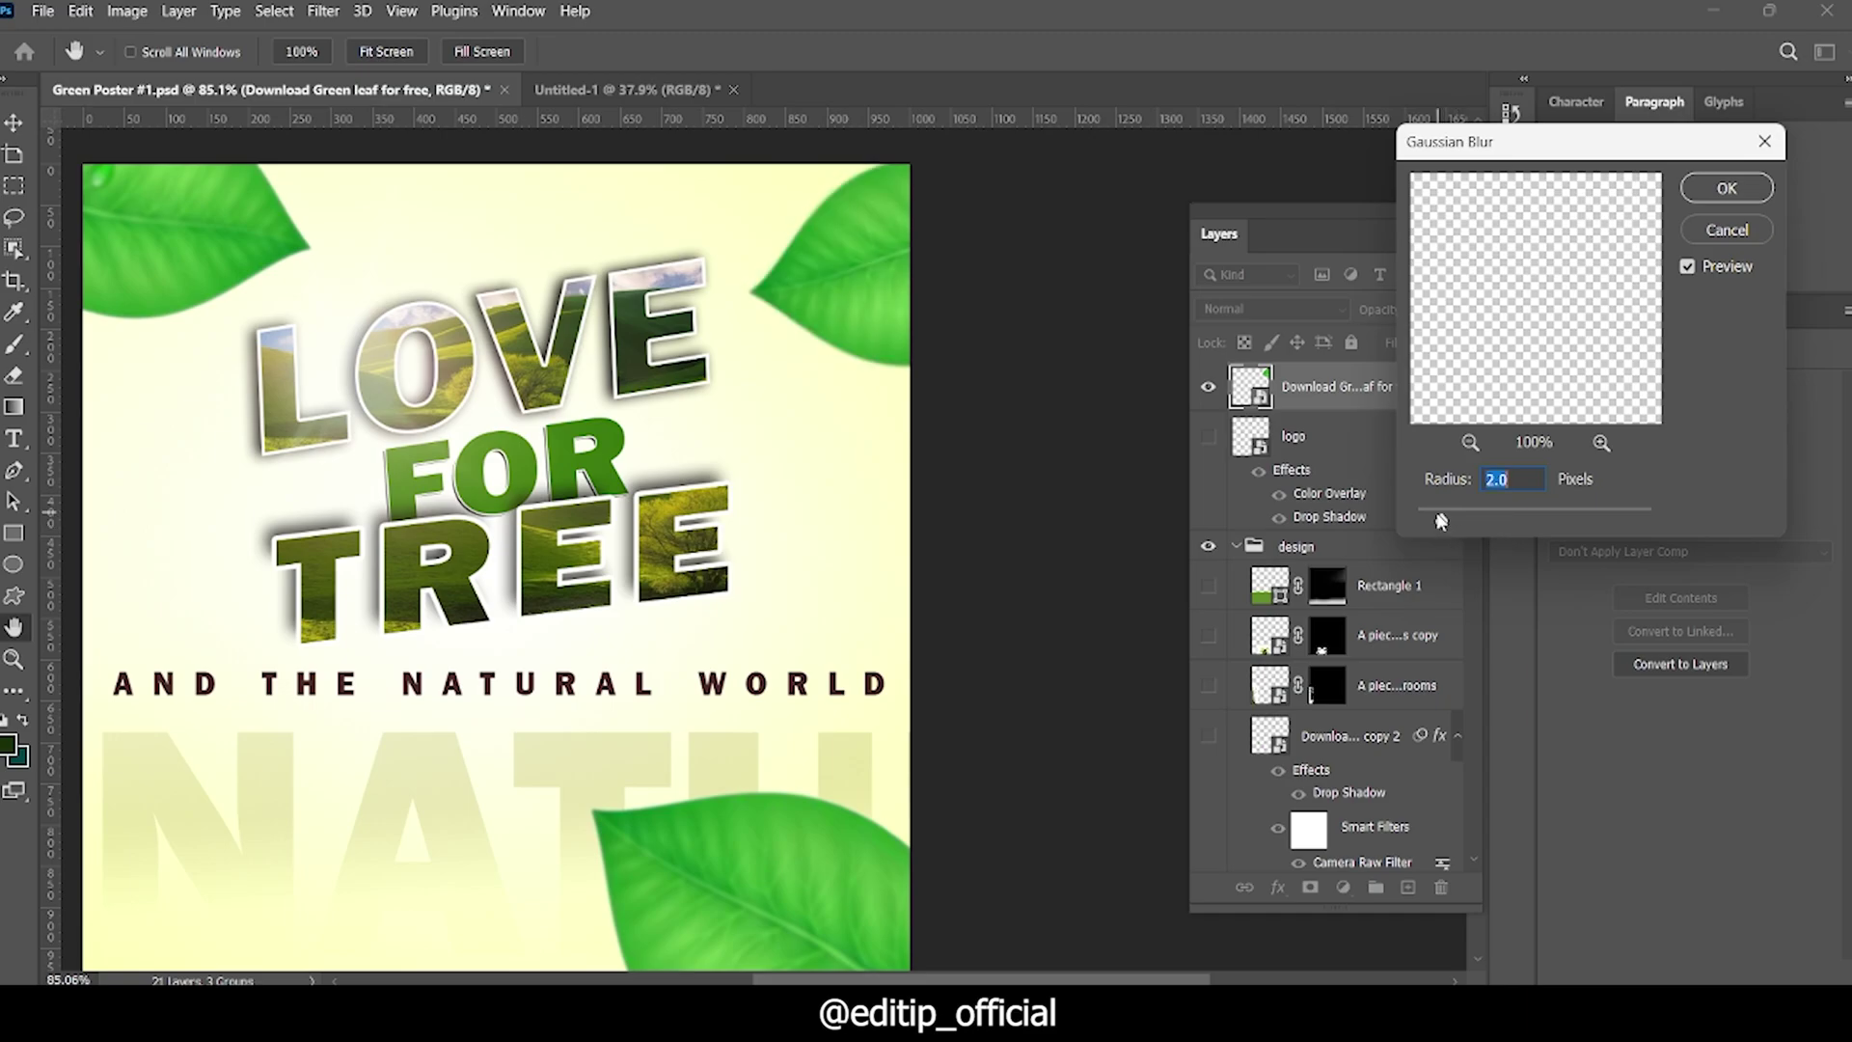
{"action": "left_click", "coordinate": [1726, 189]}
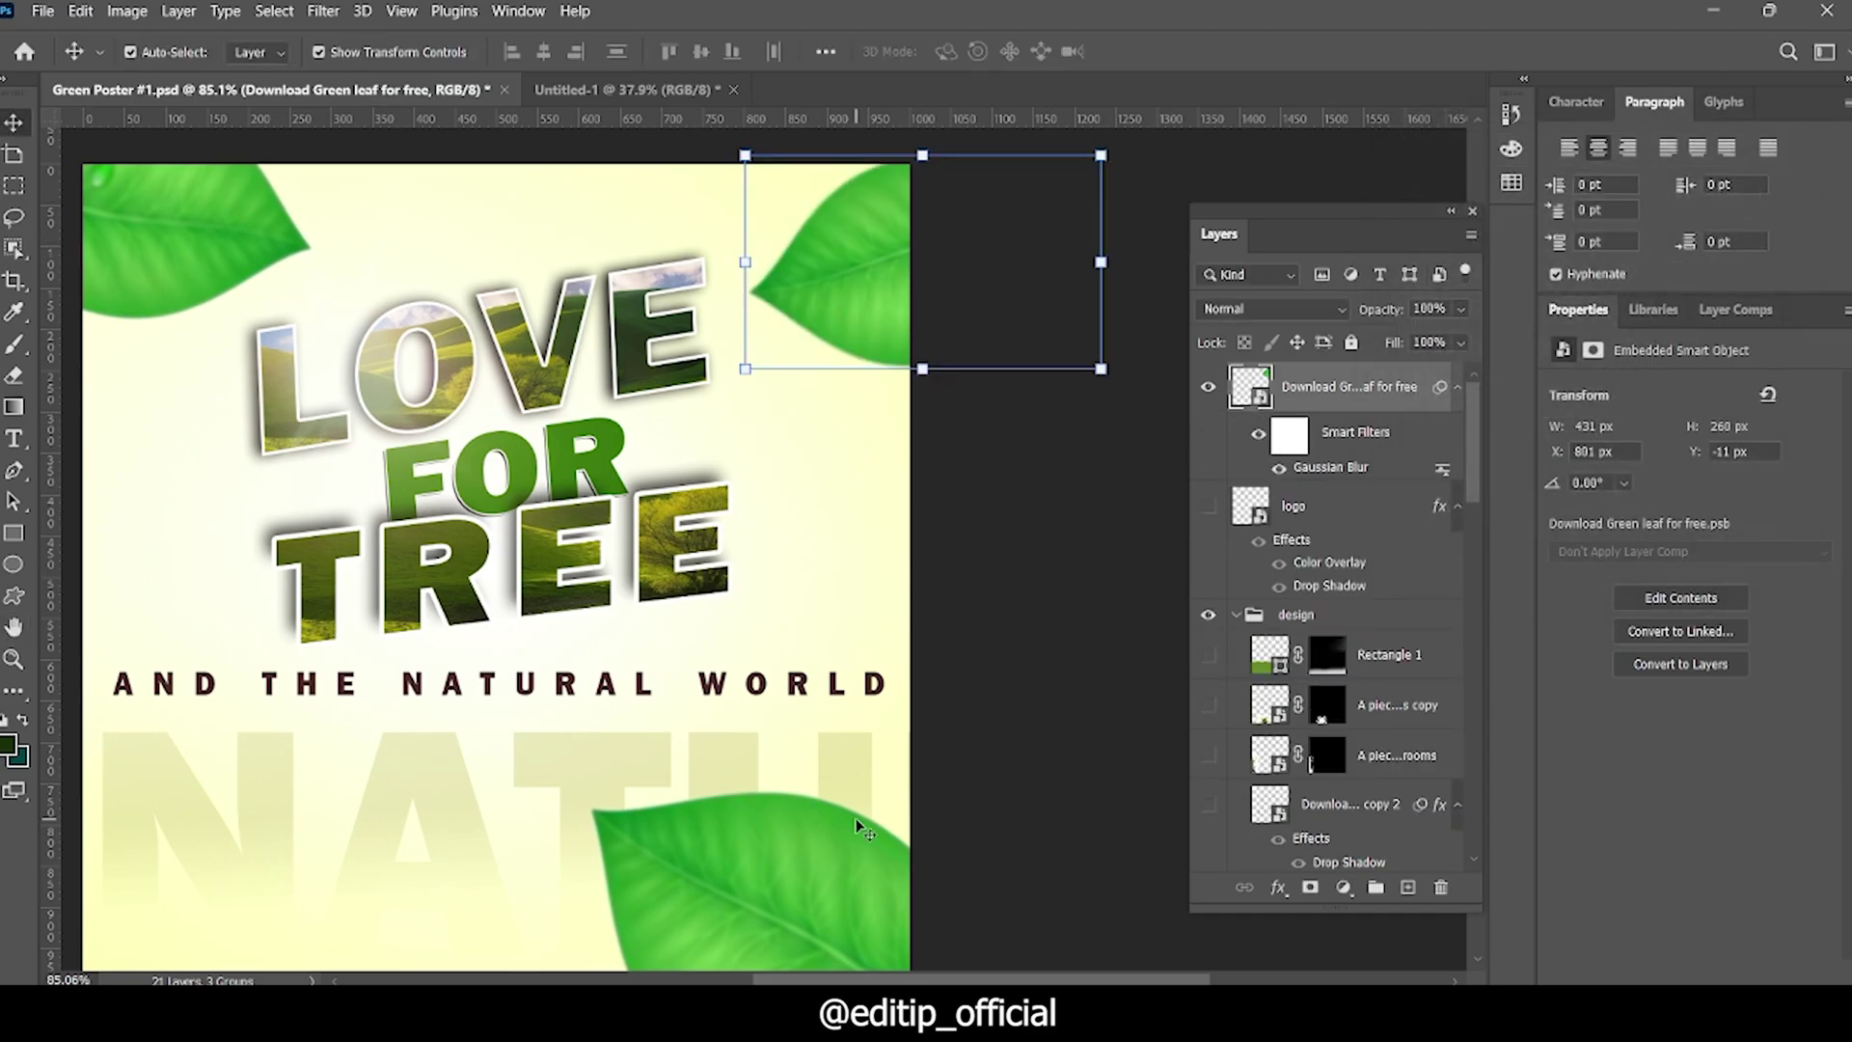
{"action": "scroll", "coordinate": [856, 822], "scroll_direction": "down", "scroll_amount": 2}
{"action": "scroll", "coordinate": [815, 868], "scroll_direction": "down", "scroll_amount": 1}
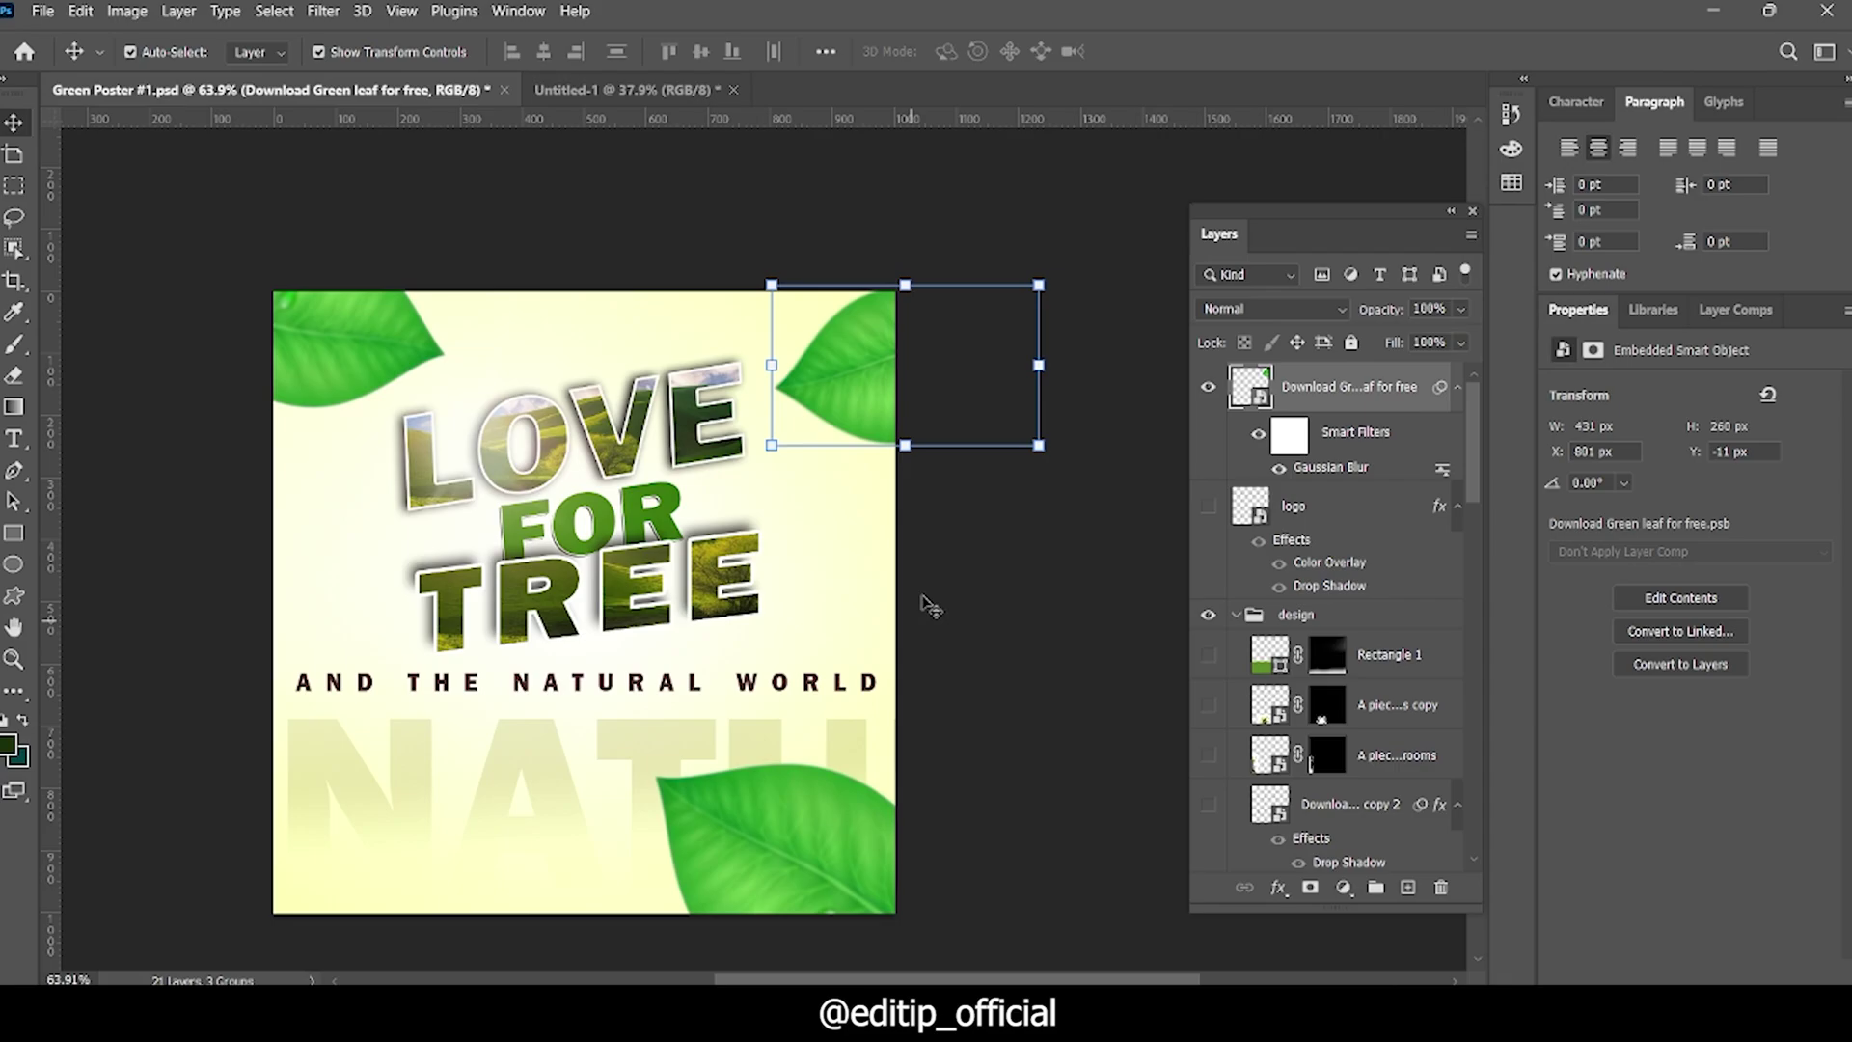
Step: Delete the new top-right leaf and show the two small leaves near LOVE and the lettering
{"action": "key", "text": "Delete"}
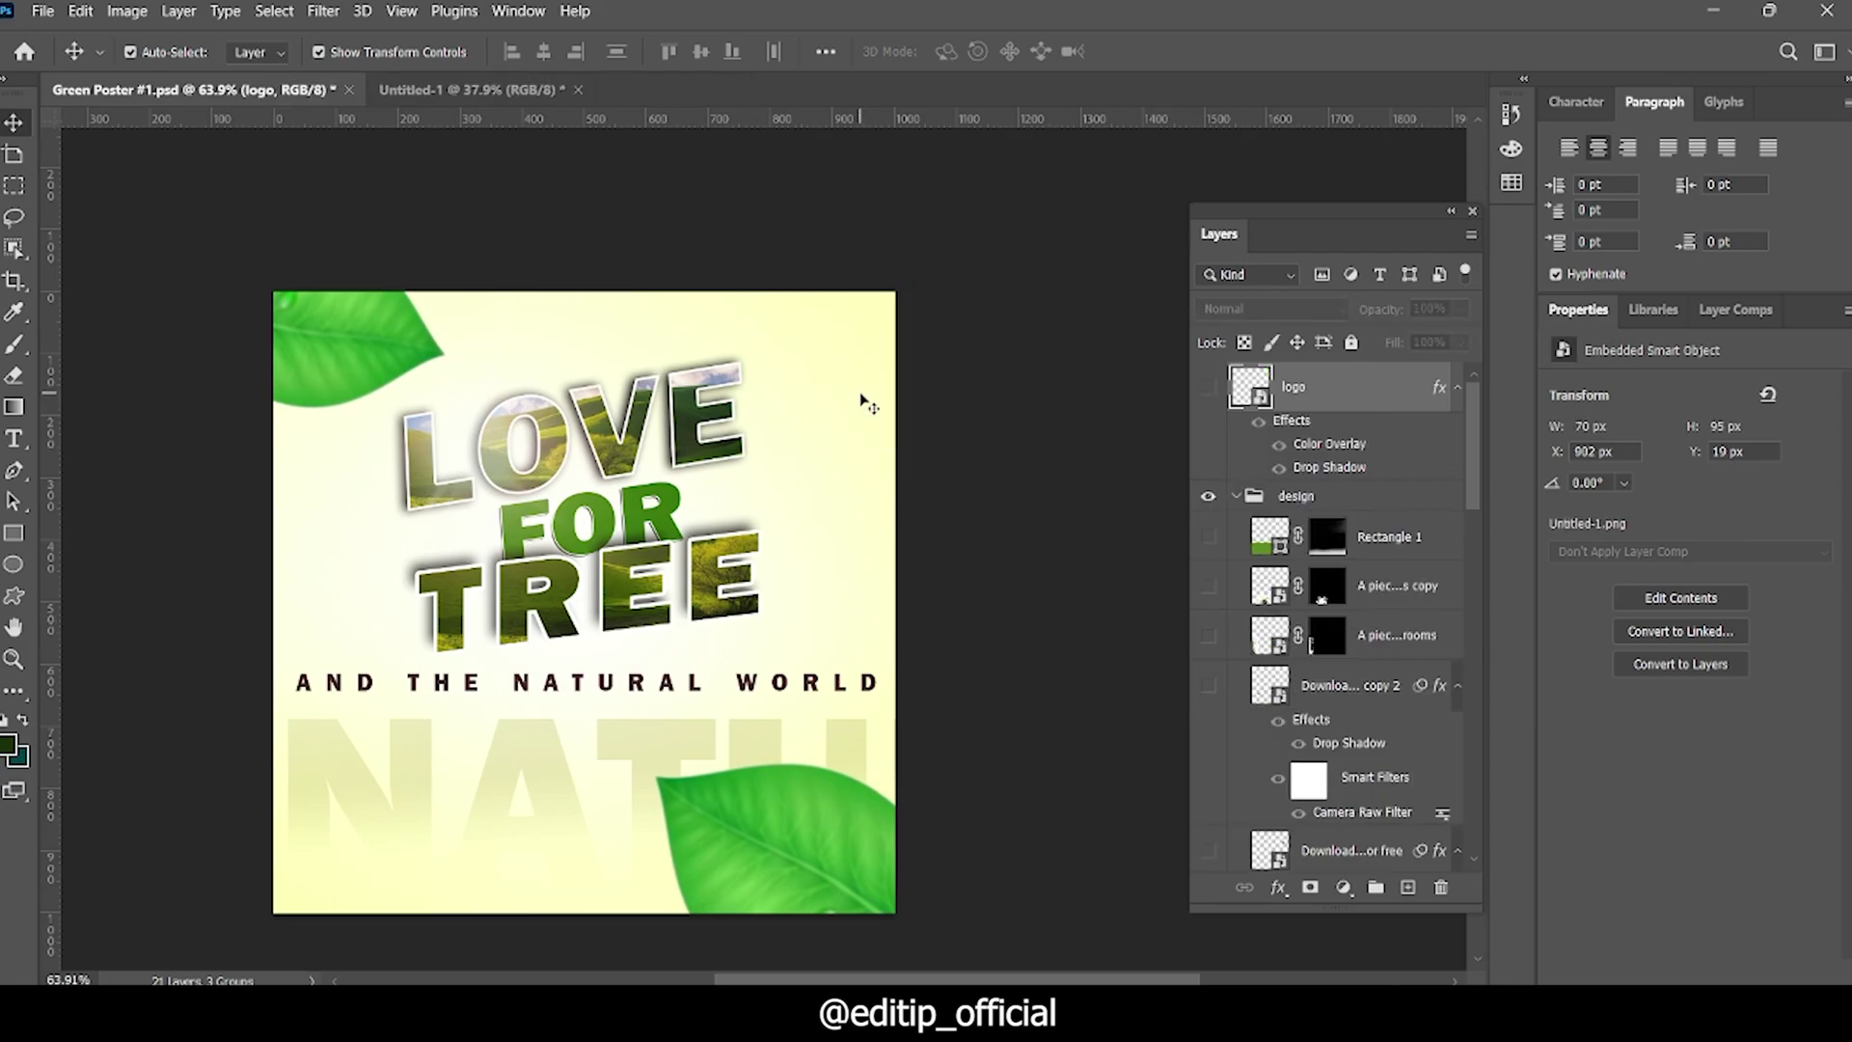
{"action": "scroll", "coordinate": [862, 398], "scroll_direction": "down", "scroll_amount": 2}
{"action": "scroll", "coordinate": [632, 547], "scroll_direction": "up", "scroll_amount": 4}
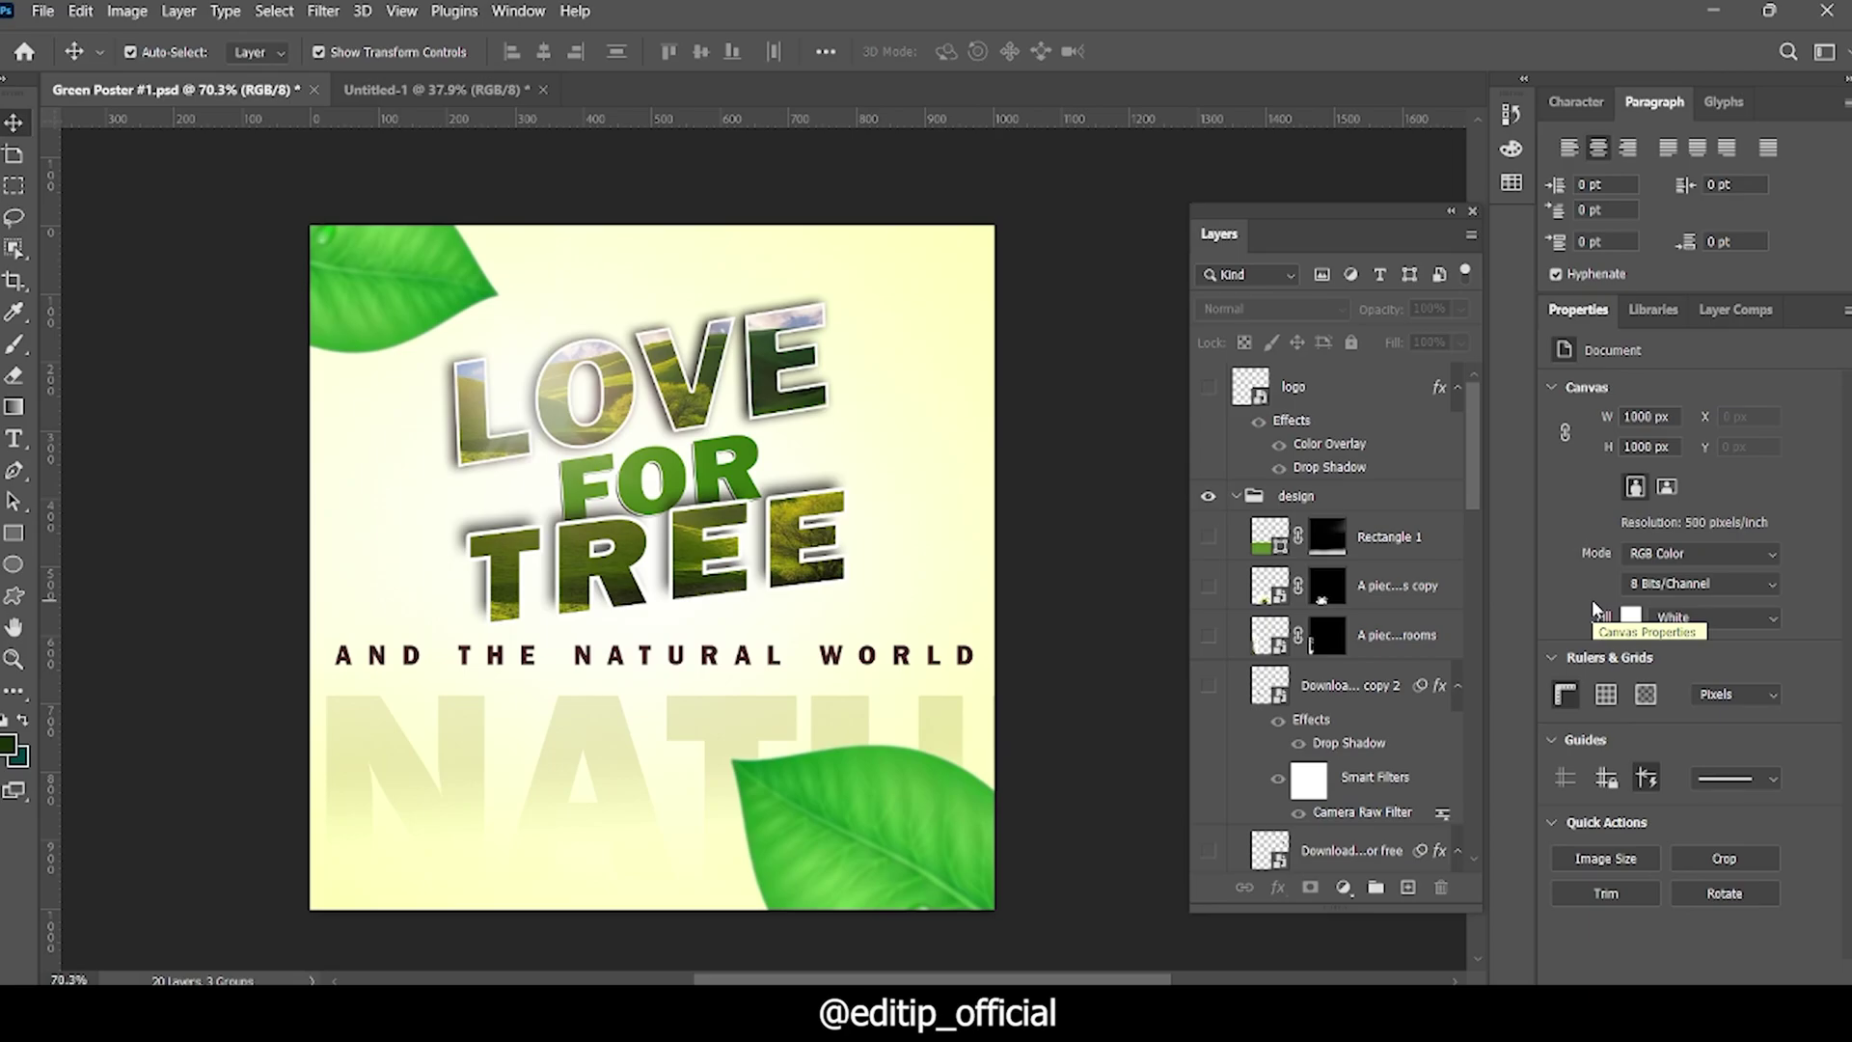
{"action": "scroll", "coordinate": [1281, 772], "scroll_direction": "down", "scroll_amount": 3}
{"action": "scroll", "coordinate": [1281, 772], "scroll_direction": "down", "scroll_amount": 3}
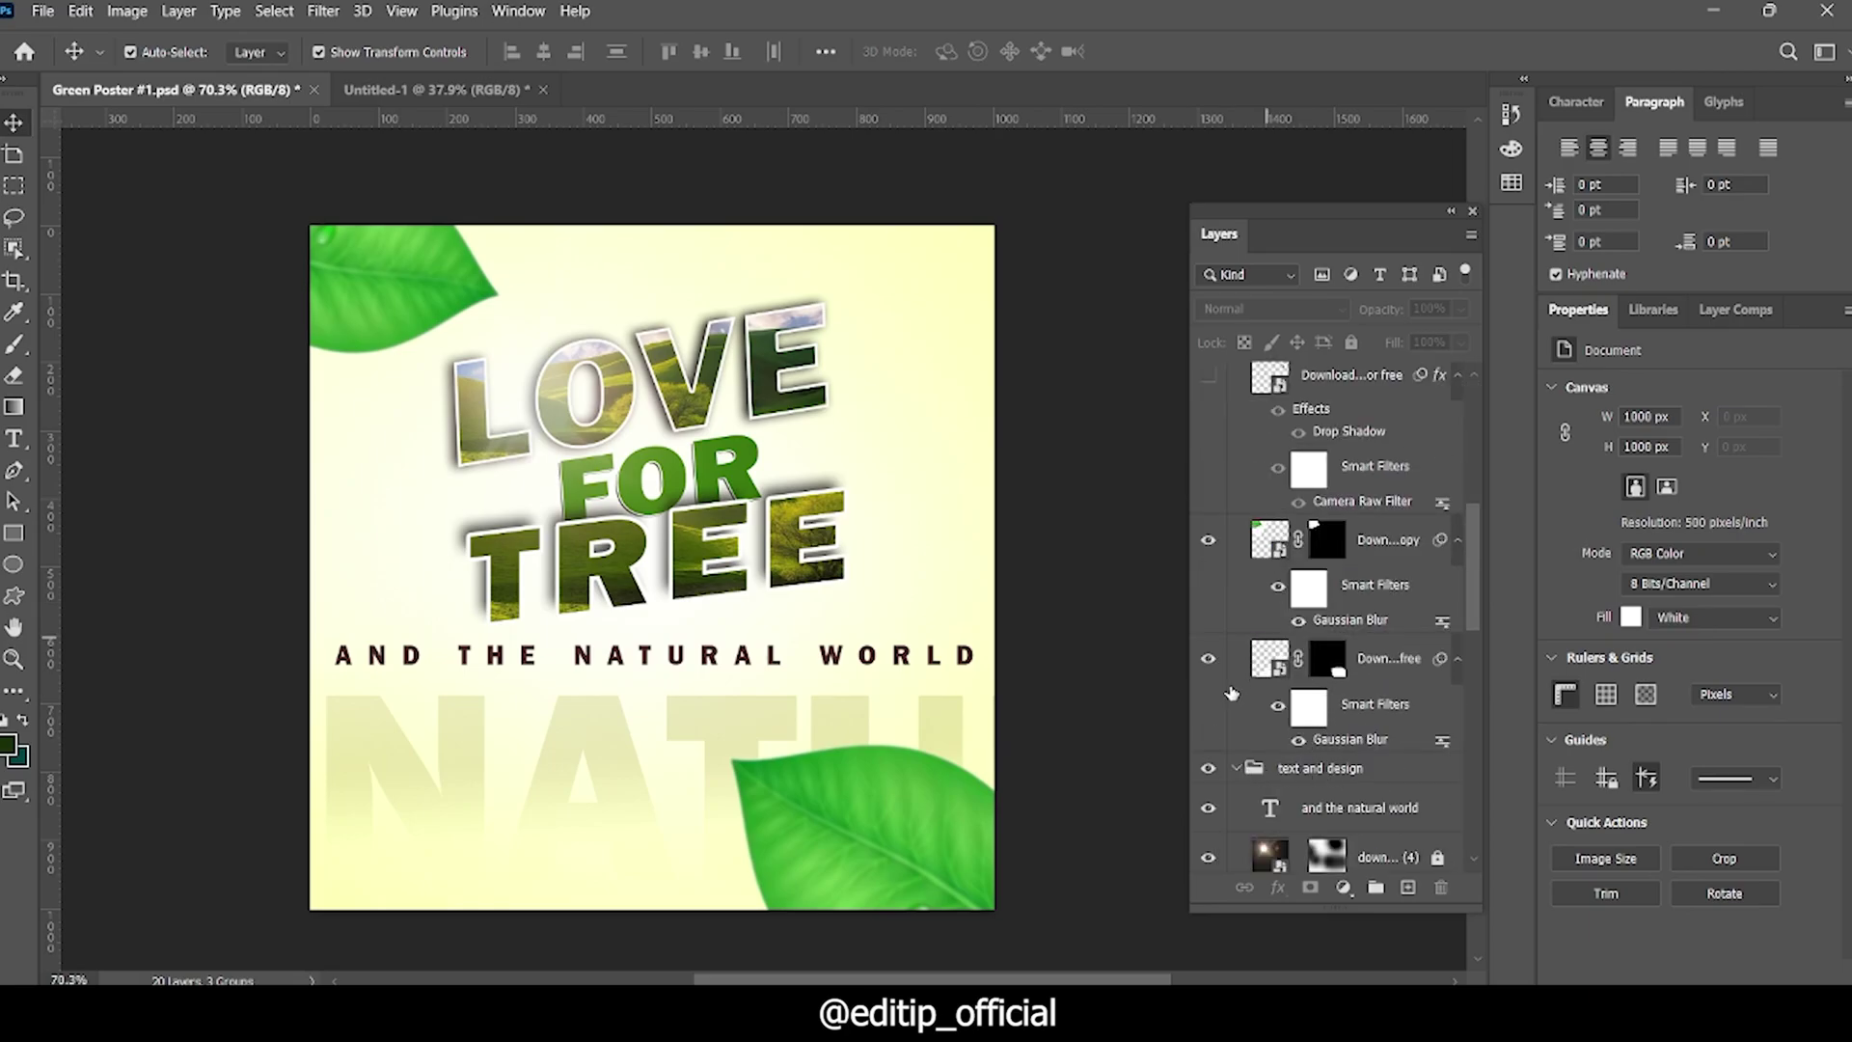
{"action": "left_click", "coordinate": [1208, 543]}
{"action": "left_click", "coordinate": [1210, 543]}
{"action": "scroll", "coordinate": [1210, 544], "scroll_direction": "up", "scroll_amount": 3}
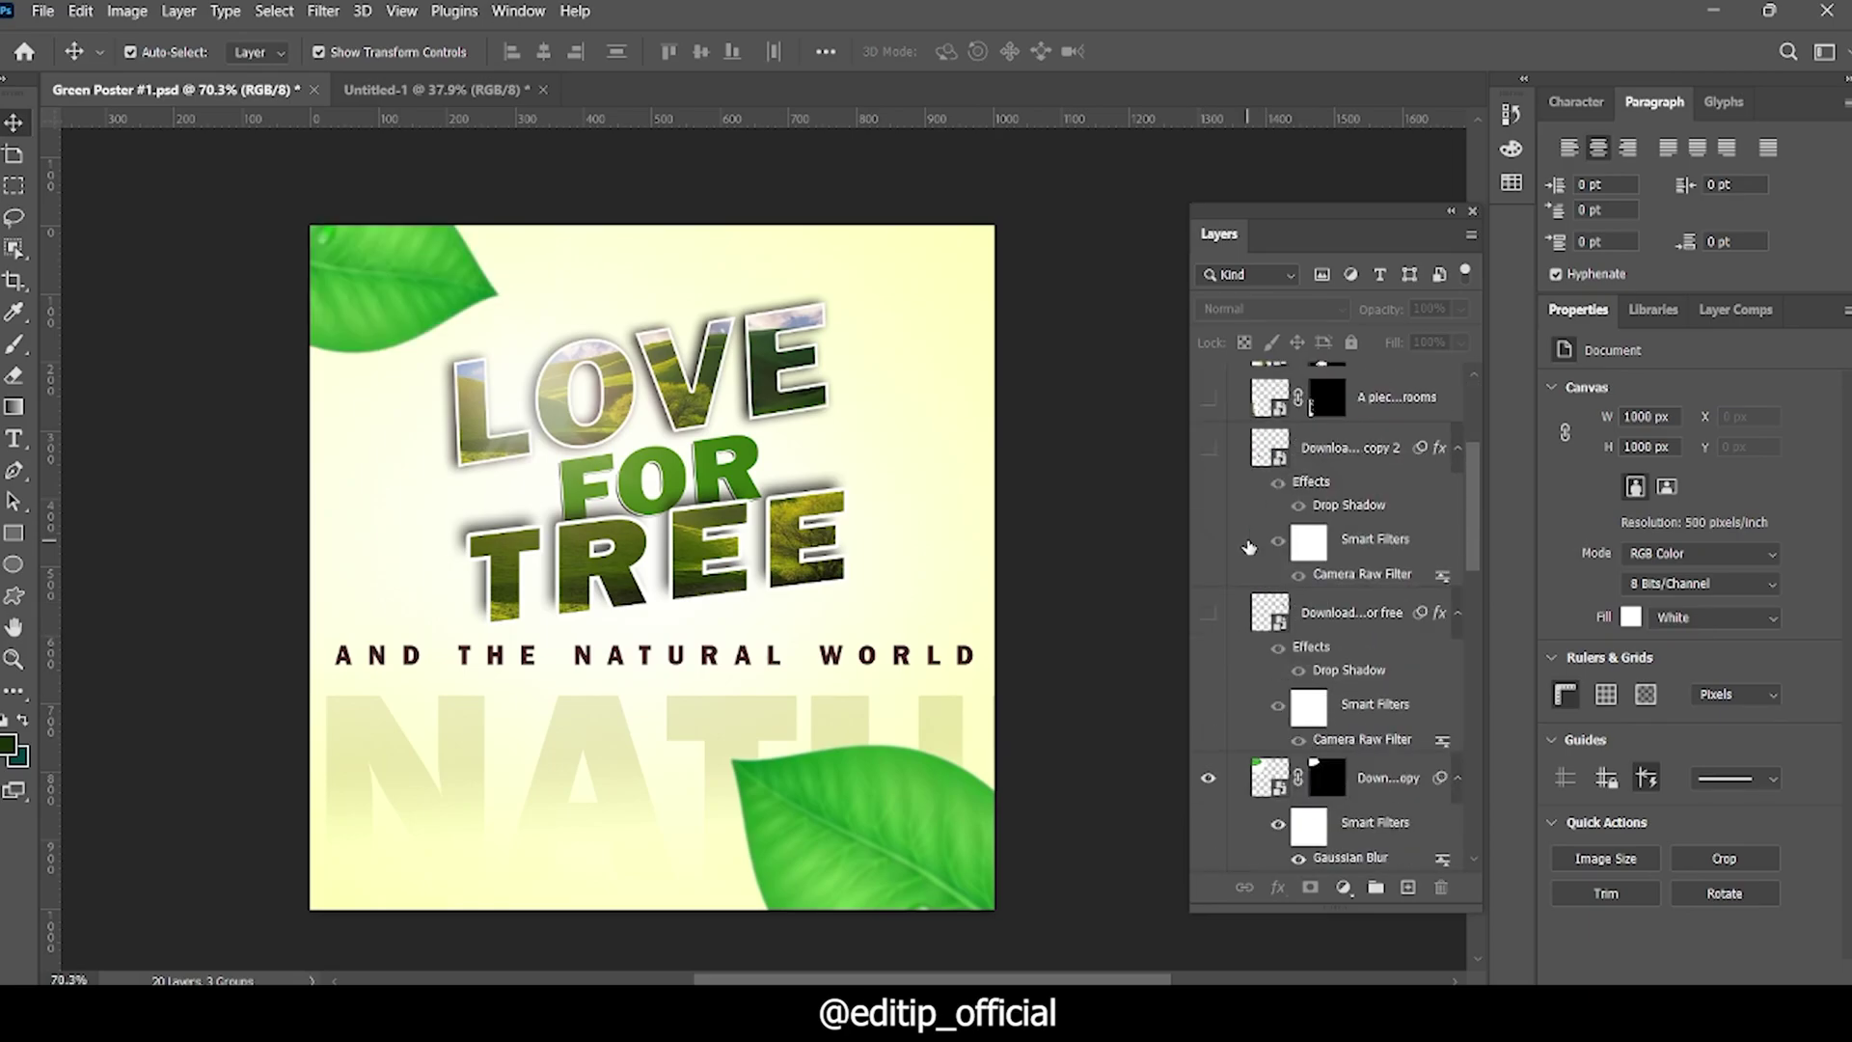
{"action": "left_click", "coordinate": [1208, 612]}
{"action": "left_click", "coordinate": [1208, 450]}
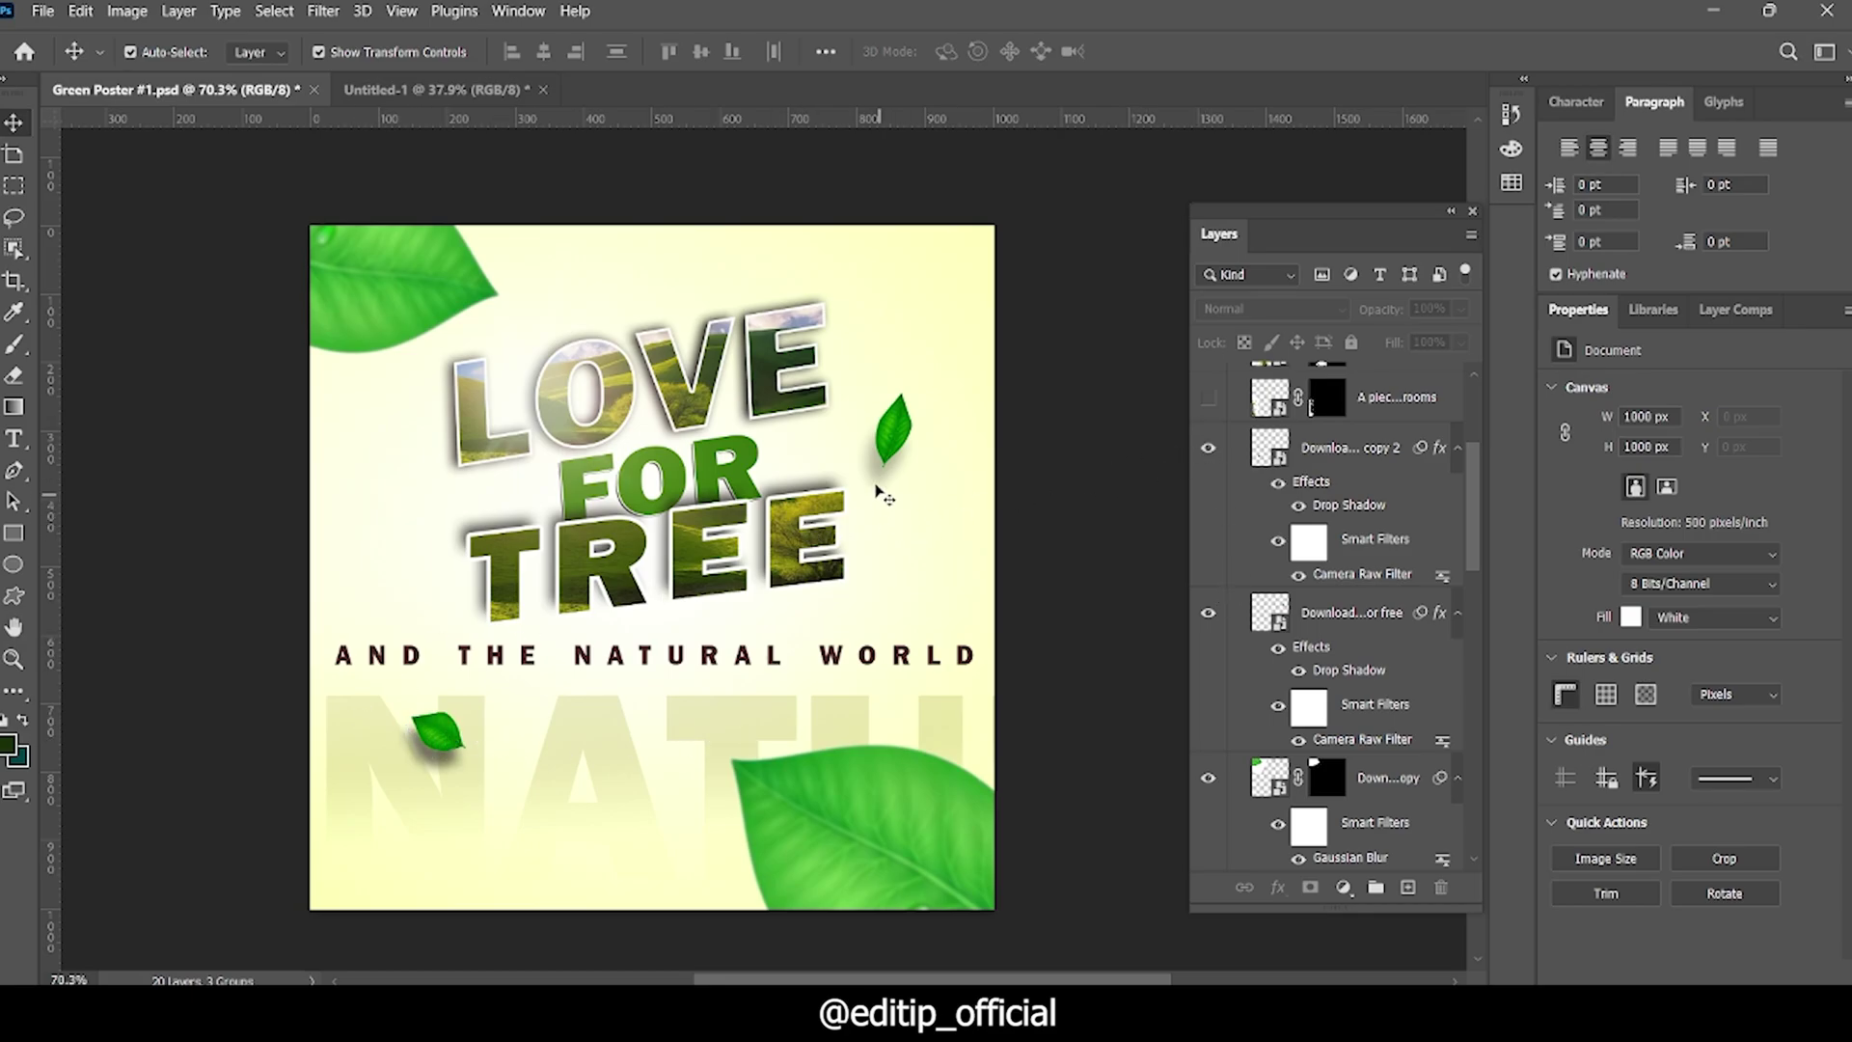
Step: Give the small leaf beside LOVE a drop shadow: 29% opacity, 70° angle, 34 px distance, 21 px size
{"action": "left_click", "coordinate": [902, 434]}
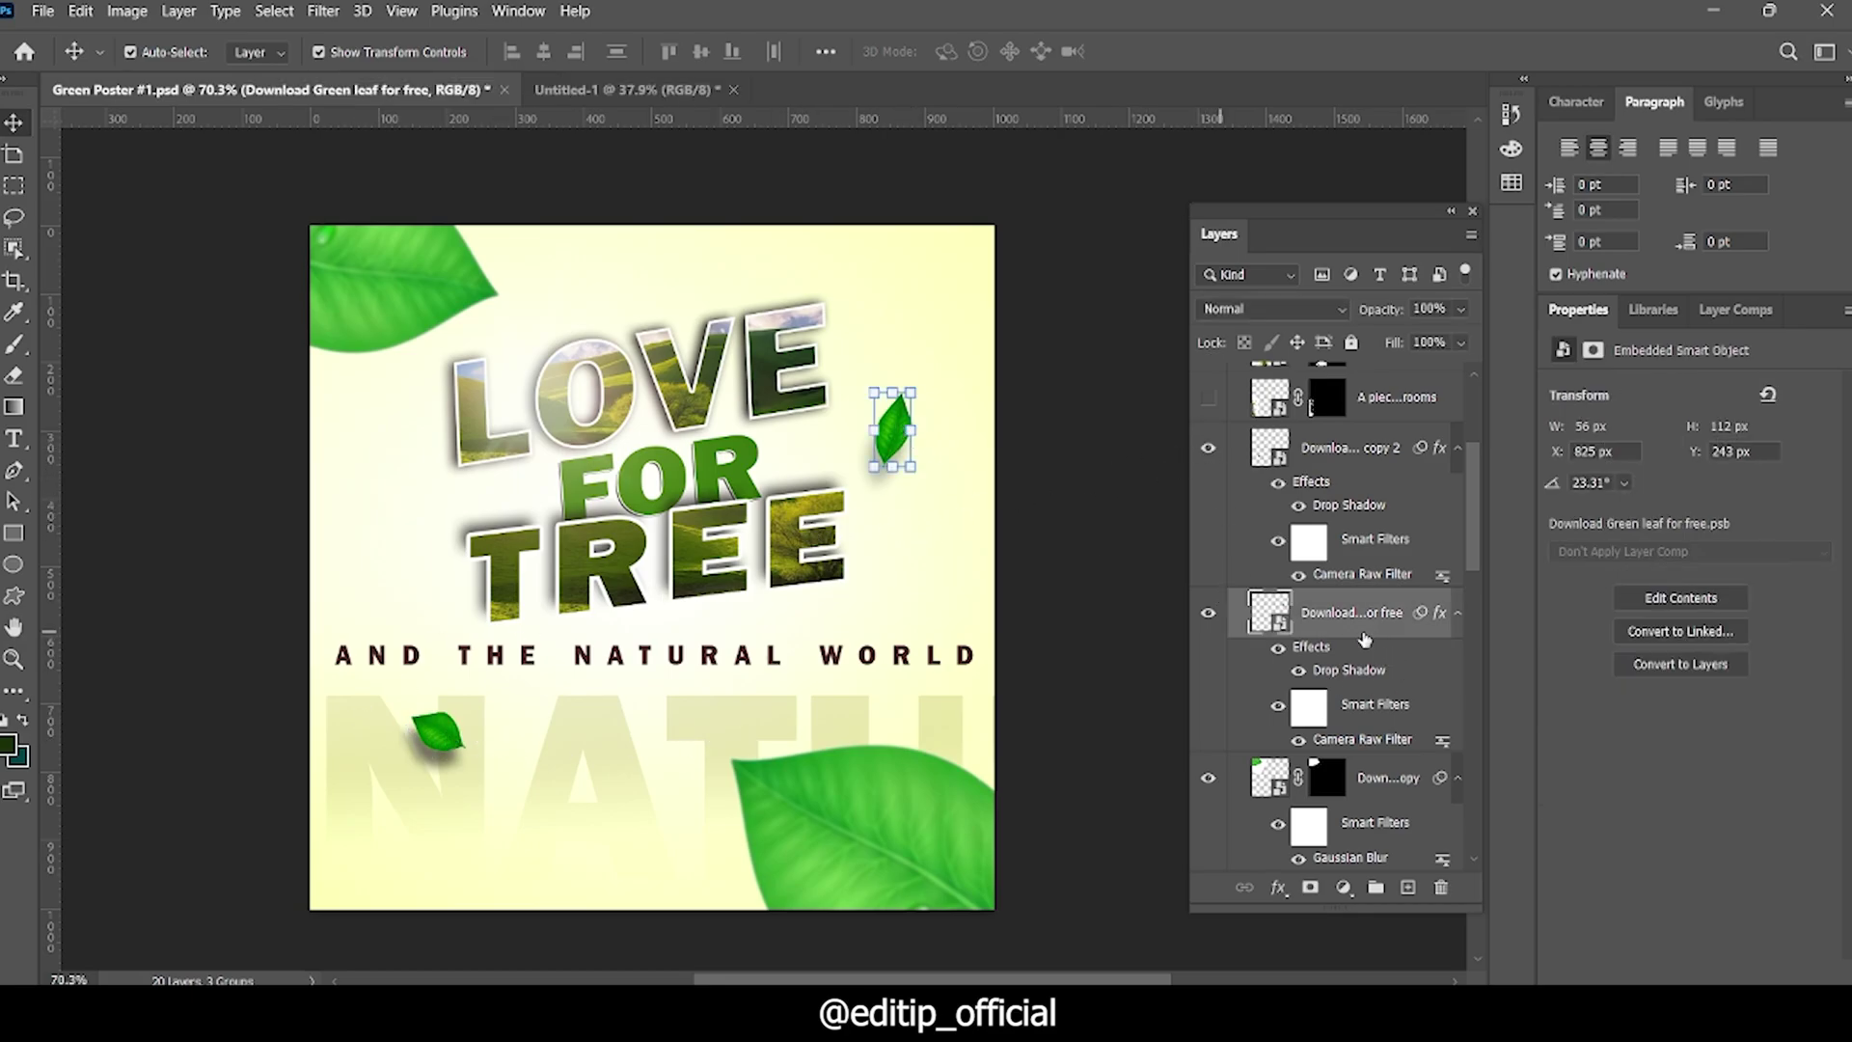
{"action": "double_click", "coordinate": [1427, 674]}
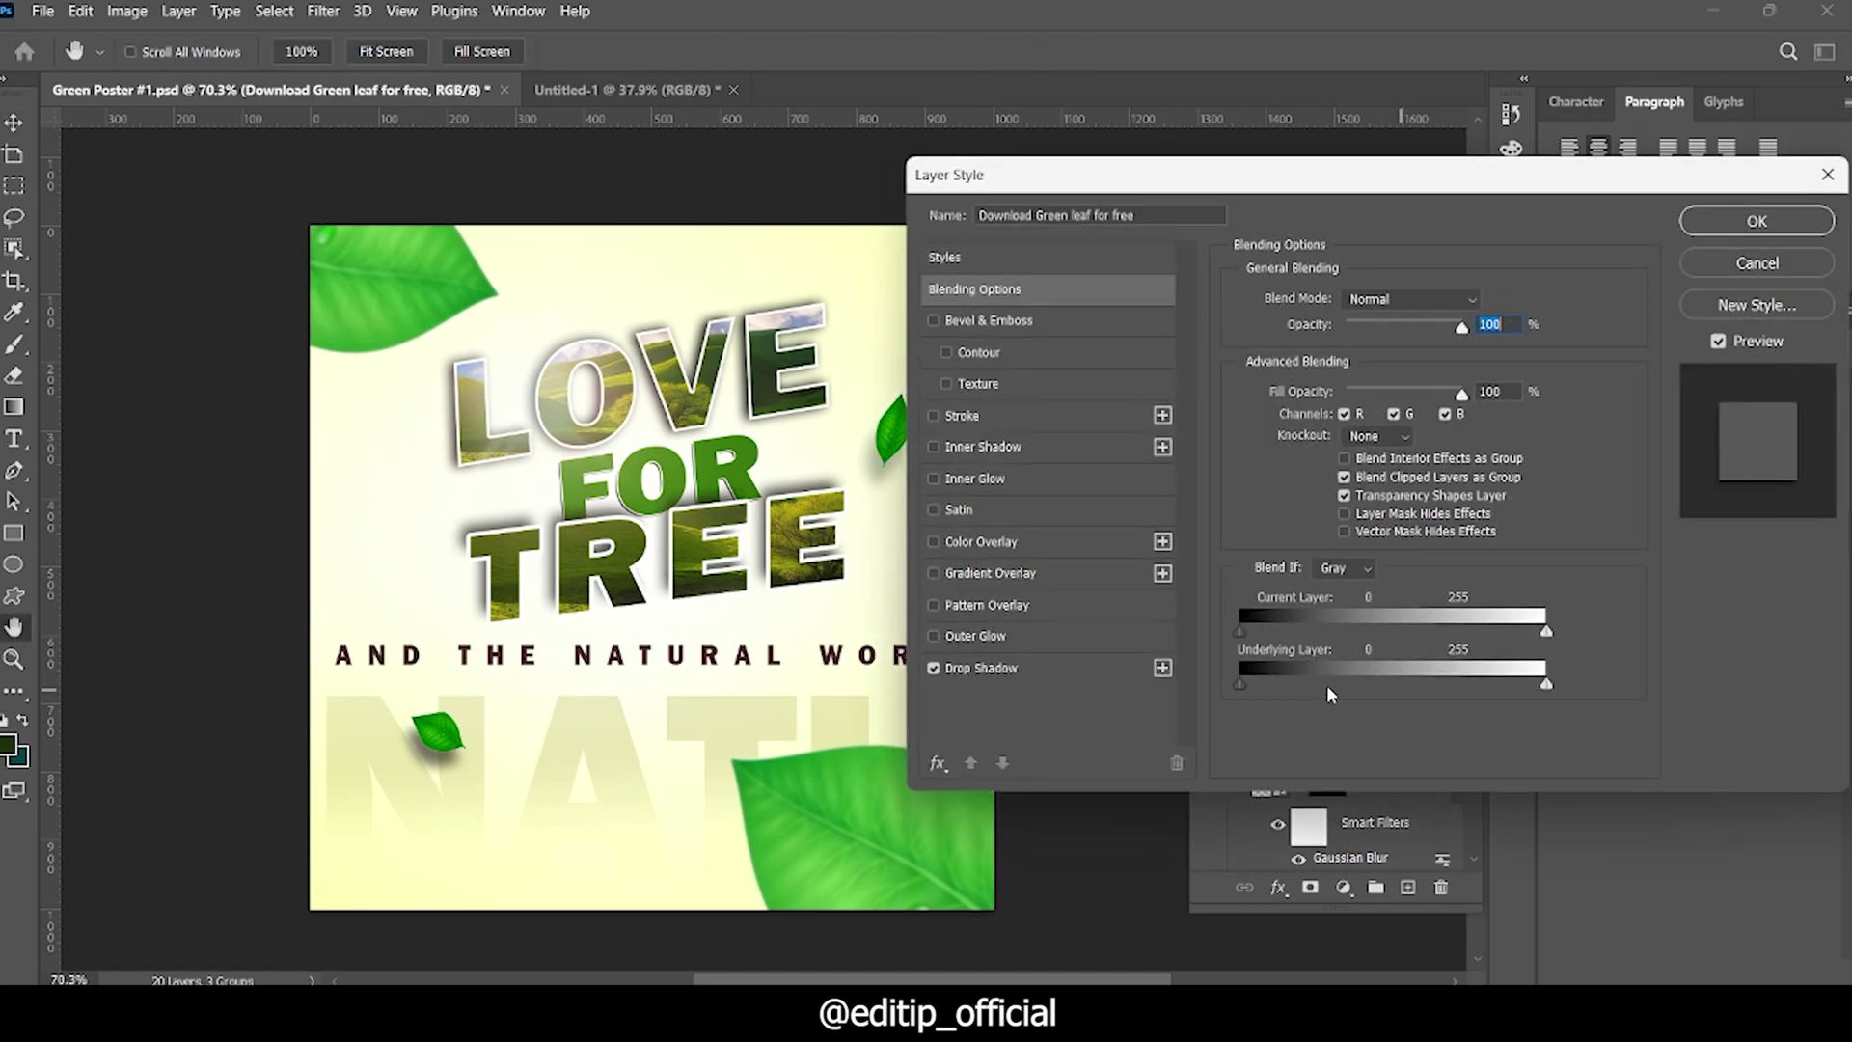
{"action": "left_click", "coordinate": [1037, 667]}
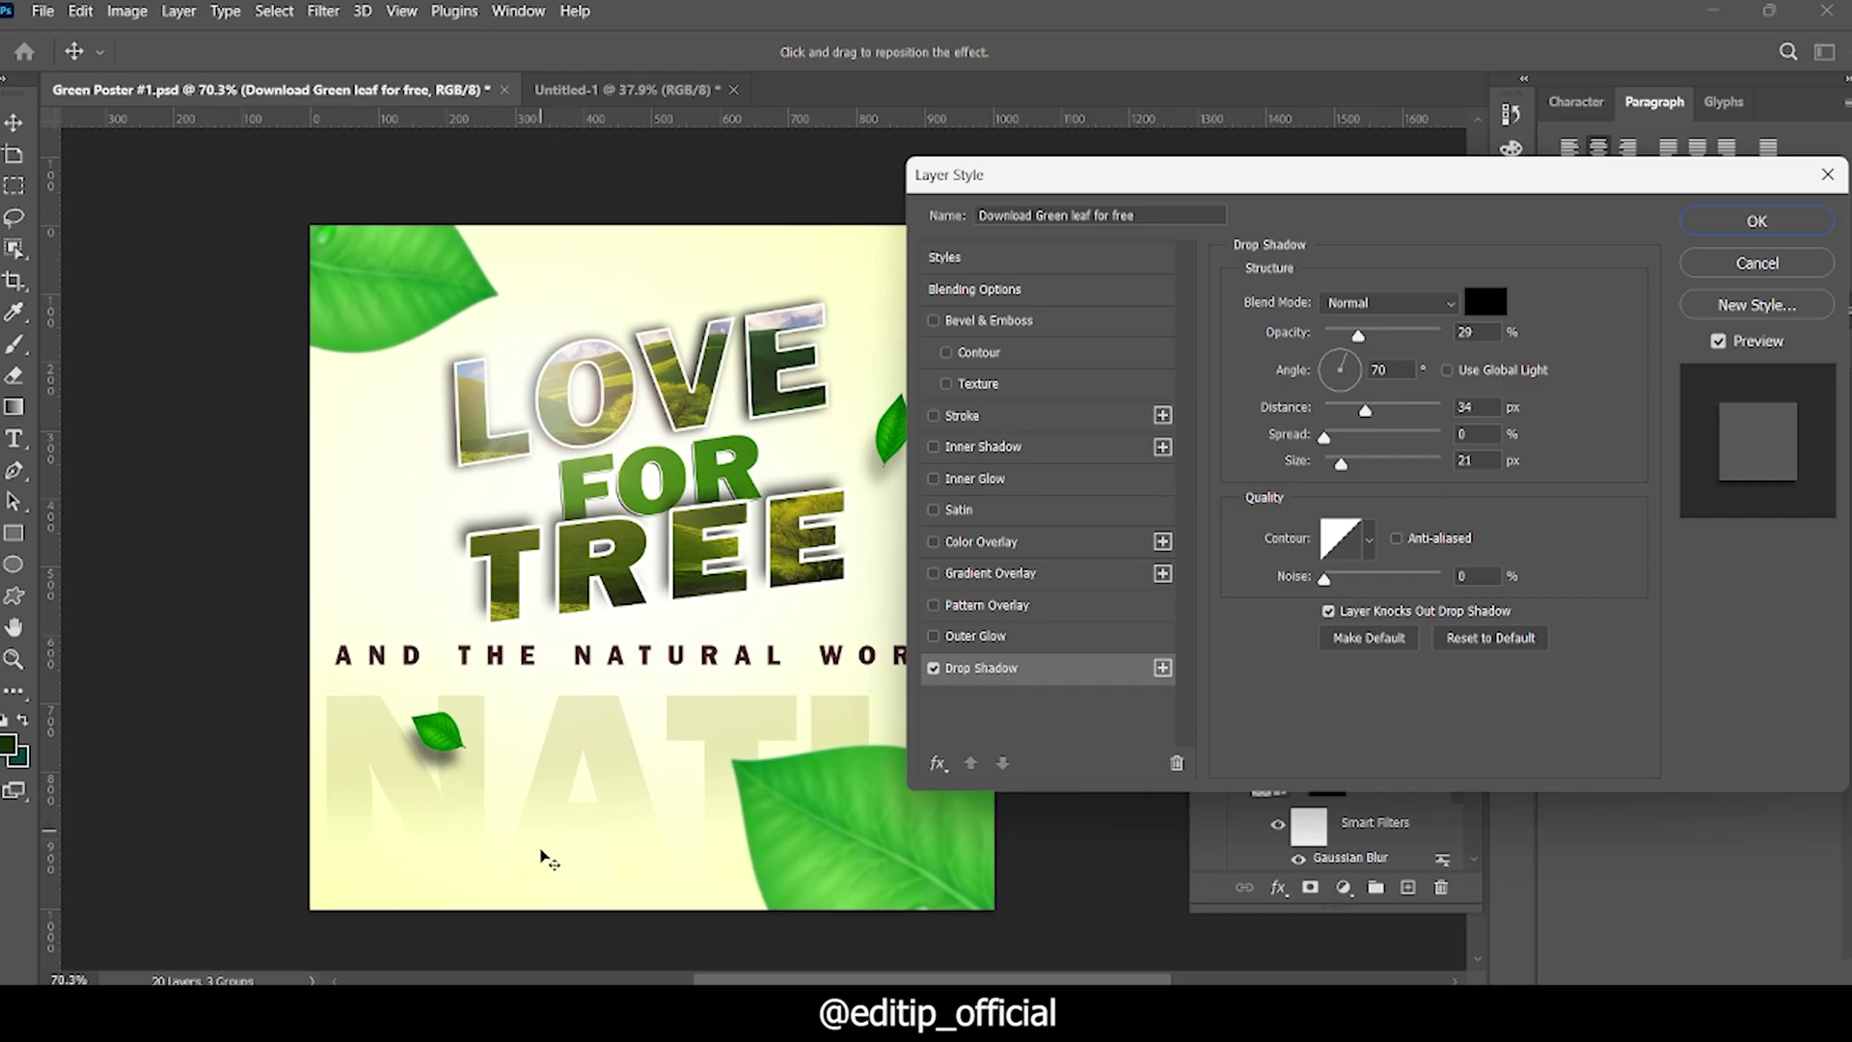
{"action": "left_click", "coordinate": [1723, 227]}
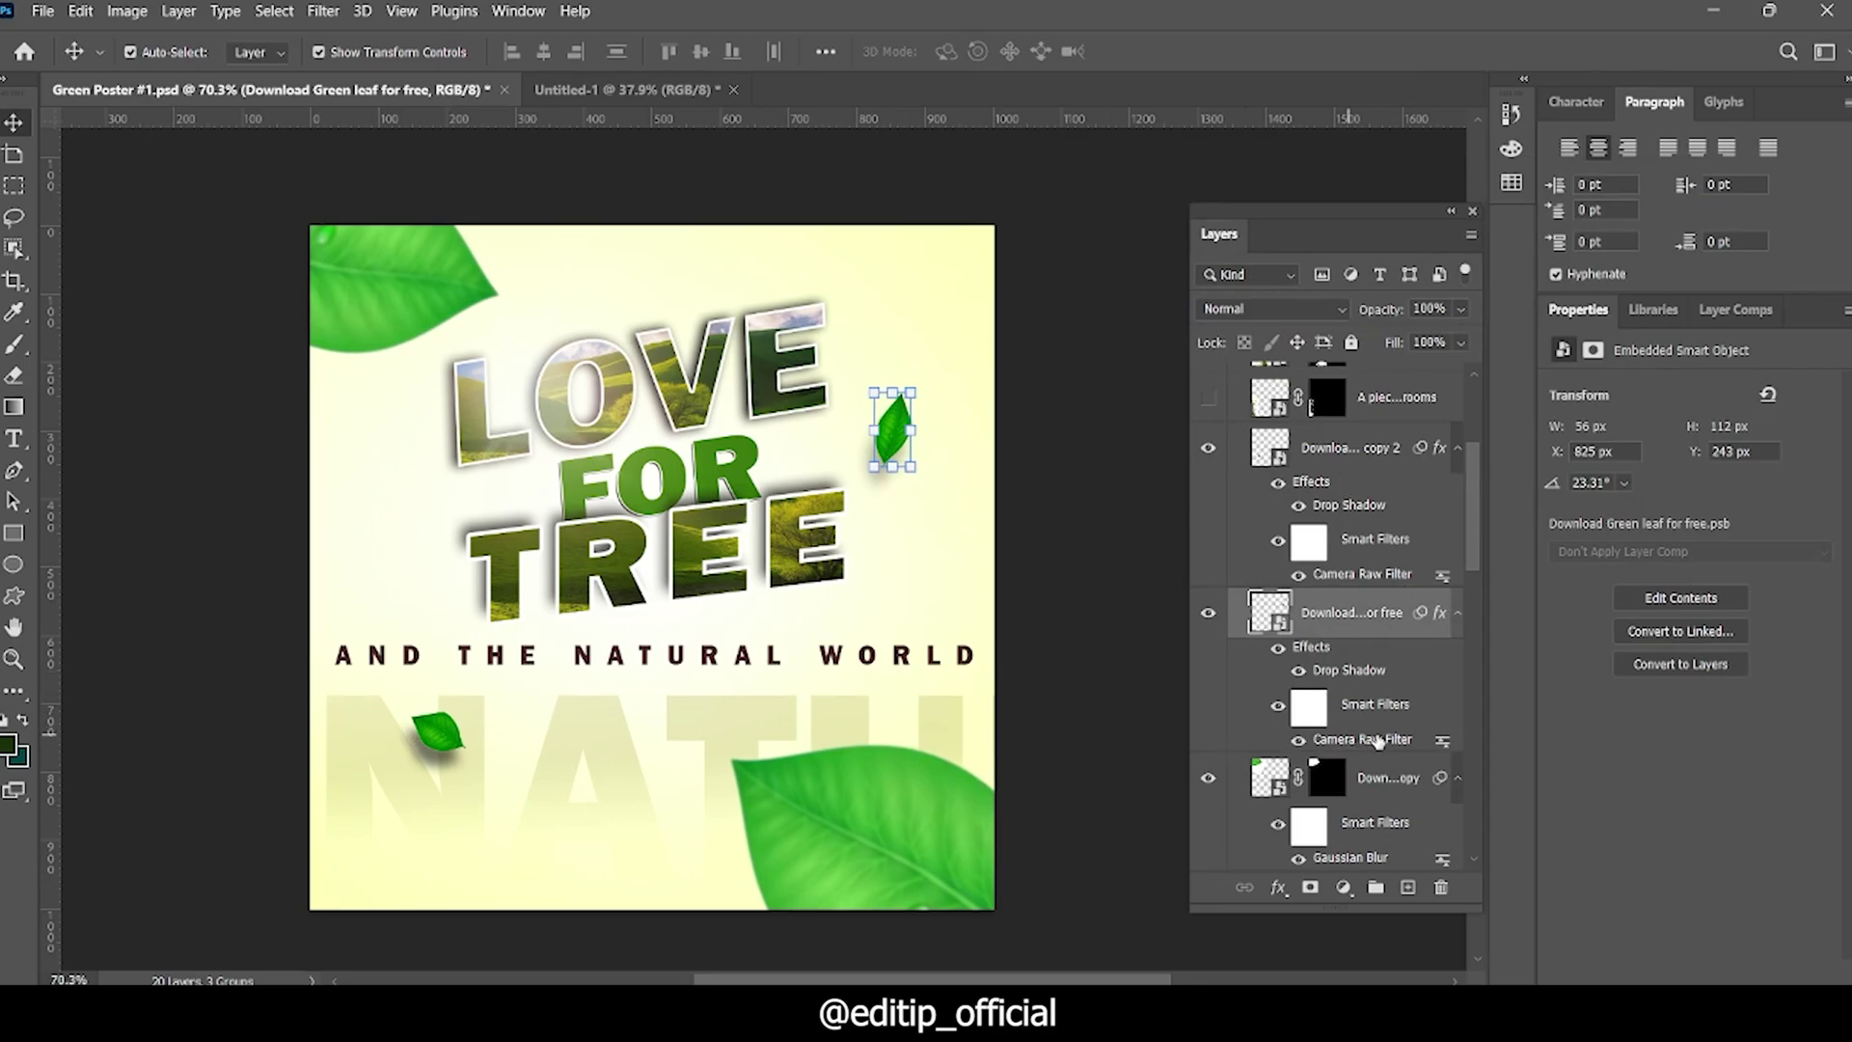
Step: Show the ferns along the left edge and at the bottom centre
{"action": "scroll", "coordinate": [1378, 741], "scroll_direction": "up", "scroll_amount": 2}
{"action": "left_click", "coordinate": [1208, 517]}
{"action": "left_click", "coordinate": [1208, 517]}
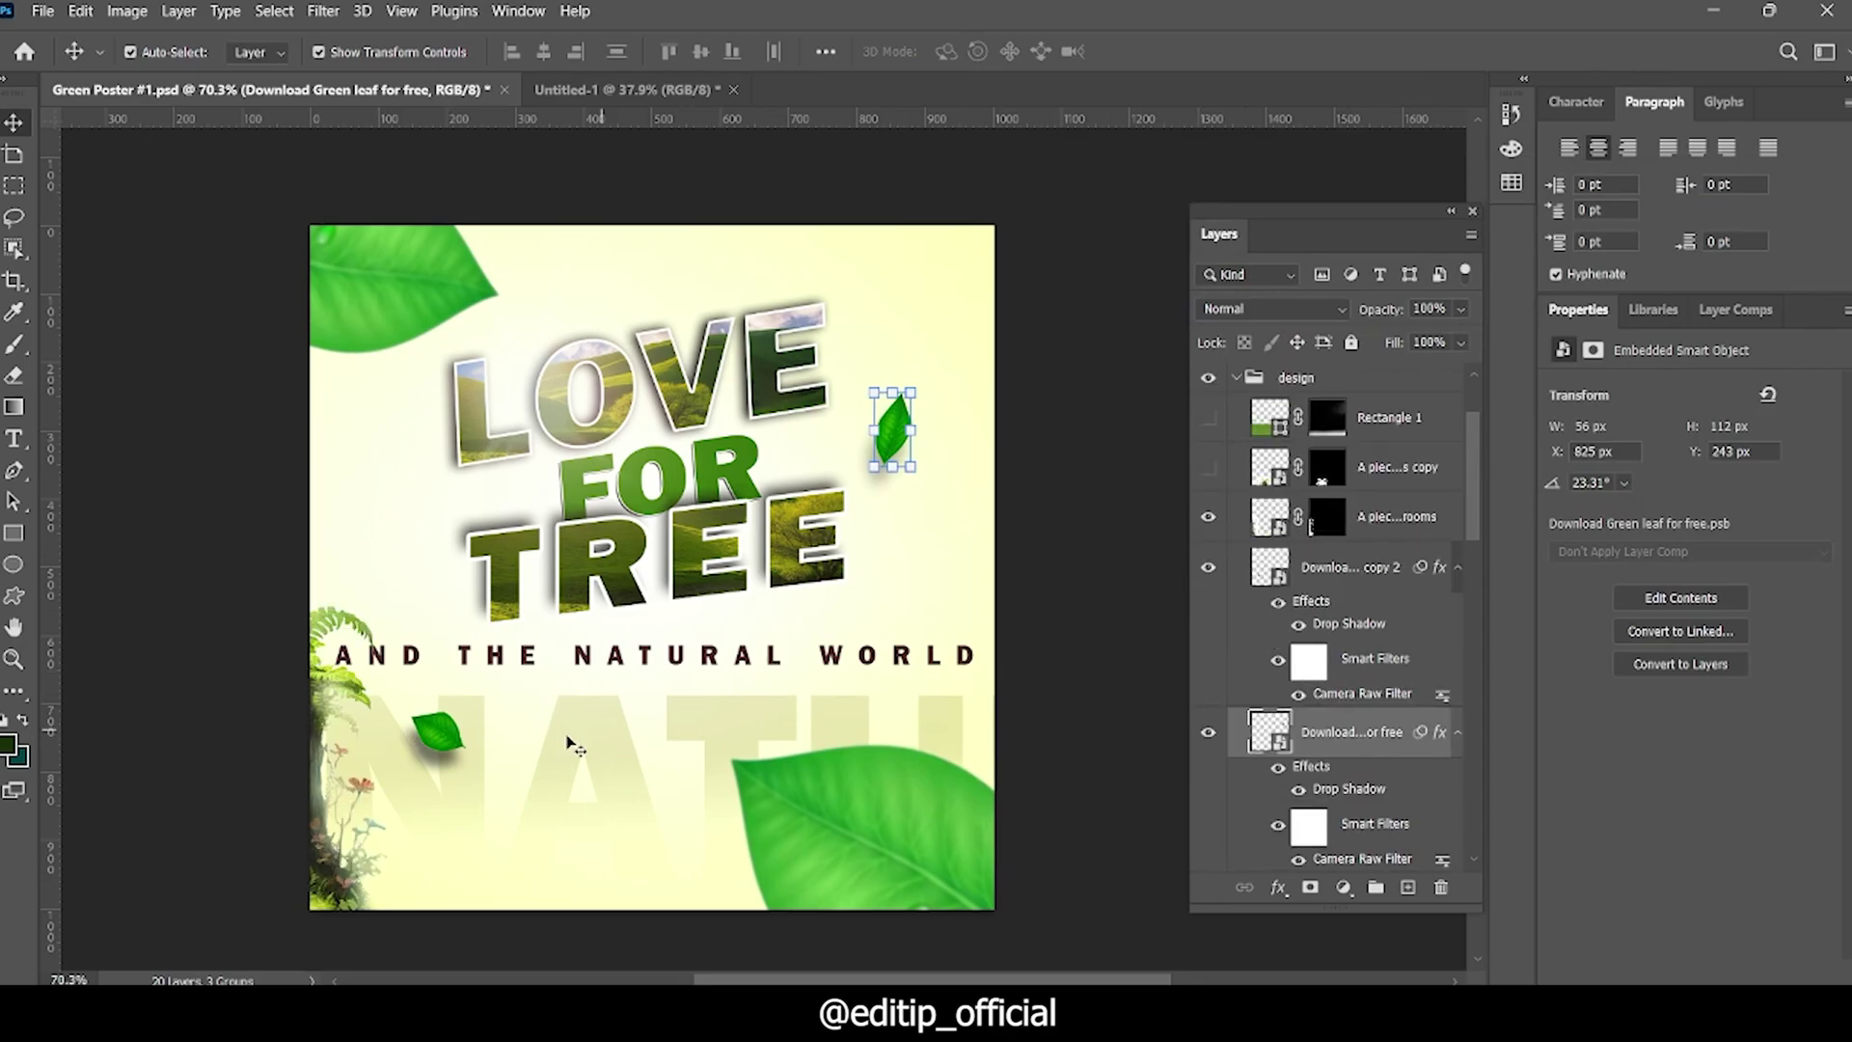
{"action": "left_click", "coordinate": [1209, 468]}
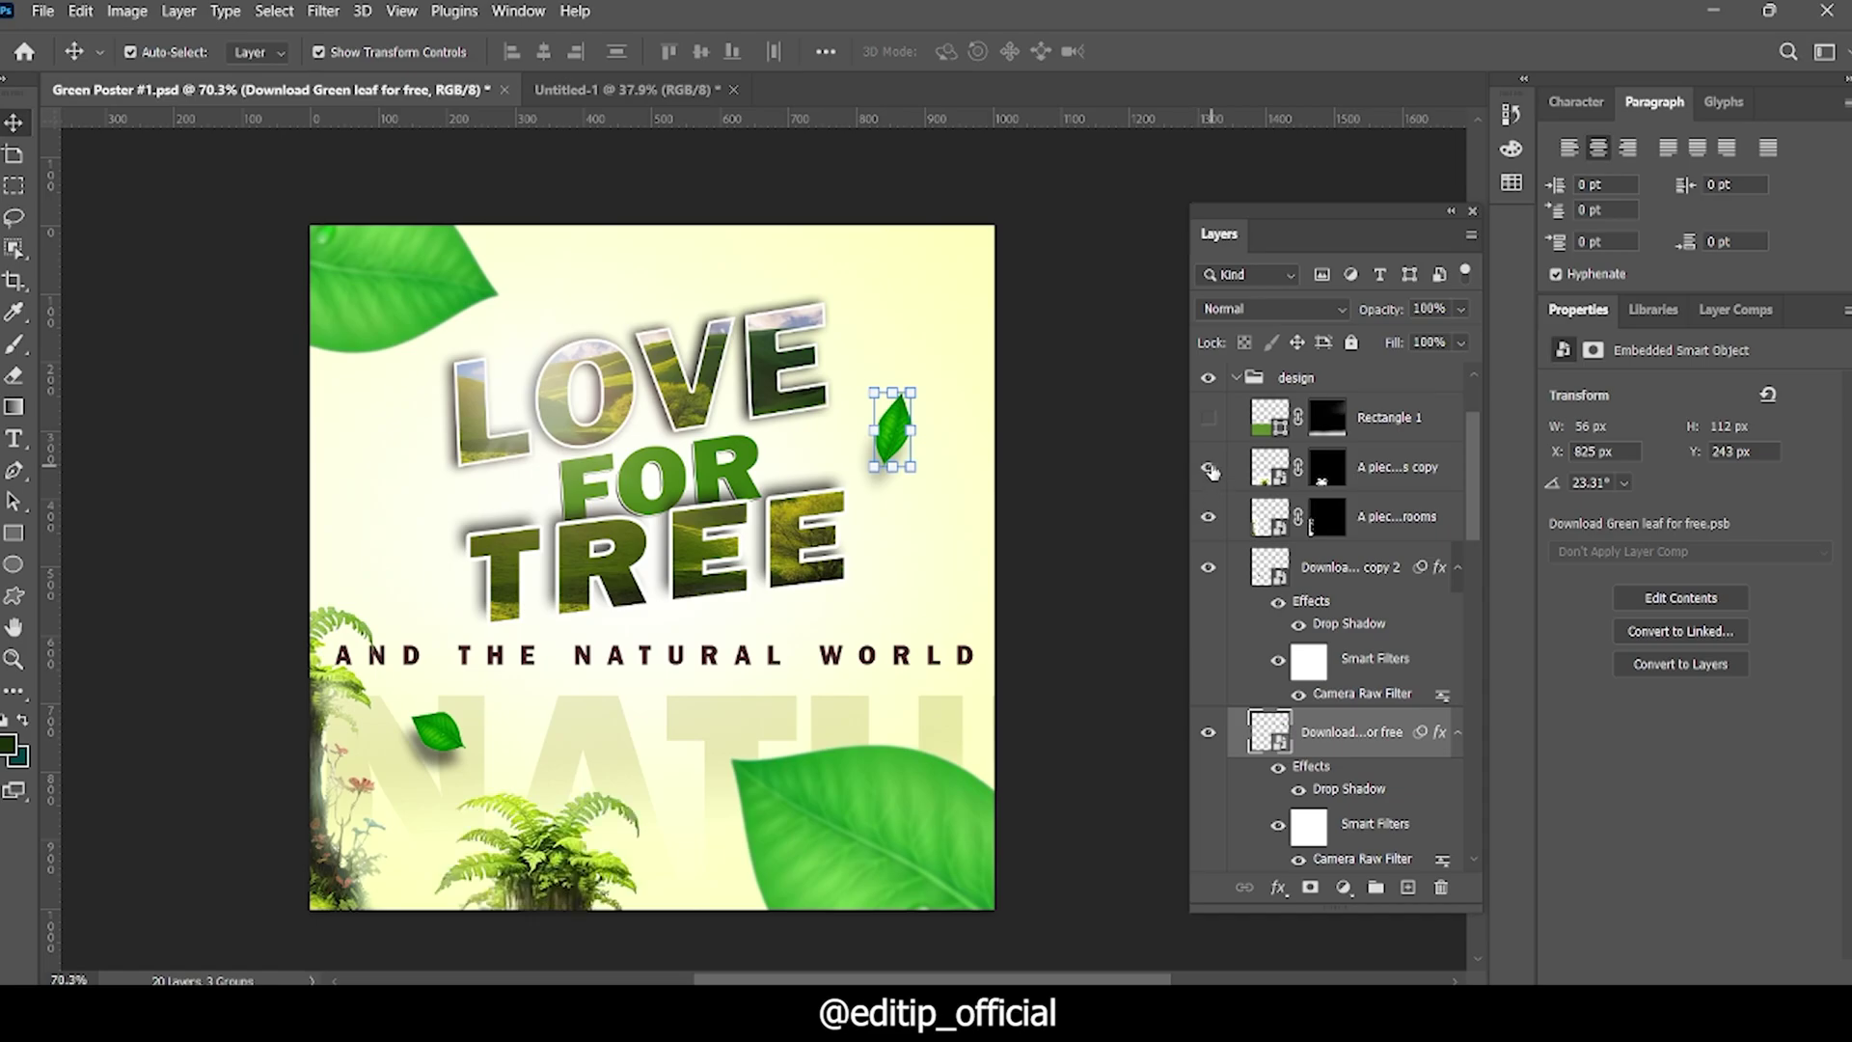
Step: Compare the poster with and without the Rectangle 1 green gradient, leaving it hidden
{"action": "left_click", "coordinate": [1209, 418]}
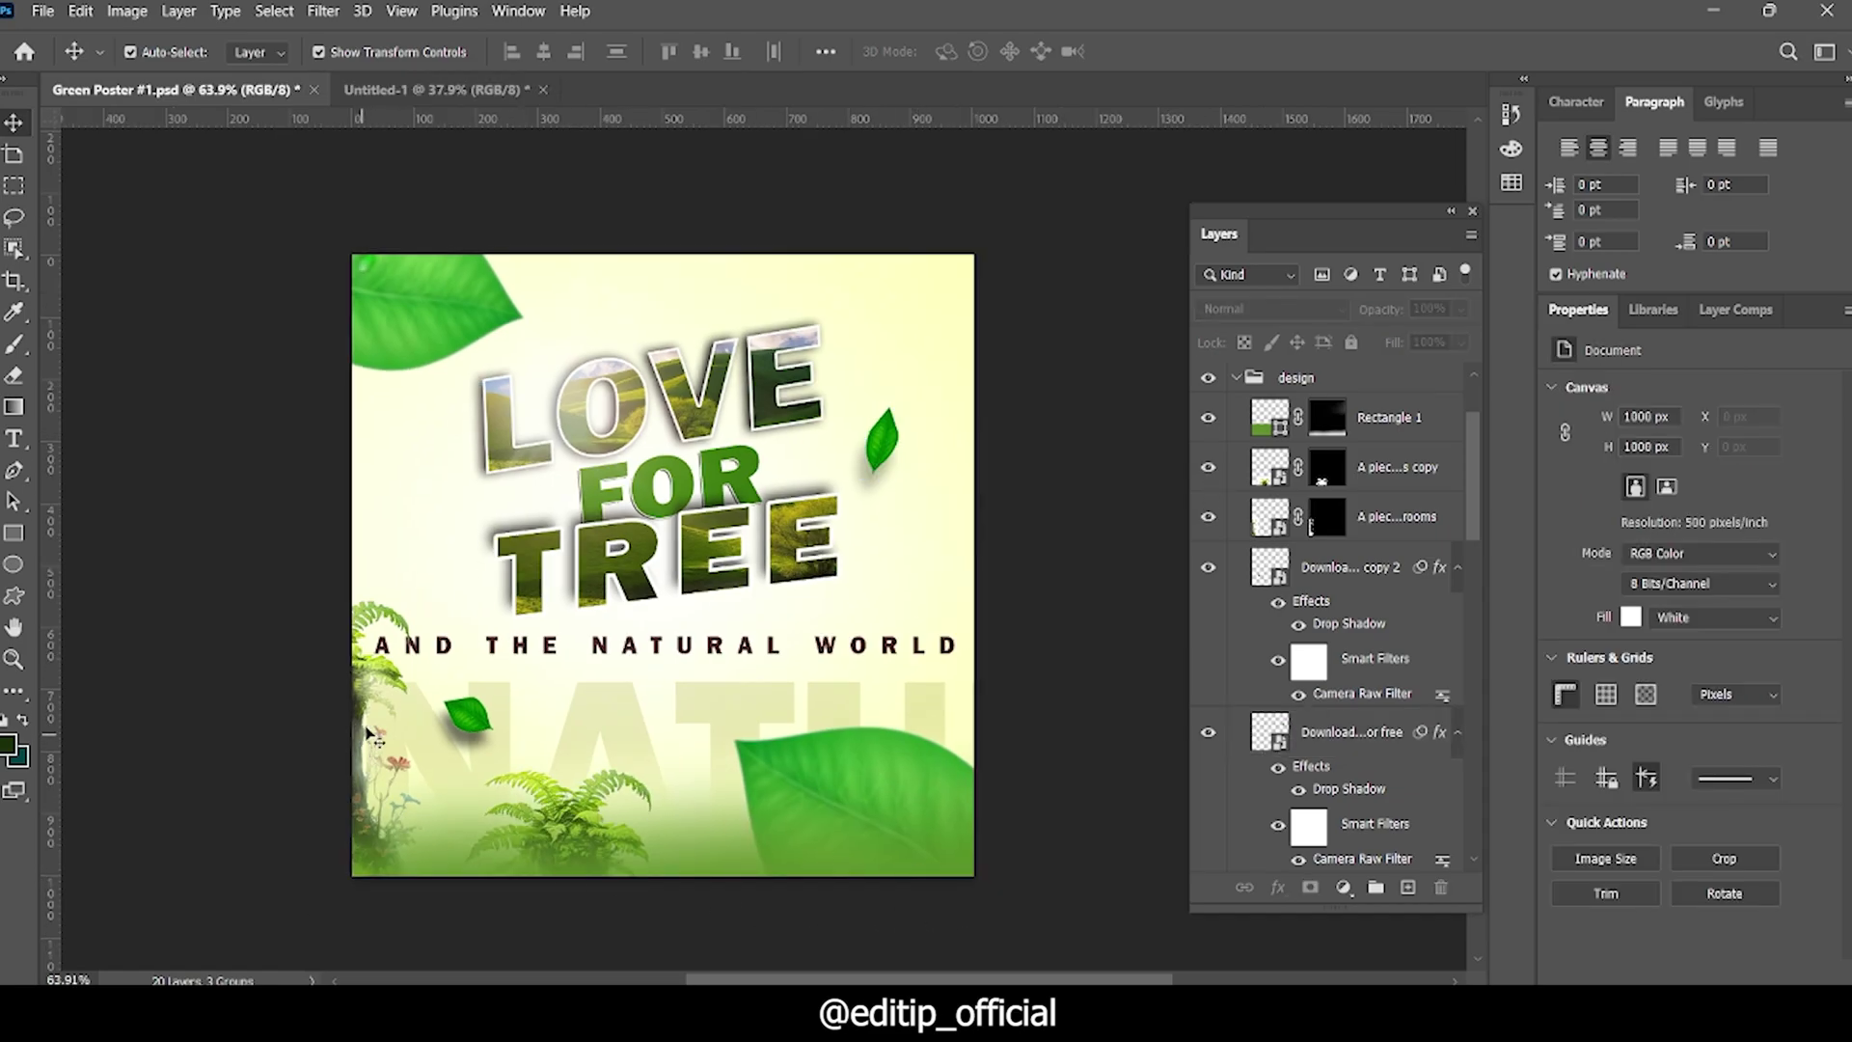
{"action": "scroll", "coordinate": [611, 749], "scroll_direction": "down", "scroll_amount": 1}
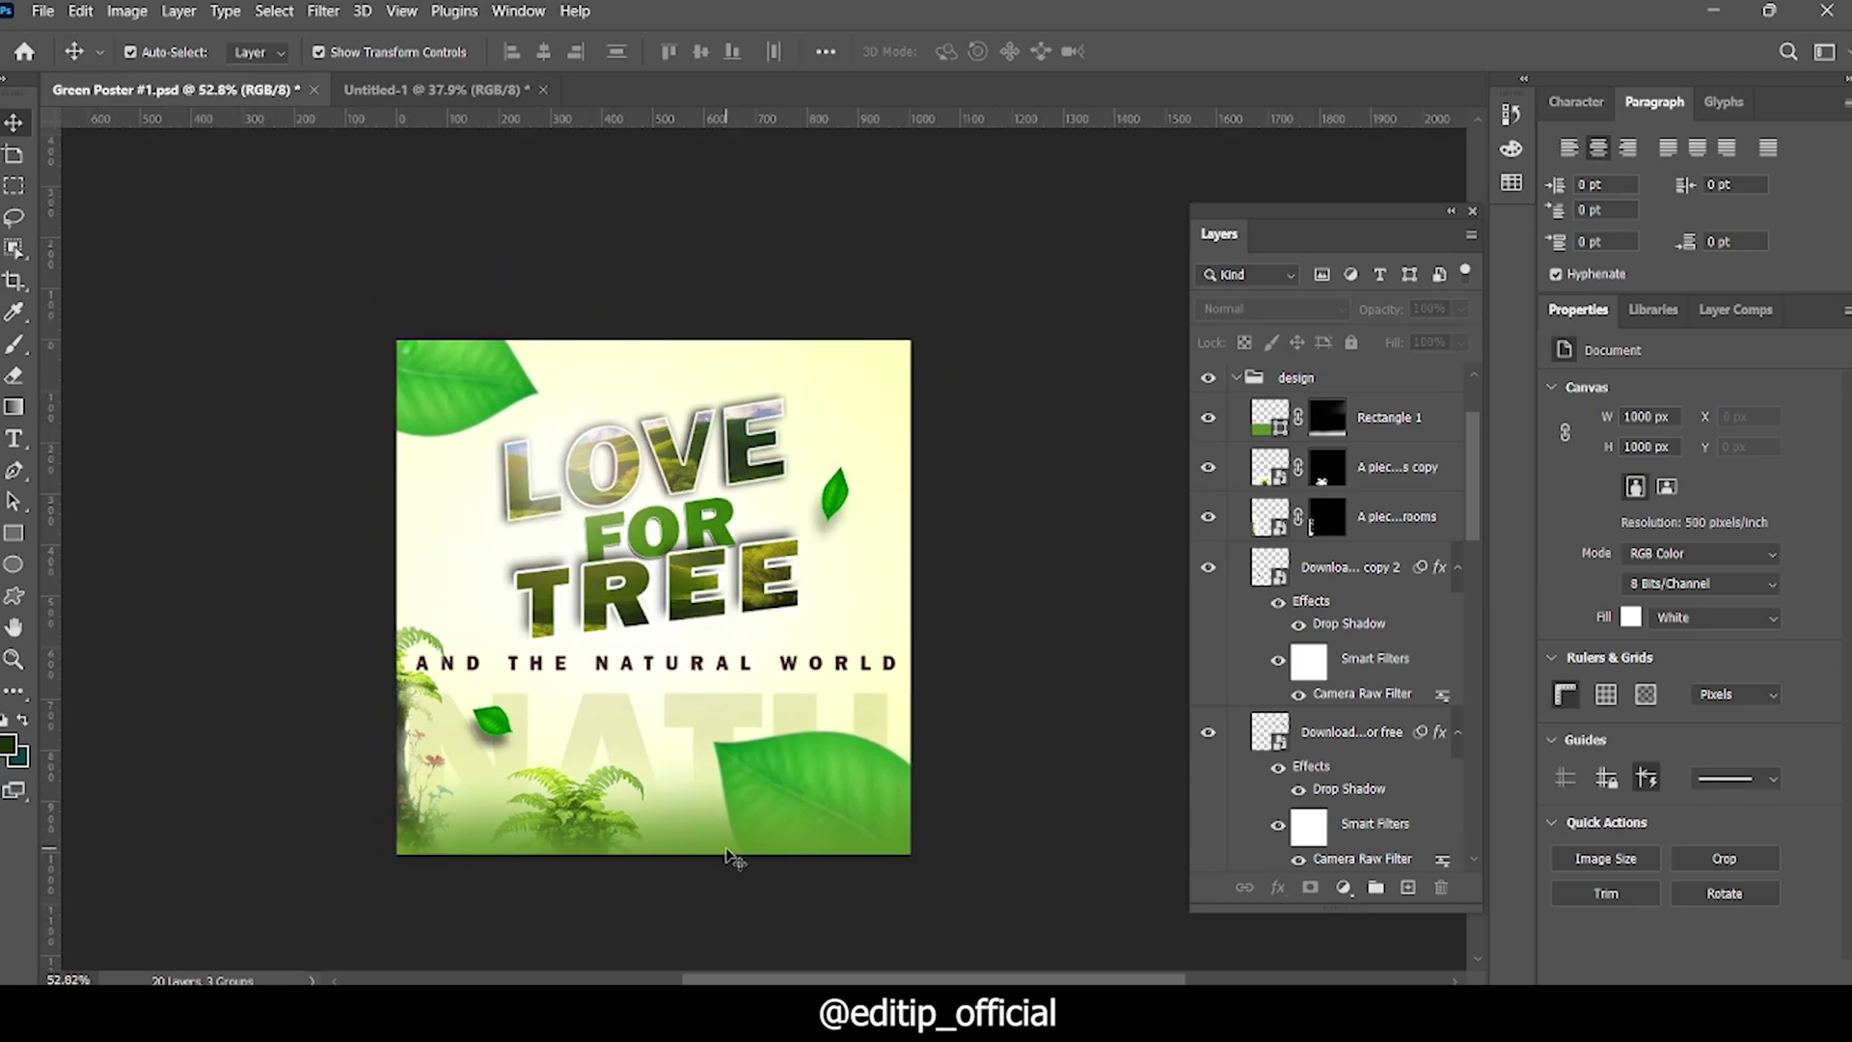
{"action": "left_click", "coordinate": [728, 858]}
{"action": "left_click", "coordinate": [1209, 417]}
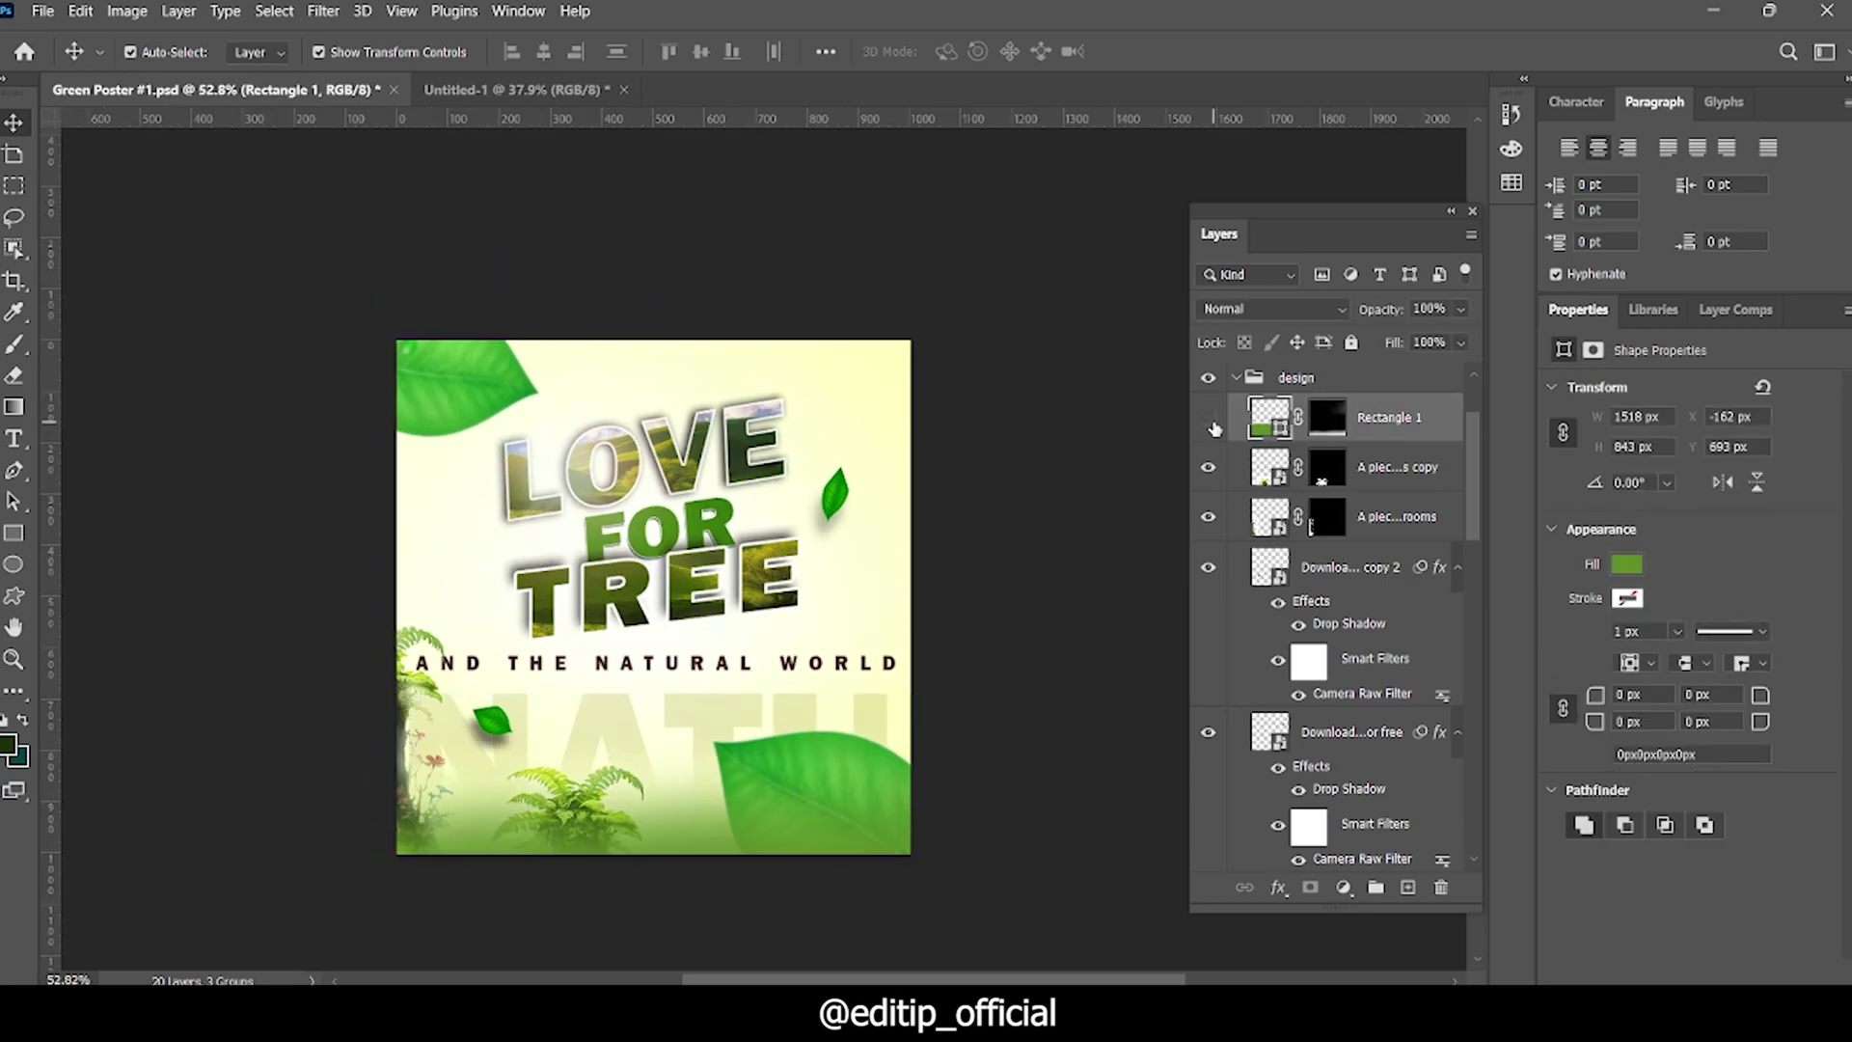
{"action": "left_click", "coordinate": [1209, 417]}
{"action": "left_click", "coordinate": [1209, 417]}
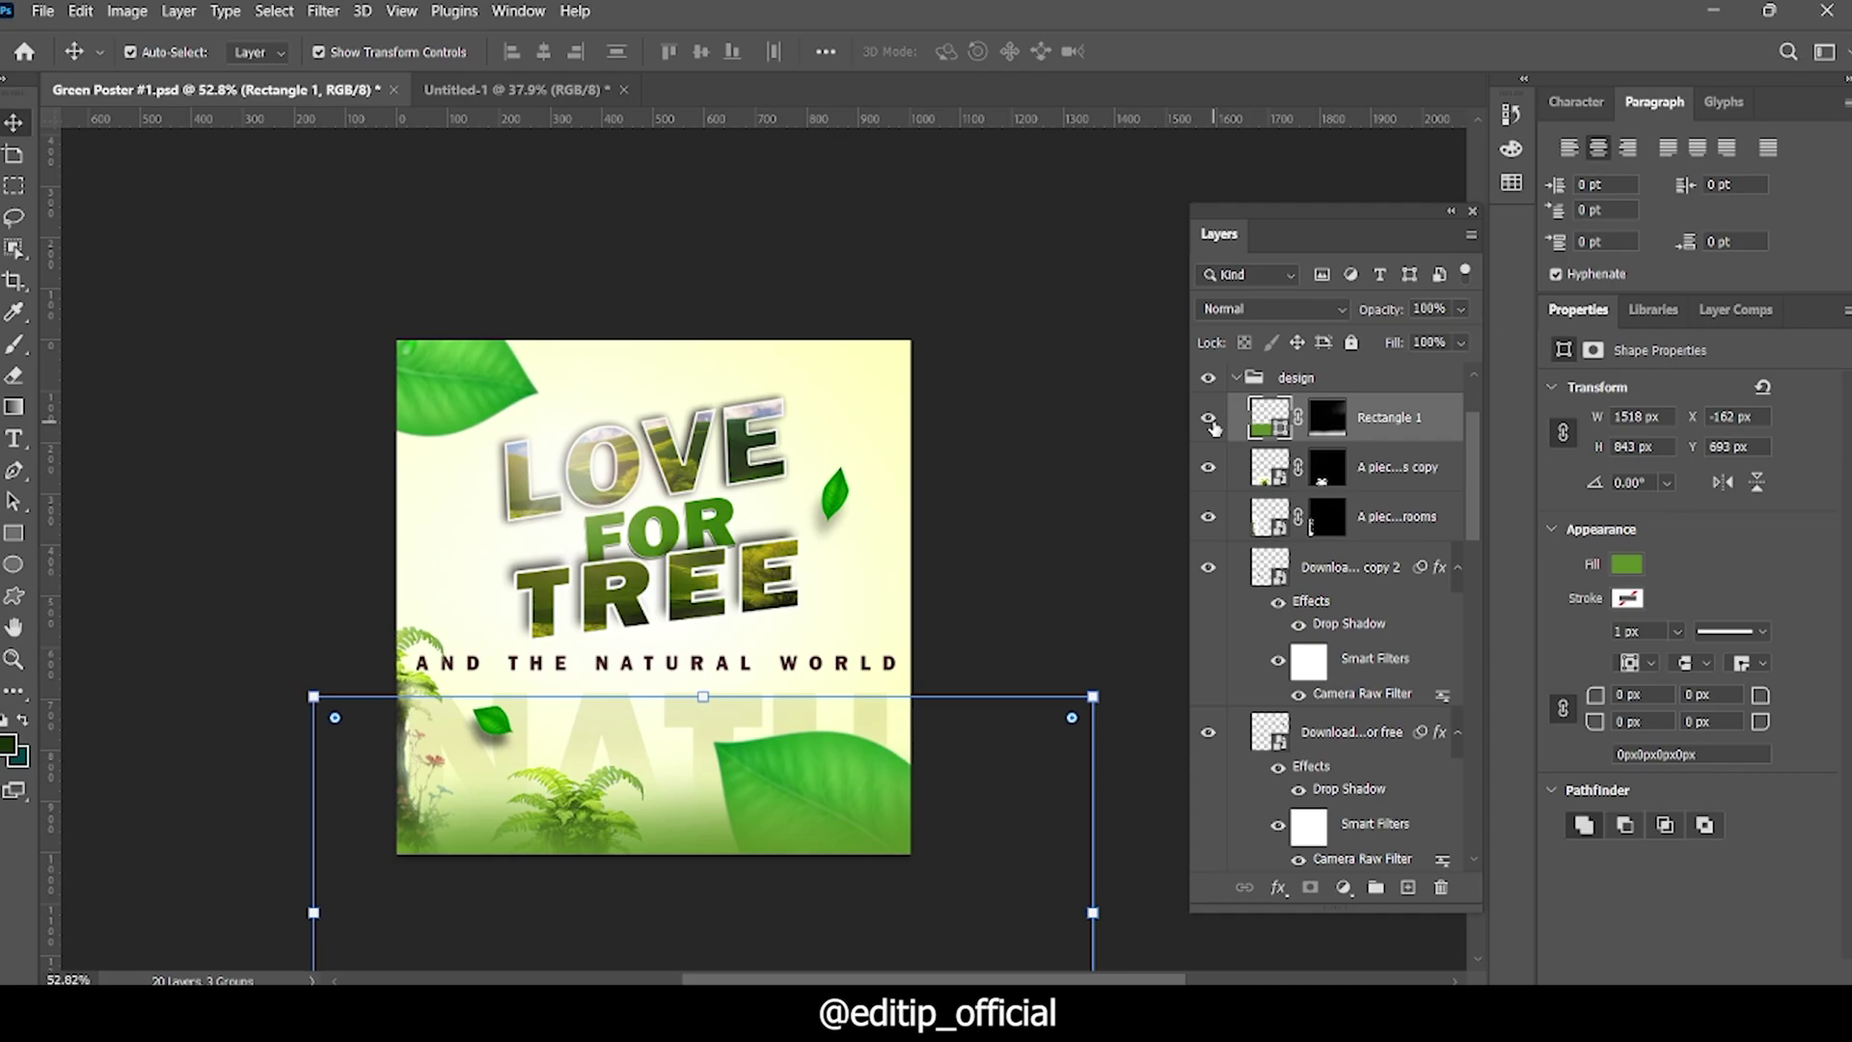
{"action": "left_click", "coordinate": [1211, 423]}
{"action": "left_click", "coordinate": [1211, 422]}
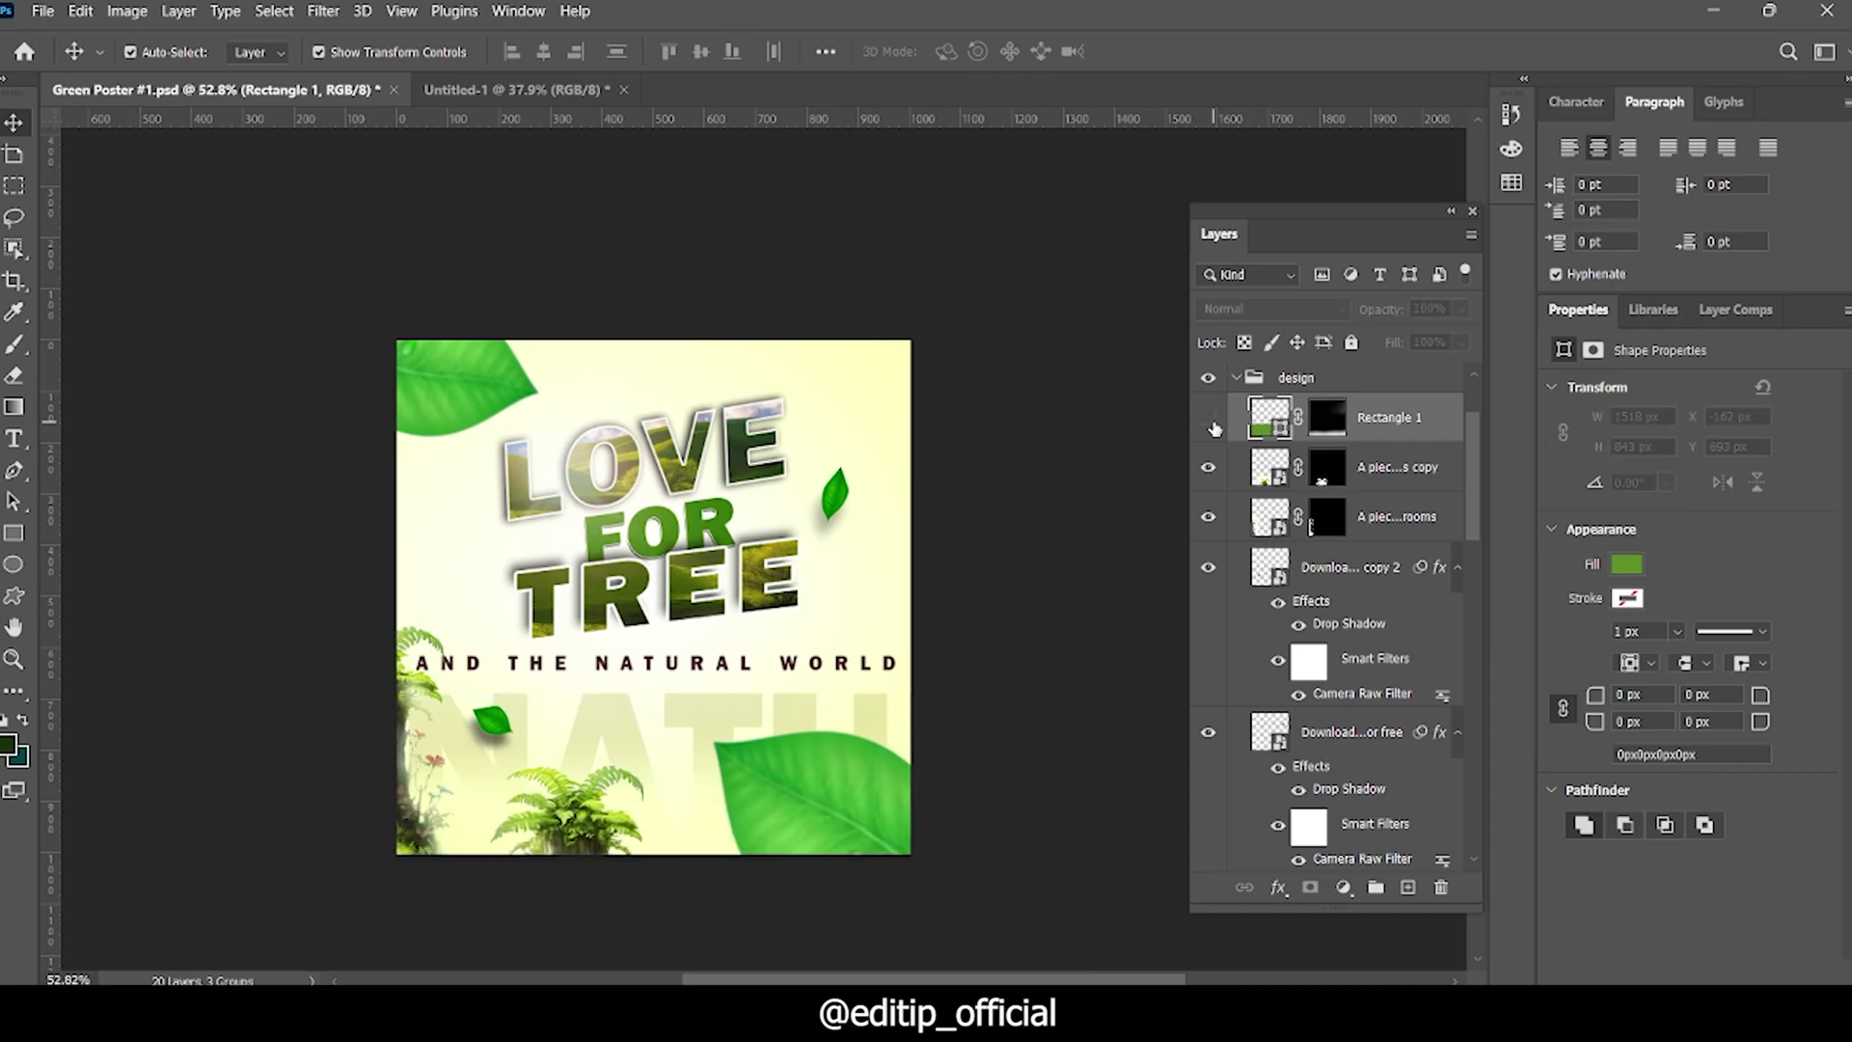
{"action": "left_click", "coordinate": [1211, 423]}
{"action": "left_click", "coordinate": [1211, 422]}
{"action": "left_click", "coordinate": [1209, 420]}
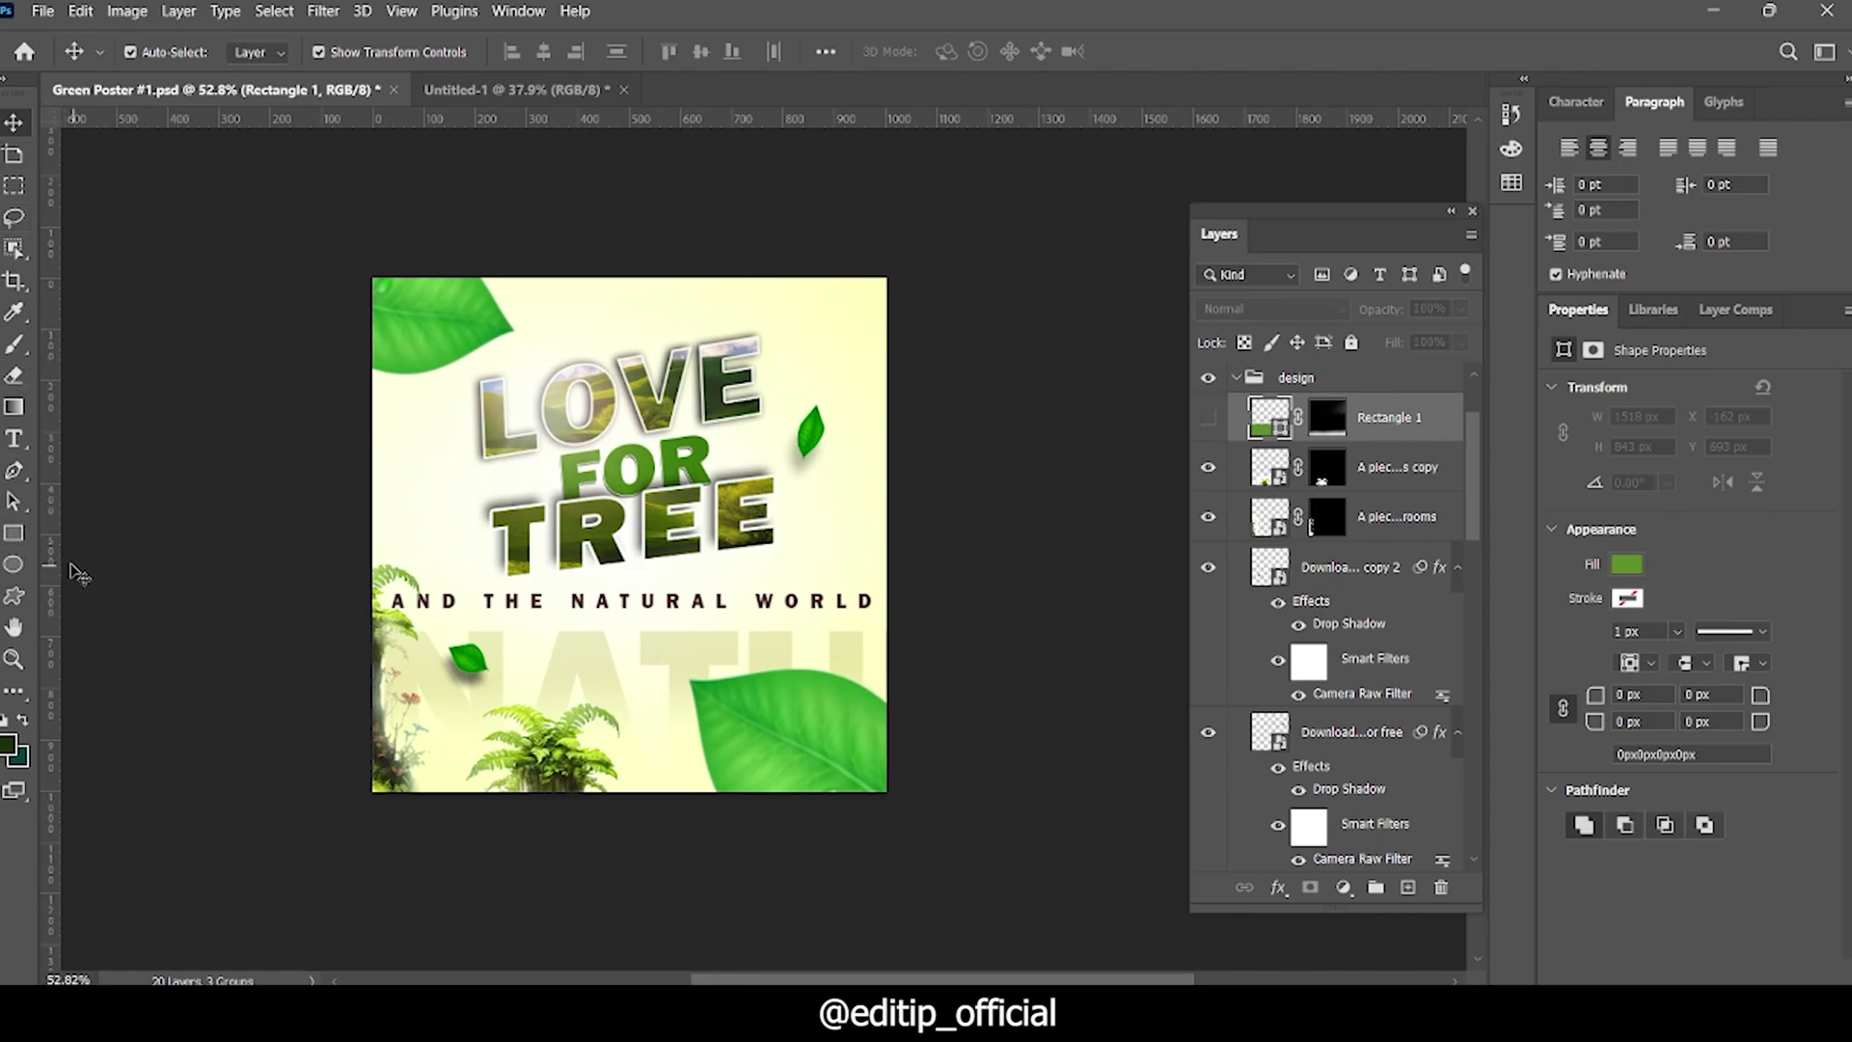
Step: Set up a linear foreground-to-transparent gradient on a new empty layer
{"action": "left_click", "coordinate": [14, 406]}
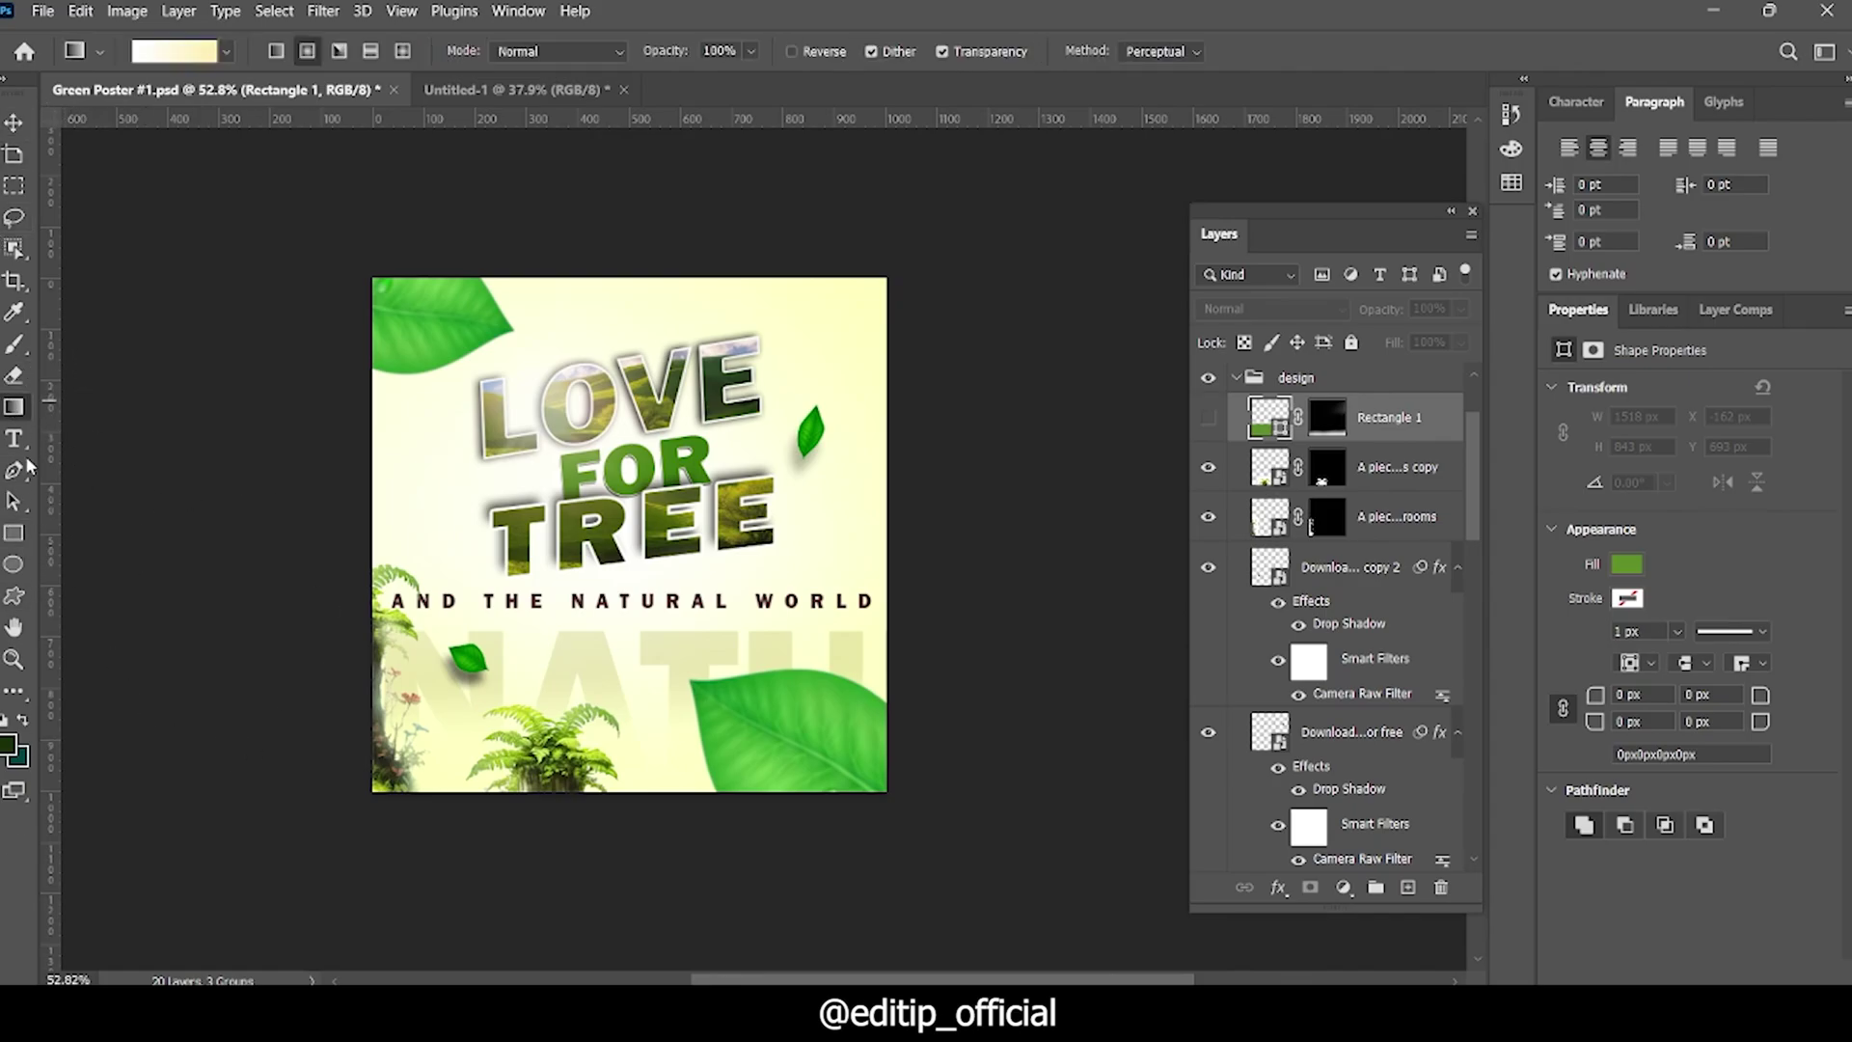
{"action": "left_click", "coordinate": [228, 53]}
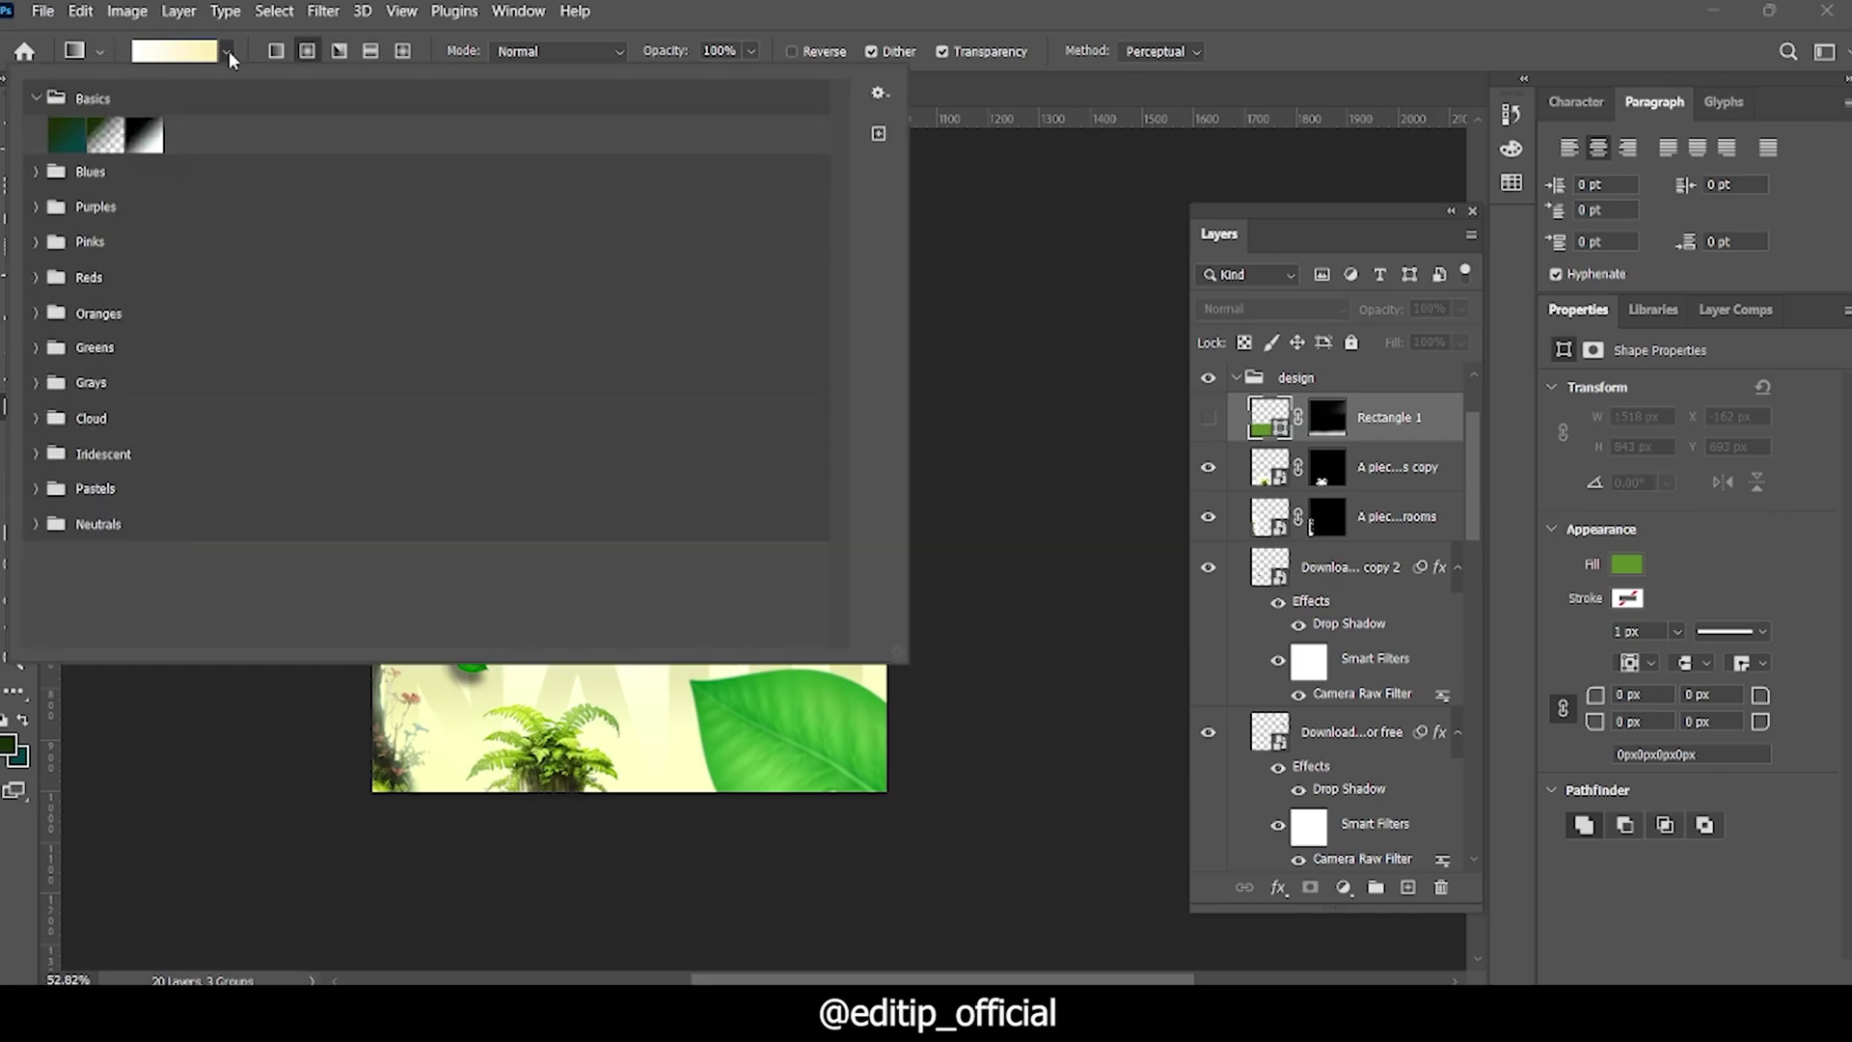
{"action": "left_click", "coordinate": [147, 141]}
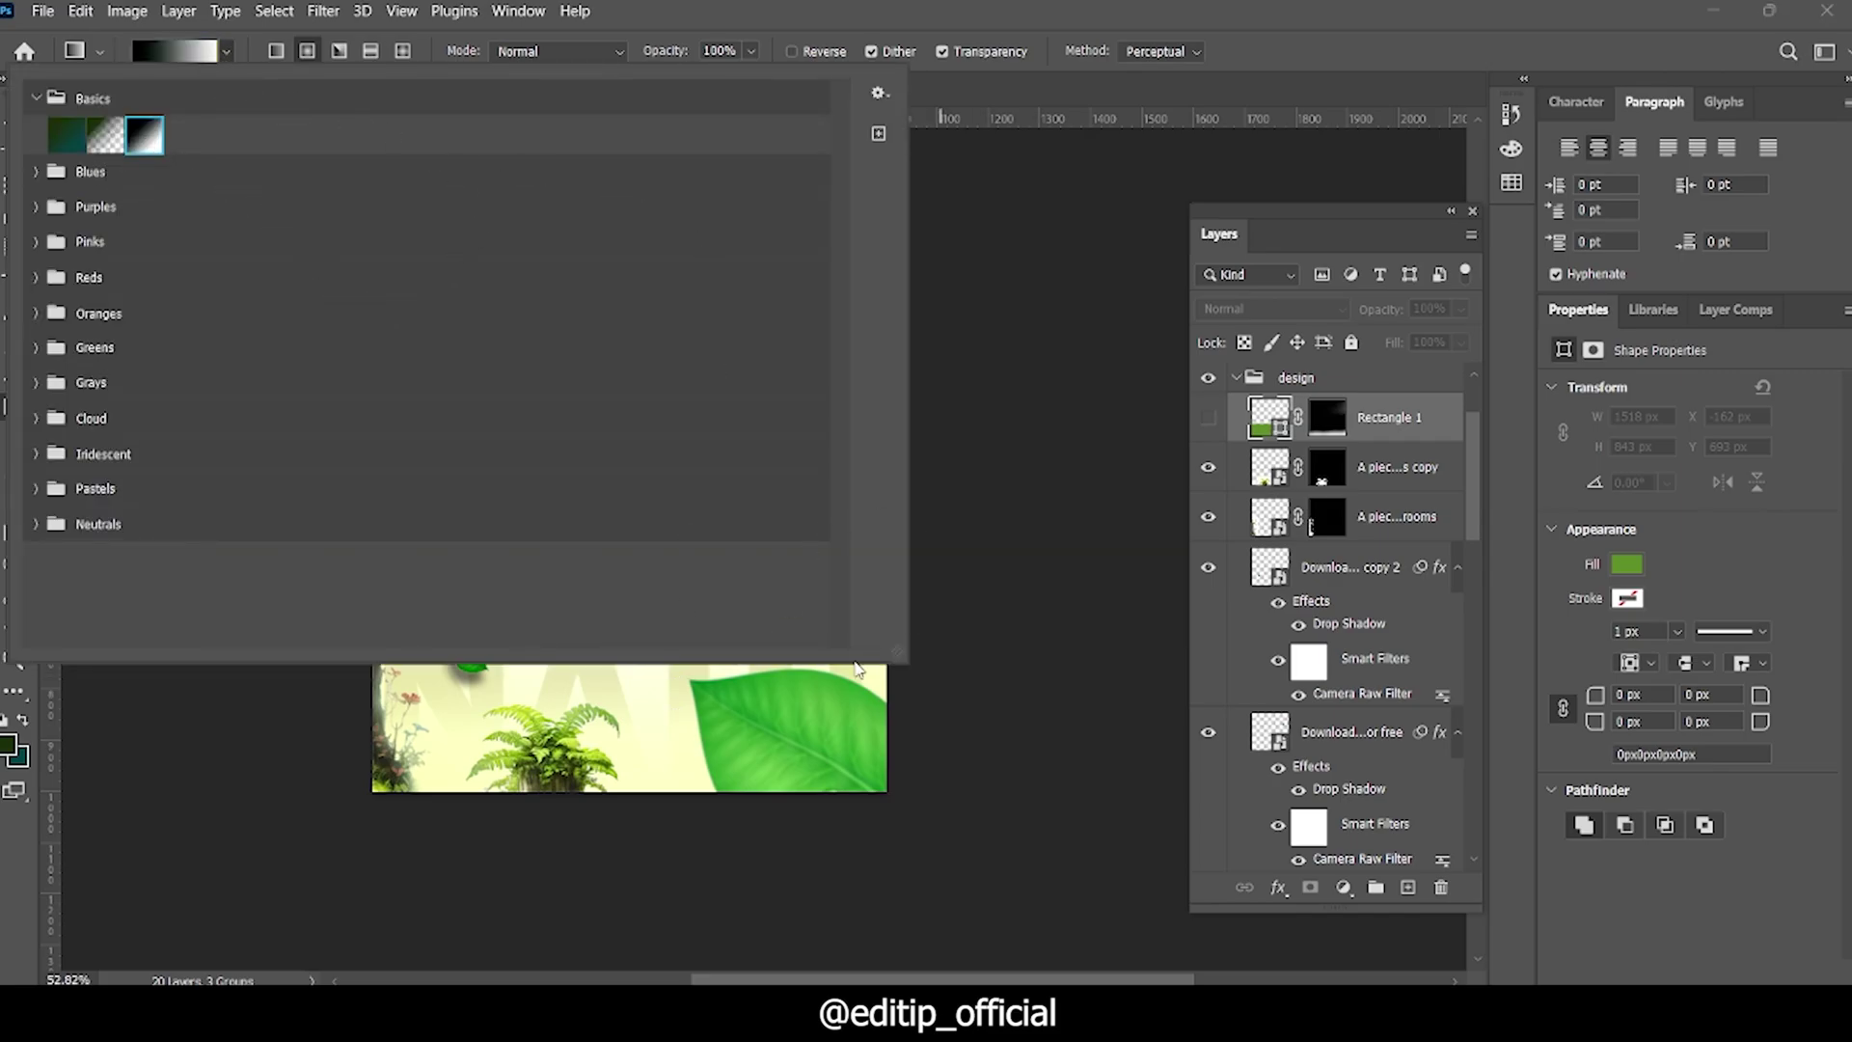
{"action": "left_click", "coordinate": [275, 56]}
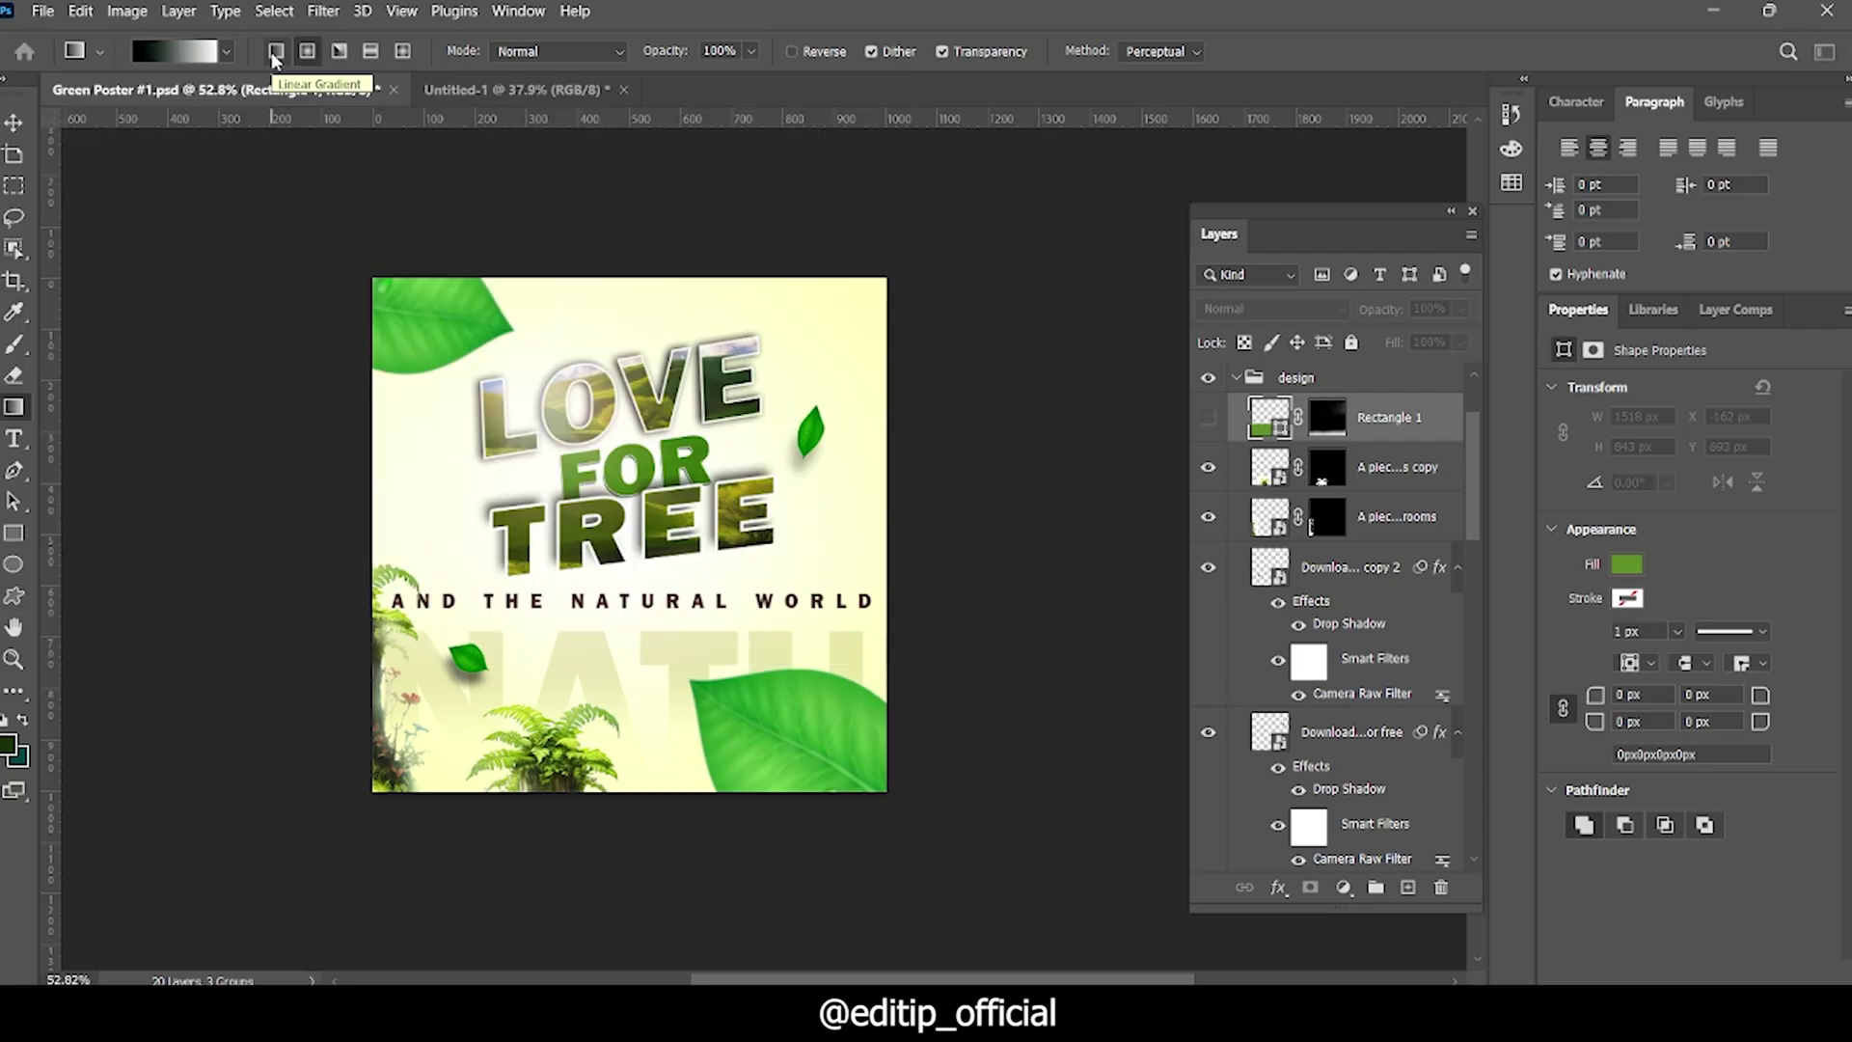
{"action": "left_click", "coordinate": [275, 57]}
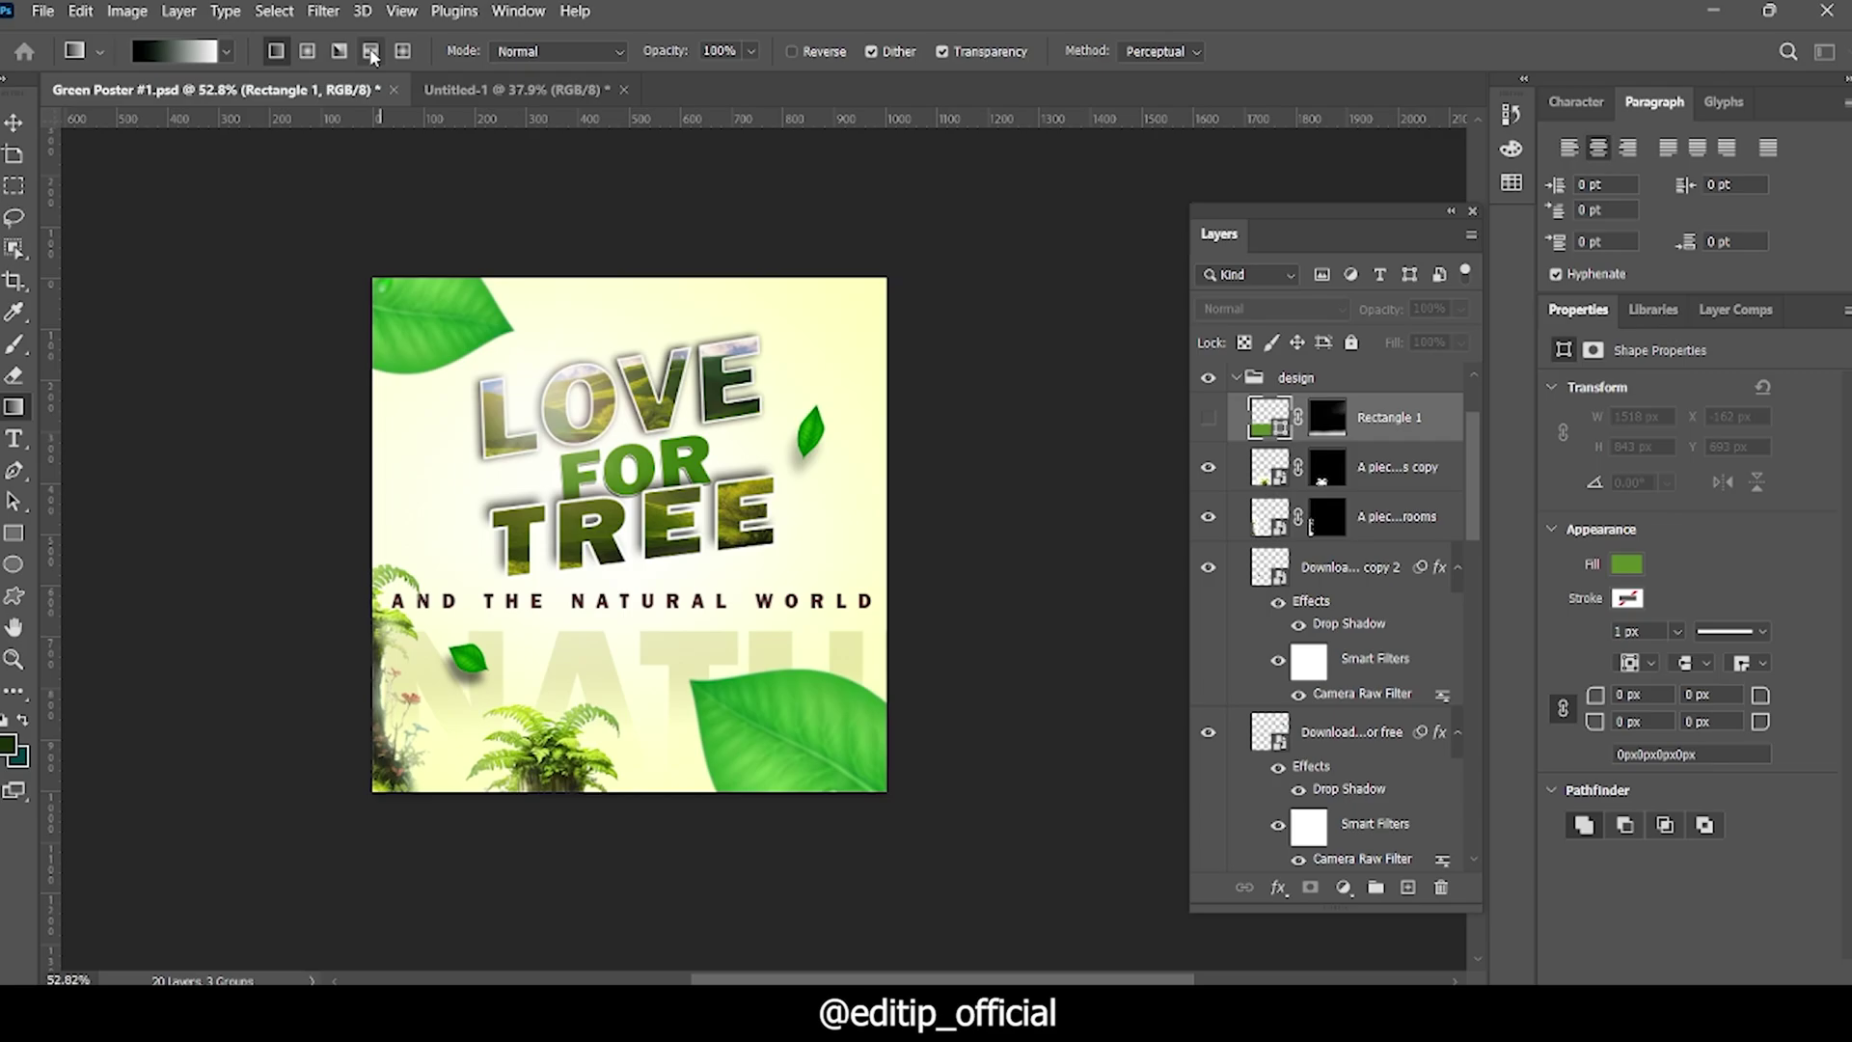
{"action": "key", "text": "ctrl+shift+alt+n"}
{"action": "left_click", "coordinate": [174, 52]}
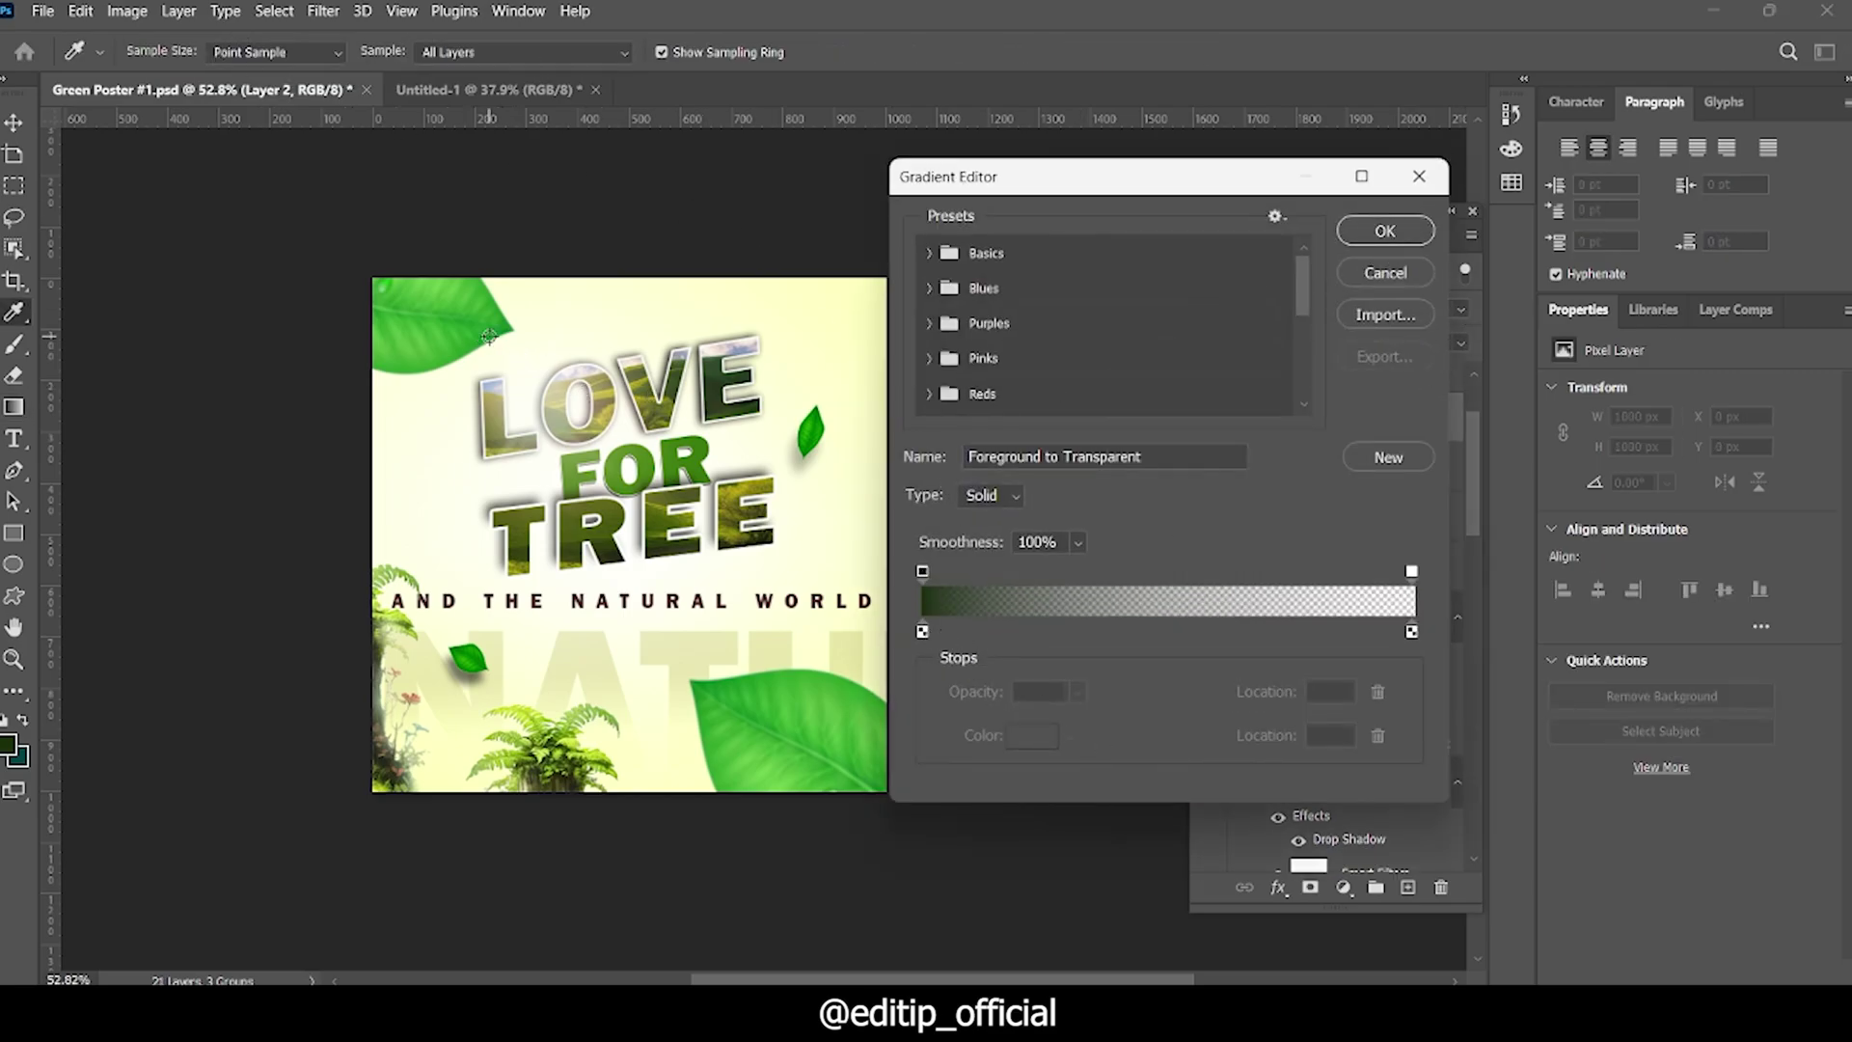
{"action": "left_click", "coordinate": [1385, 230]}
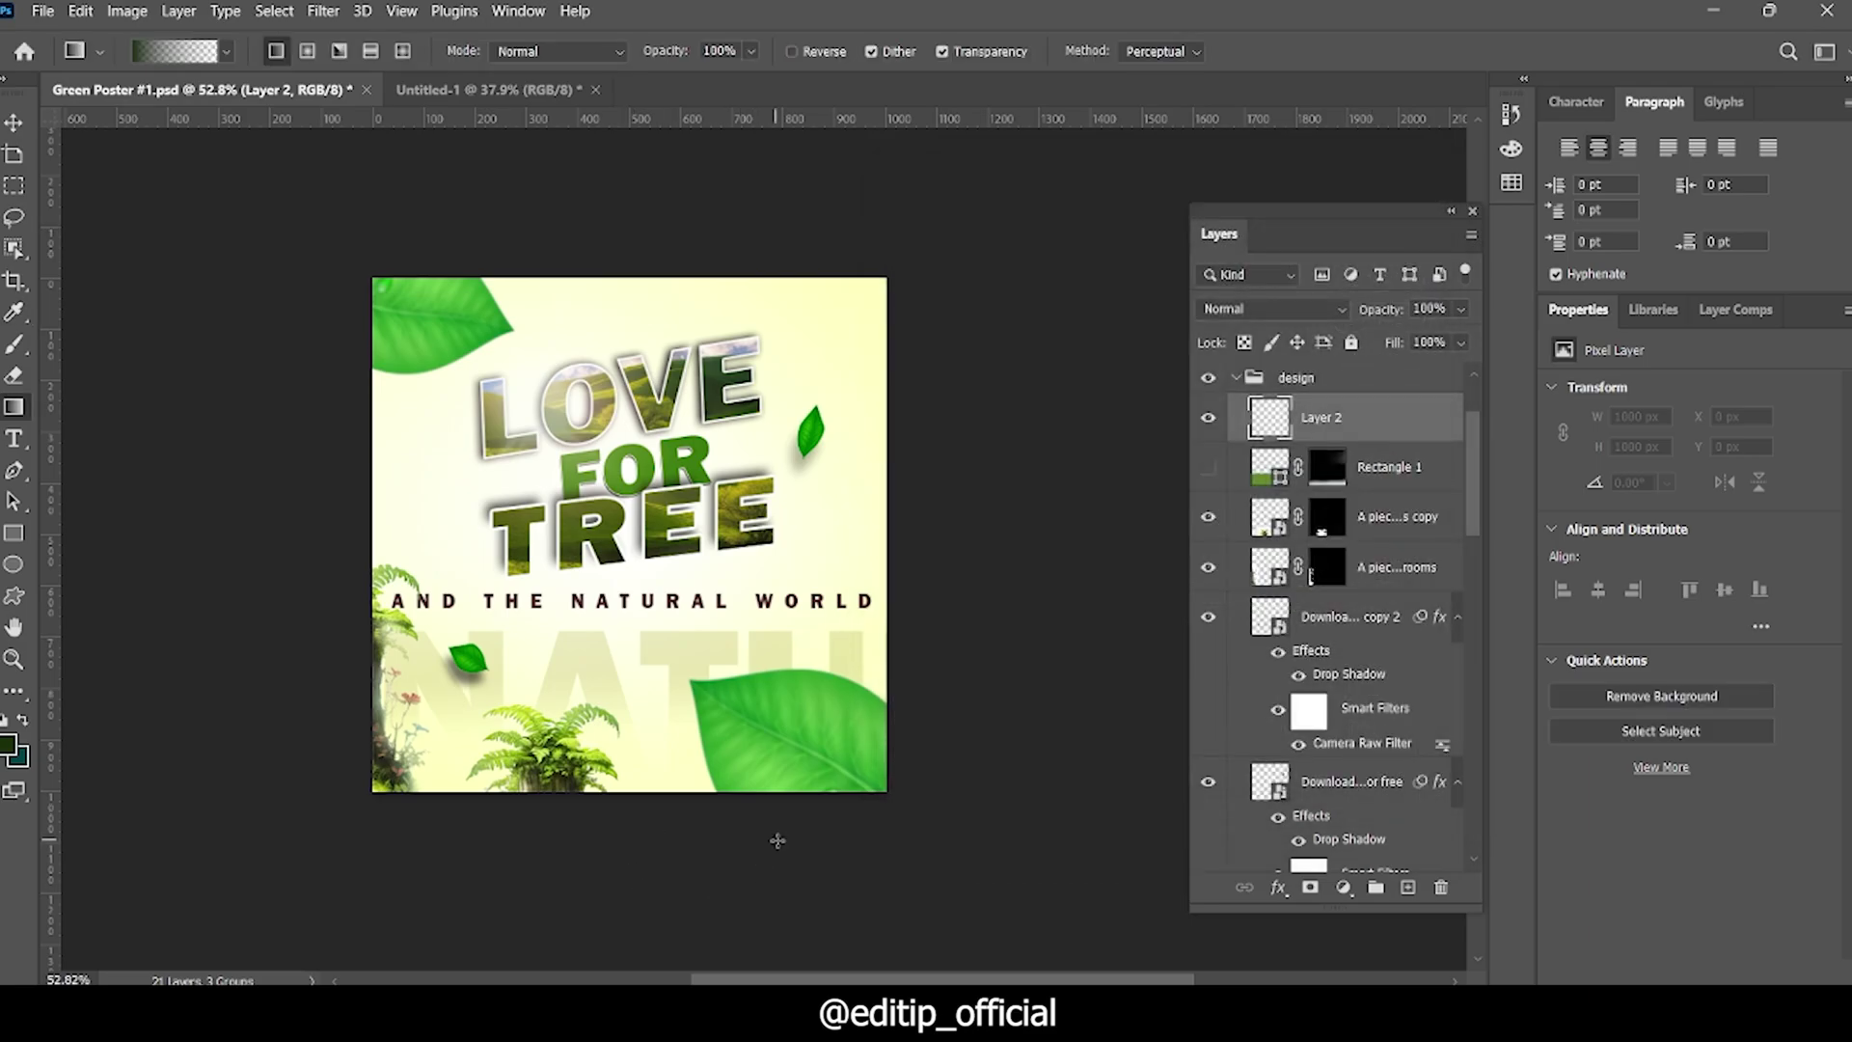
Step: Draw the dark green gradient fading up from the poster bottom, making it progressively taller
{"action": "left_click_drag", "start_coordinate": [592, 825], "coordinate": [594, 686]}
{"action": "left_click_drag", "start_coordinate": [595, 831], "coordinate": [600, 625]}
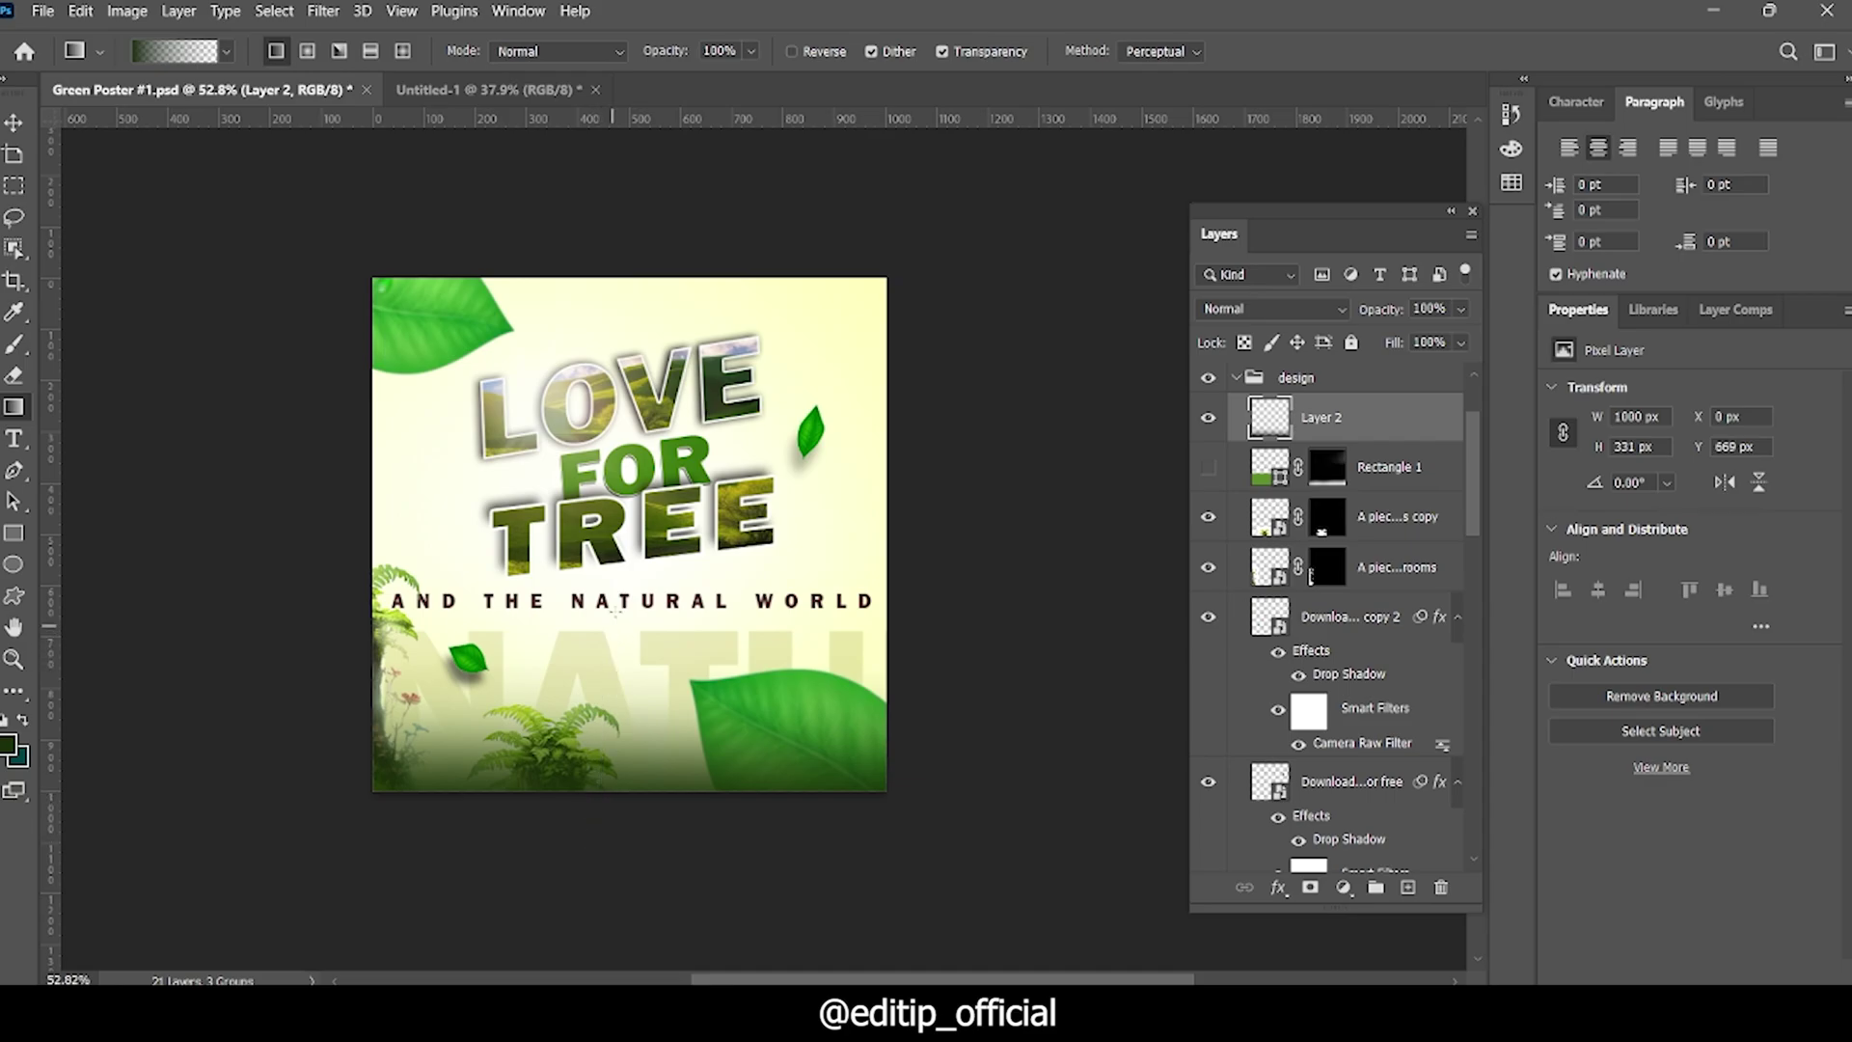
{"action": "left_click_drag", "start_coordinate": [591, 839], "coordinate": [605, 603]}
{"action": "scroll", "coordinate": [687, 758], "scroll_direction": "down", "scroll_amount": 1}
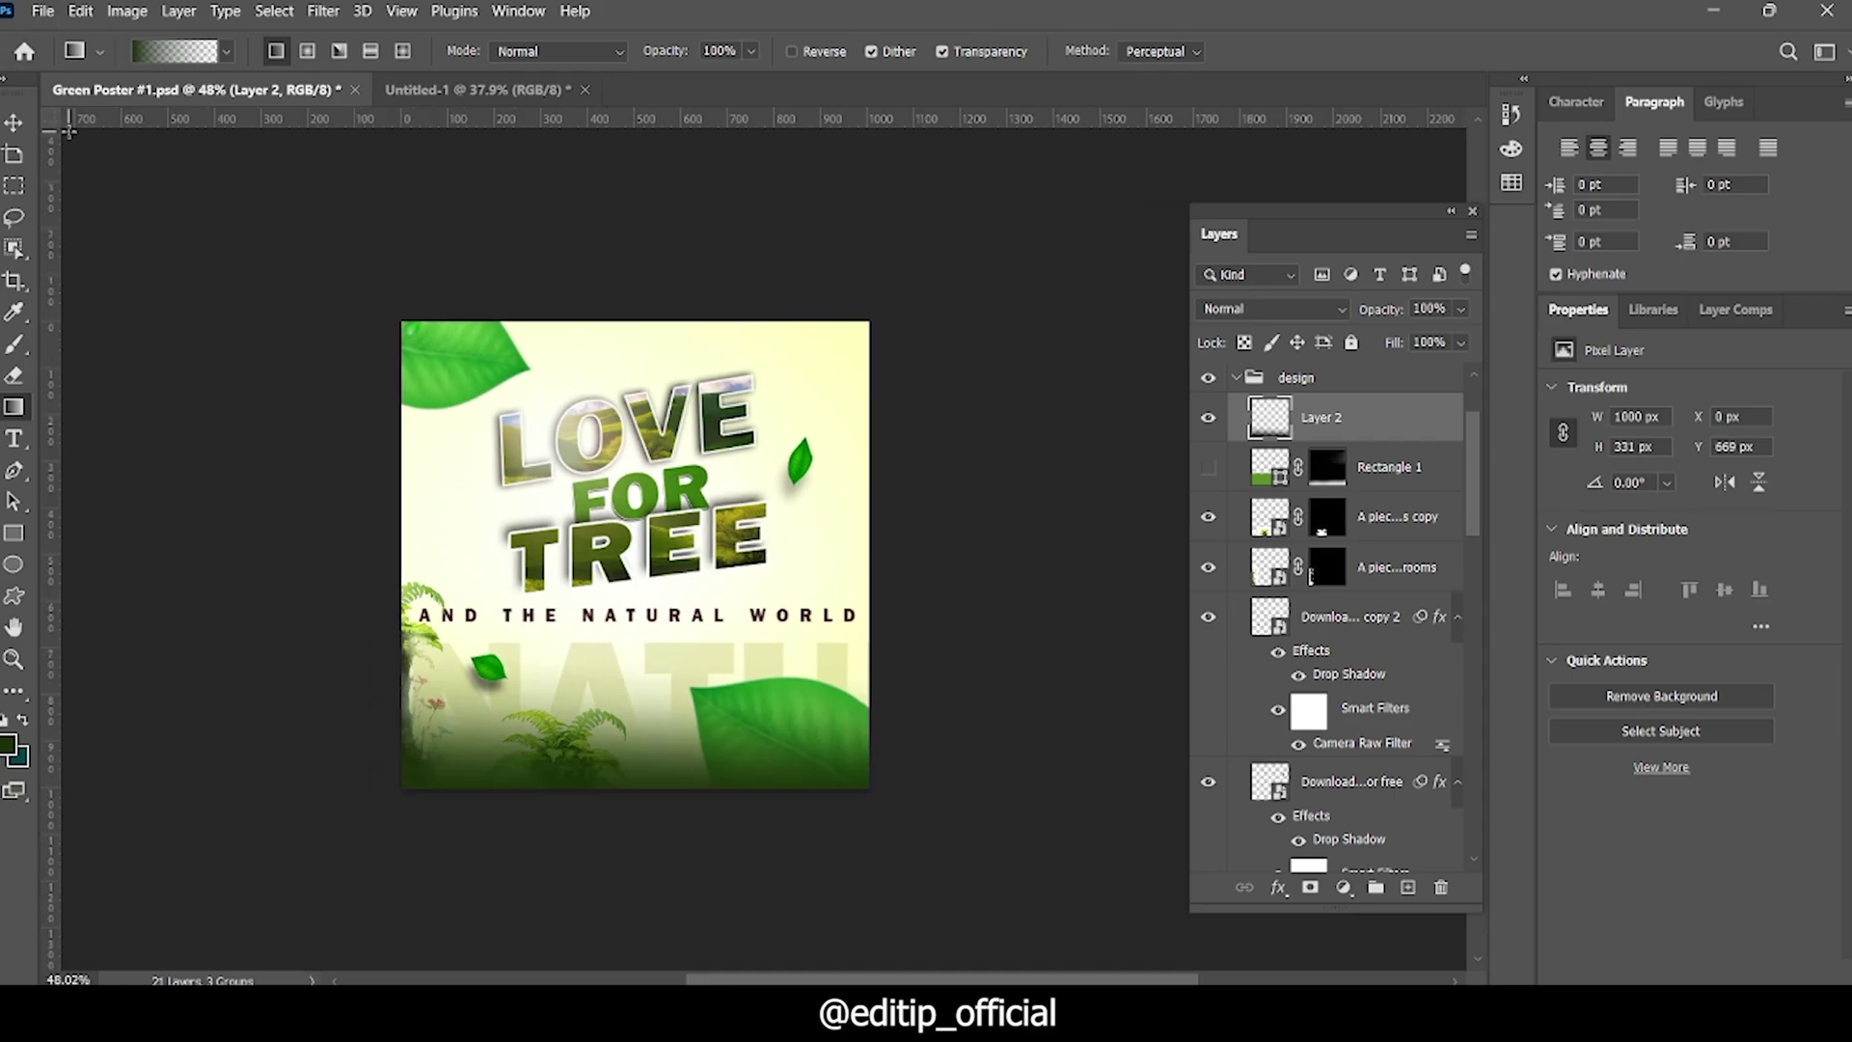
{"action": "left_click", "coordinate": [15, 123]}
{"action": "left_click", "coordinate": [1119, 801]}
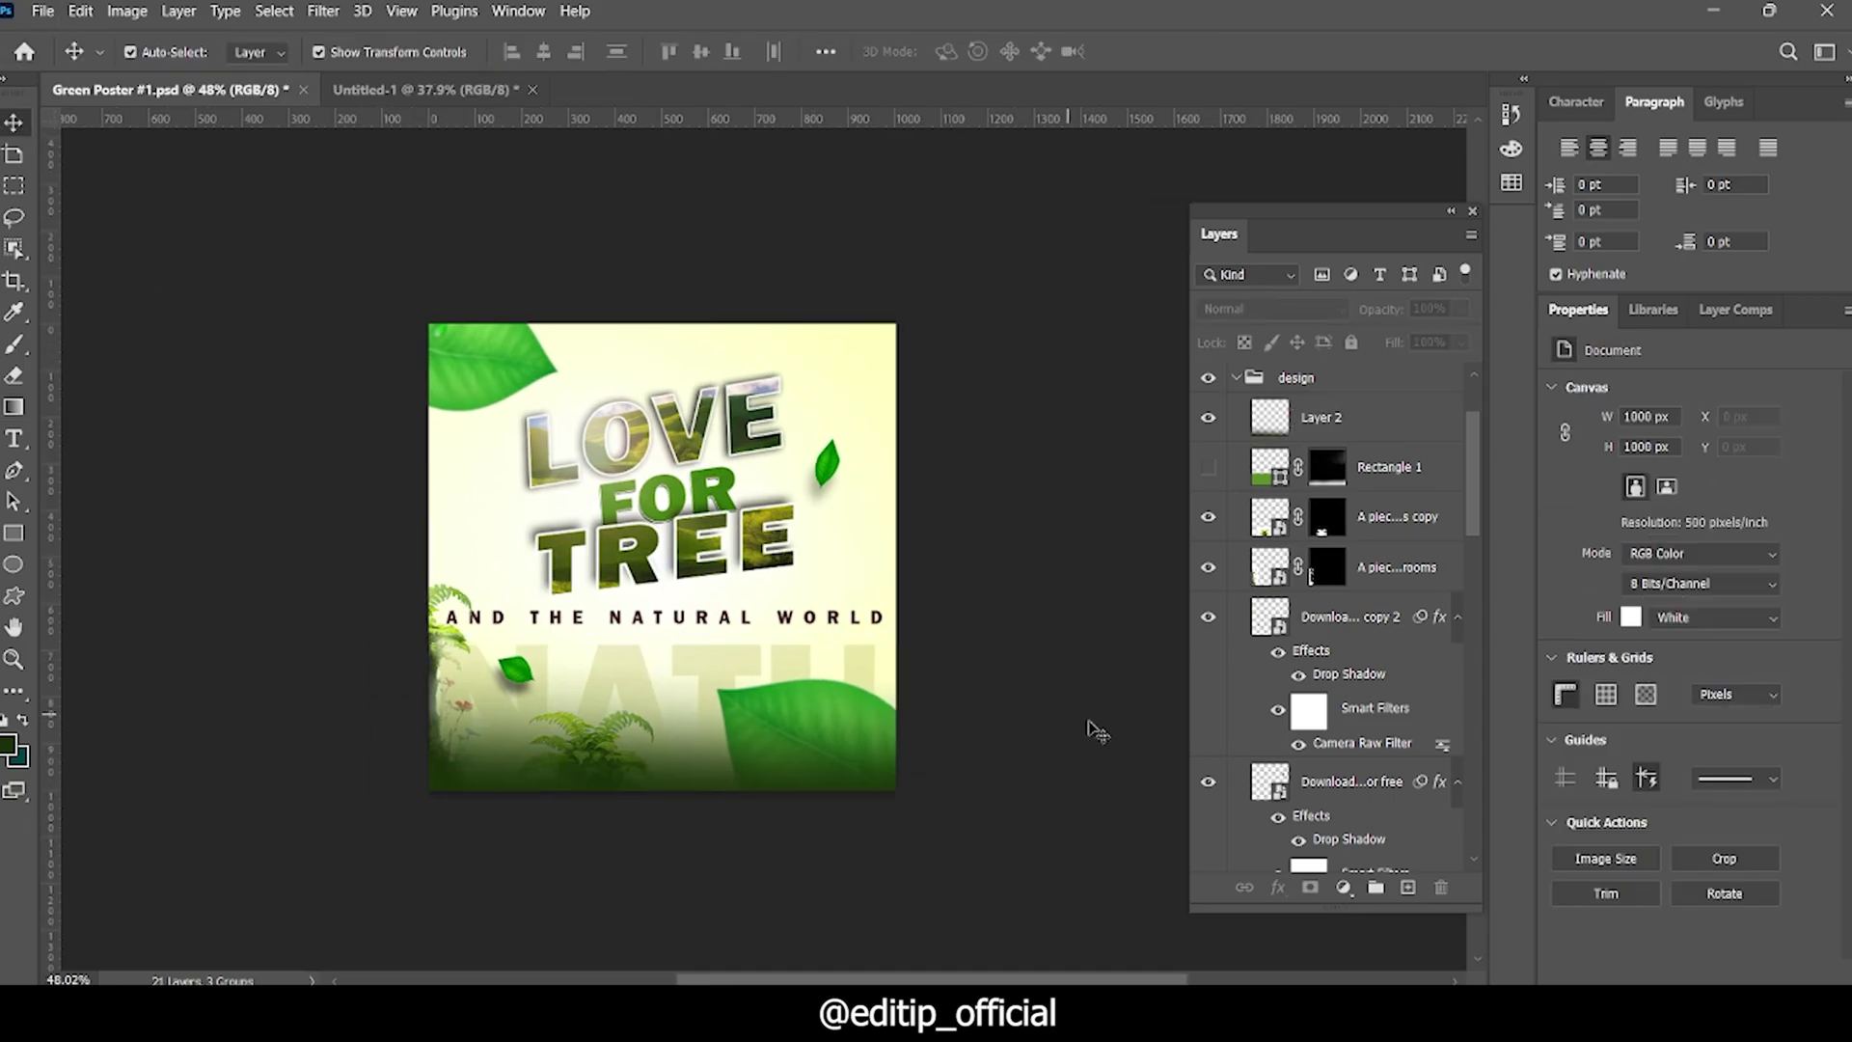
Step: Delete the dark Layer 2 gradient and show the green Rectangle 1 band again
{"action": "left_click", "coordinate": [1443, 439]}
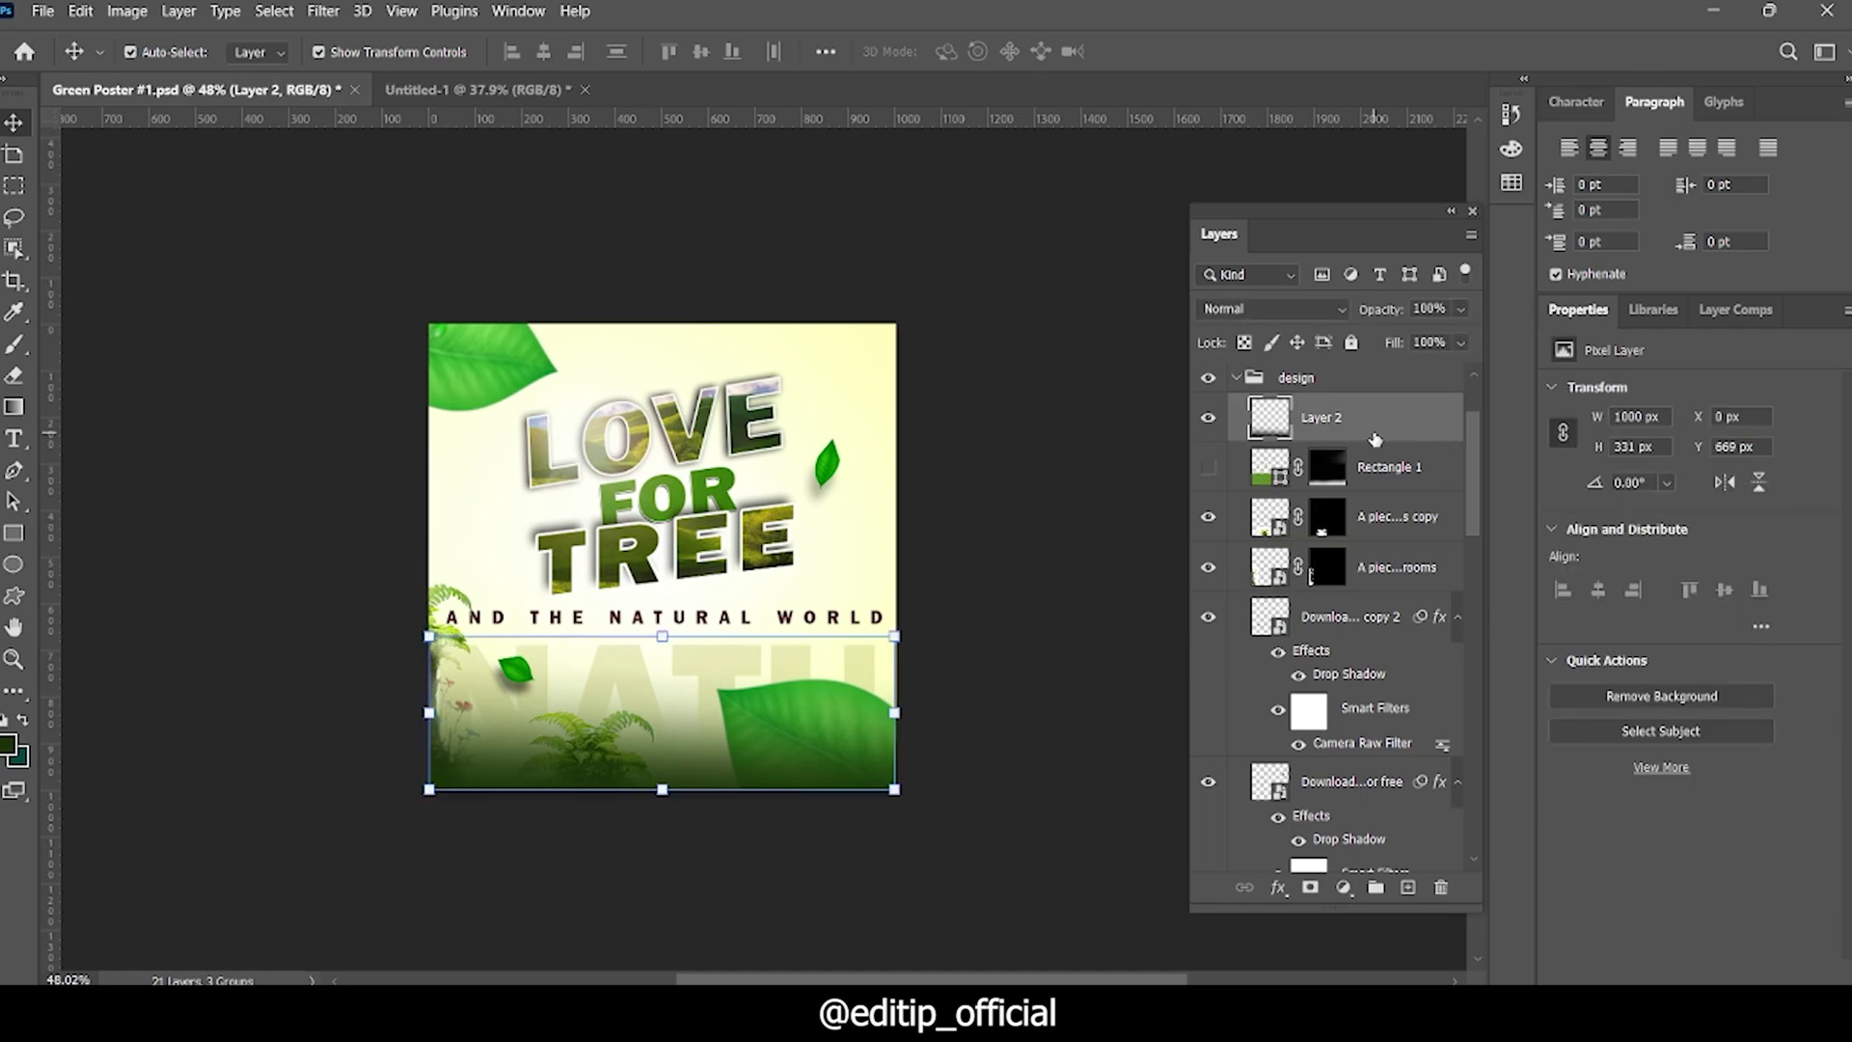
{"action": "key", "text": "Delete"}
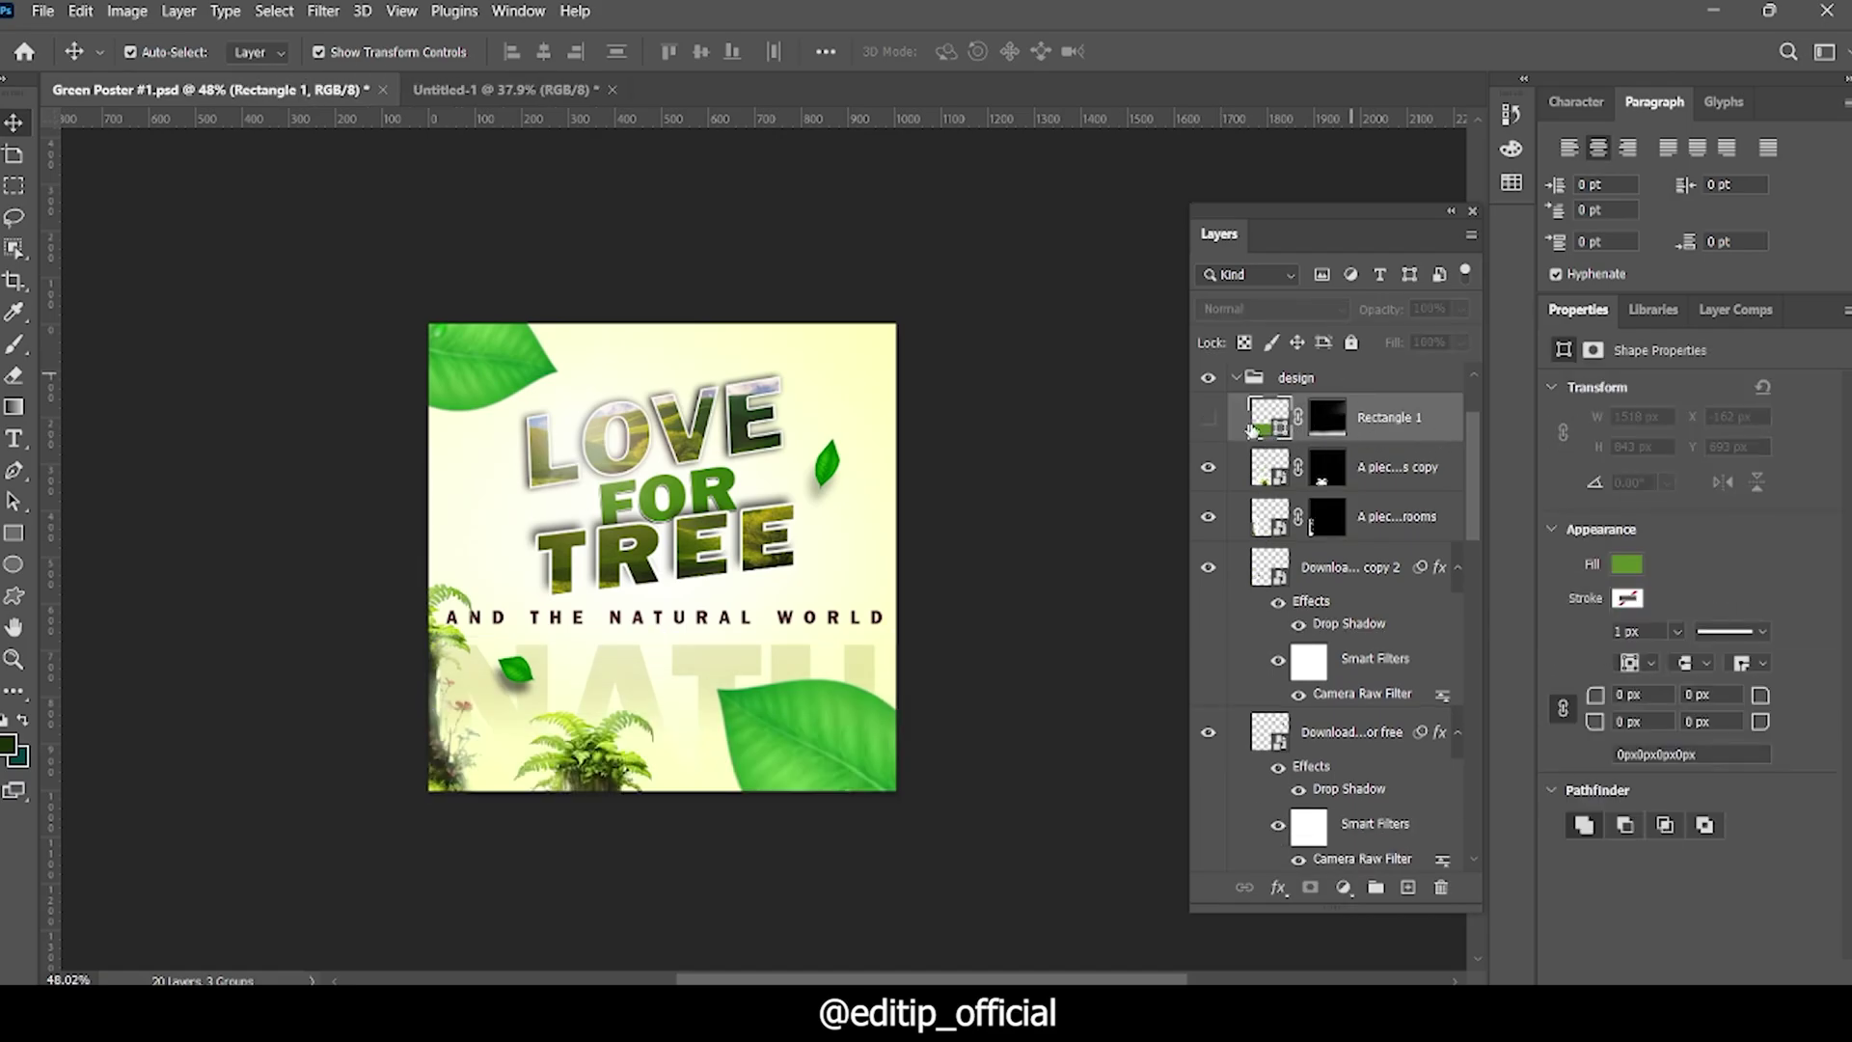
{"action": "left_click", "coordinate": [1210, 418]}
{"action": "scroll", "coordinate": [675, 579], "scroll_direction": "down", "scroll_amount": 2}
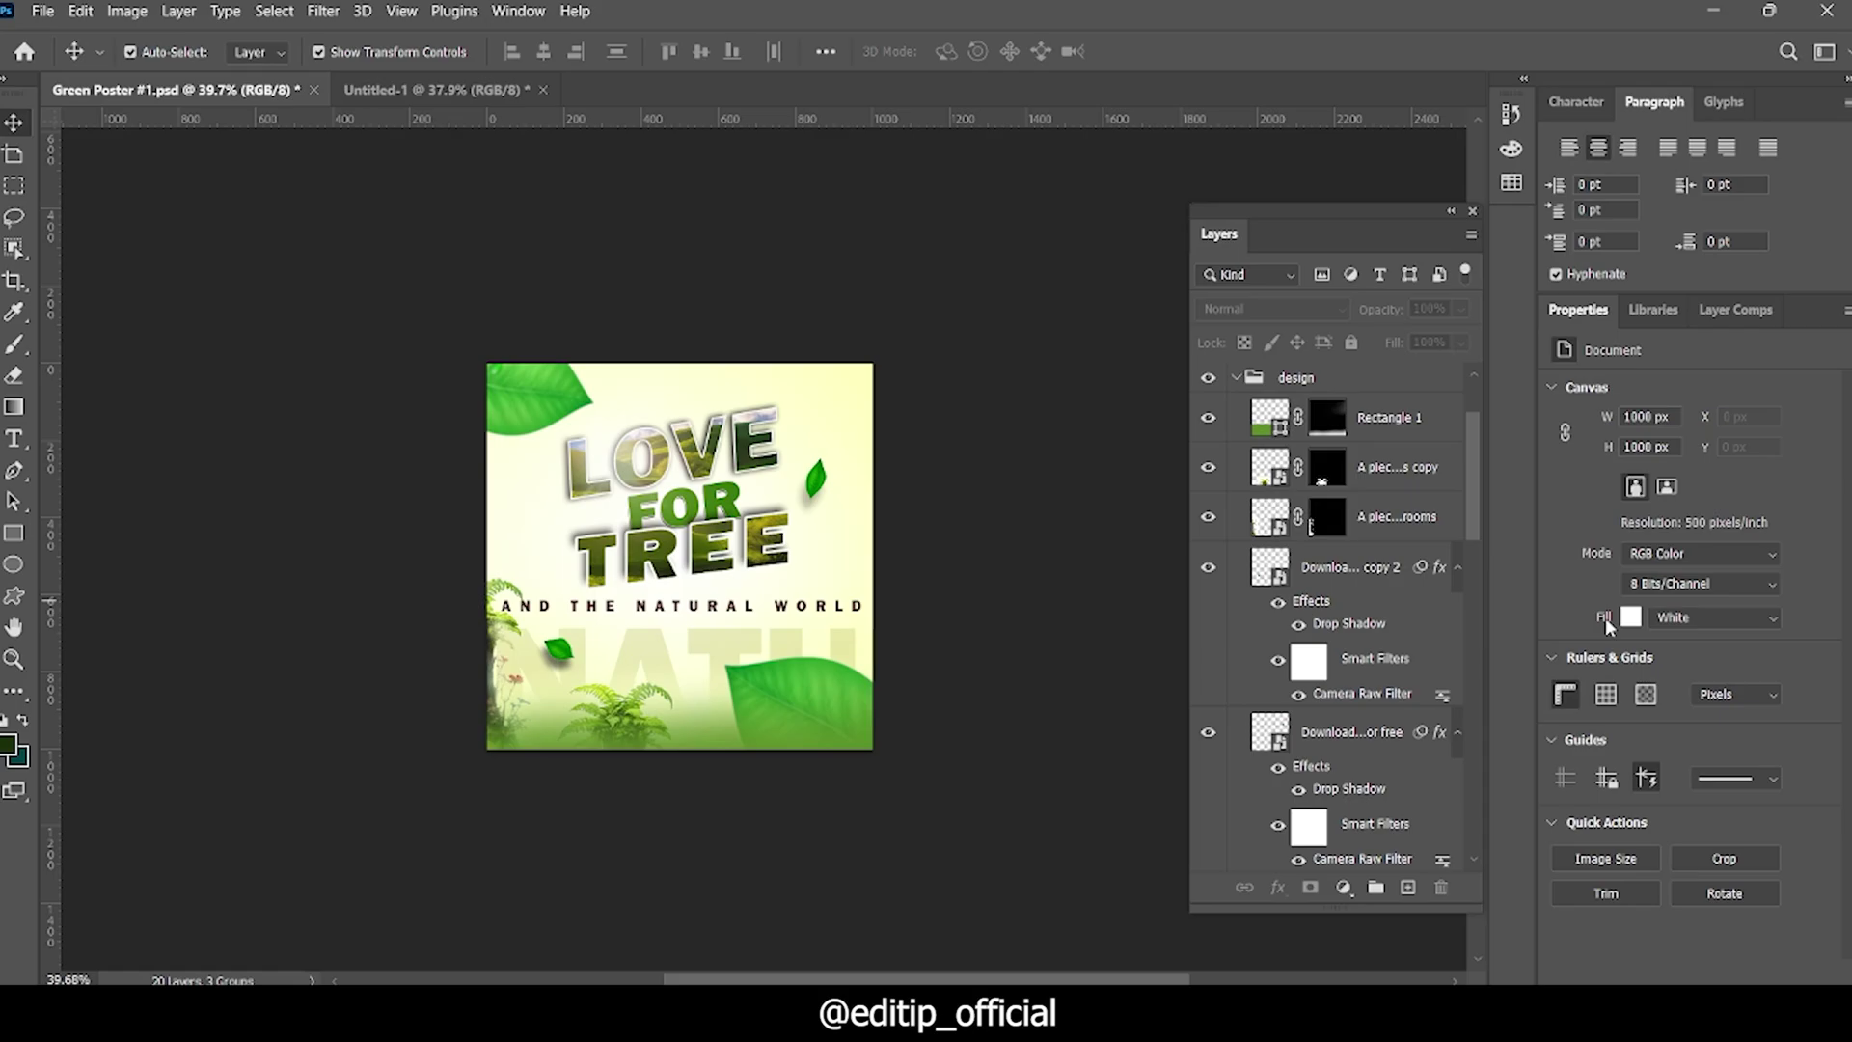
{"action": "scroll", "coordinate": [1455, 627], "scroll_direction": "up", "scroll_amount": 2}
Step: Show the Art Studio logo in the top-right corner
{"action": "left_click", "coordinate": [1207, 386]}
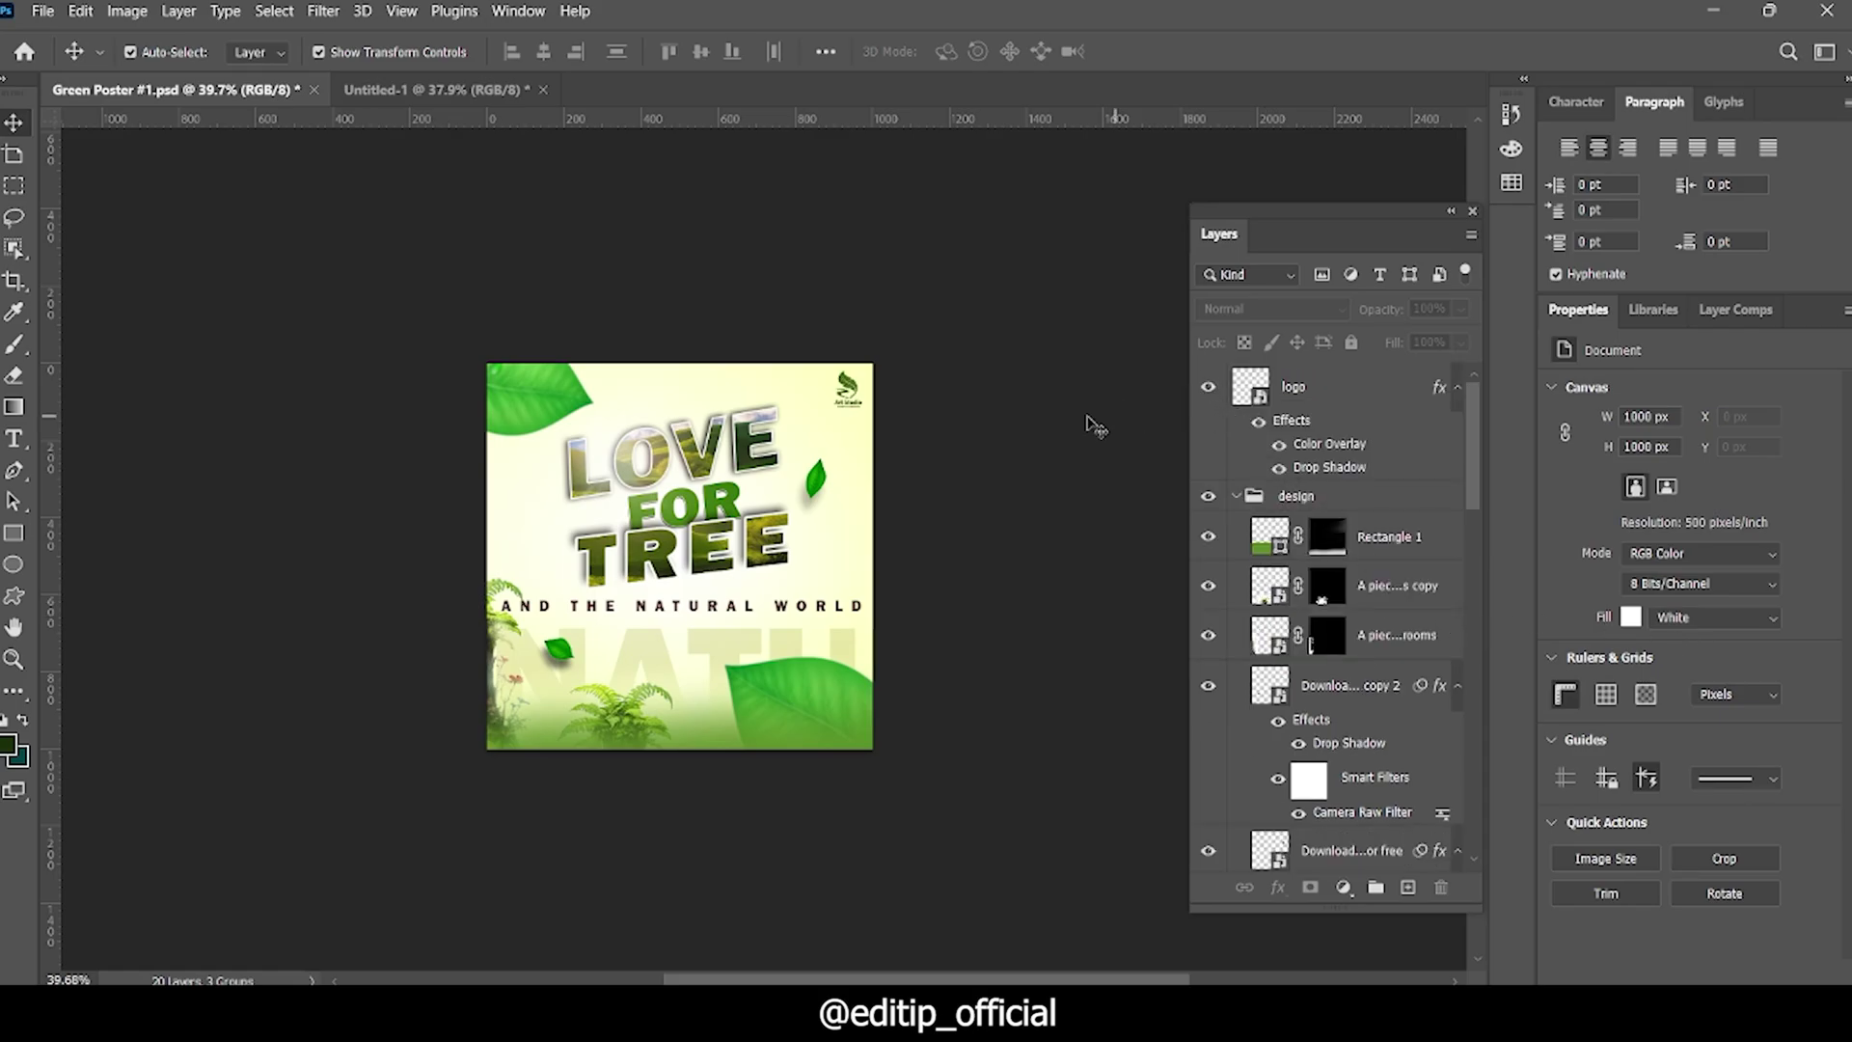
{"action": "scroll", "coordinate": [863, 388], "scroll_direction": "up", "scroll_amount": 2}
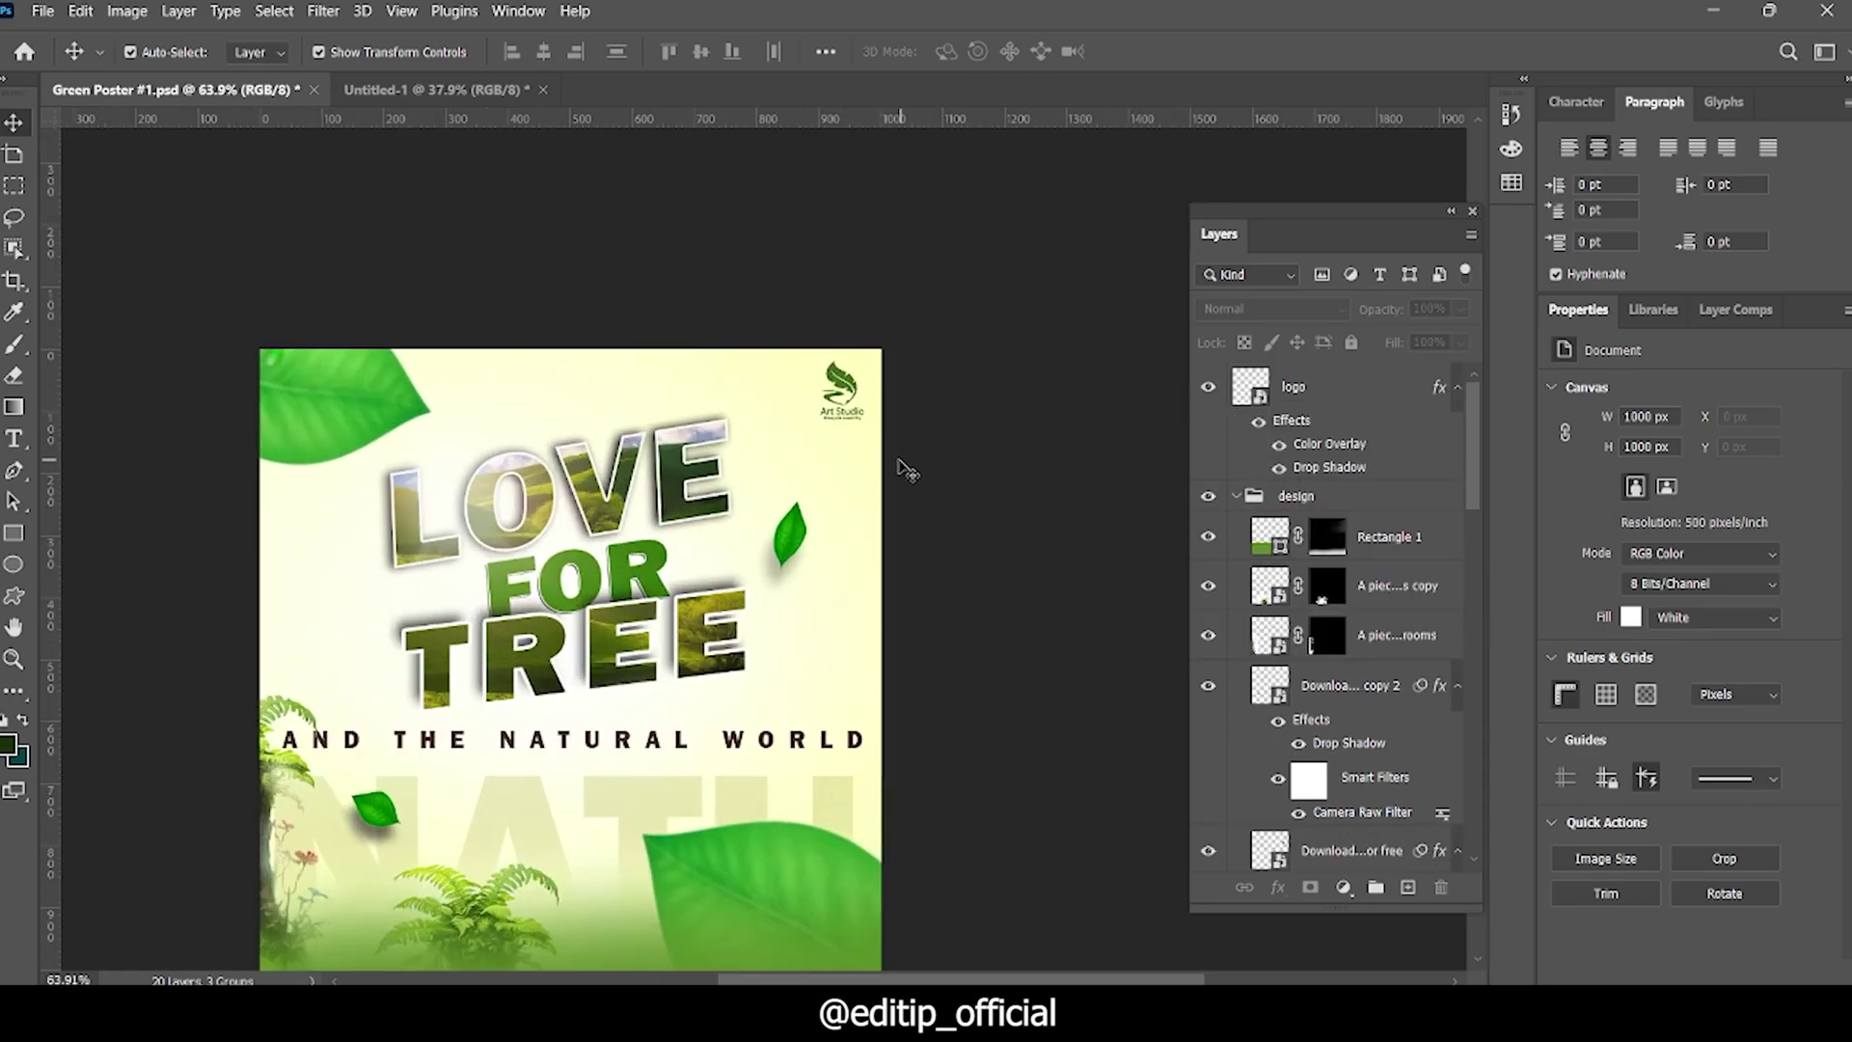
{"action": "scroll", "coordinate": [905, 468], "scroll_direction": "down", "scroll_amount": 1}
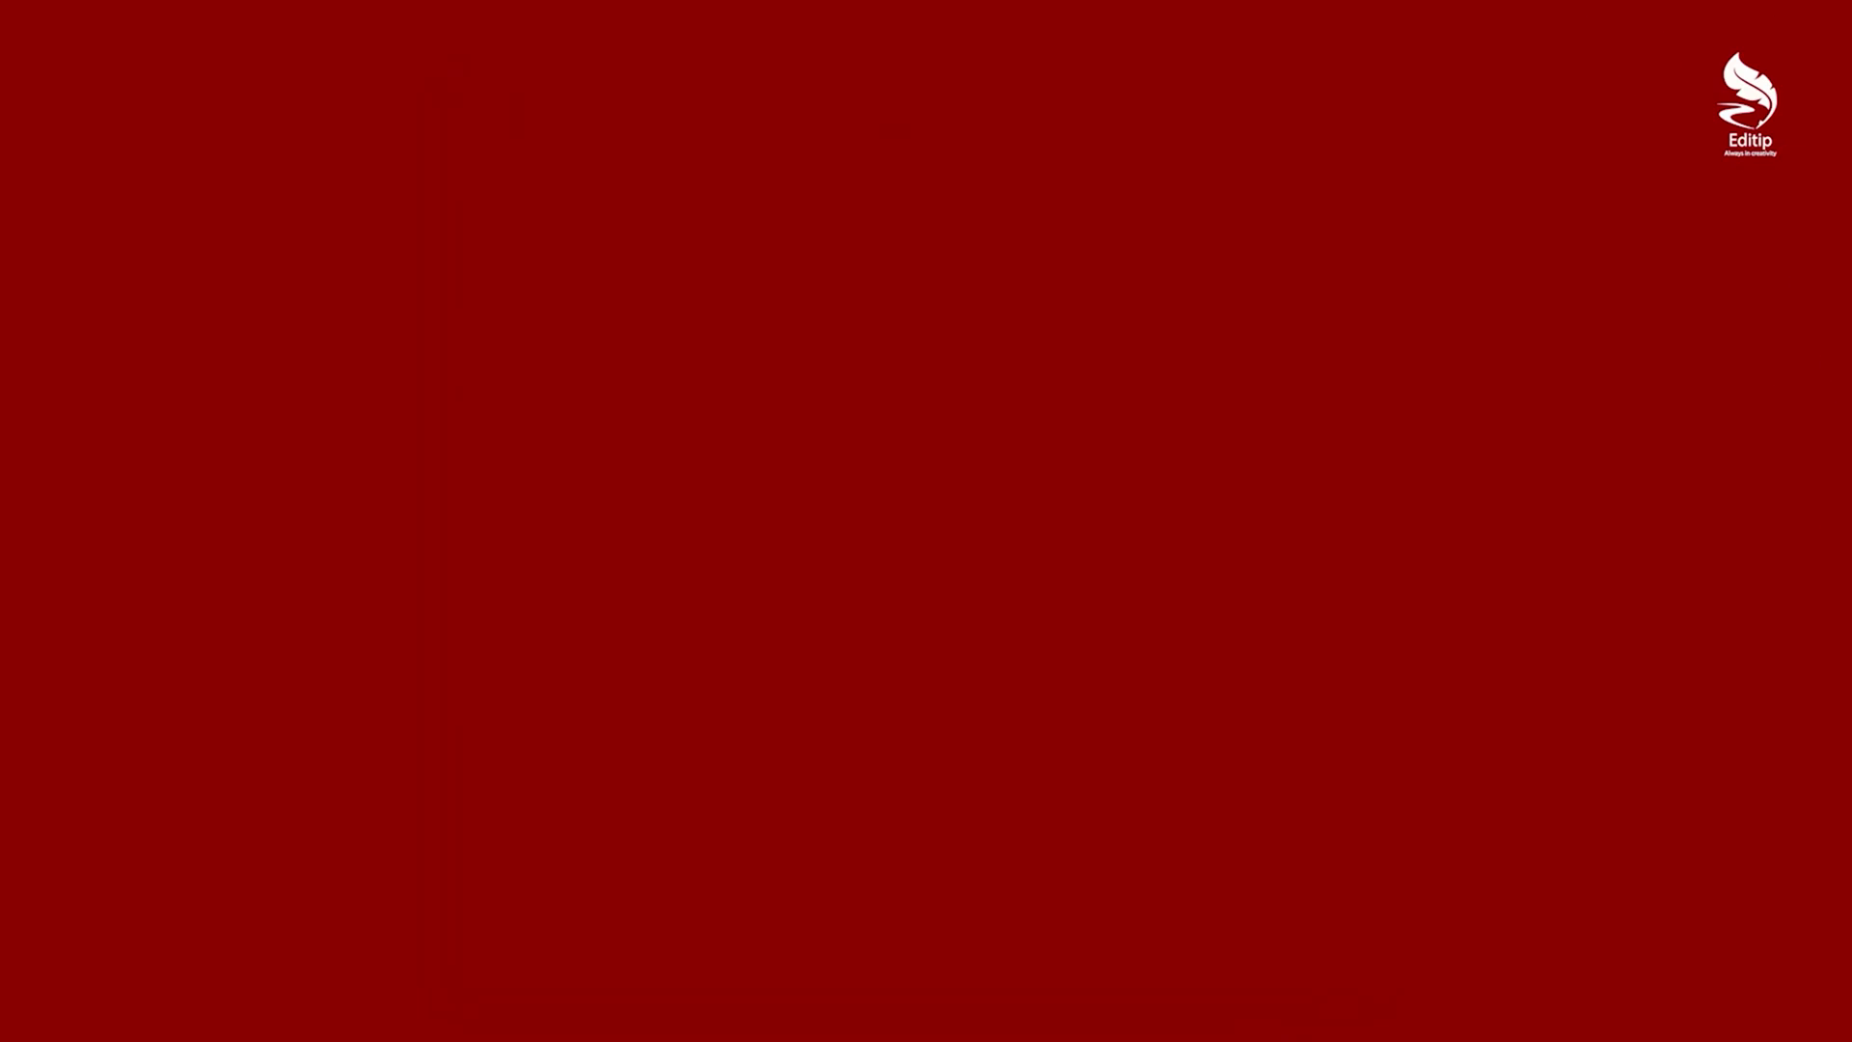